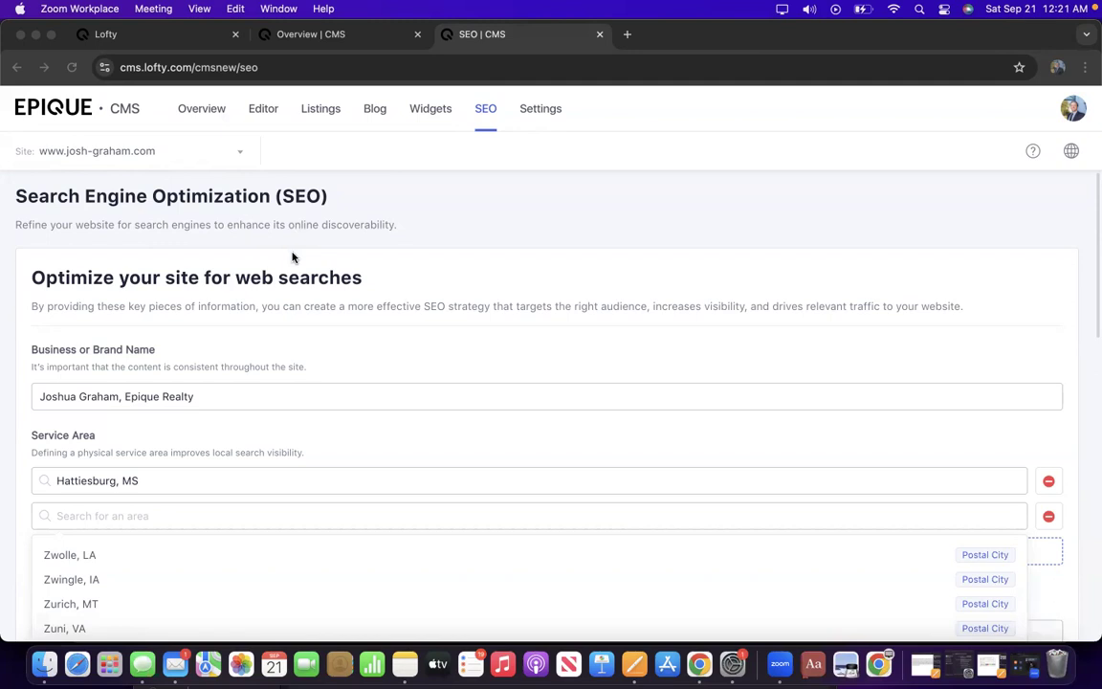
# Add Laurel, MS as the second service area after Hattiesburg, MS.
pyautogui.scroll(-1, 293, 256)
pyautogui.scroll(-1, 293, 256)
pyautogui.scroll(2, 293, 256)
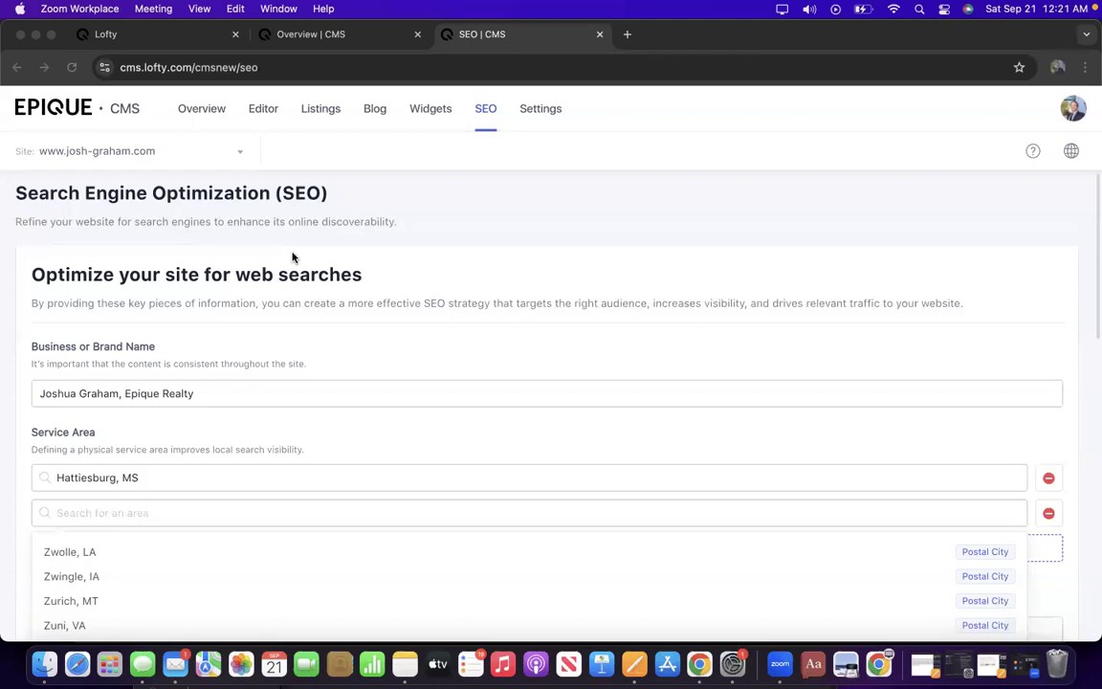
pyautogui.scroll(-3, 285, 290)
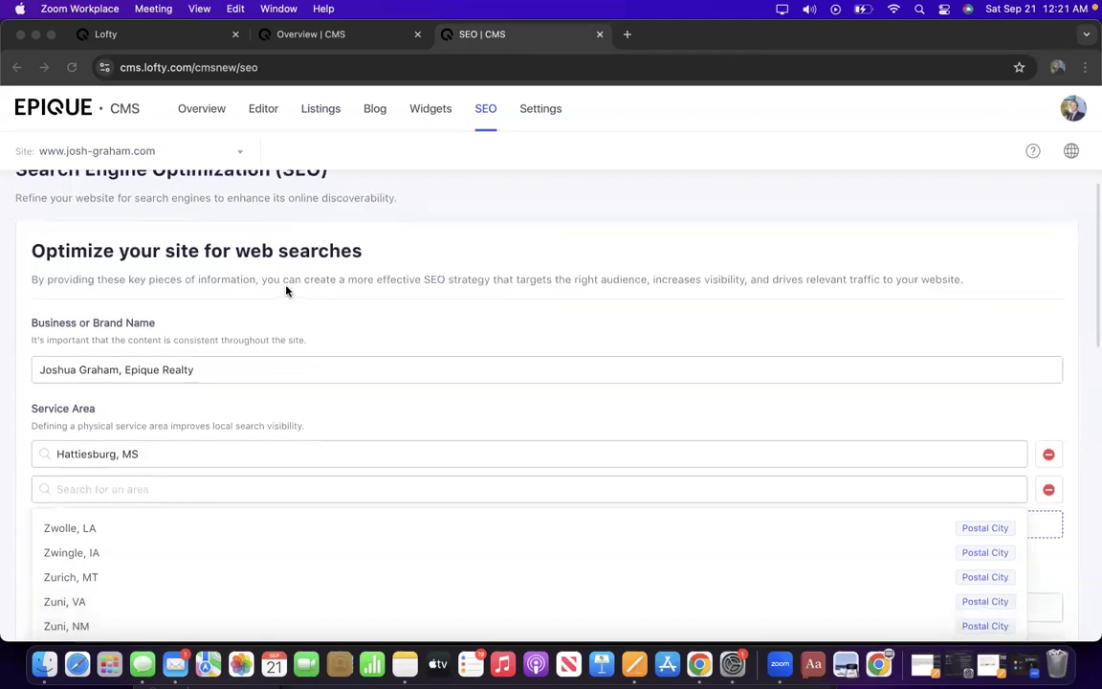
pyautogui.scroll(2, 285, 290)
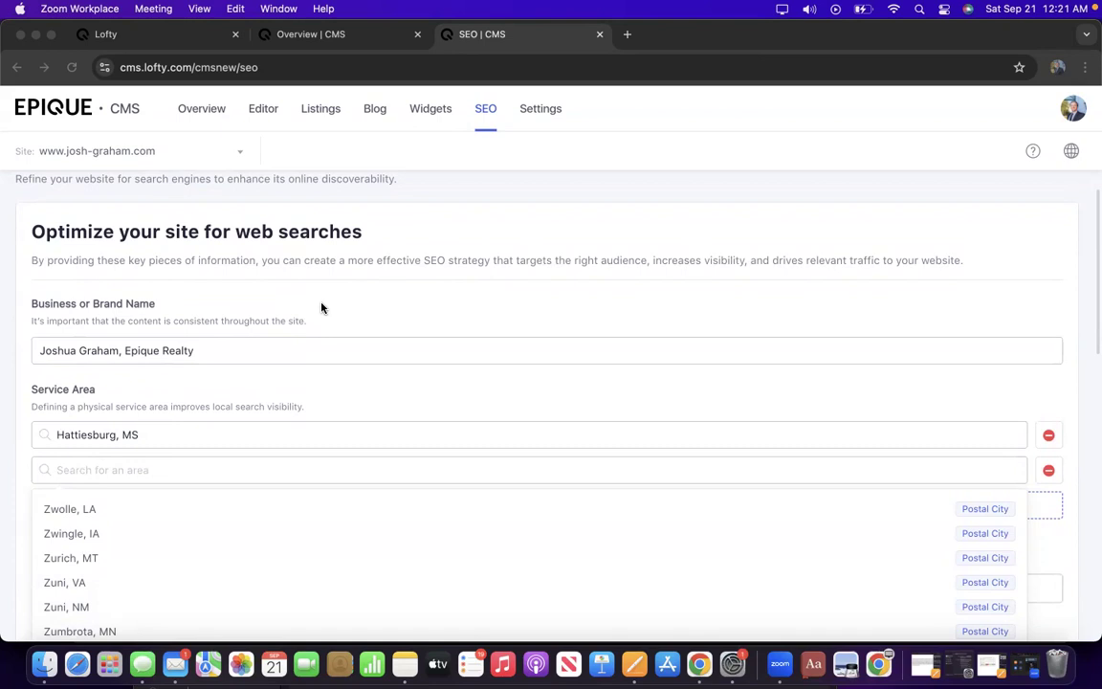
pyautogui.scroll(-1, 321, 308)
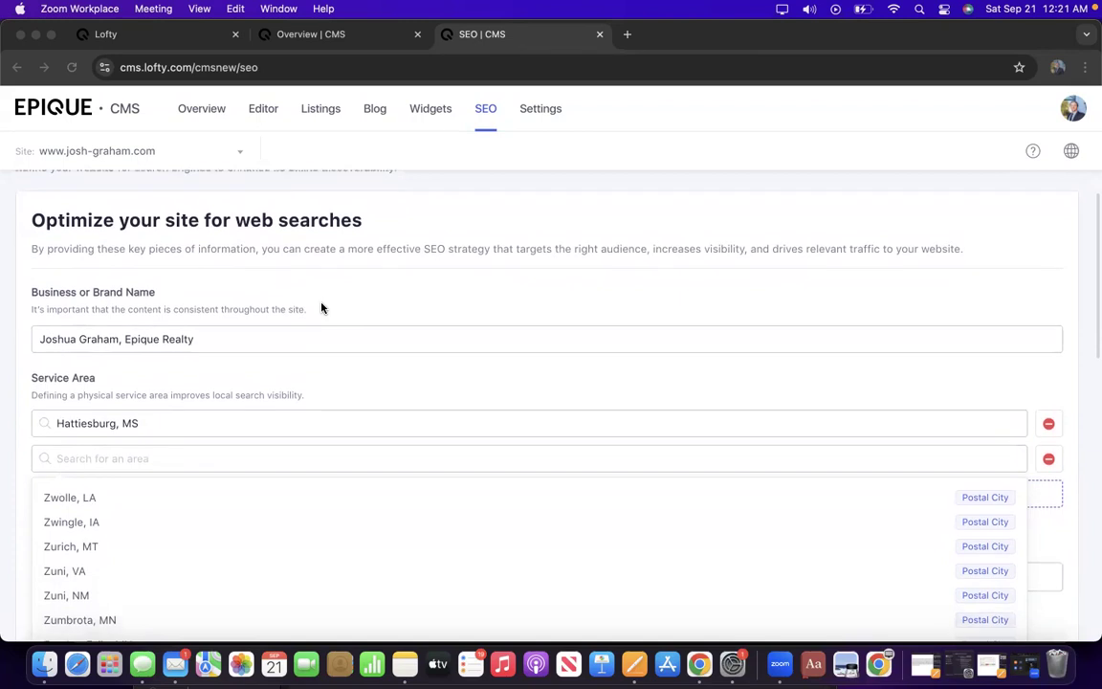
pyautogui.scroll(2, 322, 307)
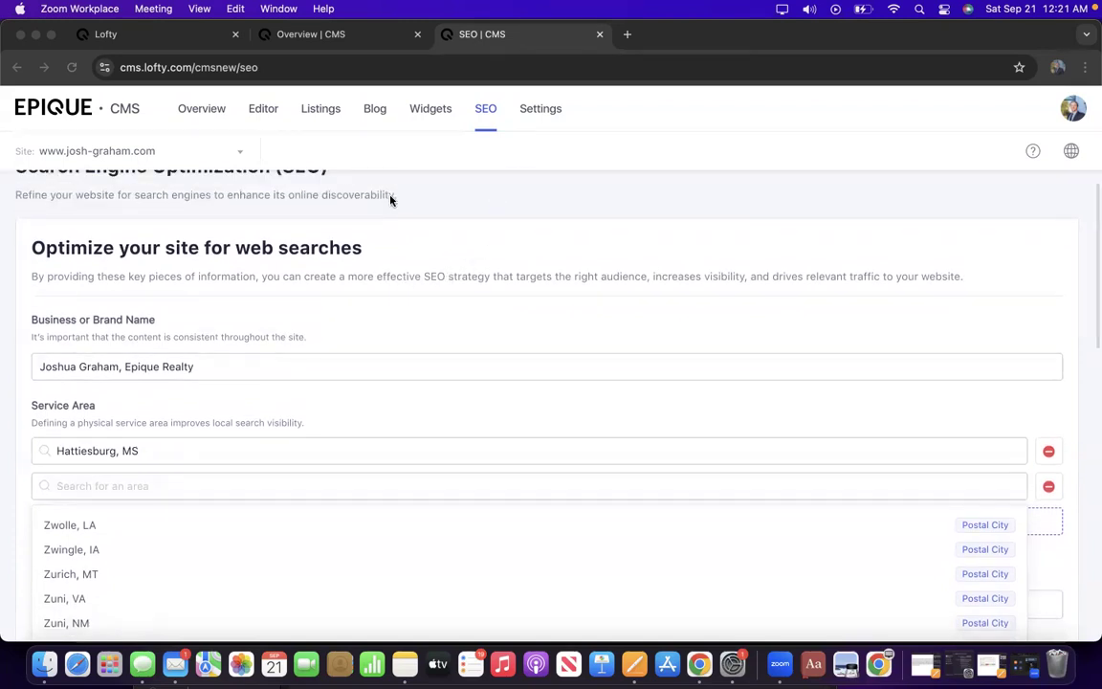
pyautogui.click(551, 111)
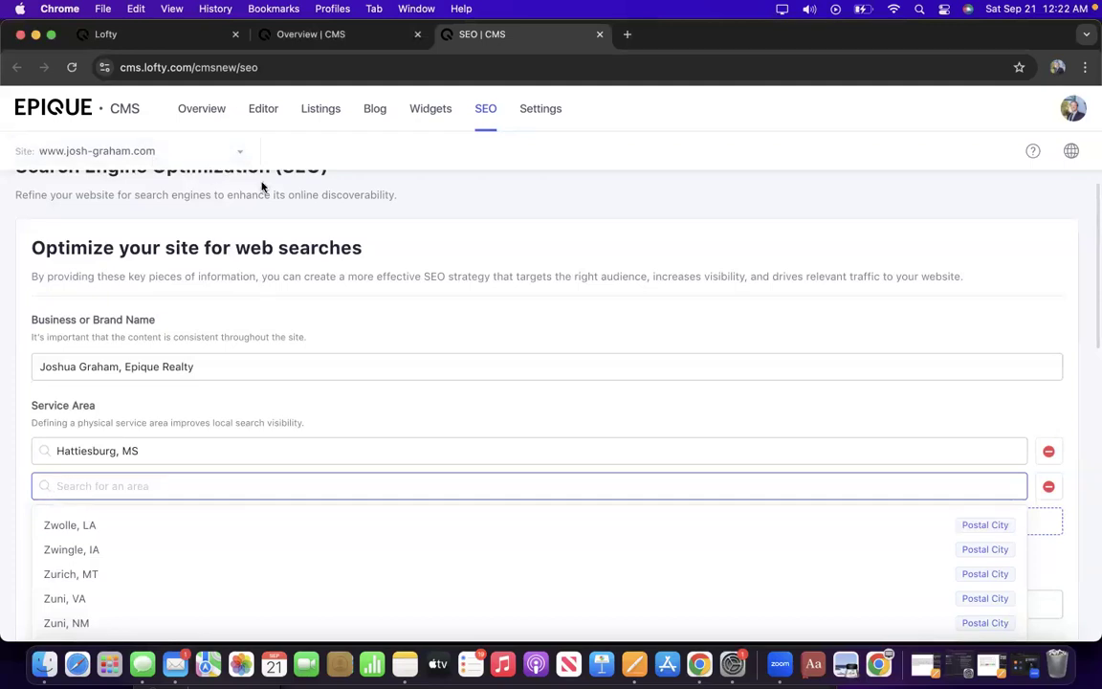
pyautogui.scroll(1, 337, 204)
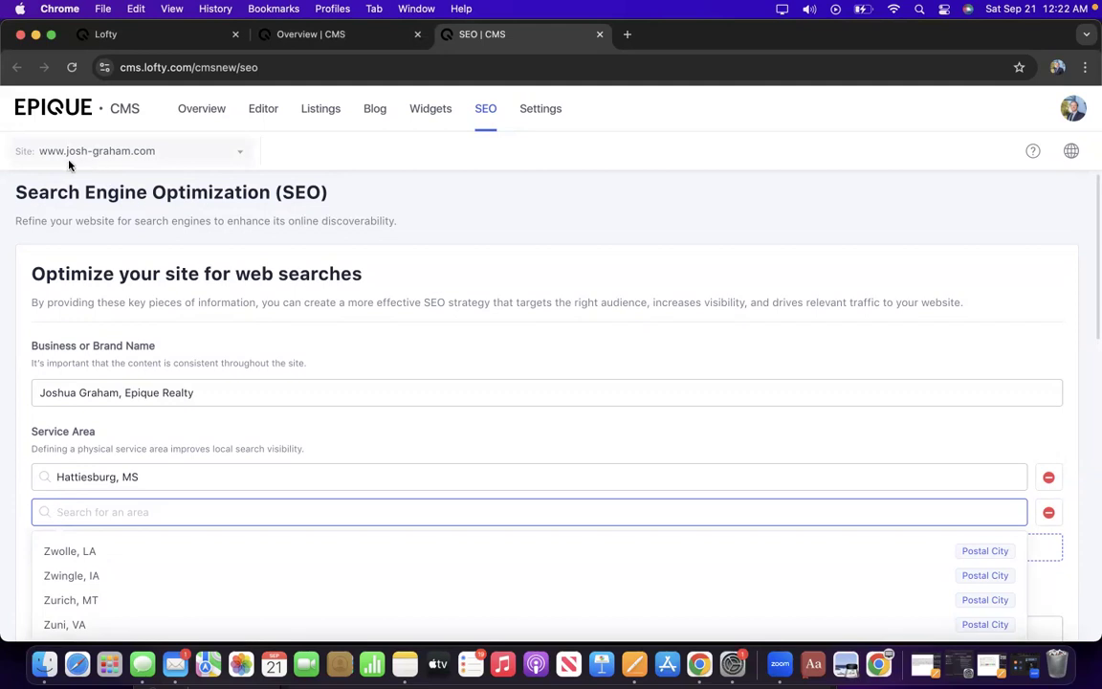
pyautogui.scroll(-1, 126, 215)
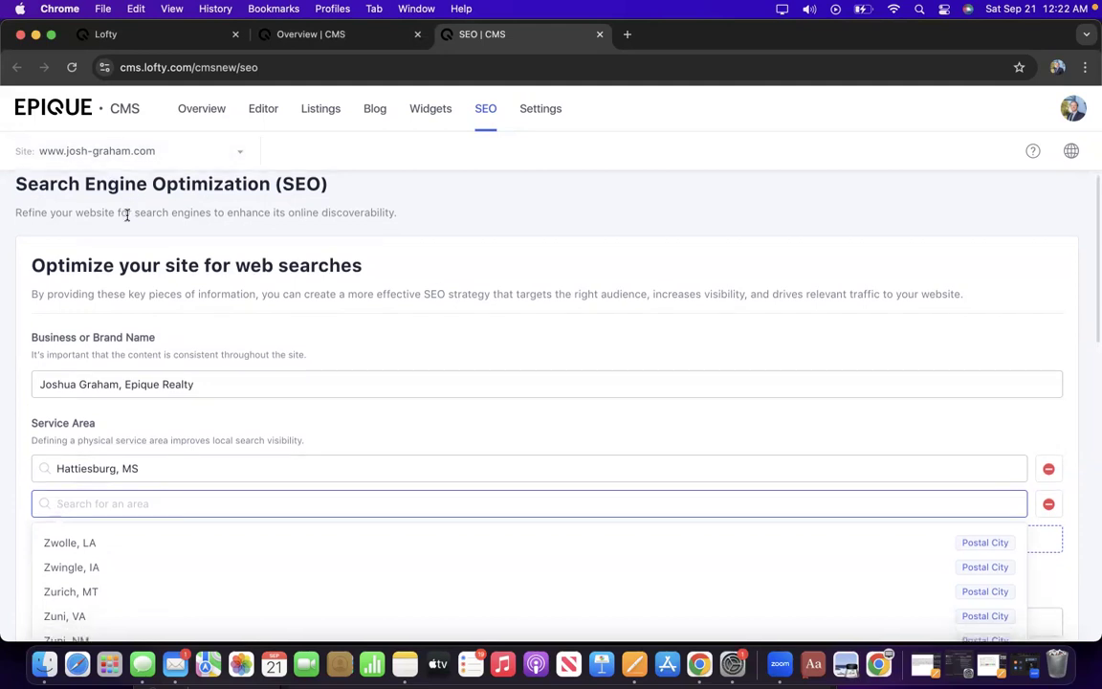
pyautogui.scroll(1, 127, 214)
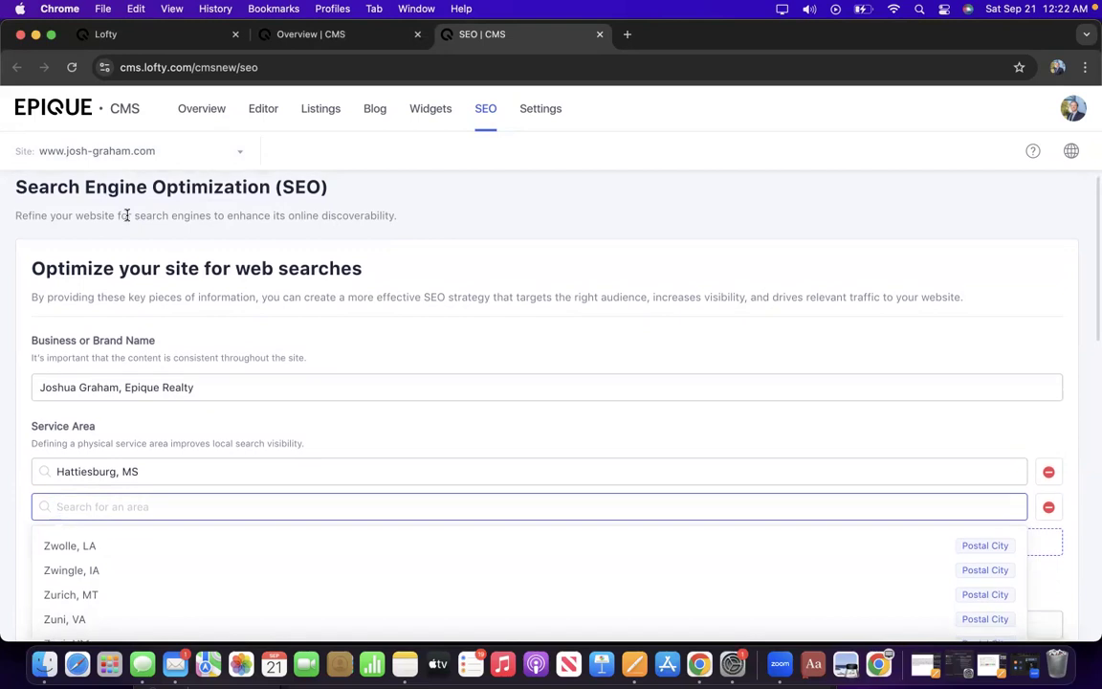
pyautogui.scroll(-3, 126, 214)
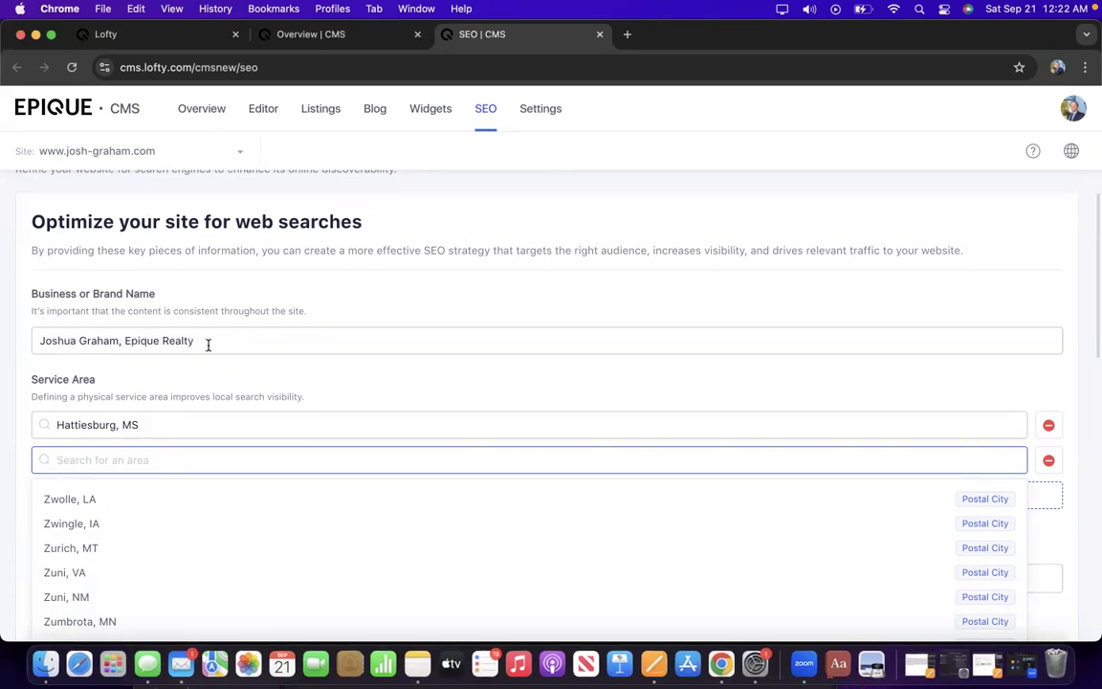
pyautogui.scroll(-1, 208, 358)
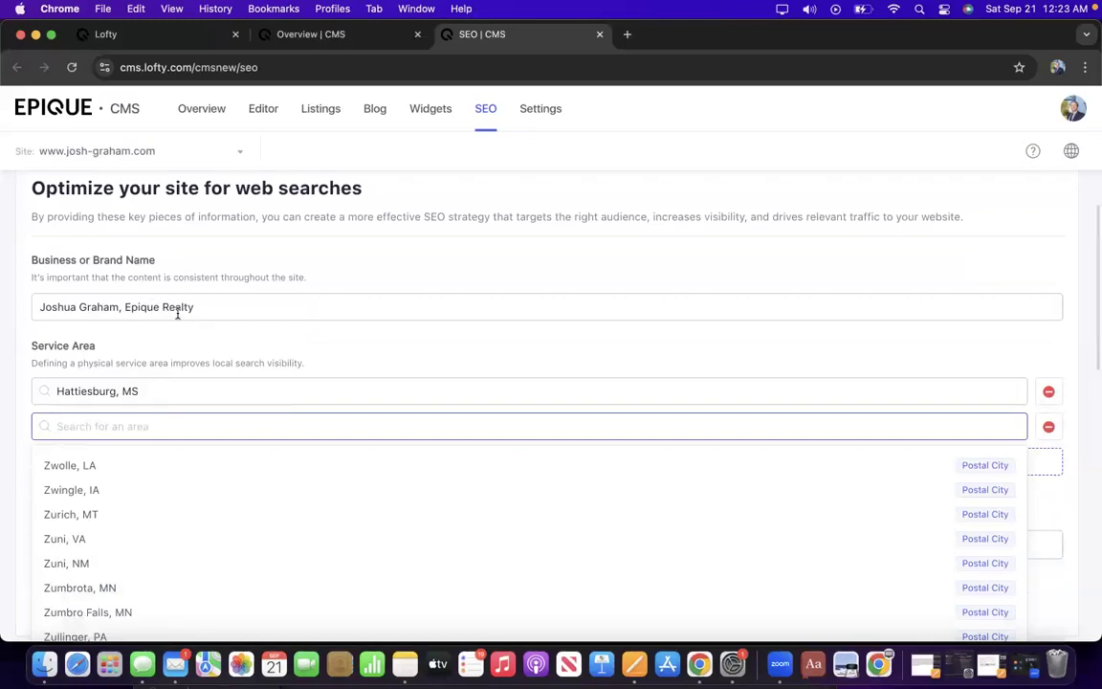
pyautogui.scroll(-2, 176, 352)
pyautogui.scroll(-2, 176, 352)
pyautogui.scroll(-1, 177, 356)
pyautogui.scroll(1, 178, 358)
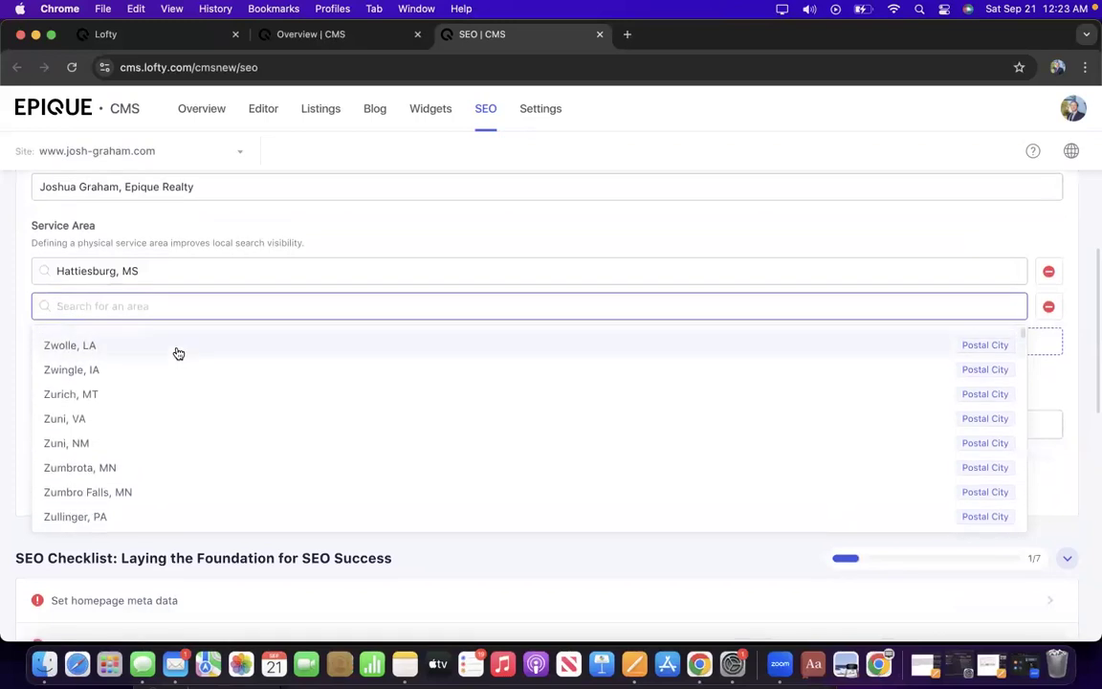
pyautogui.scroll(-1, 137, 260)
pyautogui.scroll(1, 144, 235)
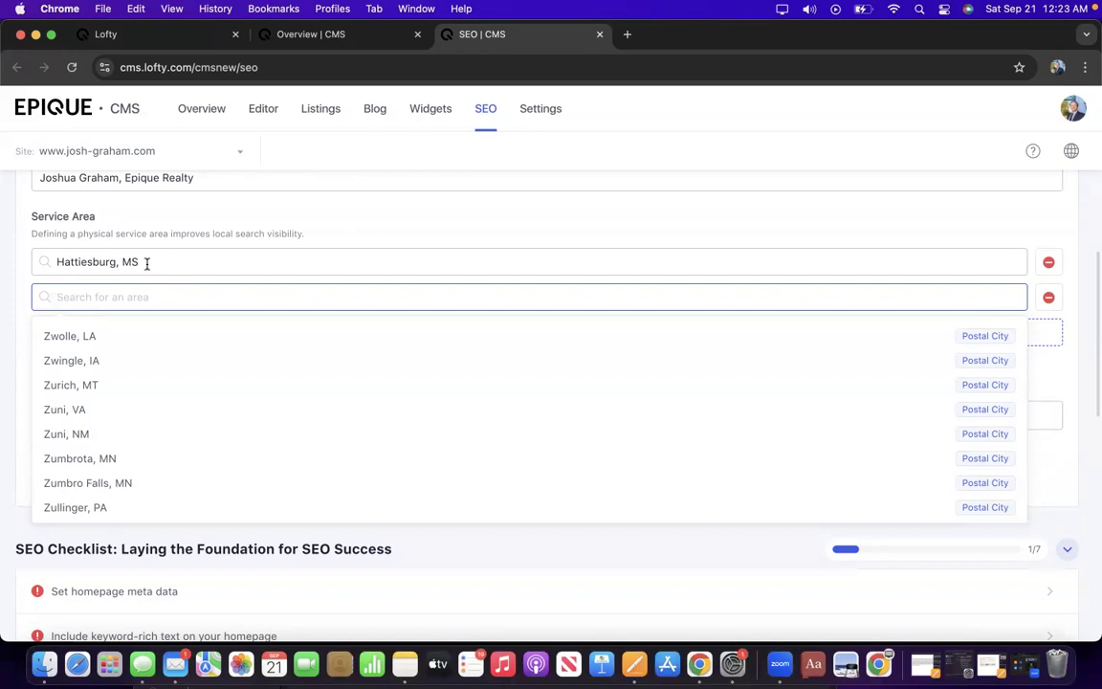
pyautogui.write('Laurel, MS')
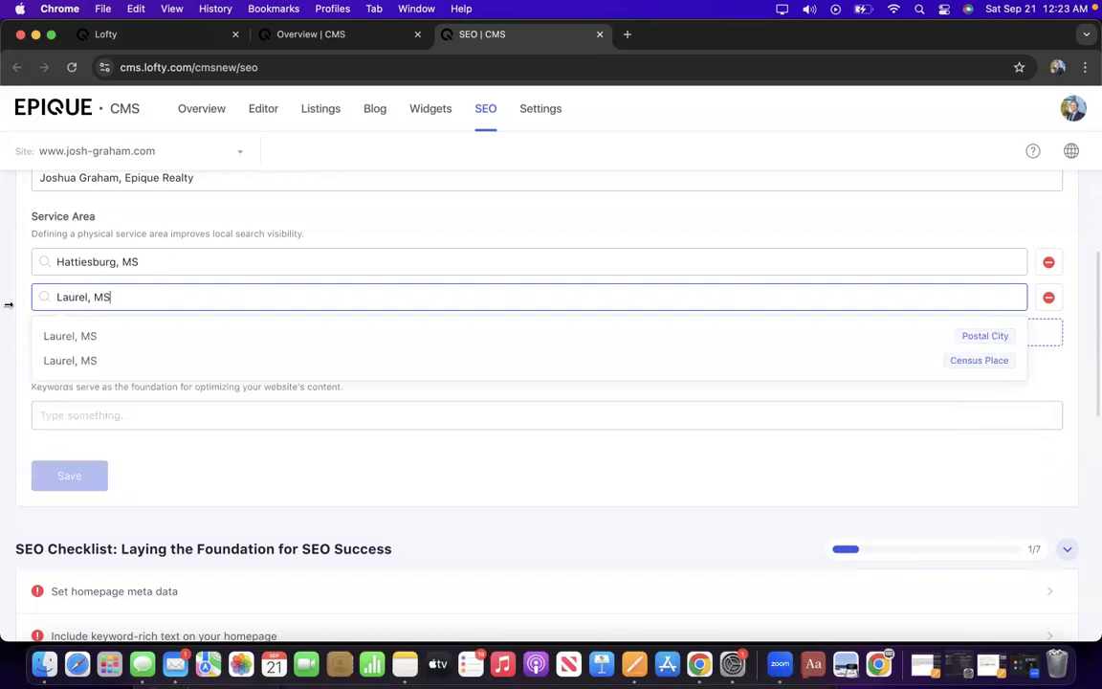
pyautogui.click(121, 359)
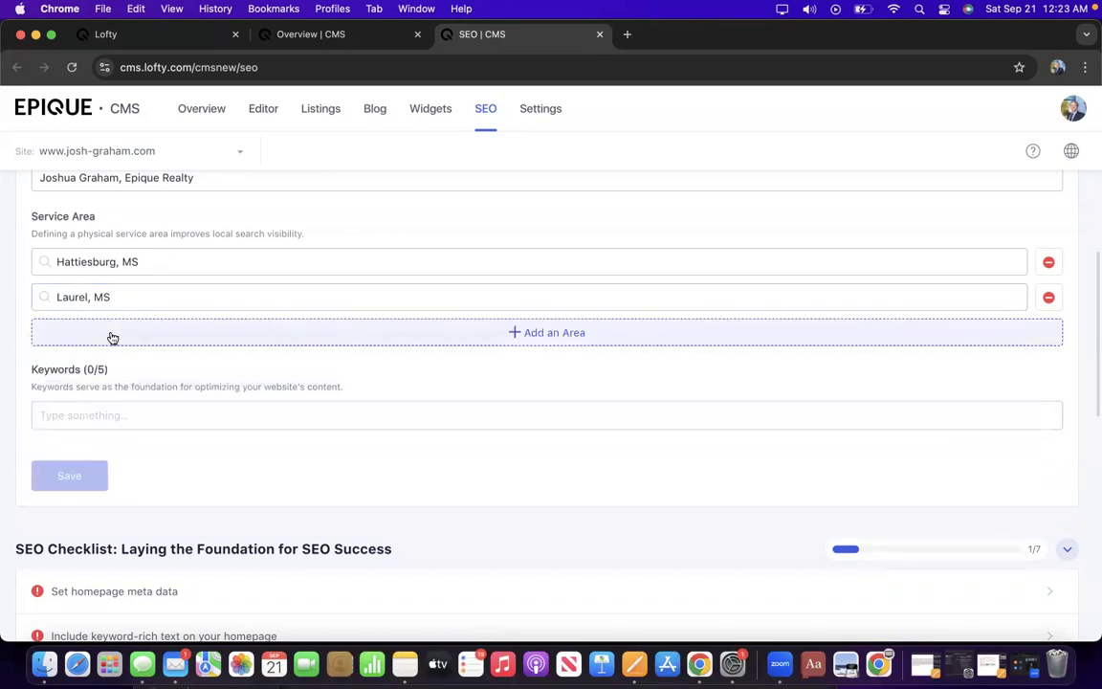
# Add a third service area entry and set it to Petal, MS.
pyautogui.click(111, 335)
pyautogui.click(111, 332)
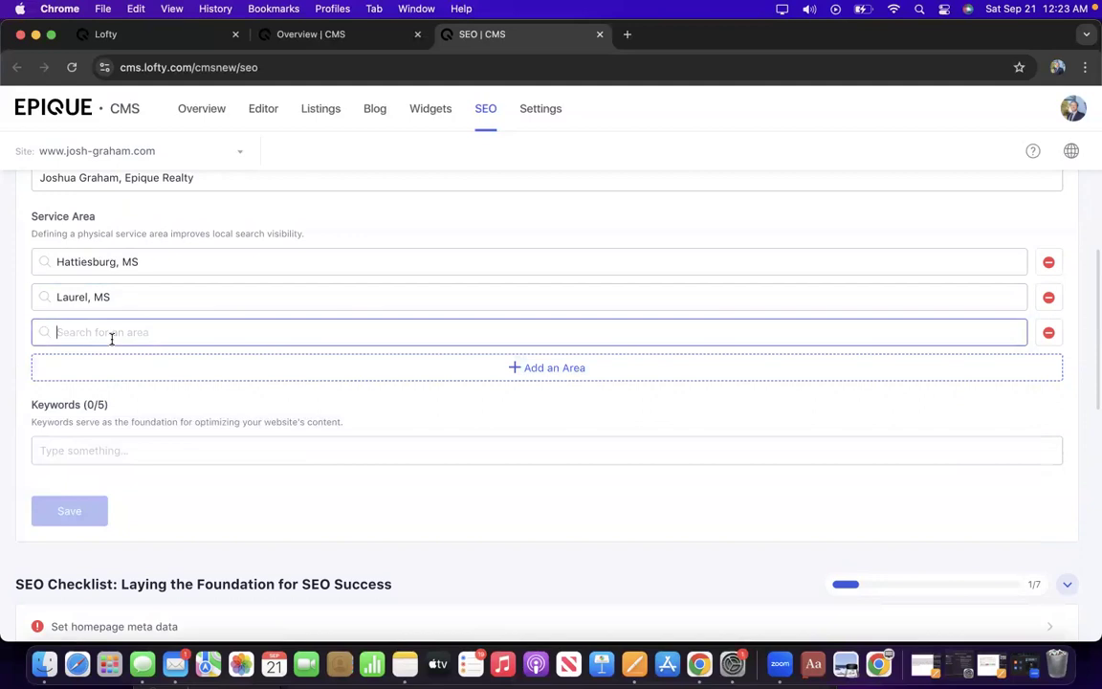
pyautogui.write('Petal')
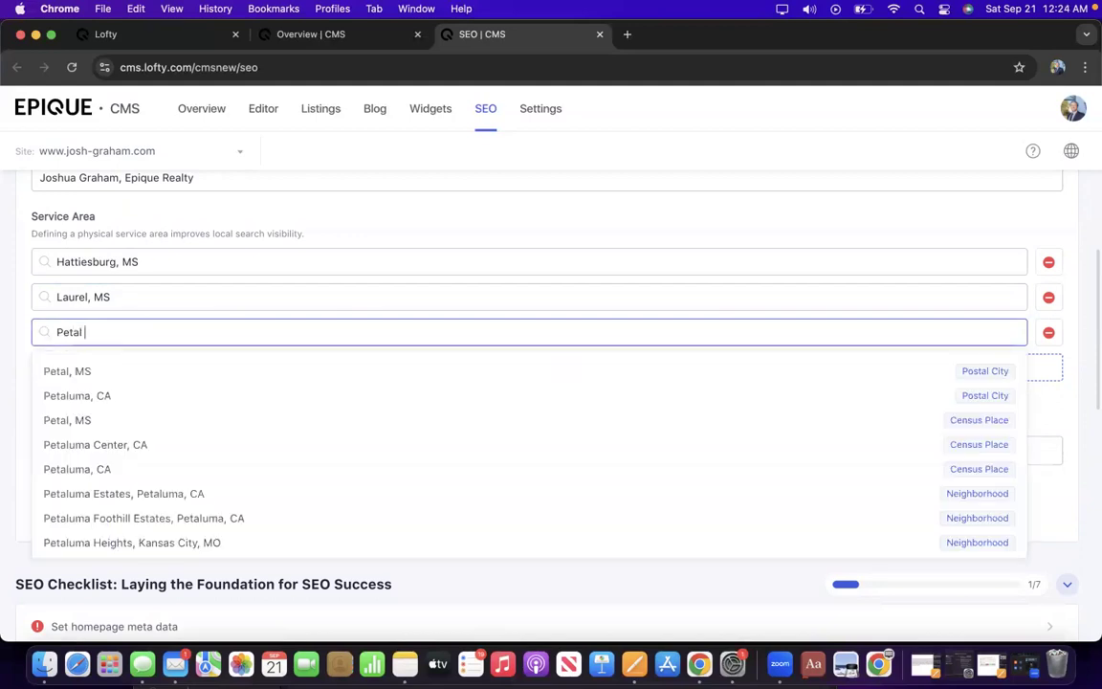
pyautogui.write(', MS')
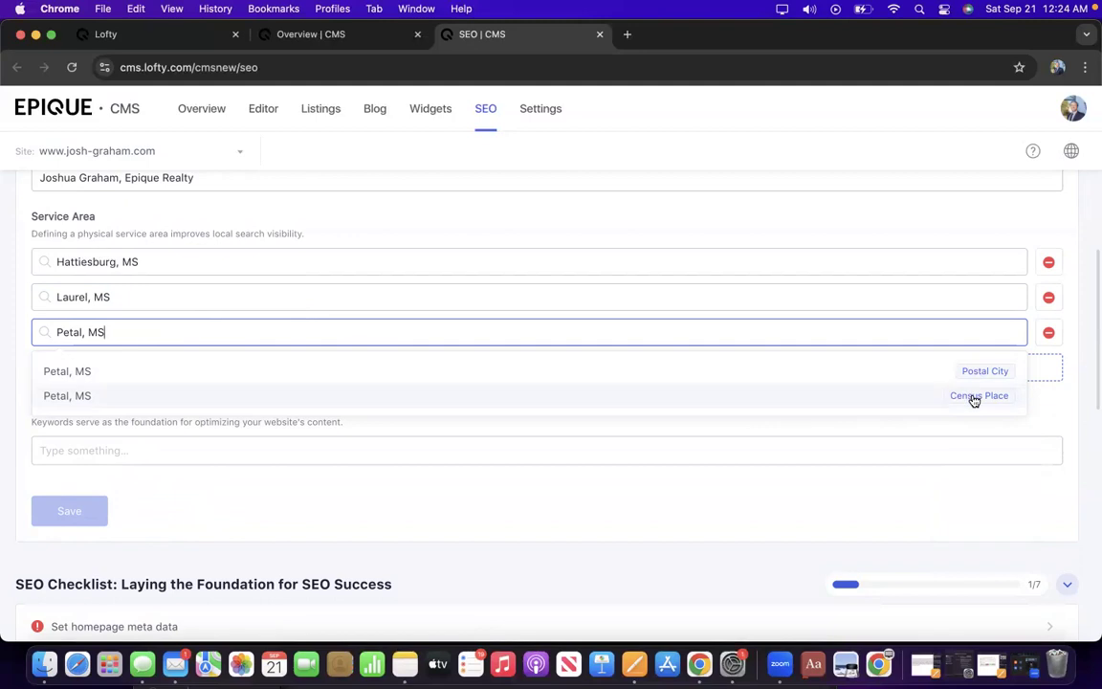
pyautogui.click(974, 400)
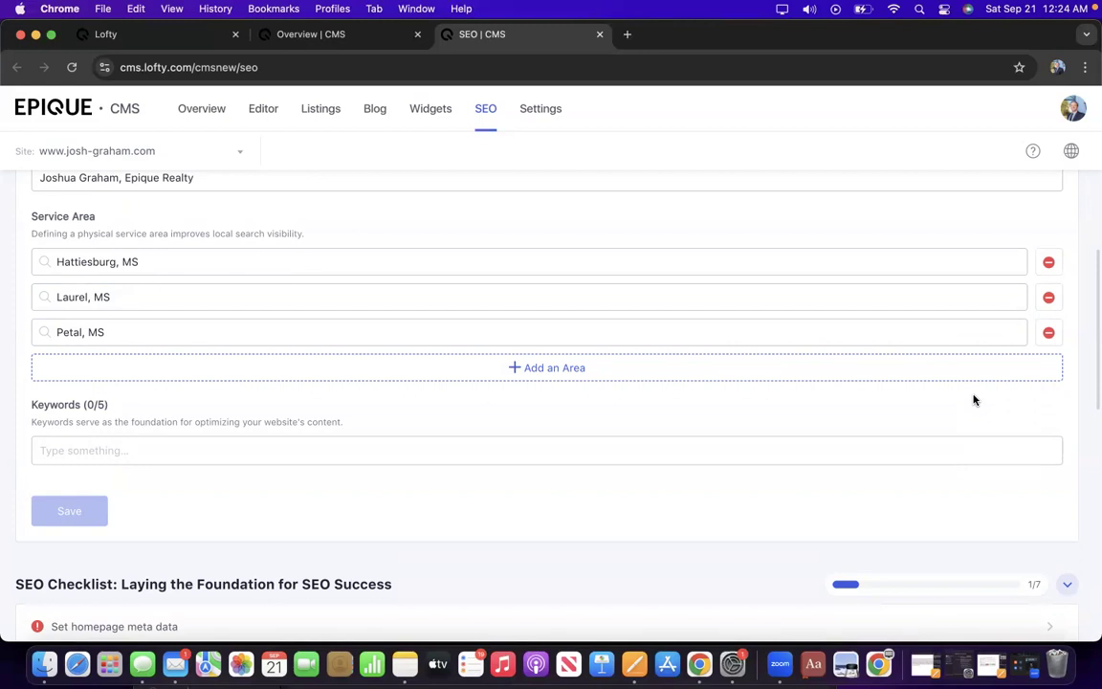
# Add a fourth service area entry set to Sumrall, MS.
pyautogui.click(647, 369)
pyautogui.click(475, 366)
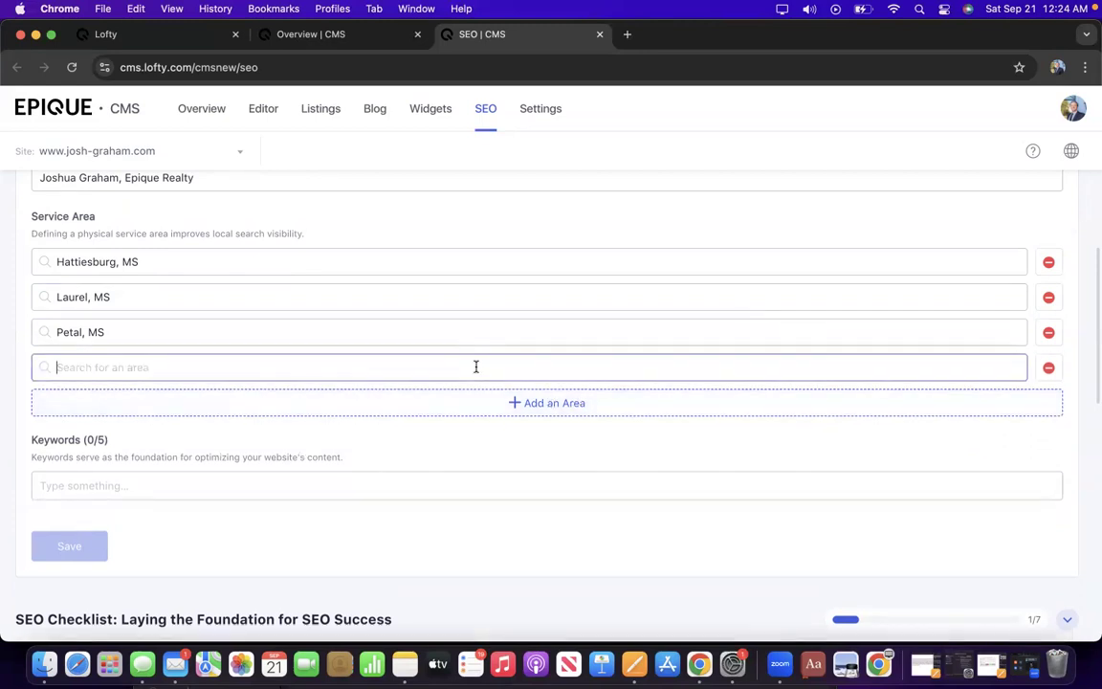
pyautogui.write('Sumra')
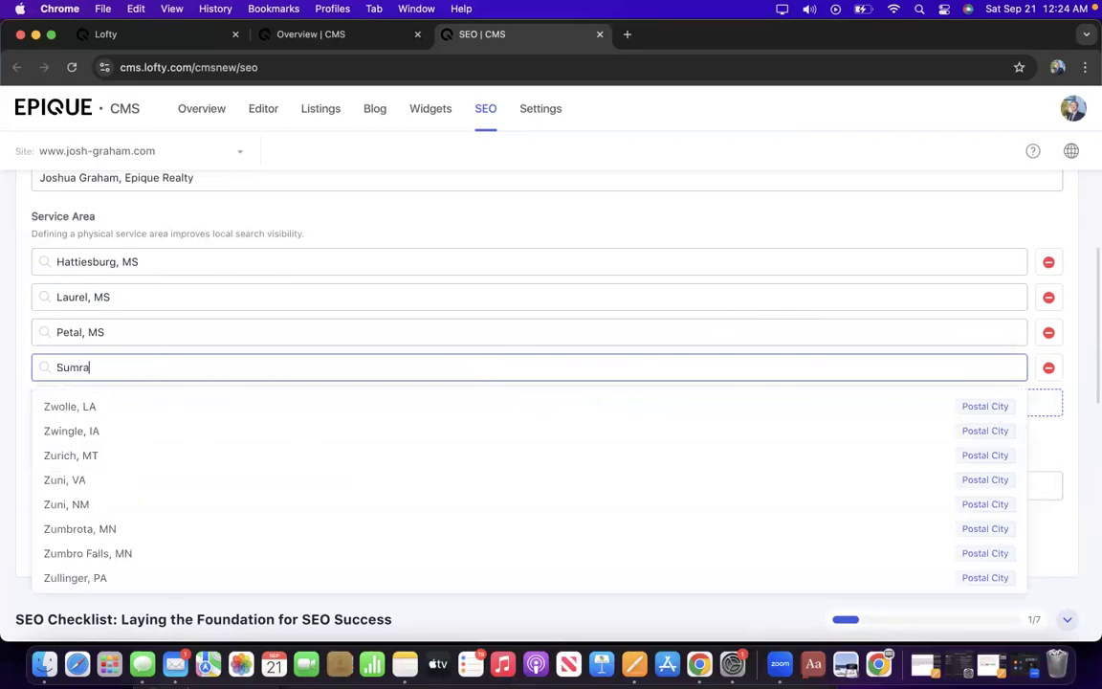
pyautogui.write('ll, MS')
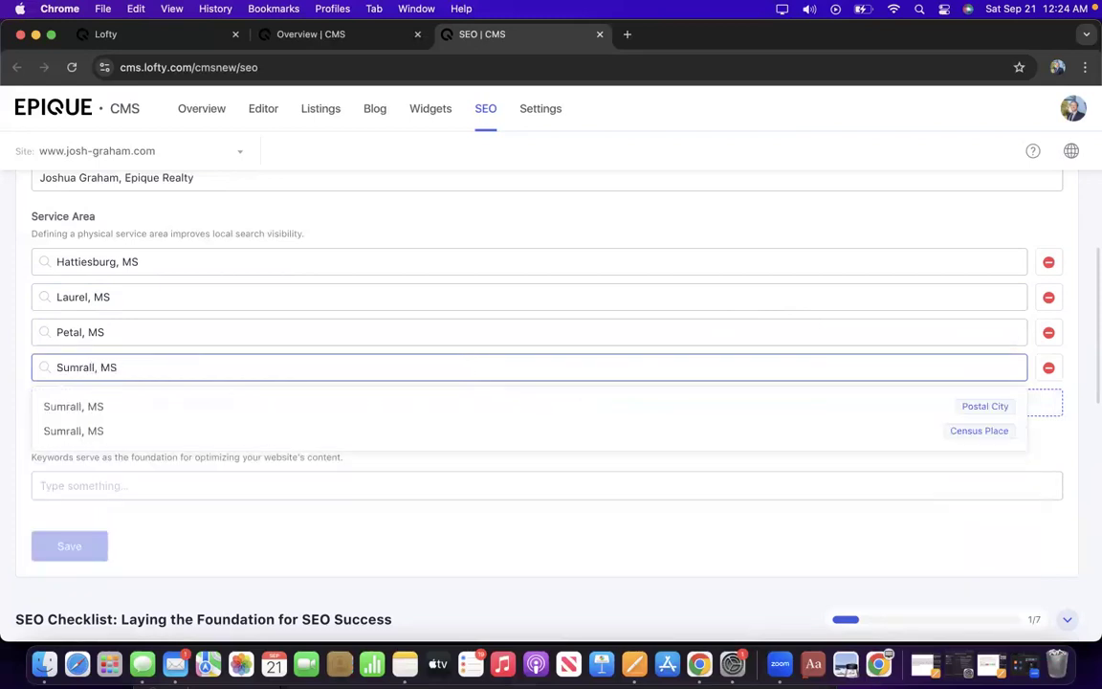
pyautogui.click(980, 432)
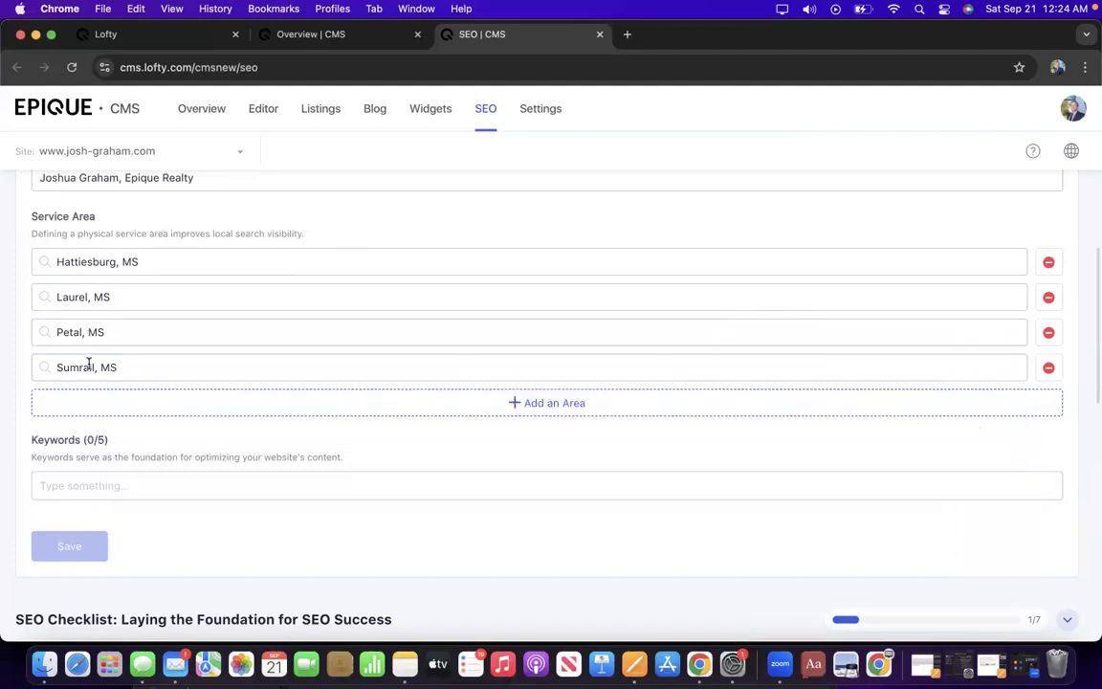
# Add a fifth service area entry set to Purvis, MS.
pyautogui.click(93, 407)
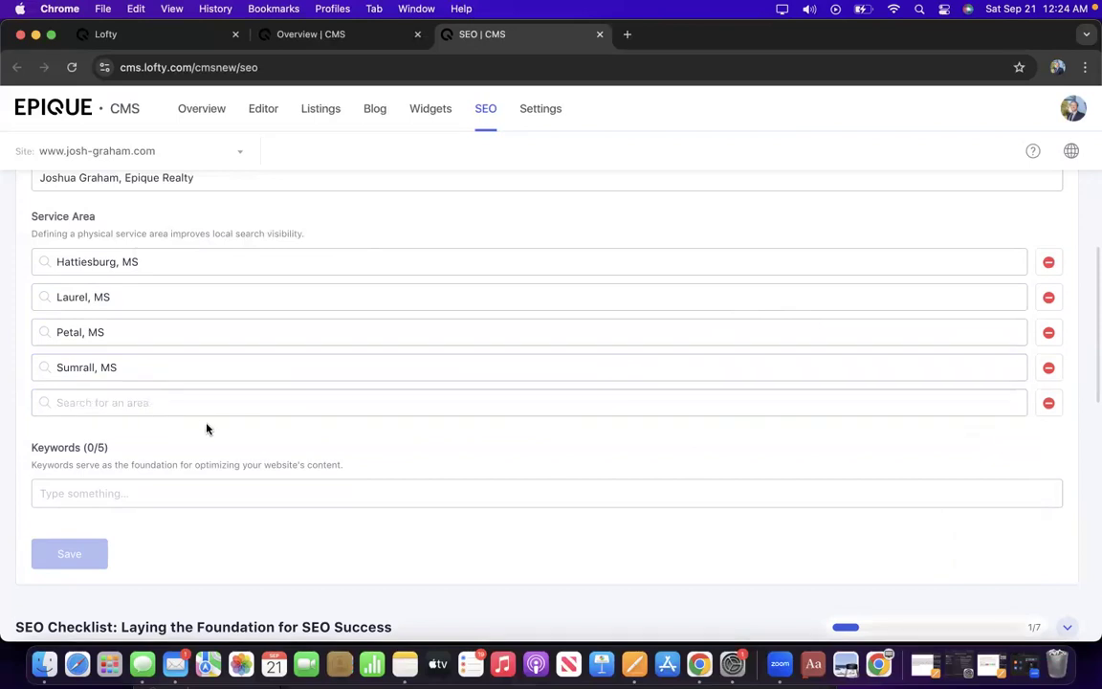
pyautogui.click(194, 405)
pyautogui.write('Purvis,')
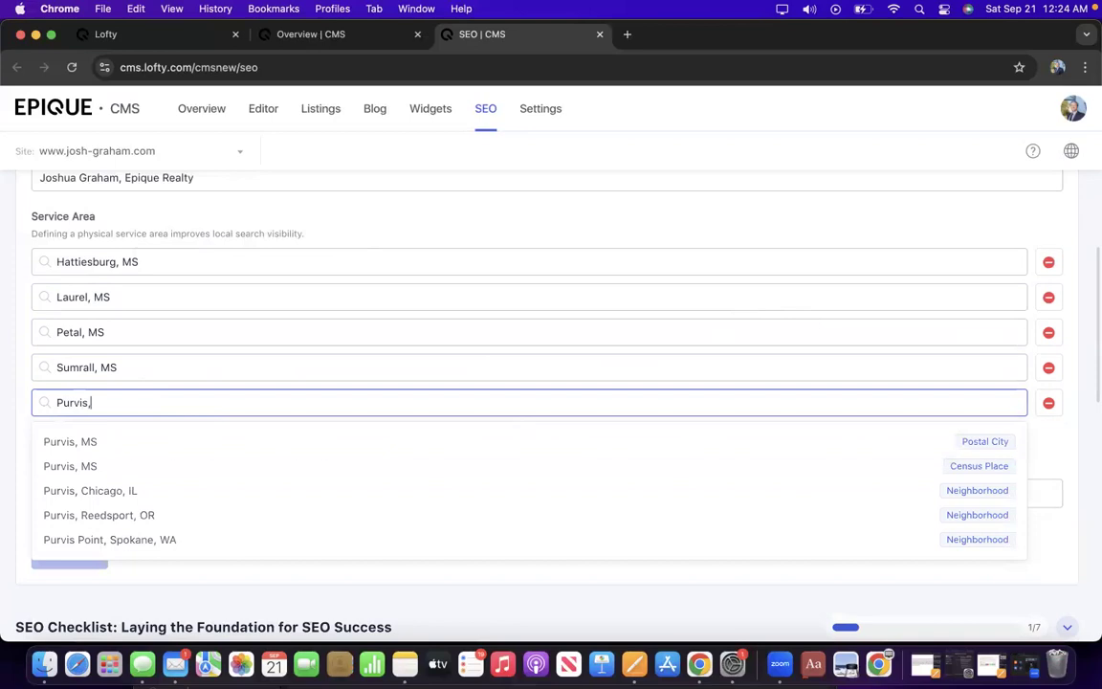
pyautogui.click(964, 469)
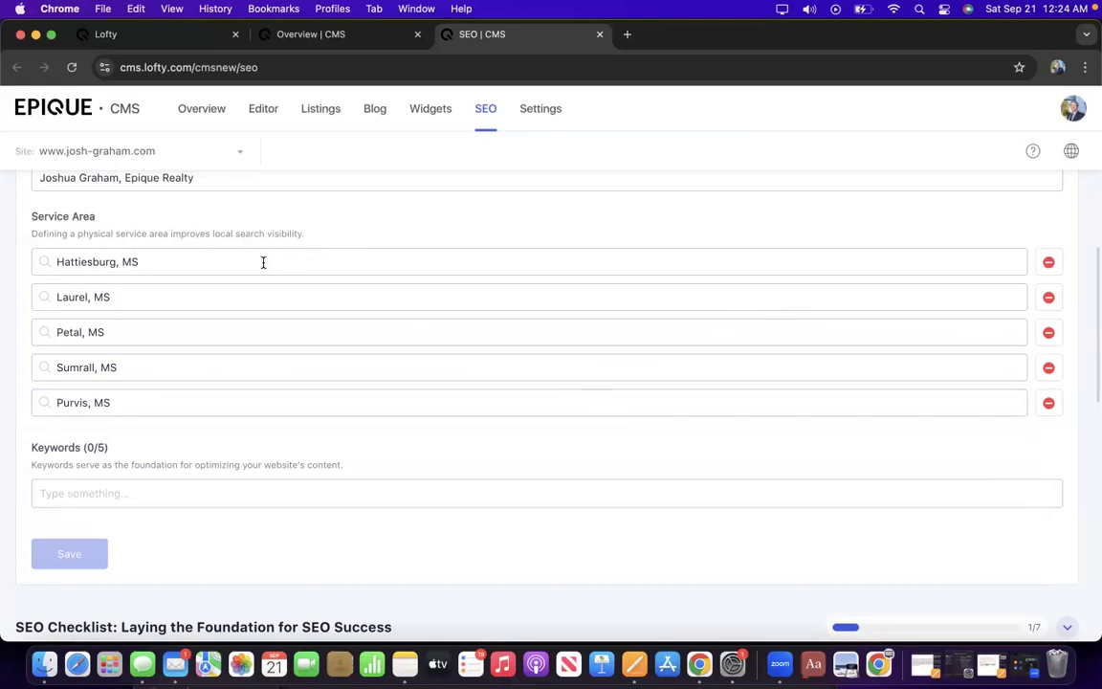
pyautogui.scroll(-5, 210, 313)
pyautogui.scroll(-2, 209, 315)
pyautogui.scroll(2, 210, 316)
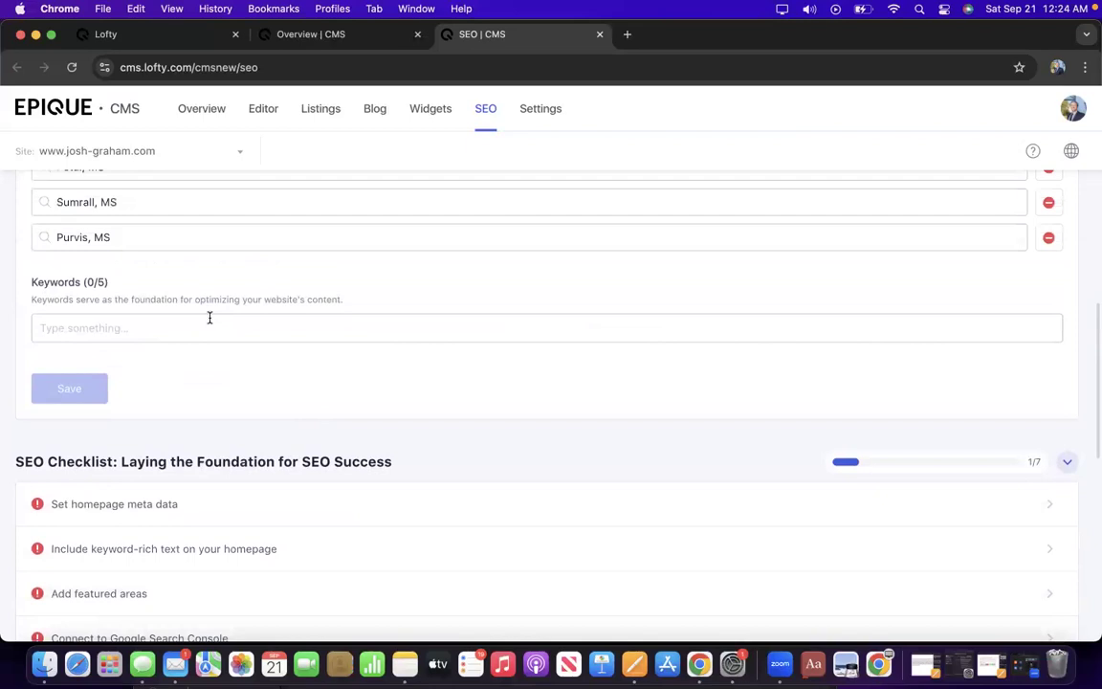
pyautogui.scroll(5, 212, 309)
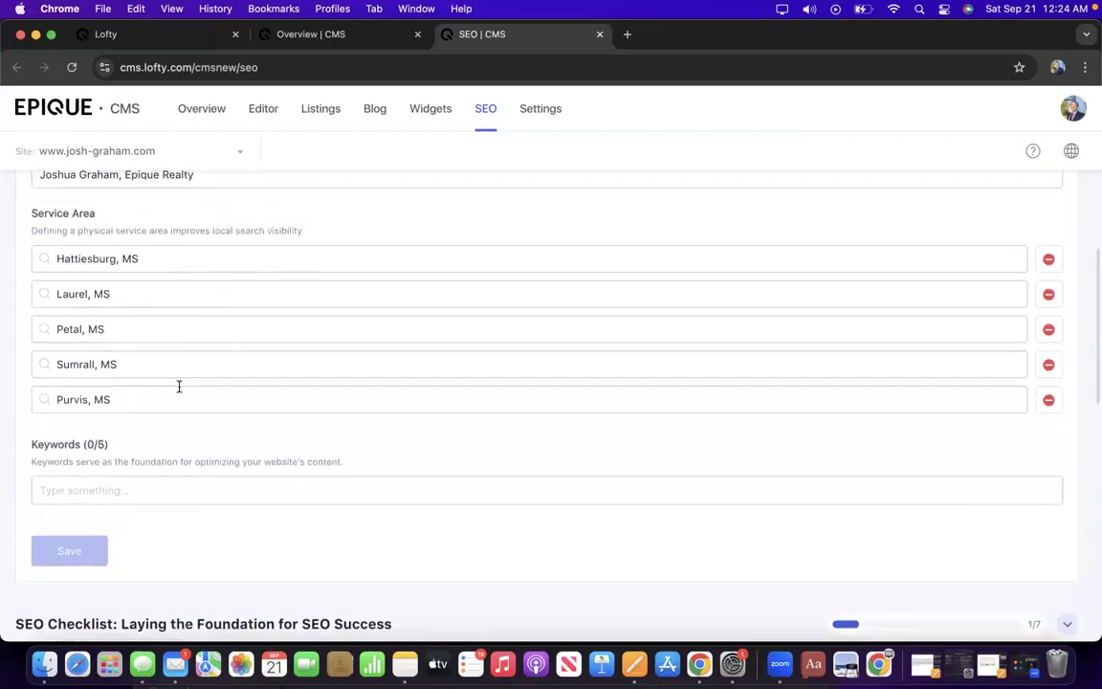
# Replace the fifth service area Purvis, MS with Canebrake Brake Golf Commin, Hattiesburg, MS.
pyautogui.tripleClick(113, 401)
pyautogui.write('F')
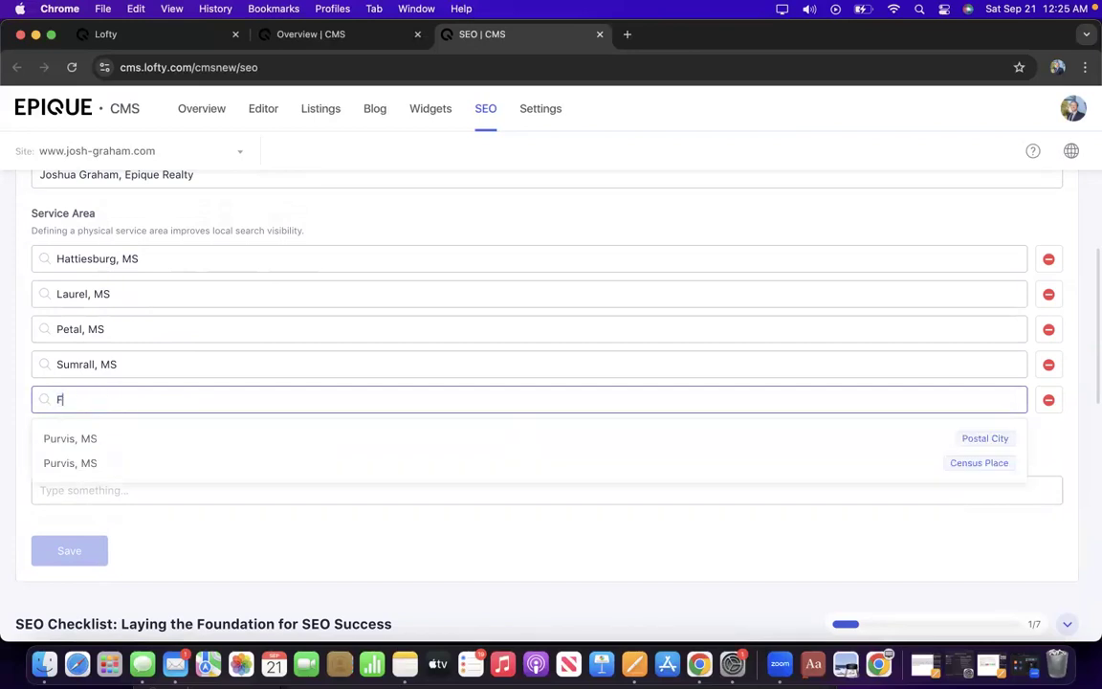
pyautogui.write('orrest ')
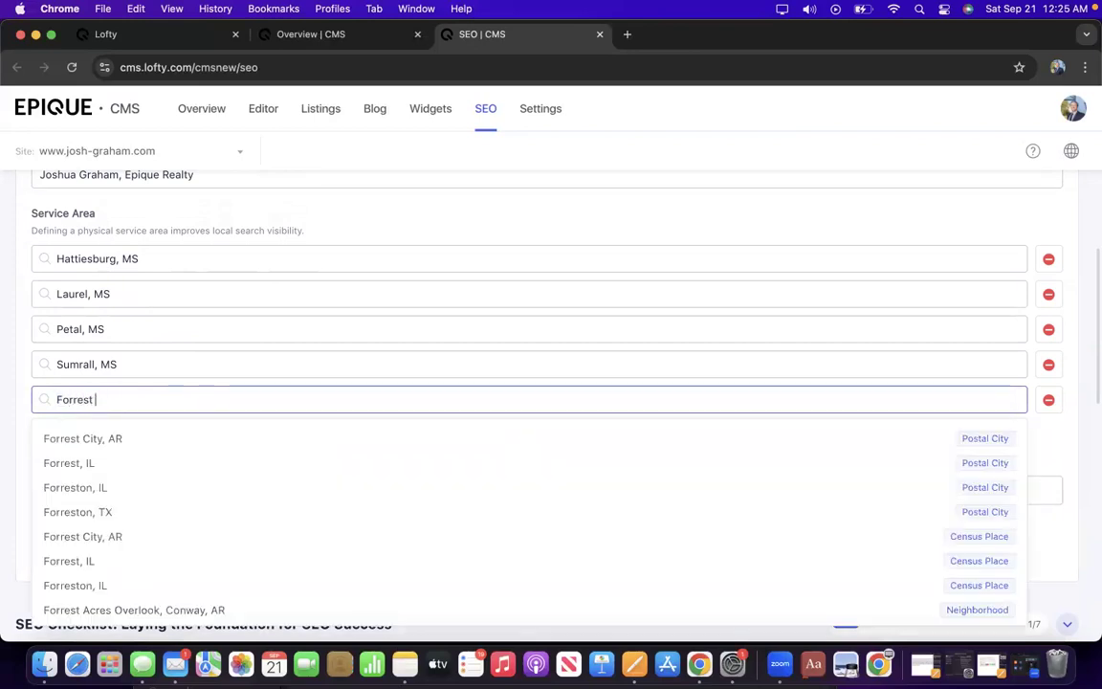
pyautogui.write('County')
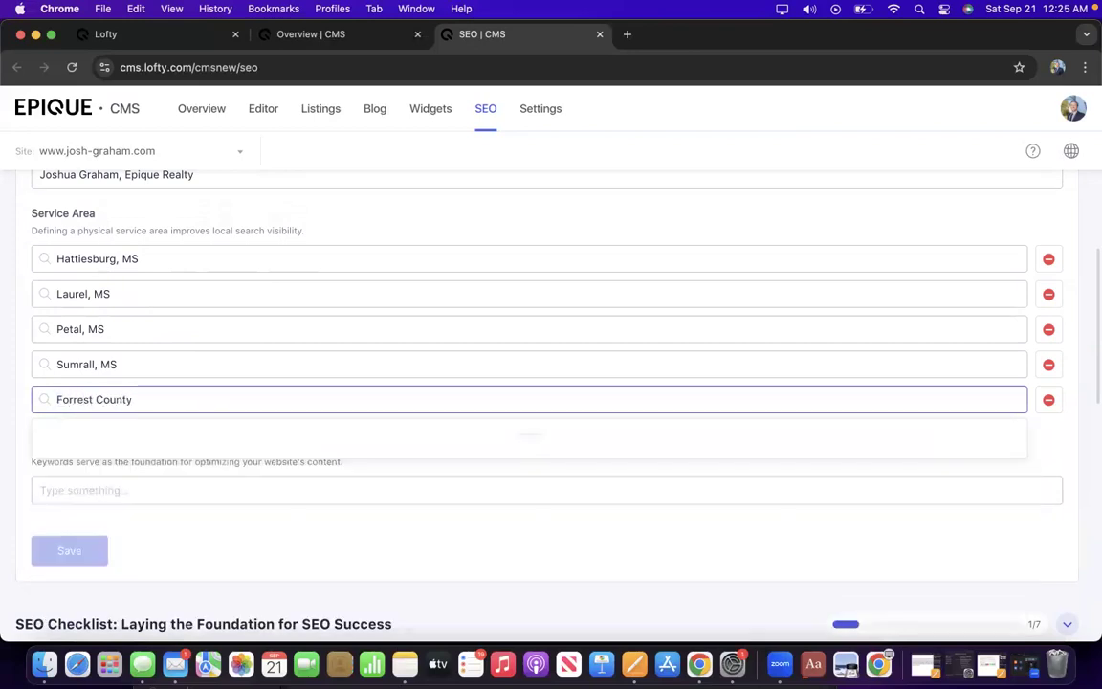
pyautogui.write(', MS')
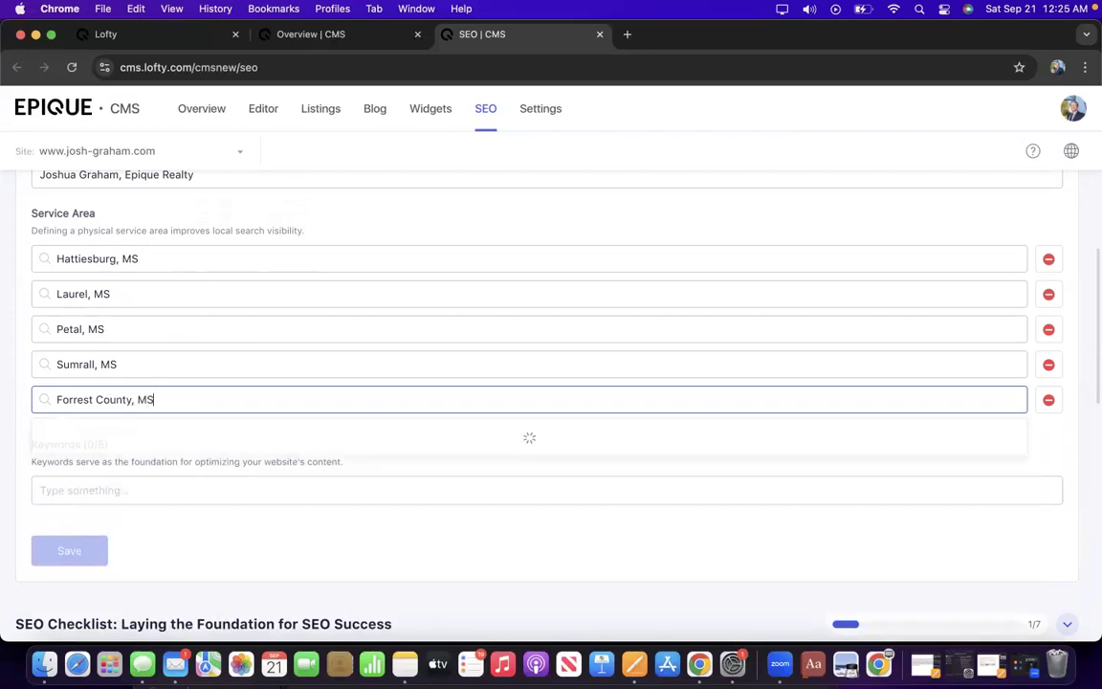
pyautogui.press('BackSpace')
pyautogui.press('BackSpace')
pyautogui.press('BackSpace')
pyautogui.press('BackSpace')
pyautogui.press('BackSpace')
pyautogui.press('BackSpace')
pyautogui.press('BackSpace')
pyautogui.press('BackSpace')
pyautogui.press('BackSpace')
pyautogui.press('BackSpace')
pyautogui.press('BackSpace')
pyautogui.press('BackSpace')
pyautogui.press('BackSpace')
pyautogui.press('BackSpace')
pyautogui.press('BackSpace')
pyautogui.press('BackSpace')
pyautogui.press('BackSpace')
pyautogui.press('BackSpace')
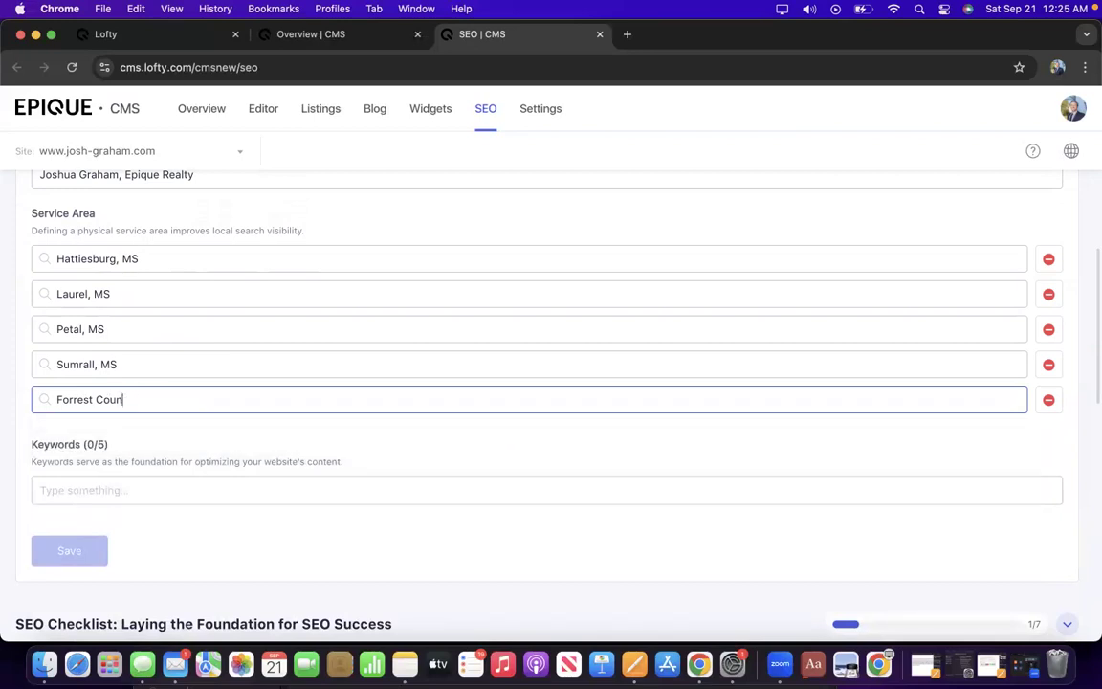
pyautogui.write('Purvis')
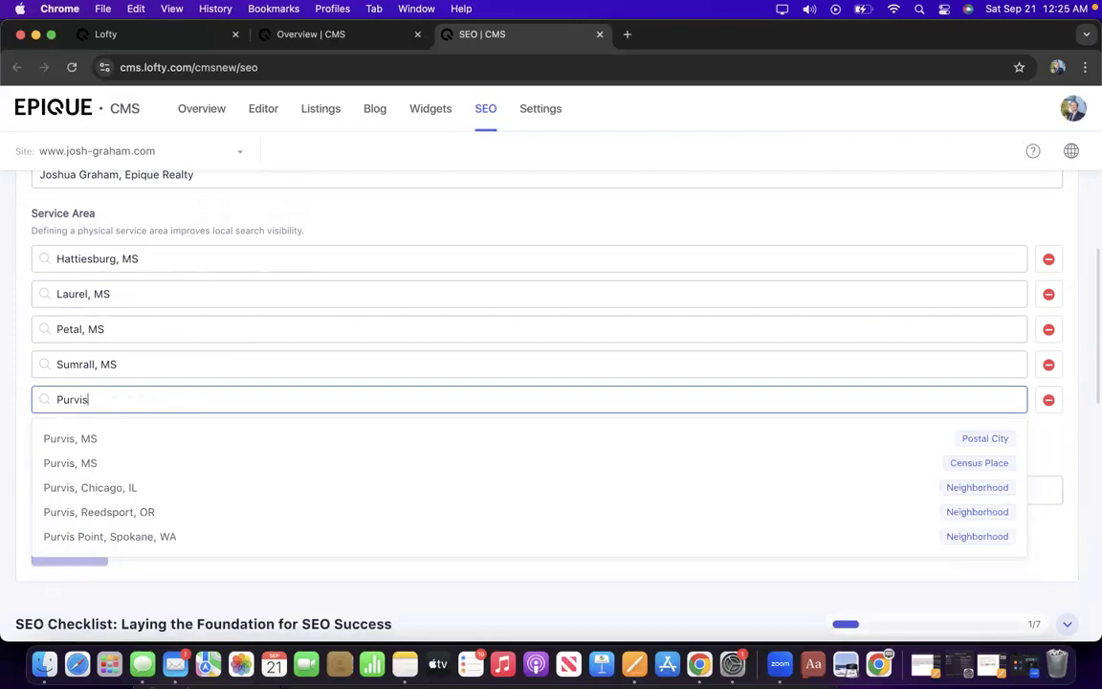
pyautogui.click(846, 468)
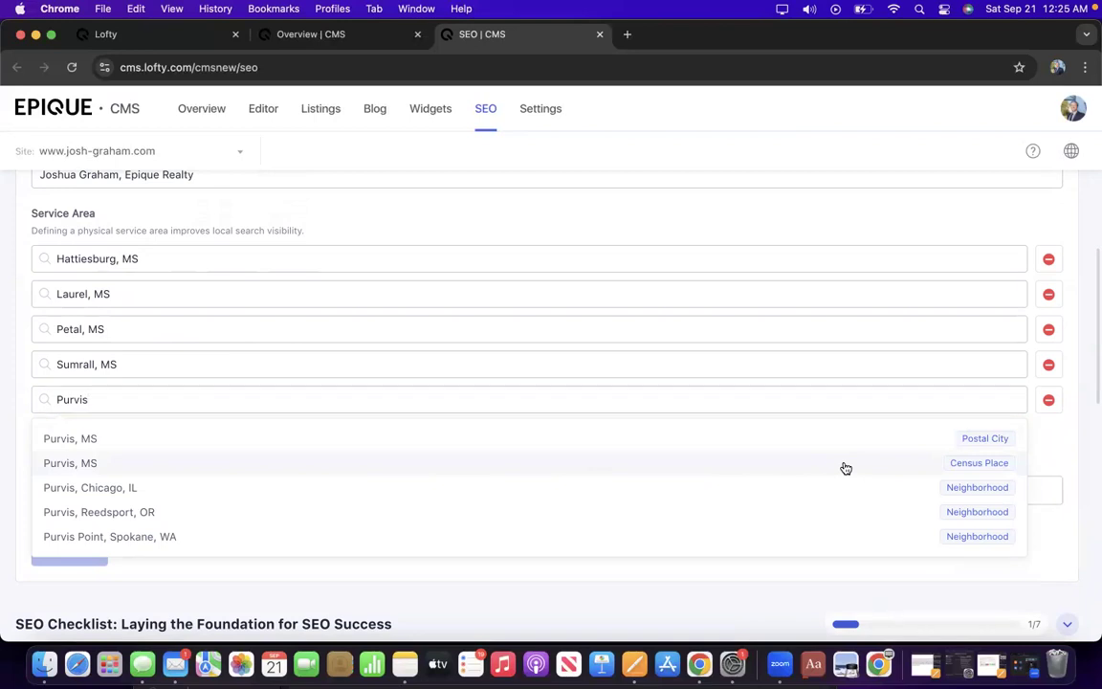
pyautogui.moveTo(846, 468); pyautogui.dragTo(770, 389)
pyautogui.doubleClick(770, 389)
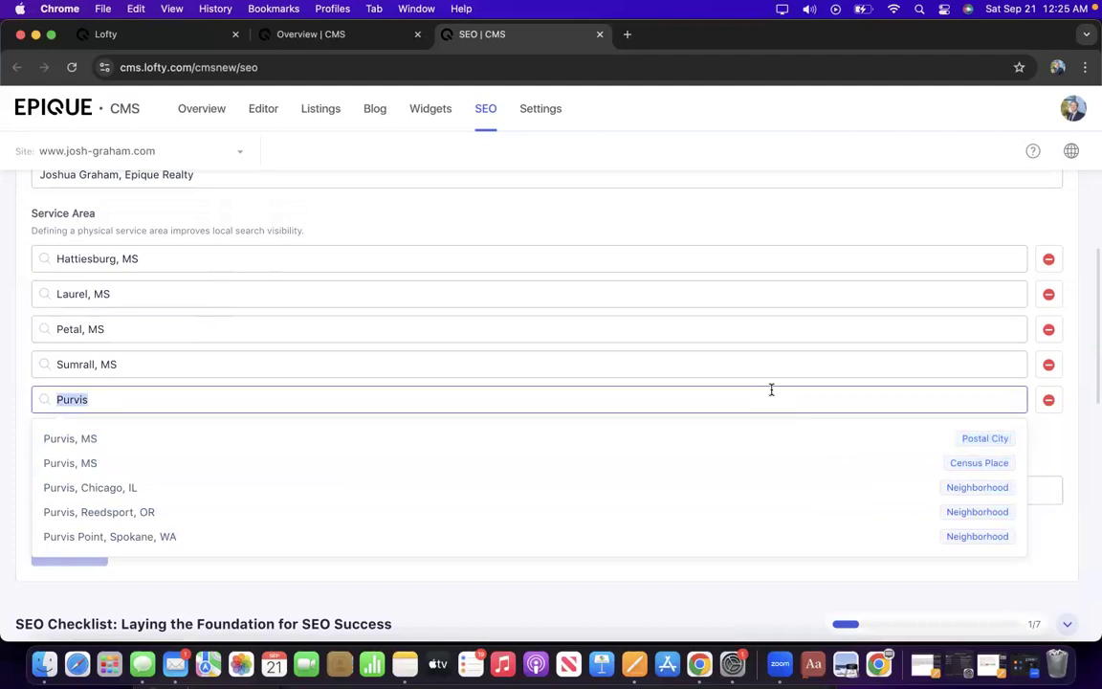
pyautogui.write('Canebrake')
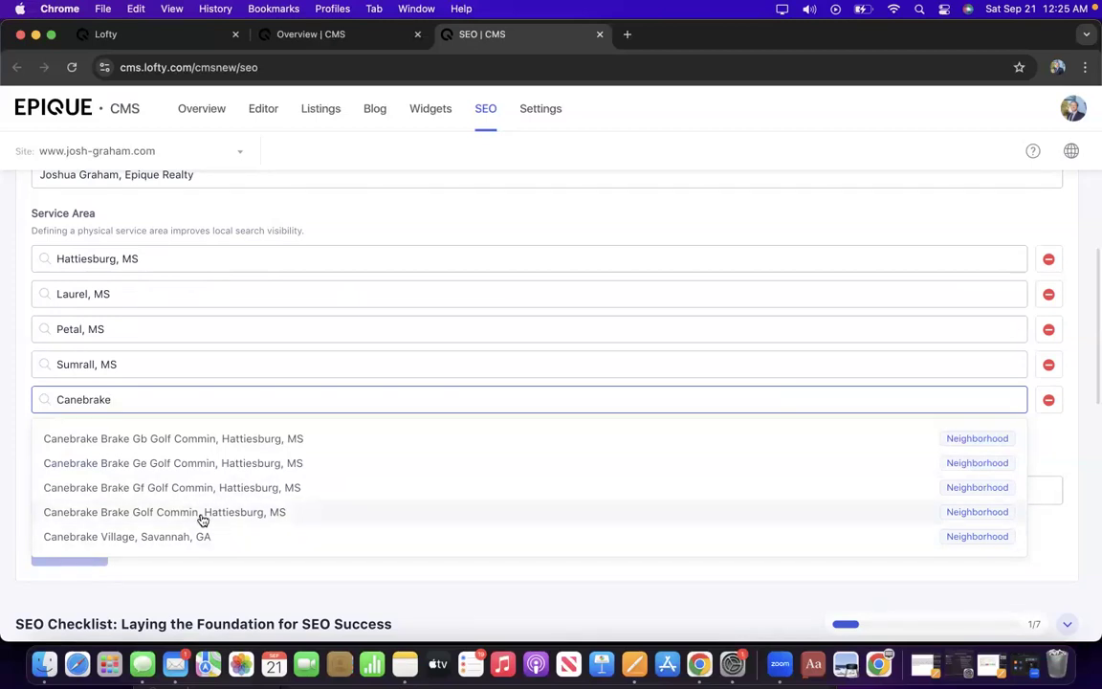
pyautogui.click(247, 515)
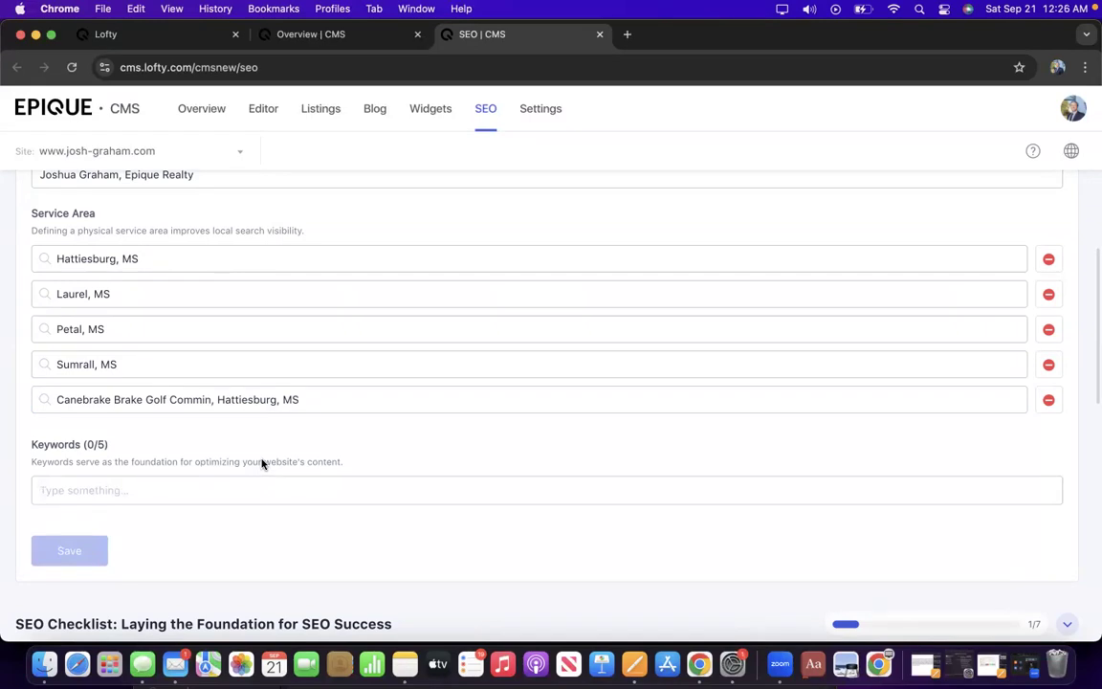
# Enter 'Mississippi Homes For Sale, Hattiesburg' in the Keywords field.
pyautogui.write('Mississippi Homes For ')
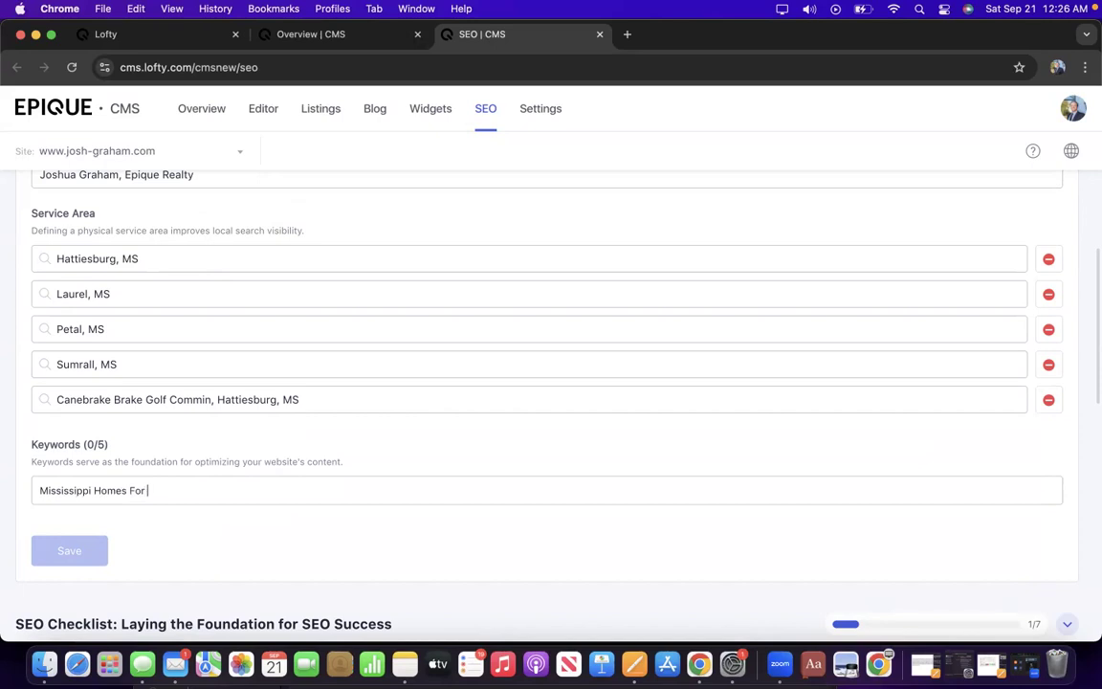
pyautogui.write('Sale,')
pyautogui.scroll(-3, 263, 457)
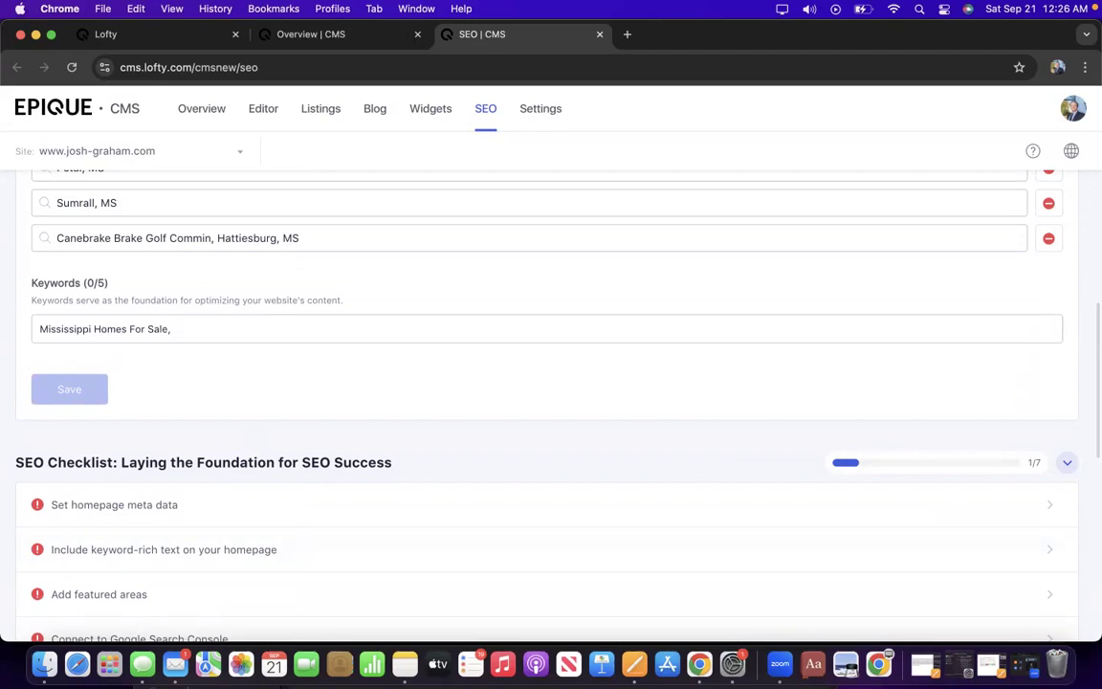
pyautogui.press('BackSpace')
pyautogui.press('BackSpace')
pyautogui.write(', S')
pyautogui.write('Hatties')
pyautogui.write('burg')
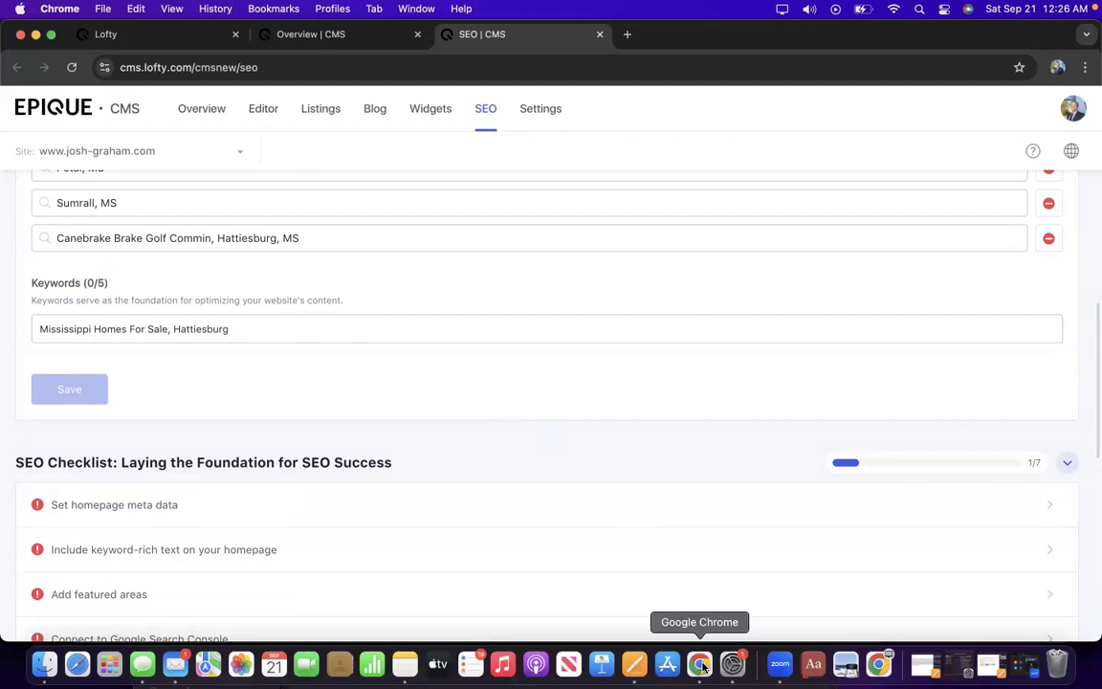
# Switch to another Chrome profile's window and load chatgpt.com in a new tab.
pyautogui.click(1057, 68)
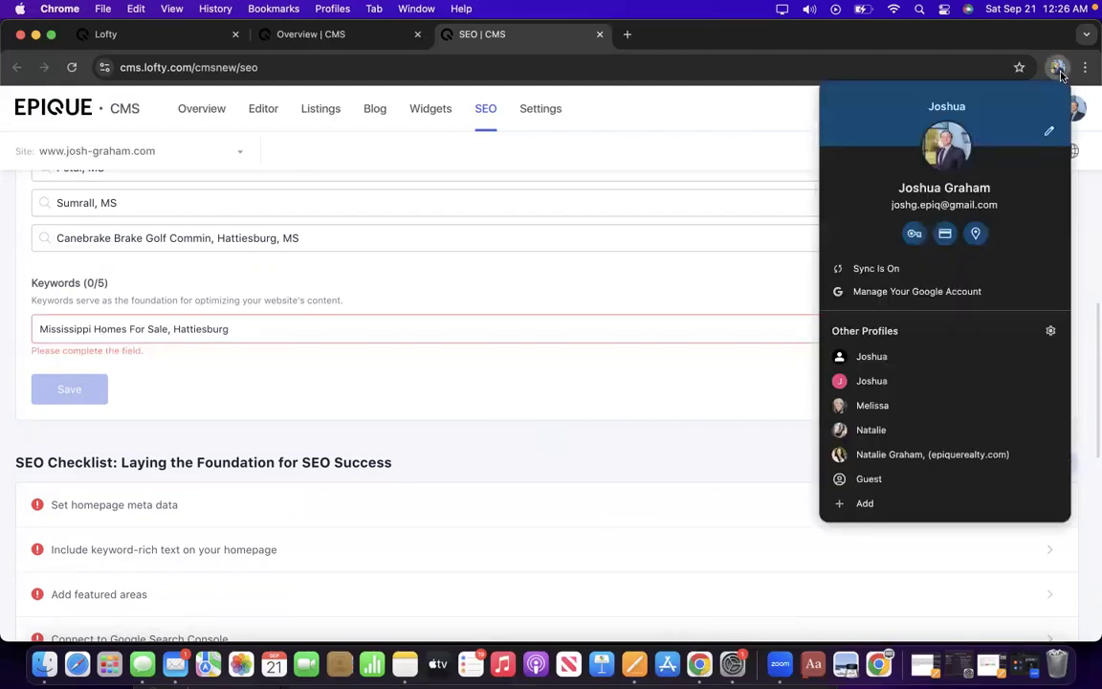
pyautogui.click(904, 437)
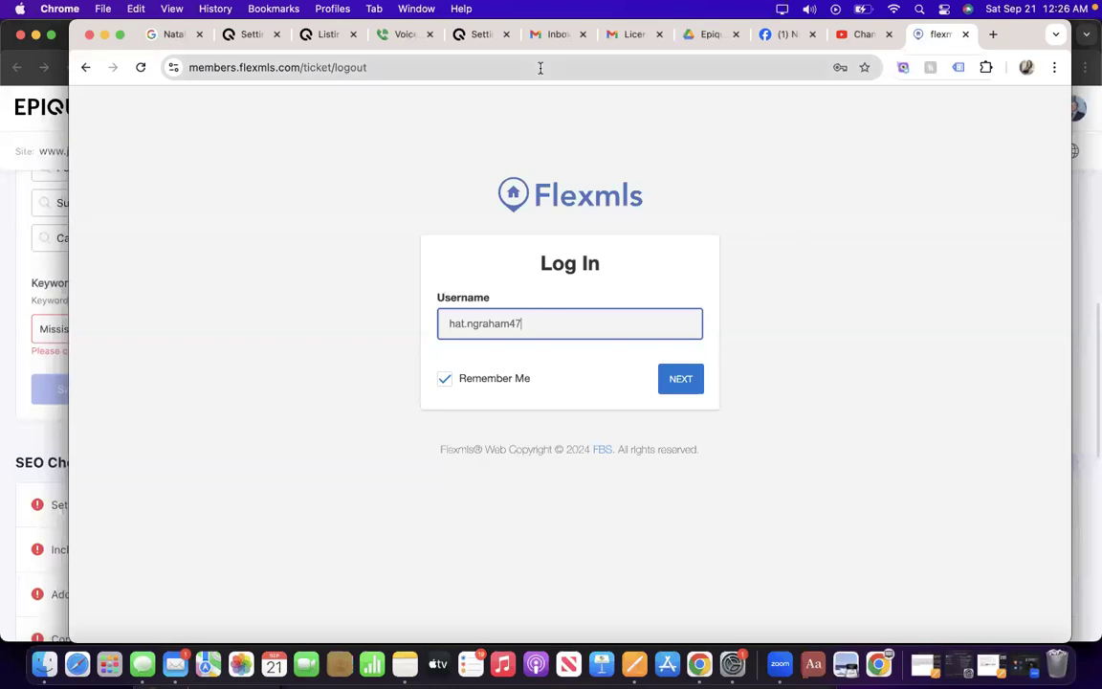
pyautogui.click(999, 36)
pyautogui.write('chat')
pyautogui.press('Return')
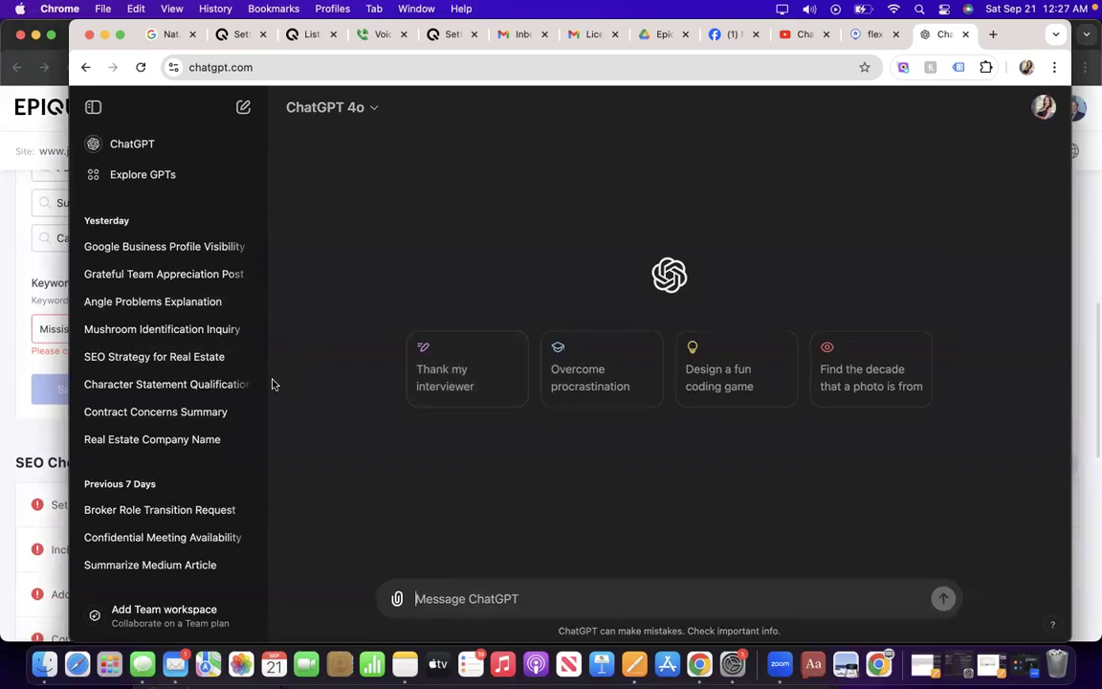
# Ask ChatGPT for Hattiesburg, MS real estate keyword phrases of at most four words, then return to the CMS.
pyautogui.click(93, 107)
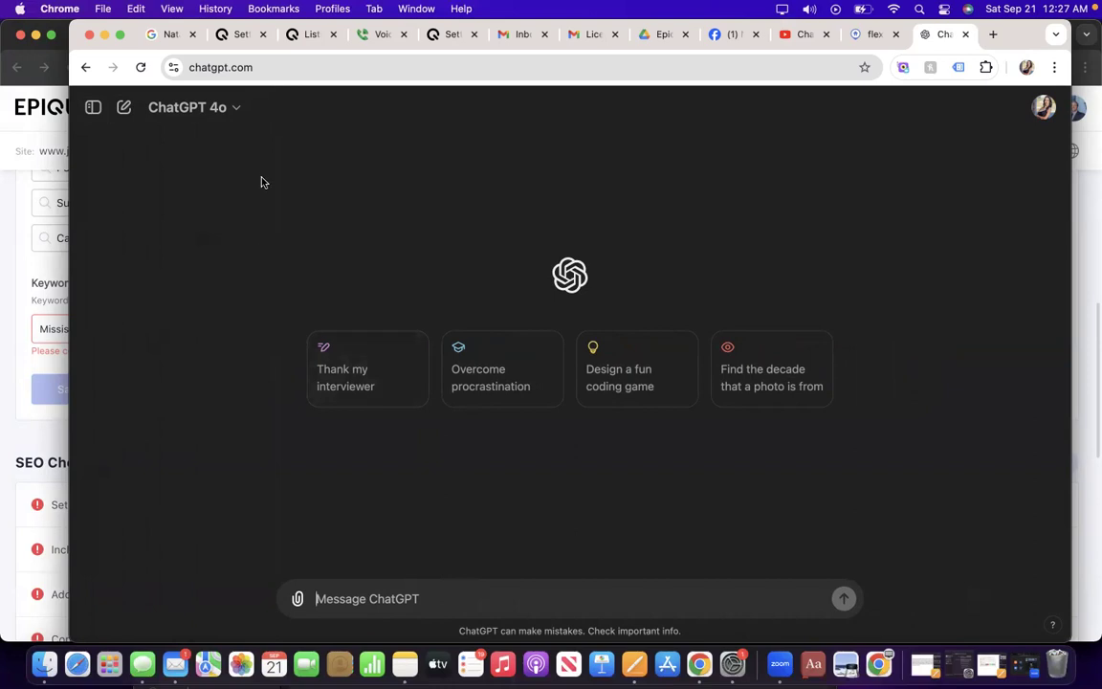
pyautogui.click(406, 594)
pyautogui.write('Keyword')
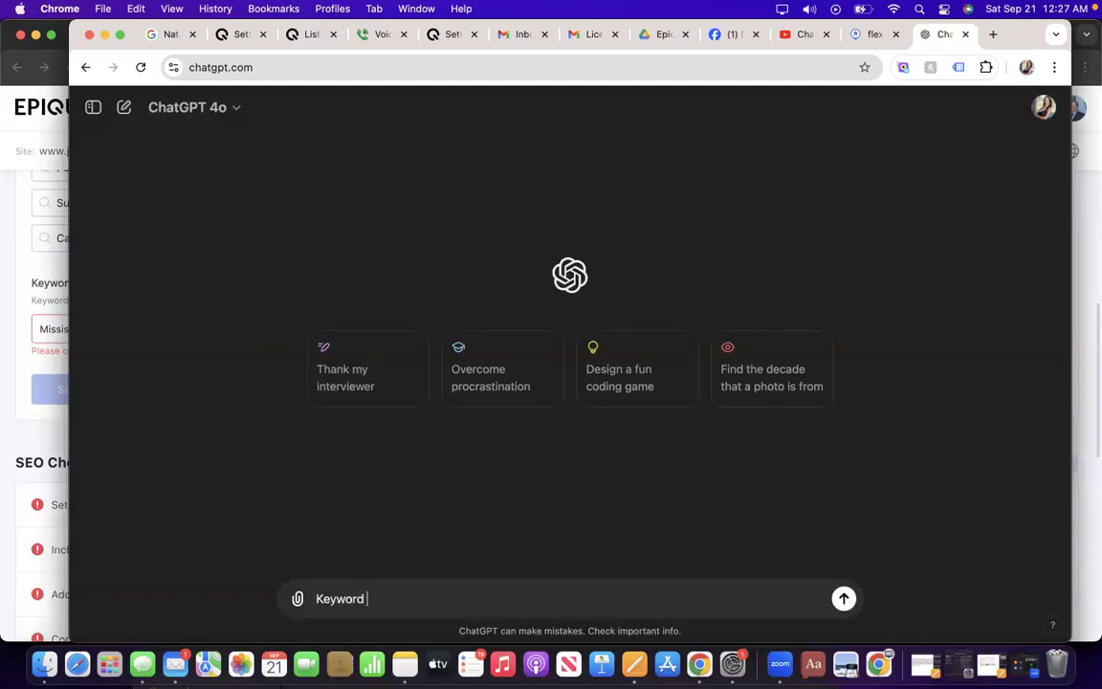
pyautogui.press('BackSpace')
pyautogui.write('s for real estate websi')
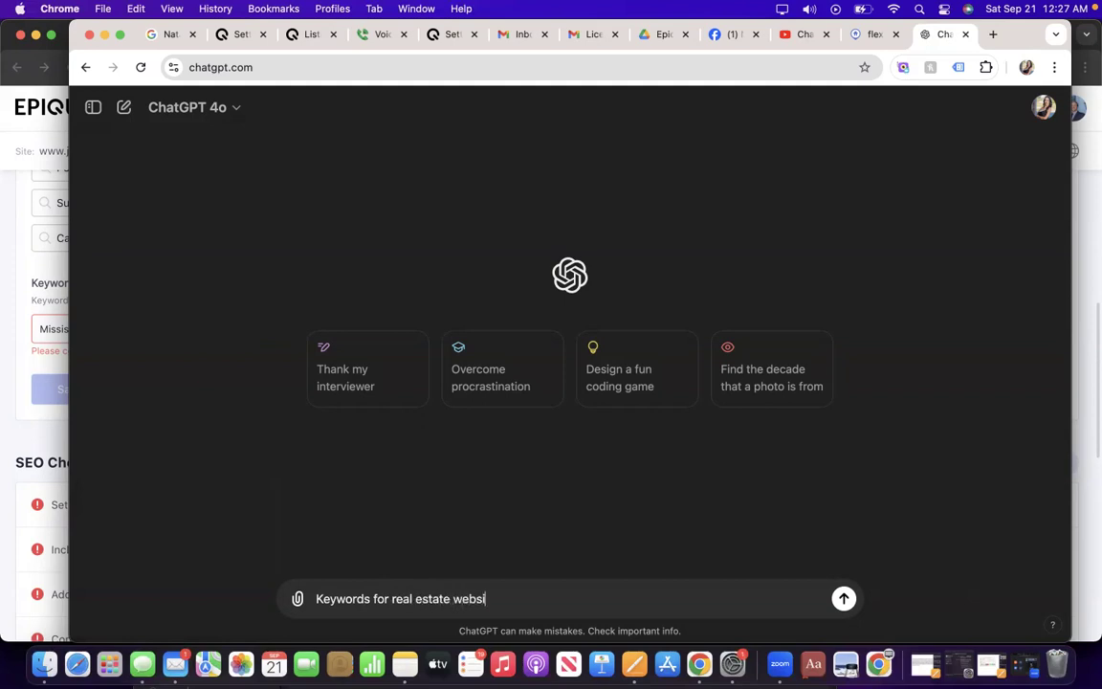
pyautogui.write('te that is located in ')
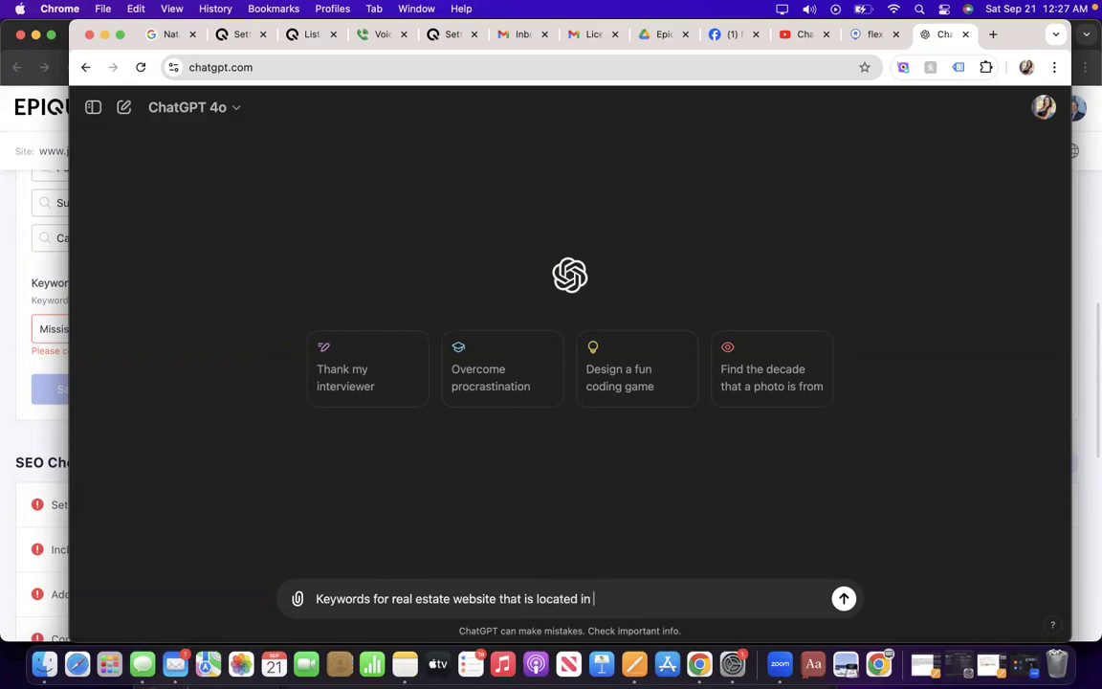
pyautogui.write('Hattiesburg M')
pyautogui.press('BackSpace')
pyautogui.press('BackSpace')
pyautogui.write(',')
pyautogui.press('BackSpace')
pyautogui.write('MS. Ke')
pyautogui.write('ywo')
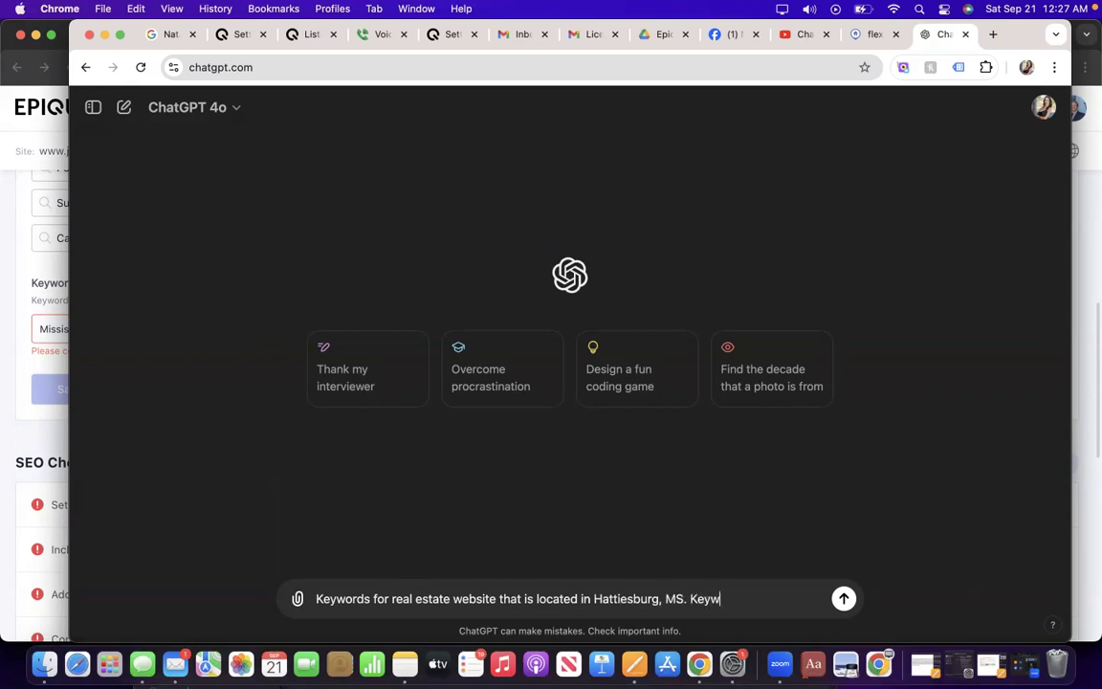
pyautogui.write('rd should be phrase')
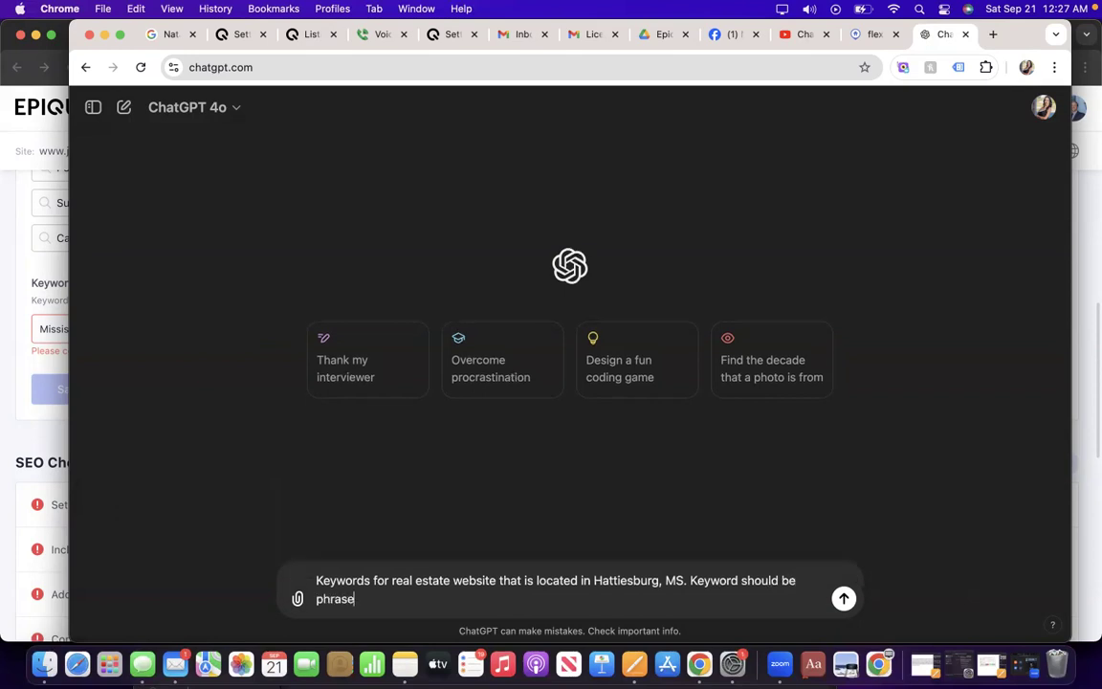
pyautogui.write('s no longer that')
pyautogui.write(' 4 words')
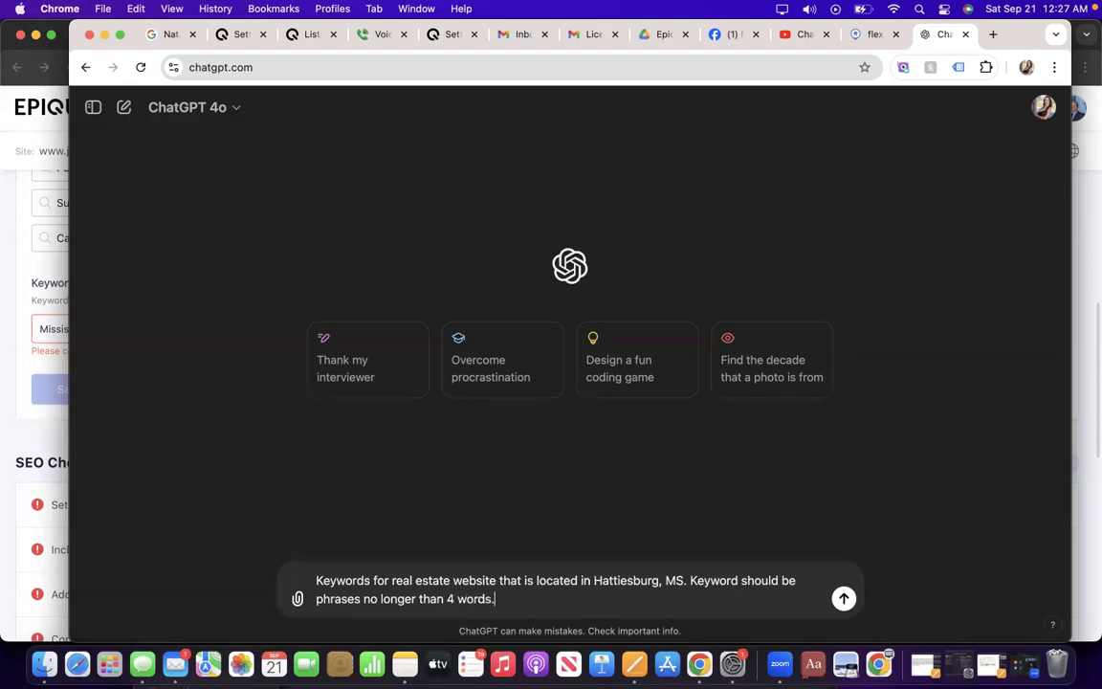
pyautogui.write('.')
pyautogui.press('Return')
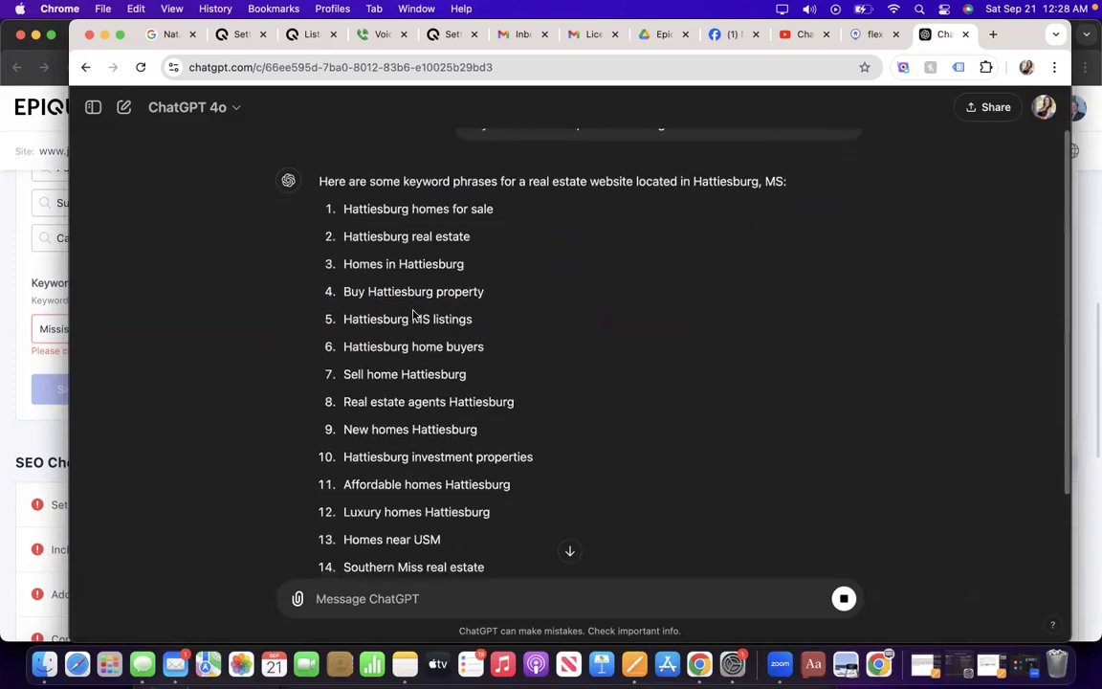
pyautogui.scroll(2, 414, 316)
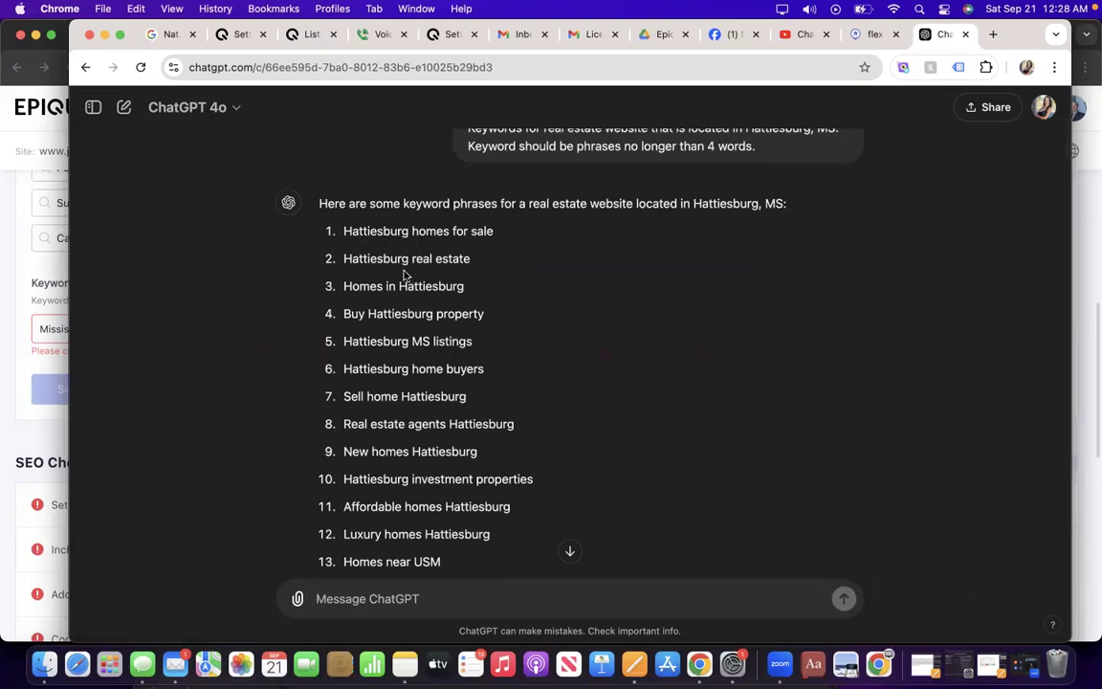
pyautogui.click(7, 347)
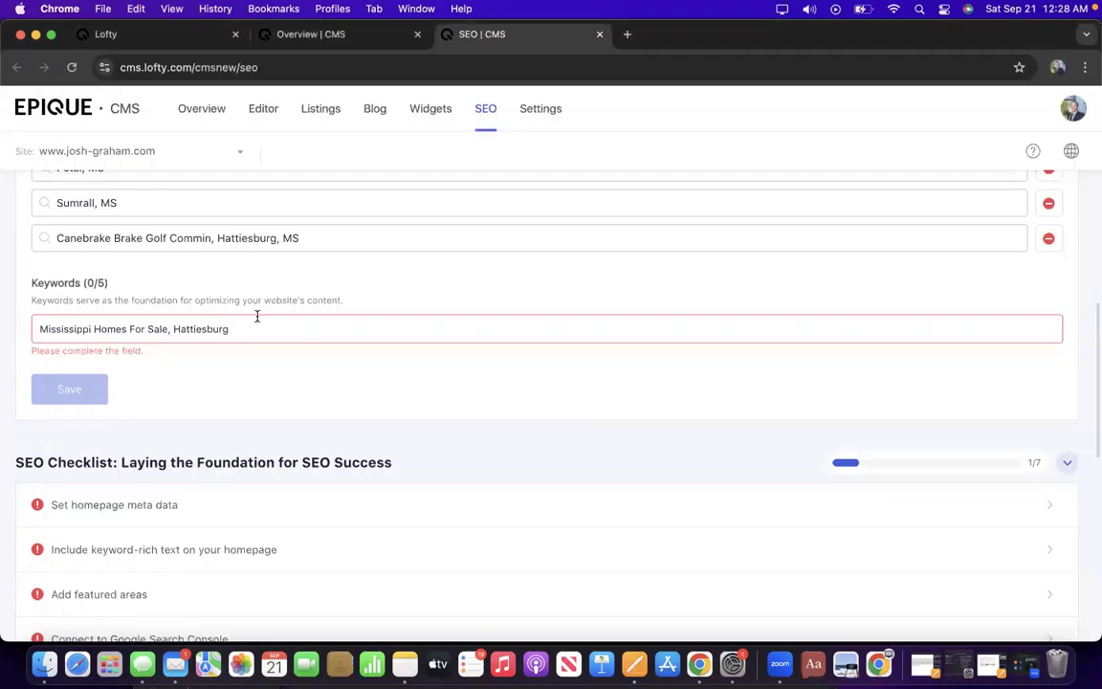
# Append 'Real Estate' to the keywords and dock the CMS window beside ChatGPT.
pyautogui.write('eaal Estate,')
pyautogui.moveTo(1014, 39)
pyautogui.mouseDown()
pyautogui.moveTo(943, 87)
pyautogui.moveTo(681, 168)
pyautogui.moveTo(863, 317)
pyautogui.moveTo(810, 128)
pyautogui.moveTo(888, 54)
pyautogui.moveTo(1091, 31)
pyautogui.moveTo(1024, 32)
pyautogui.mouseUp()
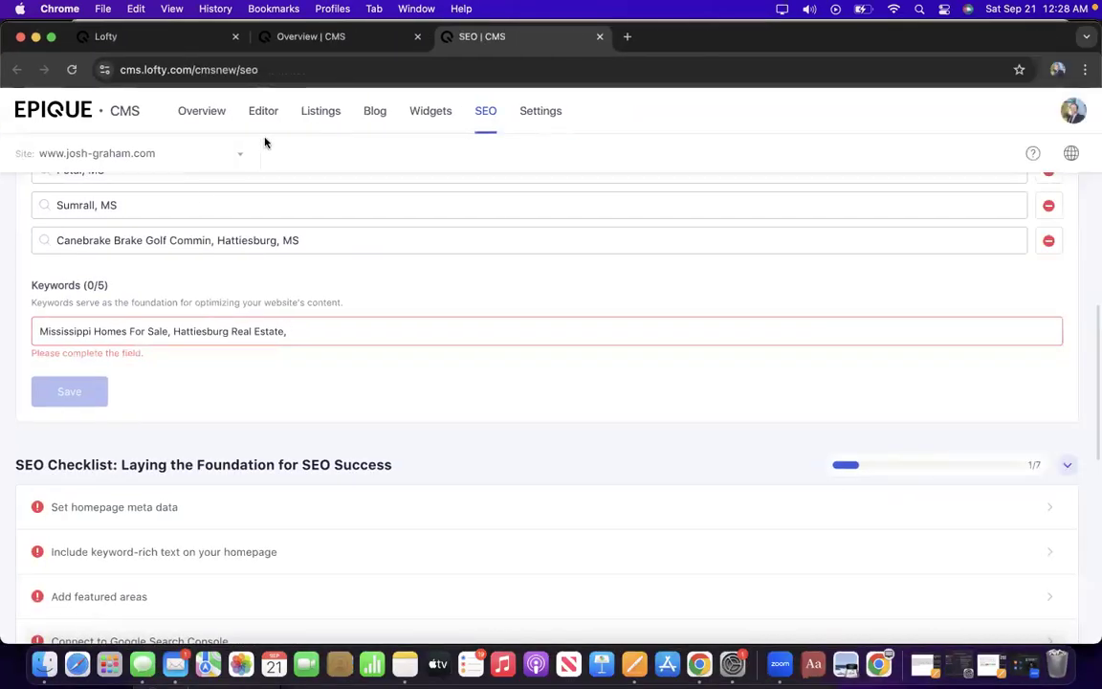
pyautogui.moveTo(8, 235); pyautogui.dragTo(530, 190)
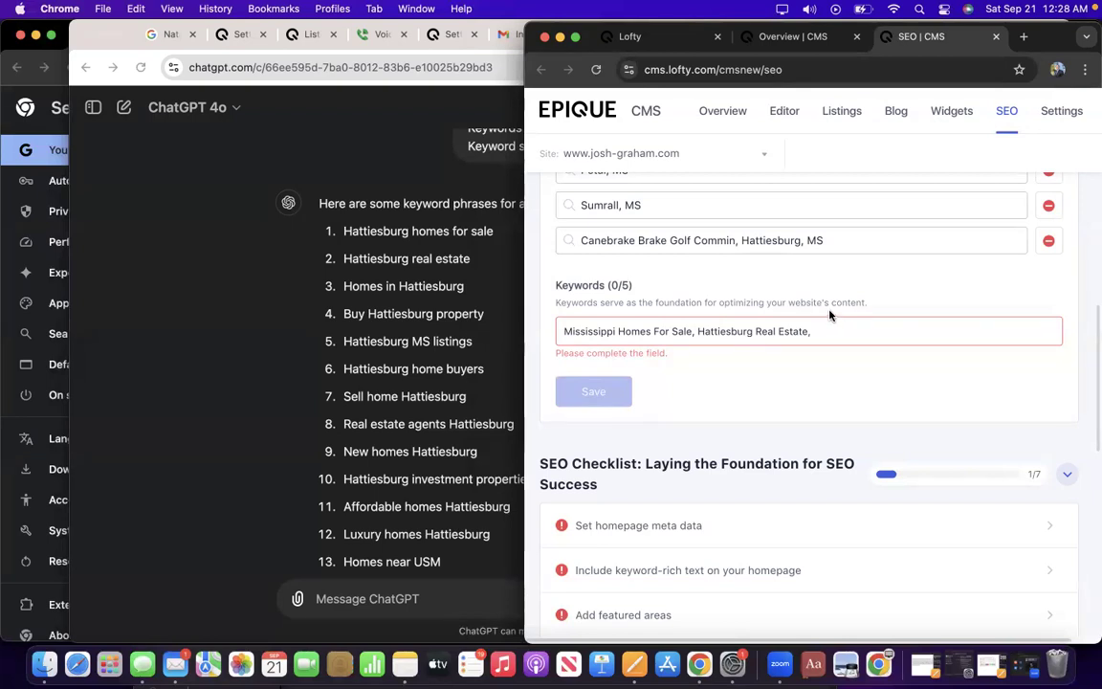
# Add Real Estate Agents Hattiesburg, South Mississippi Investment Properties and Sell My Home for Cash to the keywords.
pyautogui.write('Real Estate ')
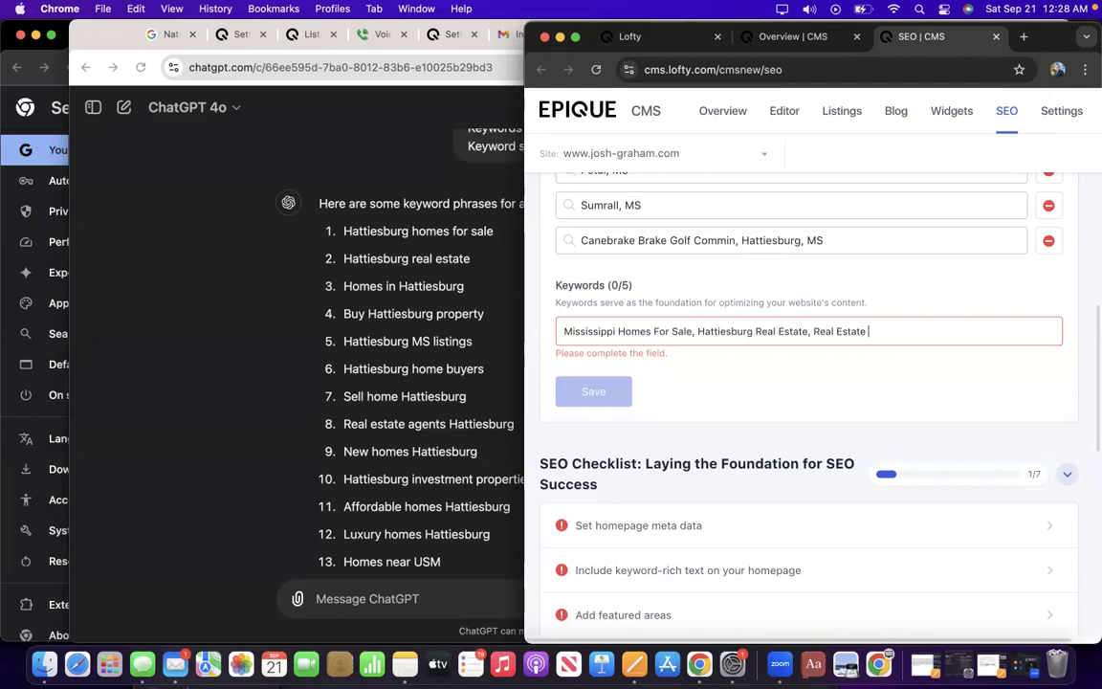
pyautogui.write('Agents Hattiesburg, H')
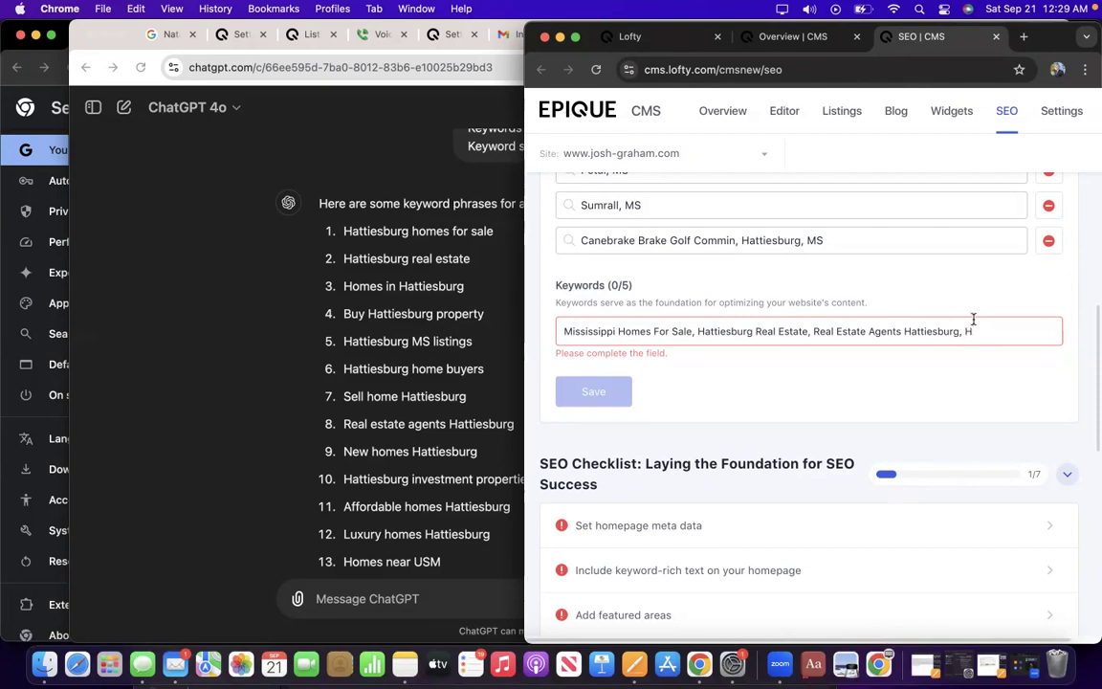
pyautogui.press('BackSpace')
pyautogui.write('South Mississippi')
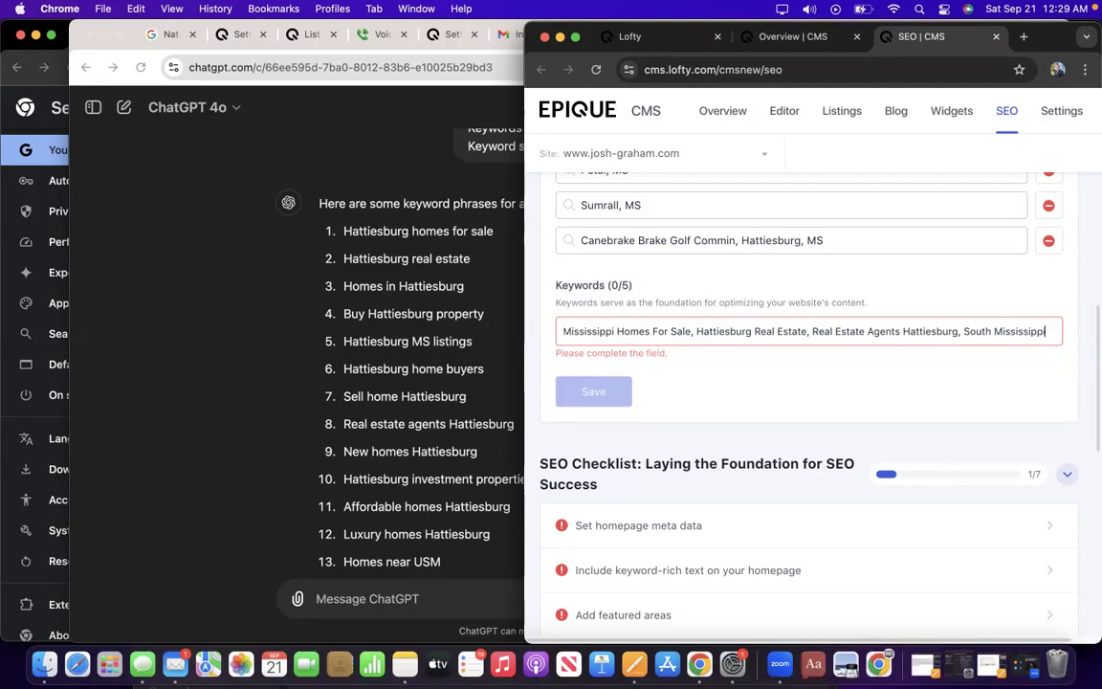
pyautogui.write(' Investme')
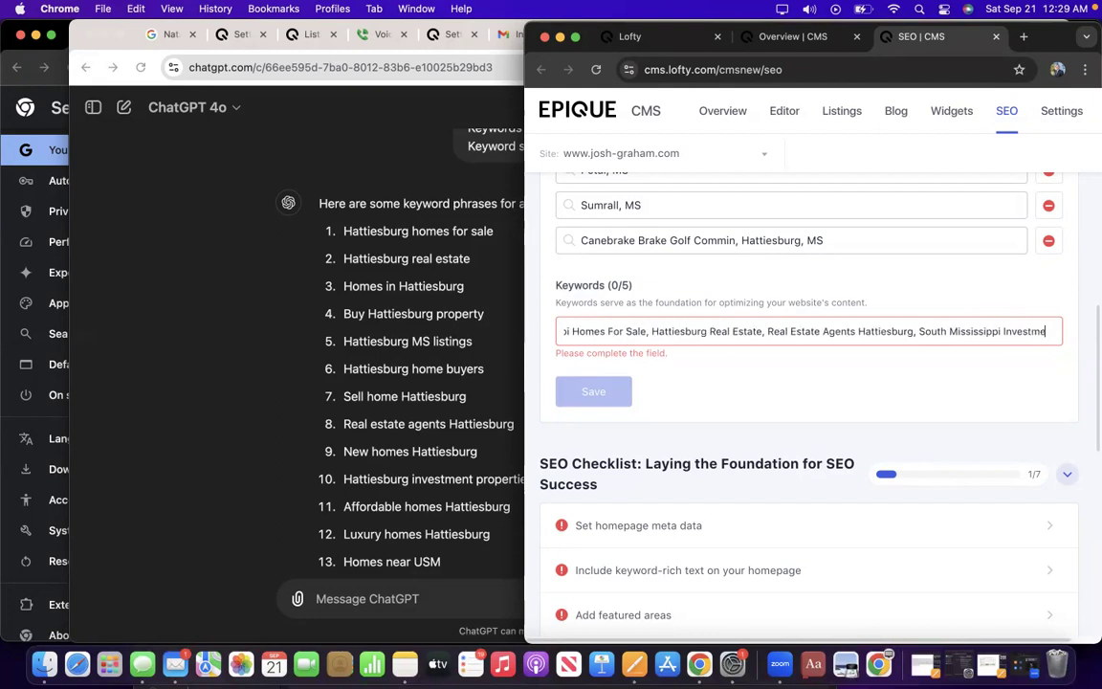
pyautogui.write('nt Propert')
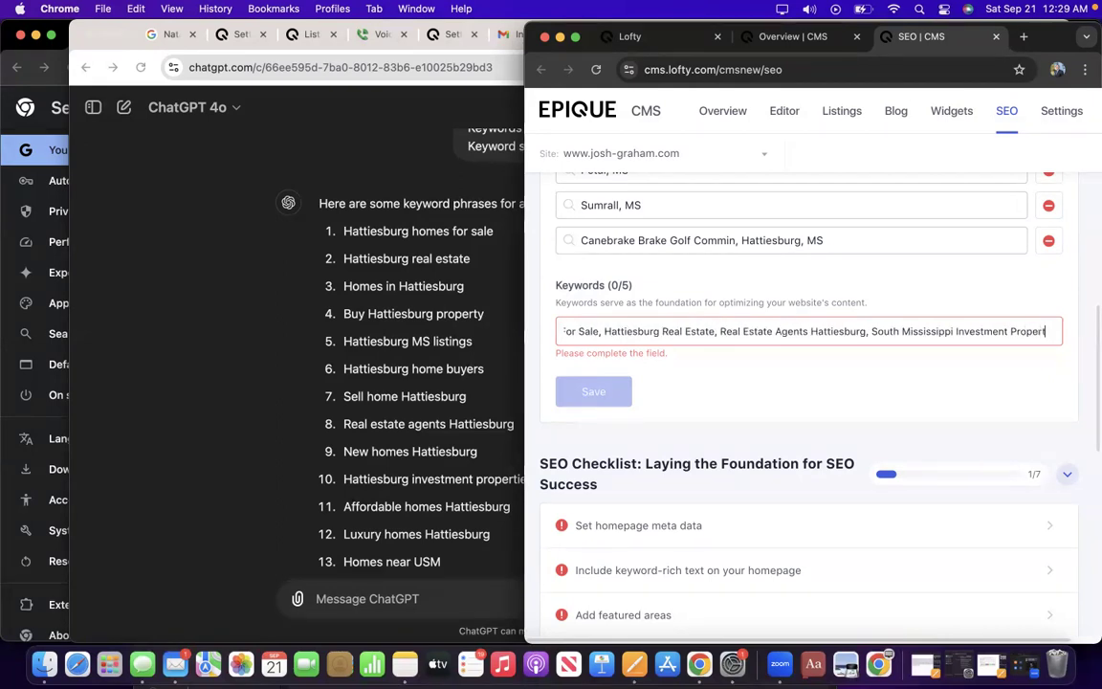
pyautogui.write('ies, ')
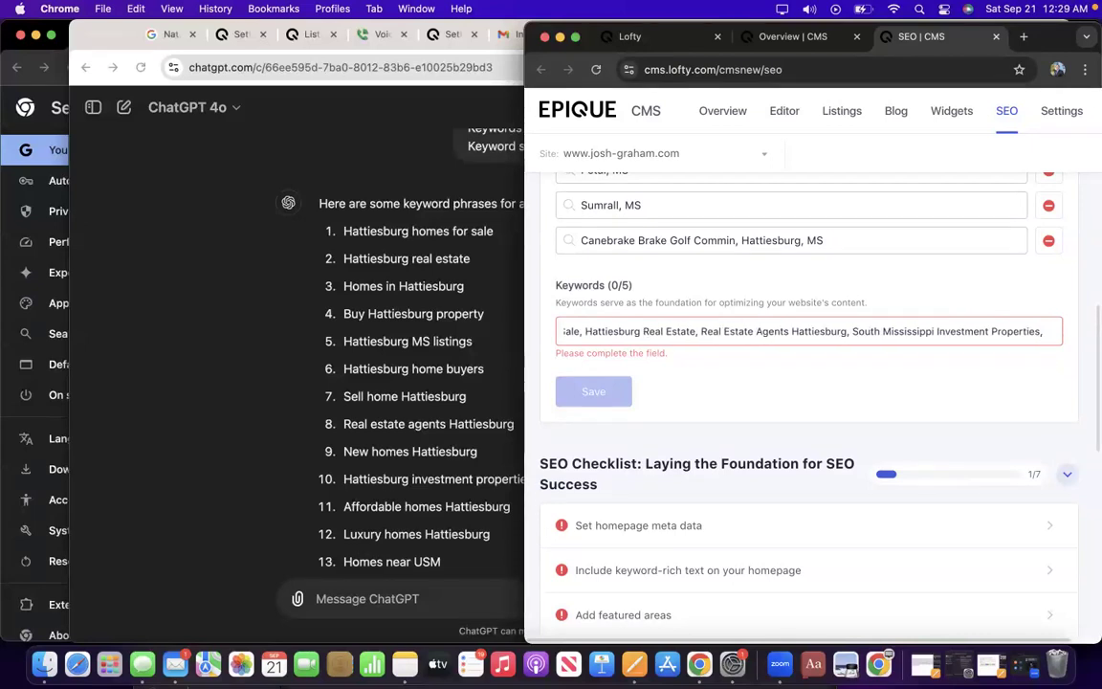
pyautogui.write('Sell')
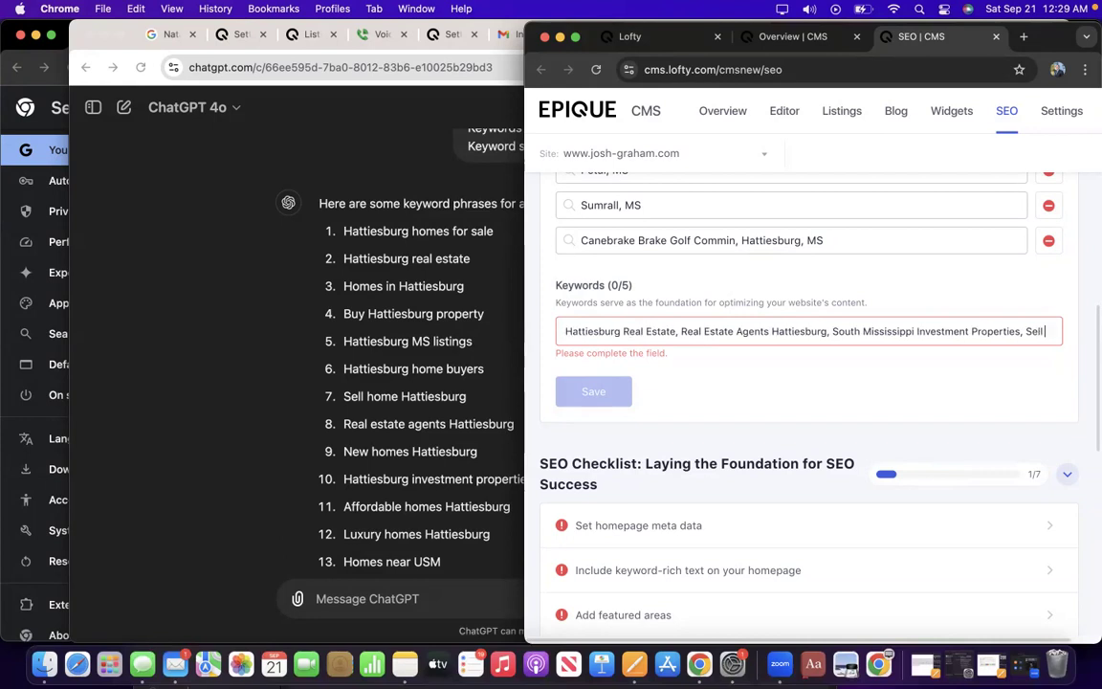
pyautogui.write(' My Home')
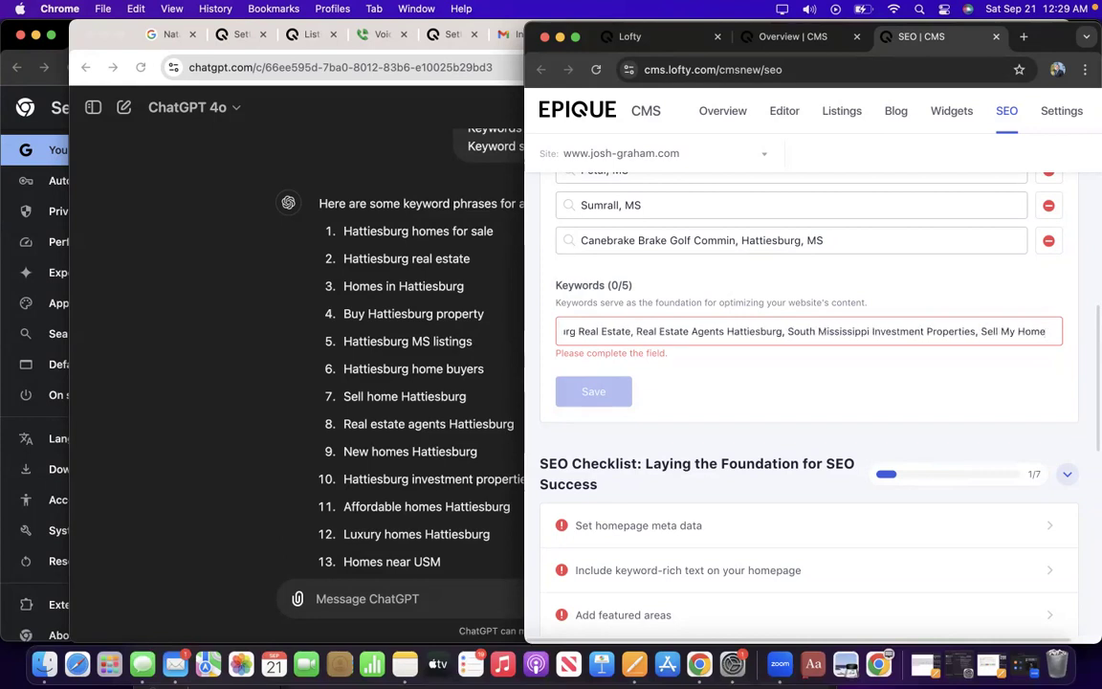
pyautogui.write(' for Cash')
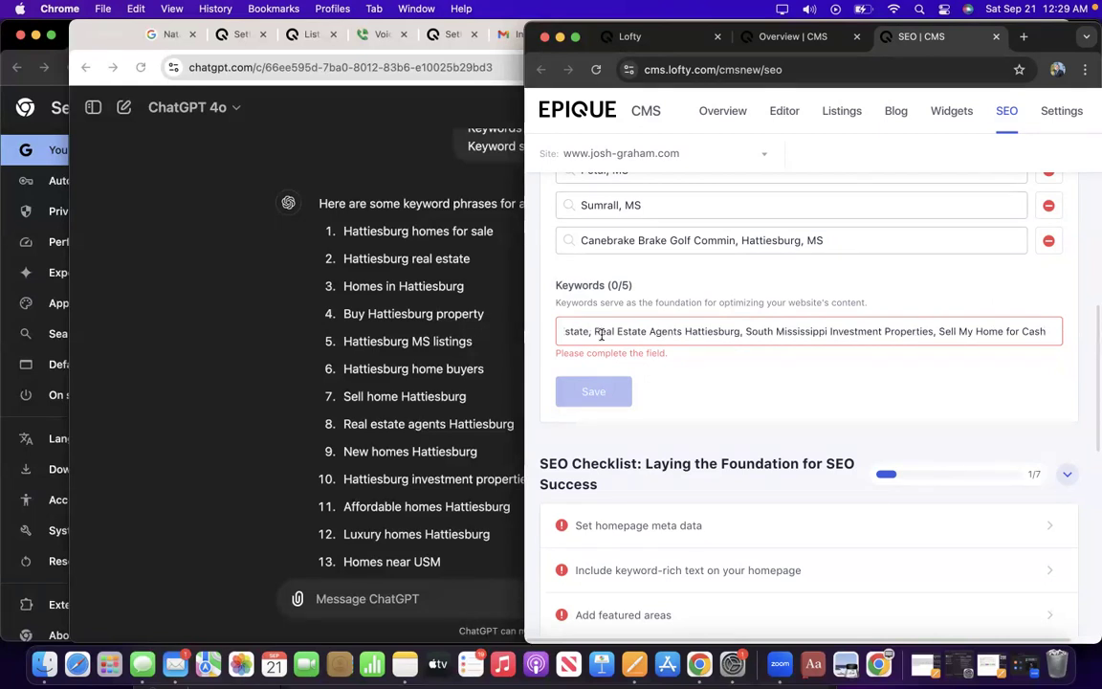
pyautogui.press('Left')
pyautogui.press('Left')
pyautogui.press('Left')
pyautogui.press('Left')
pyautogui.press('Left')
pyautogui.press('Left')
pyautogui.press('Left')
pyautogui.press('Left')
pyautogui.press('Left')
pyautogui.press('Left')
pyautogui.press('Left')
pyautogui.press('Left')
pyautogui.press('Left')
pyautogui.press('Left')
pyautogui.press('Left')
pyautogui.press('Left')
pyautogui.press('Left')
pyautogui.press('Left')
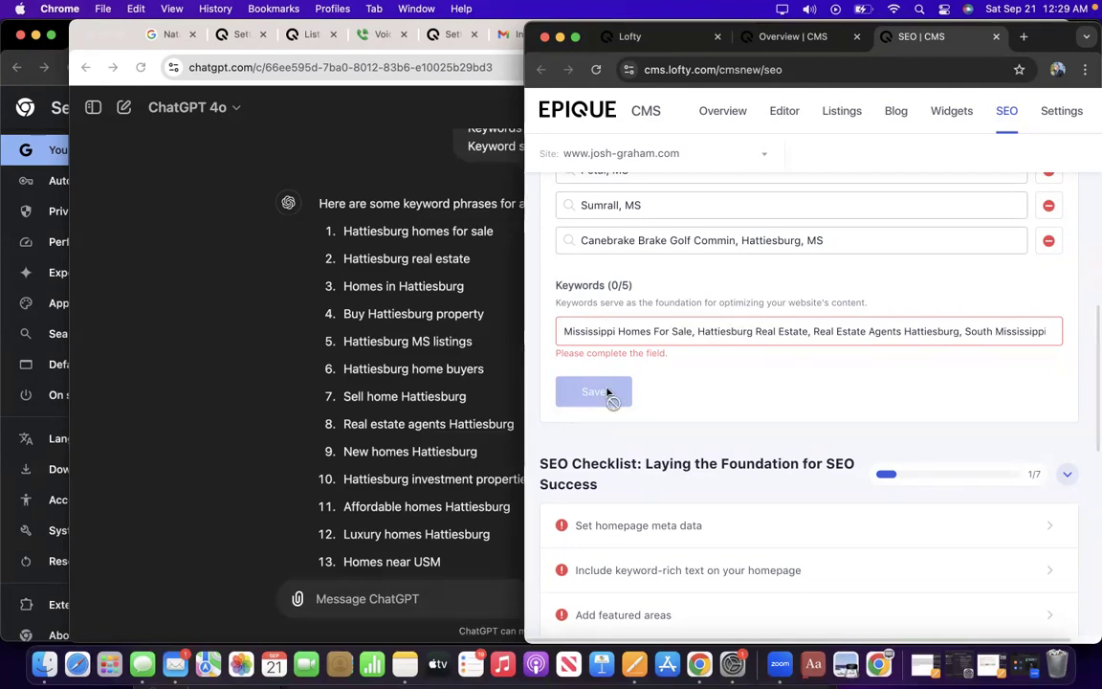
pyautogui.scroll(-1, 699, 375)
pyautogui.scroll(-5, 707, 372)
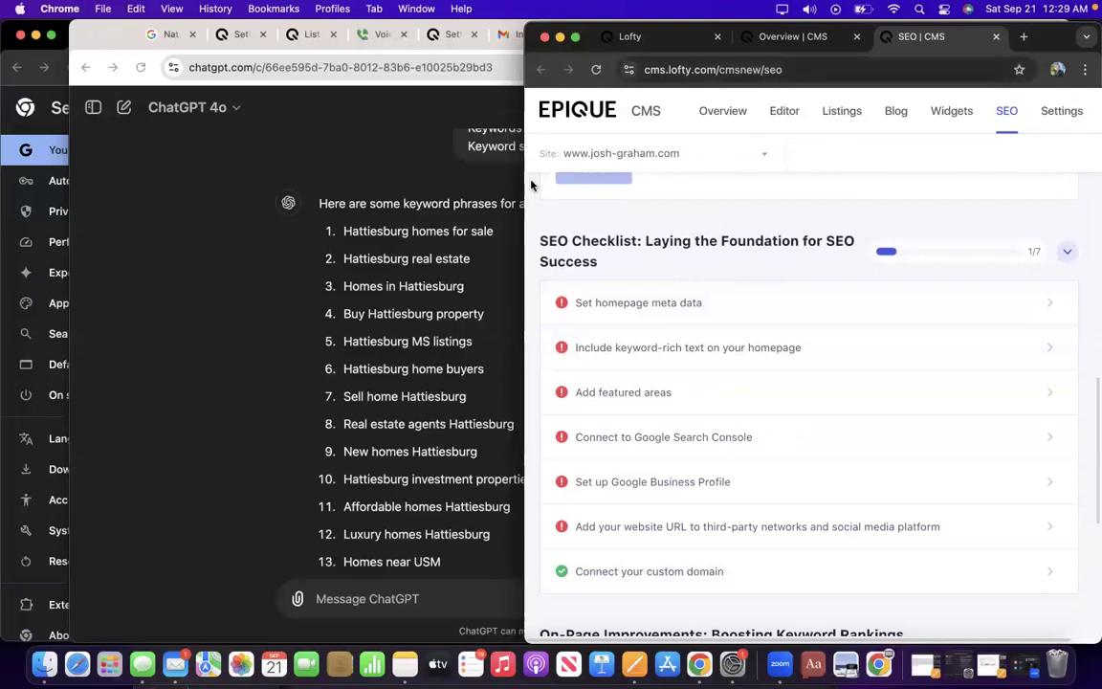
# Clear the Keywords field and add 'hattiesburg homes for sale' as a keyword tag.
pyautogui.moveTo(524, 184); pyautogui.dragTo(25, 198)
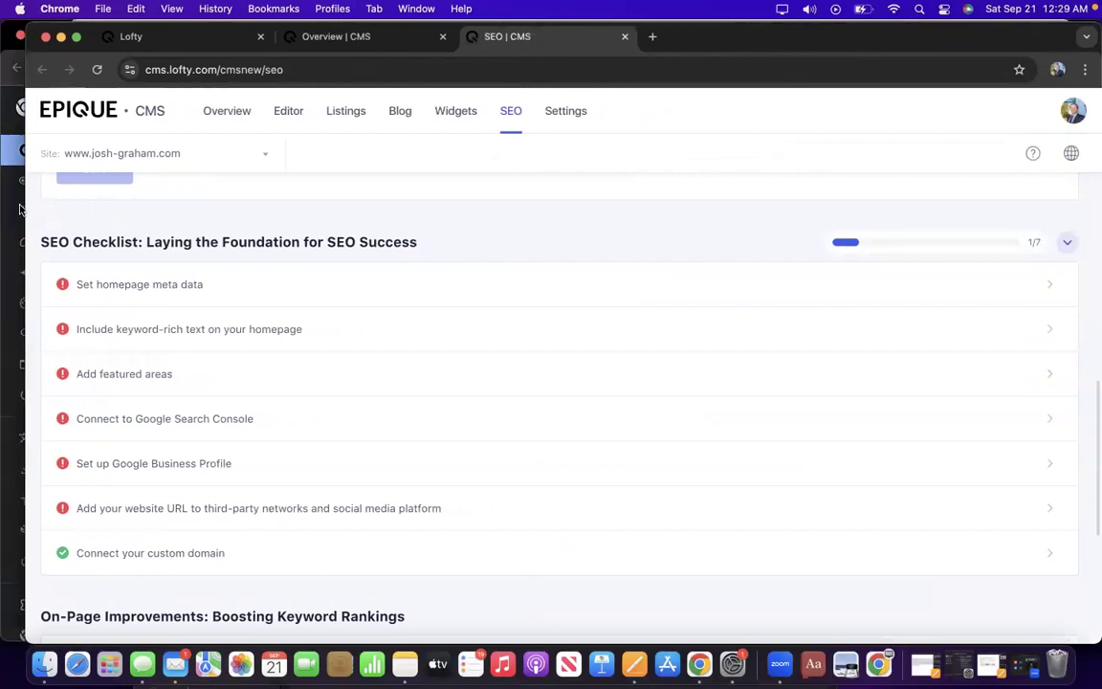
pyautogui.scroll(5, 171, 199)
pyautogui.scroll(-3, 190, 268)
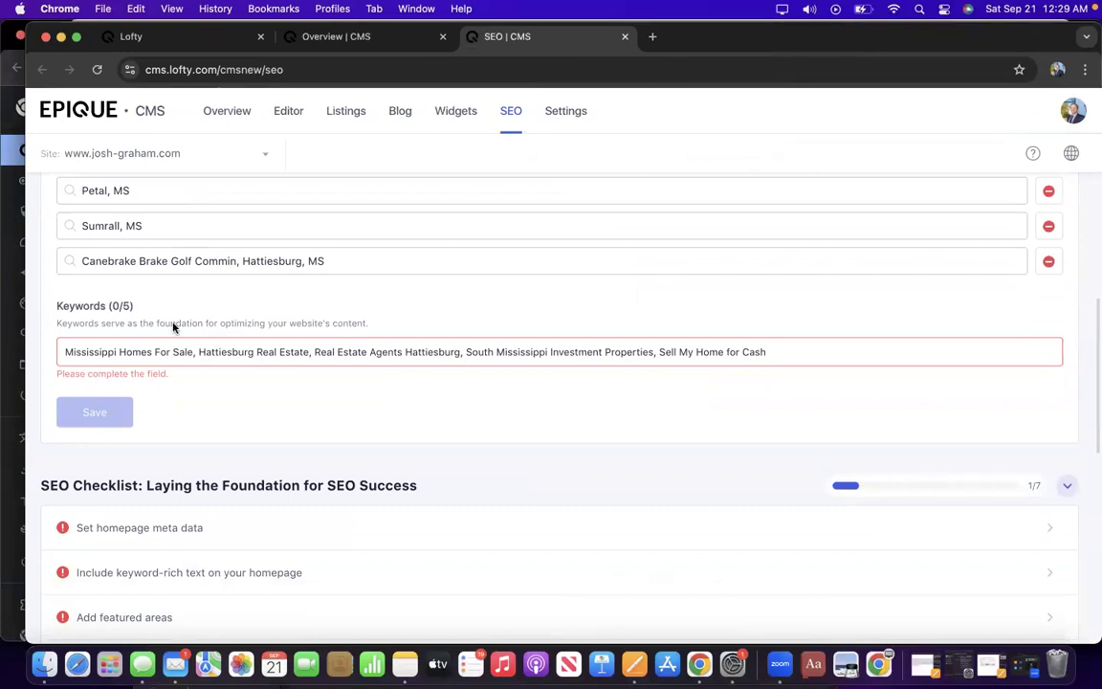
pyautogui.scroll(5, 172, 322)
pyautogui.scroll(-6, 172, 322)
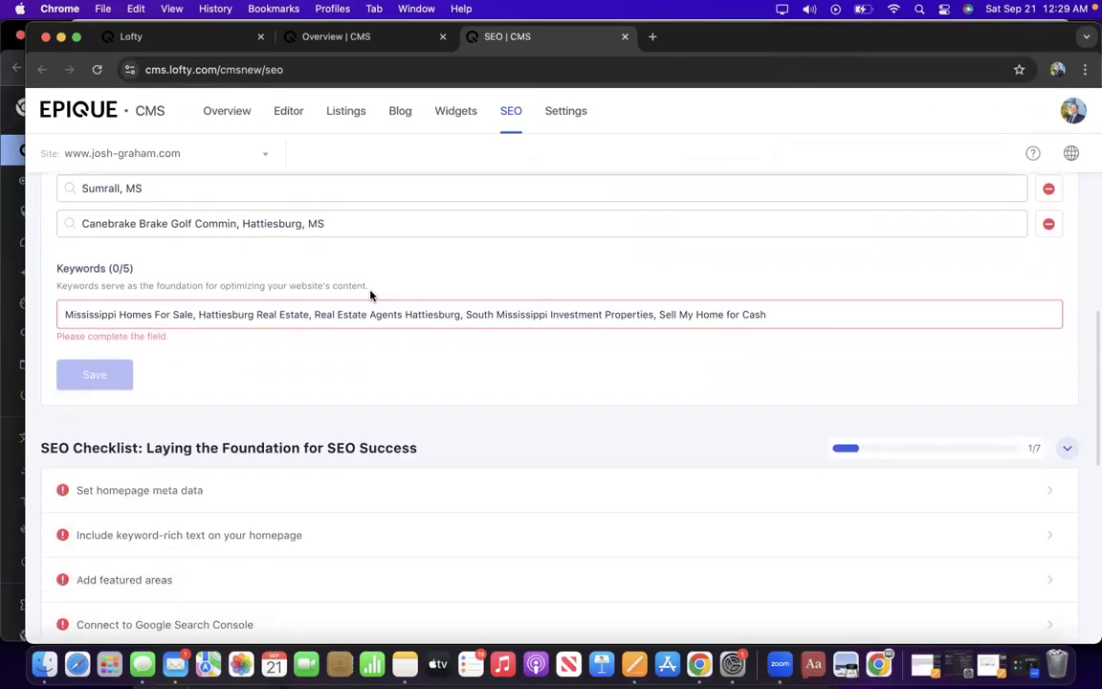
pyautogui.click(445, 314)
pyautogui.tripleClick(769, 314)
pyautogui.press('super+c')
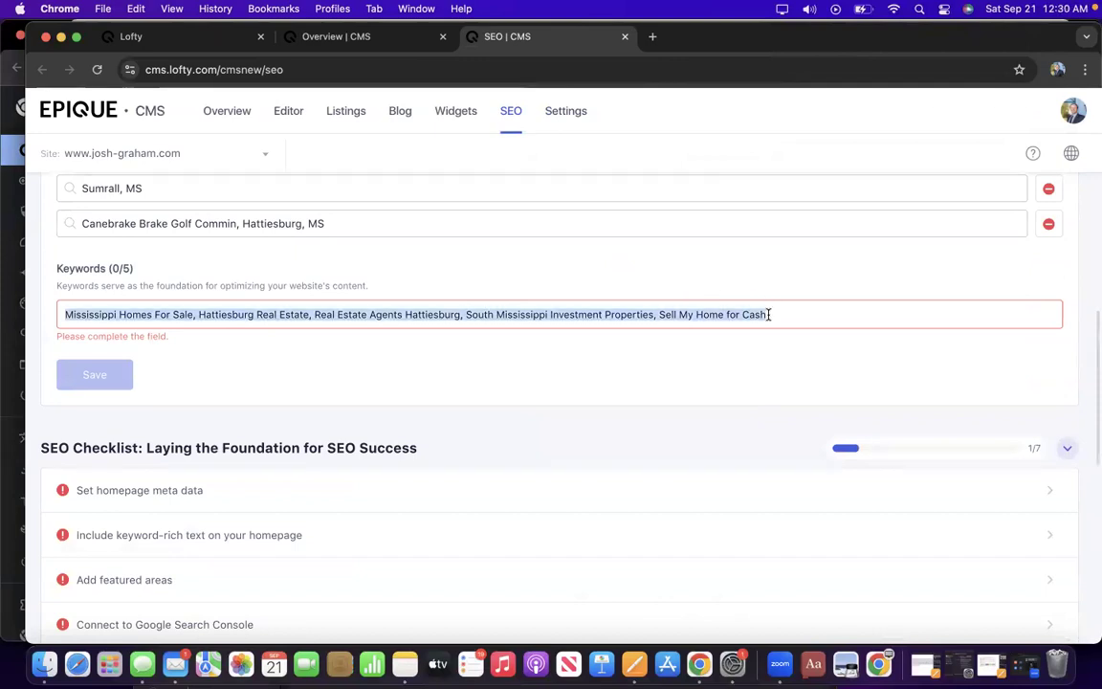
pyautogui.press('BackSpace')
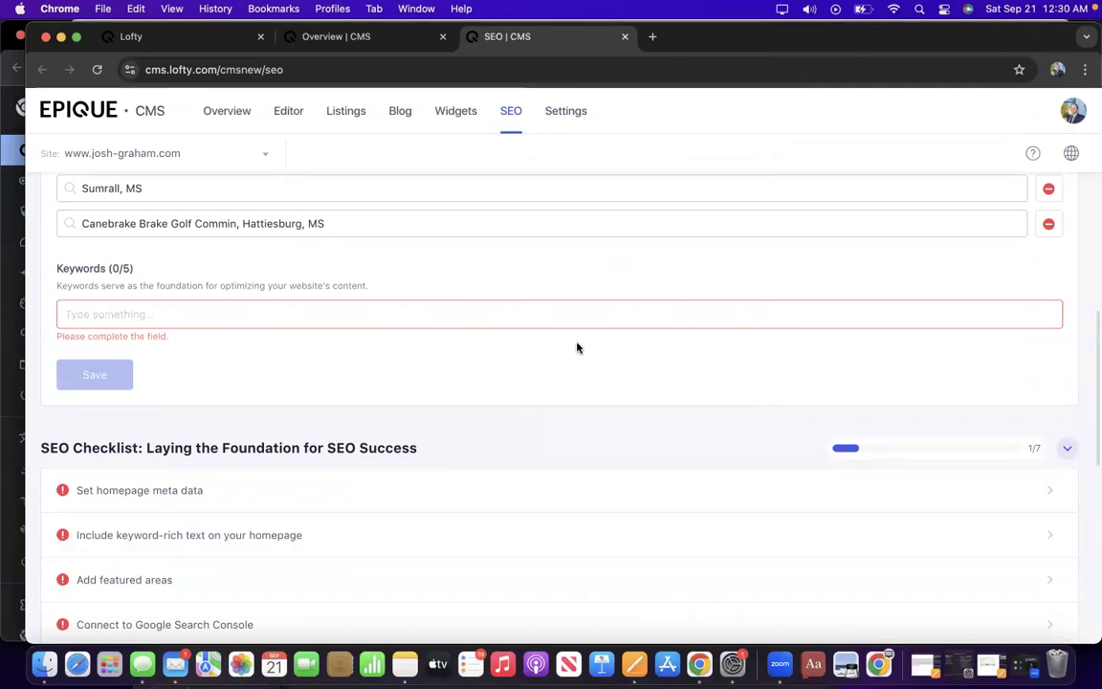
pyautogui.write('hat')
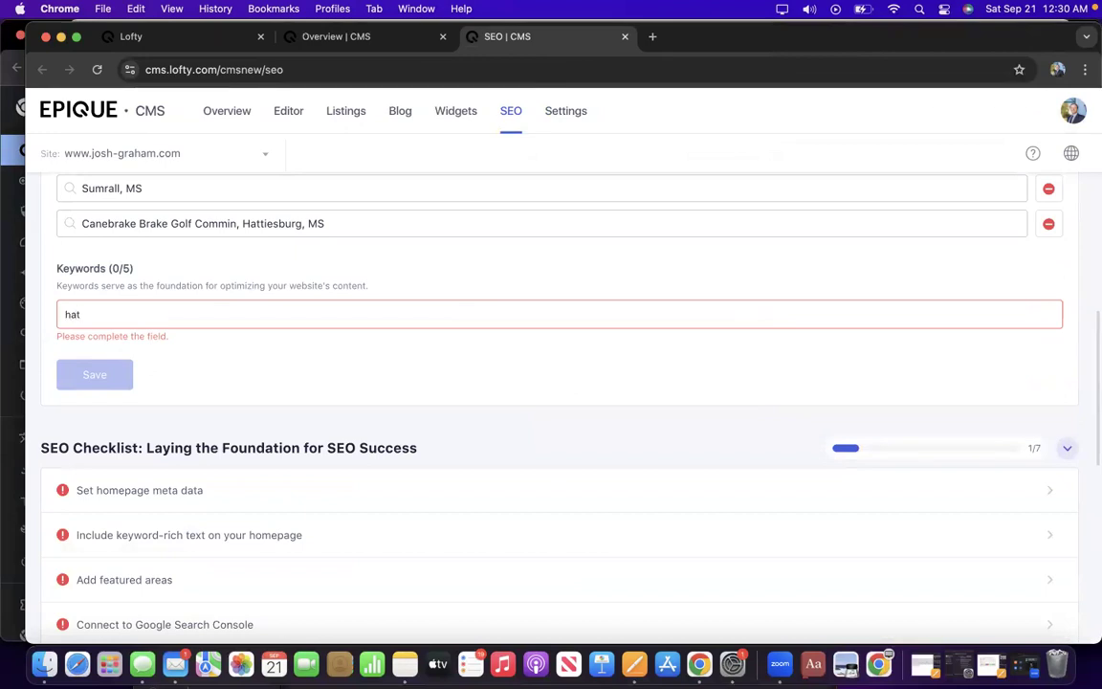
pyautogui.write('tiesburg homes for sale')
pyautogui.press('Return')
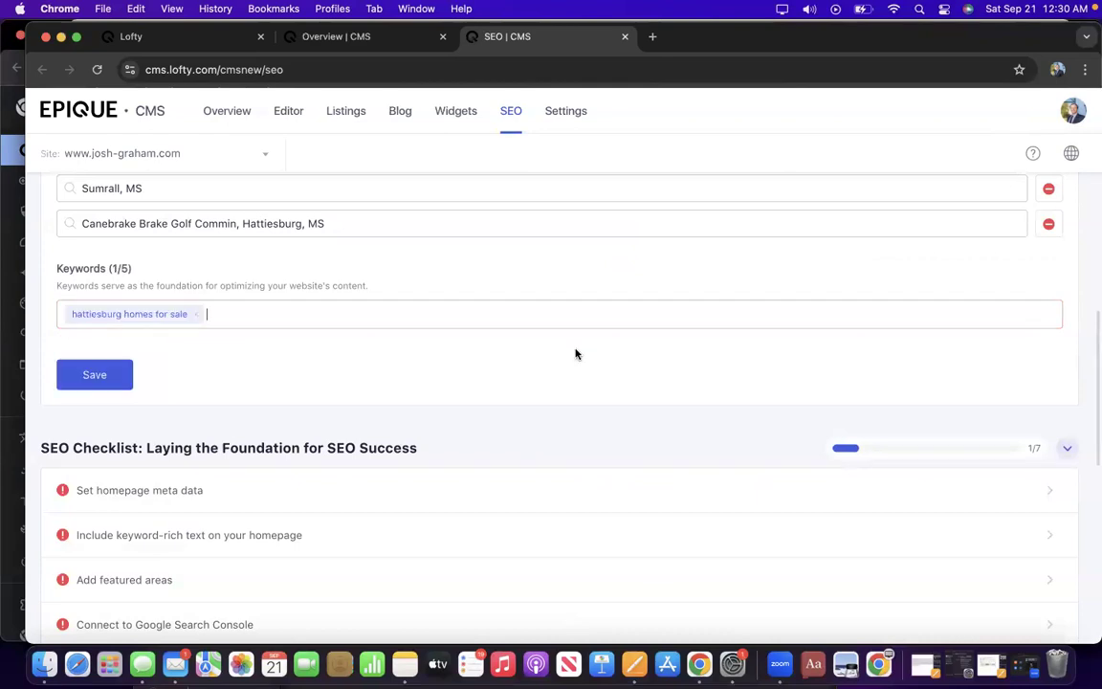
# Paste the full keyword list and try to accept it as one keyword.
pyautogui.press('super+v')
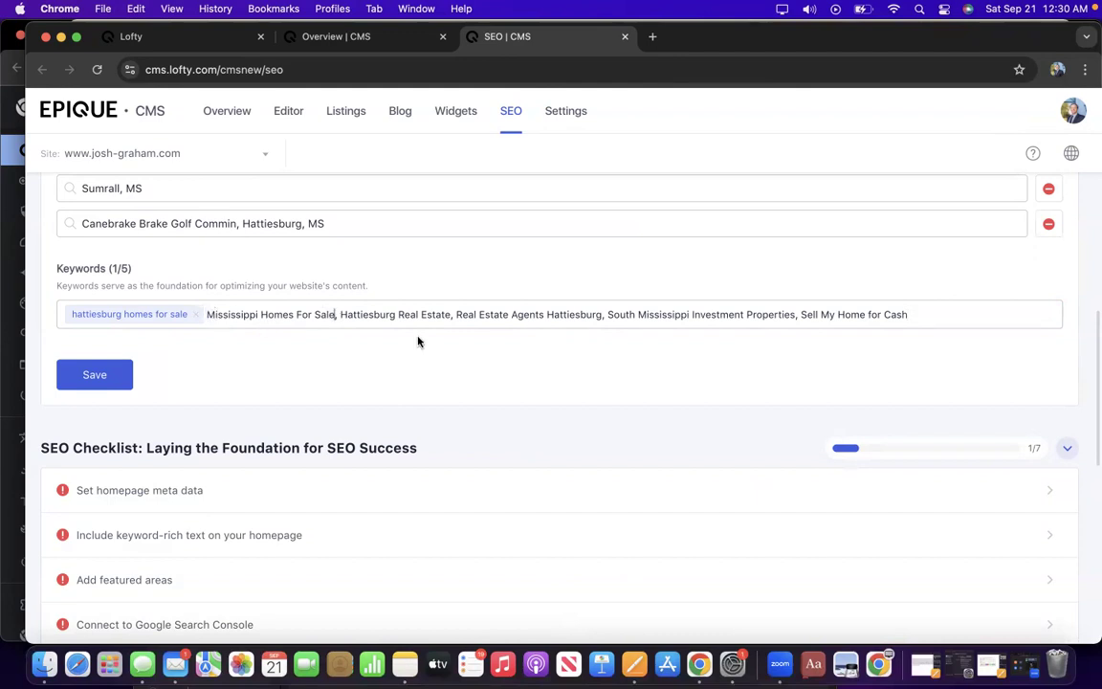
pyautogui.press('Return')
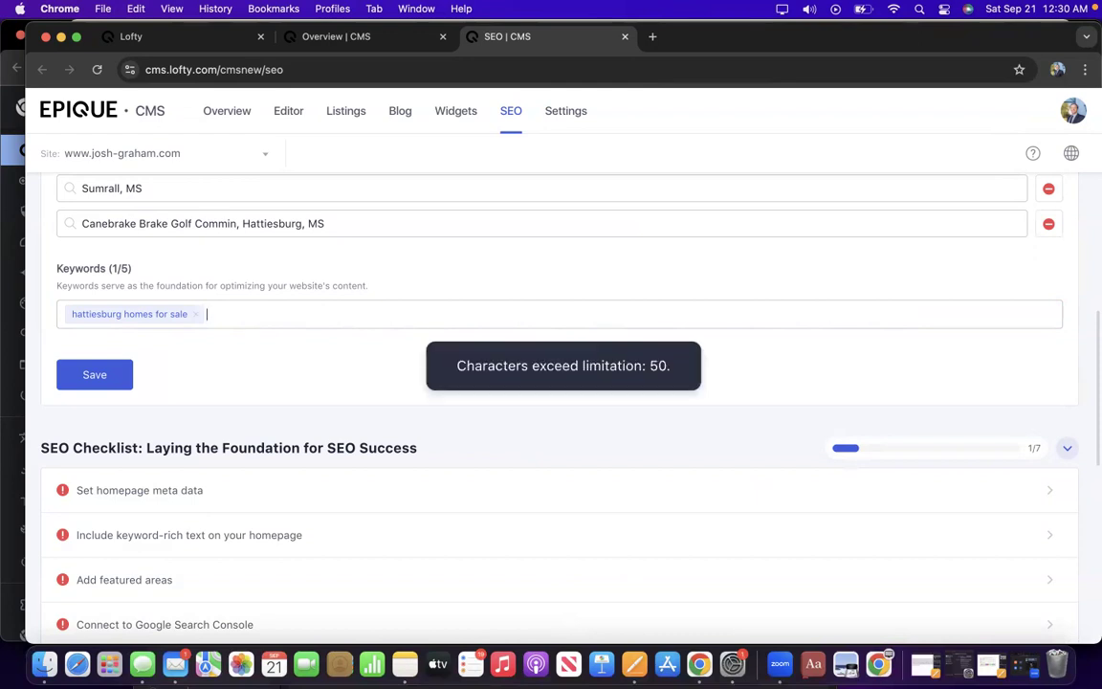
pyautogui.press('super+v')
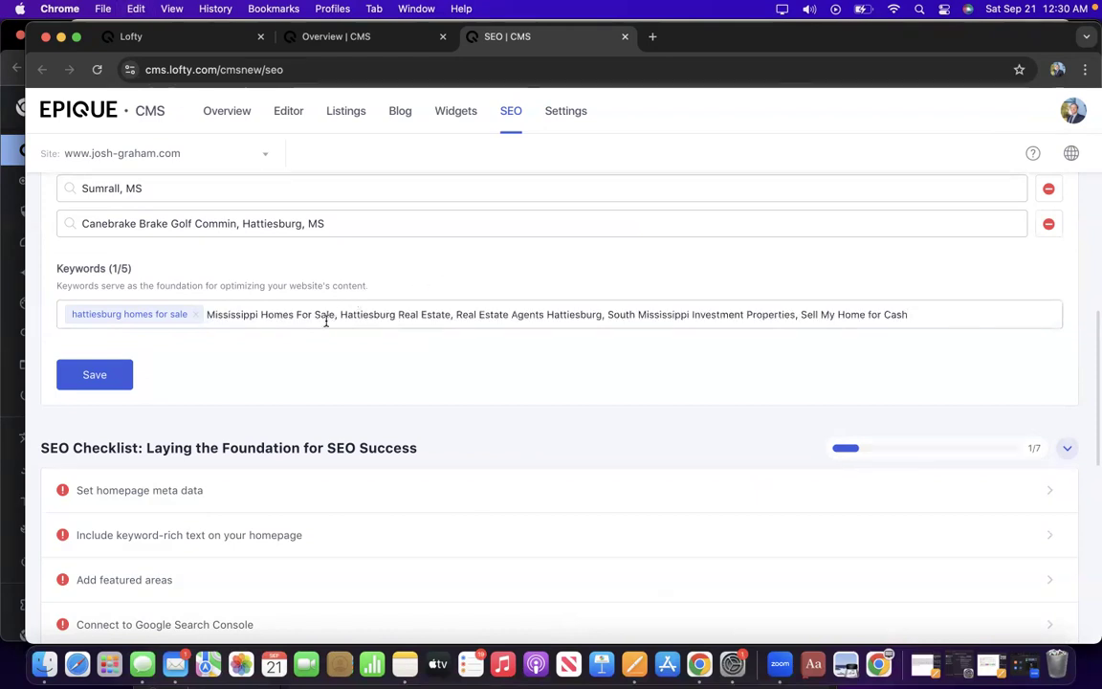
# Replace the hattiesburg homes for sale tag with Mississippi Homes For Sale and Hattiesburg Real Estate tags.
pyautogui.click(197, 315)
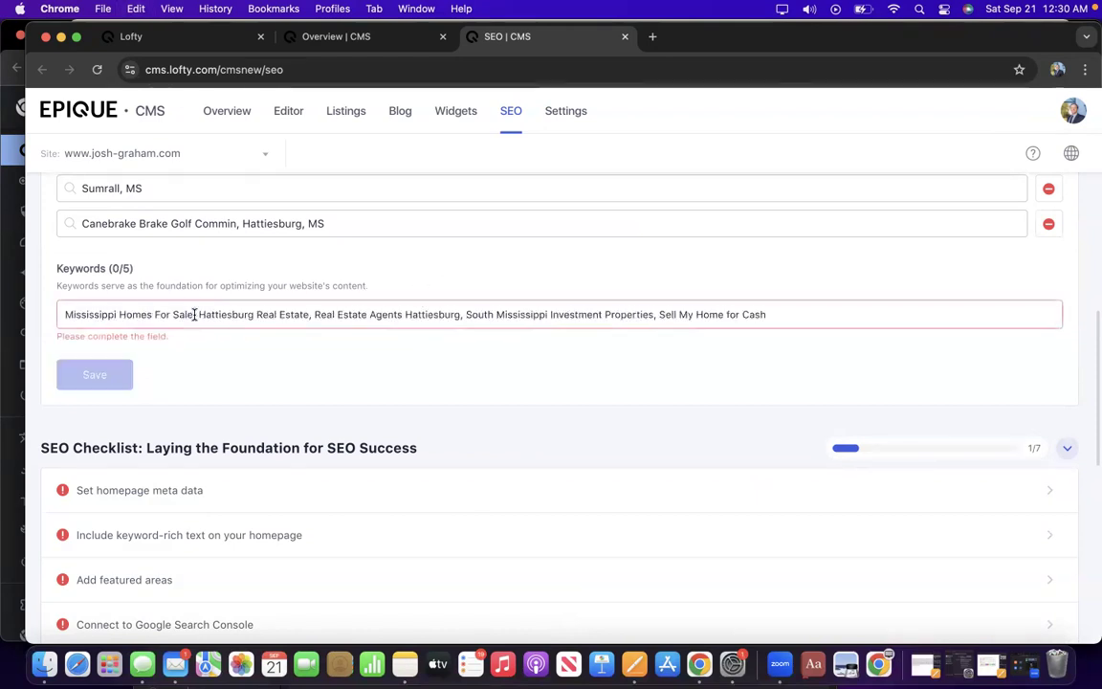
pyautogui.moveTo(191, 314); pyautogui.dragTo(797, 317)
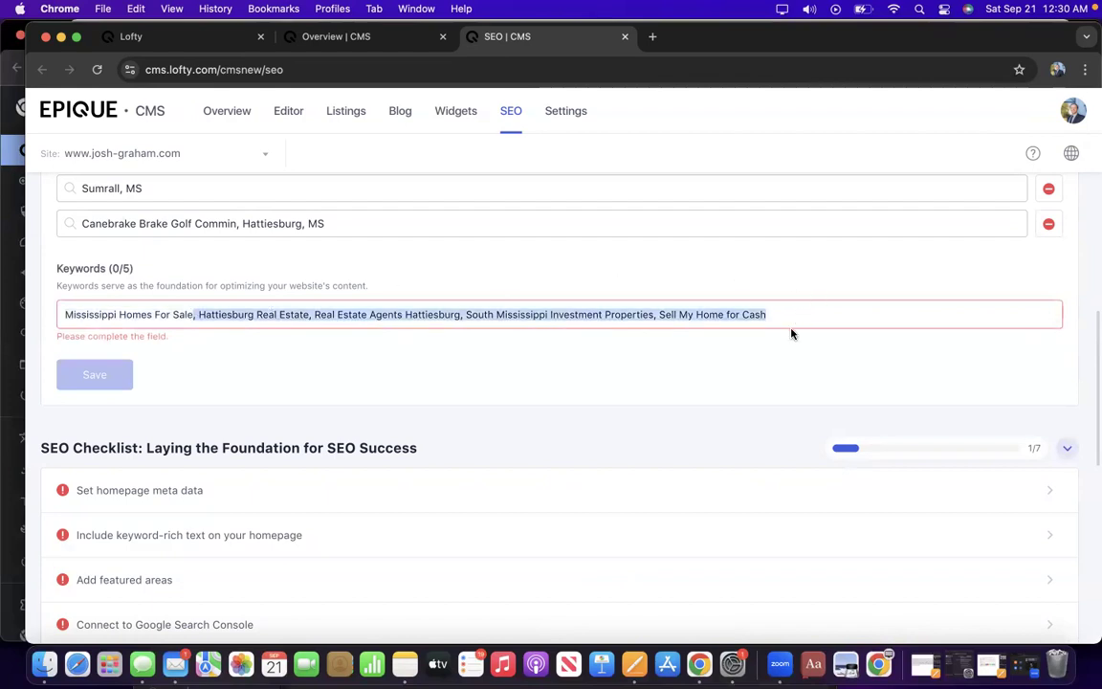
pyautogui.press('super+x')
pyautogui.press('Return')
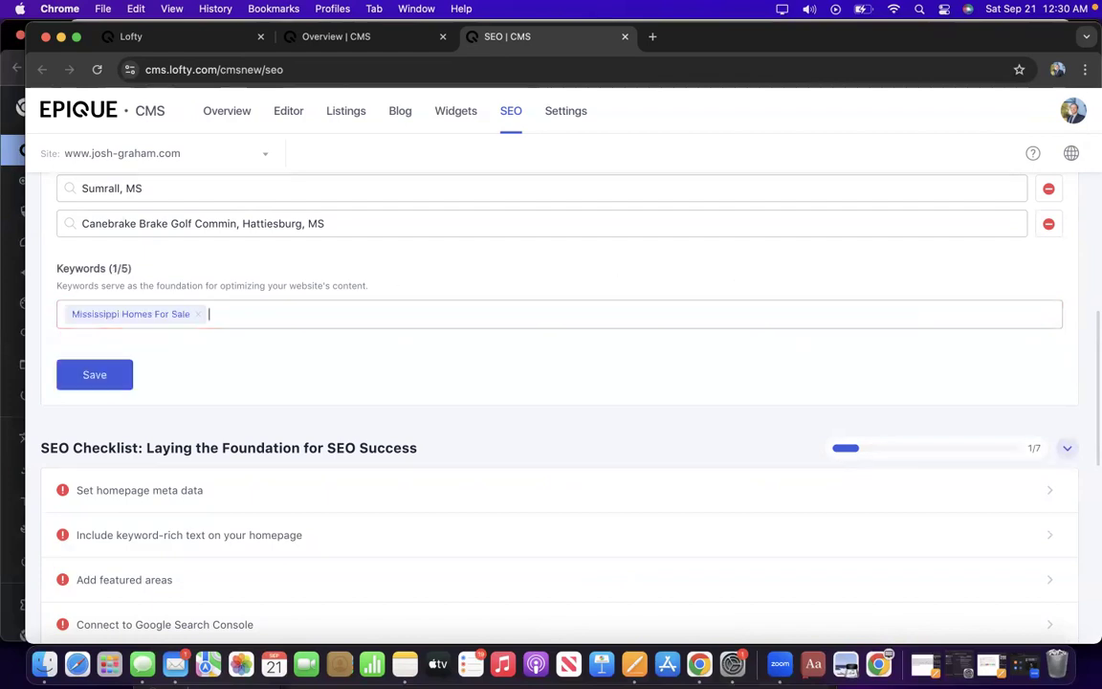
pyautogui.press('super+v')
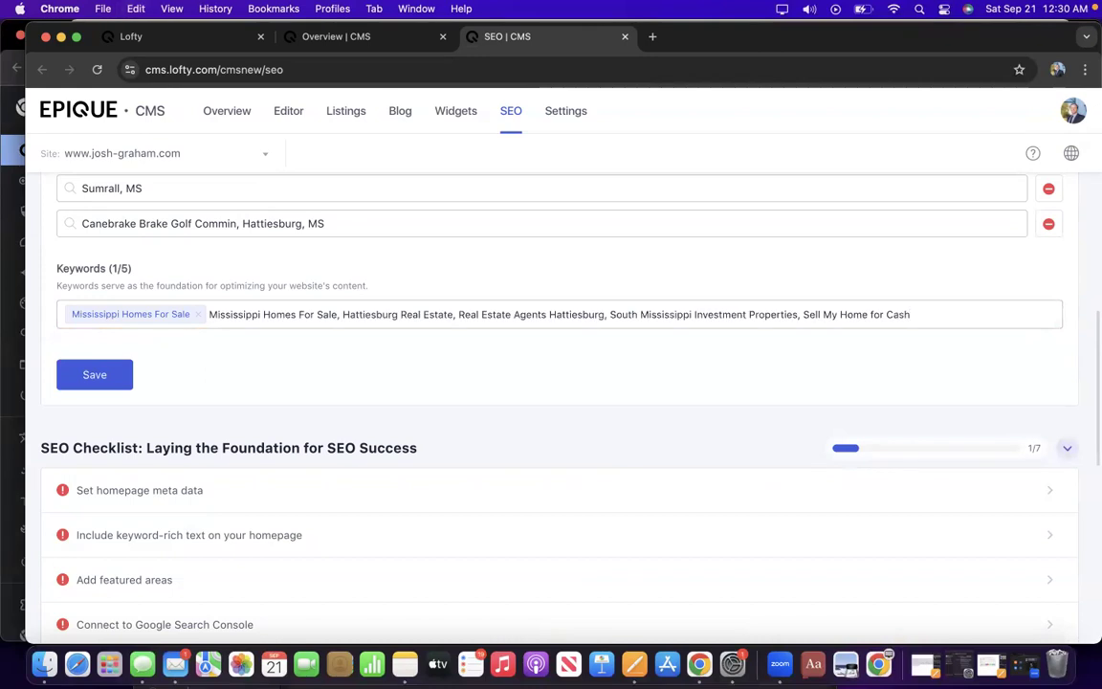
pyautogui.moveTo(341, 316); pyautogui.dragTo(211, 312)
pyautogui.press('BackSpace')
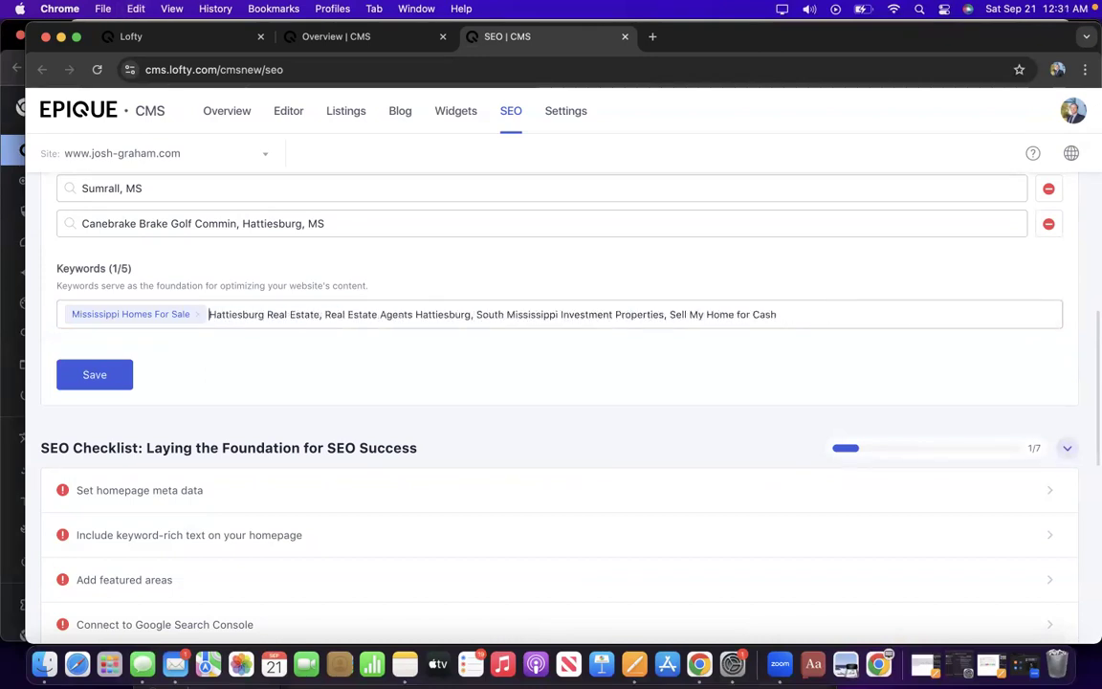
pyautogui.moveTo(316, 314); pyautogui.dragTo(944, 317)
pyautogui.press('BackSpace')
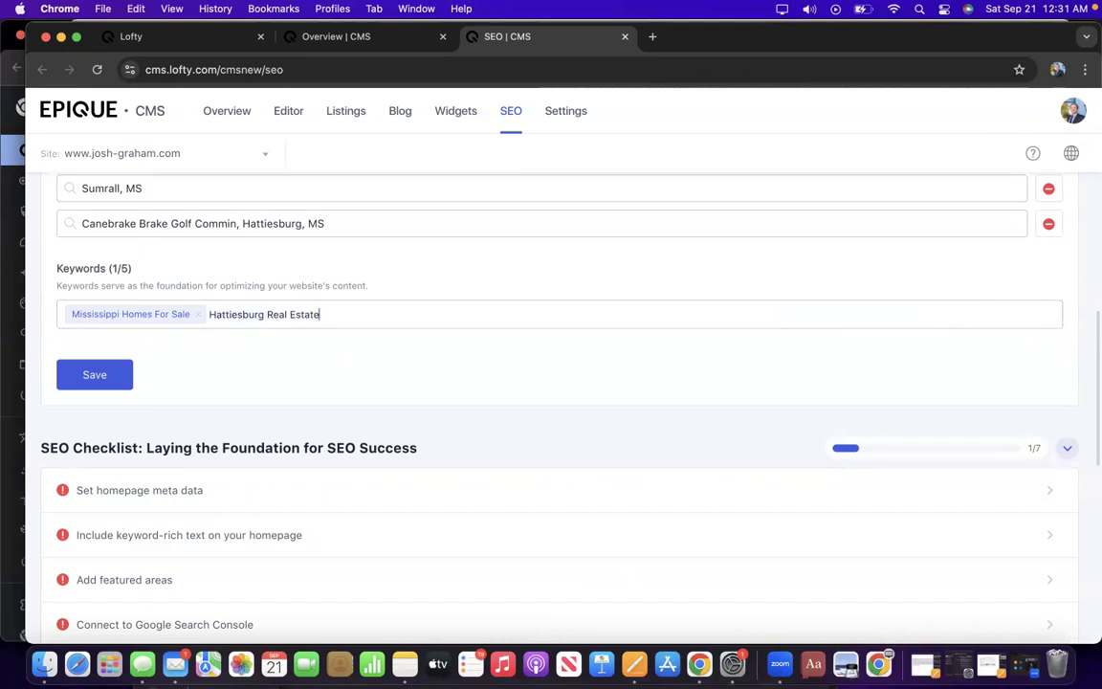
pyautogui.press('Return')
# Tag Real Estate Agents Hattiesburg and delete duplicate phrases from the re-pasted list.
pyautogui.press('super+v')
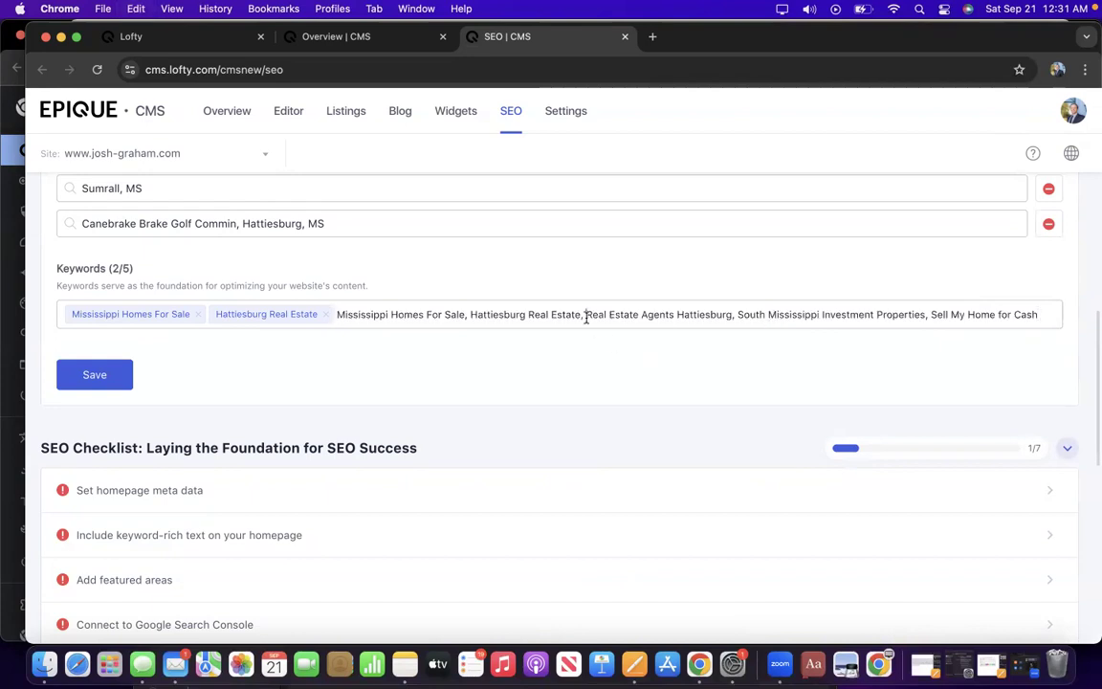
pyautogui.moveTo(587, 319); pyautogui.dragTo(332, 313)
pyautogui.press('BackSpace')
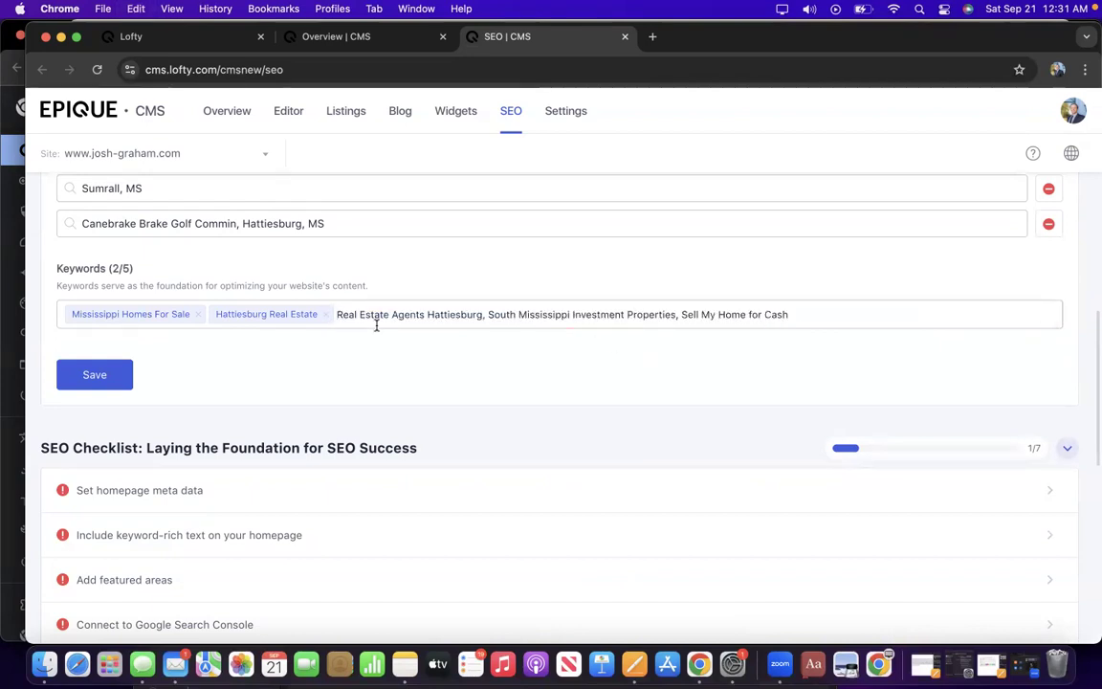
pyautogui.moveTo(483, 314); pyautogui.dragTo(928, 322)
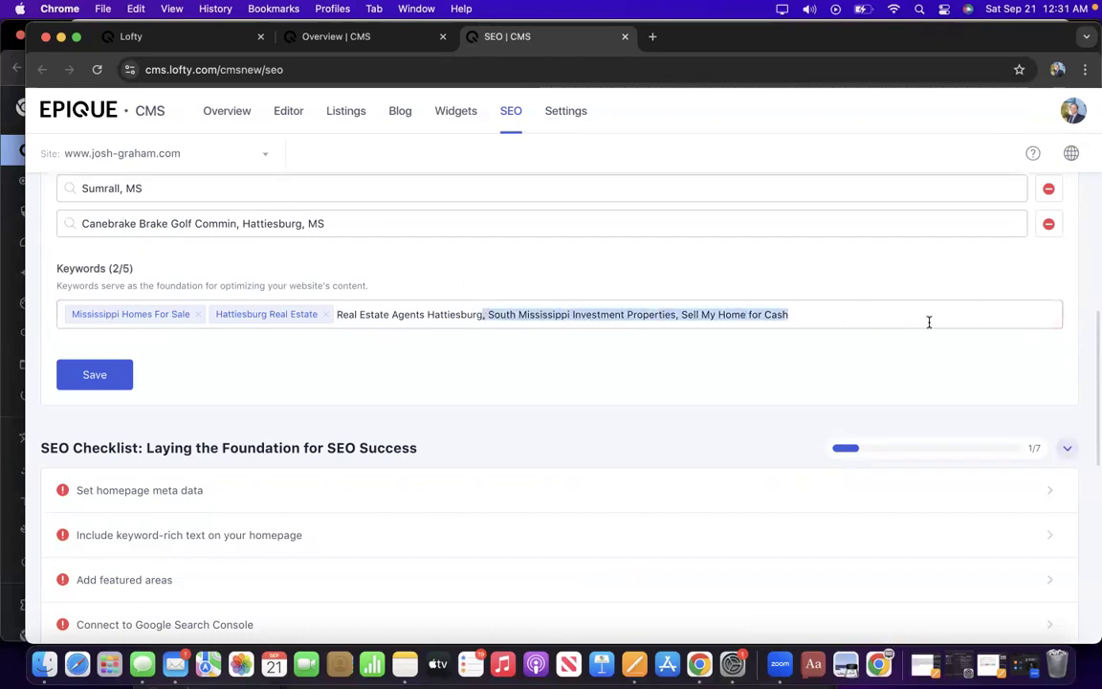
pyautogui.press('BackSpace')
pyautogui.press('Return')
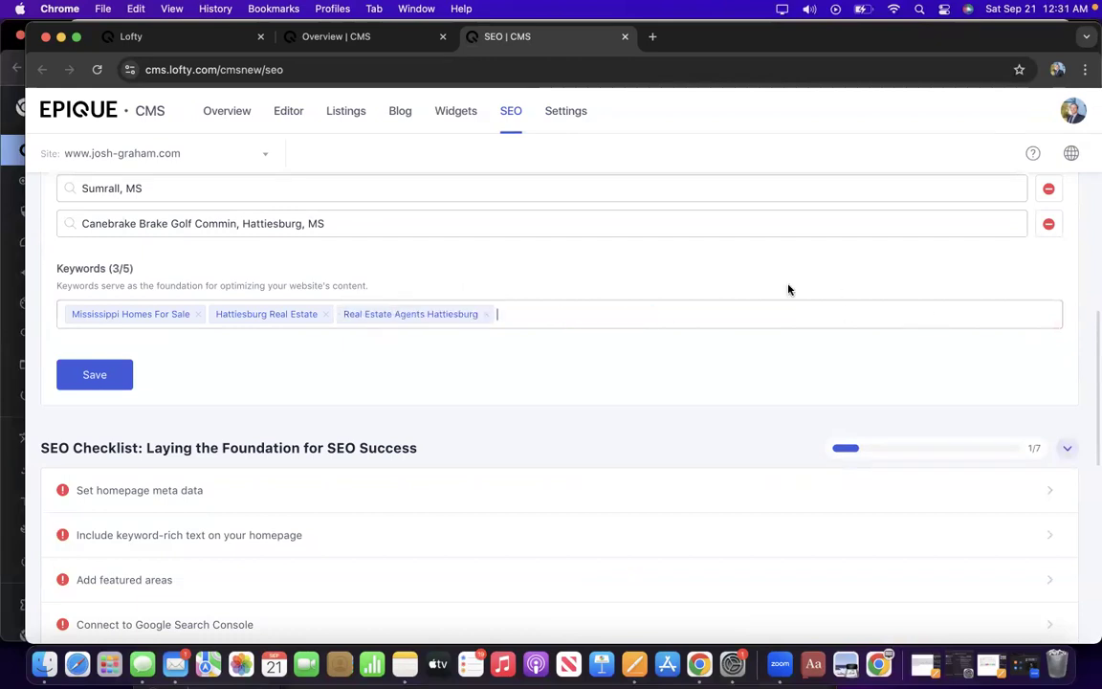
pyautogui.press('super+v')
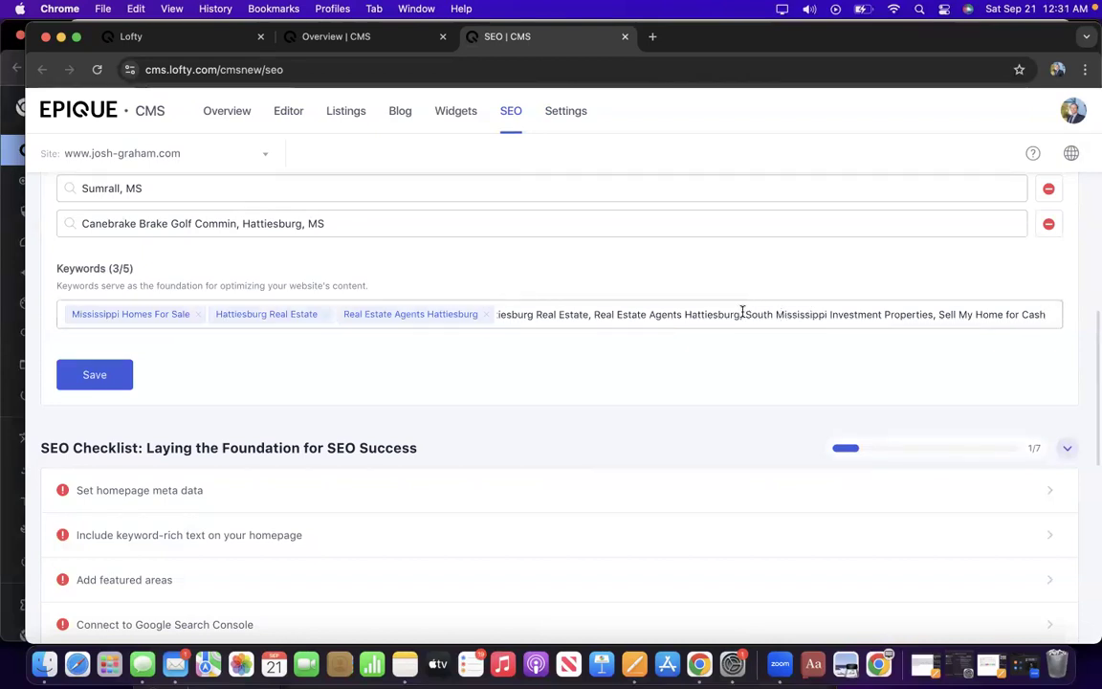
pyautogui.moveTo(743, 313); pyautogui.dragTo(469, 314)
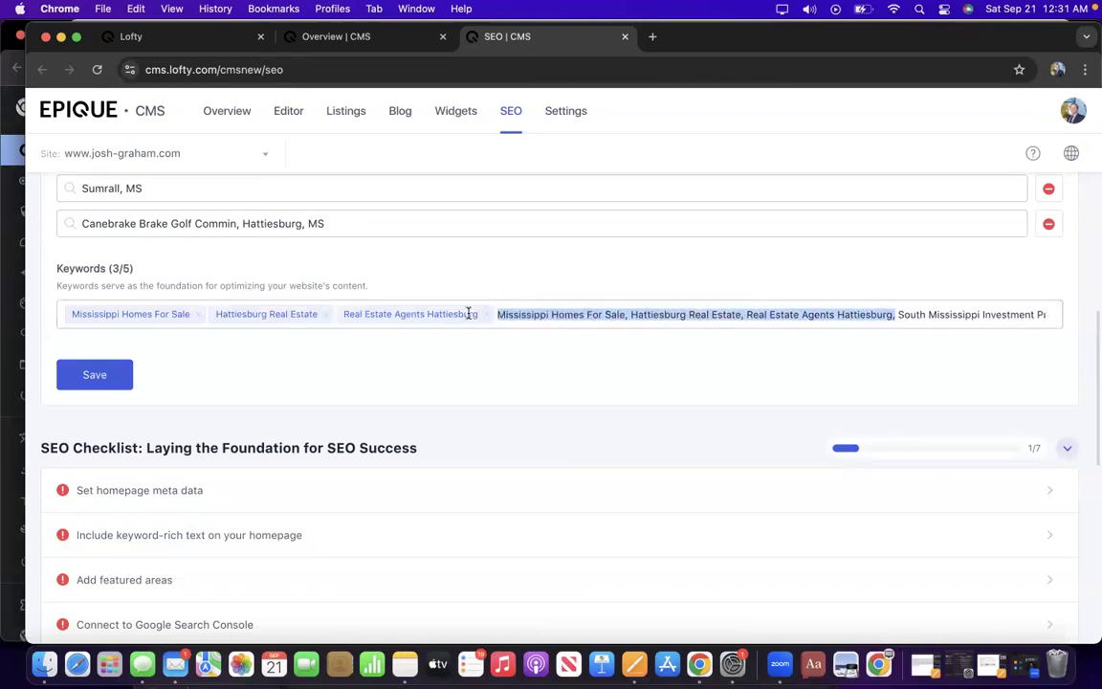
pyautogui.press('BackSpace')
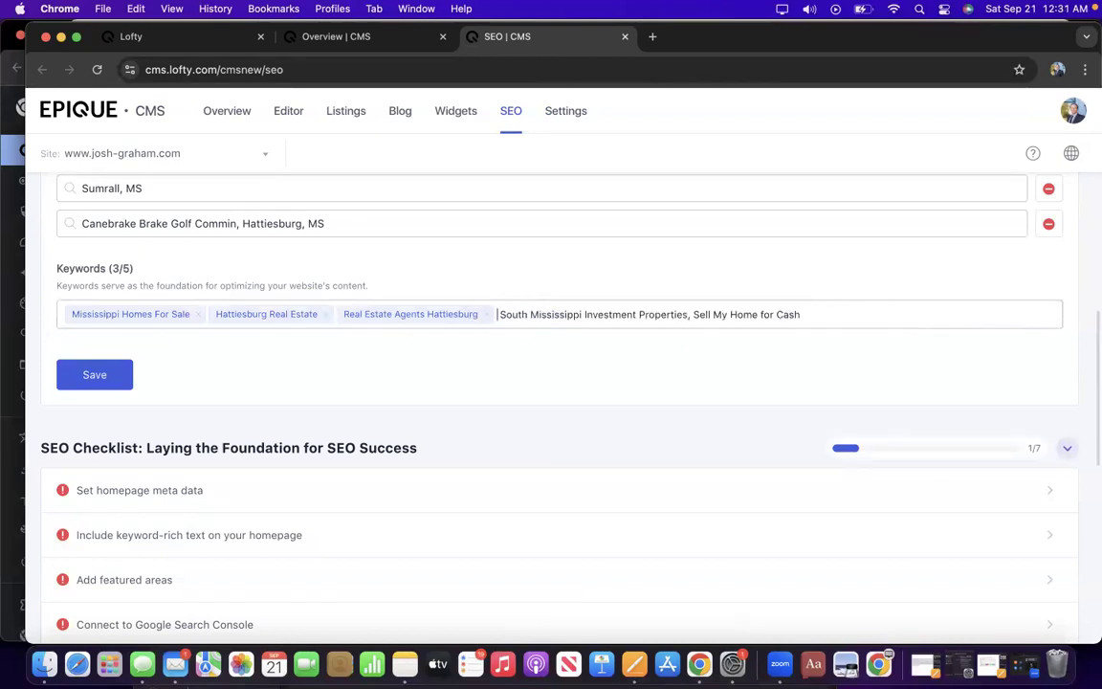
# Swap Real Estate Agents Hattiesburg for South Mississippi Investment Properties and Oak Grove Real Estate Agents tags.
pyautogui.click(488, 316)
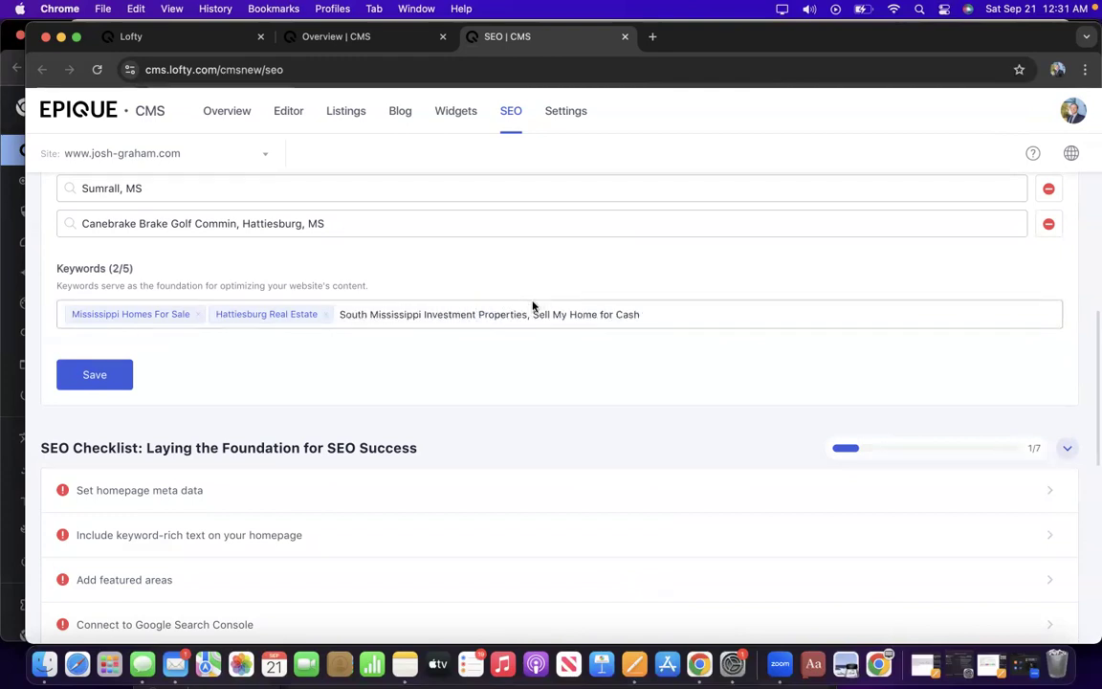
pyautogui.moveTo(527, 316); pyautogui.dragTo(713, 310)
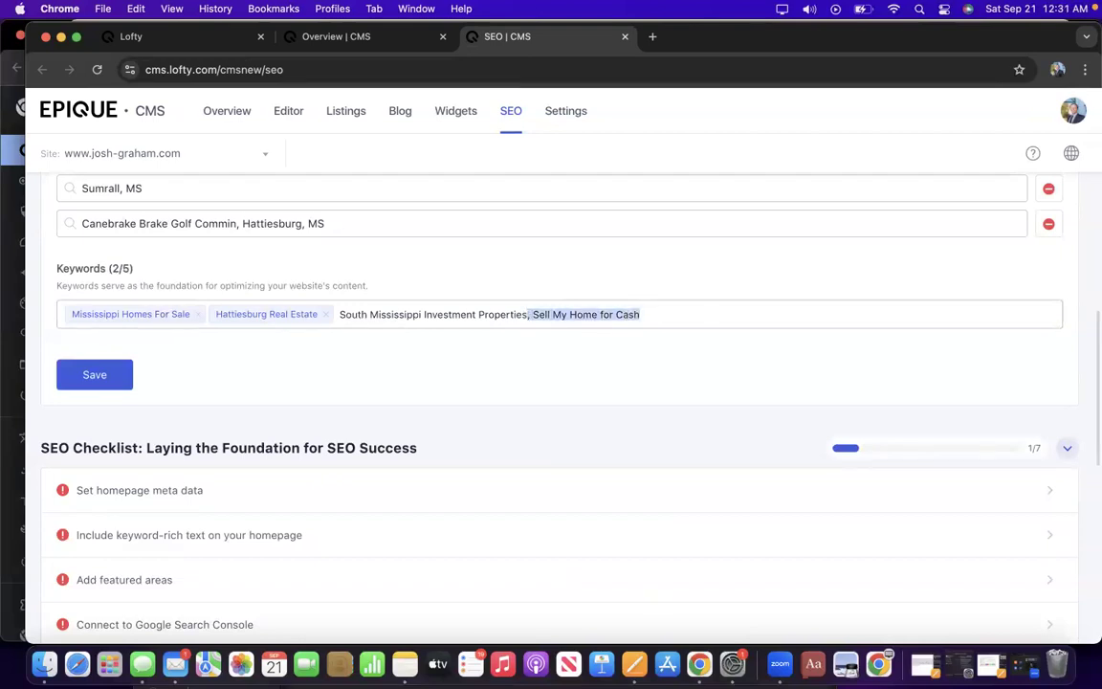
pyautogui.press('BackSpace')
pyautogui.press('Return')
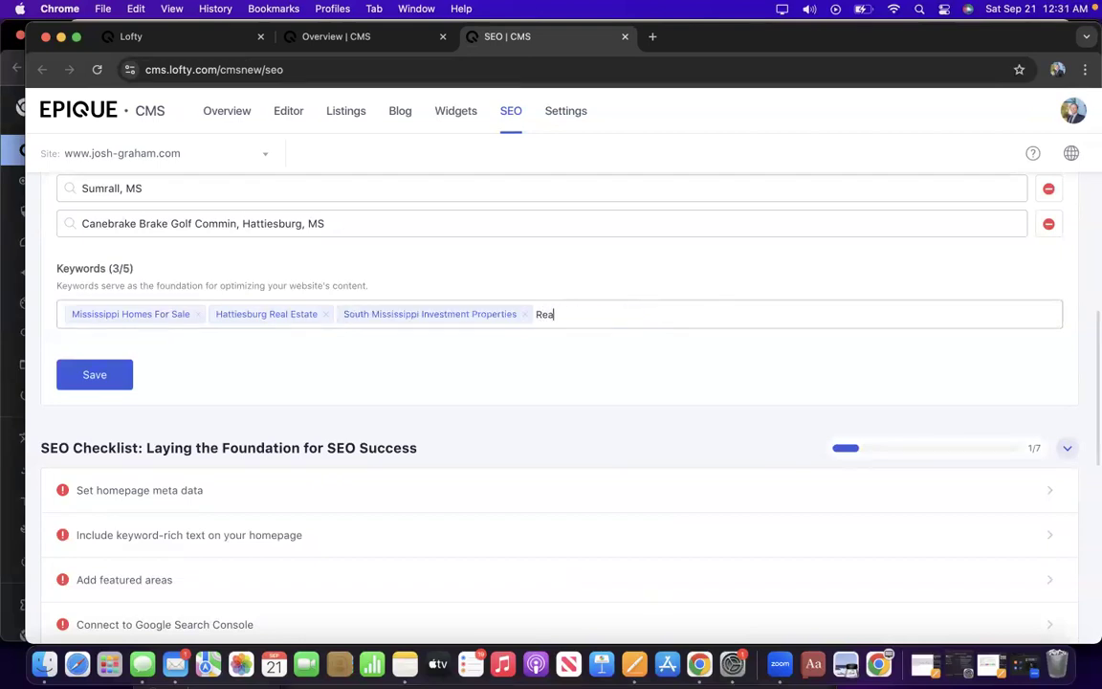
pyautogui.write('Oak Grove')
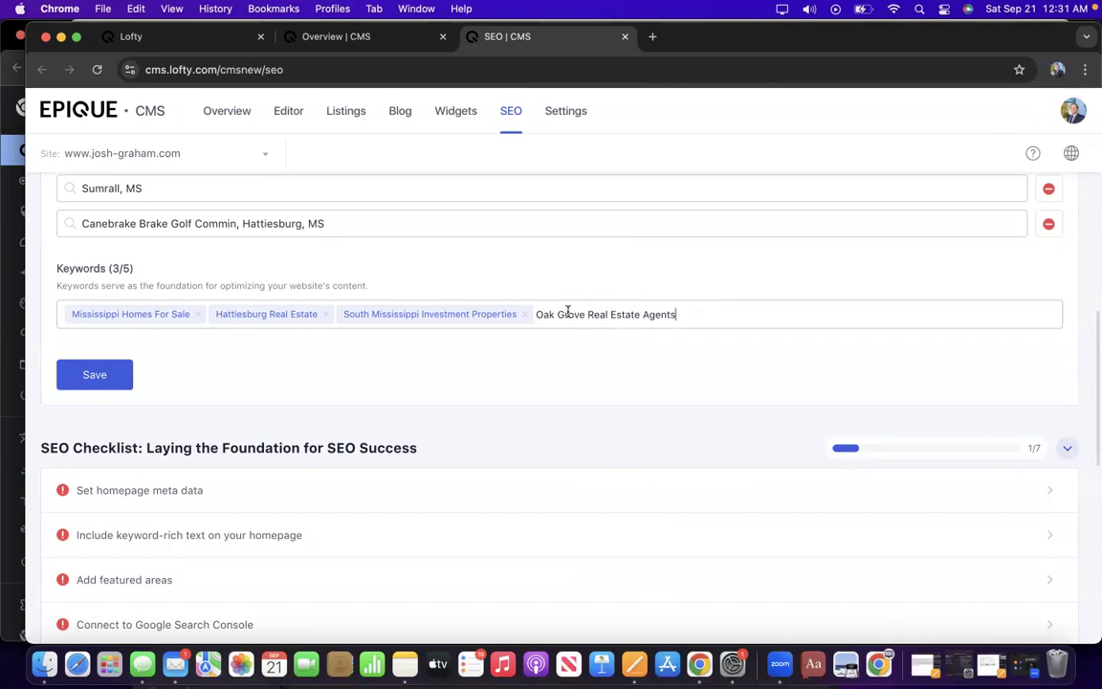
pyautogui.press('Return')
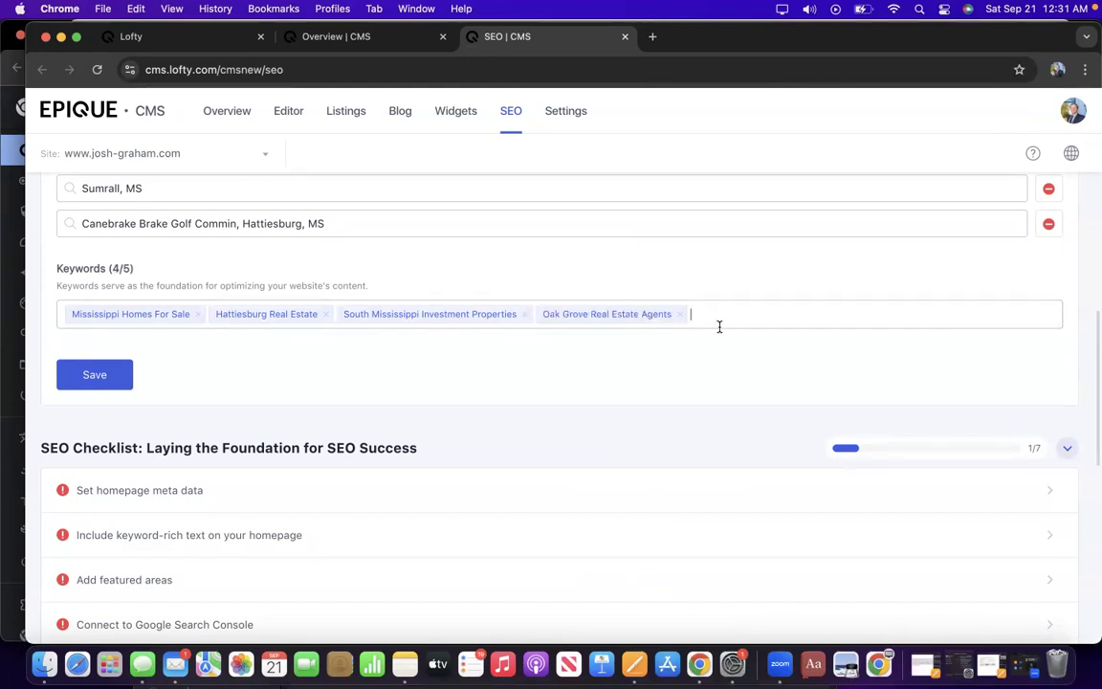
# Add Sell My Home for Cash as the fifth keyword tag and save.
pyautogui.write('Hattiesburg, South Mississippi Investment Properties, Sell My Home for Cash')
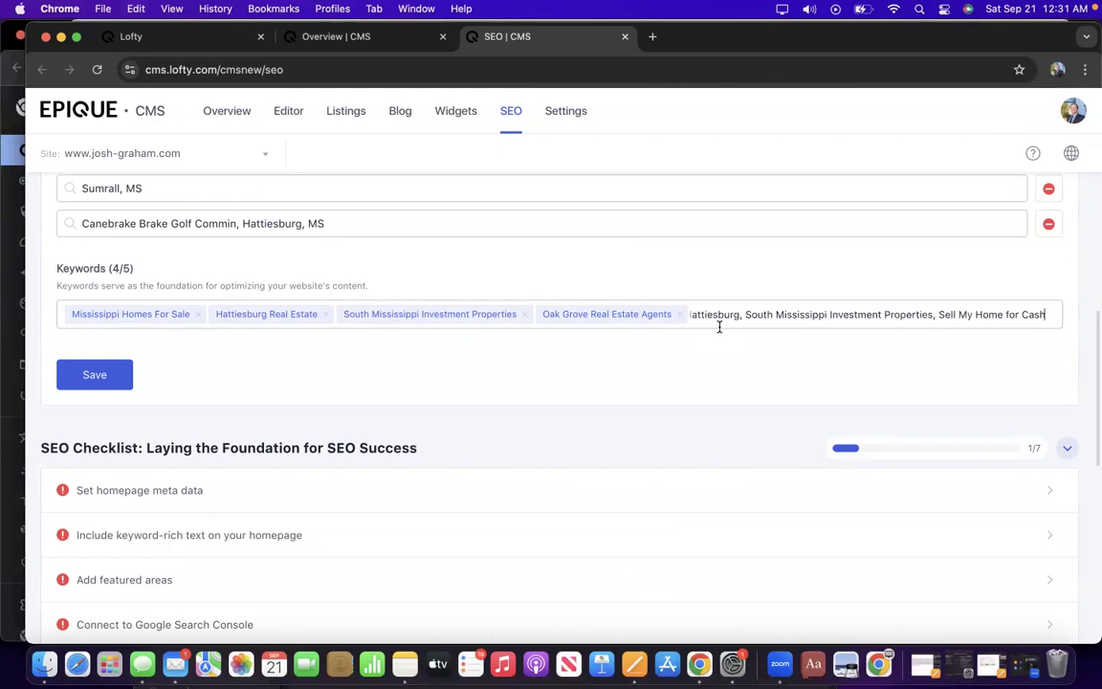
pyautogui.moveTo(938, 314); pyautogui.dragTo(753, 307)
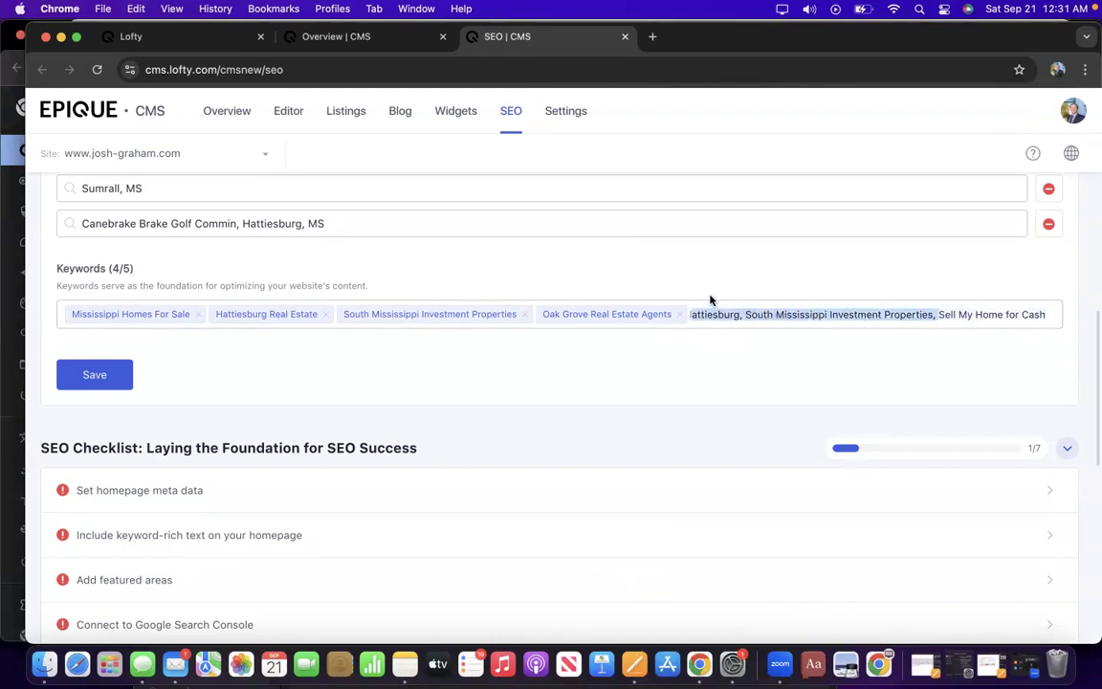
pyautogui.press('BackSpace')
pyautogui.press('Return')
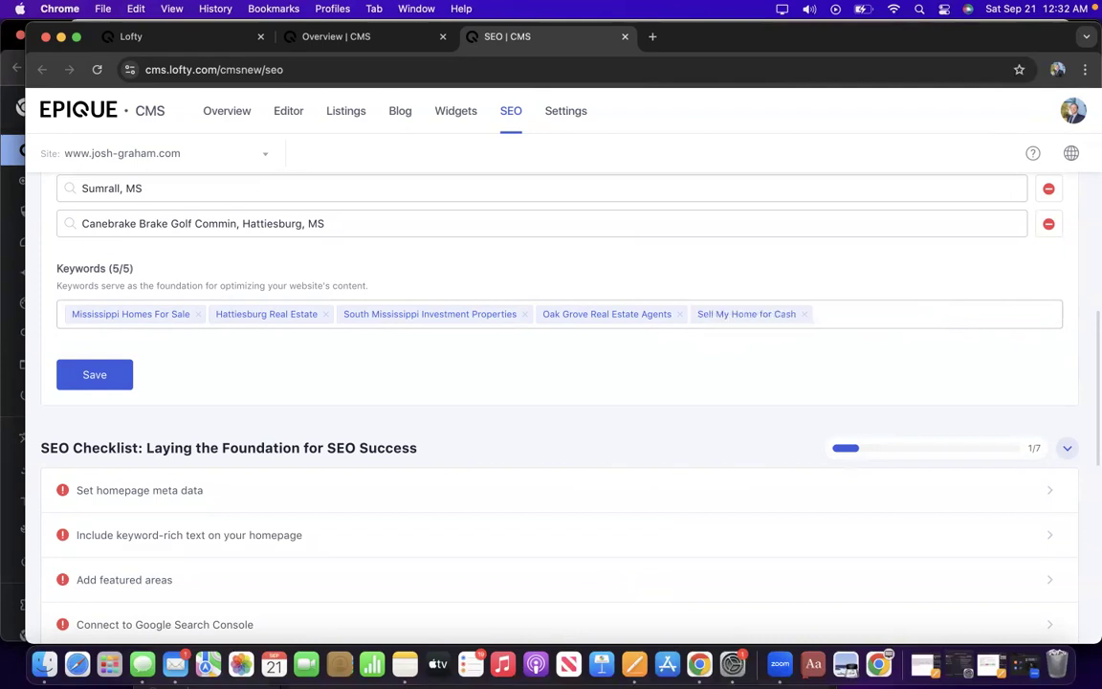
pyautogui.click(103, 376)
# Expand the 'Set homepage meta data' checklist item and review its meta title and description fields.
pyautogui.scroll(-1, 106, 374)
pyautogui.scroll(1, 106, 374)
pyautogui.scroll(-1, 106, 375)
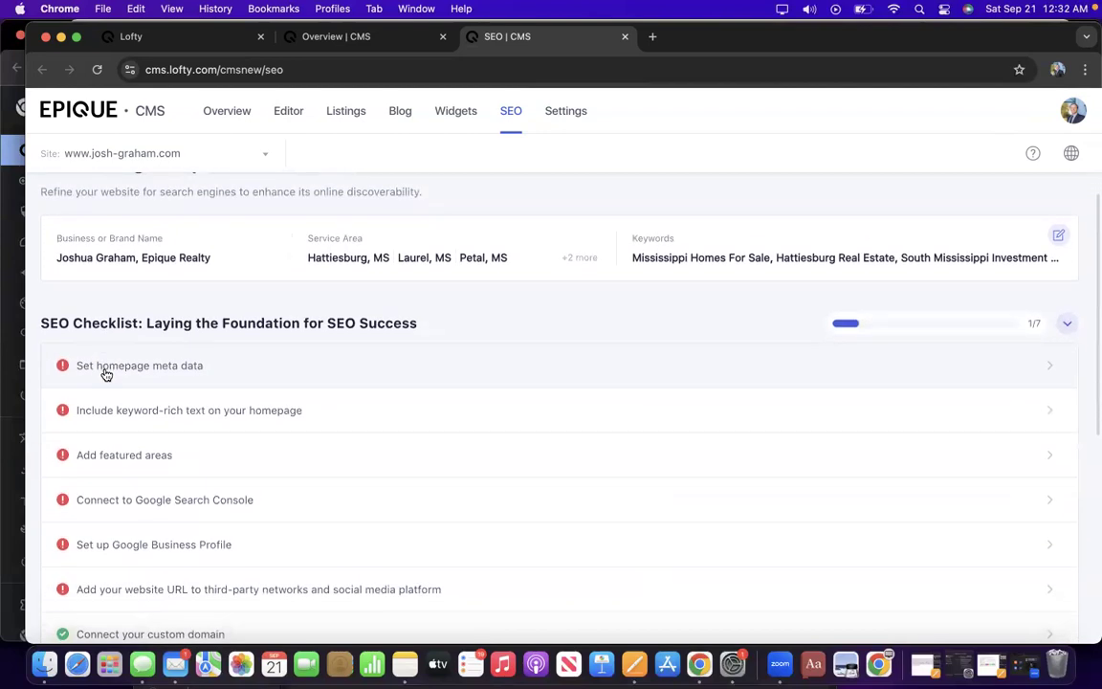
pyautogui.click(116, 373)
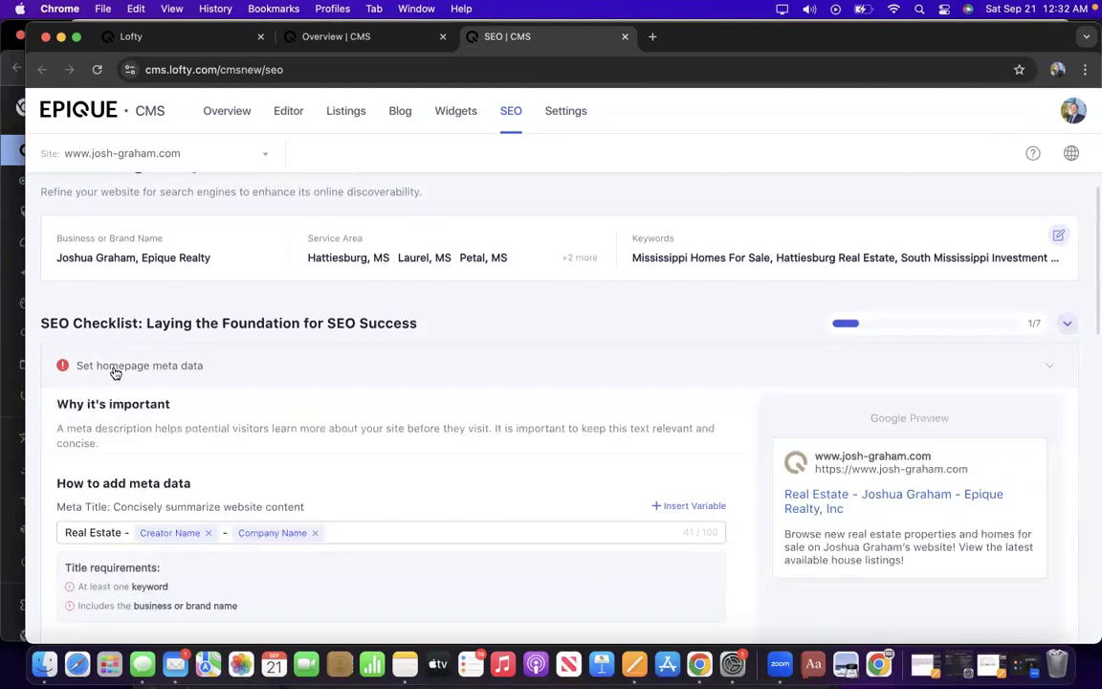
pyautogui.scroll(-4, 116, 373)
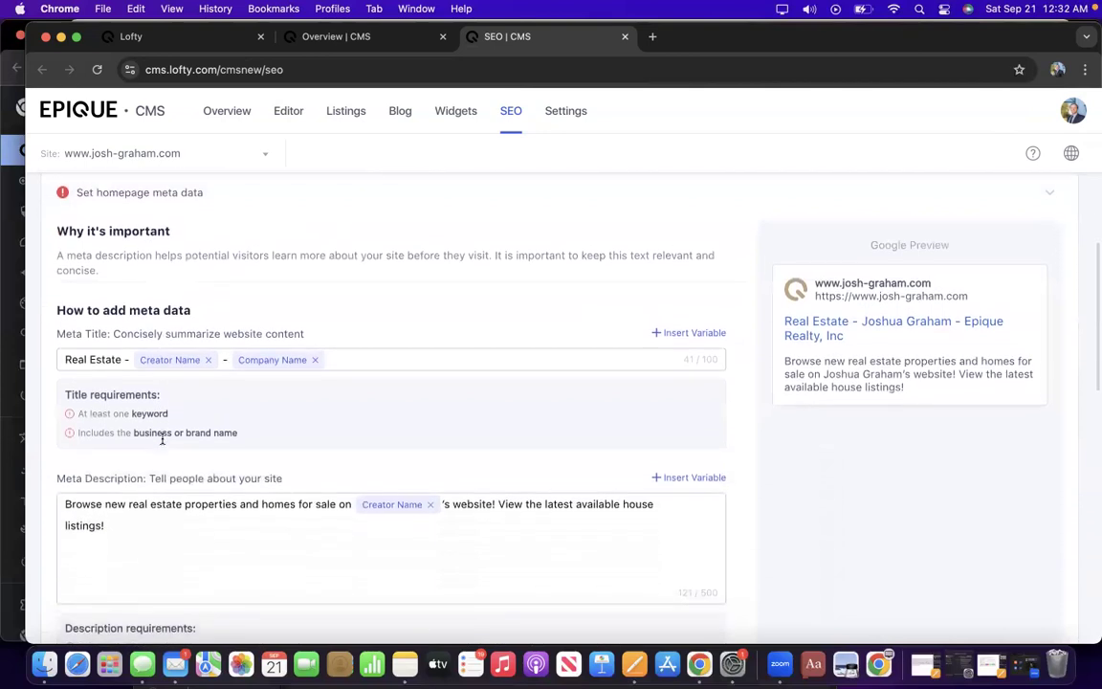
pyautogui.scroll(-4, 162, 438)
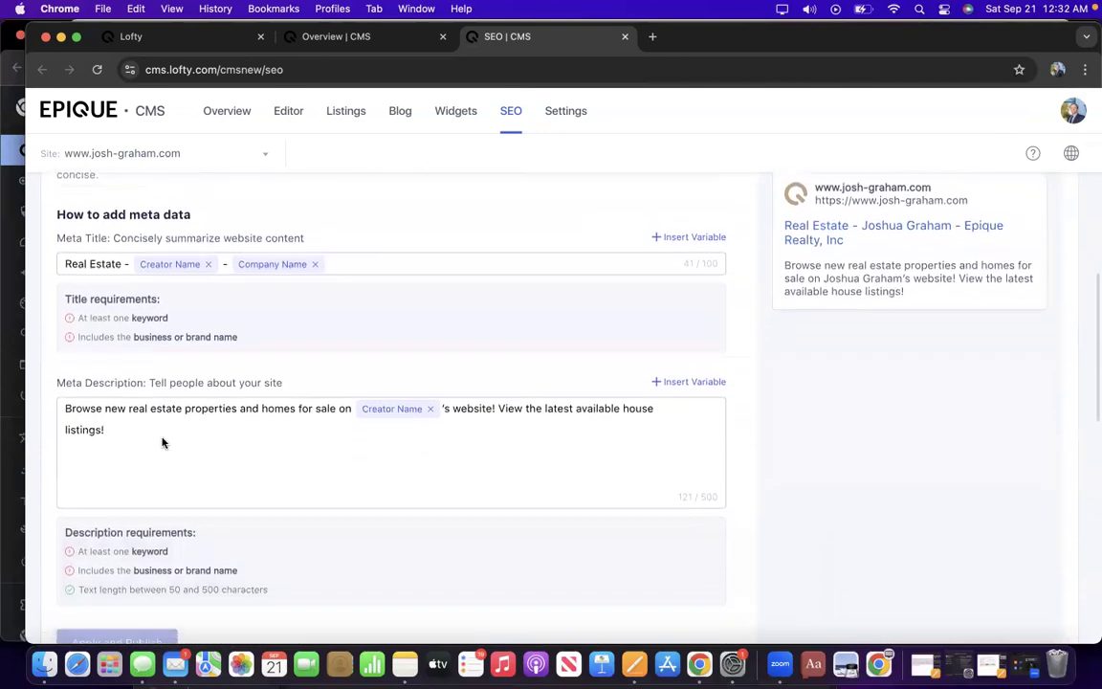
pyautogui.scroll(-4, 161, 438)
pyautogui.scroll(2, 165, 443)
pyautogui.scroll(6, 164, 443)
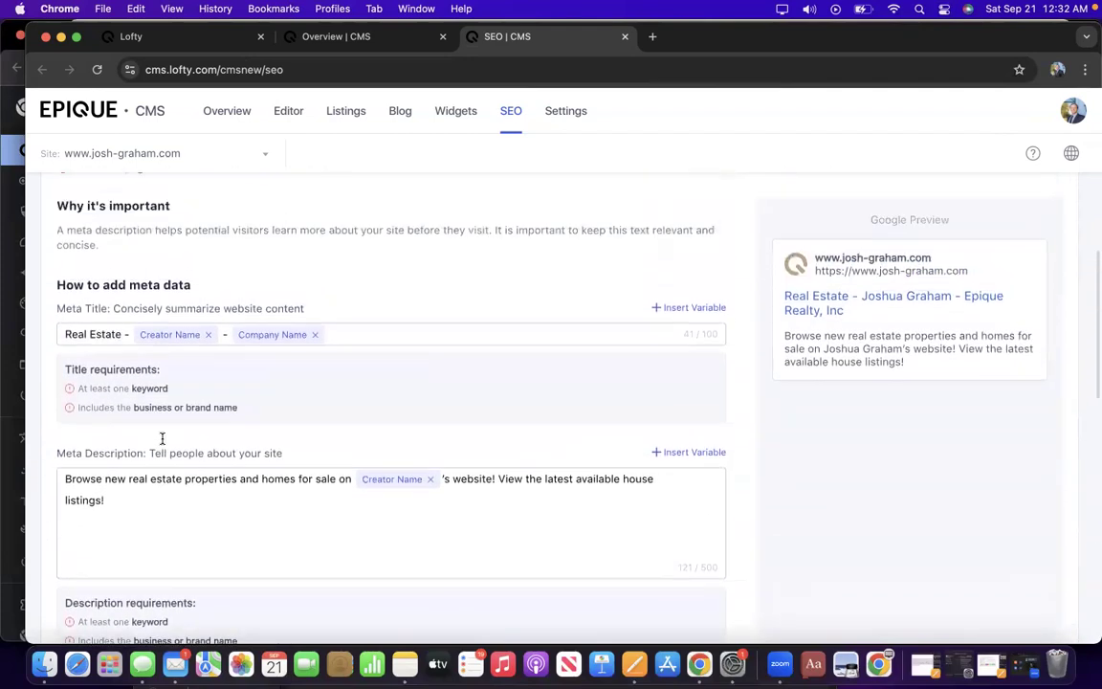
pyautogui.scroll(2, 161, 438)
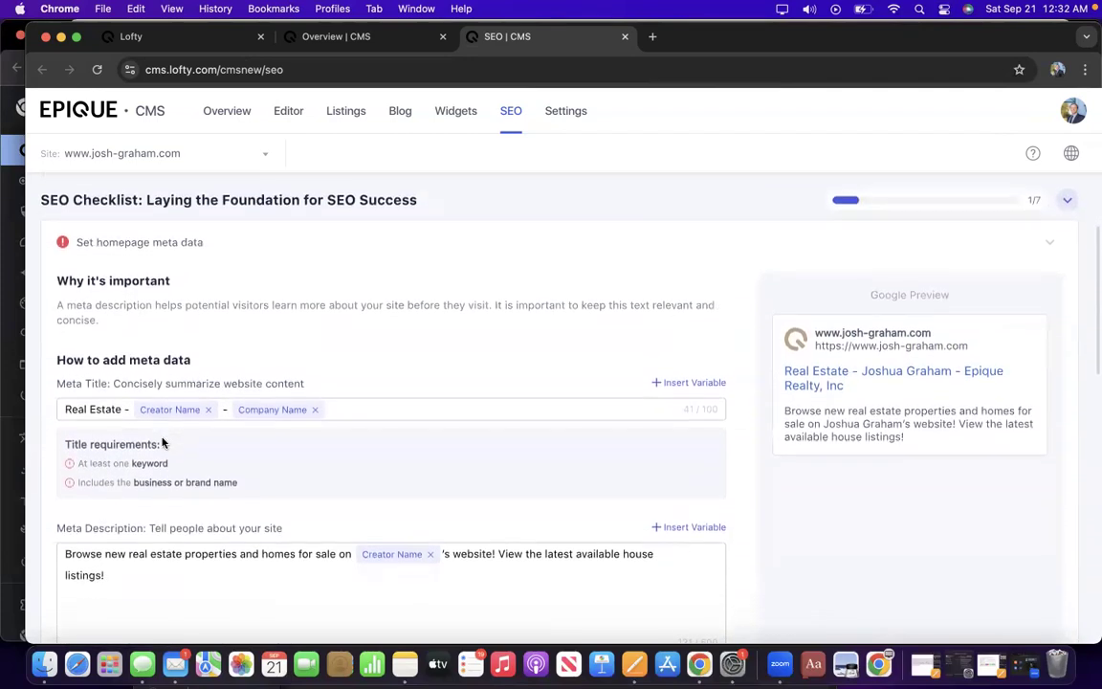
pyautogui.scroll(-1, 162, 440)
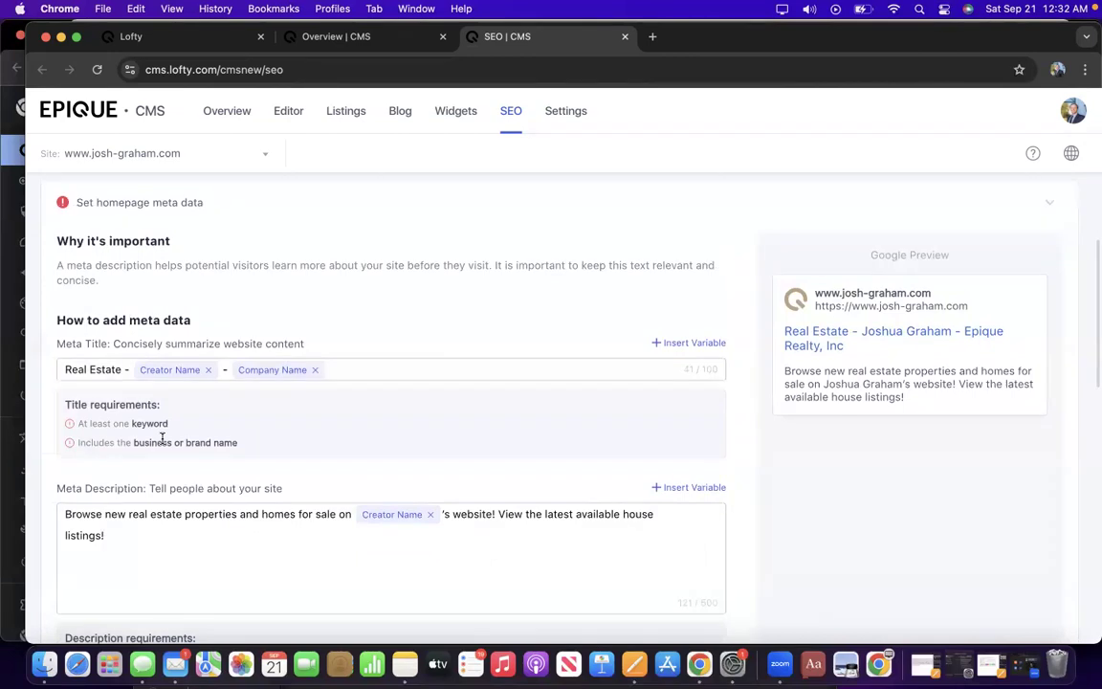
pyautogui.scroll(-2, 162, 438)
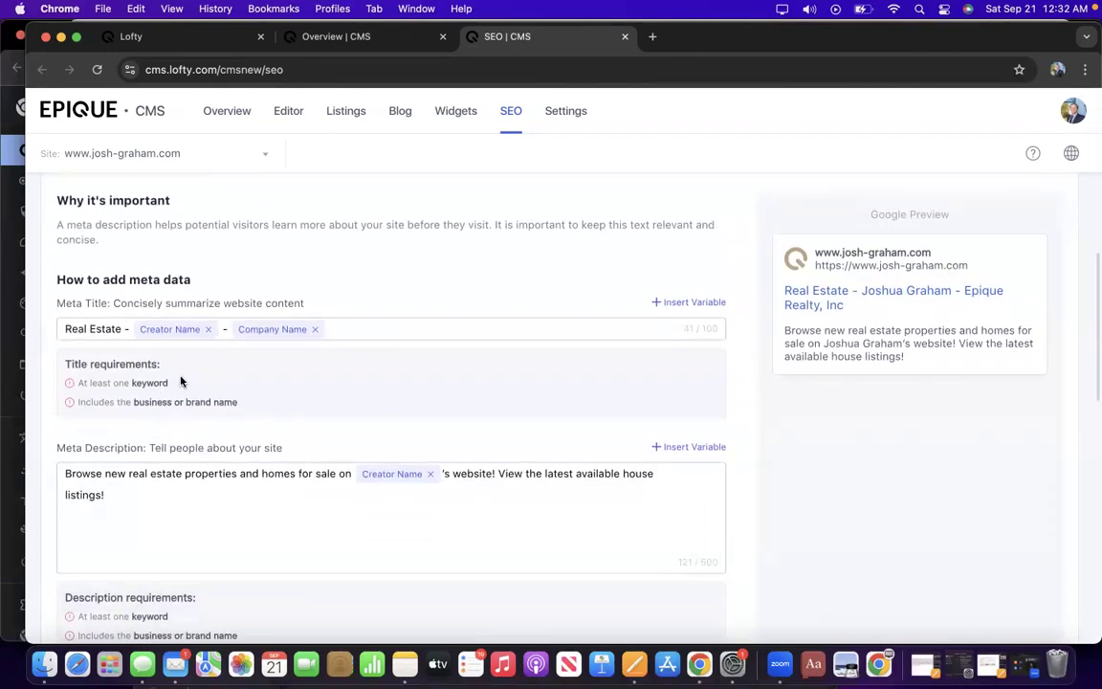
pyautogui.scroll(-1, 179, 383)
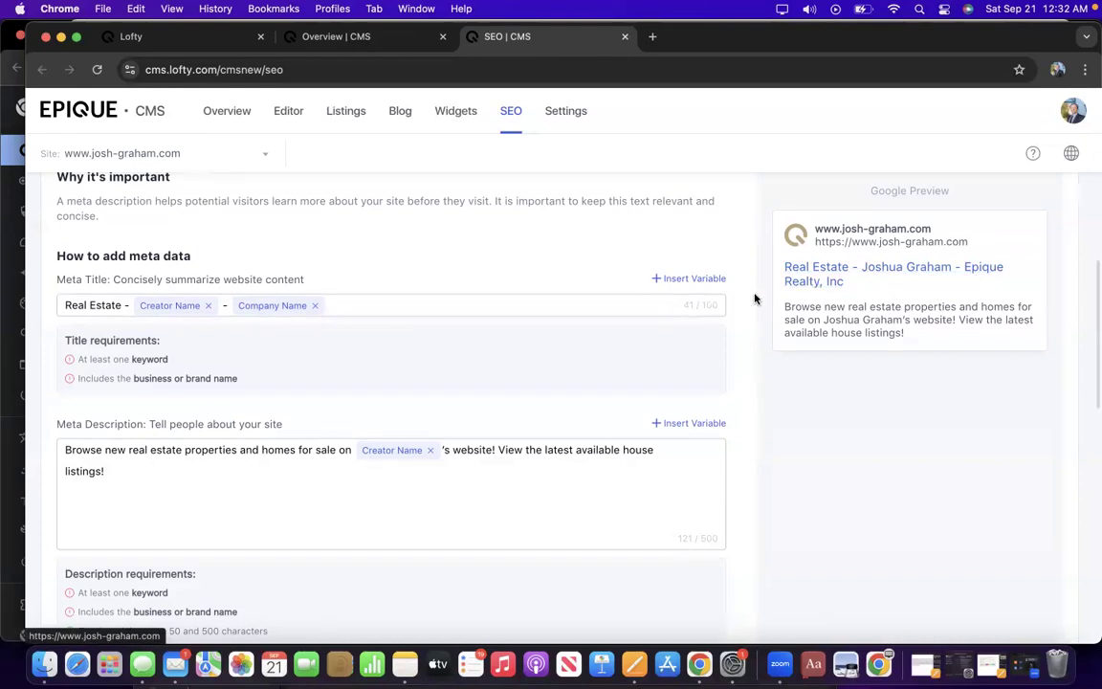
# Check the available meta title variables, then select the meta data guidance and title requirements.
pyautogui.click(682, 280)
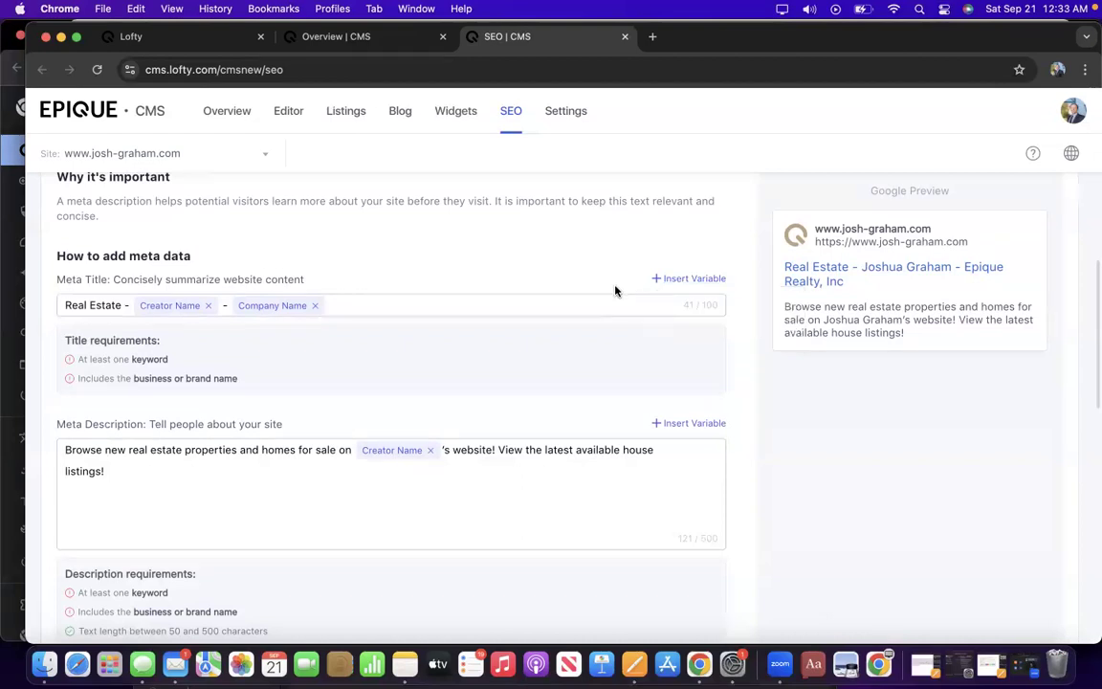
pyautogui.moveTo(131, 304); pyautogui.dragTo(90, 304)
pyautogui.click(97, 273)
pyautogui.moveTo(55, 256); pyautogui.dragTo(375, 396)
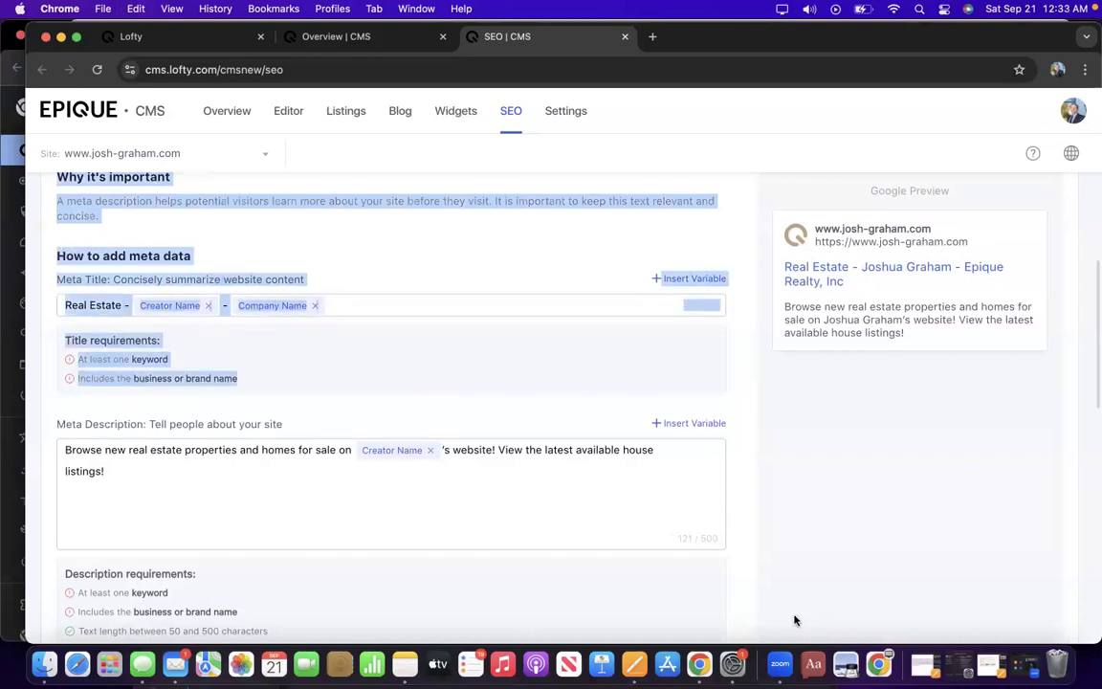
# Paste the meta title guidelines into ChatGPT to get a suggested homepage title.
pyautogui.moveTo(750, 39); pyautogui.dragTo(974, 71)
pyautogui.click(209, 244)
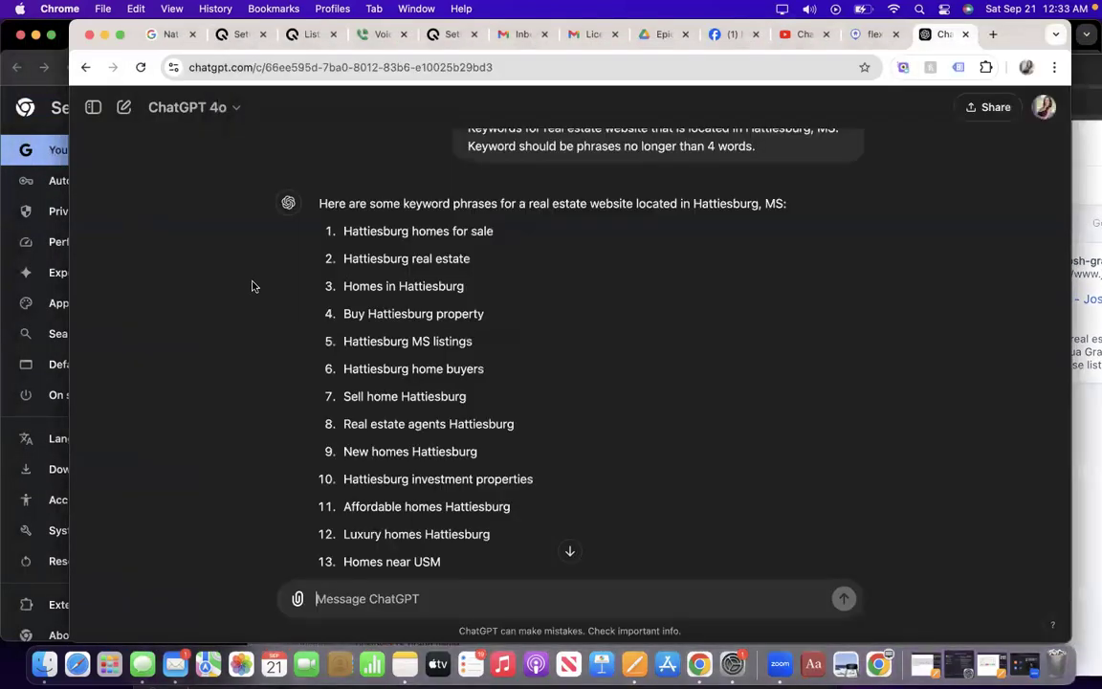
pyautogui.press('super+v')
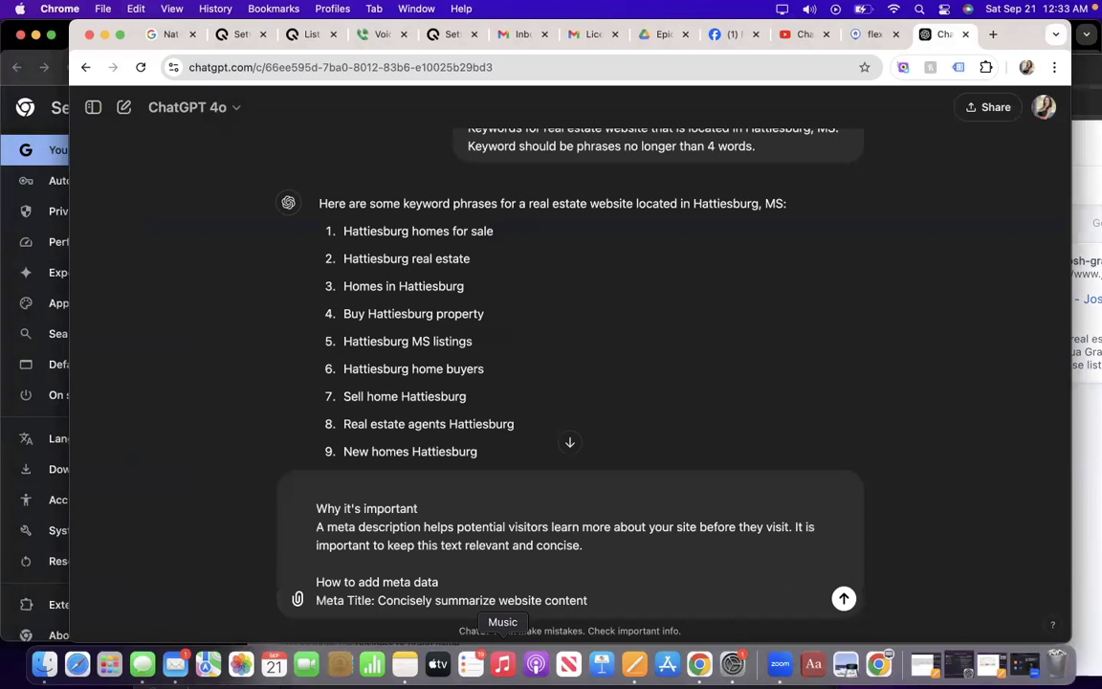
pyautogui.press('Return')
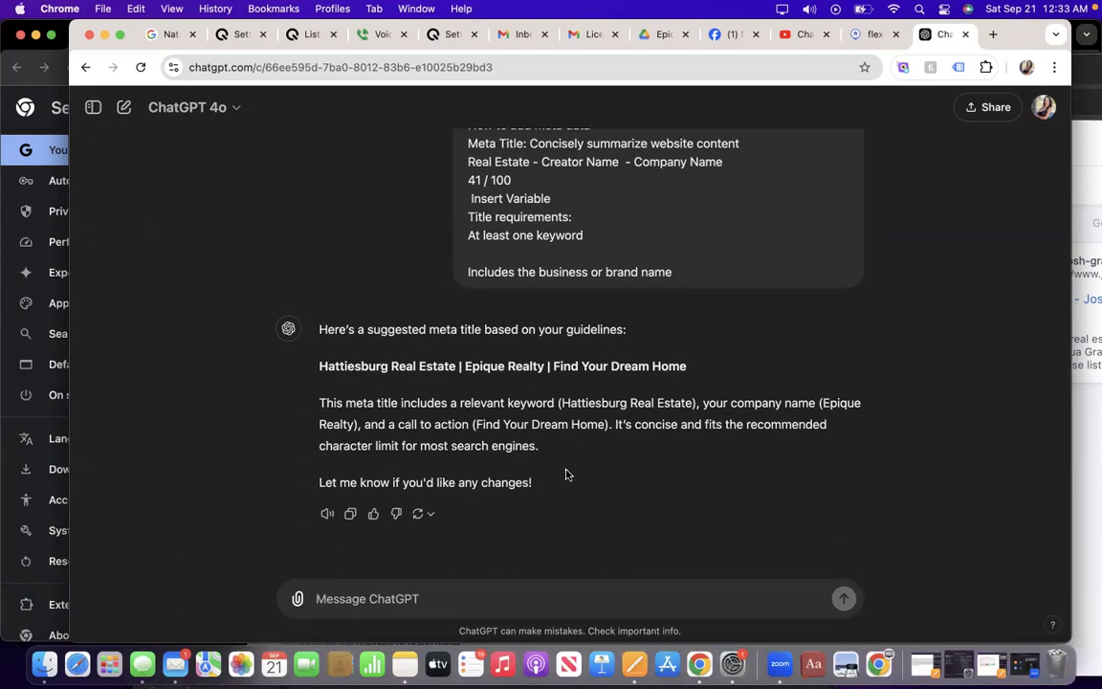
# Ask ChatGPT to thoughtfully rate the suggested title on a scale of 1-100.
pyautogui.click(435, 585)
pyautogui.write('Rate')
pyautogui.write(' thi')
pyautogui.write('s titel')
pyautogui.write('le')
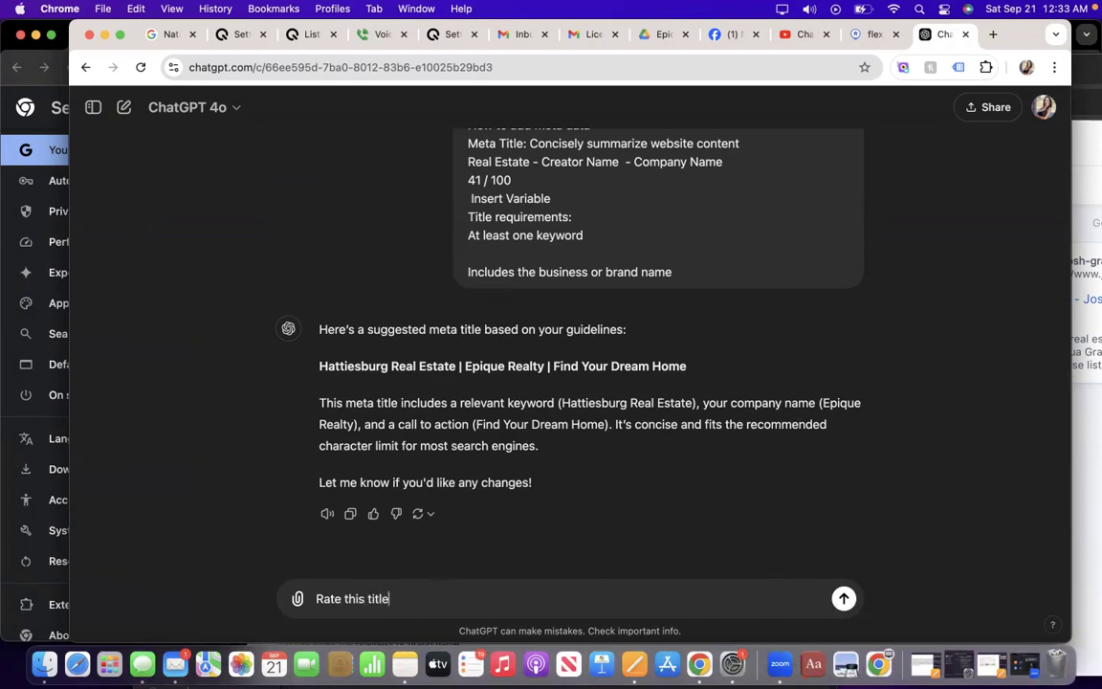
pyautogui.write(' on a saale of 1-100. Be')
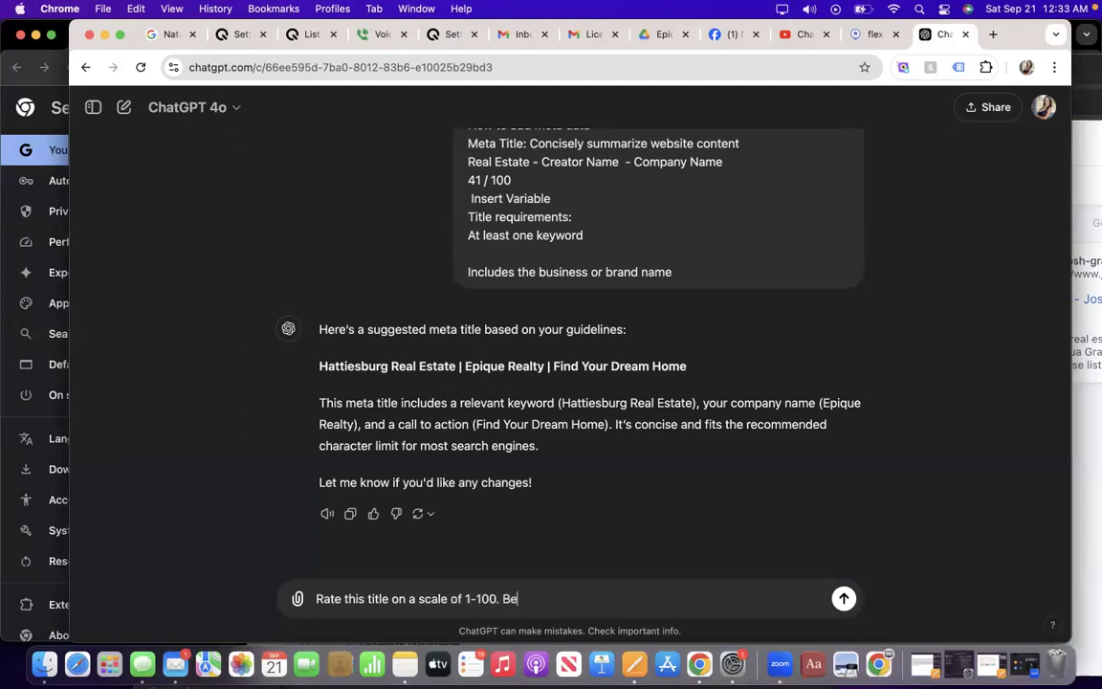
pyautogui.write(' thoughtful in your revie')
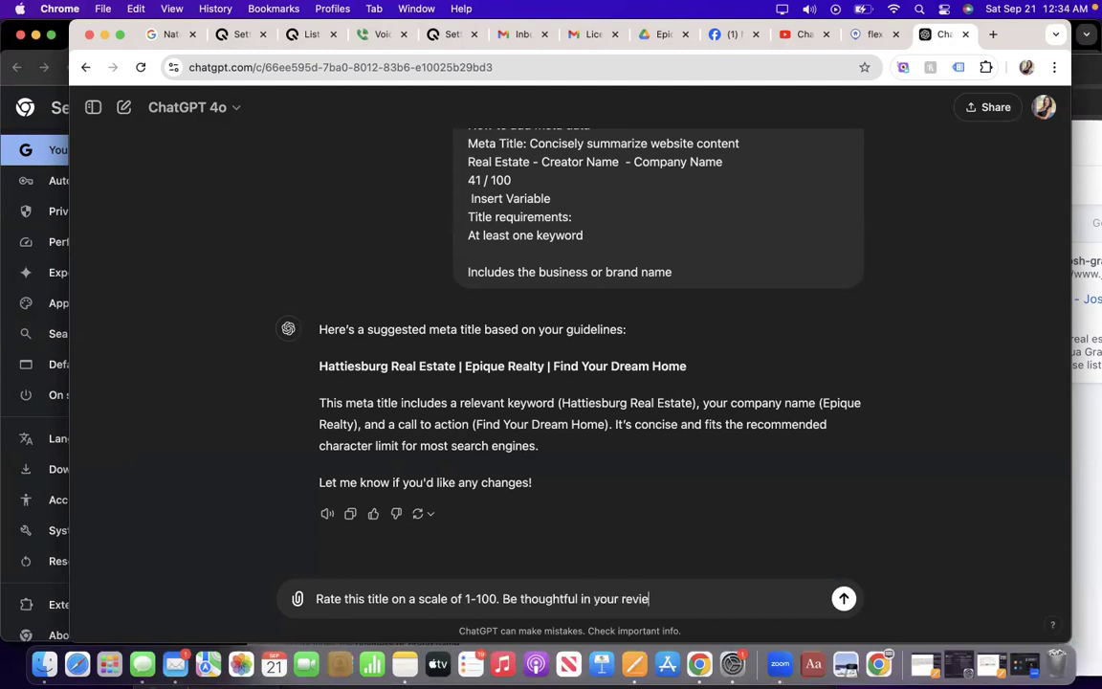
pyautogui.write('w and do not give an even number.')
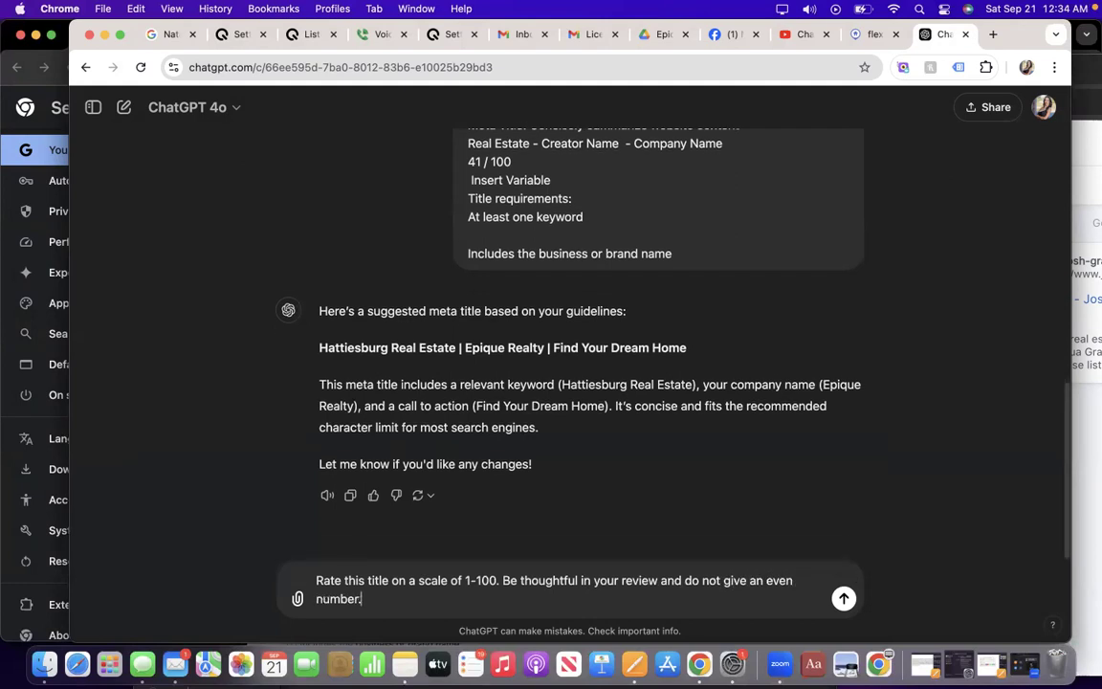
pyautogui.press('Return')
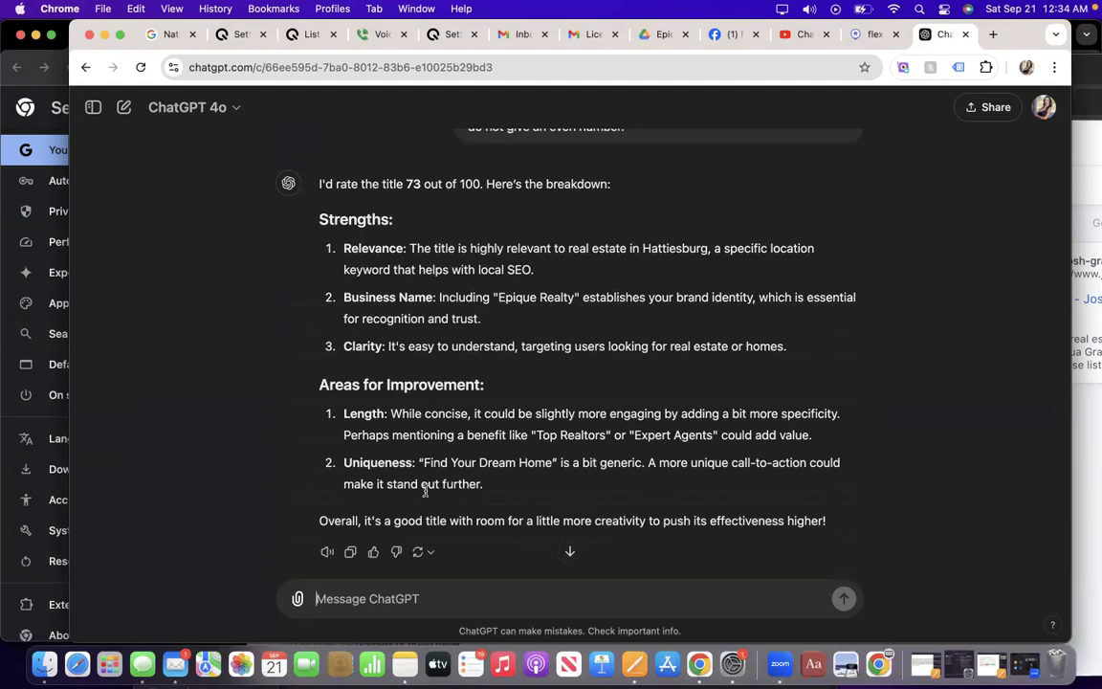
# Ask ChatGPT to improve the title so it scores as close to 100 as possible.
pyautogui.write('Please')
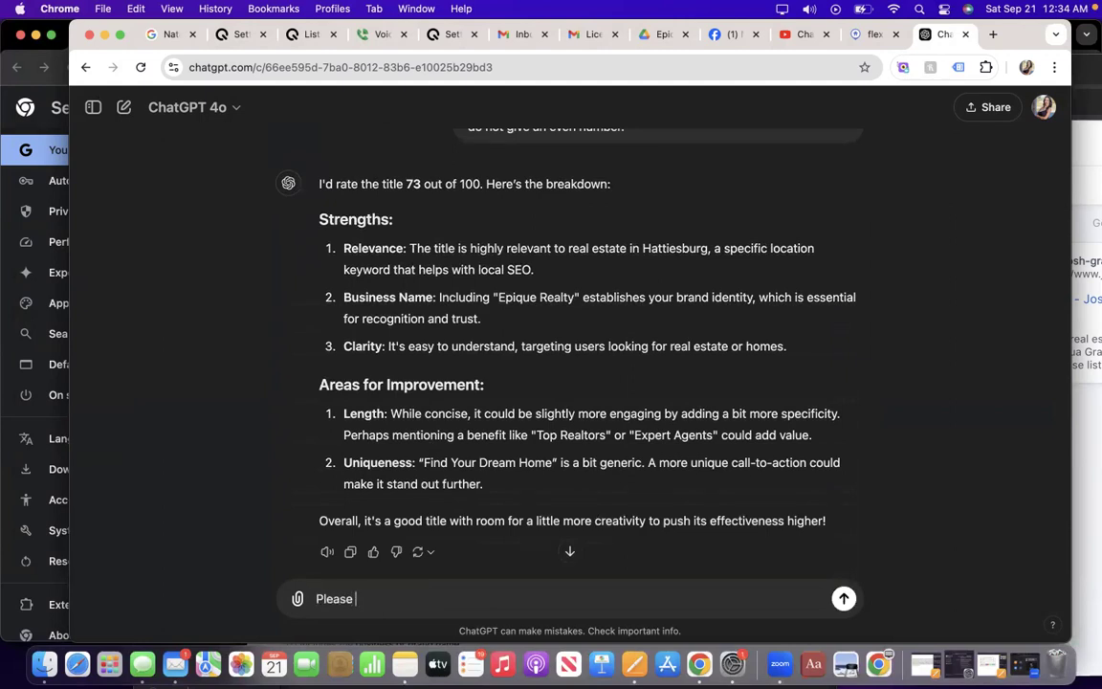
pyautogui.write(' improve thi')
pyautogui.write('s to')
pyautogui.write('that it scores')
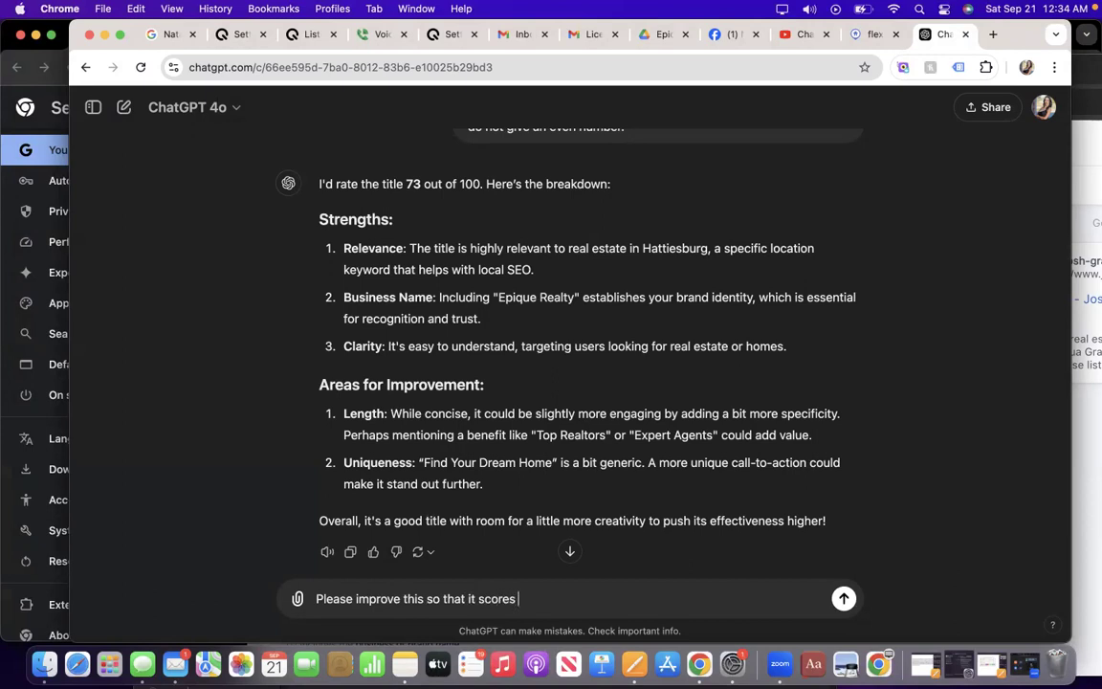
pyautogui.write(' as close to 100 as possible.')
pyautogui.press('Return')
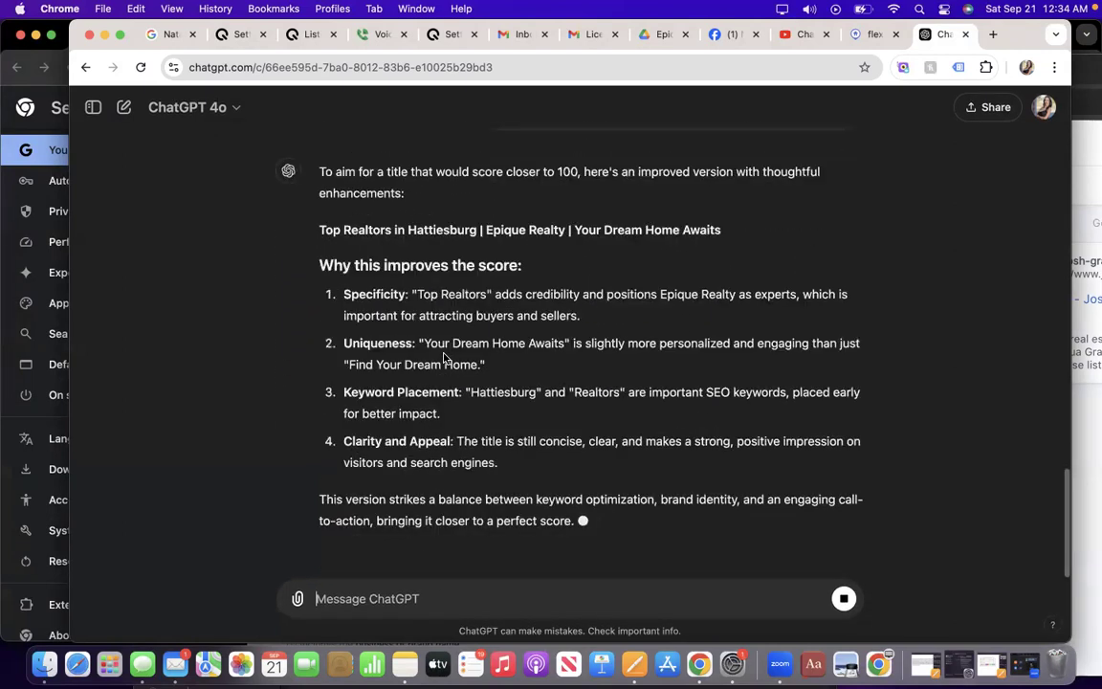
pyautogui.scroll(-1, 444, 356)
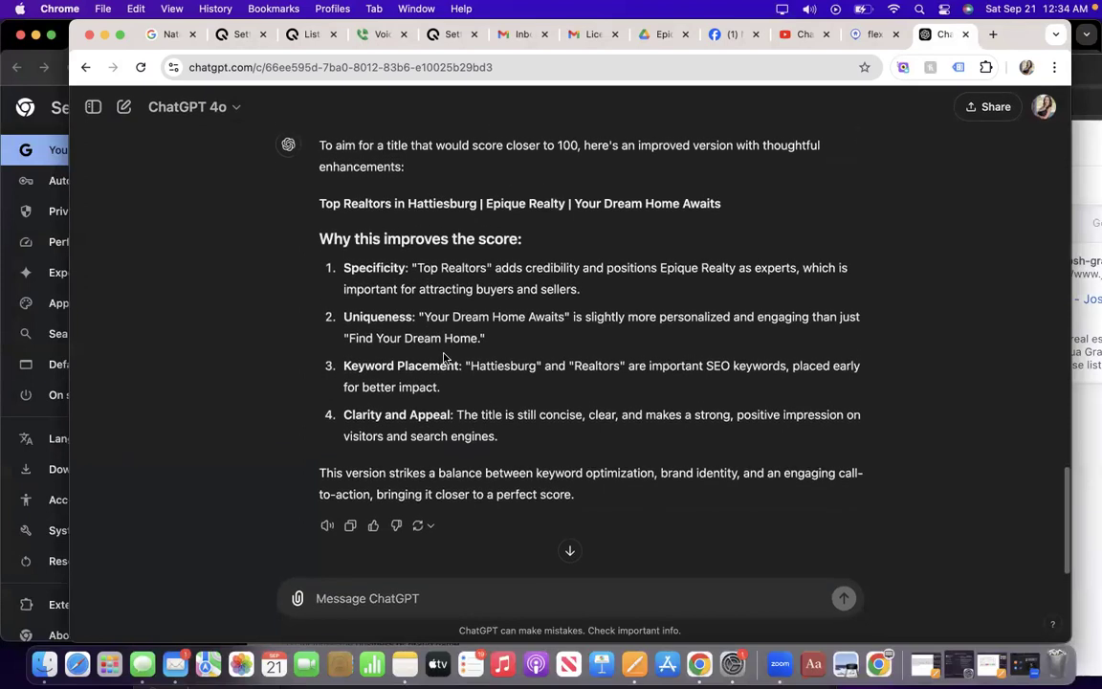
pyautogui.scroll(2, 444, 356)
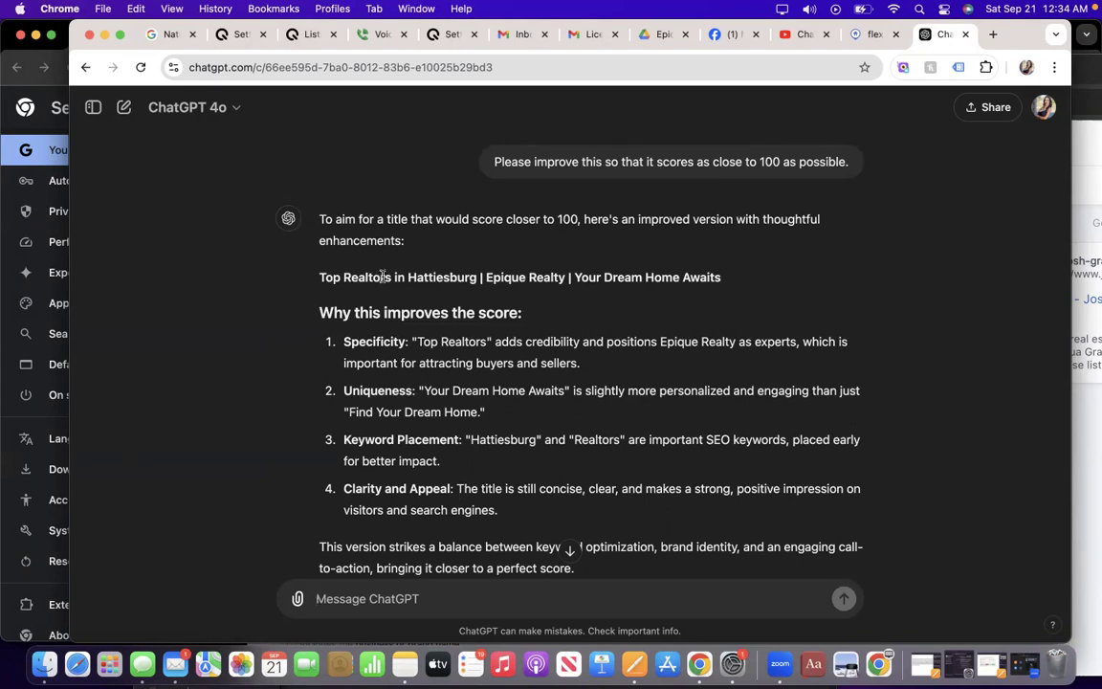
# Have ChatGPT replace 'Realtors' in the title, then select the revised title line.
pyautogui.write('Replace Realtors as it may i')
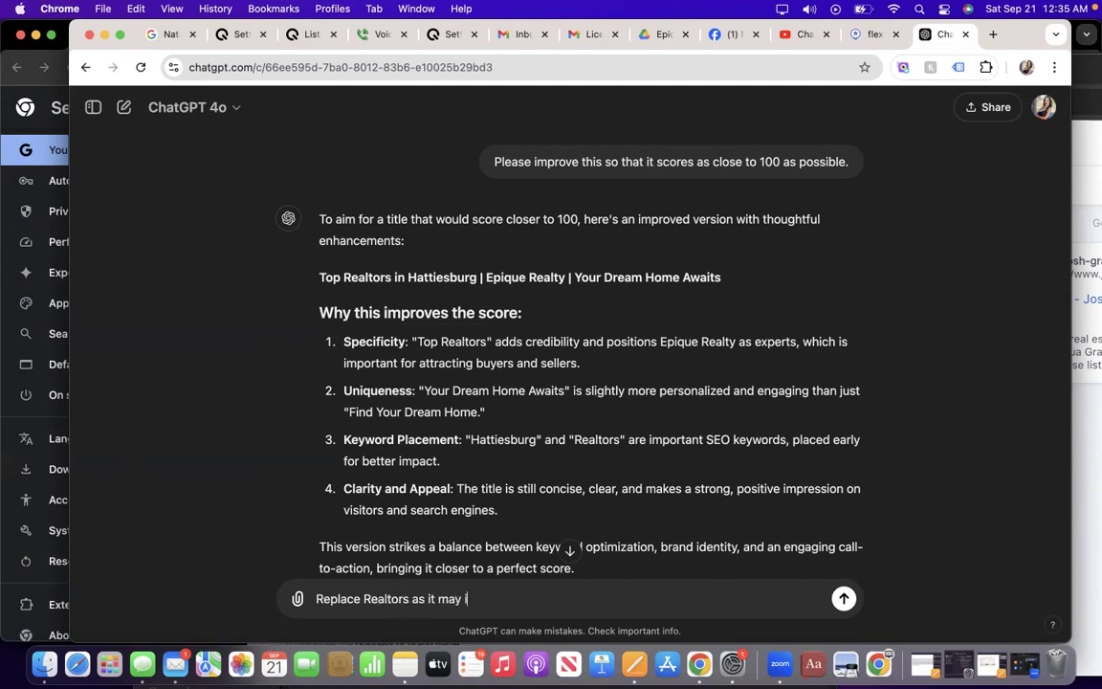
pyautogui.write('ncur the wrath of NAR')
pyautogui.press('Return')
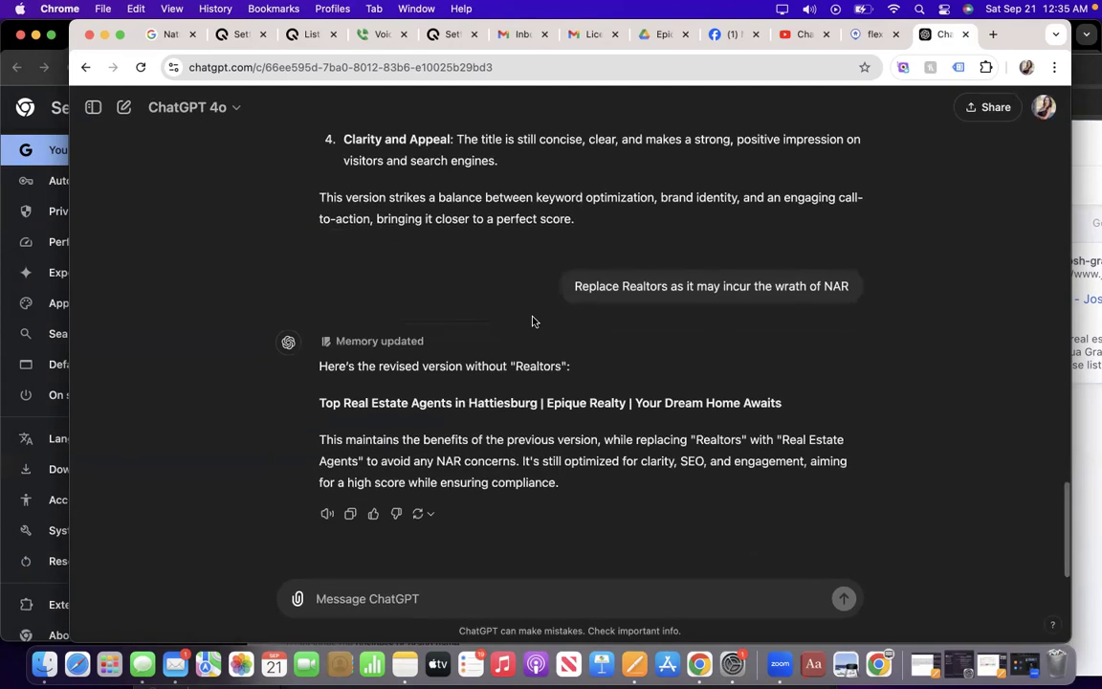
pyautogui.doubleClick(321, 405)
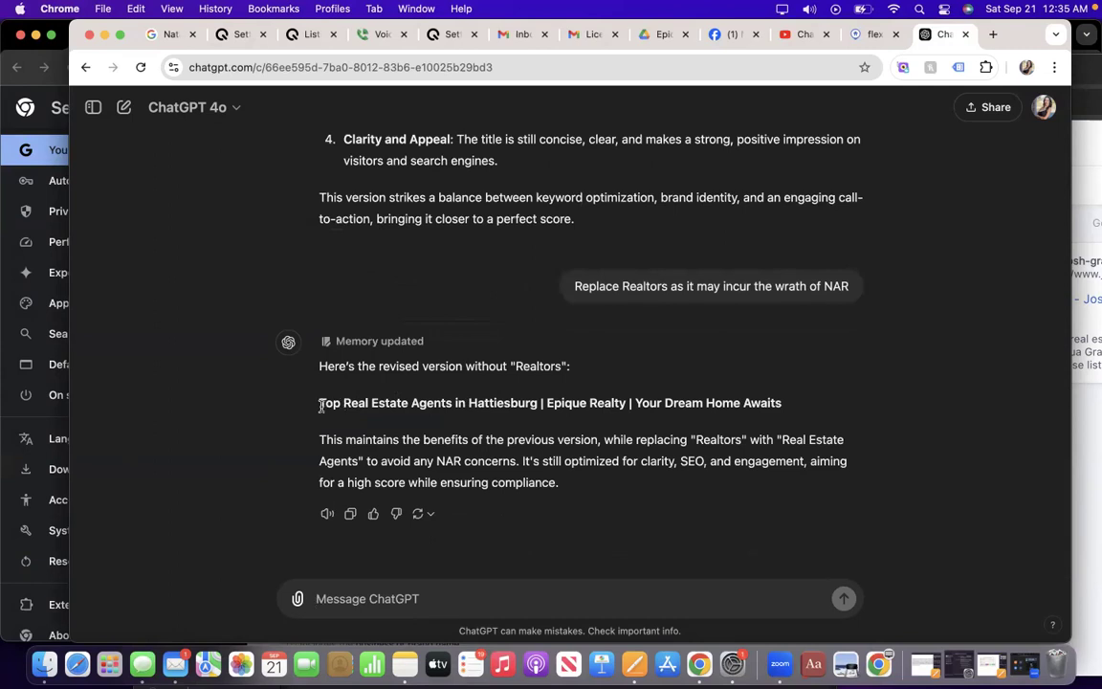
pyautogui.tripleClick(320, 405)
pyautogui.press('super+c')
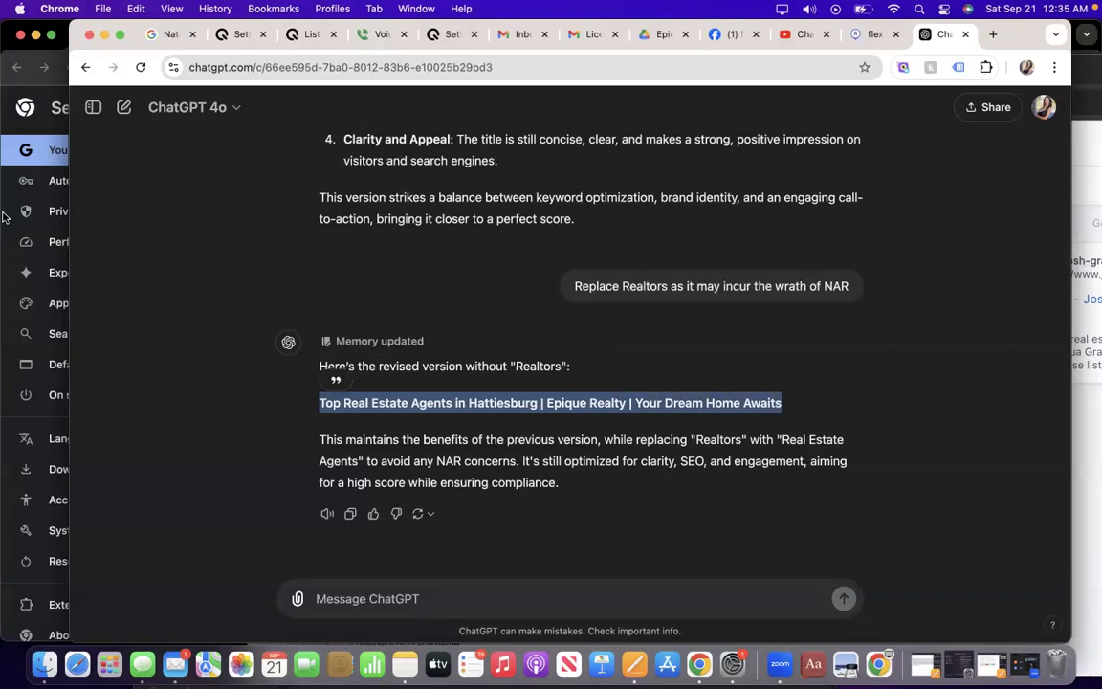
# Return to Lofty CMS and paste the ChatGPT title into the homepage Meta Title field.
pyautogui.click(6, 84)
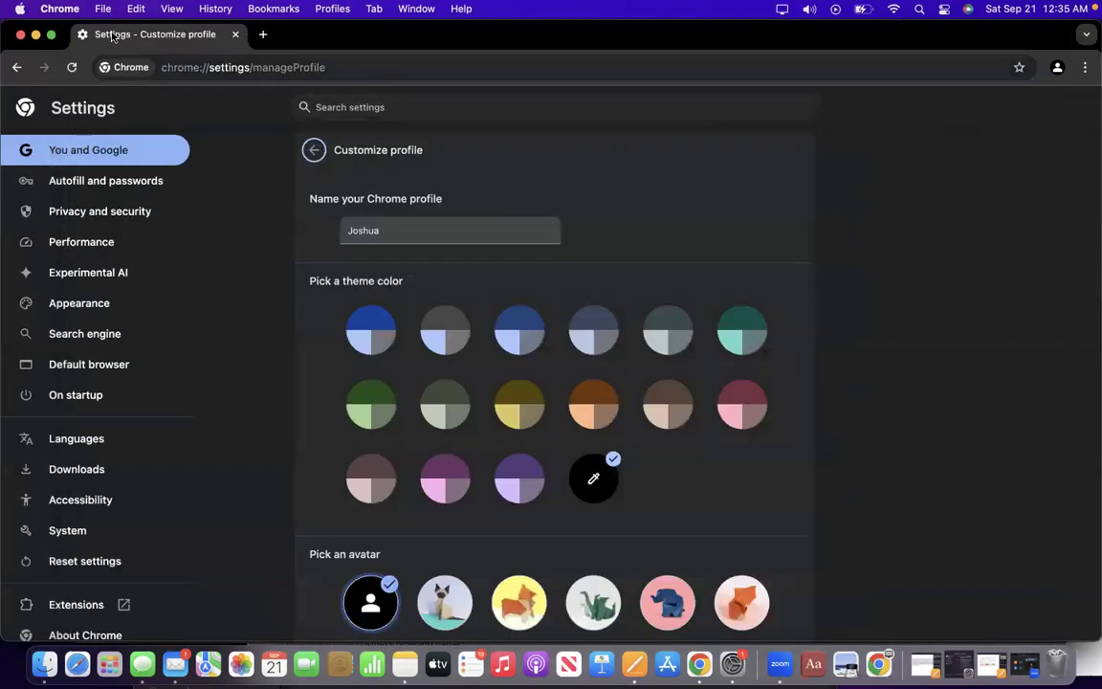
pyautogui.click(35, 34)
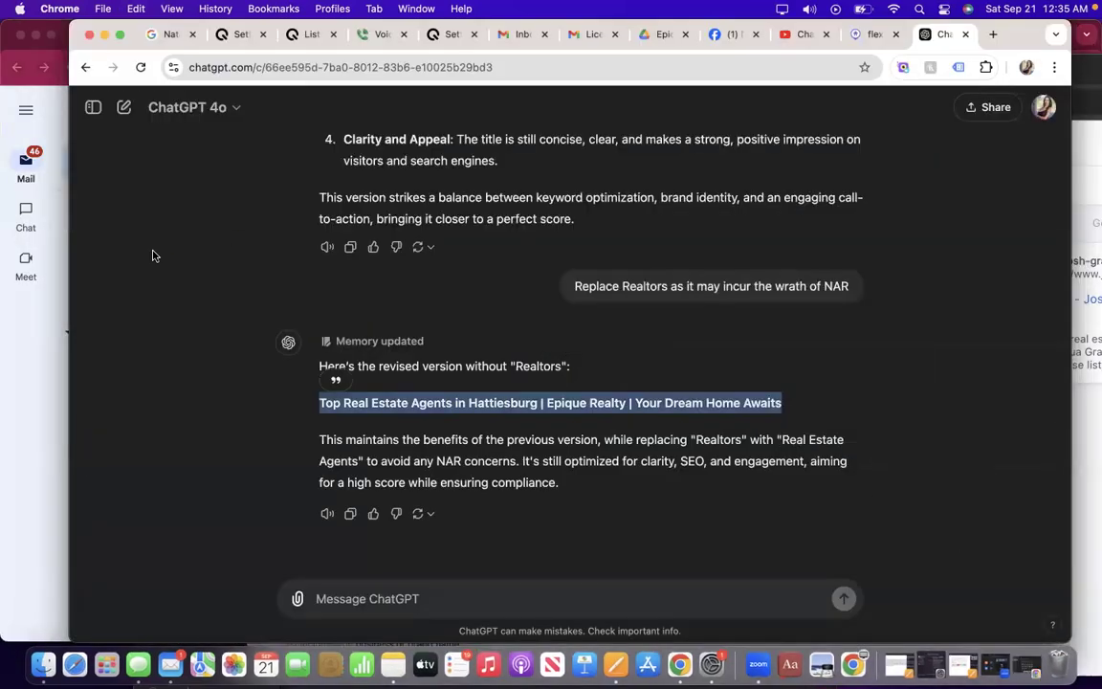
pyautogui.click(1084, 36)
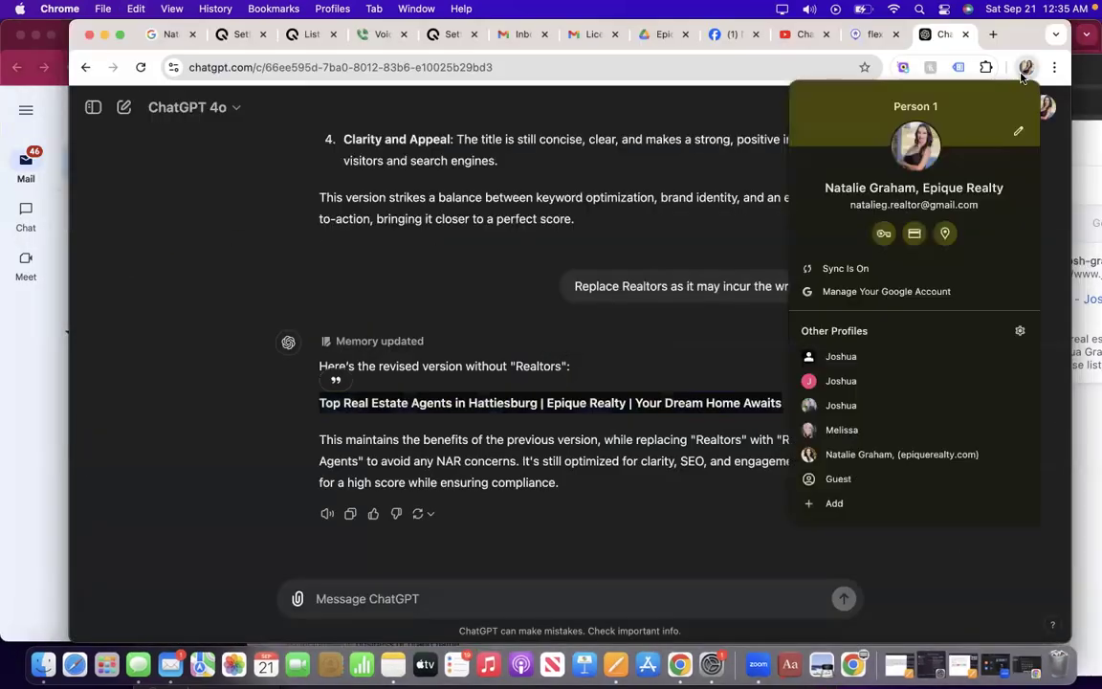
pyautogui.click(844, 406)
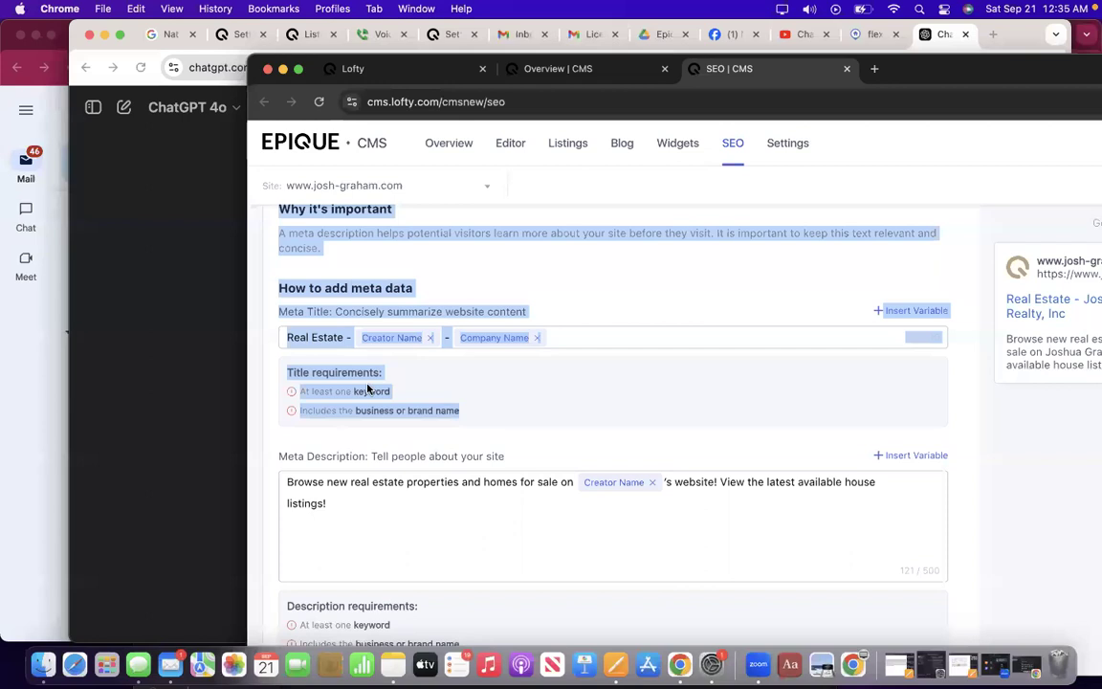
pyautogui.click(575, 338)
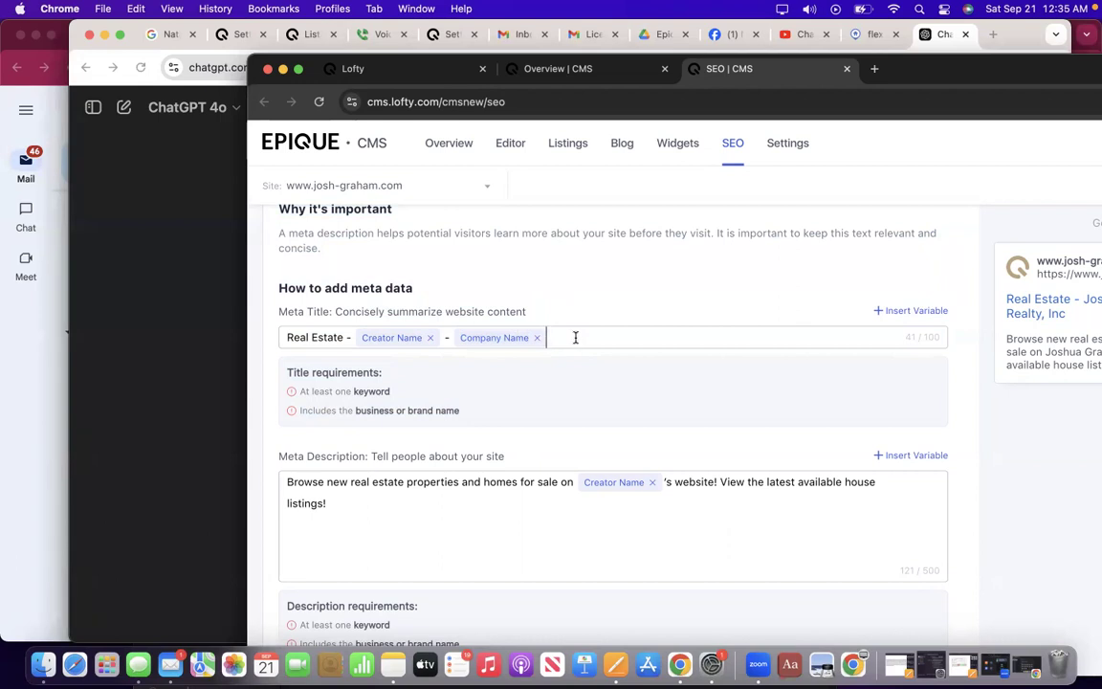
pyautogui.press('super+v')
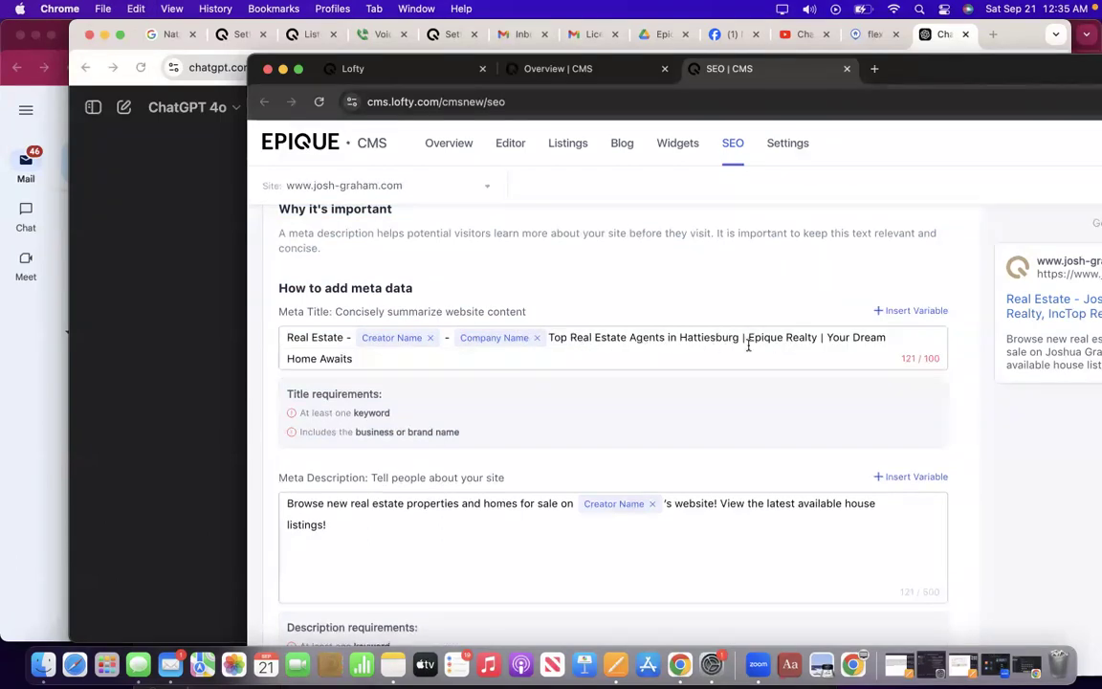
# Remove the Company Name and Creator Name variable chips and select the leftover 'Real Estate' prefix.
pyautogui.moveTo(748, 341); pyautogui.dragTo(817, 343)
pyautogui.moveTo(897, 307)
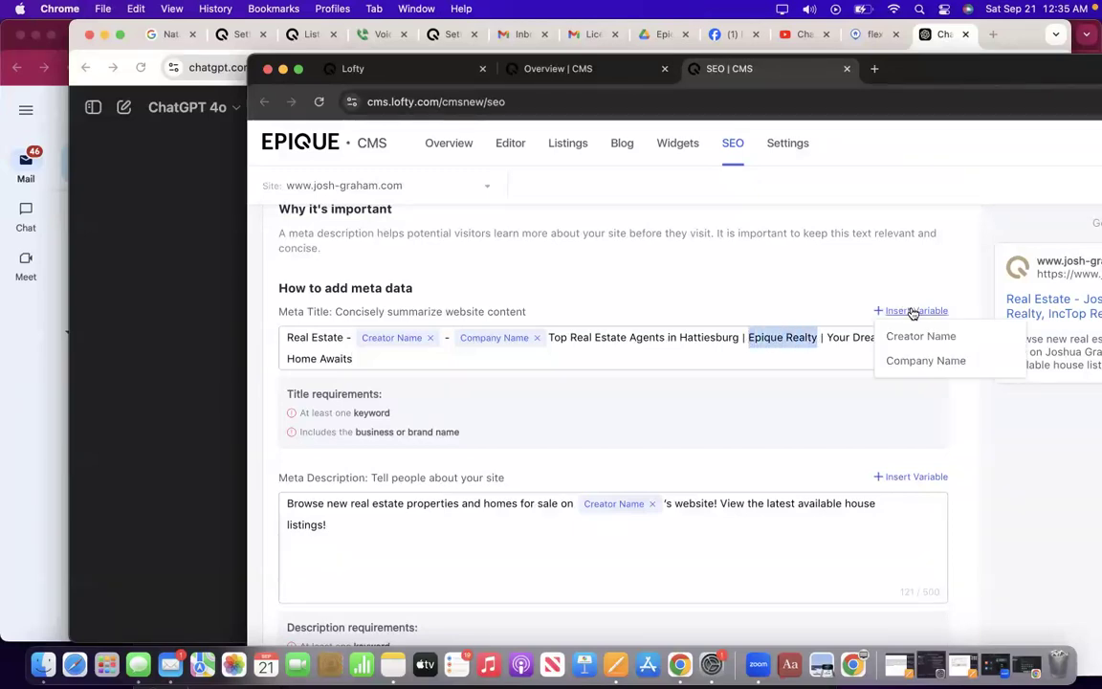
pyautogui.click(915, 361)
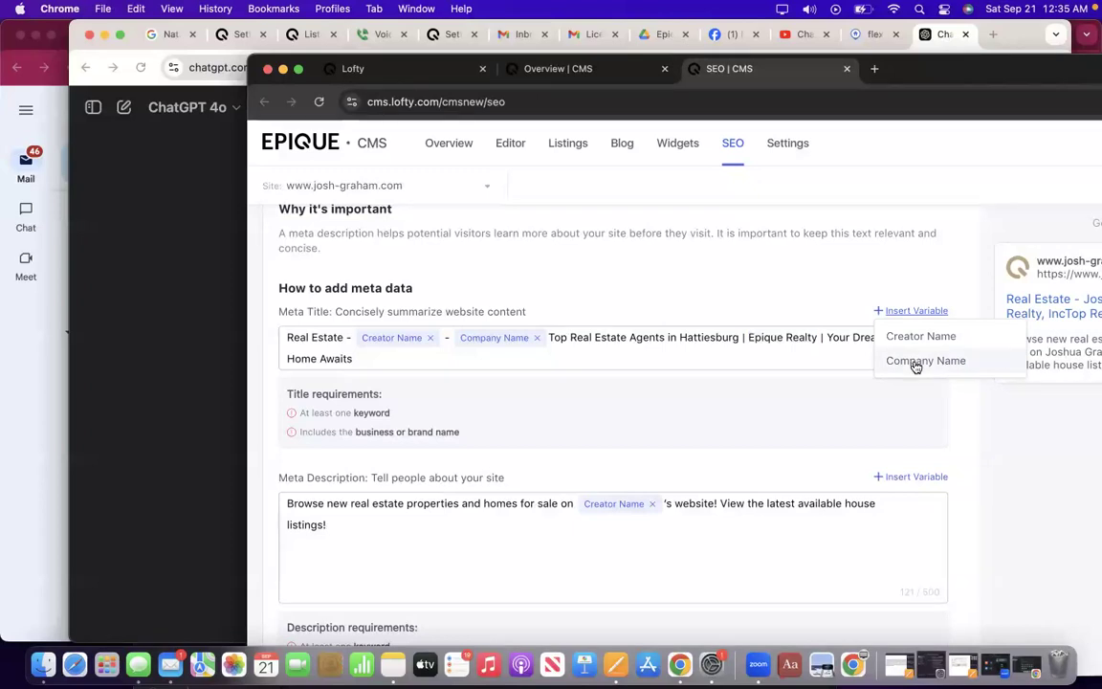
pyautogui.click(537, 338)
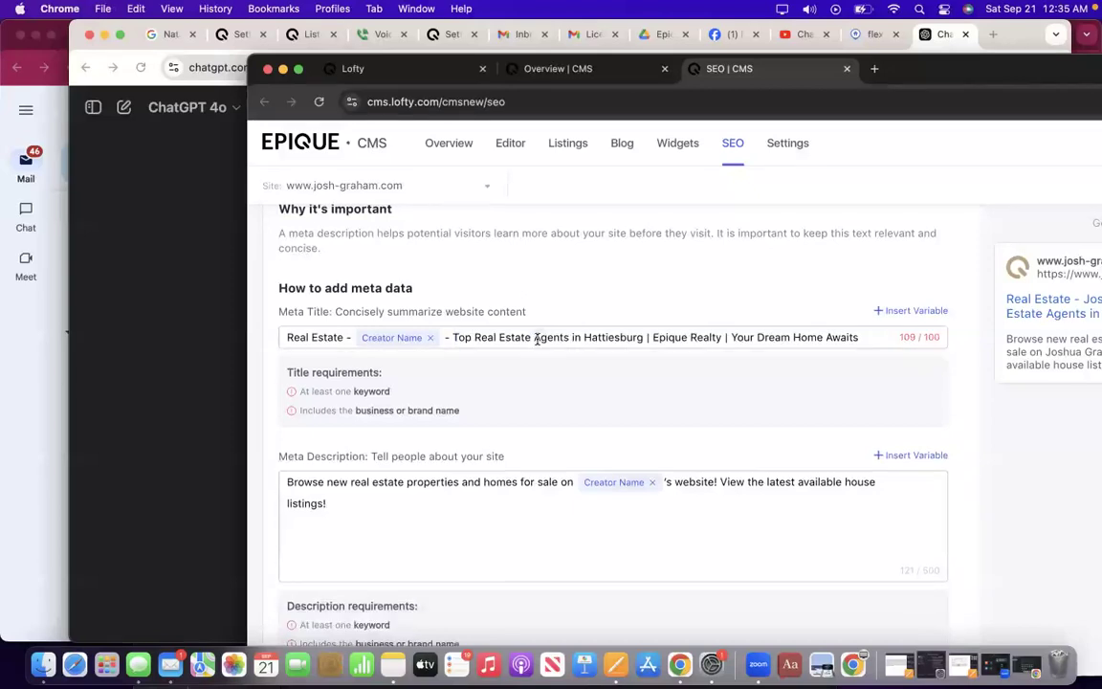
pyautogui.click(430, 338)
pyautogui.moveTo(360, 340); pyautogui.dragTo(251, 345)
# Delete the 'Real Estate' prefix and replace 'Epique Realty' with the Company Name variable.
pyautogui.press('BackSpace')
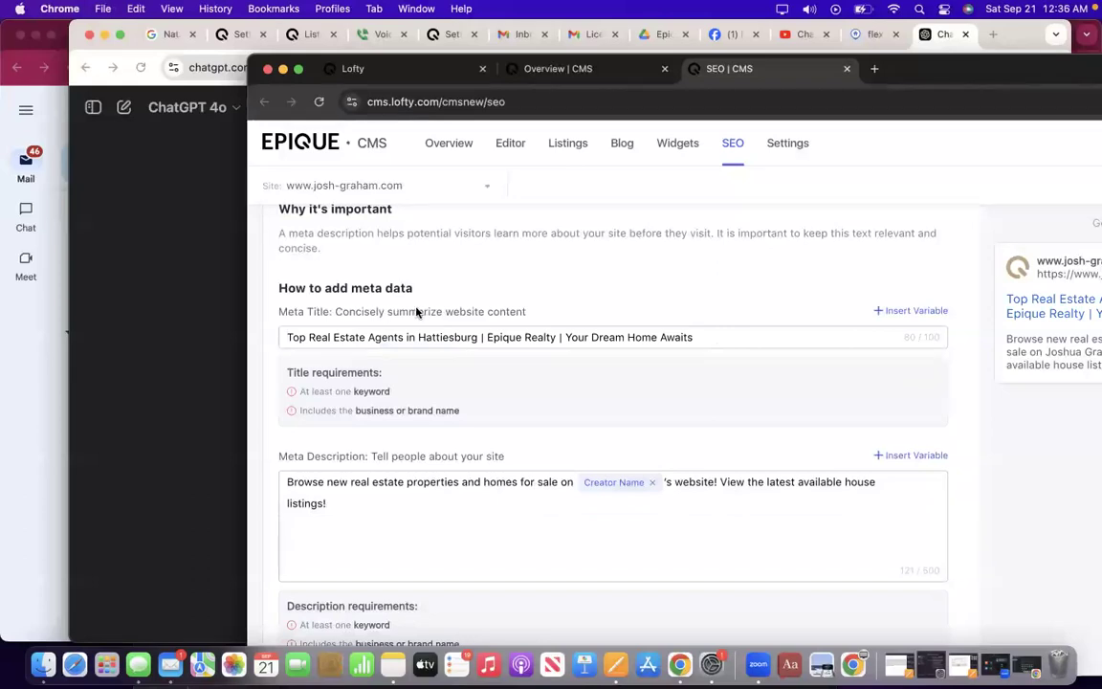
pyautogui.moveTo(542, 338); pyautogui.dragTo(488, 340)
pyautogui.click(941, 312)
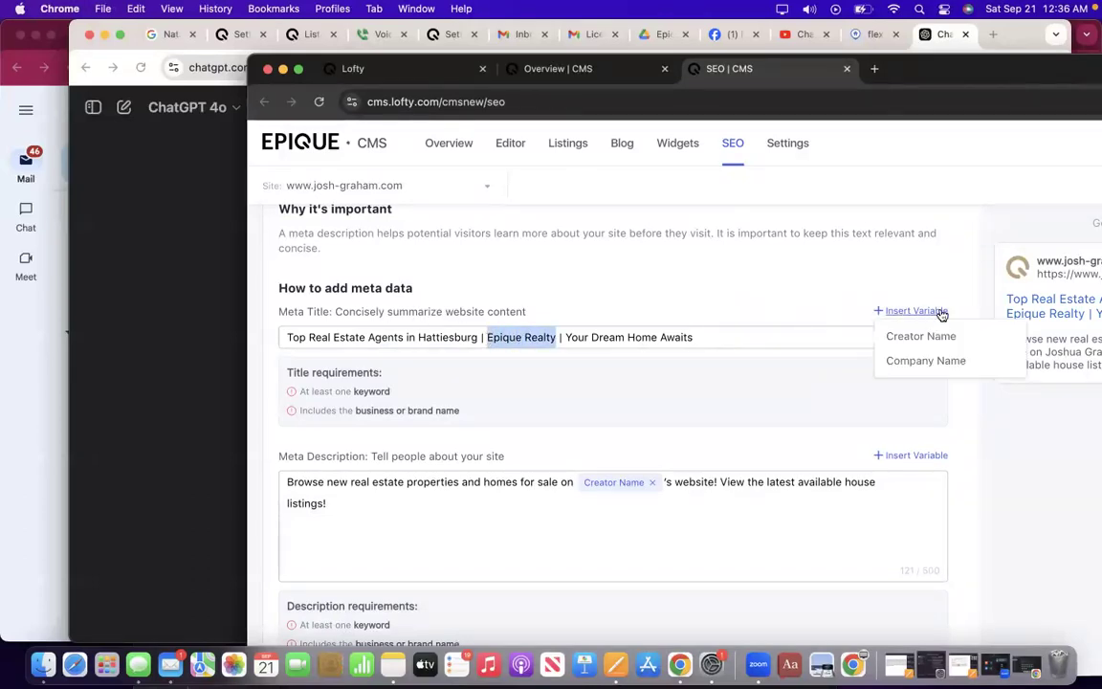
pyautogui.click(926, 362)
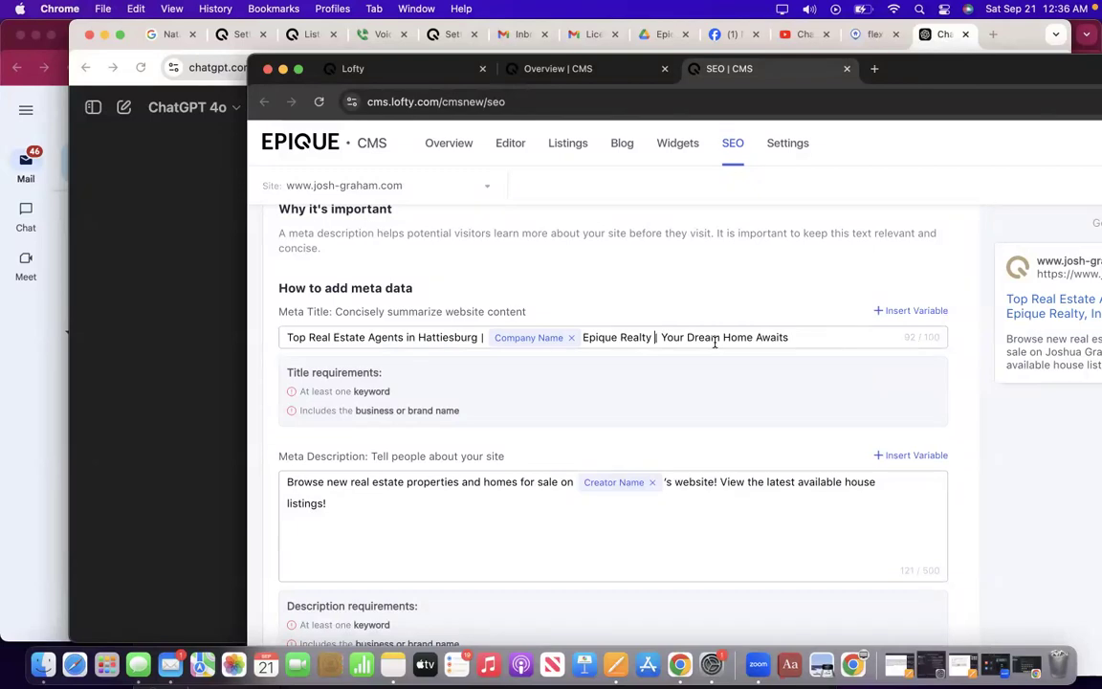
pyautogui.press('BackSpace')
pyautogui.press('BackSpace')
pyautogui.press('BackSpace')
pyautogui.press('BackSpace')
pyautogui.press('BackSpace')
pyautogui.press('BackSpace')
pyautogui.press('BackSpace')
pyautogui.press('BackSpace')
pyautogui.press('BackSpace')
pyautogui.press('BackSpace')
pyautogui.press('BackSpace')
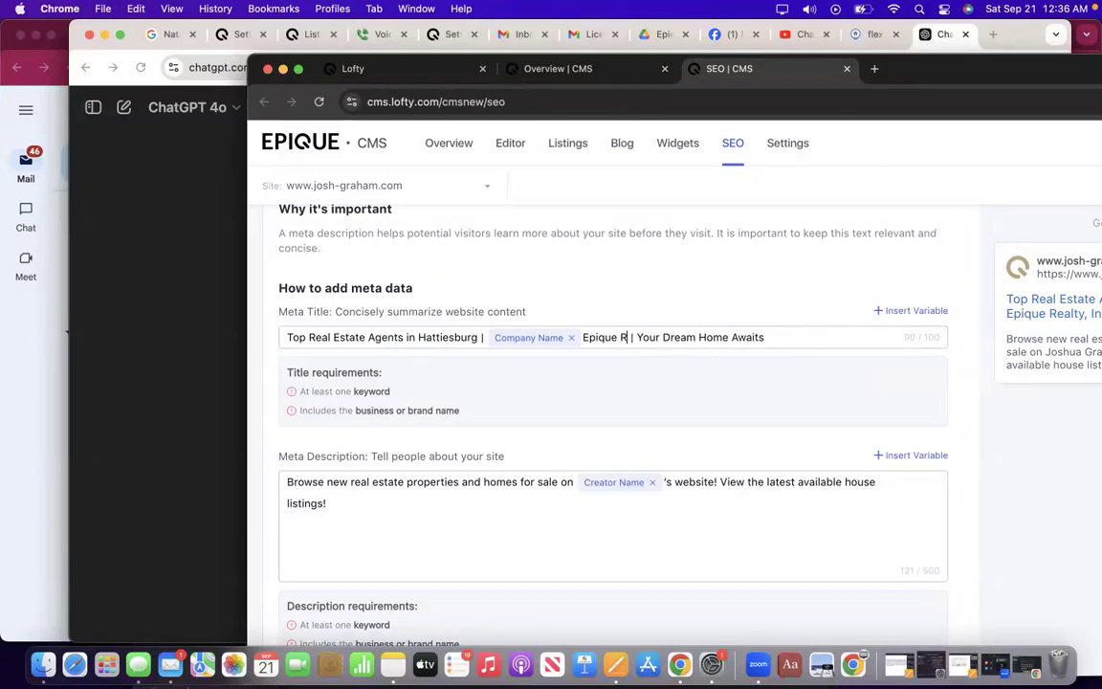
pyautogui.press('BackSpace')
pyautogui.press('BackSpace')
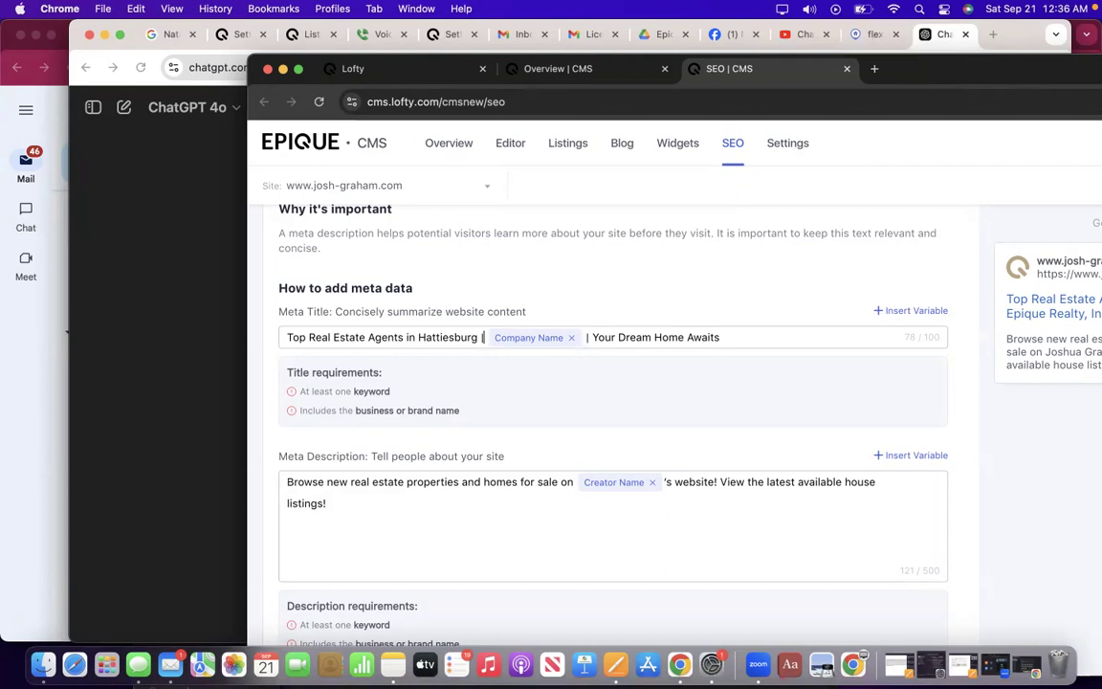
# Add the agent's name before the Company Name variable and check the Google preview.
pyautogui.write('Joshua Grah')
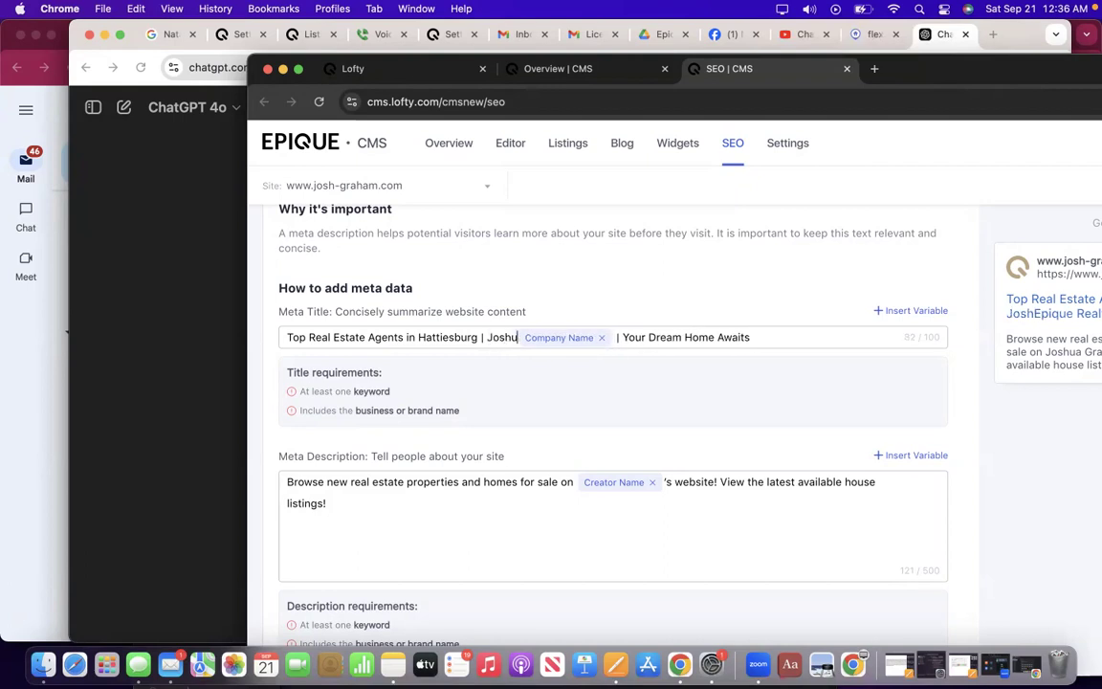
pyautogui.write('am')
pyautogui.press('BackSpace')
pyautogui.press('BackSpace')
pyautogui.press('BackSpace')
pyautogui.write('aham,')
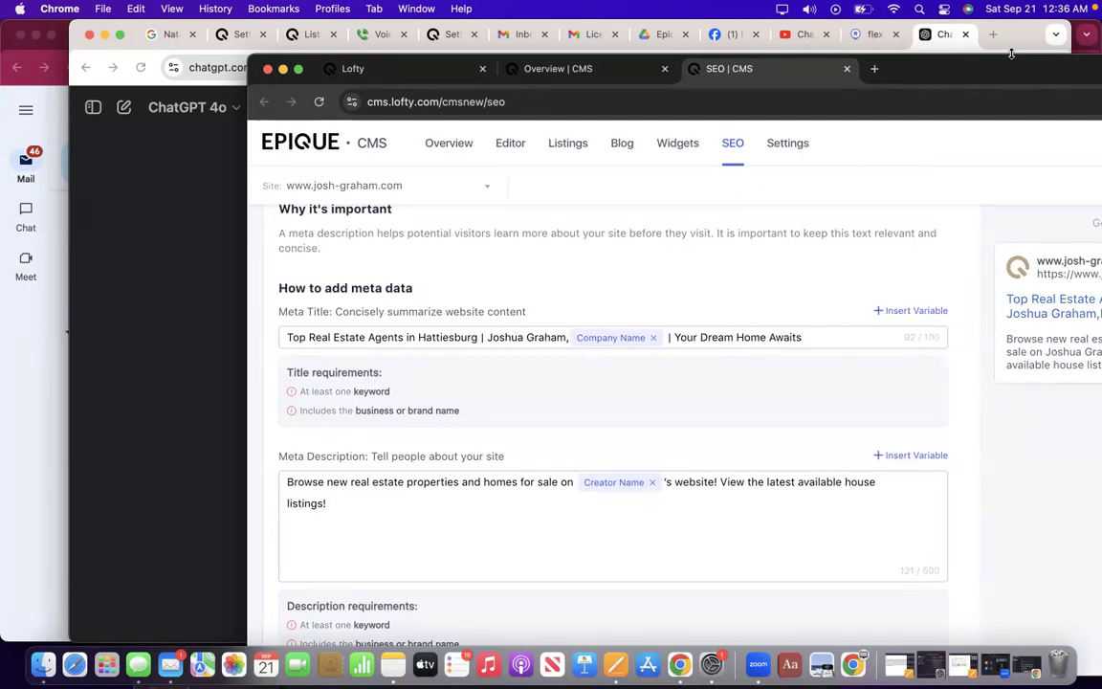
pyautogui.moveTo(1021, 86); pyautogui.dragTo(766, 69)
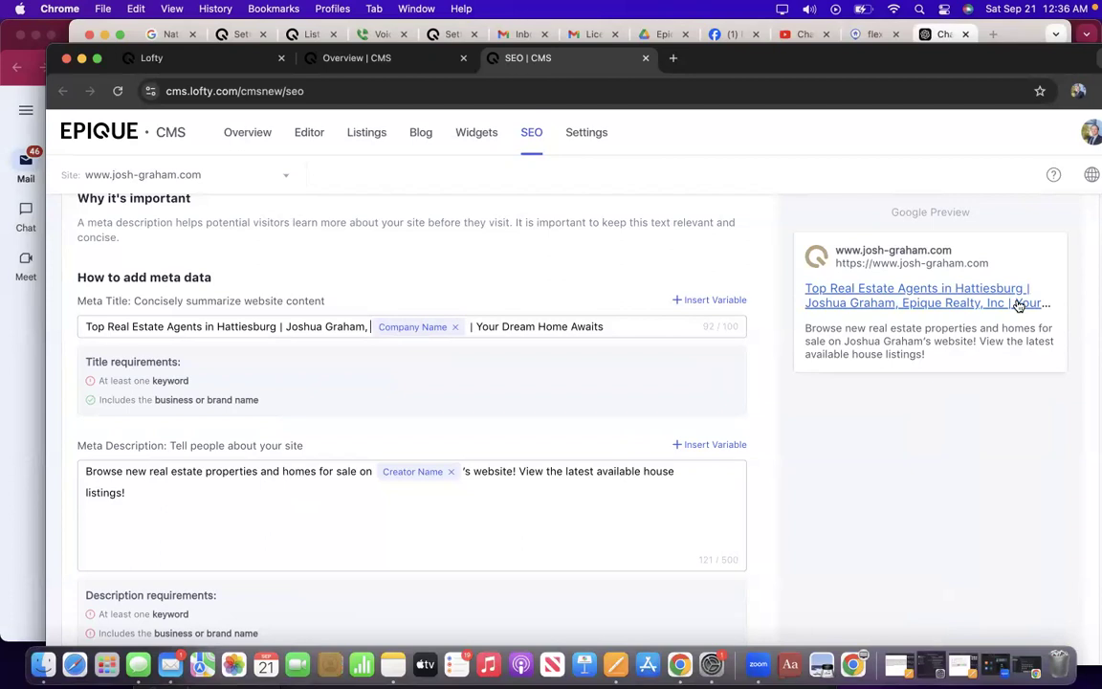
pyautogui.scroll(-3, 637, 396)
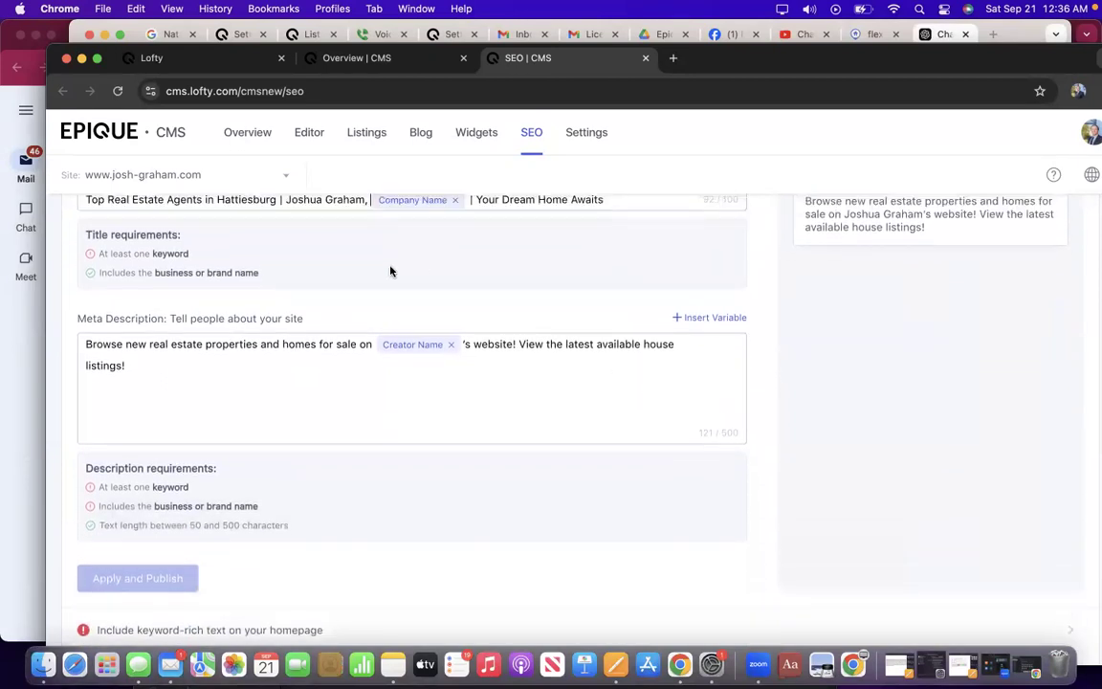
pyautogui.scroll(2, 389, 271)
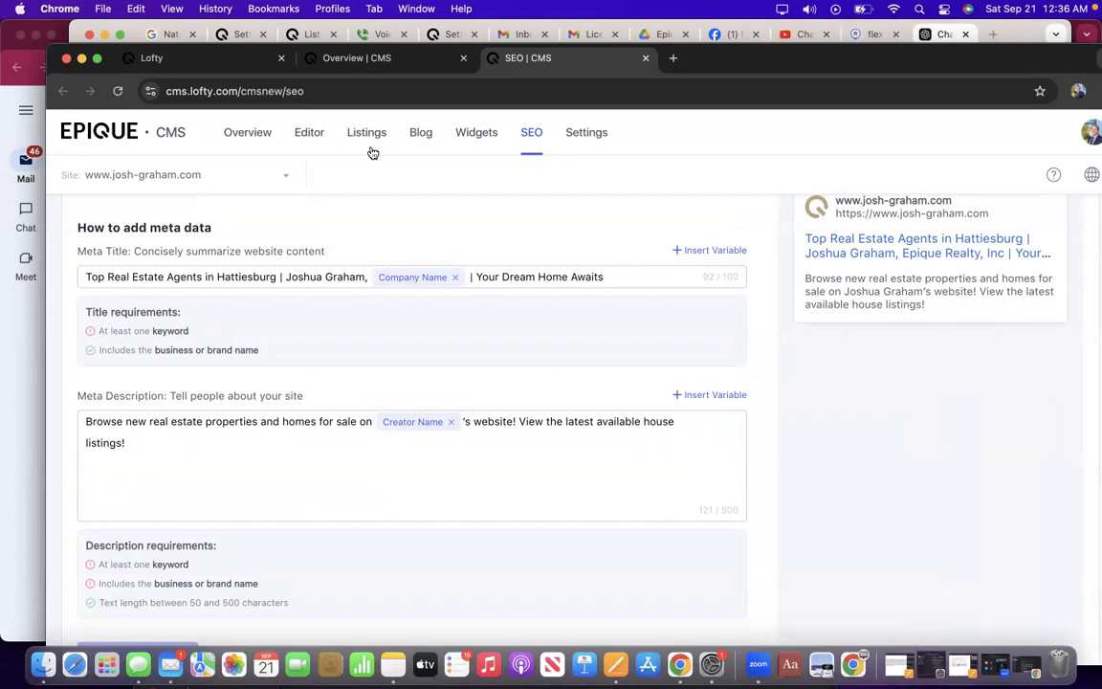
pyautogui.scroll(5, 287, 246)
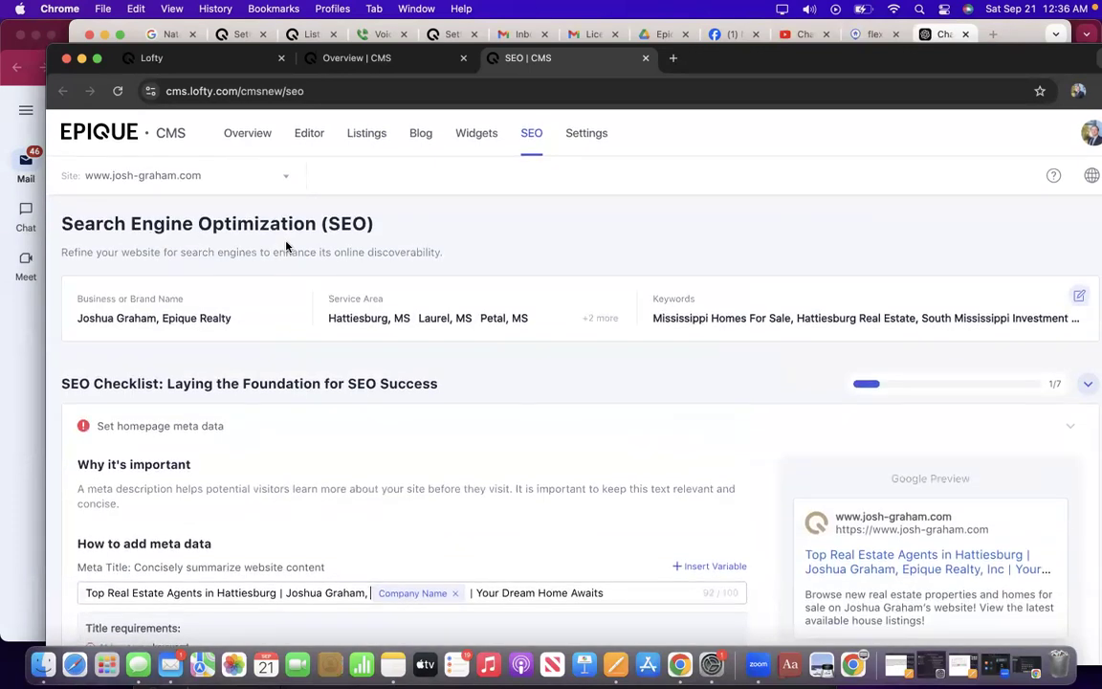
pyautogui.scroll(-2, 287, 246)
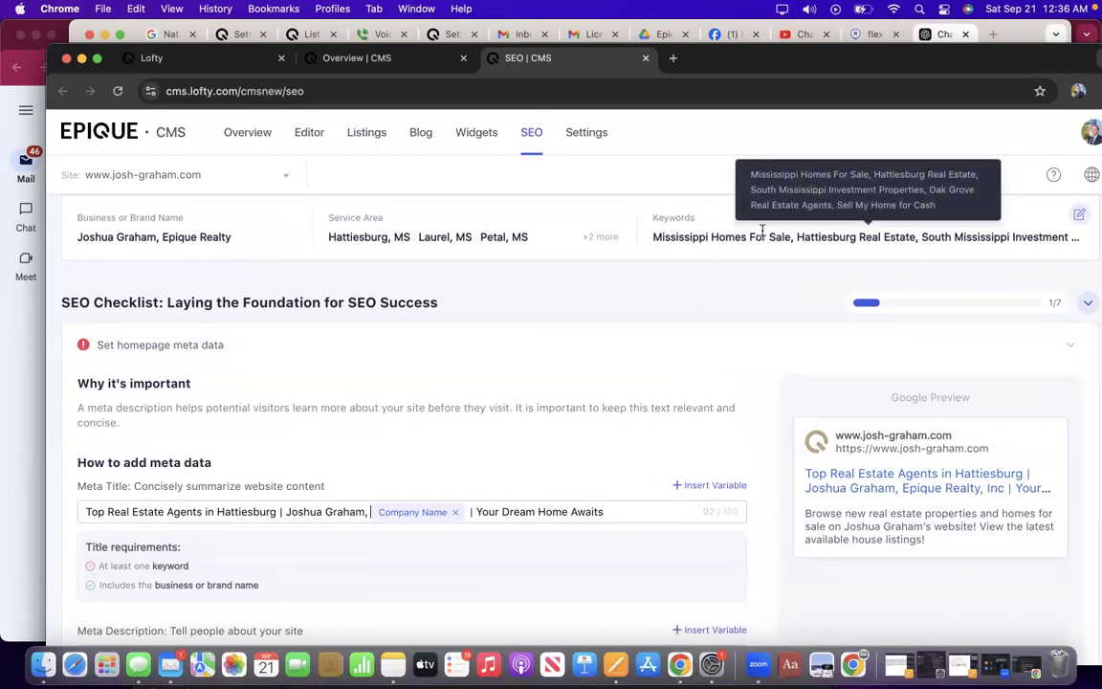
# Replace the 'Oak Grove Real Estate Agents' keyword with 'Top Real Estate Agents In Hattiesburg'.
pyautogui.click(1080, 215)
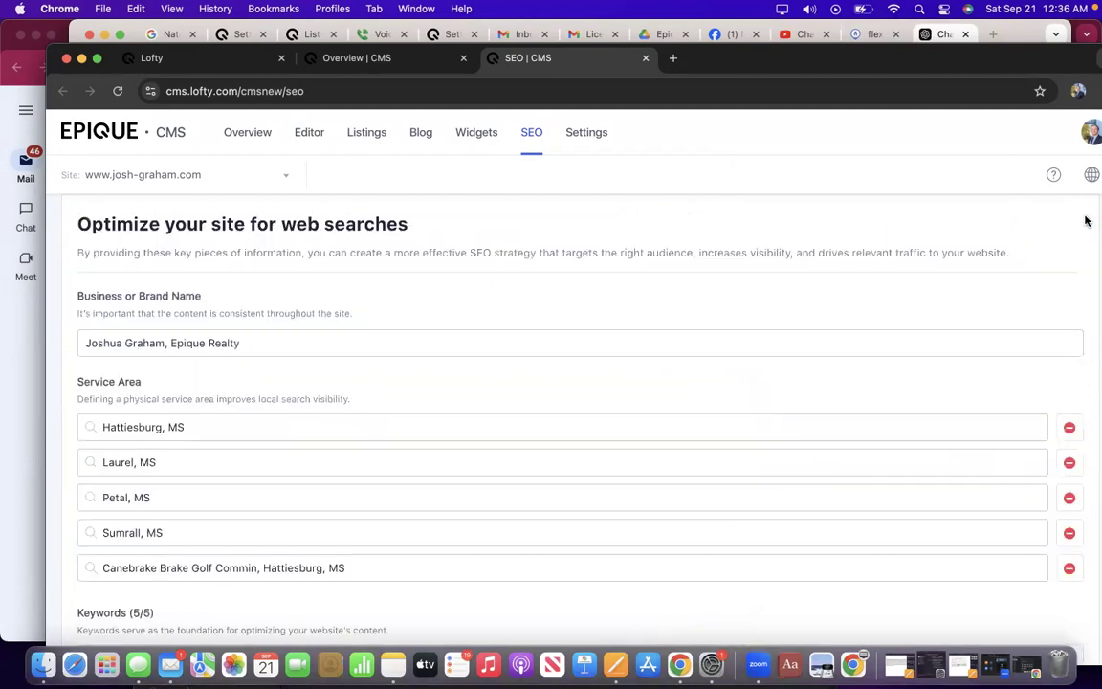
pyautogui.scroll(-6, 275, 352)
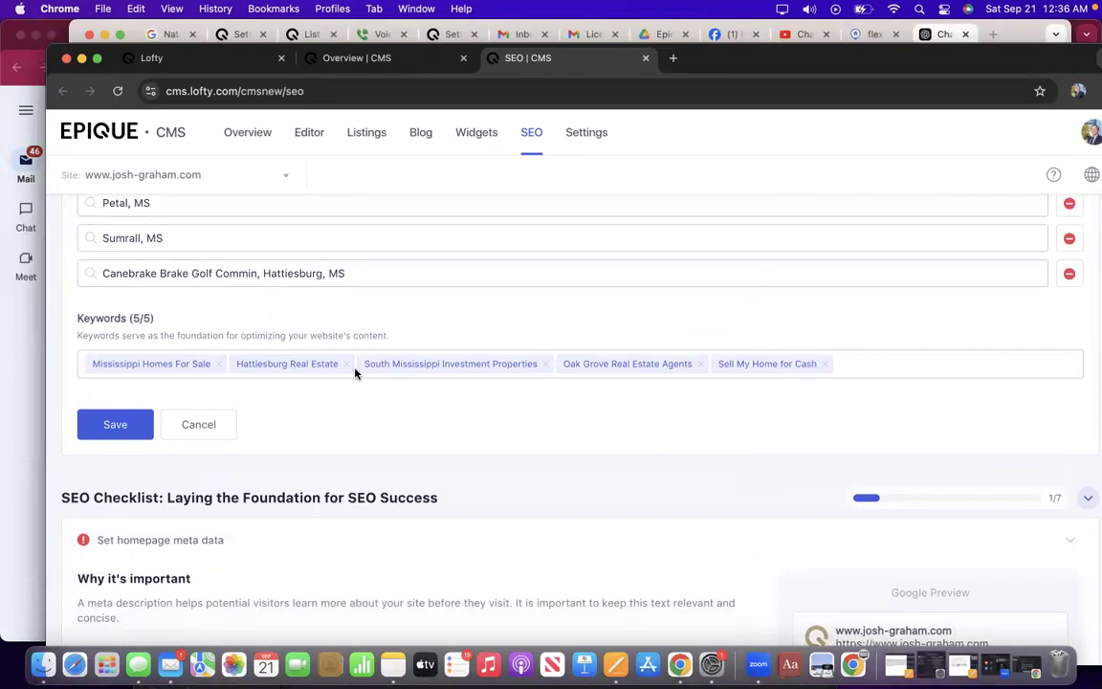
pyautogui.click(699, 367)
pyautogui.write('Top')
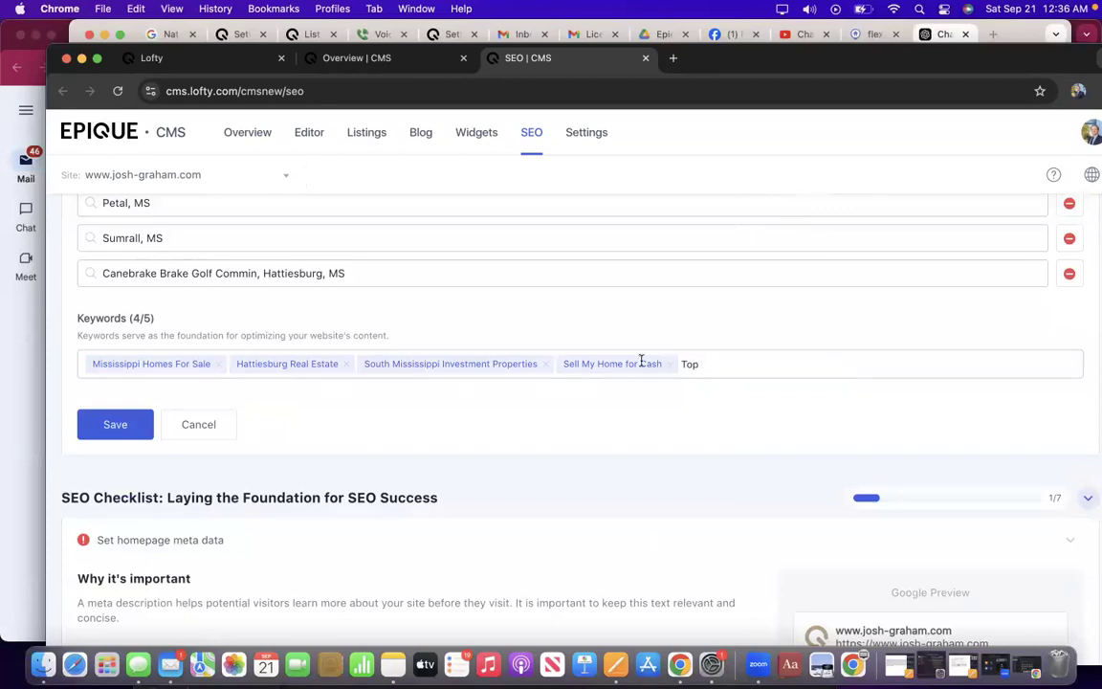
pyautogui.scroll(-5, 639, 359)
pyautogui.scroll(6, 611, 277)
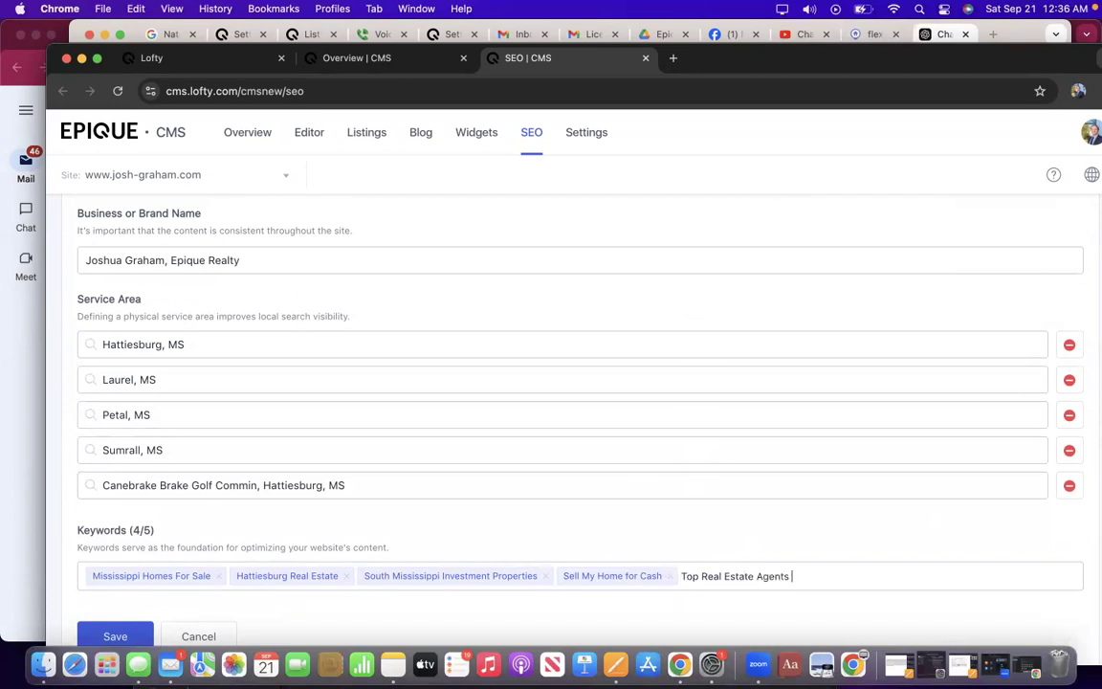
pyautogui.write('esburg')
pyautogui.press('Return')
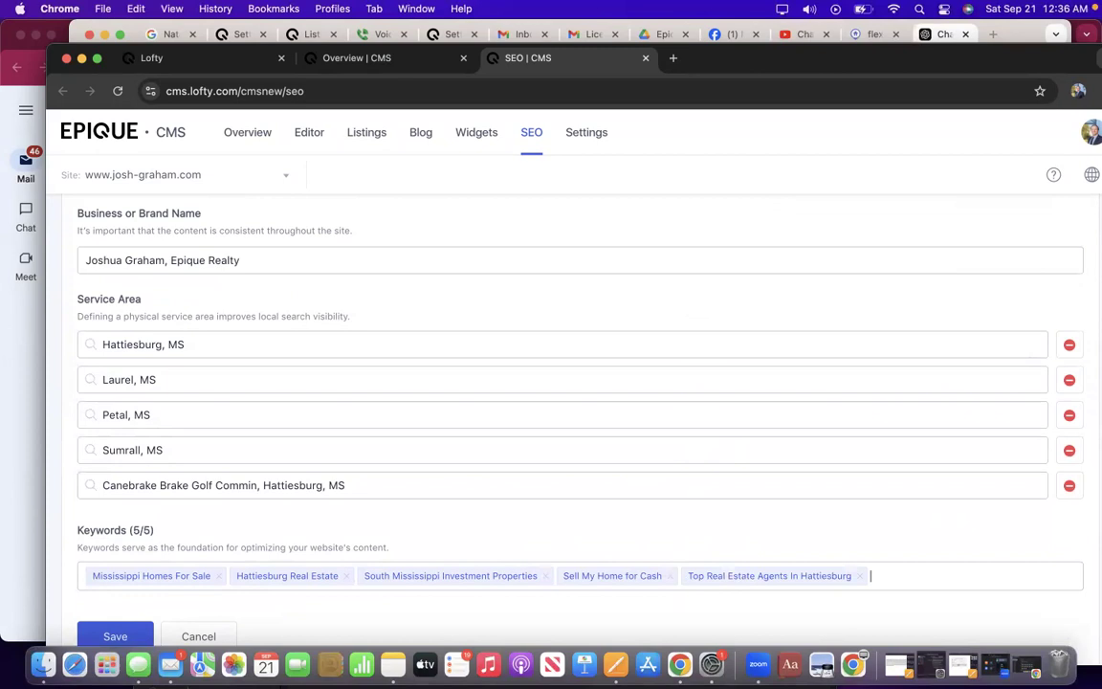
# Save the updated keywords and SEO details.
pyautogui.scroll(-10, 682, 266)
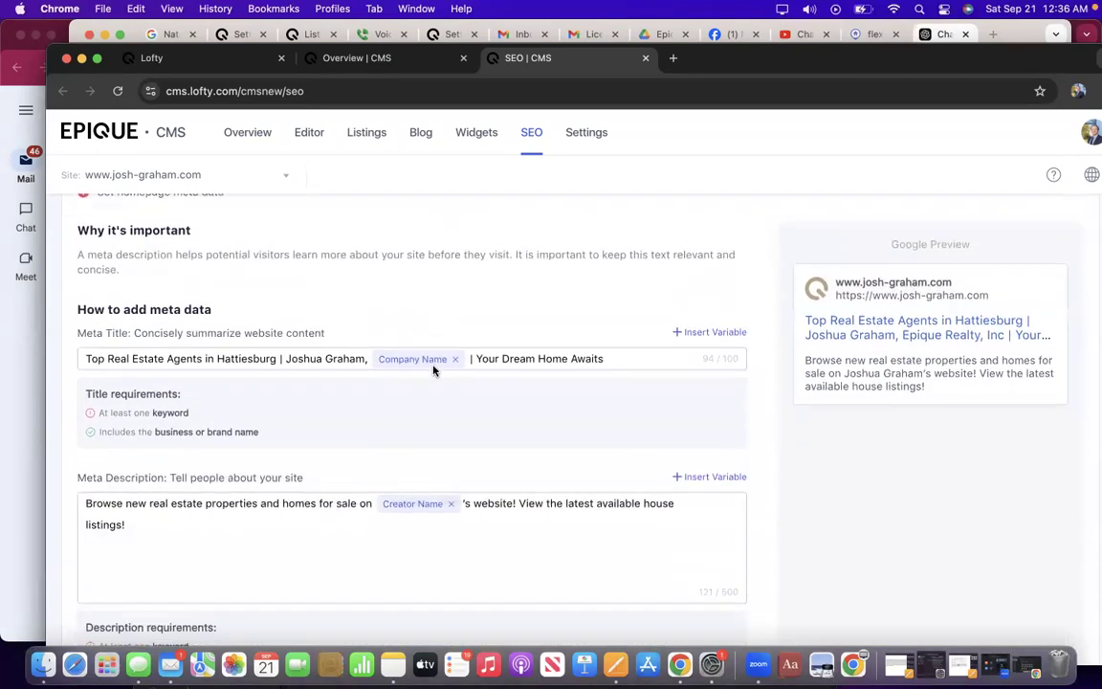
pyautogui.click(607, 264)
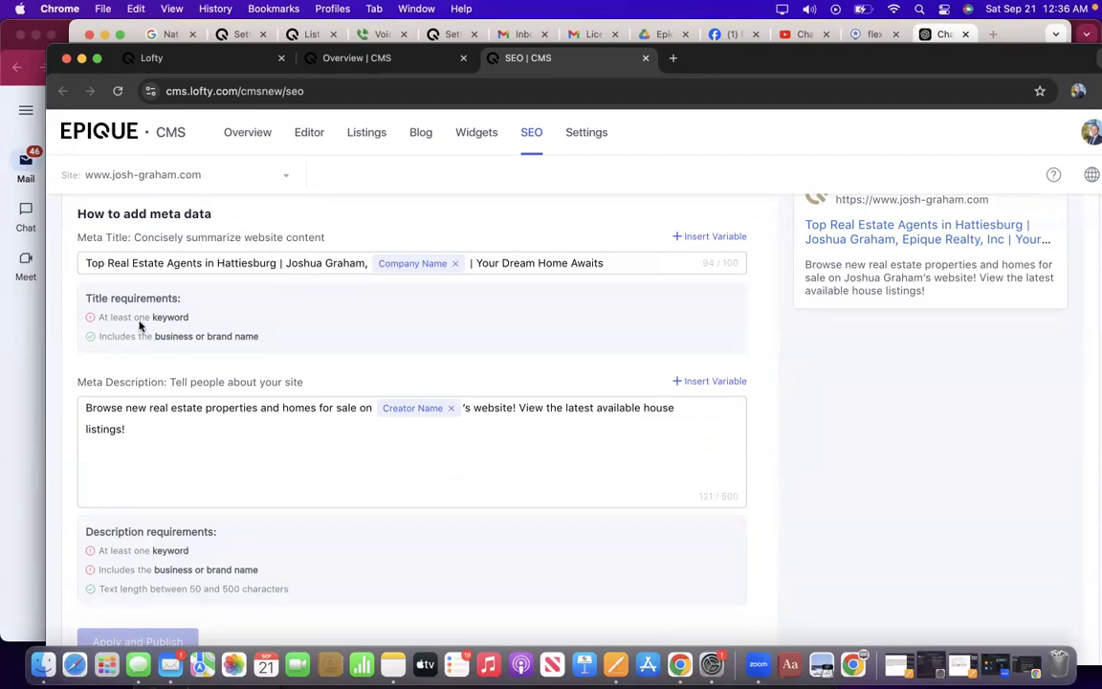
pyautogui.scroll(5, 174, 300)
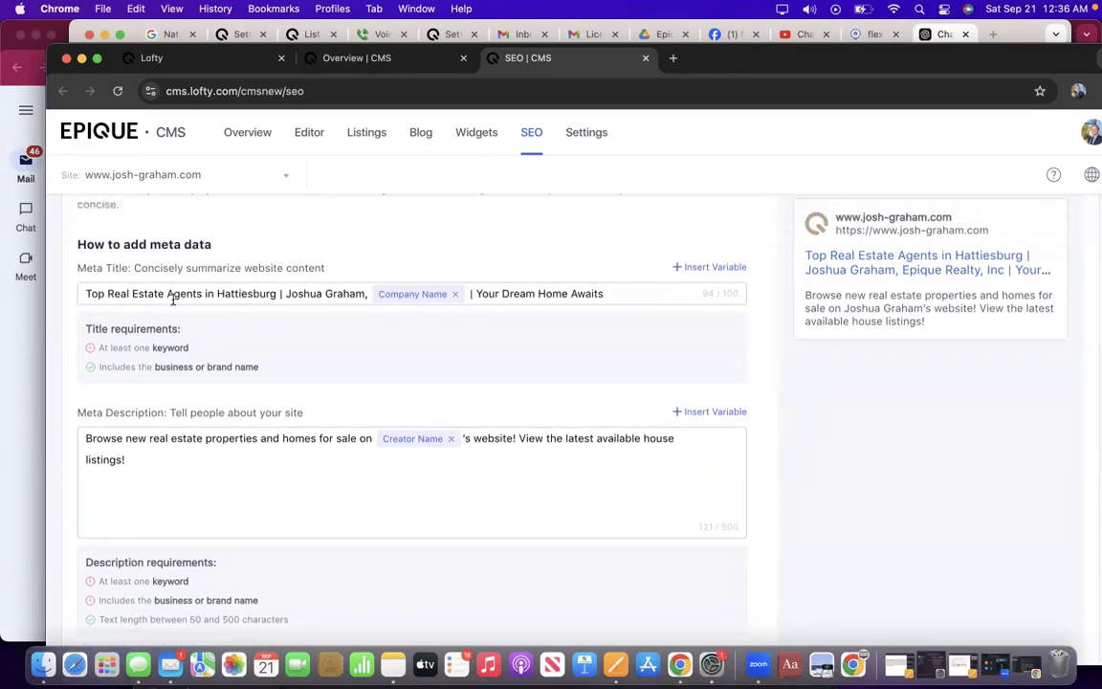
pyautogui.scroll(2, 173, 304)
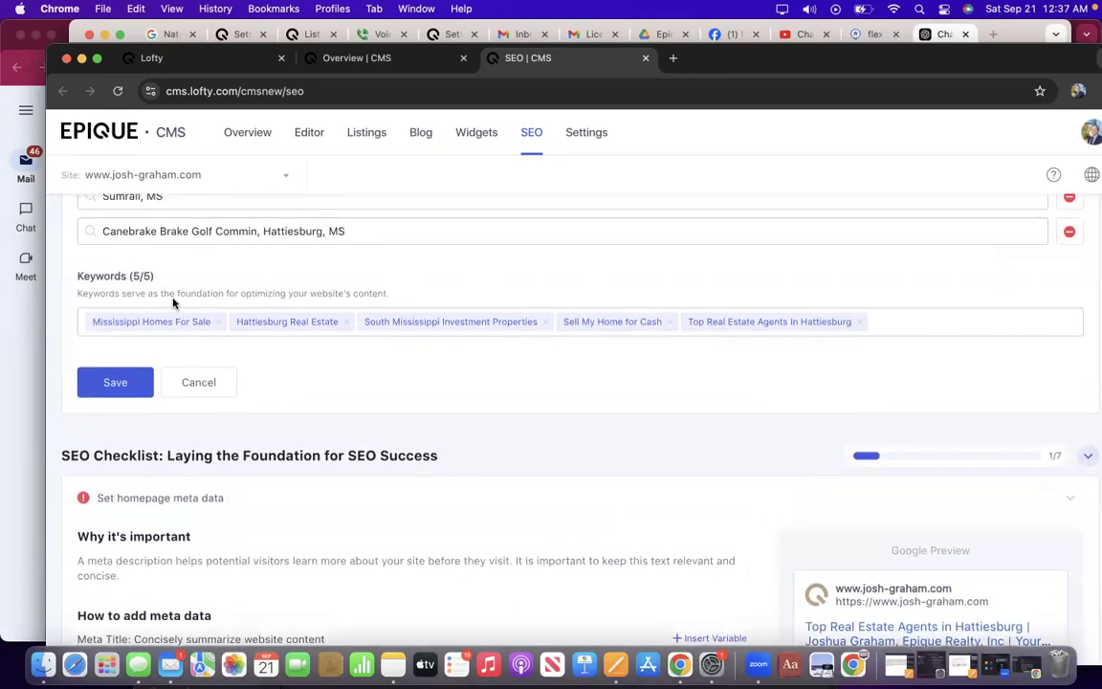
pyautogui.scroll(-1, 173, 303)
pyautogui.click(136, 352)
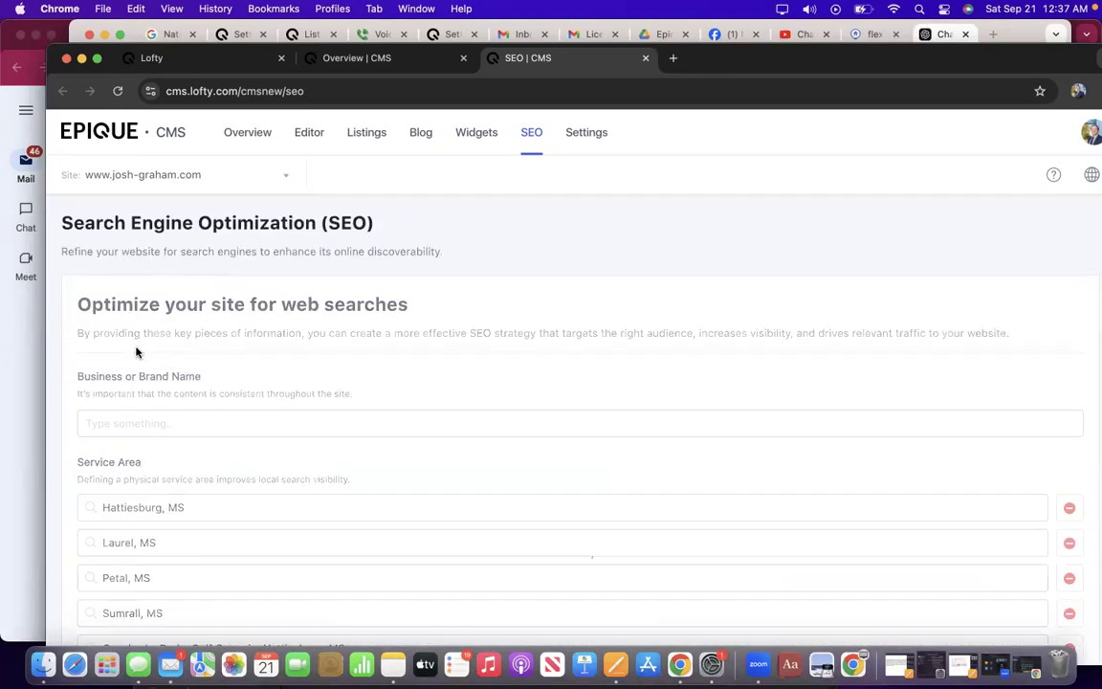
pyautogui.scroll(-2, 243, 423)
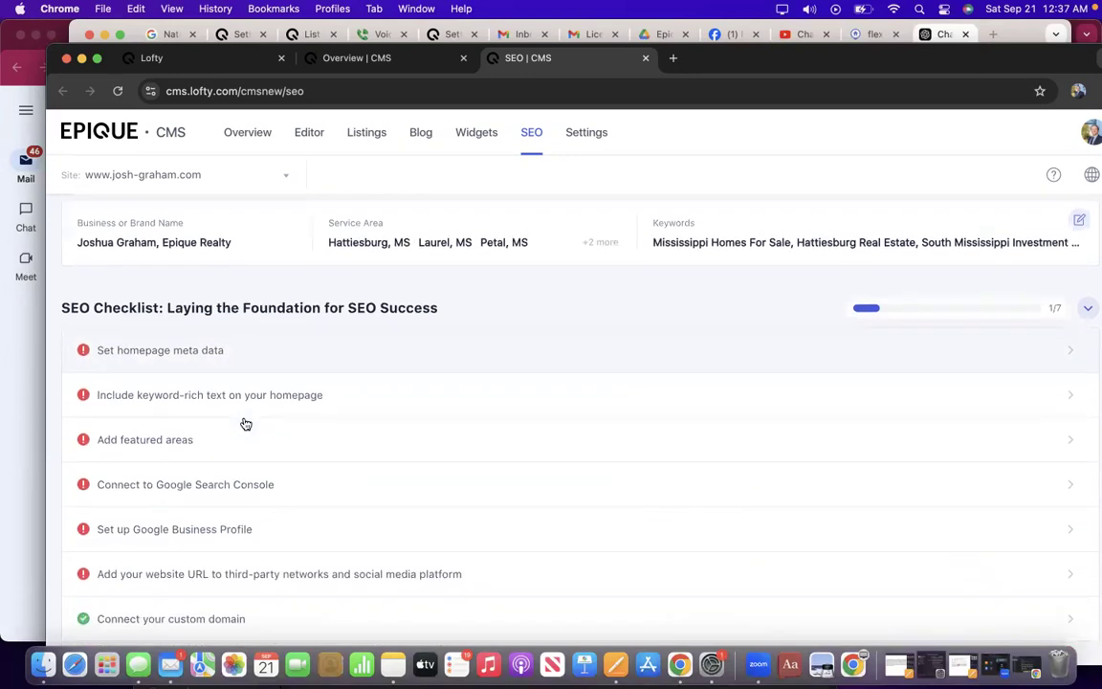
# Clear the homepage Meta Title and paste in the ChatGPT title.
pyautogui.click(190, 361)
pyautogui.scroll(-2, 201, 402)
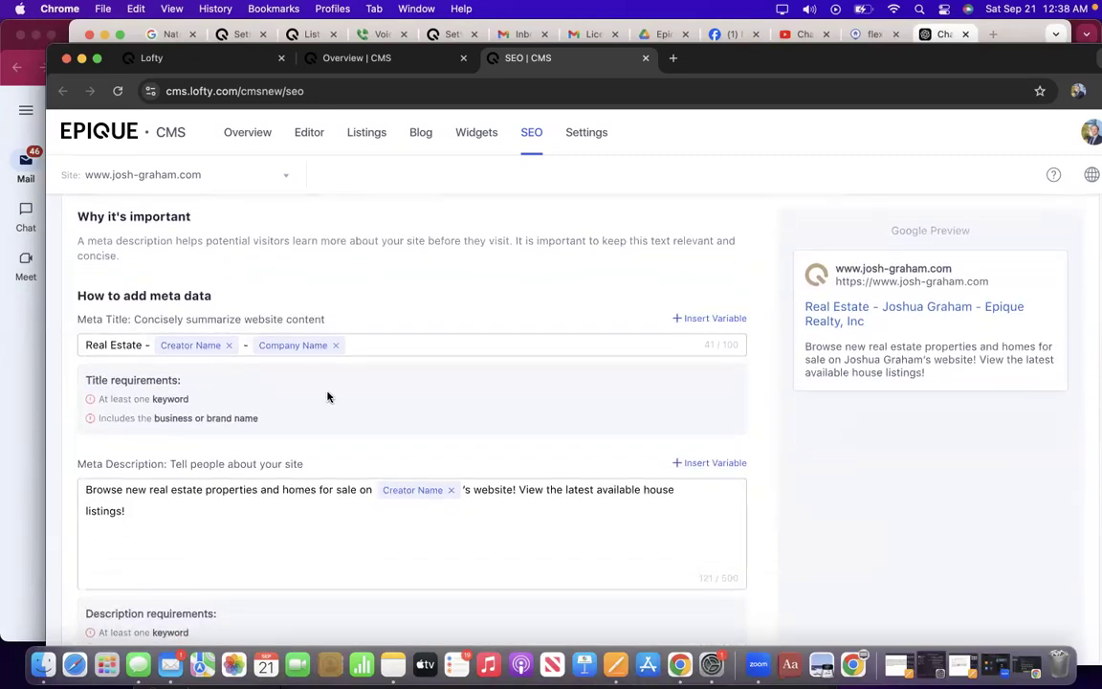
pyautogui.click(373, 345)
pyautogui.press('BackSpace')
pyautogui.press('BackSpace')
pyautogui.press('BackSpace')
pyautogui.press('BackSpace')
pyautogui.press('BackSpace')
pyautogui.press('BackSpace')
pyautogui.press('BackSpace')
pyautogui.press('BackSpace')
pyautogui.press('BackSpace')
pyautogui.press('BackSpace')
pyautogui.press('BackSpace')
pyautogui.press('BackSpace')
pyautogui.press('BackSpace')
pyautogui.press('BackSpace')
pyautogui.press('BackSpace')
pyautogui.press('BackSpace')
pyautogui.press('BackSpace')
pyautogui.press('BackSpace')
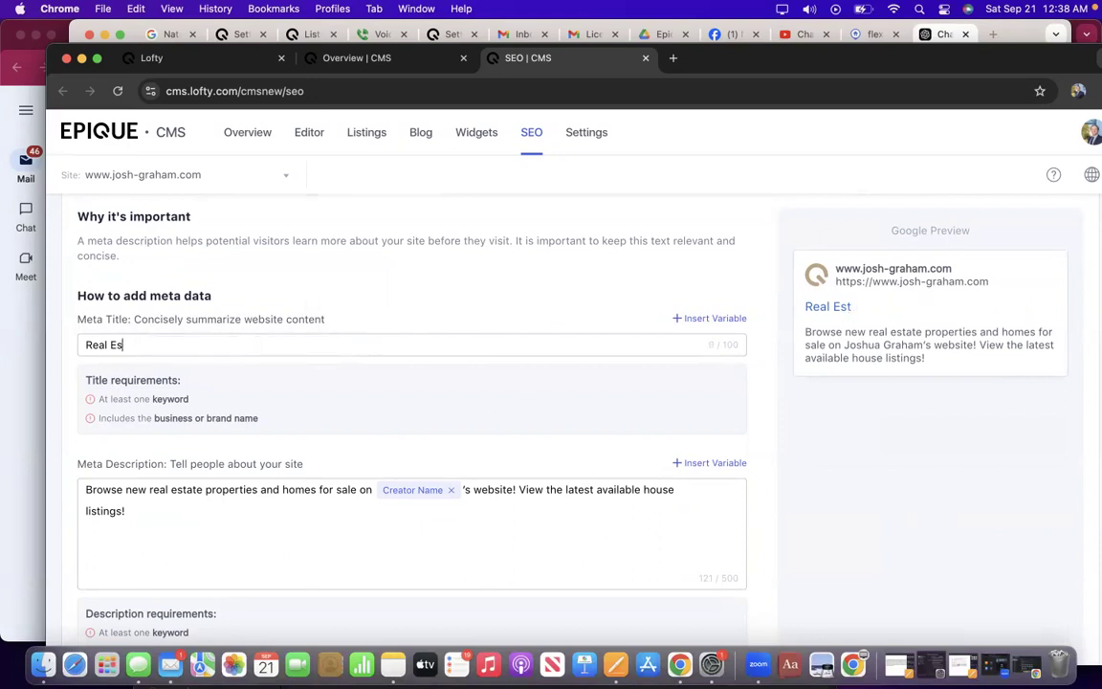
pyautogui.press('BackSpace')
pyautogui.write('Top Real Estate Agents in Hattiesburg | Epique Realty | Your Dream Home Awaits')
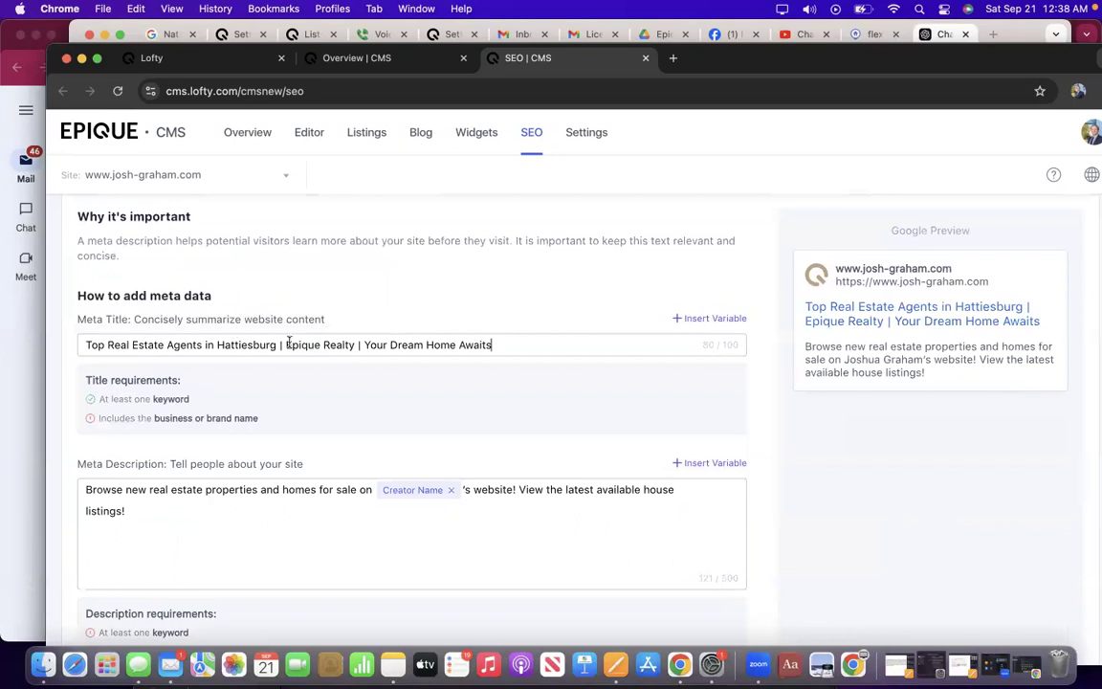
# Swap 'Epique Realty' for the Company Name variable preceded by the agent's name.
pyautogui.moveTo(359, 346); pyautogui.dragTo(288, 347)
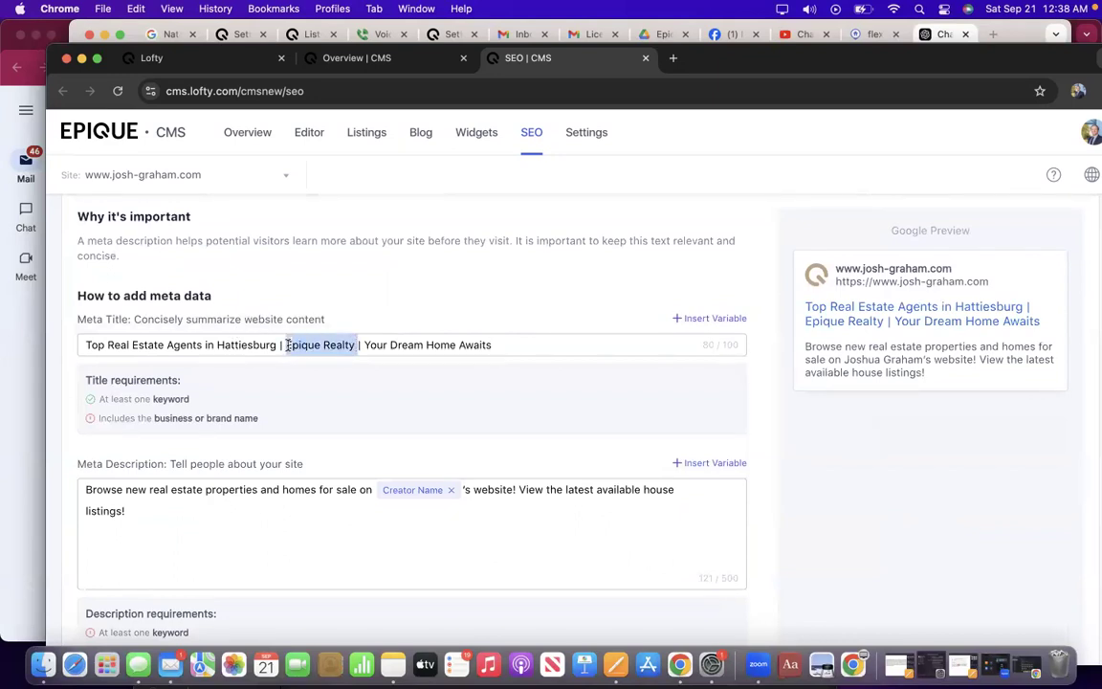
pyautogui.click(706, 318)
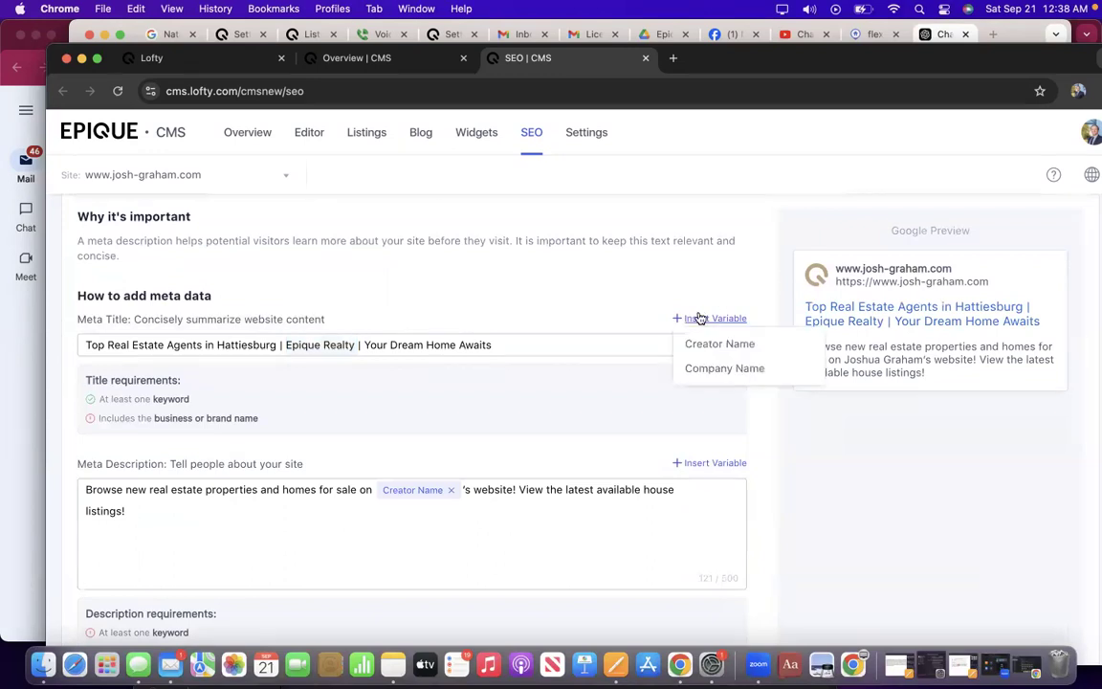
pyautogui.click(710, 370)
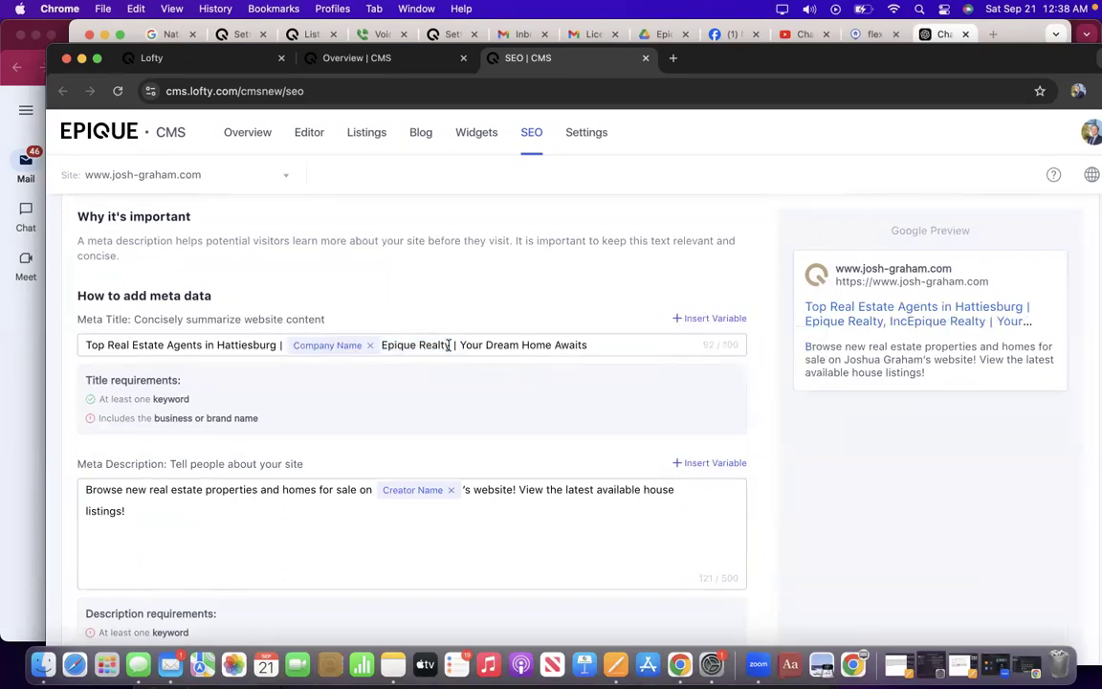
pyautogui.press('BackSpace')
pyautogui.press('BackSpace')
pyautogui.press('BackSpace')
pyautogui.press('BackSpace')
pyautogui.press('BackSpace')
pyautogui.press('BackSpace')
pyautogui.press('BackSpace')
pyautogui.press('BackSpace')
pyautogui.press('BackSpace')
pyautogui.press('BackSpace')
pyautogui.press('BackSpace')
pyautogui.press('BackSpace')
pyautogui.press('BackSpace')
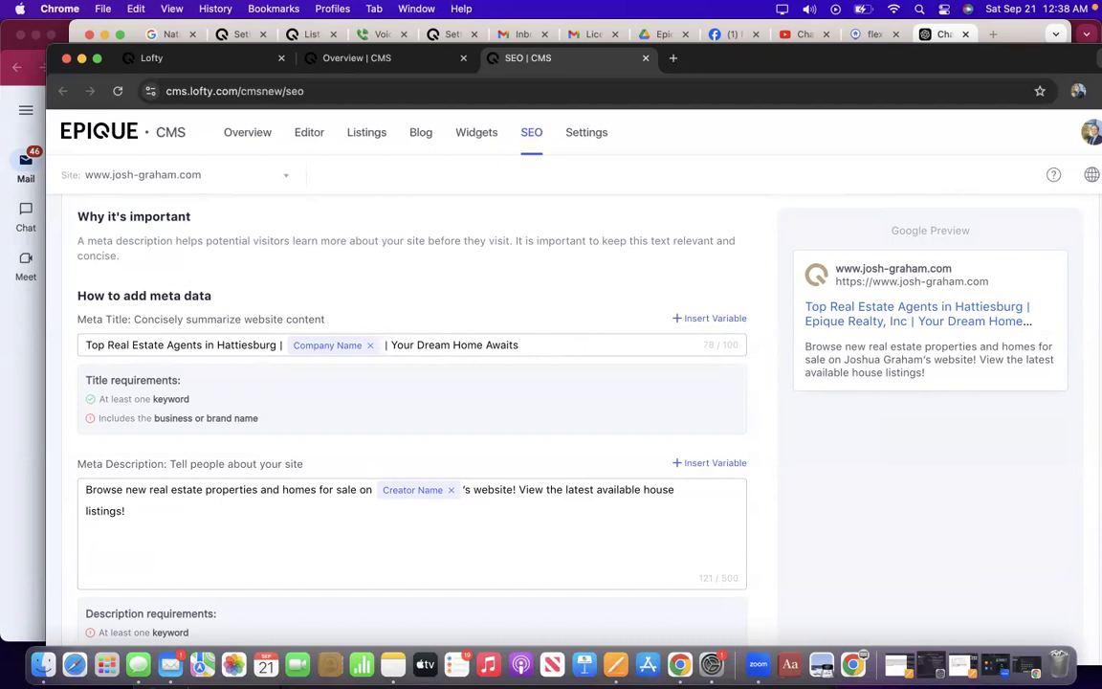
pyautogui.write('Joshua Gr')
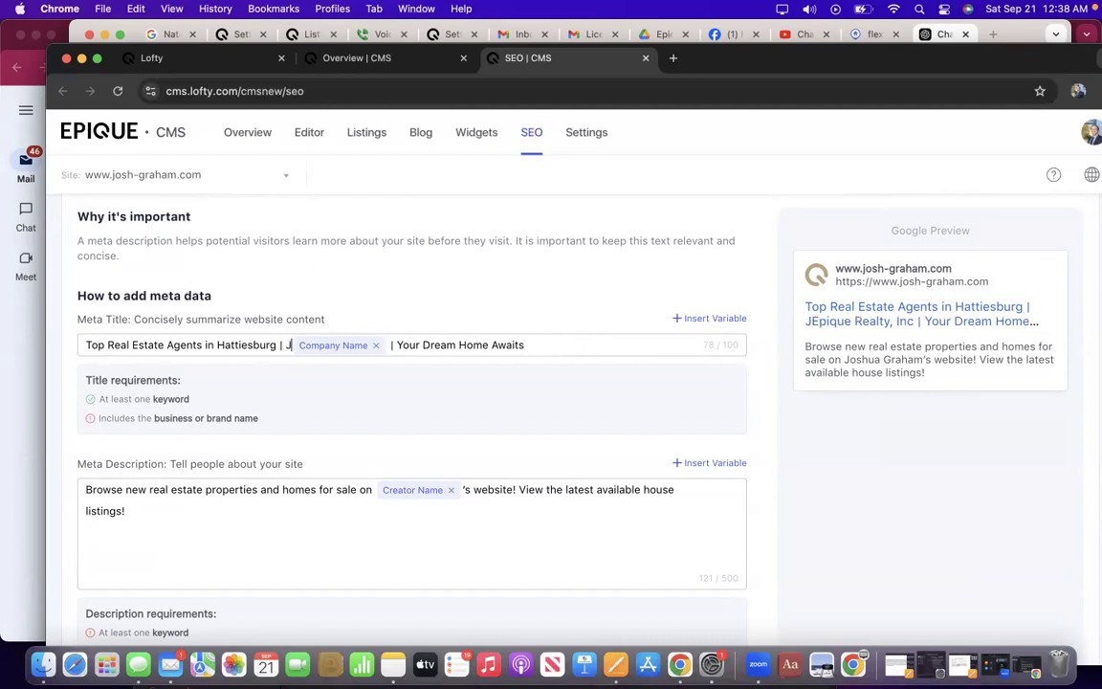
pyautogui.write('aham,')
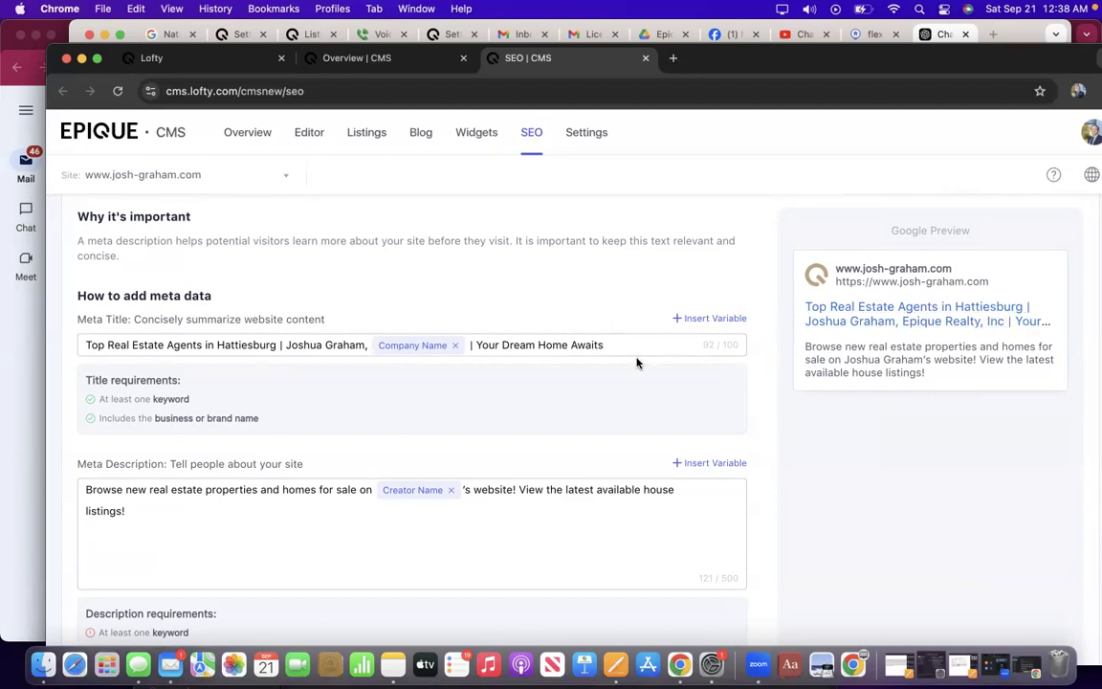
# Copy the Meta Description label, text and requirements, then switch to the ChatGPT window.
pyautogui.scroll(-3, 455, 379)
pyautogui.scroll(-3, 455, 372)
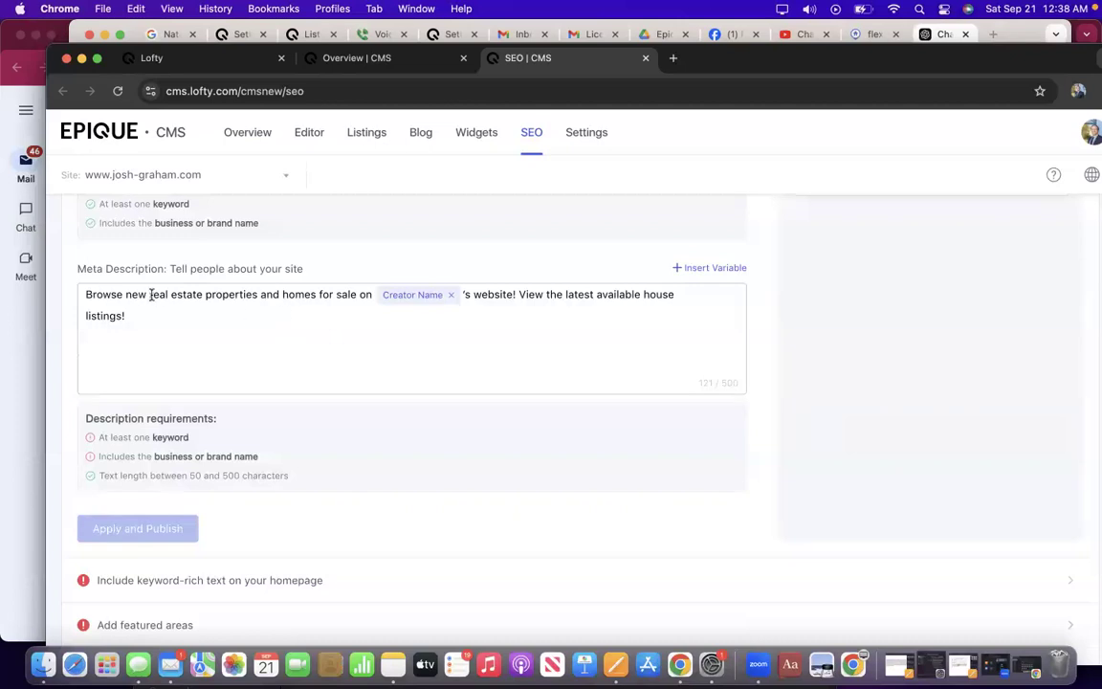
pyautogui.tripleClick(79, 272)
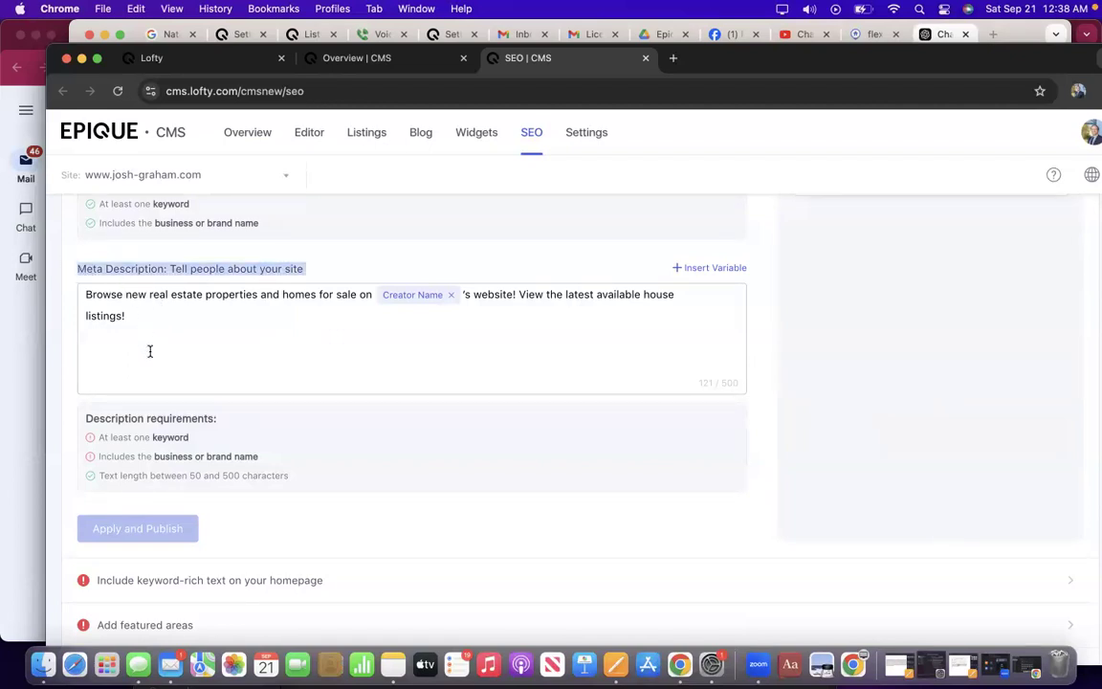
pyautogui.keyDown('shift'); pyautogui.click(250, 496); pyautogui.keyUp('shift')
pyautogui.moveTo(273, 485); pyautogui.dragTo(309, 481)
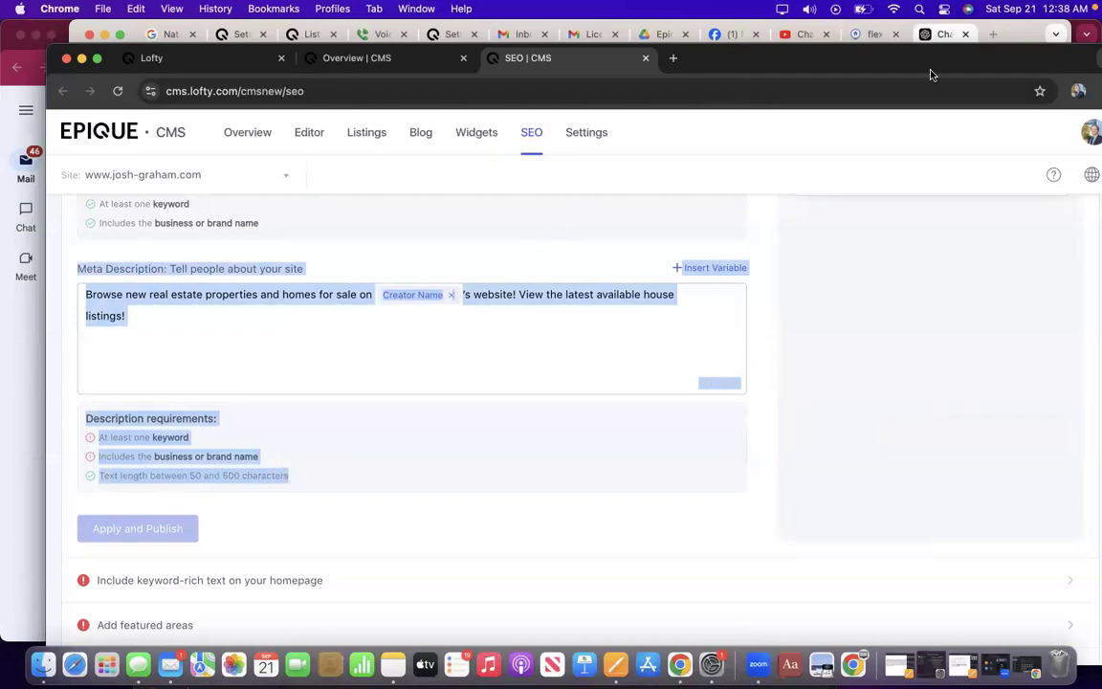
pyautogui.click(1021, 34)
# Send the meta description and its requirements to ChatGPT for optimization.
pyautogui.click(388, 597)
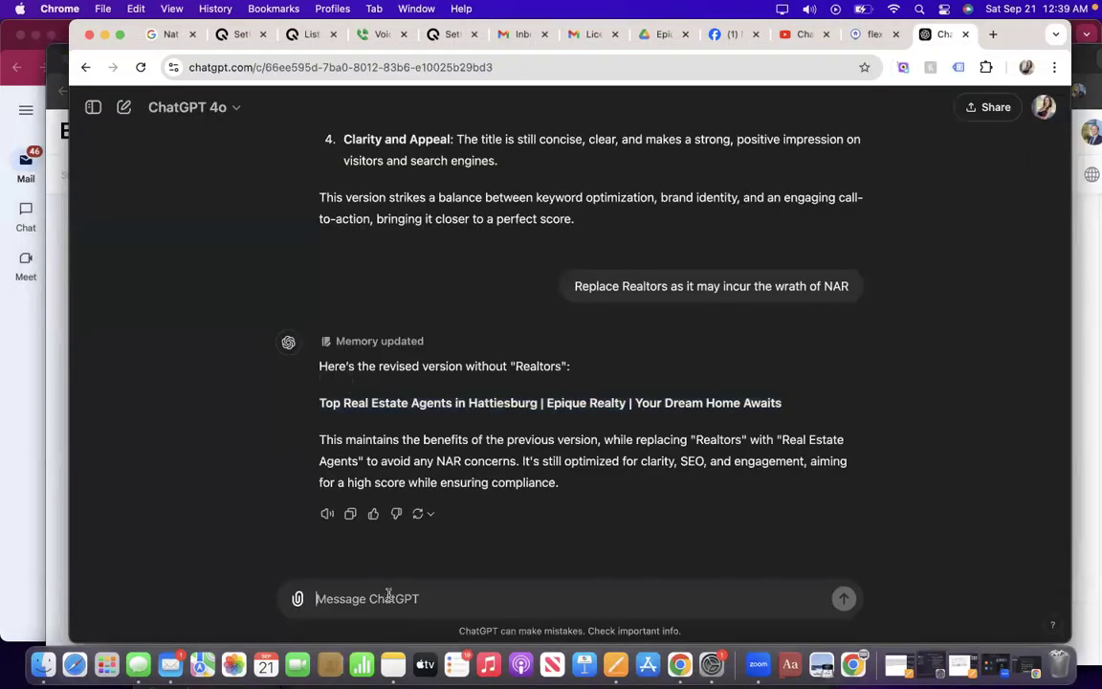
pyautogui.write("Meta Description: Tell people about your site Browse new real estate properties and homes for sale on Creator Name 's website! View the latest available house listings! 121 / 500  Insert Variable Description requirements: At least one keyword")
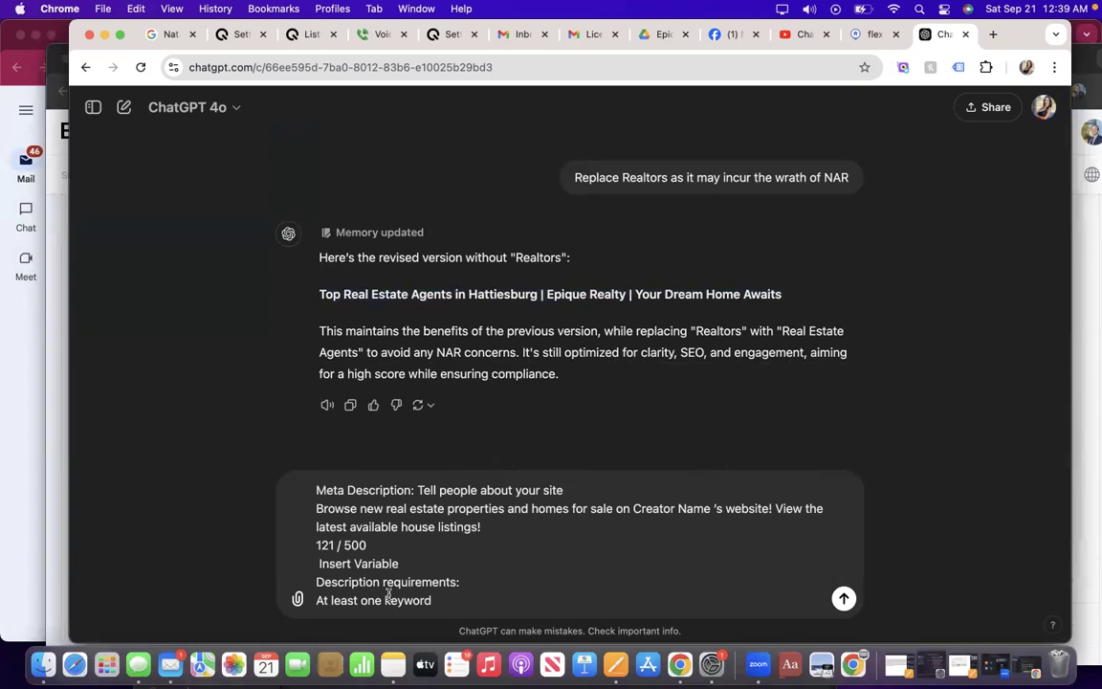
pyautogui.press('Return')
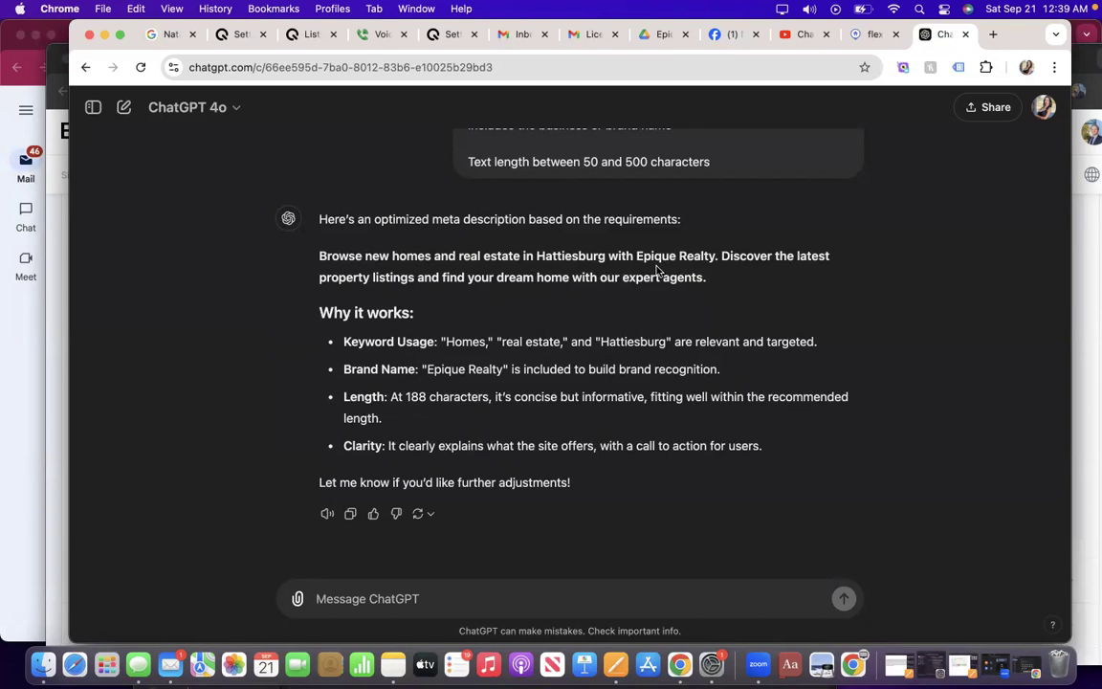
# Review the suggested description and draft a request to rate it on a 1-100 scale.
pyautogui.tripleClick(318, 256)
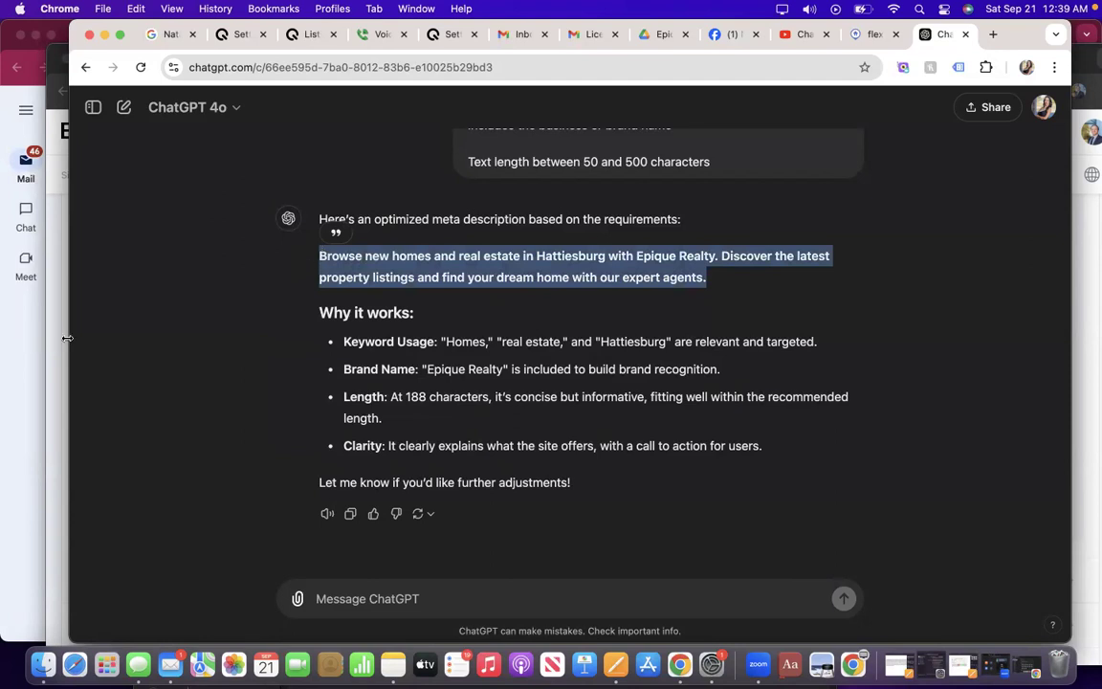
pyautogui.click(357, 588)
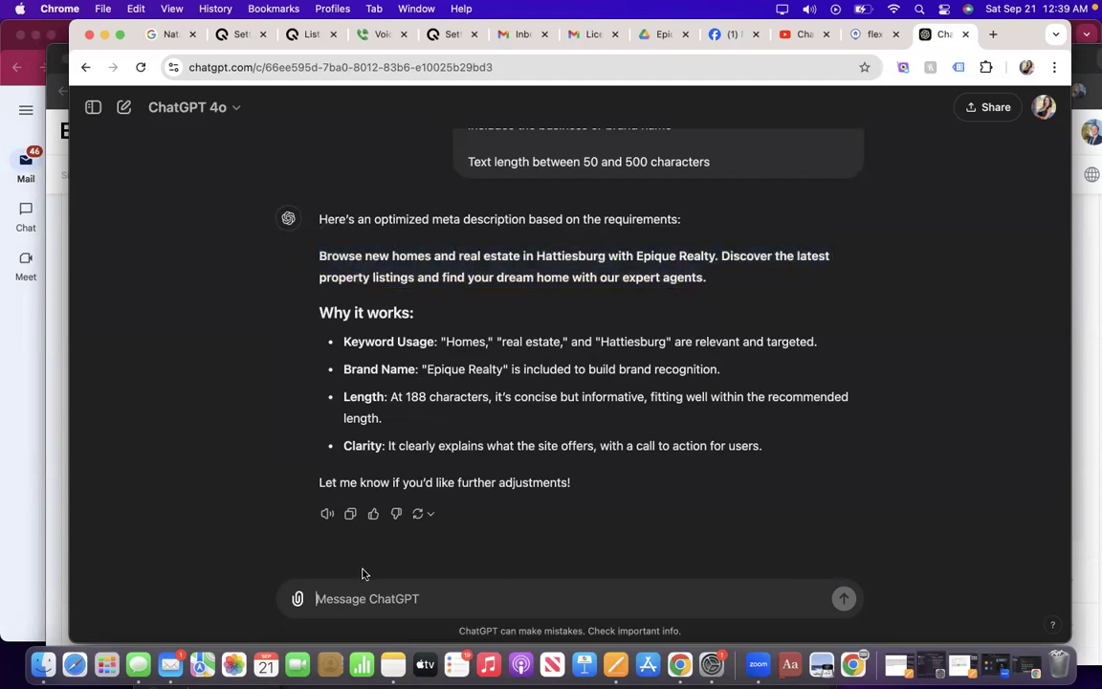
pyautogui.write('Please')
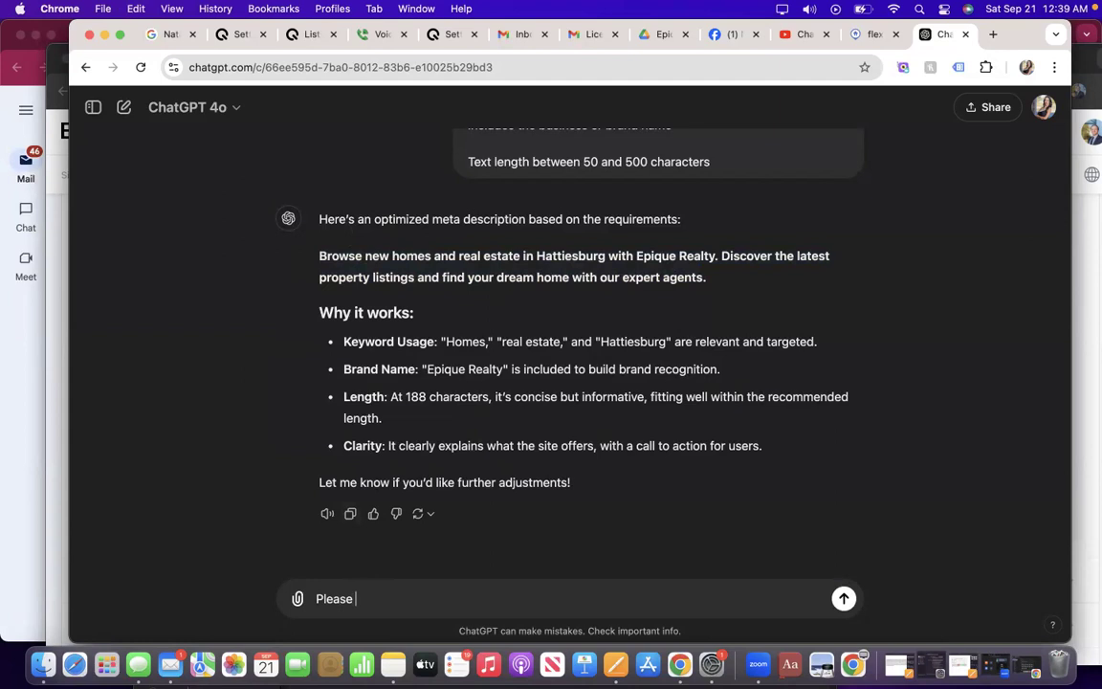
pyautogui.write(' rate this on a scale of')
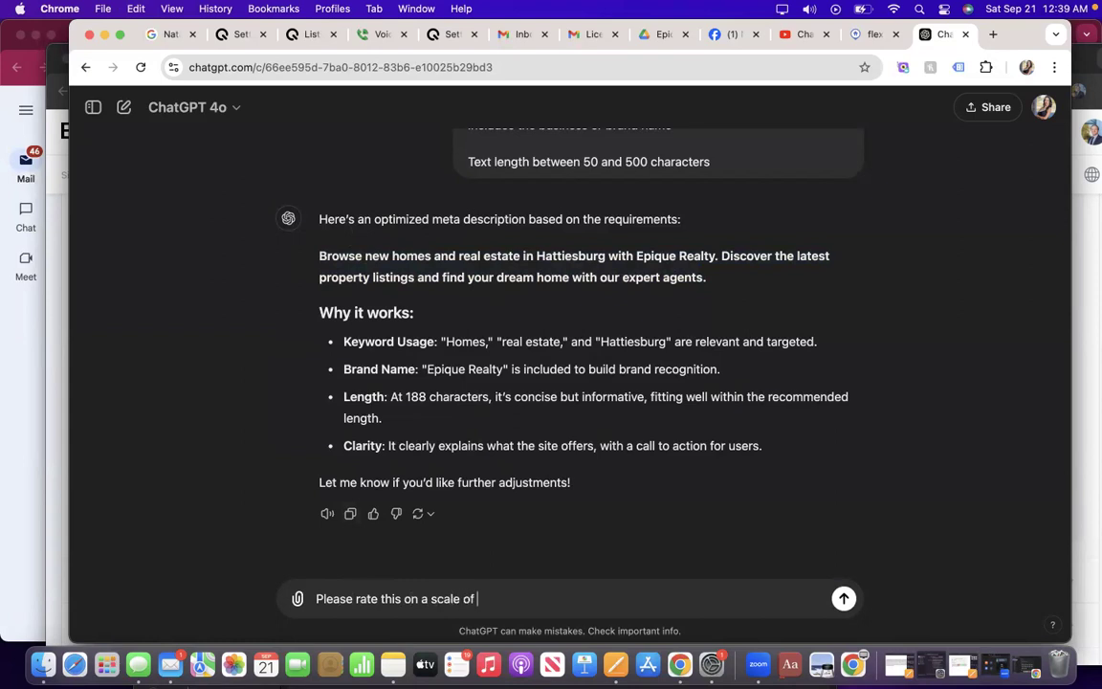
pyautogui.write(' 1-100')
pyautogui.write('. Be thoguht')
pyautogui.write('ght')
pyautogui.write('ful in you')
pyautogui.write('r respon')
pyautogui.write('se. Do not give an')
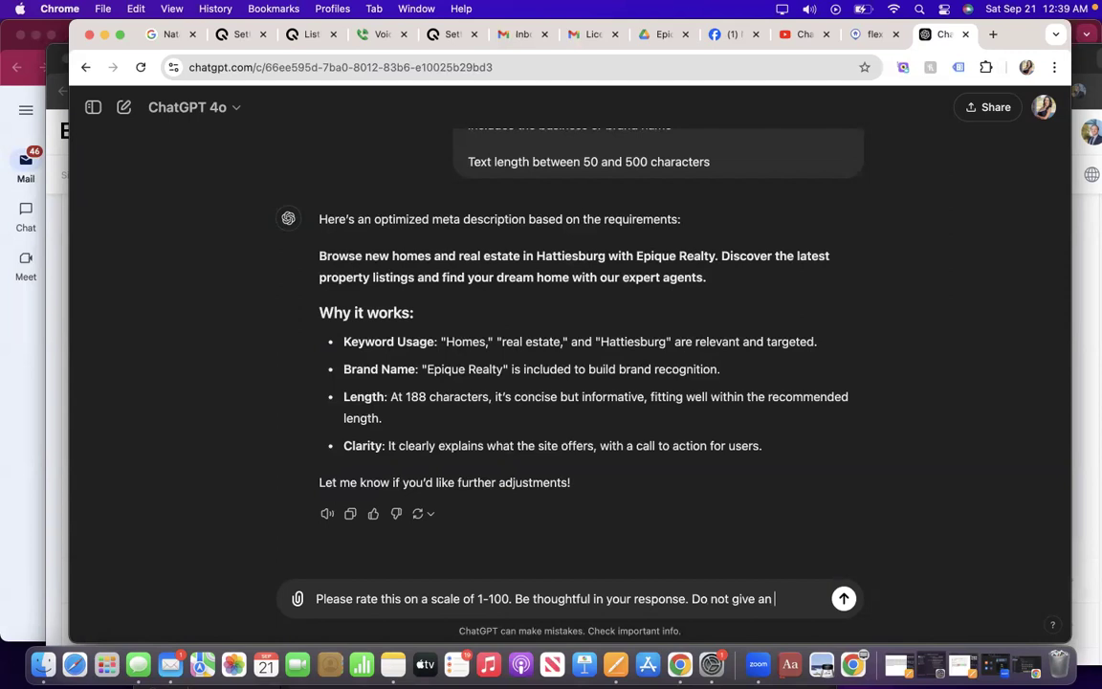
pyautogui.write(' even number.')
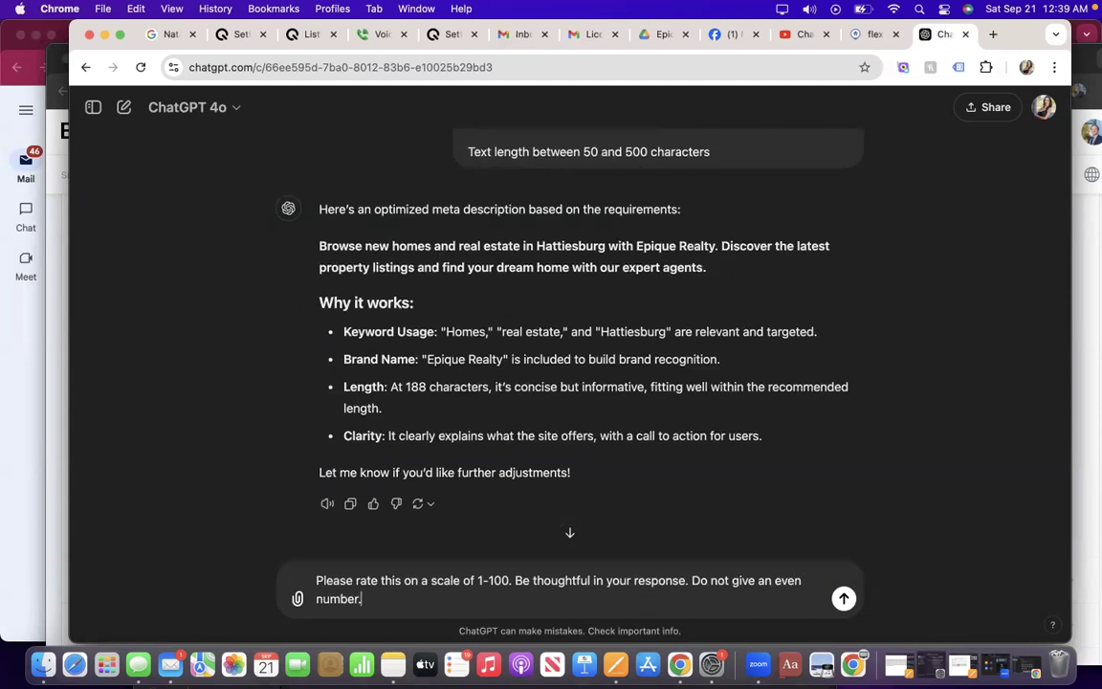
# Send the rating request, then ask ChatGPT to make the meta description better.
pyautogui.press('Return')
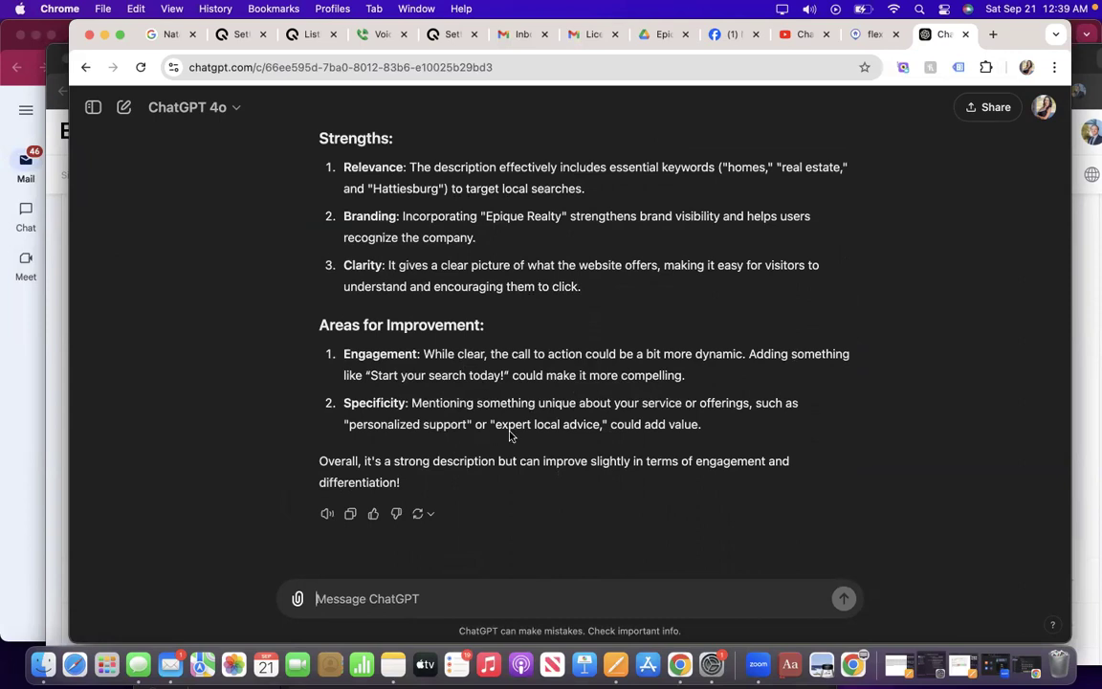
pyautogui.write('W')
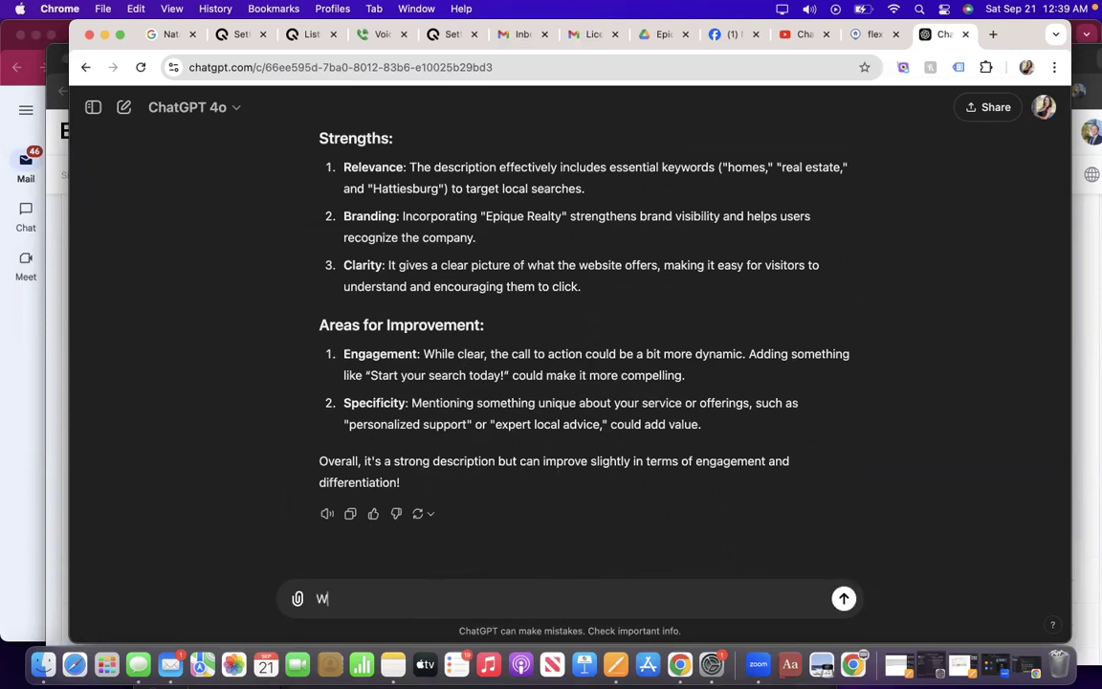
pyautogui.write('ell lets make it better')
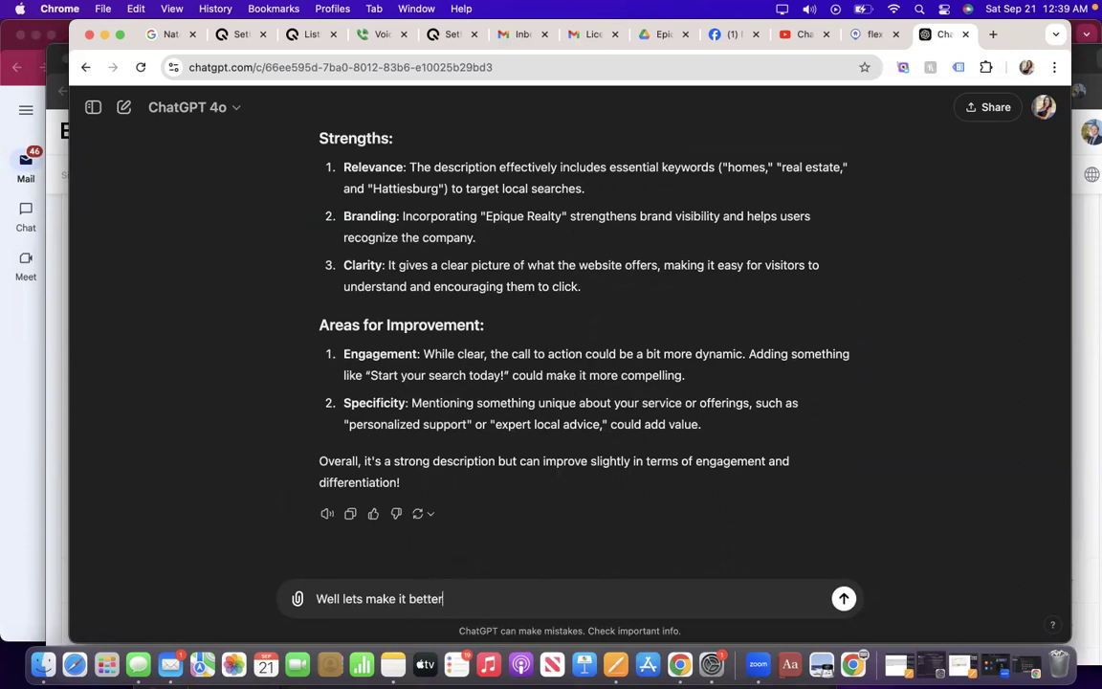
pyautogui.press('Return')
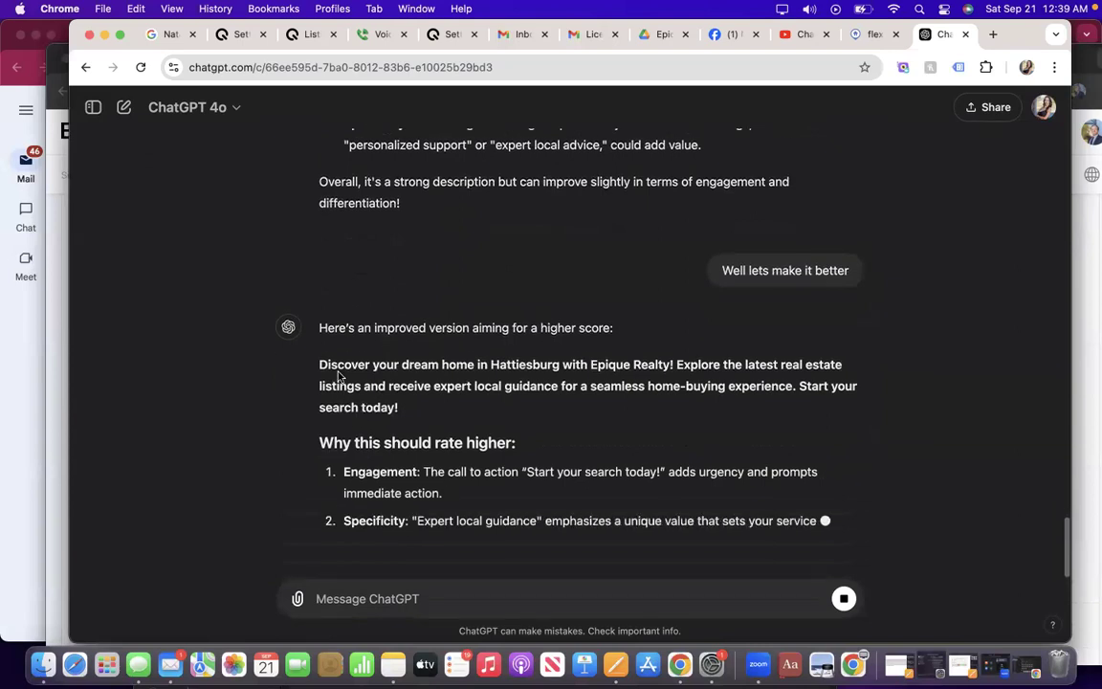
# Select the improved 'Discover your dream home in Hattiesburg' description and return to the CMS SEO page.
pyautogui.doubleClick(321, 332)
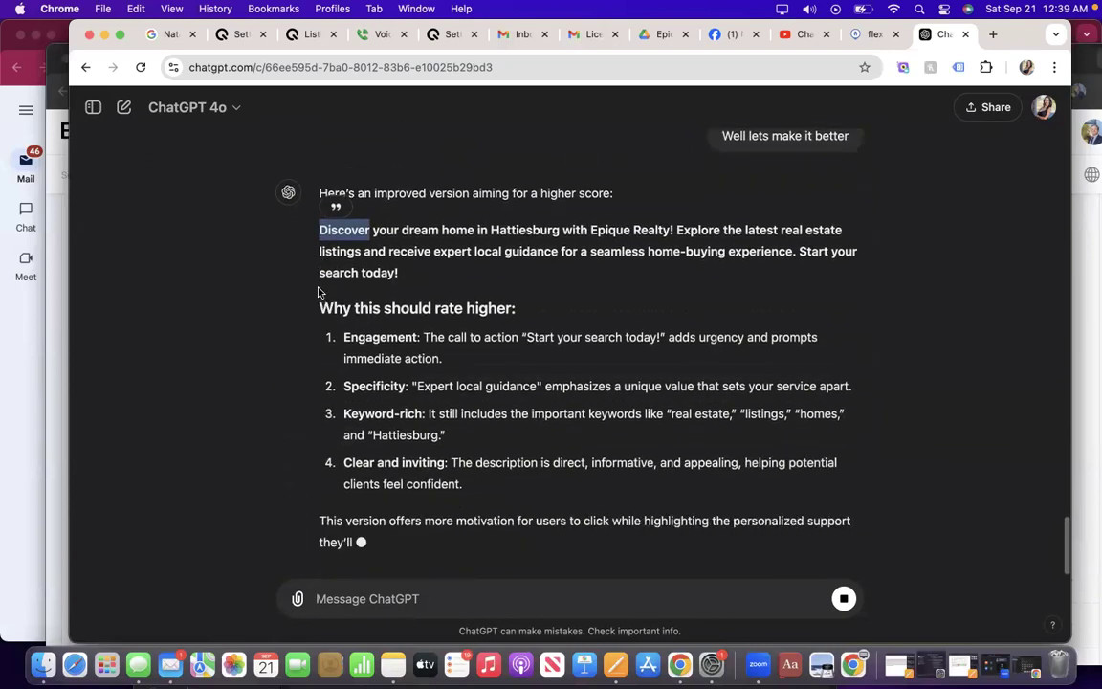
pyautogui.tripleClick(322, 229)
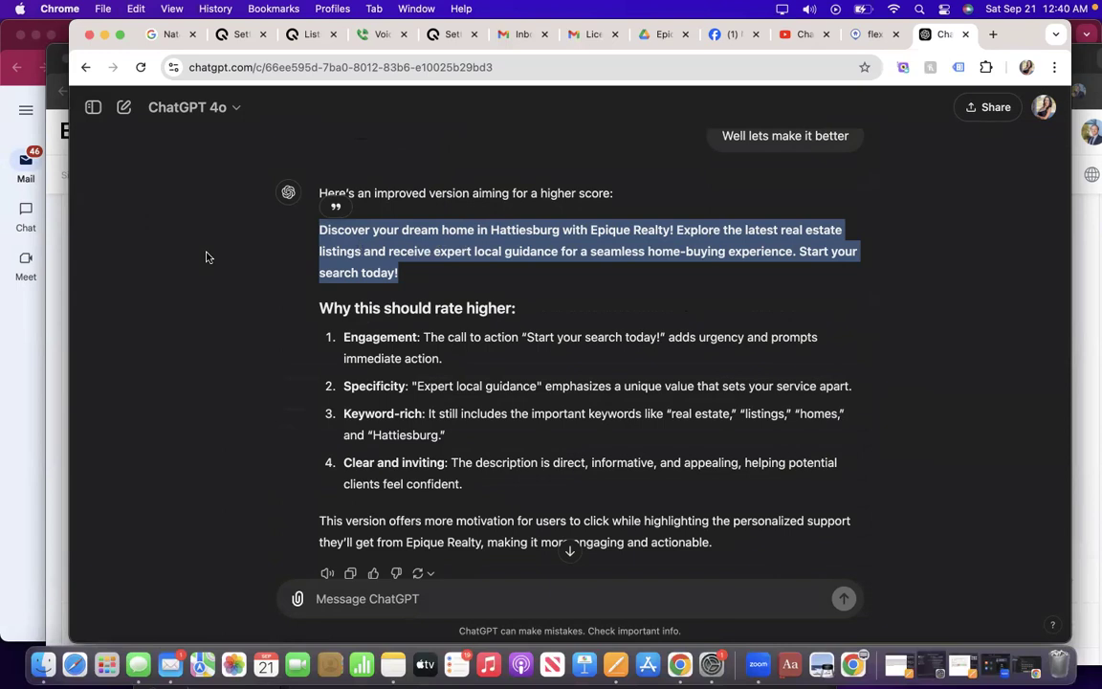
pyautogui.click(64, 327)
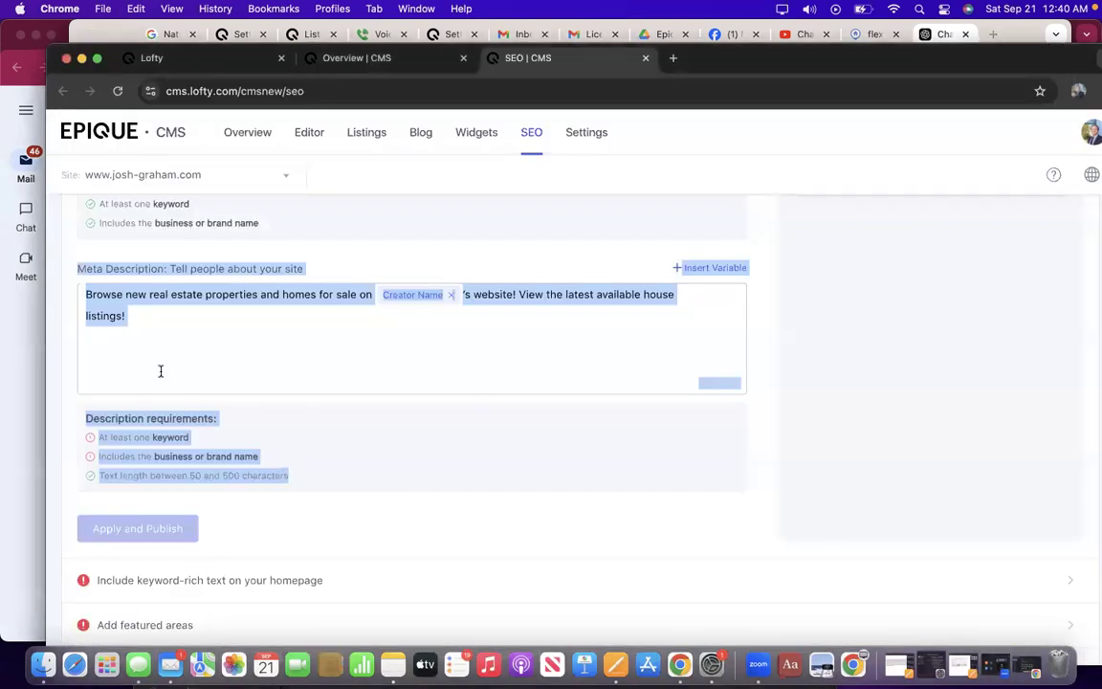
# Select and copy the Keywords line on the SEO page, then return to the ChatGPT prompt box.
pyautogui.click(244, 429)
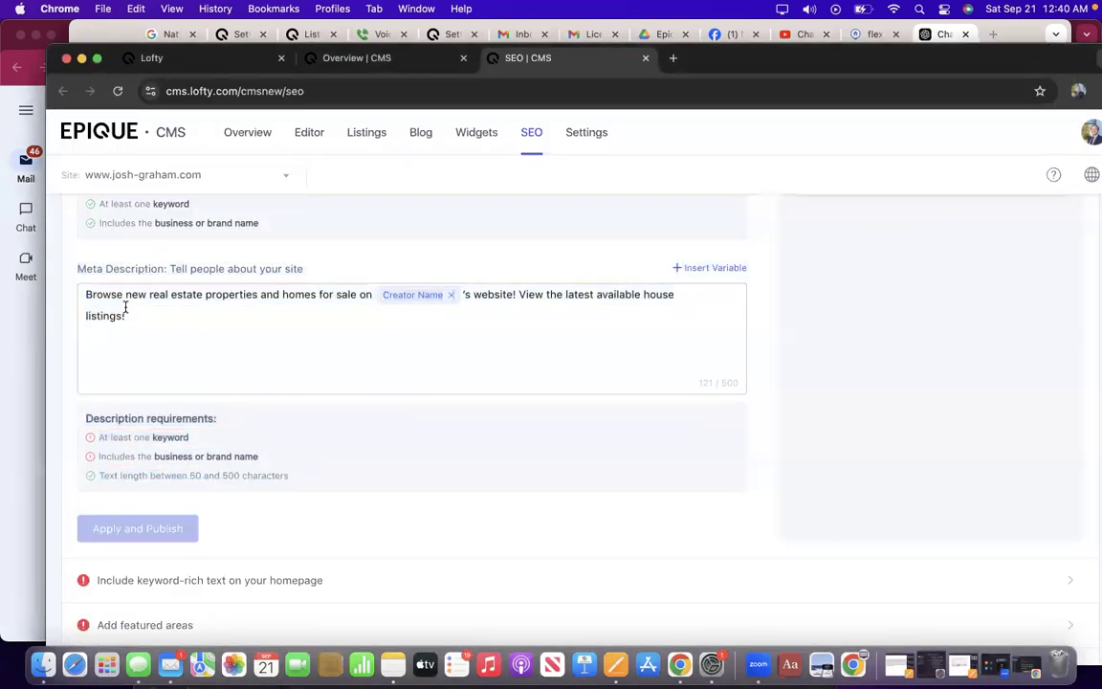
pyautogui.tripleClick(89, 300)
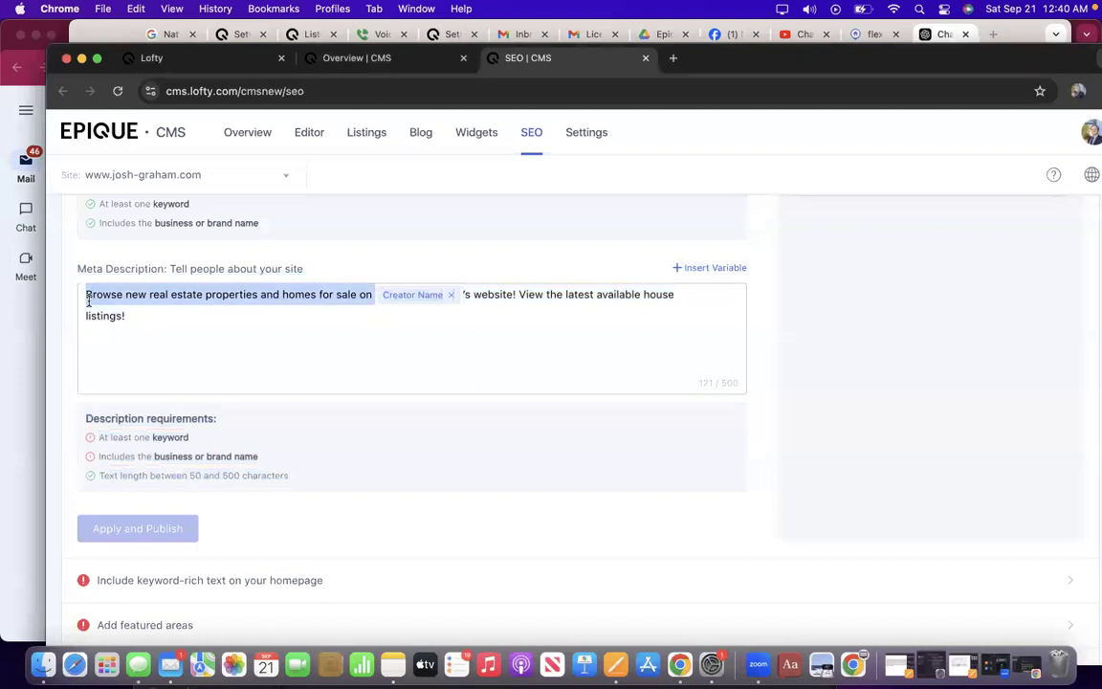
pyautogui.press('super+a')
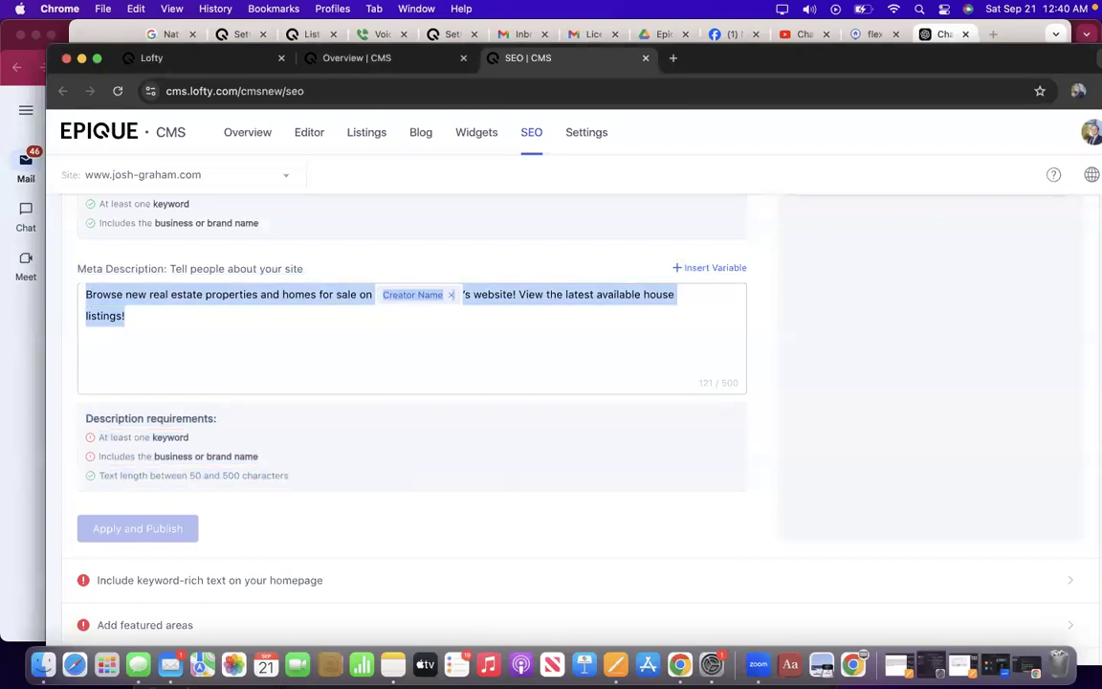
pyautogui.scroll(10, 418, 331)
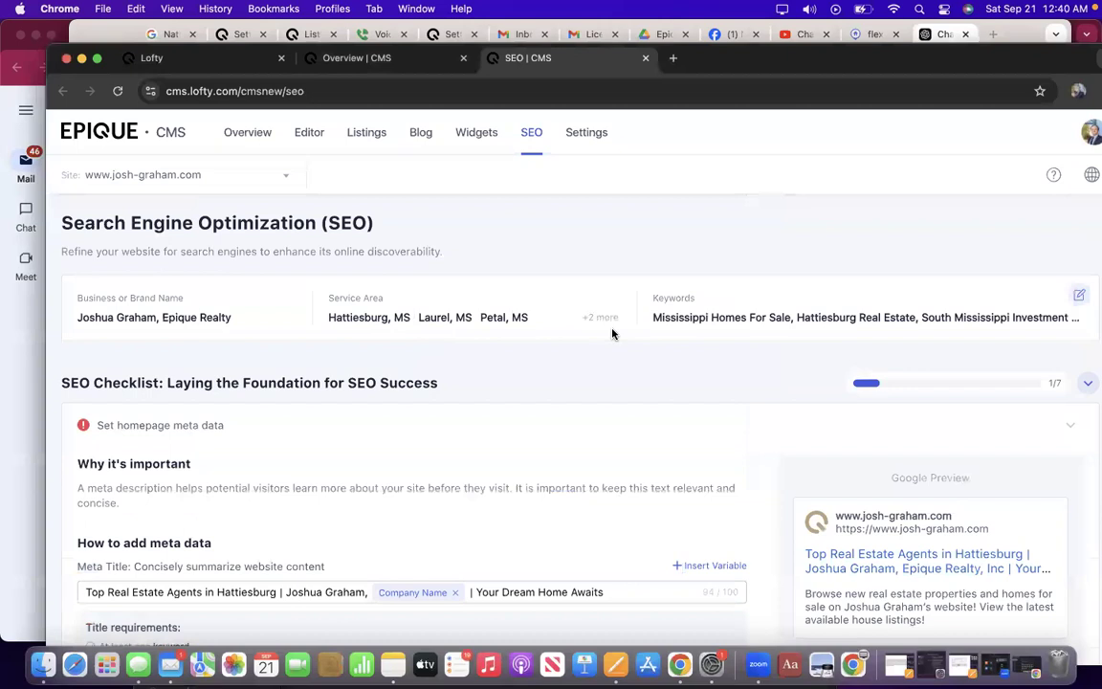
pyautogui.tripleClick(650, 322)
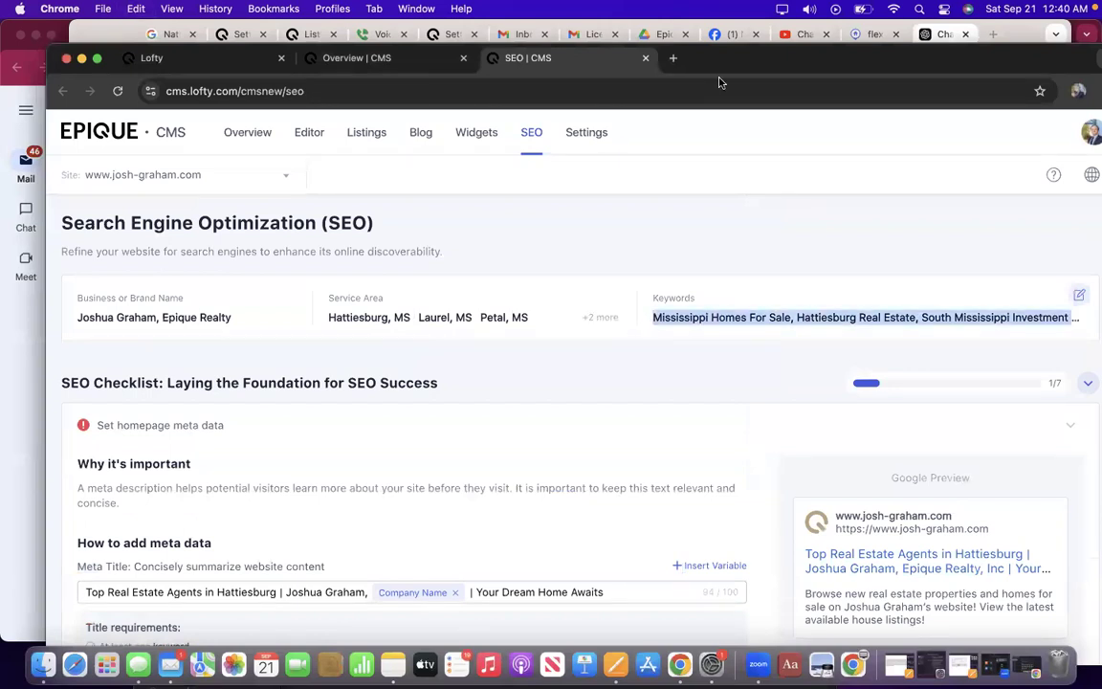
pyautogui.click(1011, 34)
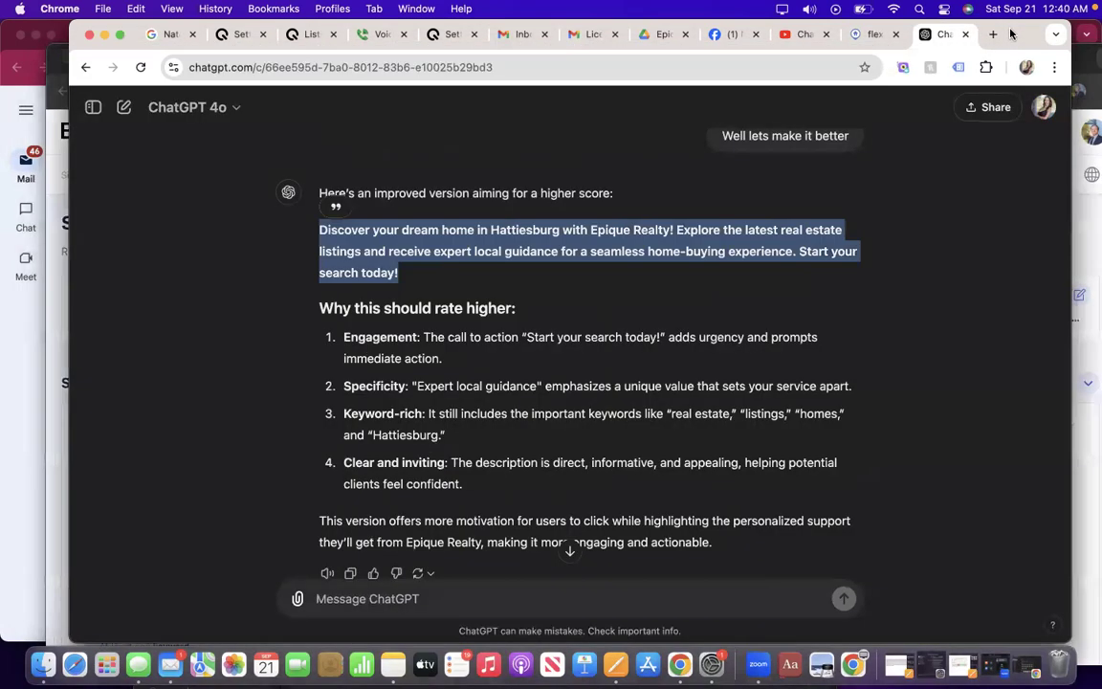
pyautogui.click(488, 603)
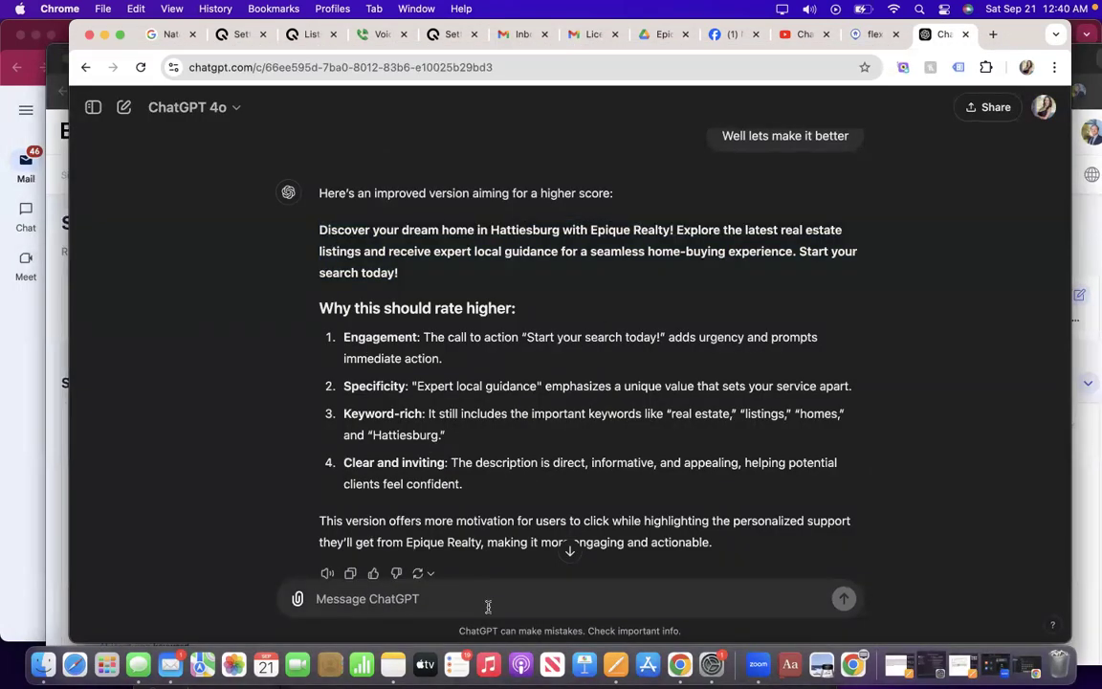
# Ask ChatGPT to 'Please insert at least one of the following keywords:' with the pasted keyword list.
pyautogui.write('Please ins')
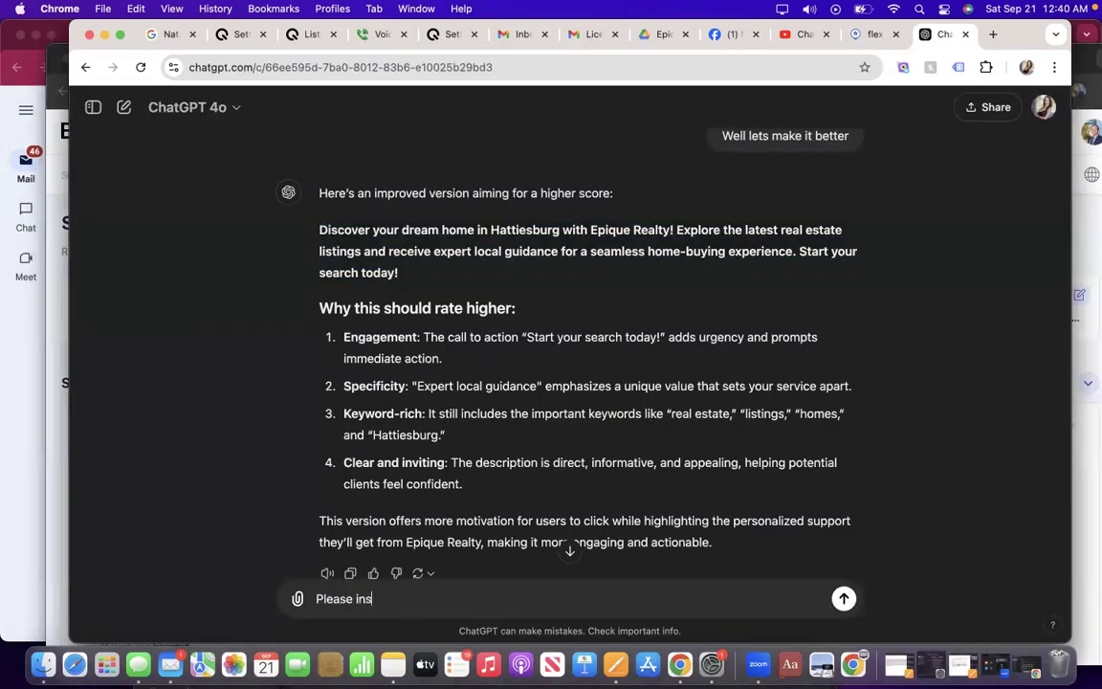
pyautogui.write('ert at least one of the following keyw')
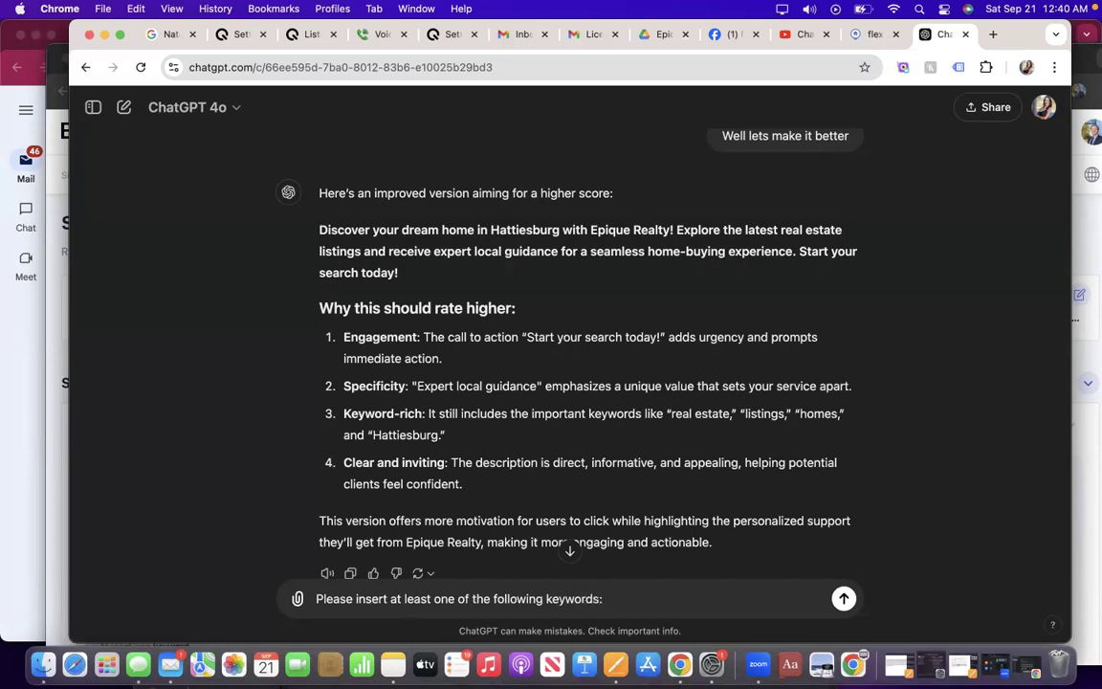
pyautogui.write('ords:')
pyautogui.write('Mississippi Homes For Sale, Hattiesburg Real Estate, South Mississippi Investment Properties, Sell My Home for Cash, Top Real Estate Agents In Hattiesburg')
pyautogui.press('Return')
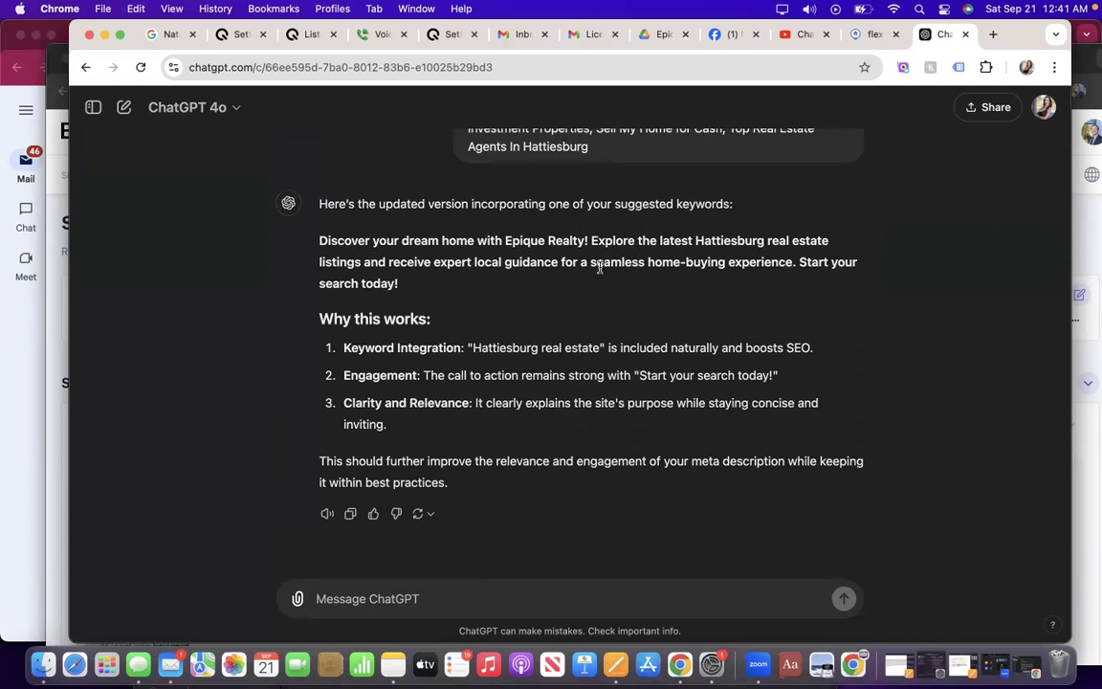
# Copy ChatGPT's revised Hattiesburg real estate description and return to the CMS SEO page.
pyautogui.scroll(1, 596, 261)
pyautogui.scroll(2, 598, 259)
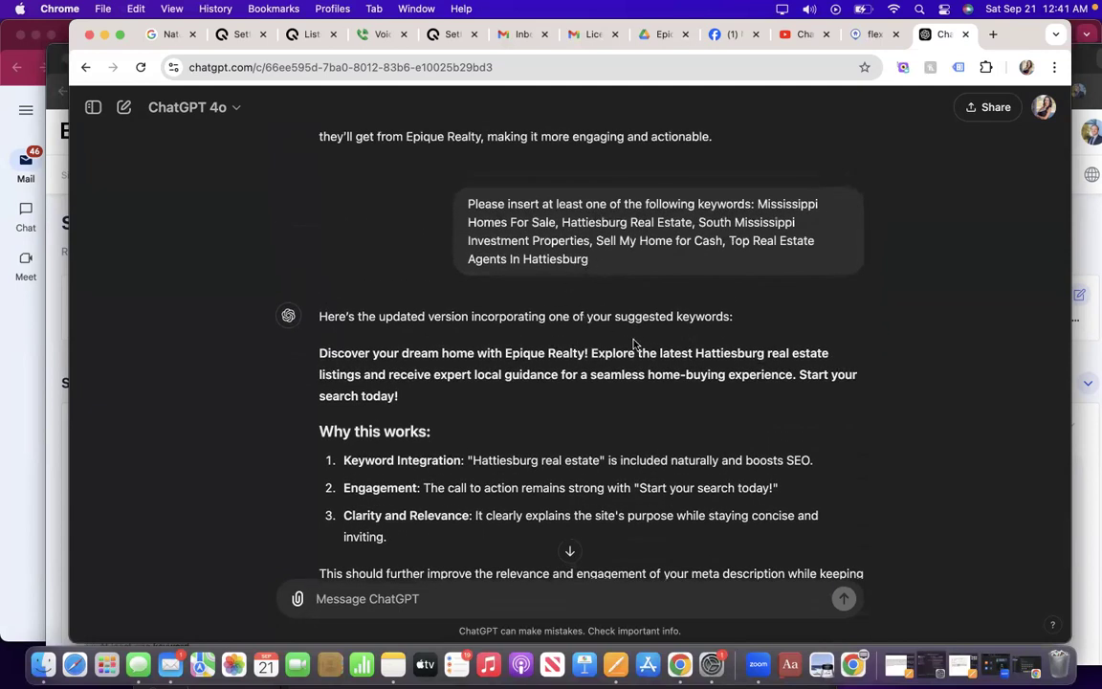
pyautogui.tripleClick(320, 352)
pyautogui.press('super+c')
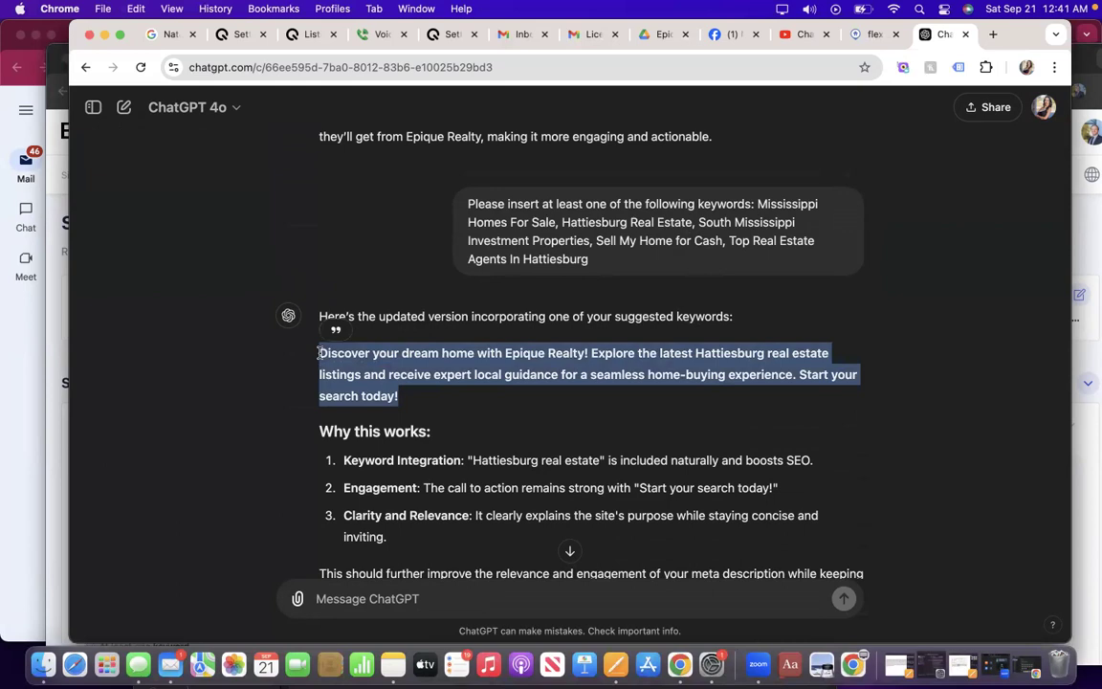
pyautogui.click(52, 344)
pyautogui.scroll(-5, 229, 414)
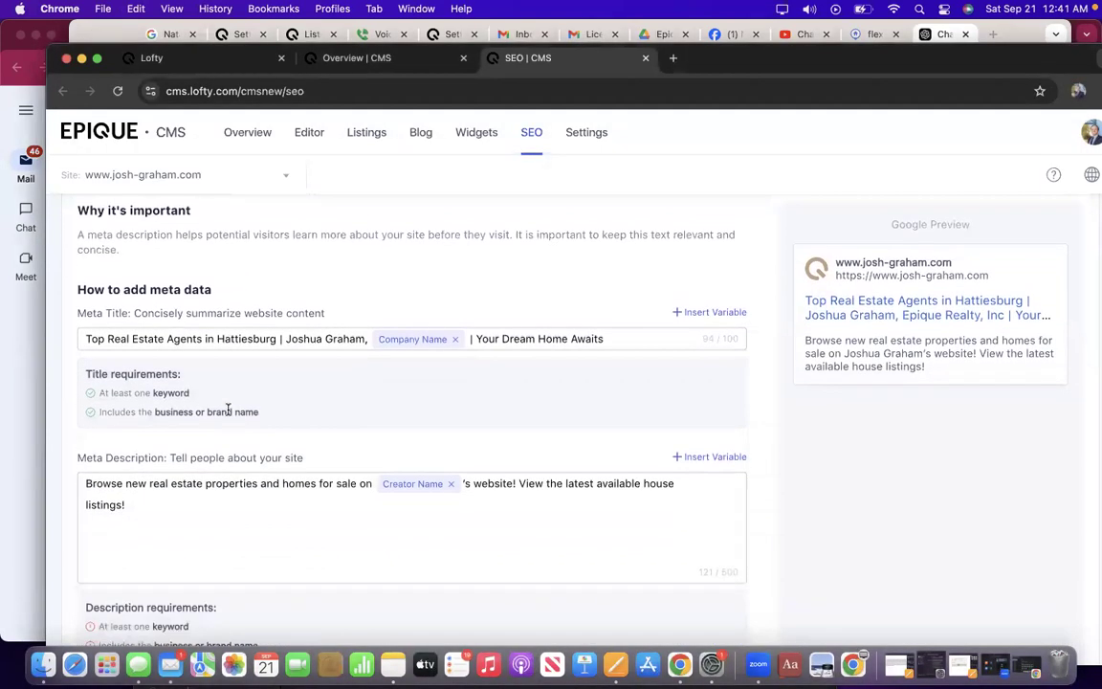
# Paste the ChatGPT description into the Meta Description field.
pyautogui.scroll(-2, 229, 410)
pyautogui.moveTo(167, 399); pyautogui.dragTo(50, 368)
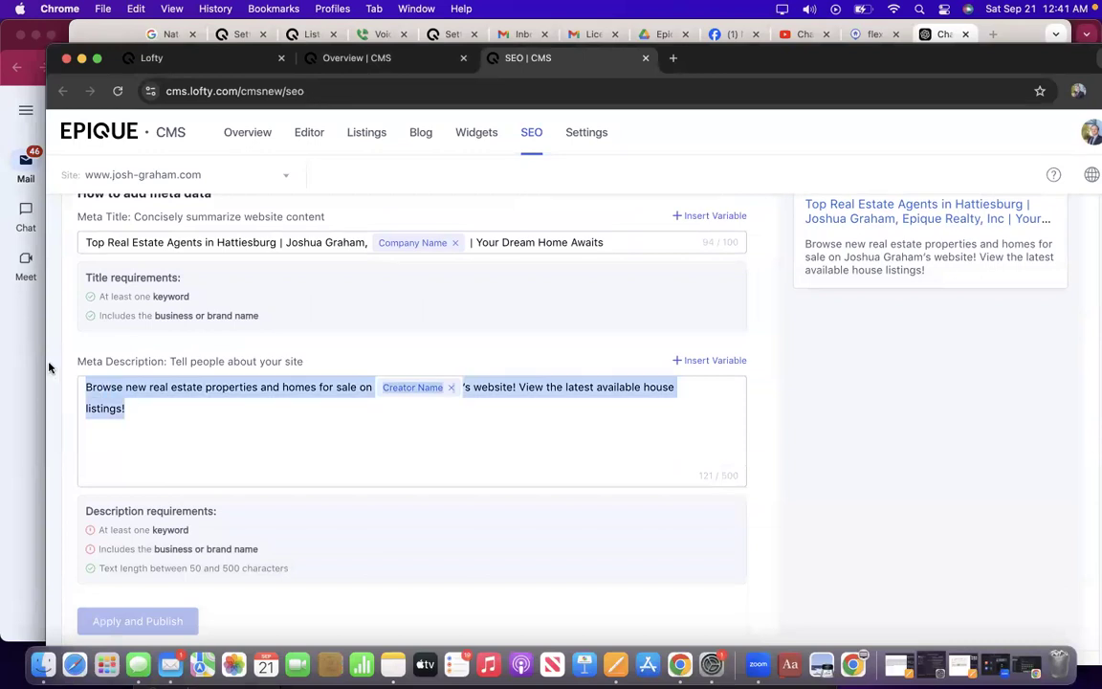
pyautogui.press('super+v')
# Delete the old description text from 'Browse' to the end.
pyautogui.scroll(-1, 233, 450)
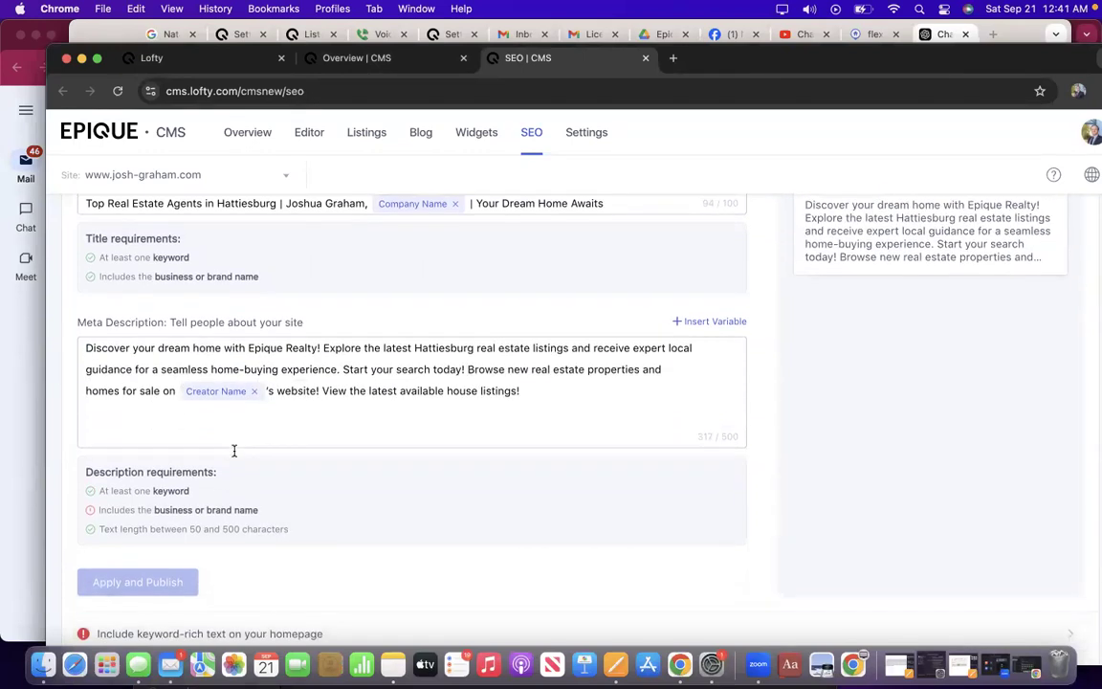
pyautogui.scroll(-1, 235, 454)
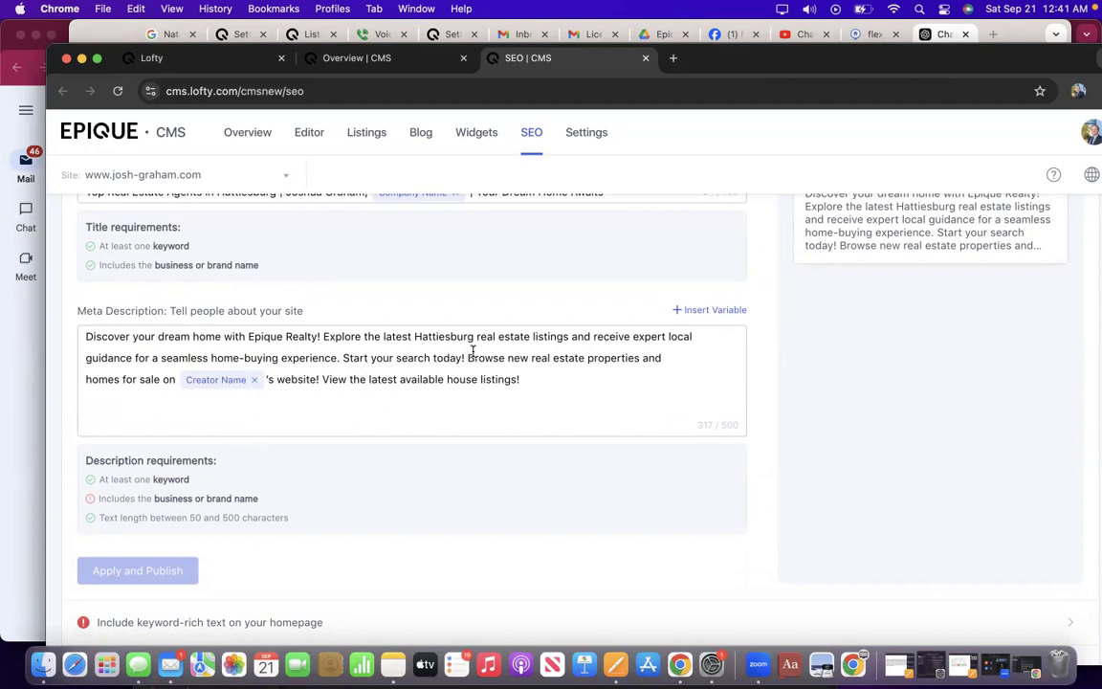
pyautogui.moveTo(469, 357); pyautogui.dragTo(545, 424)
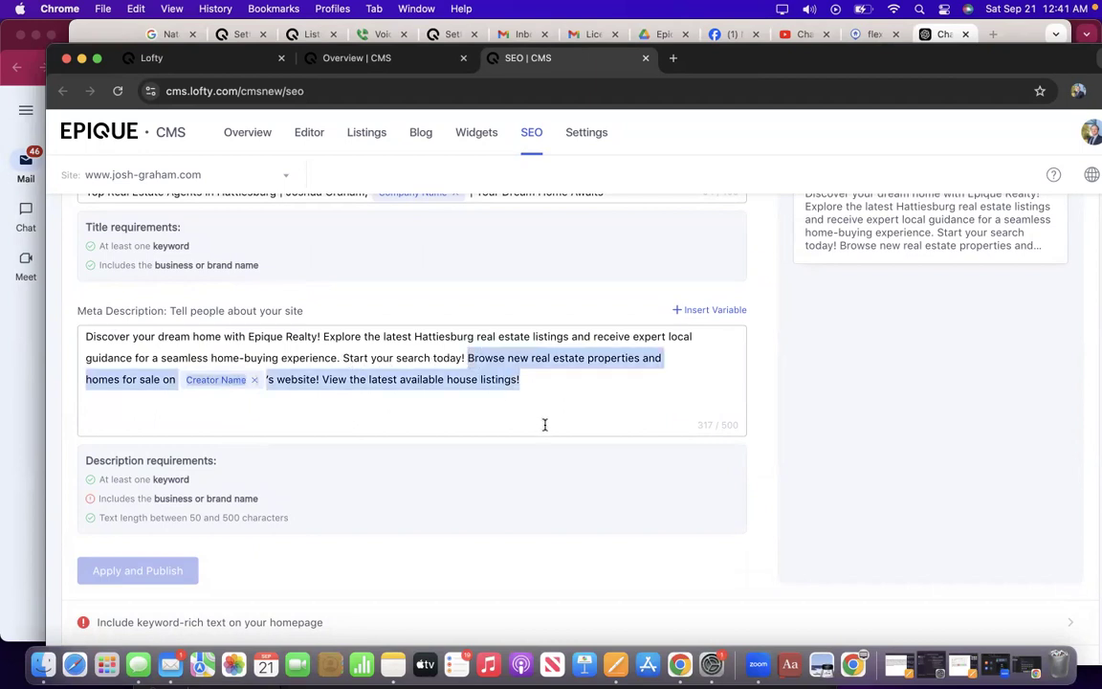
pyautogui.press('BackSpace')
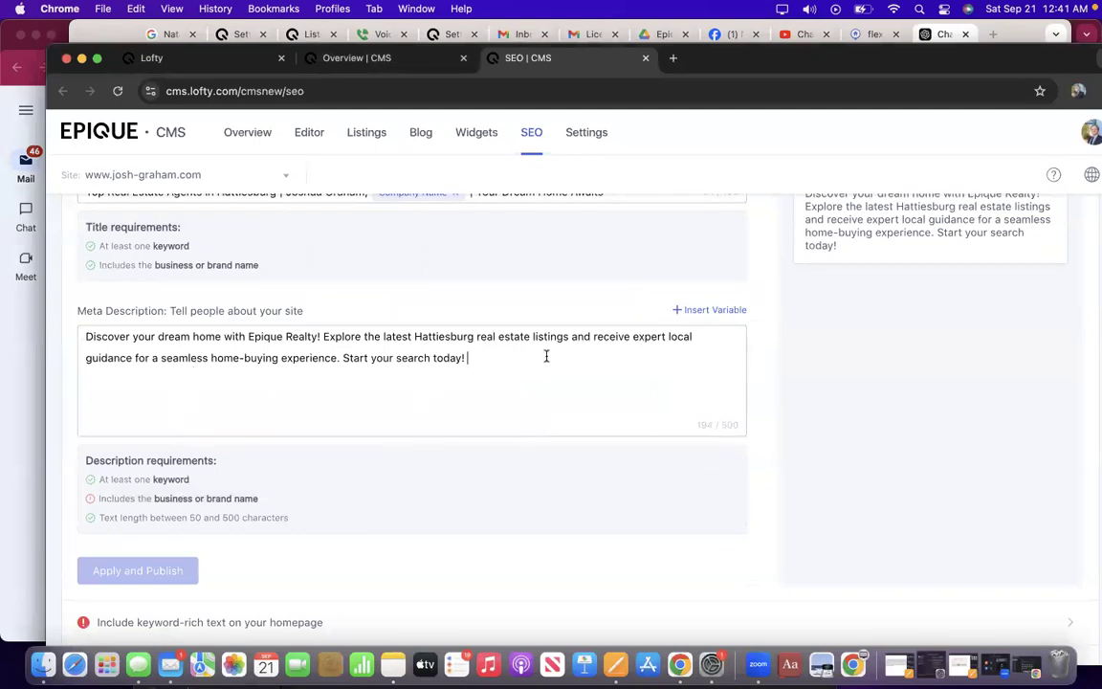
# Try adding the Company Name variable to the description, then remove it again.
pyautogui.click(708, 309)
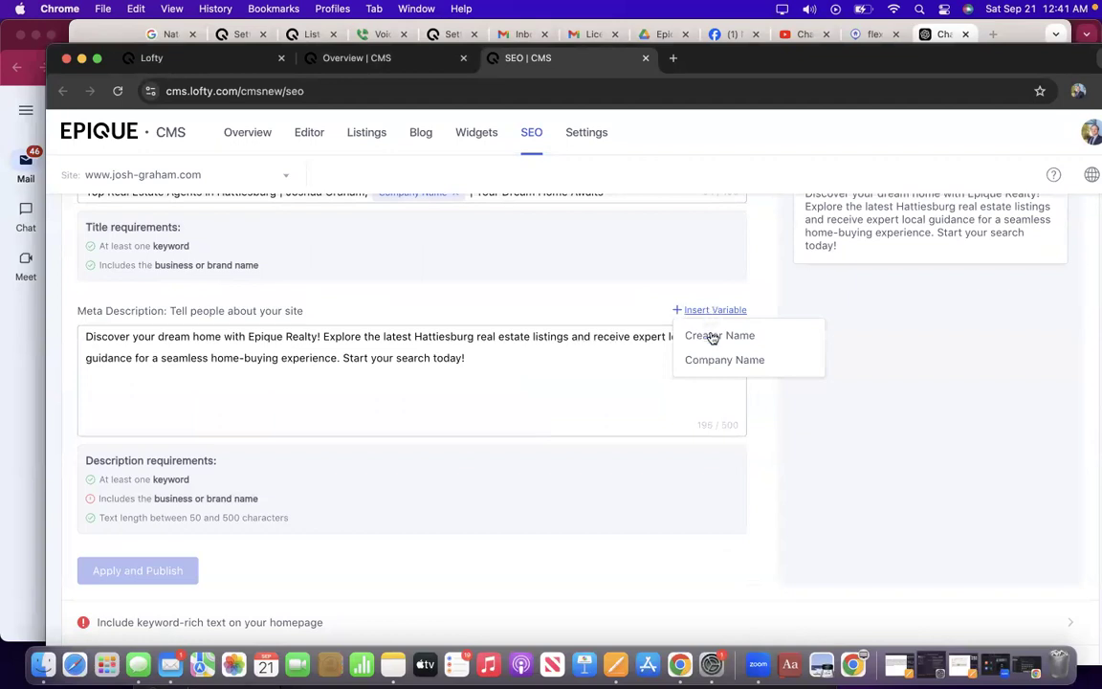
pyautogui.click(725, 361)
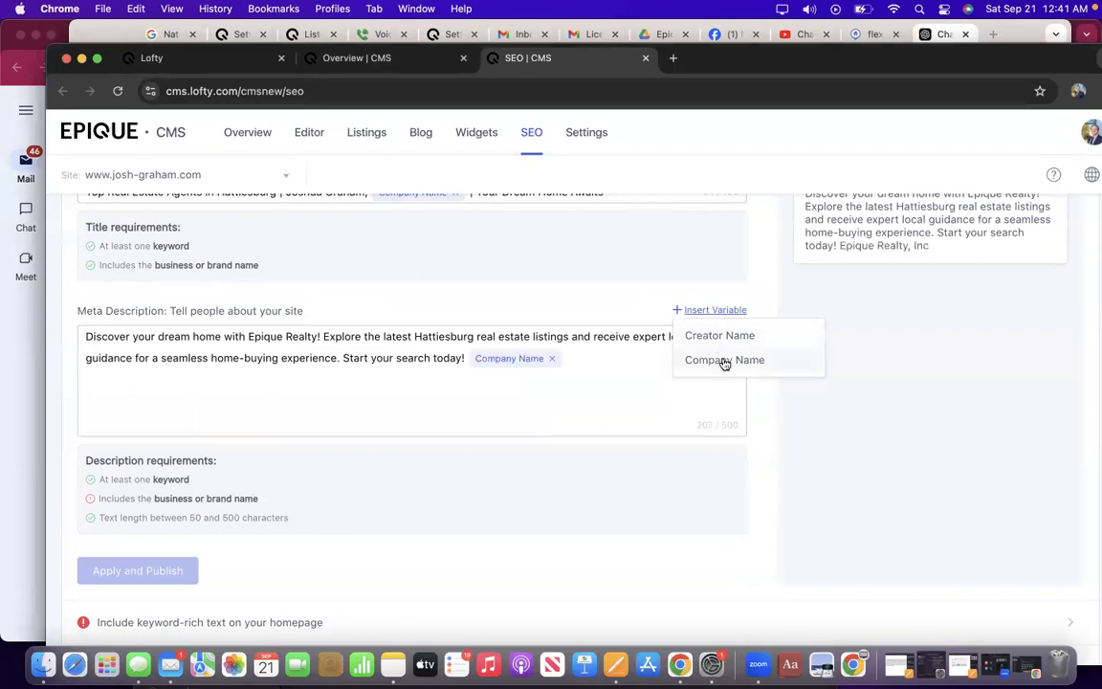
pyautogui.click(551, 358)
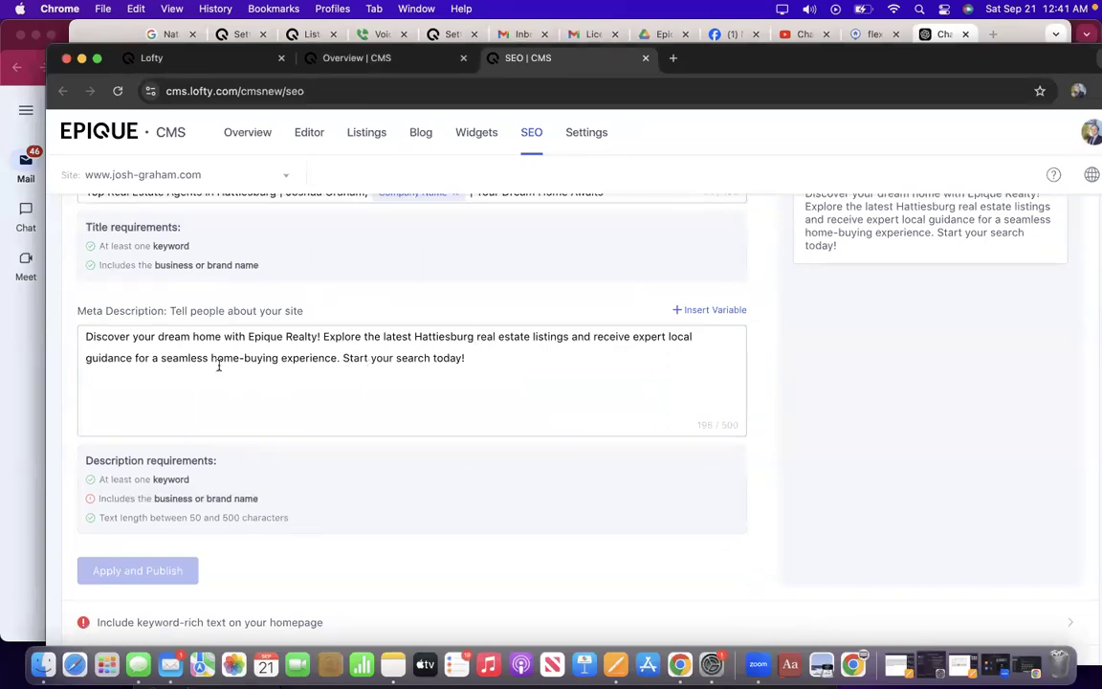
pyautogui.scroll(2, 327, 303)
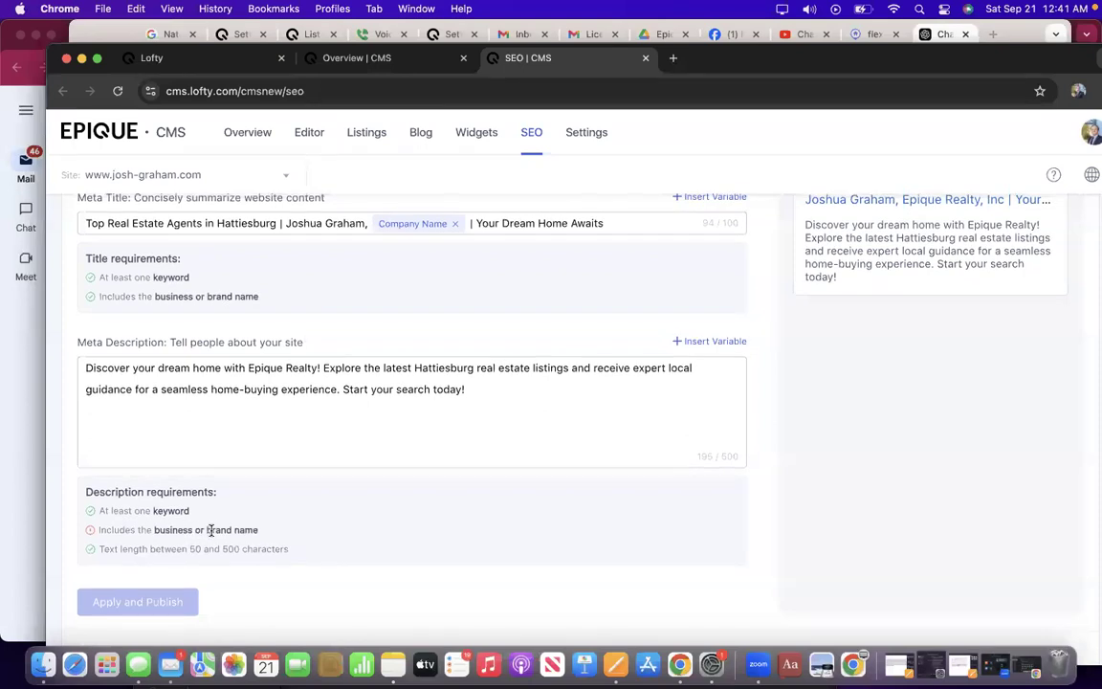
pyautogui.click(687, 342)
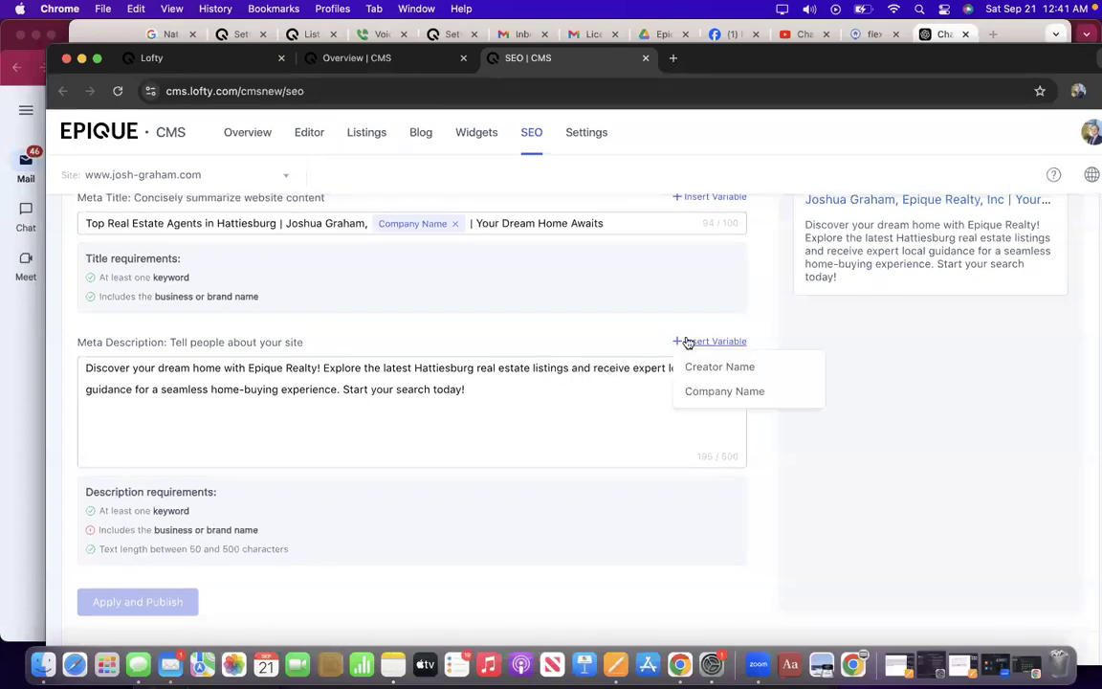
pyautogui.click(697, 392)
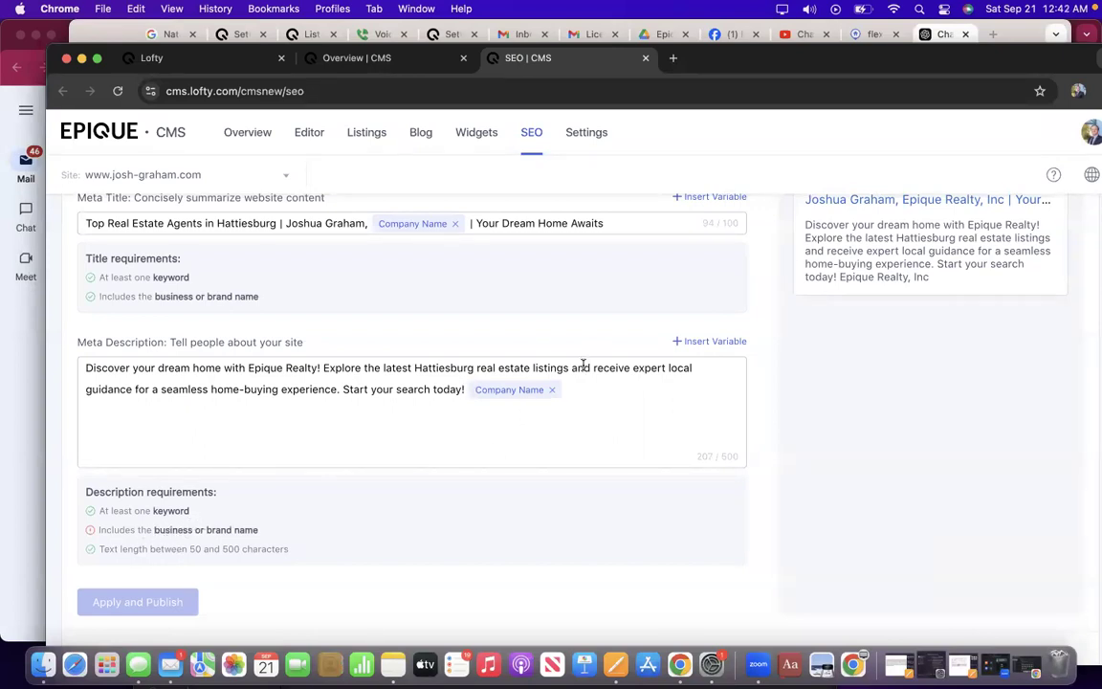
pyautogui.press('BackSpace')
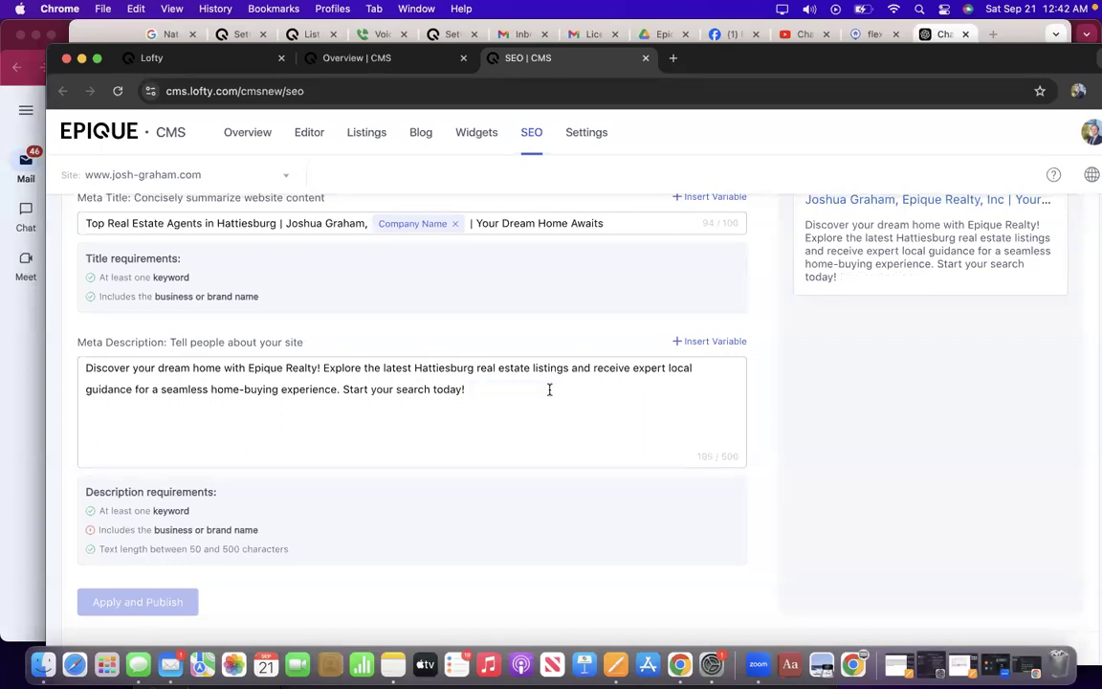
pyautogui.scroll(8, 386, 407)
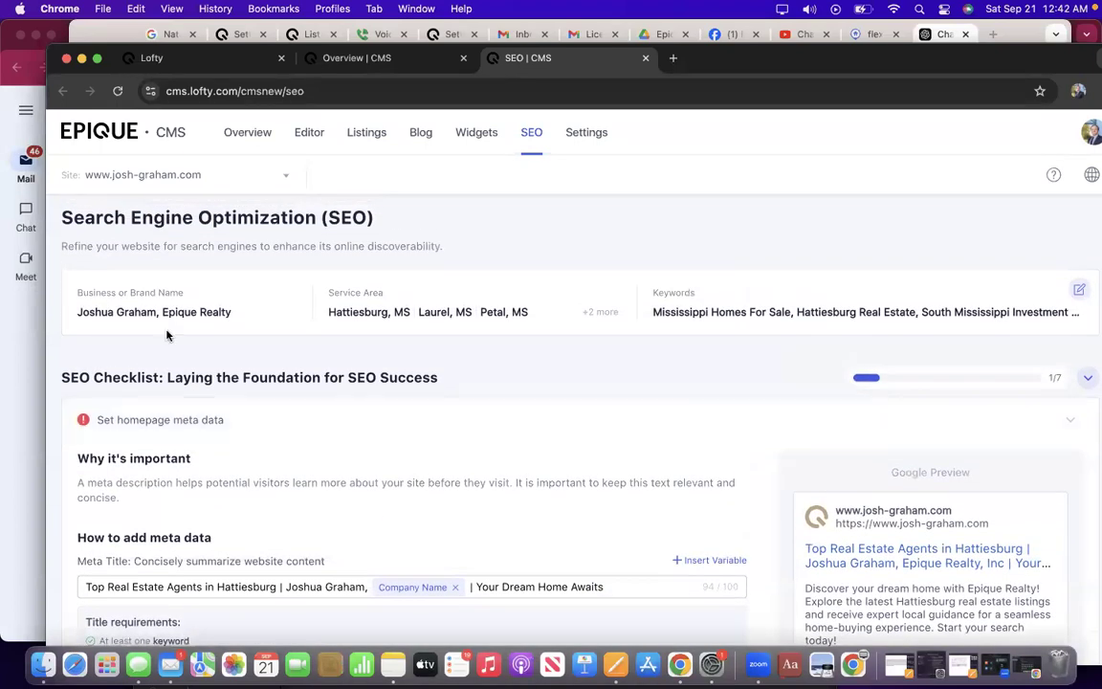
pyautogui.scroll(-6, 226, 354)
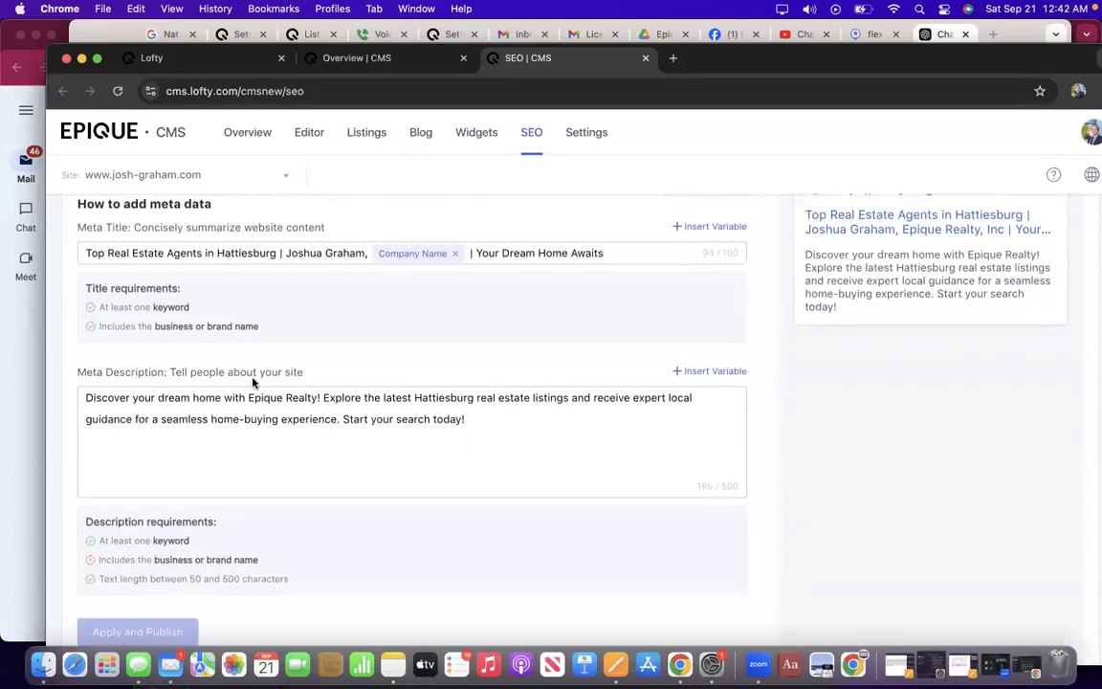
# Insert 'with' the agent's name and 'Epique Realty' before 'today!', then publish the meta data.
pyautogui.click(432, 419)
pyautogui.write('with Josh')
pyautogui.write('ua Graham')
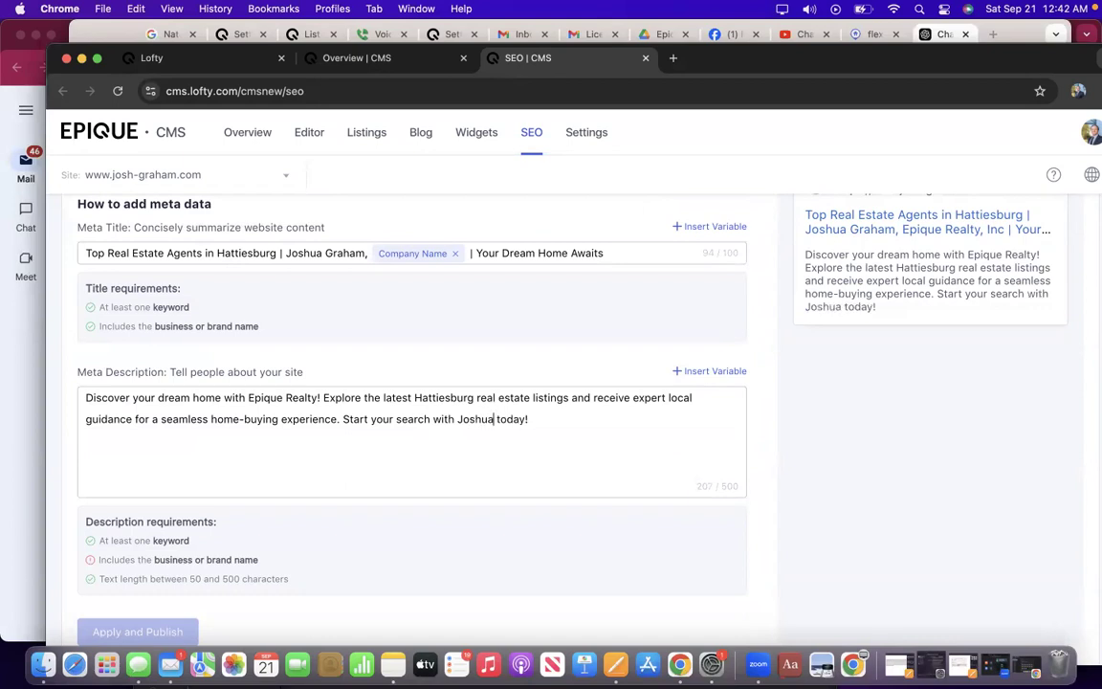
pyautogui.write(', Epqi')
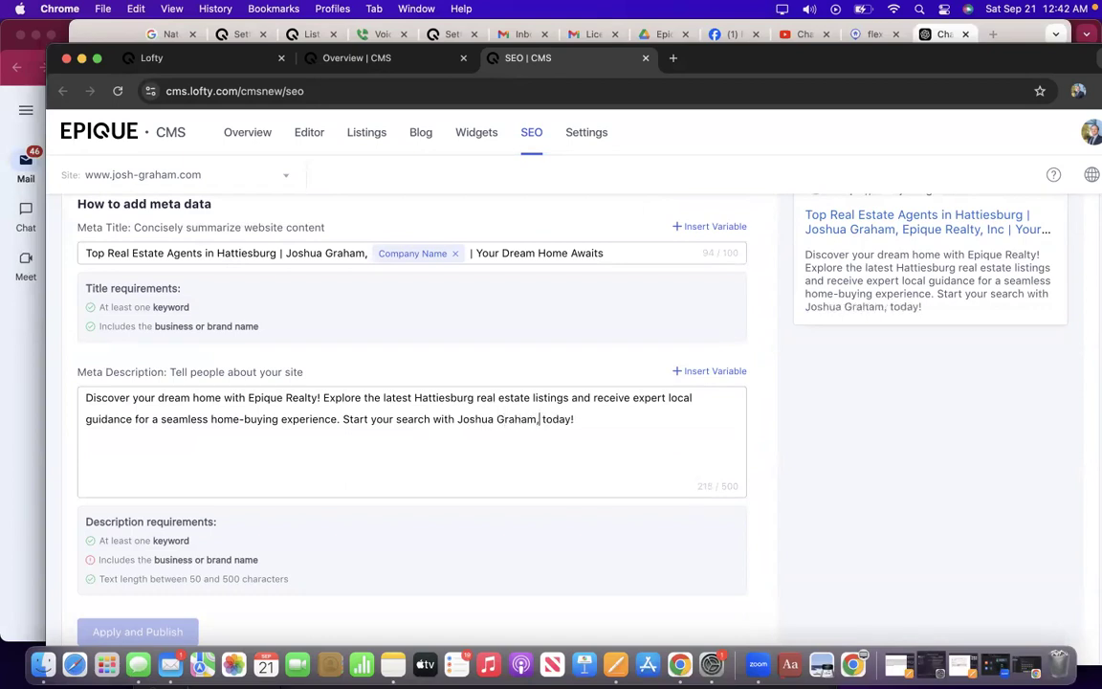
pyautogui.press('BackSpace')
pyautogui.press('BackSpace')
pyautogui.write('ique Realty')
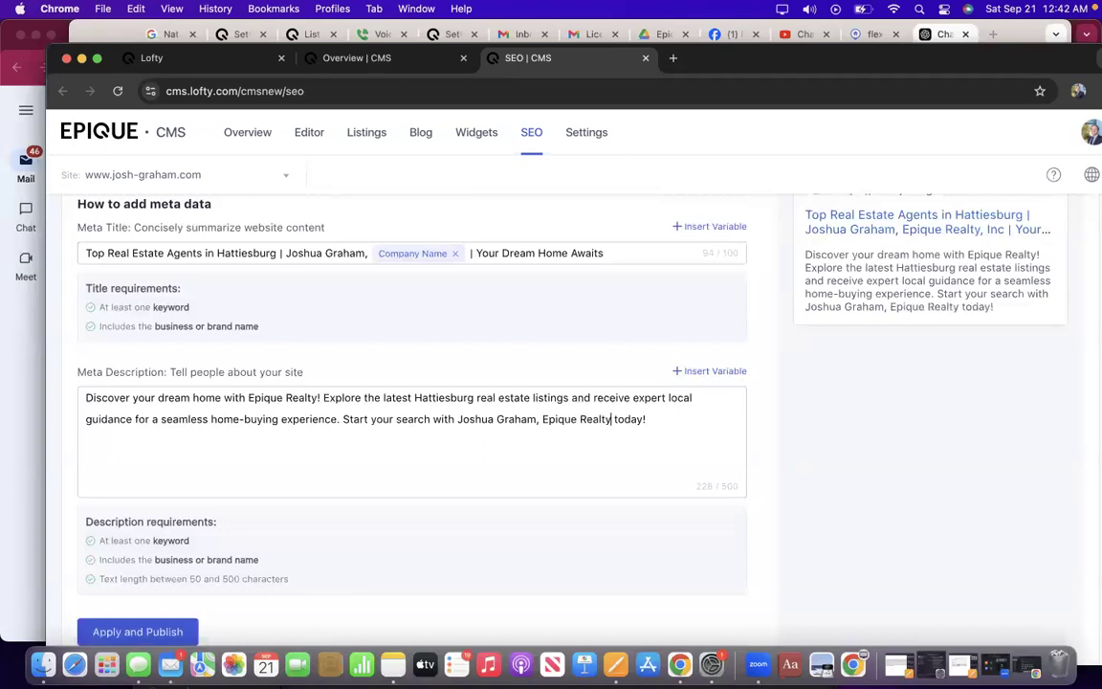
pyautogui.scroll(-4, 246, 402)
pyautogui.click(137, 320)
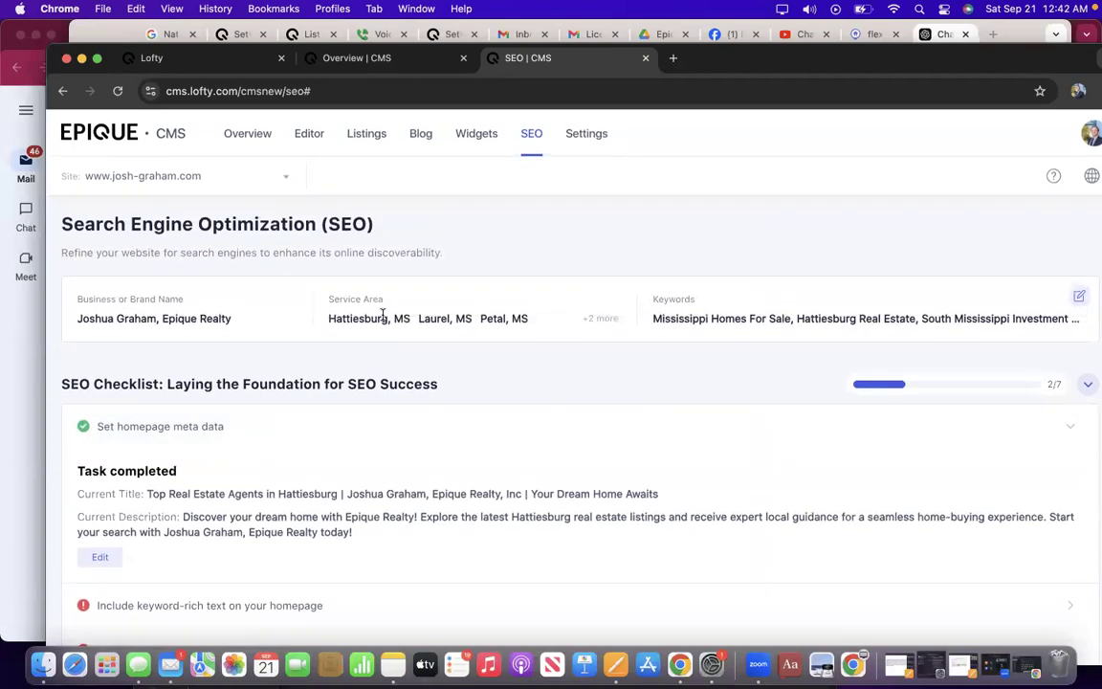
# Scroll through the SEO checklist, now at 2/7, to review the remaining tasks.
pyautogui.scroll(-3, 383, 314)
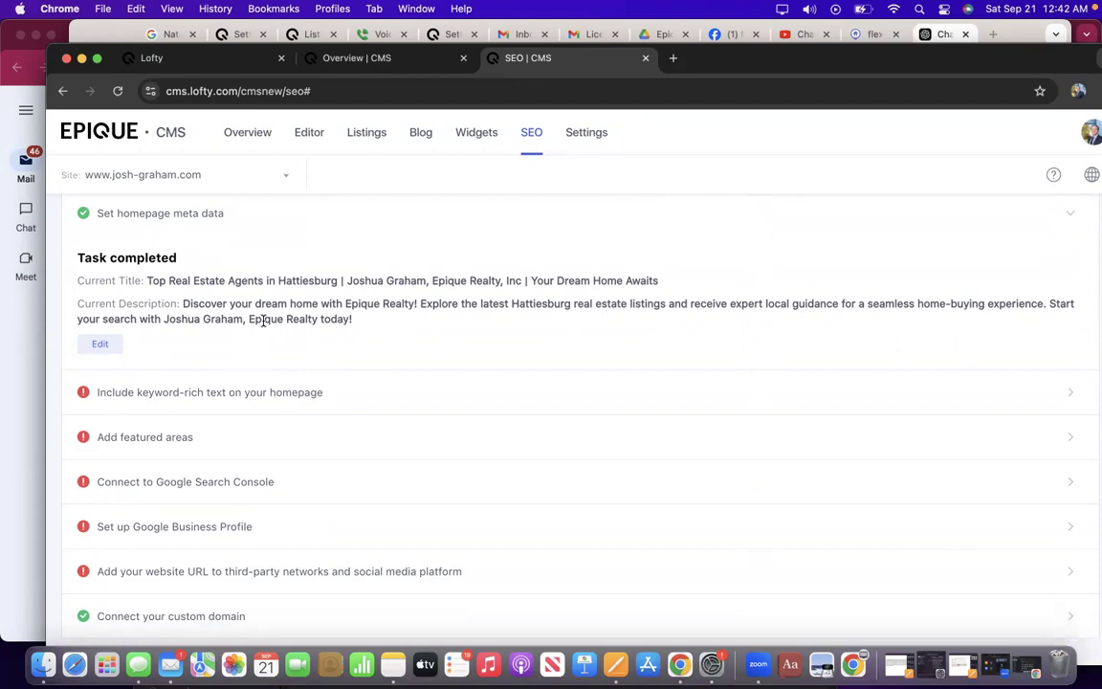
pyautogui.scroll(5, 263, 321)
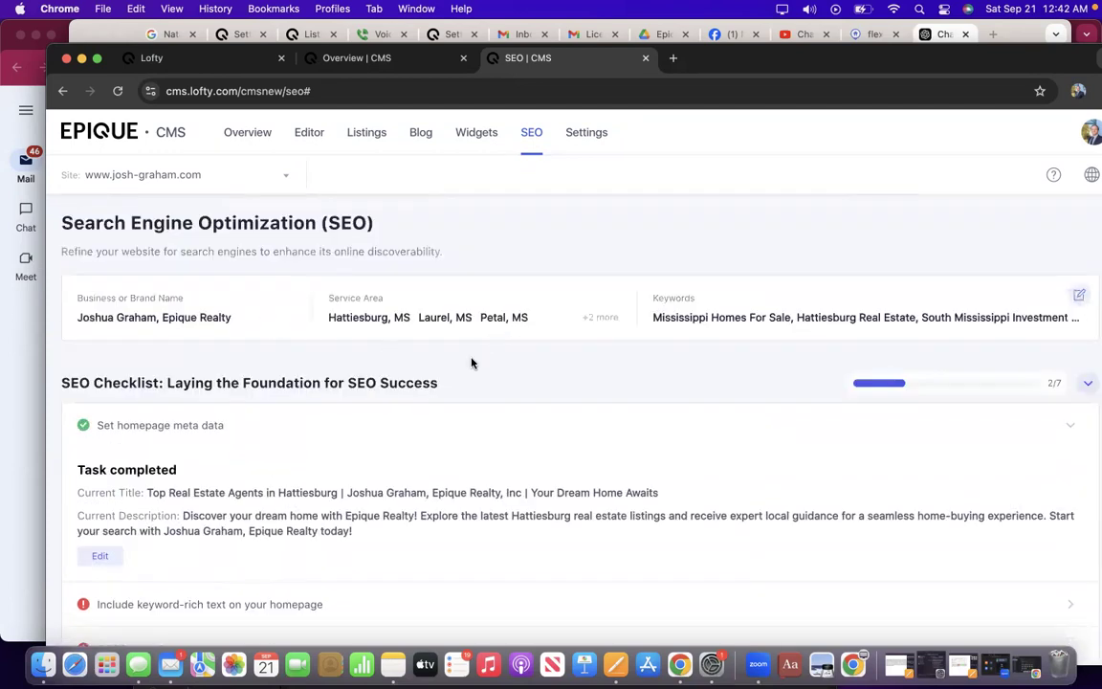
pyautogui.scroll(-3, 194, 469)
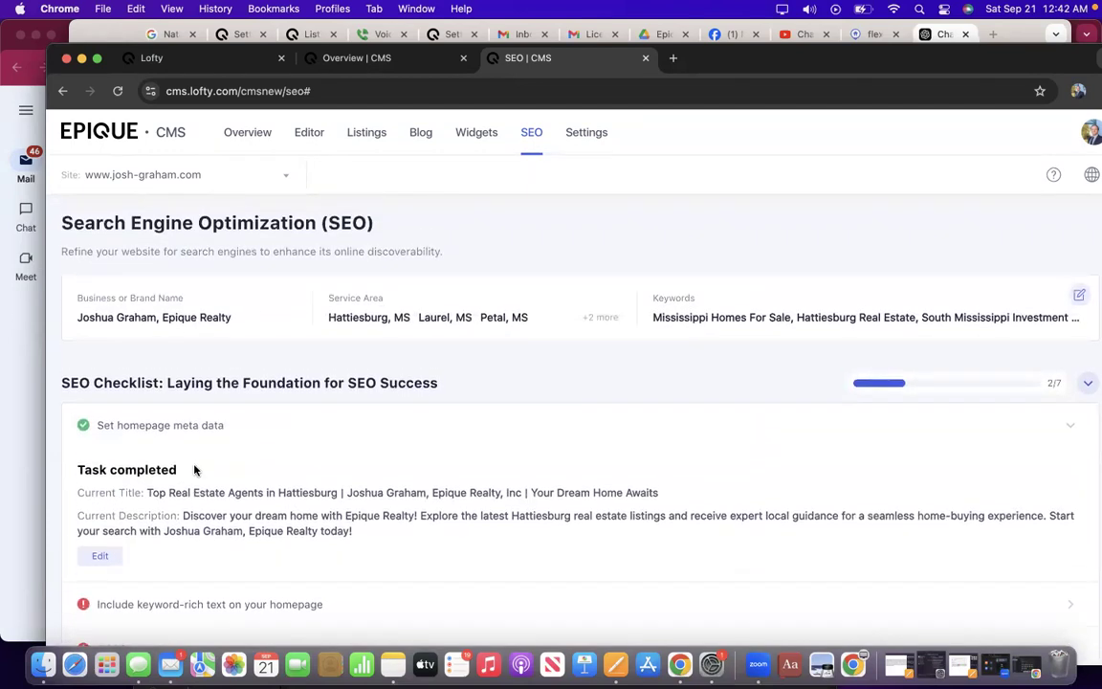
pyautogui.scroll(3, 194, 469)
pyautogui.scroll(-5, 583, 555)
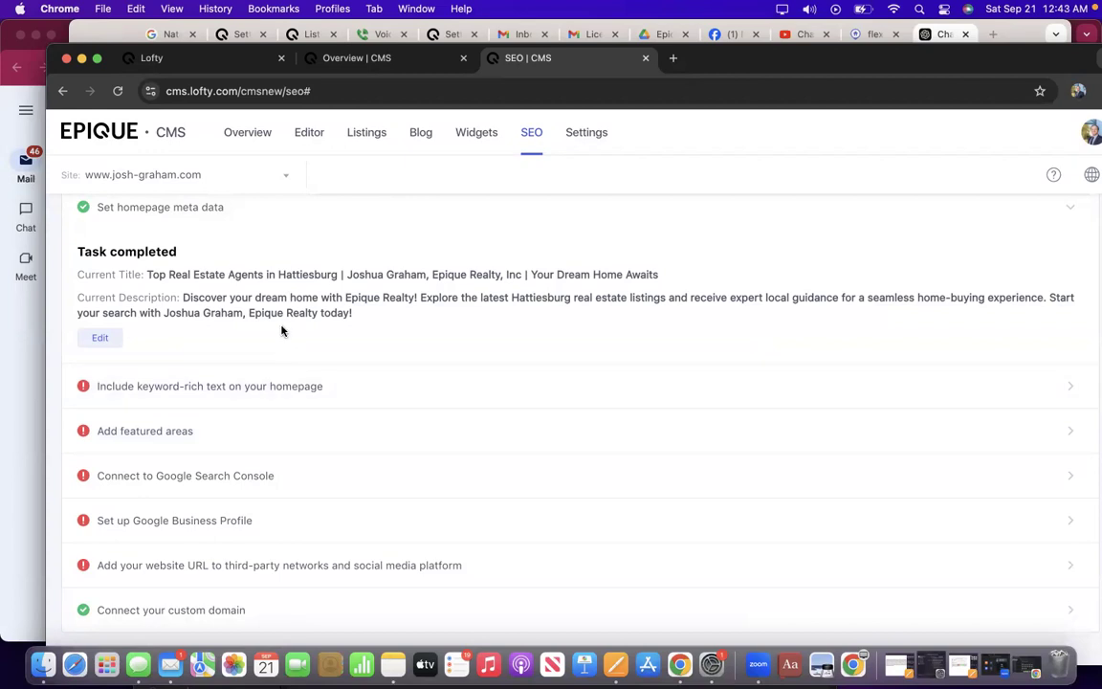
pyautogui.scroll(1, 282, 330)
pyautogui.scroll(1, 282, 330)
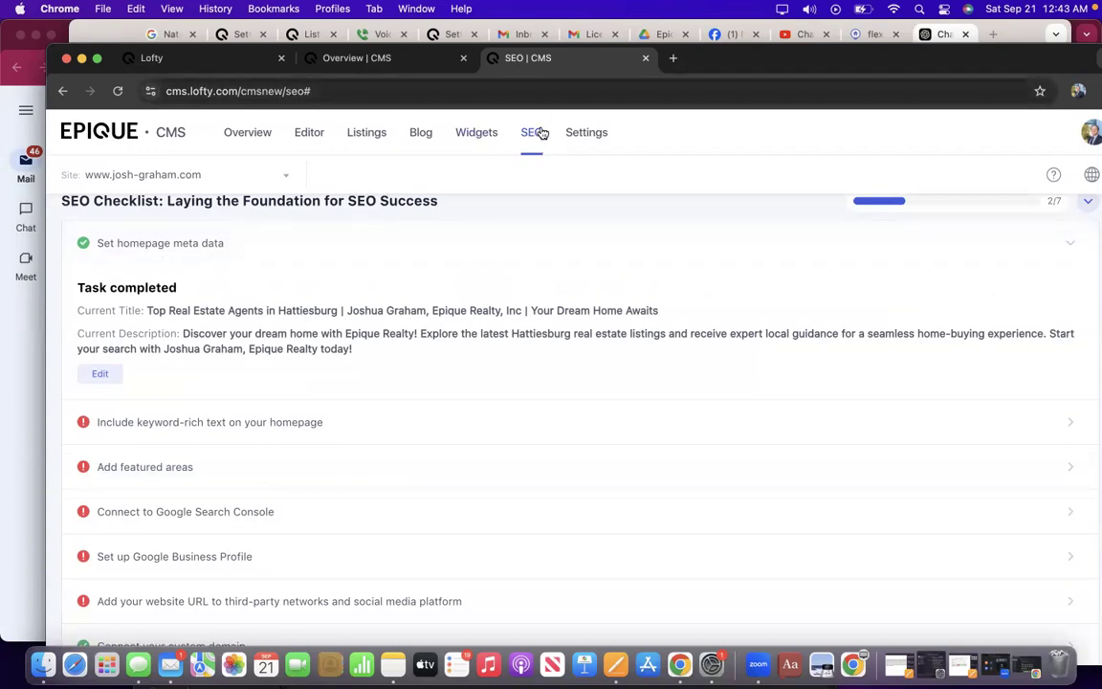
pyautogui.scroll(-3, 335, 445)
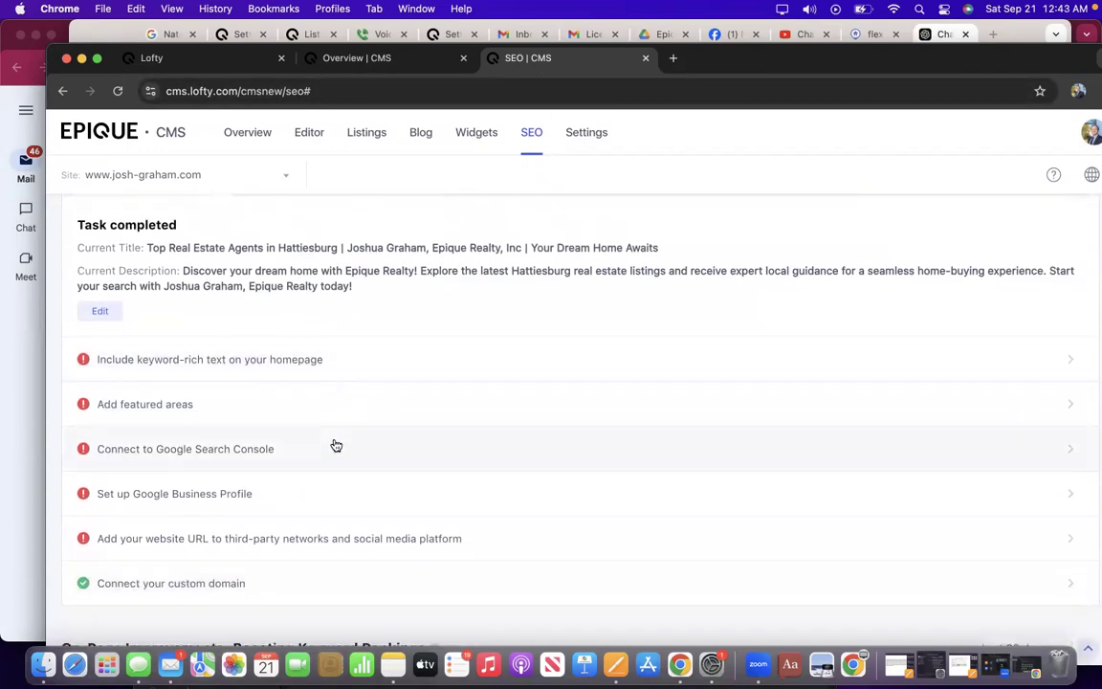
pyautogui.click(243, 361)
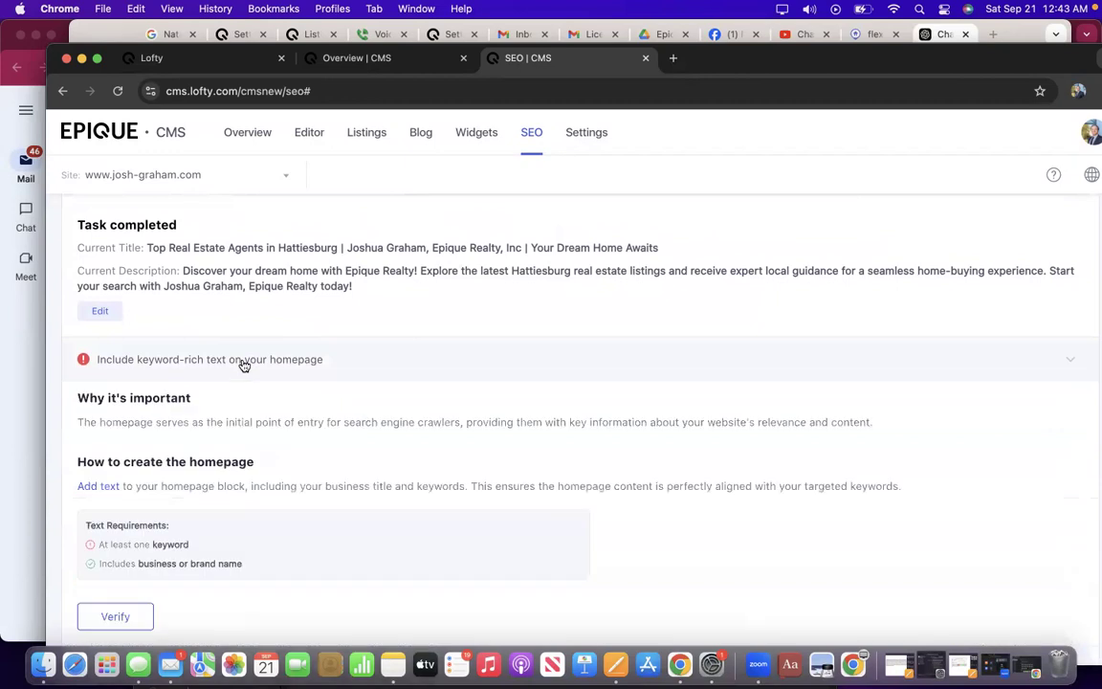
pyautogui.scroll(-5, 244, 388)
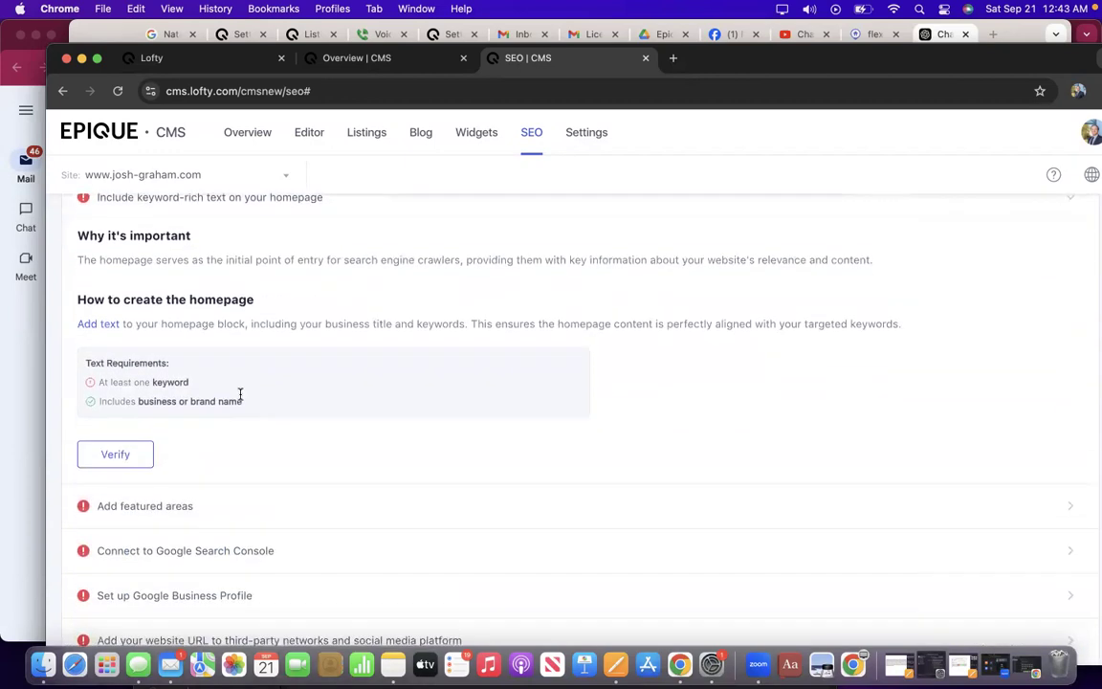
pyautogui.scroll(2, 239, 397)
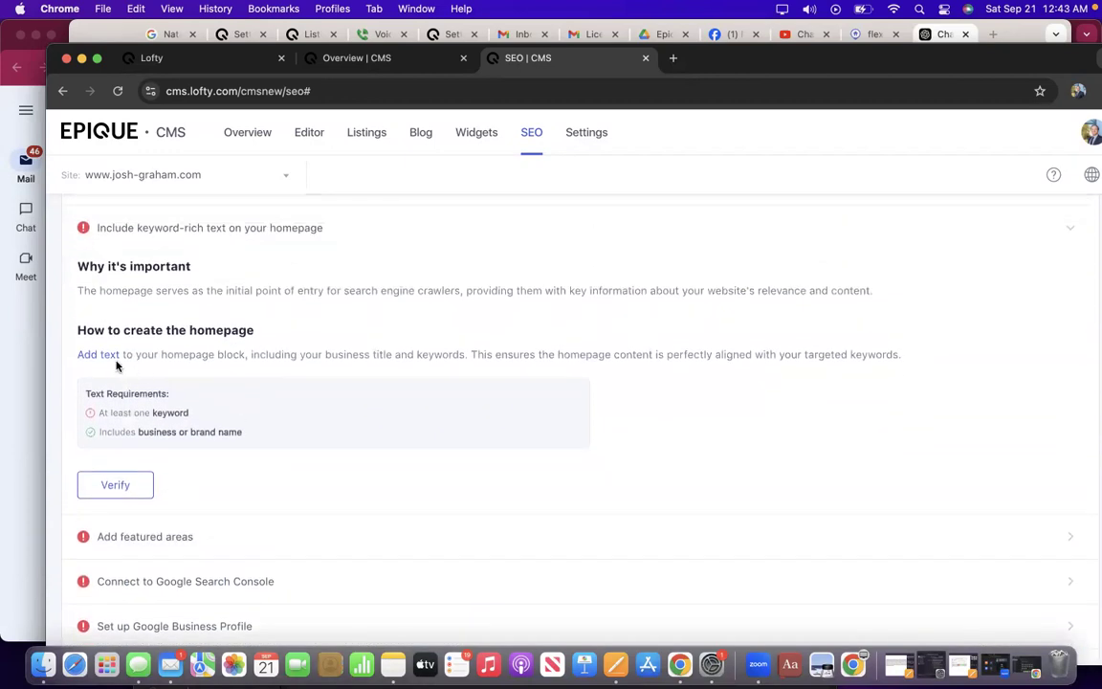
pyautogui.scroll(1, 186, 234)
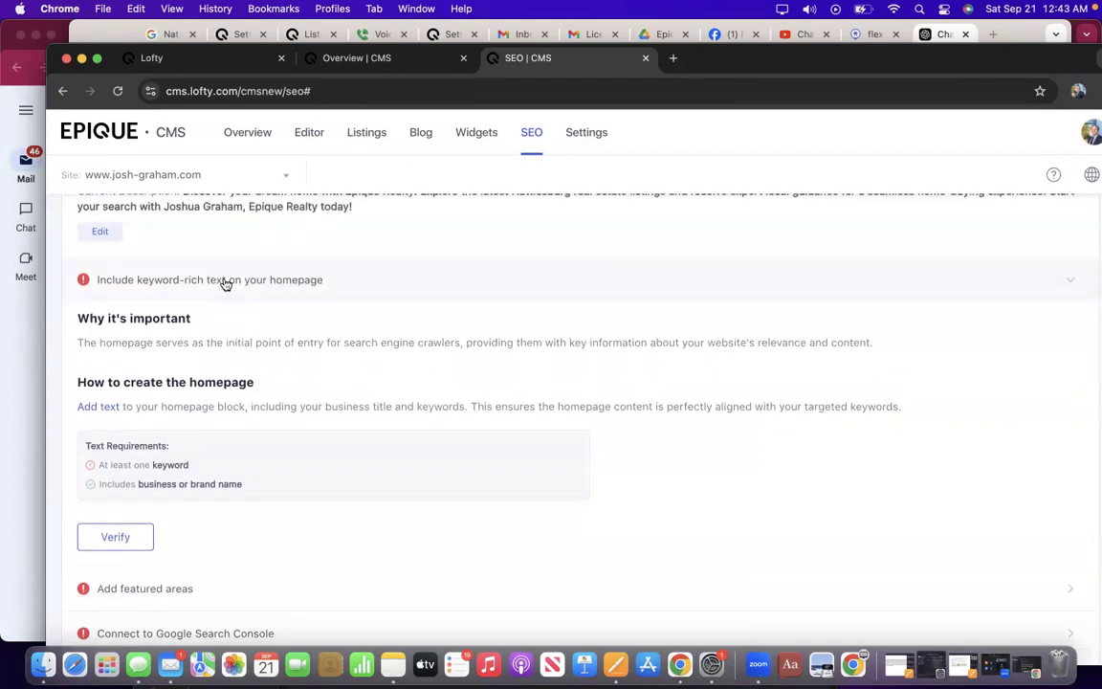
pyautogui.scroll(-1, 266, 311)
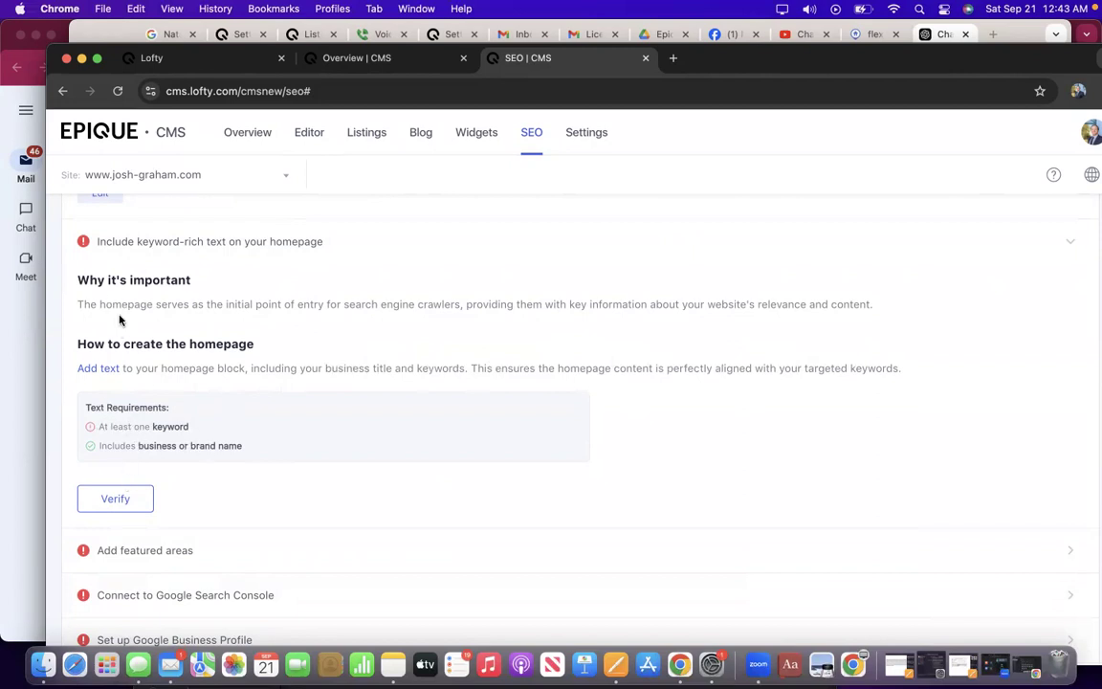
# Open the homepage in the Page Editor from 'Add text', then reposition and widen the browser window.
pyautogui.click(107, 374)
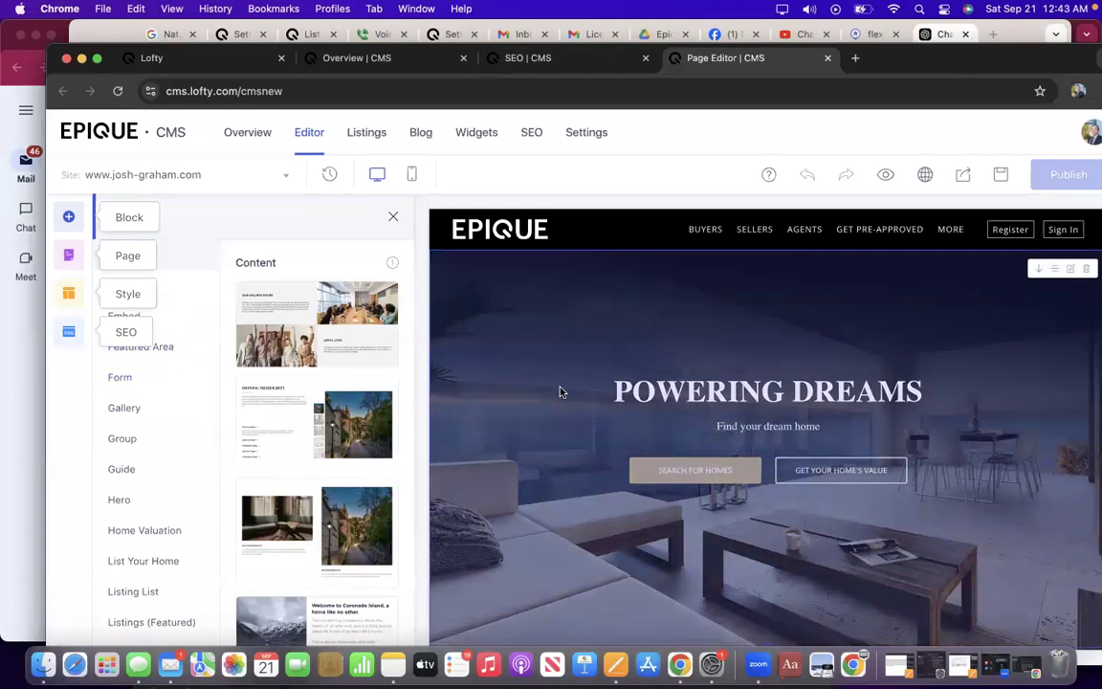
pyautogui.moveTo(1015, 71); pyautogui.dragTo(972, 71)
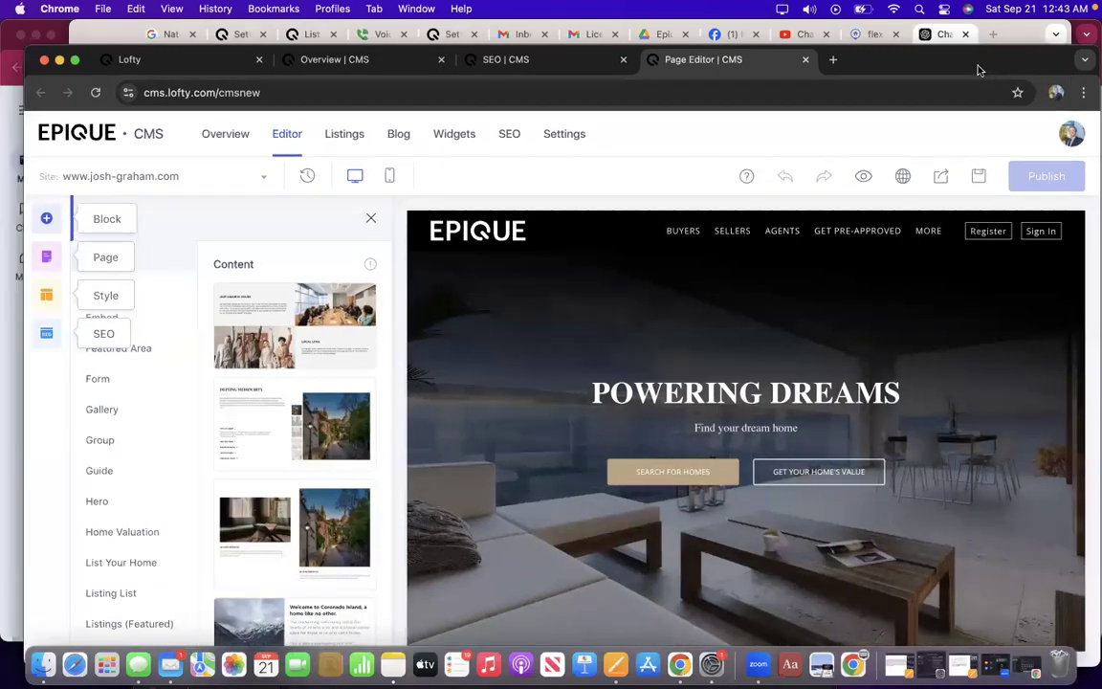
pyautogui.moveTo(1082, 278); pyautogui.dragTo(1093, 279)
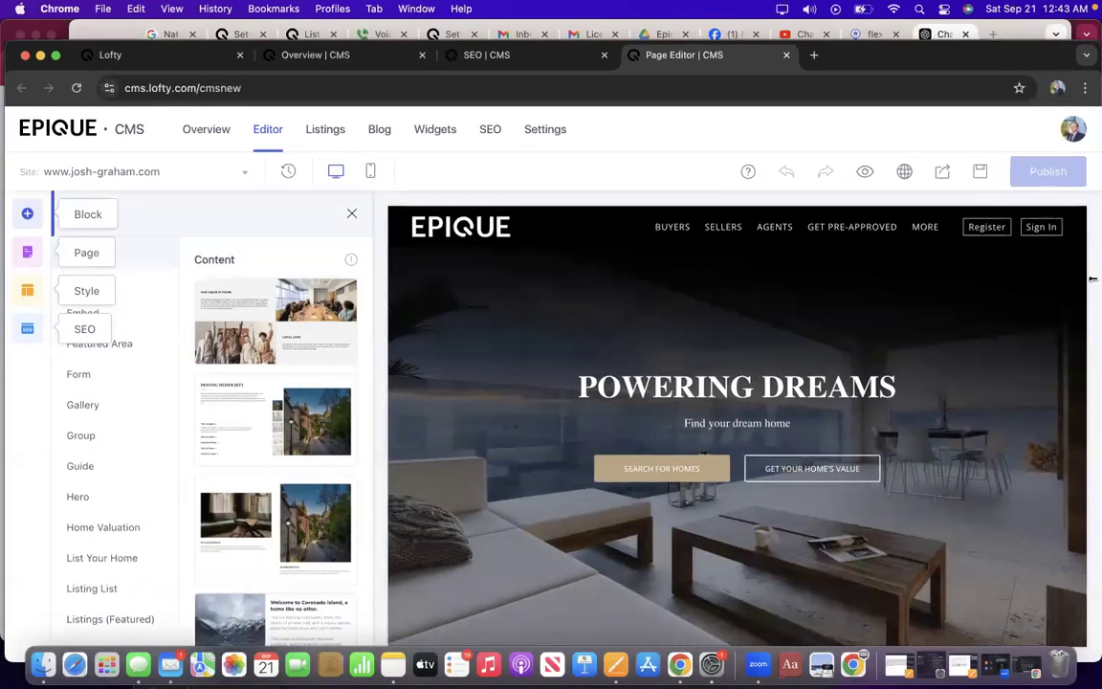
pyautogui.scroll(-2, 756, 287)
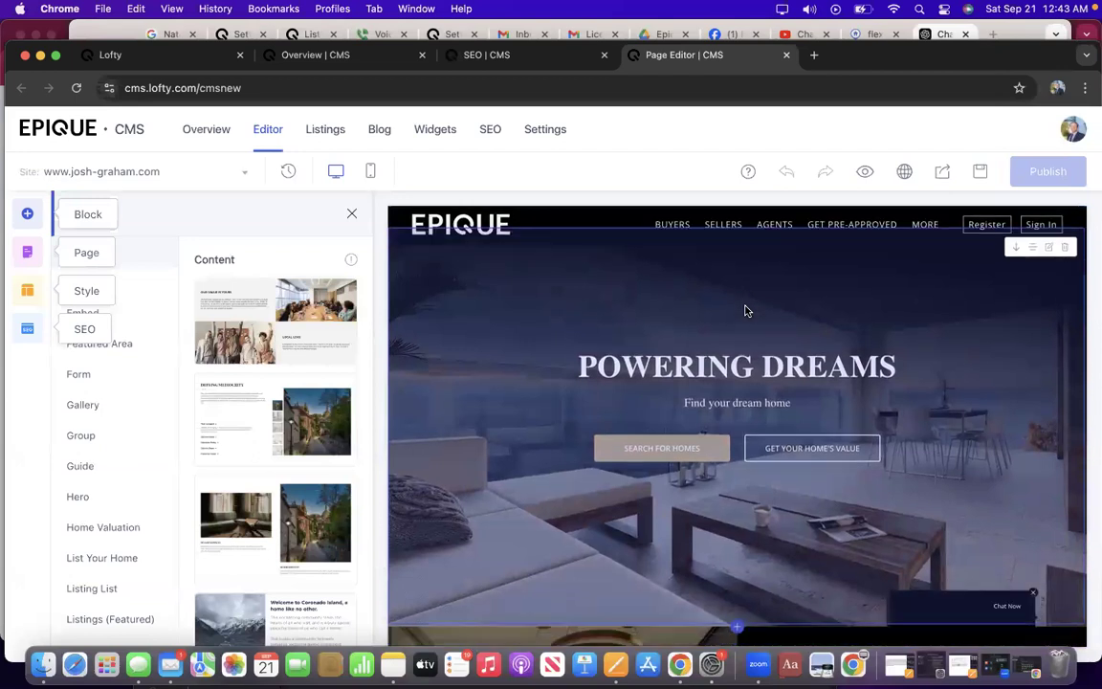
pyautogui.moveTo(995, 57); pyautogui.dragTo(999, 37)
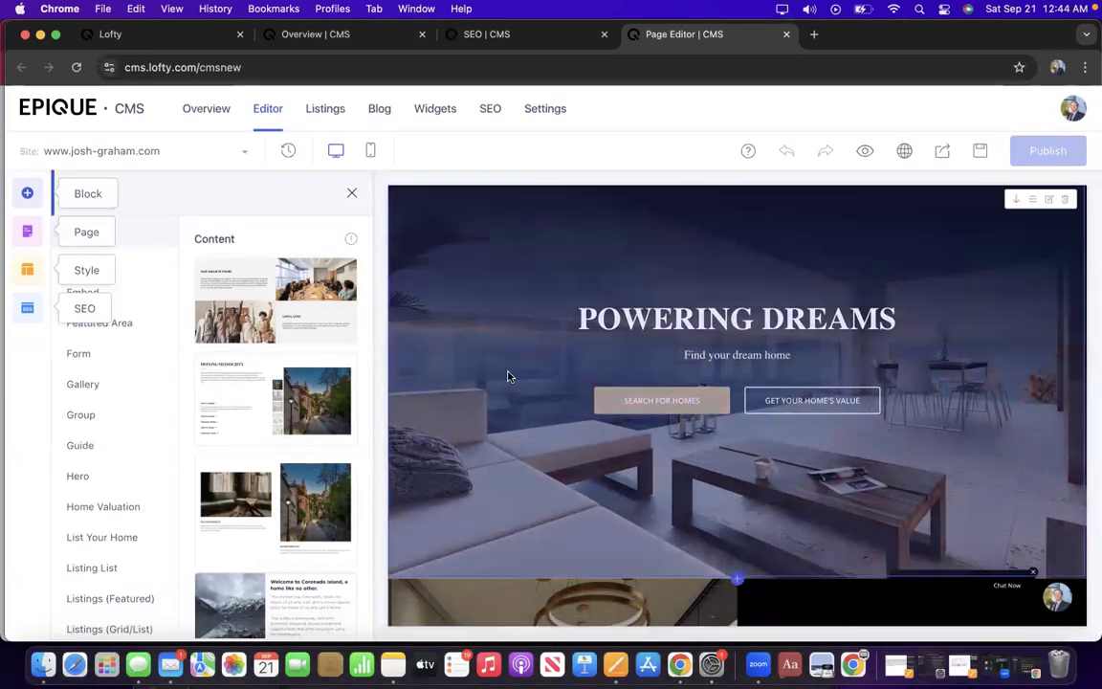
pyautogui.scroll(-2, 508, 376)
pyautogui.scroll(-10, 508, 377)
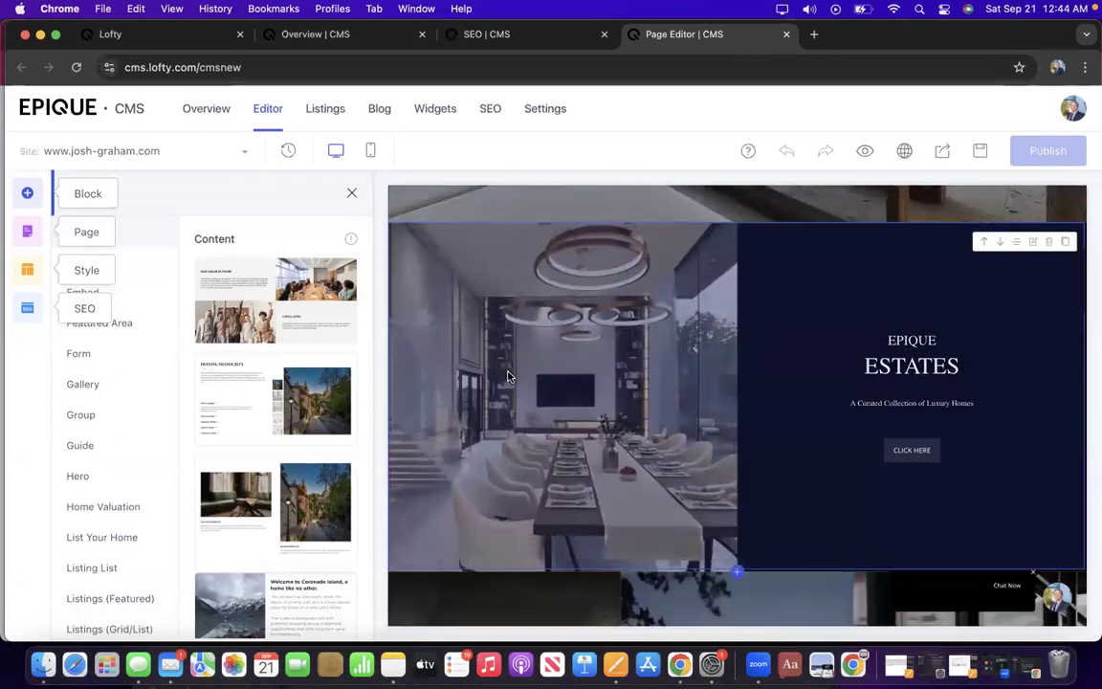
pyautogui.scroll(10, 508, 376)
pyautogui.scroll(3, 509, 376)
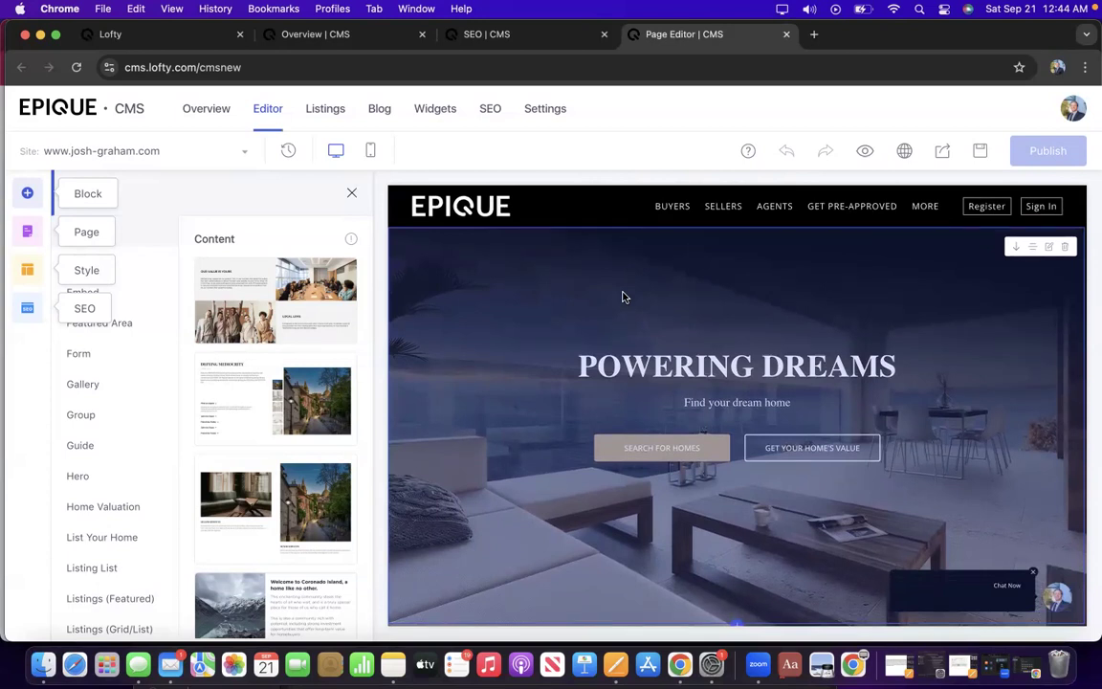
pyautogui.scroll(-1, 622, 297)
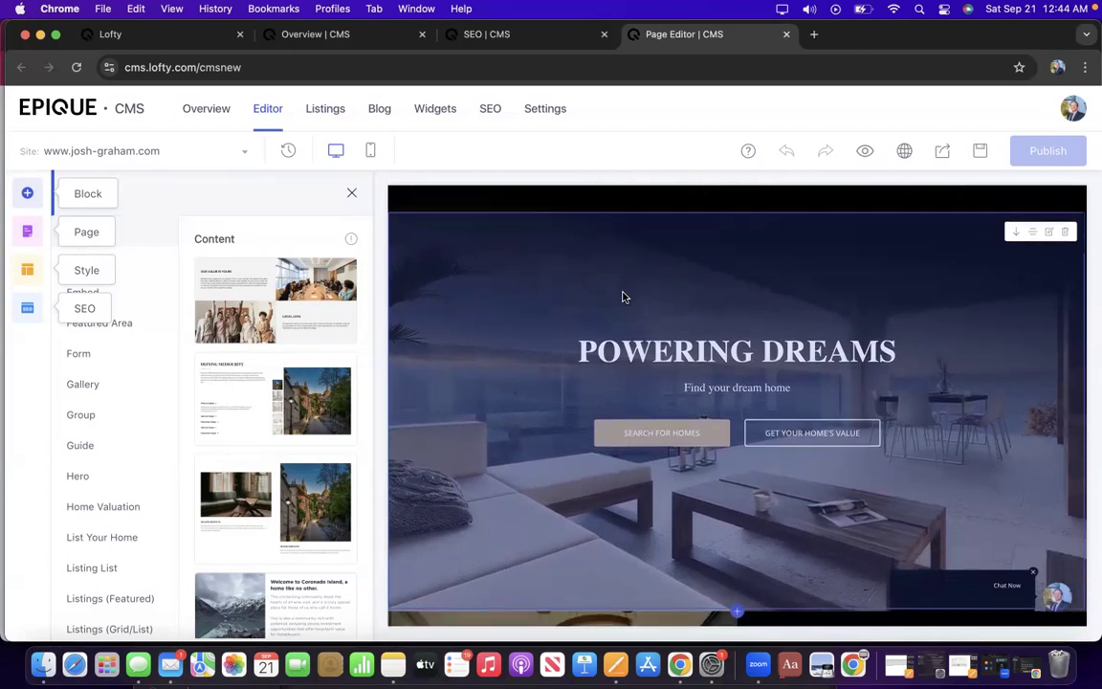
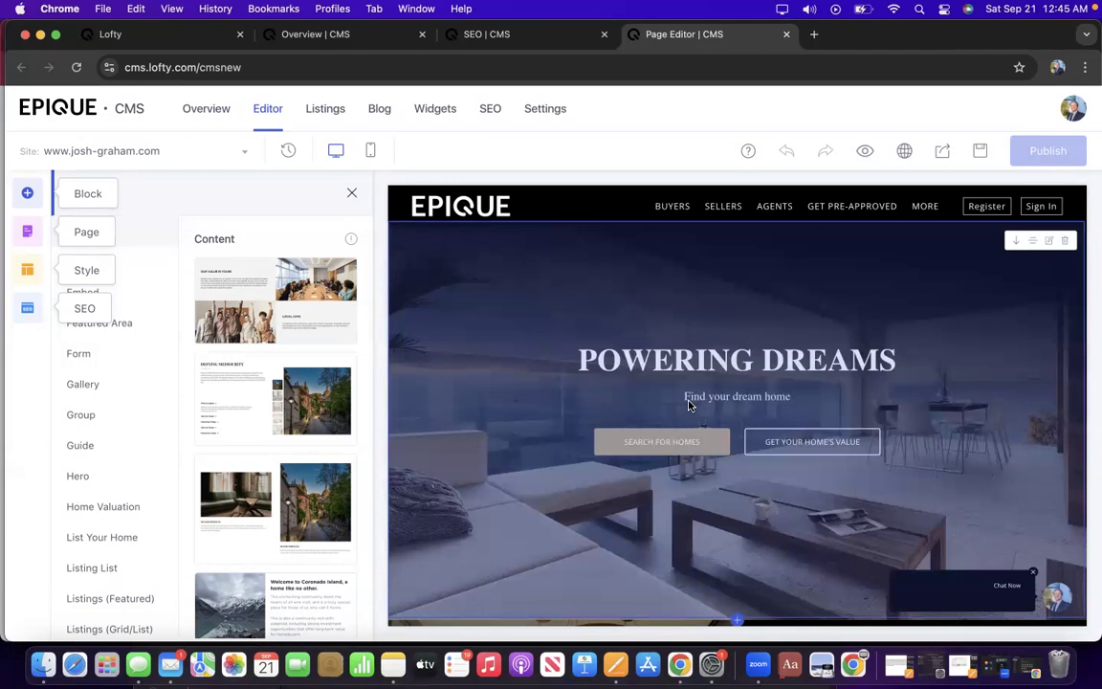
# Scroll through the homepage to locate the Epique Estates section.
pyautogui.scroll(-3, 686, 383)
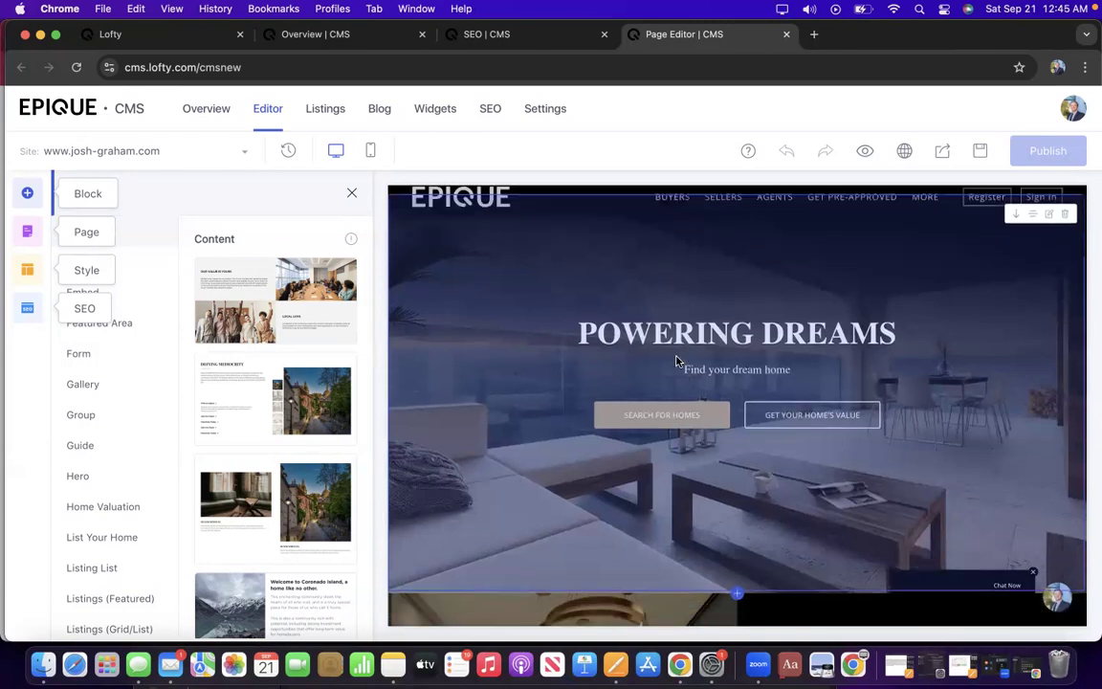
pyautogui.scroll(-5, 676, 361)
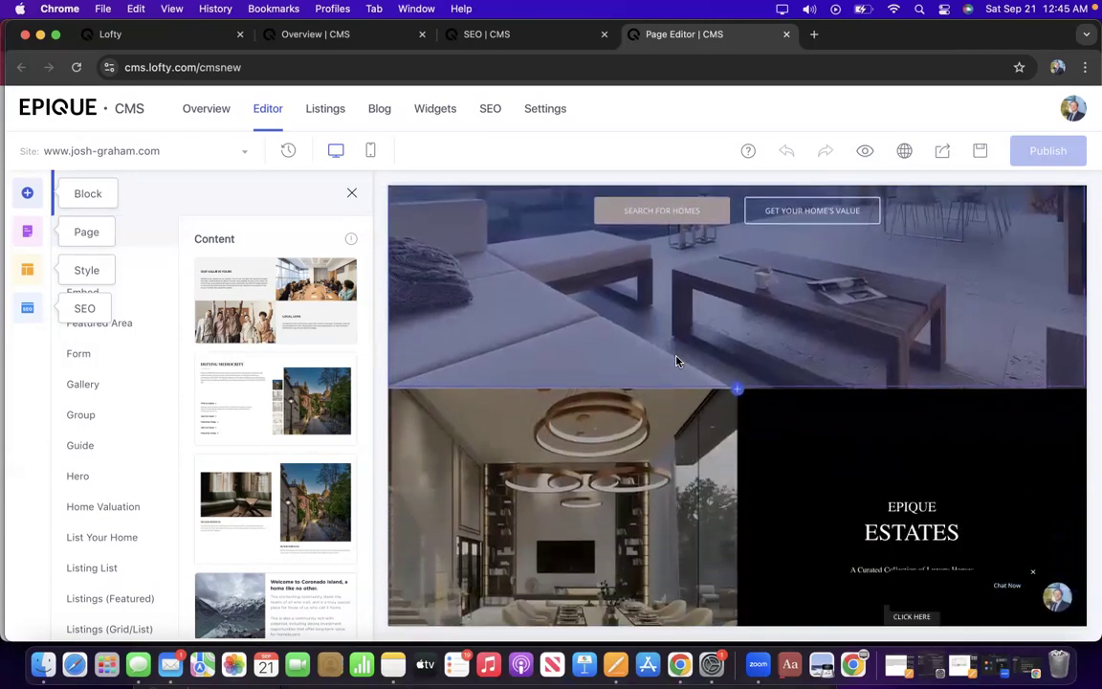
pyautogui.scroll(-5, 676, 360)
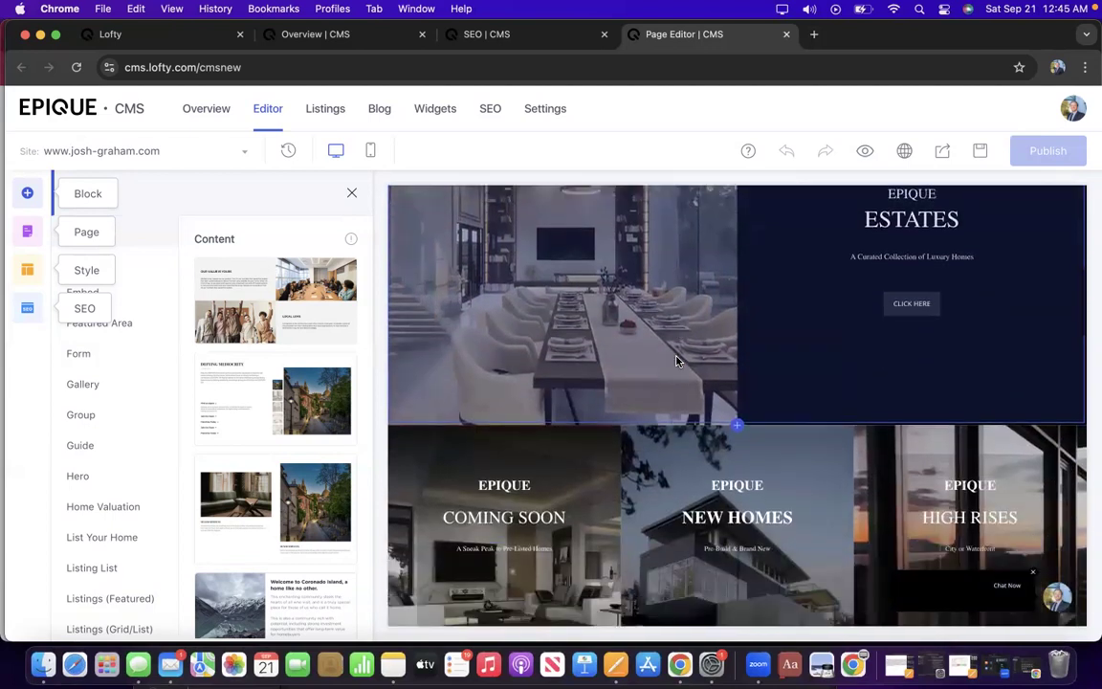
pyautogui.scroll(-6, 676, 361)
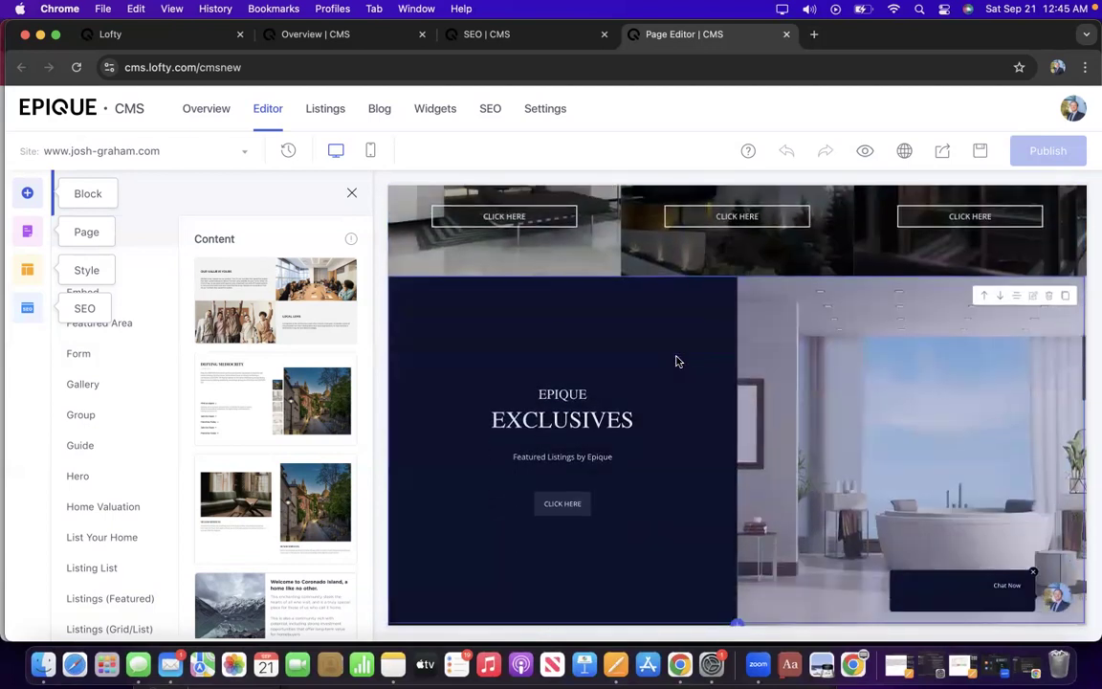
pyautogui.scroll(-10, 676, 361)
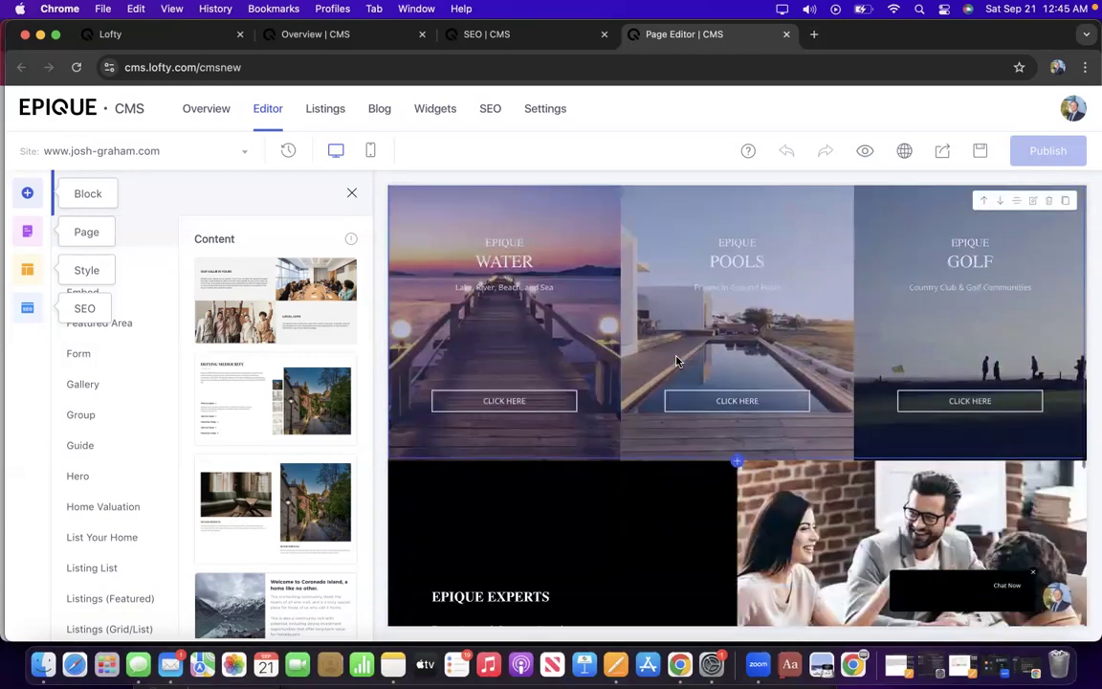
pyautogui.scroll(-3, 676, 361)
pyautogui.scroll(8, 676, 361)
pyautogui.scroll(10, 676, 361)
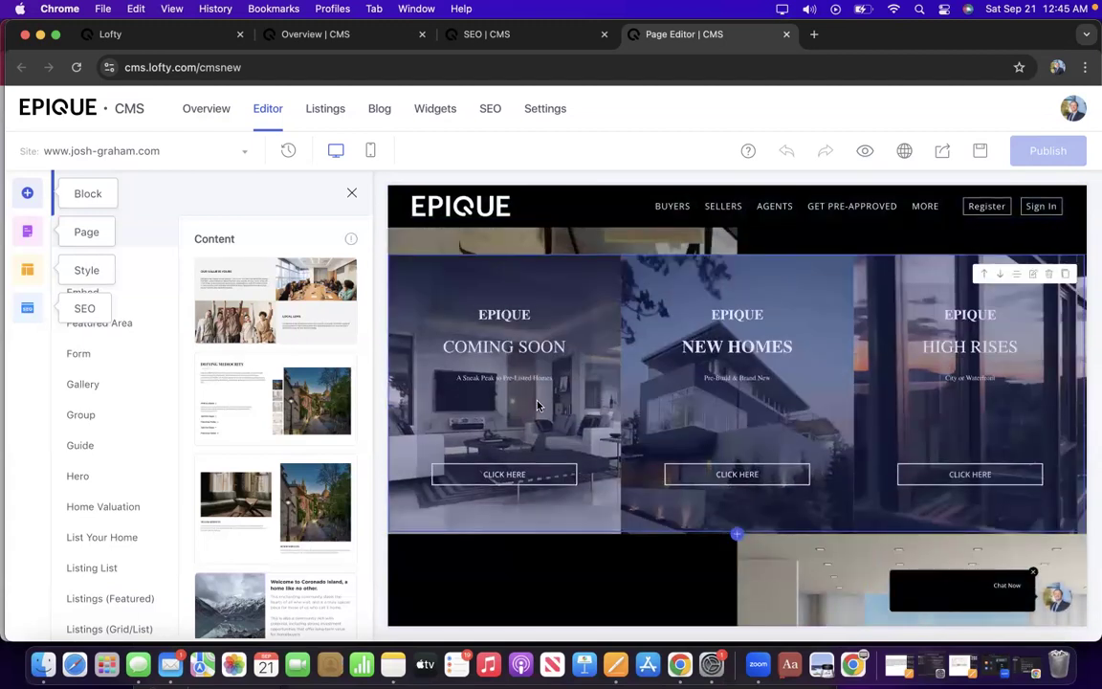
pyautogui.scroll(1, 549, 412)
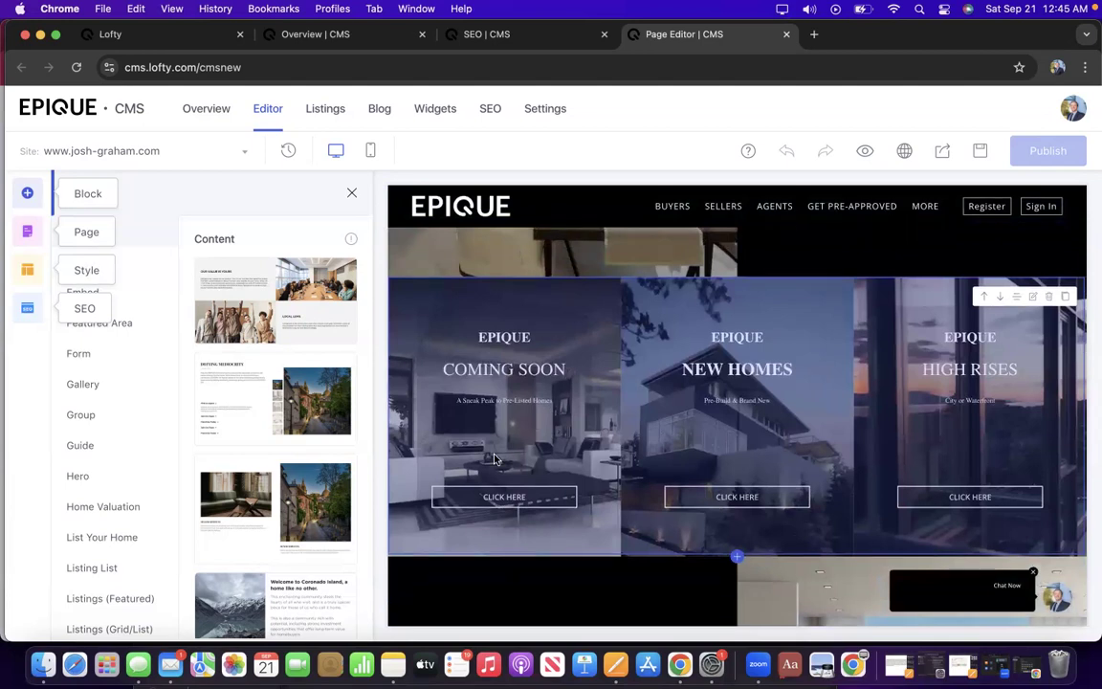
pyautogui.scroll(3, 484, 458)
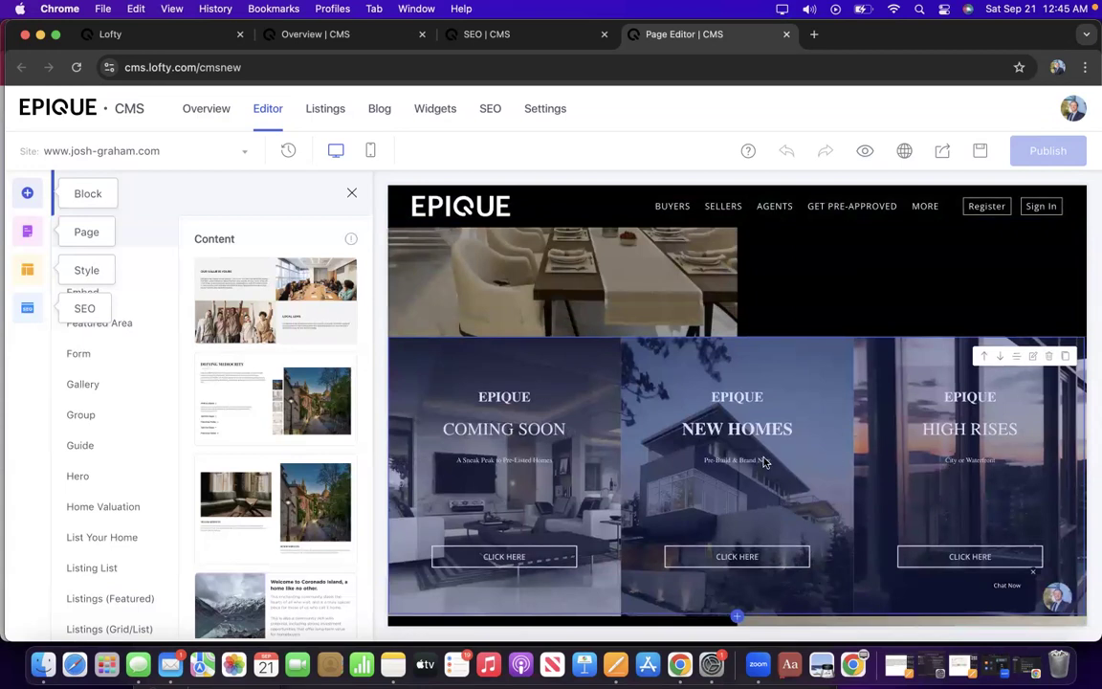
pyautogui.scroll(3, 771, 464)
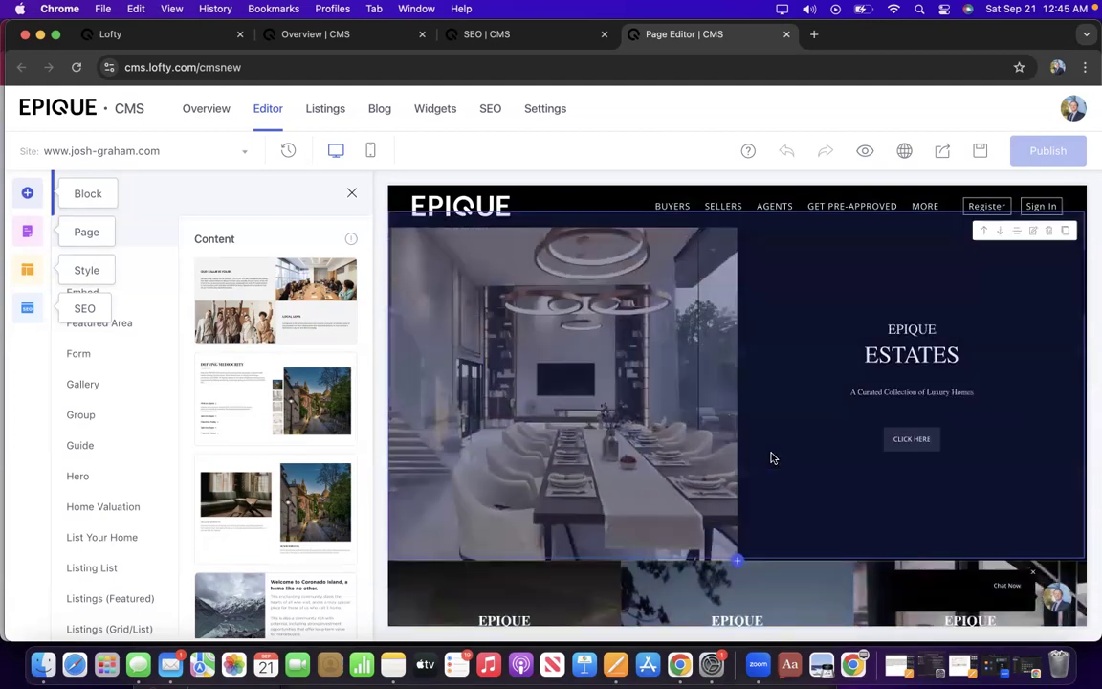
pyautogui.scroll(4, 771, 458)
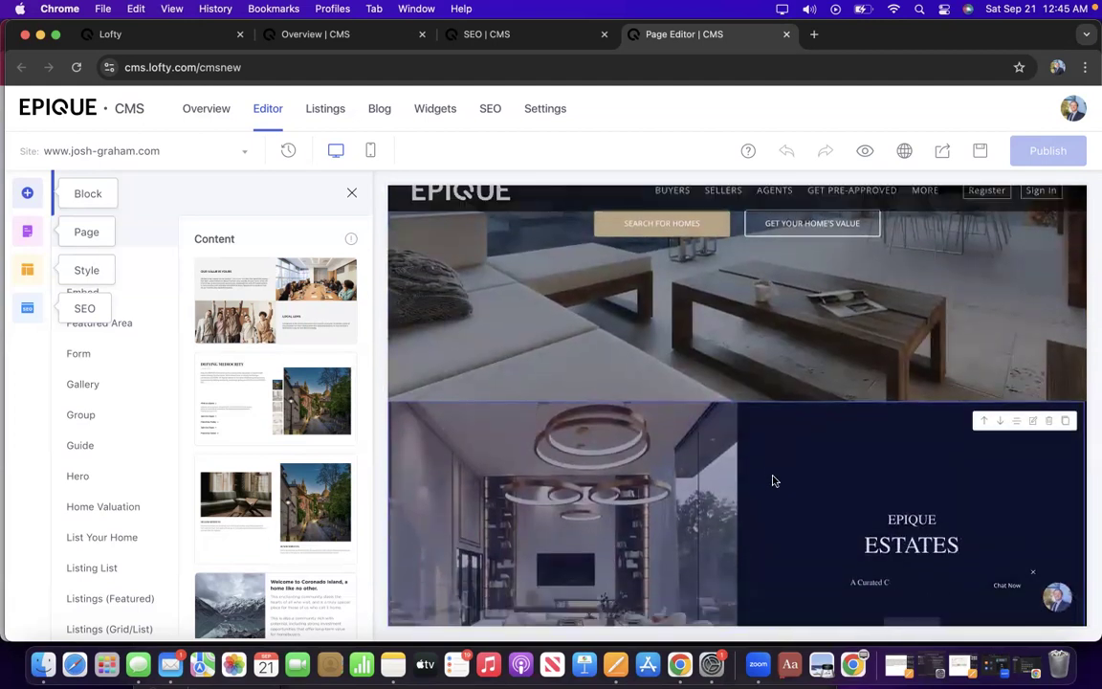
pyautogui.scroll(-1, 805, 438)
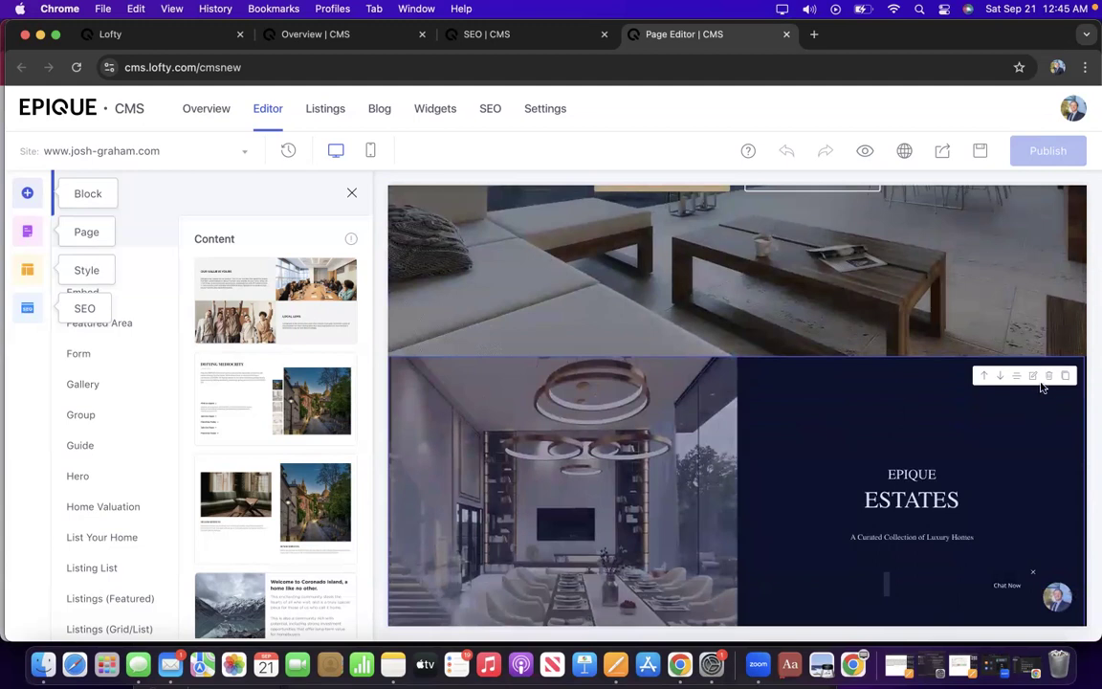
# Copy the Epique Estates section and paste a duplicate below it.
pyautogui.click(1067, 379)
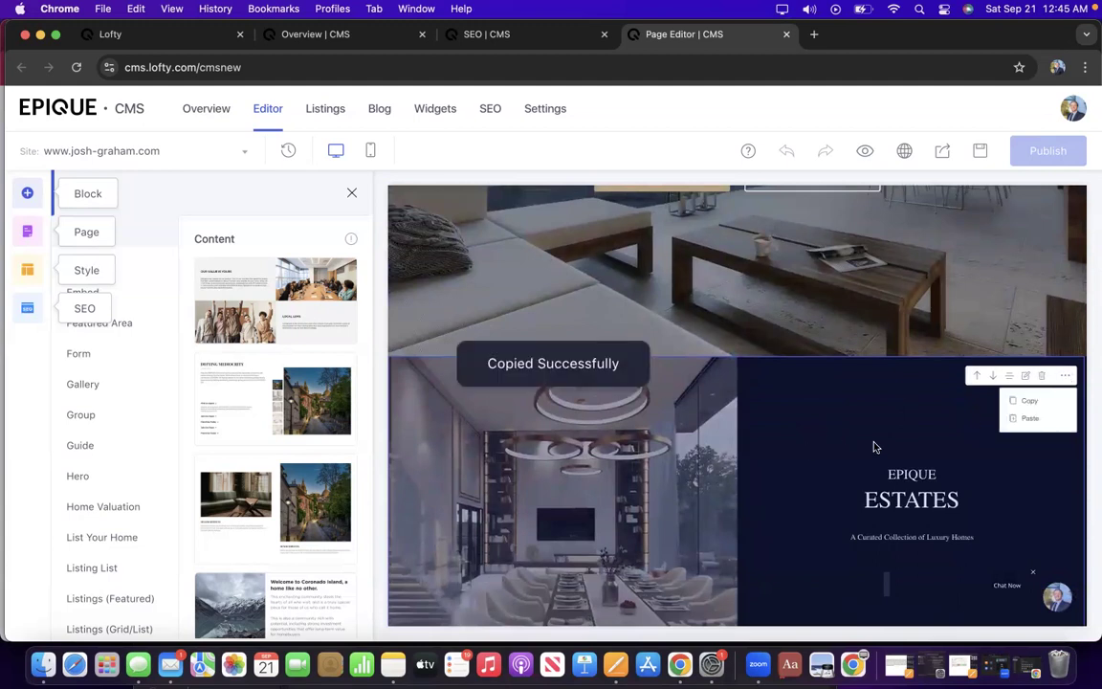
pyautogui.moveTo(1063, 379)
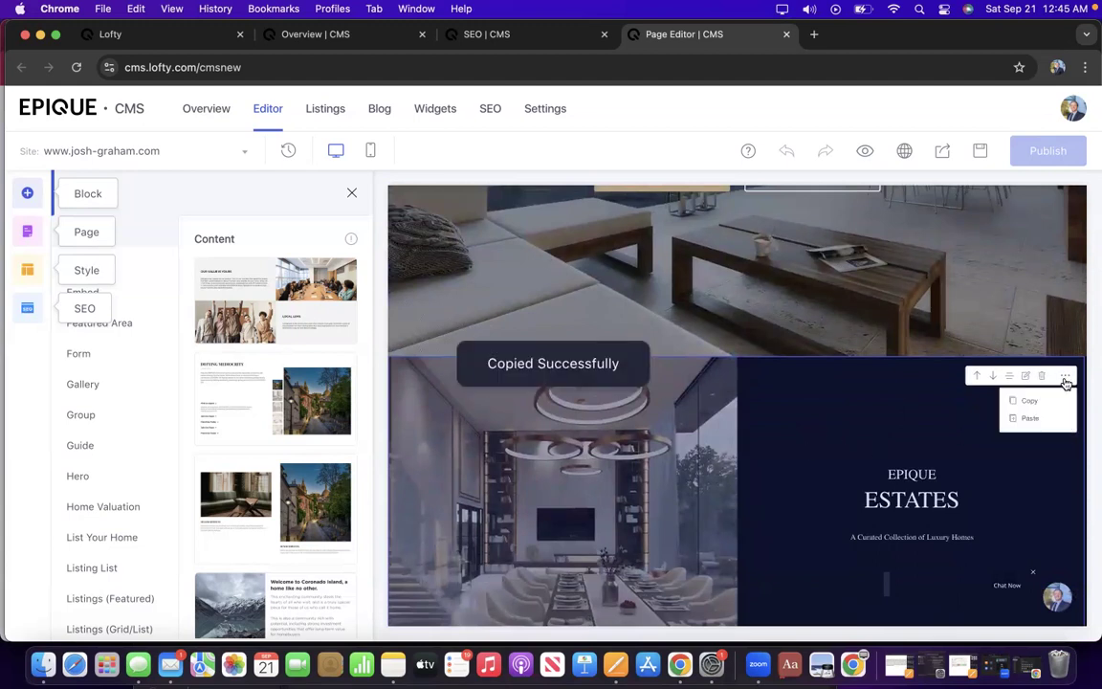
pyautogui.click(1032, 419)
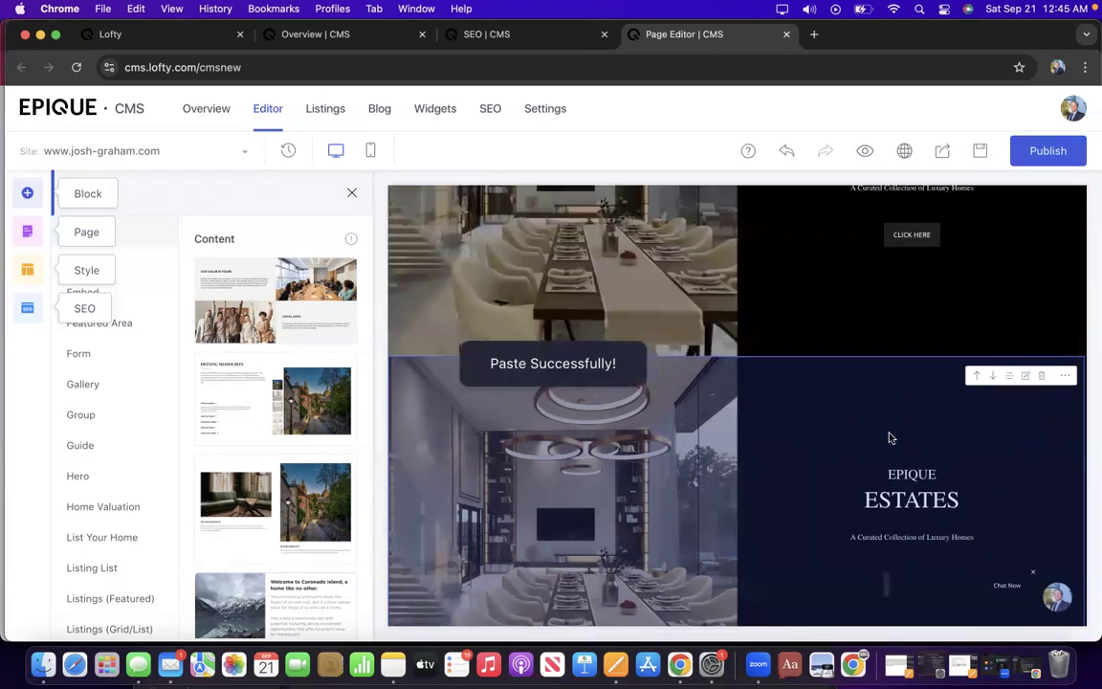
pyautogui.scroll(-3, 864, 381)
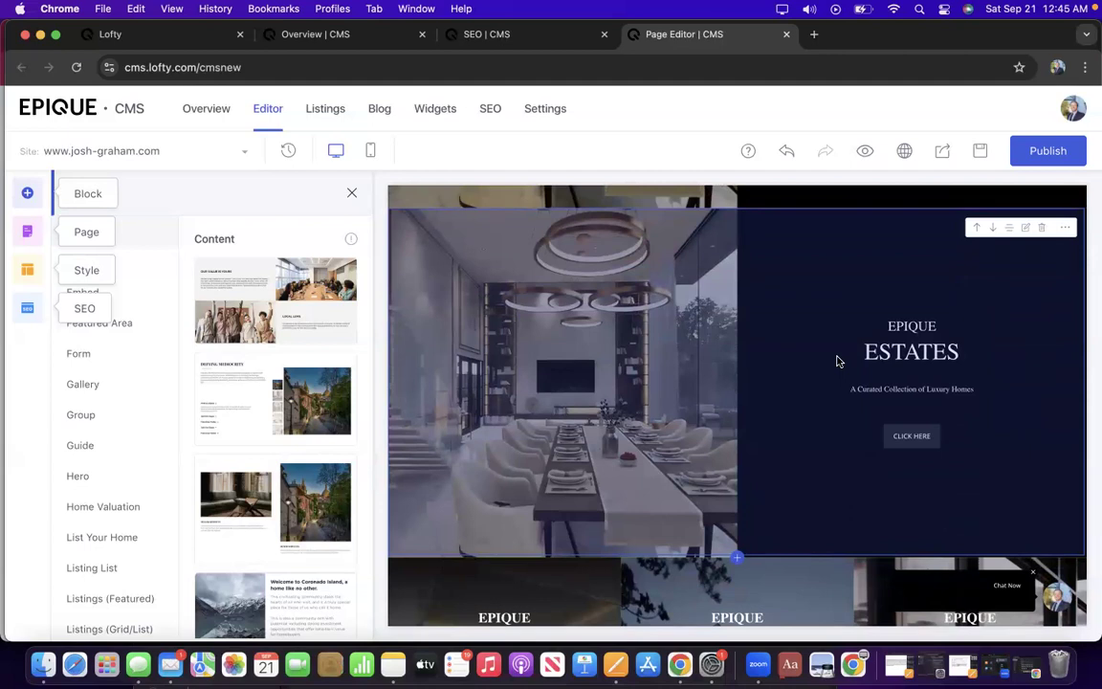
# Open the duplicated Estates section's settings and browse its layout options.
pyautogui.click(1025, 230)
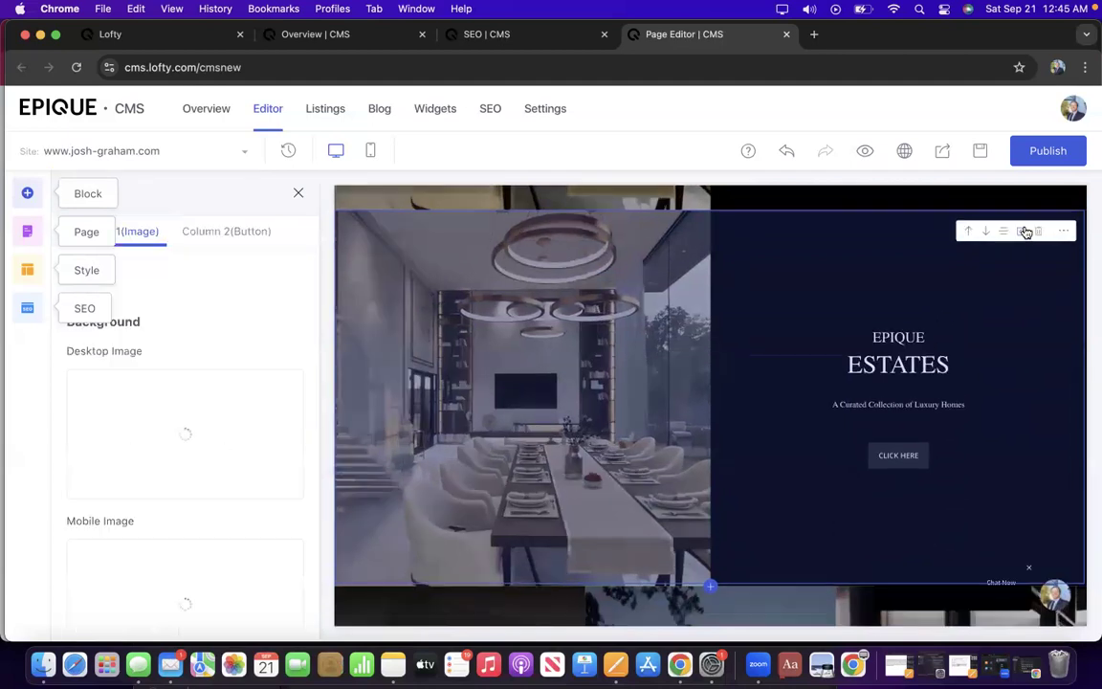
pyautogui.scroll(2, 881, 349)
pyautogui.scroll(-3, 880, 349)
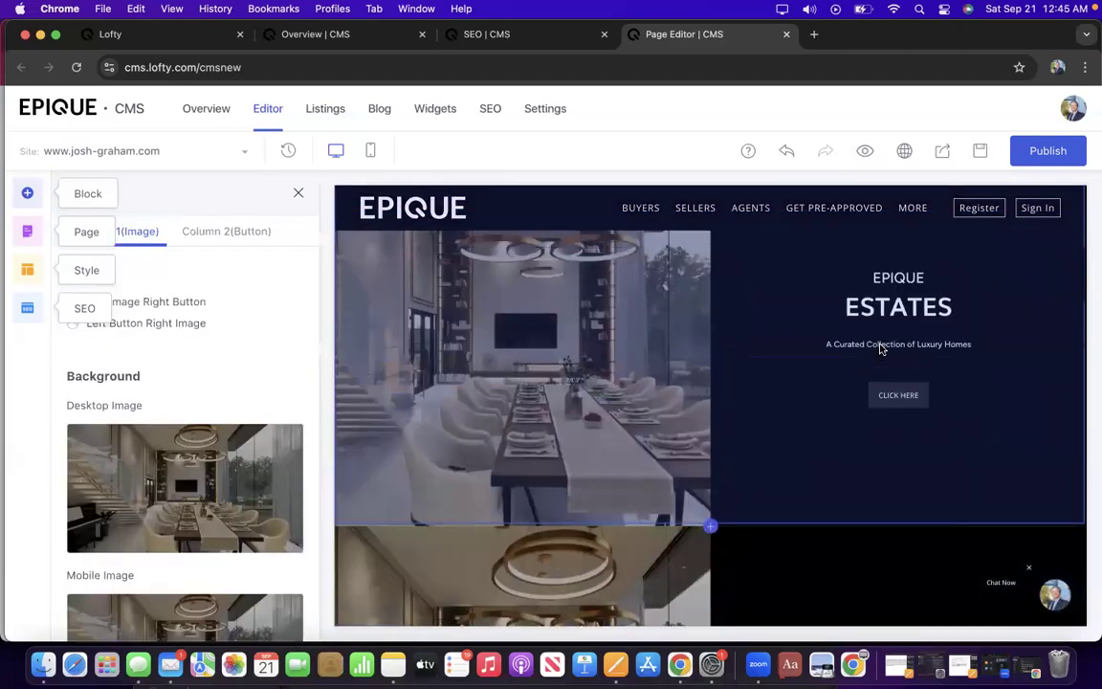
pyautogui.scroll(5, 880, 350)
pyautogui.scroll(-5, 880, 349)
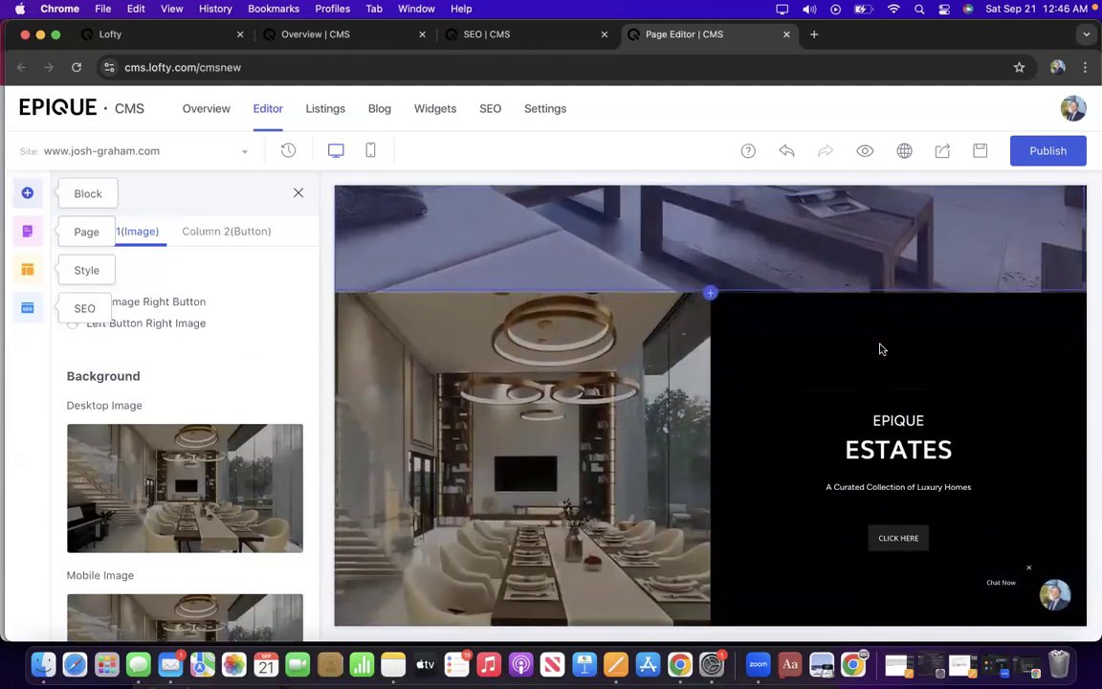
pyautogui.scroll(-3, 880, 349)
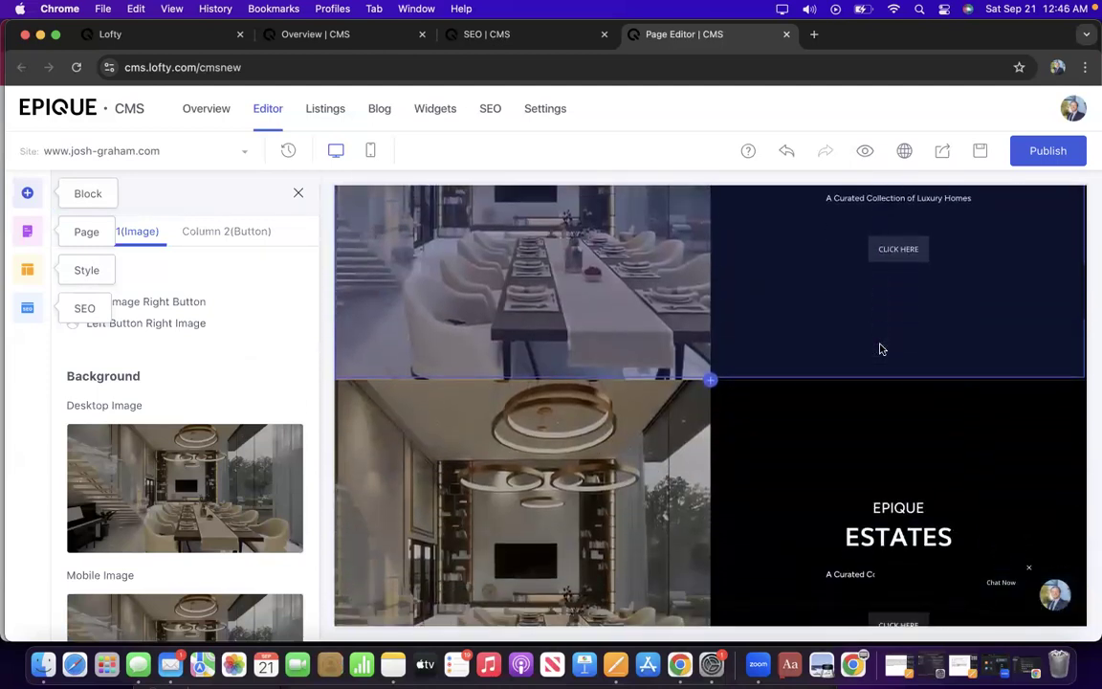
pyautogui.scroll(4, 881, 350)
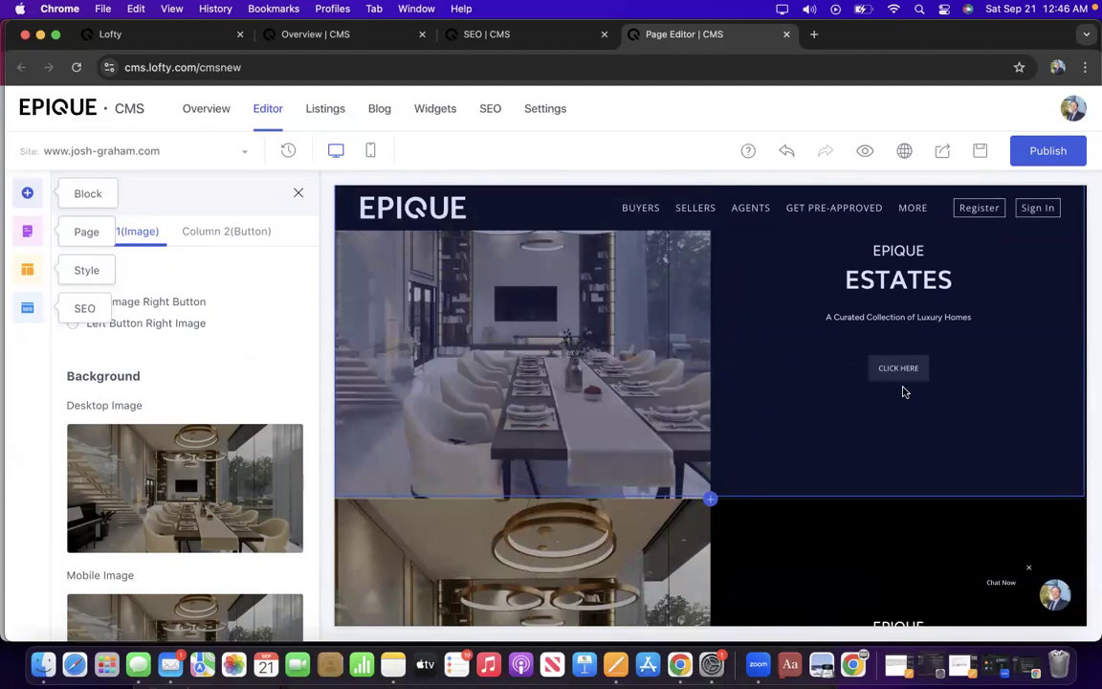
pyautogui.scroll(-2, 837, 490)
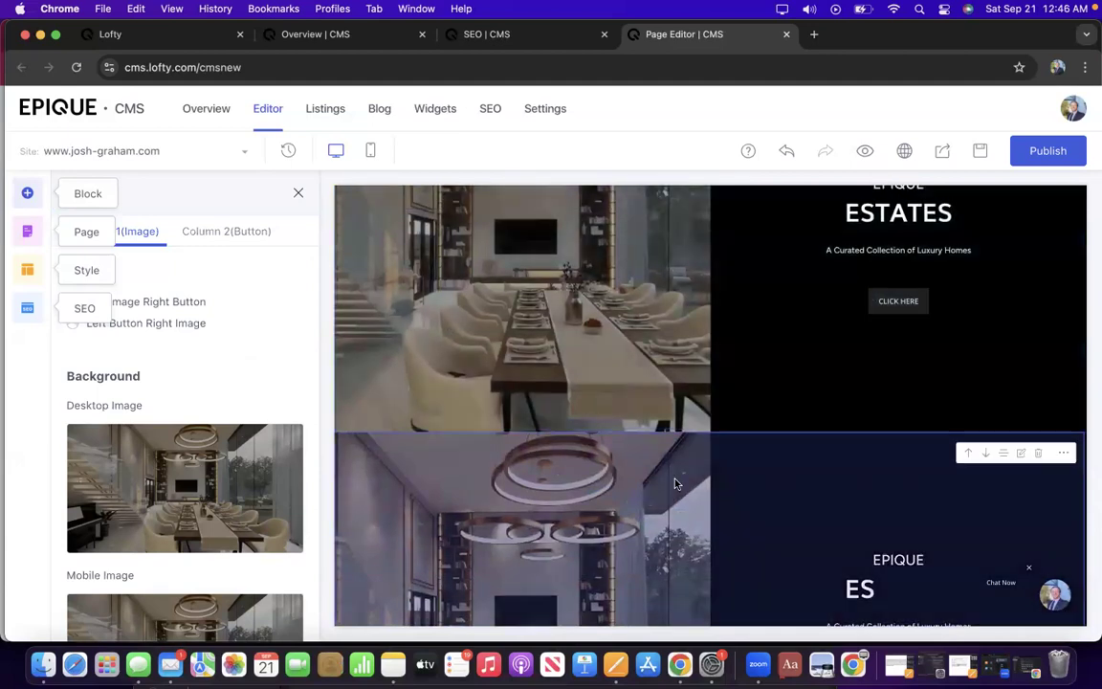
pyautogui.scroll(-2, 825, 484)
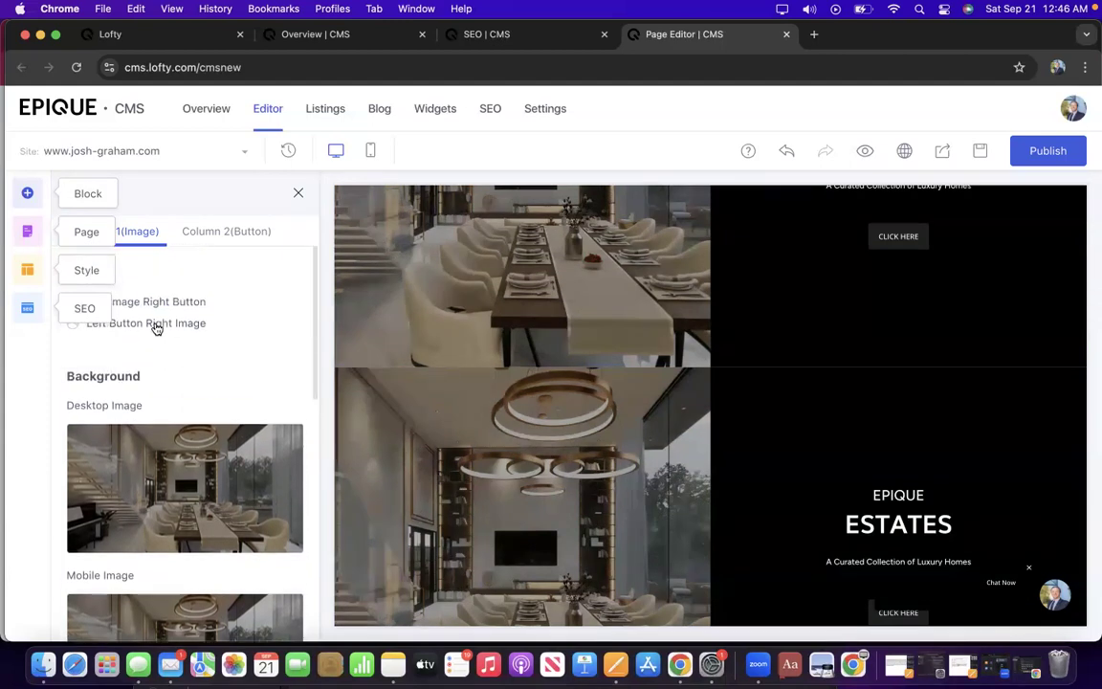
# Apply the Left Button Right Image layout to the duplicated section.
pyautogui.click(157, 328)
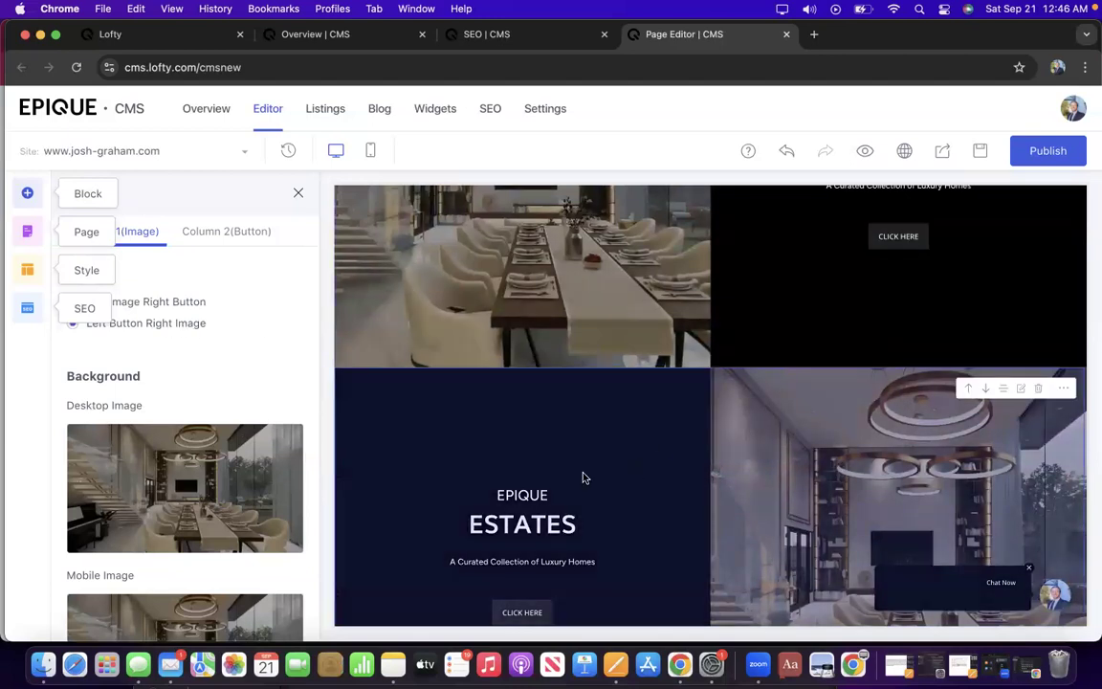
pyautogui.scroll(-3, 204, 479)
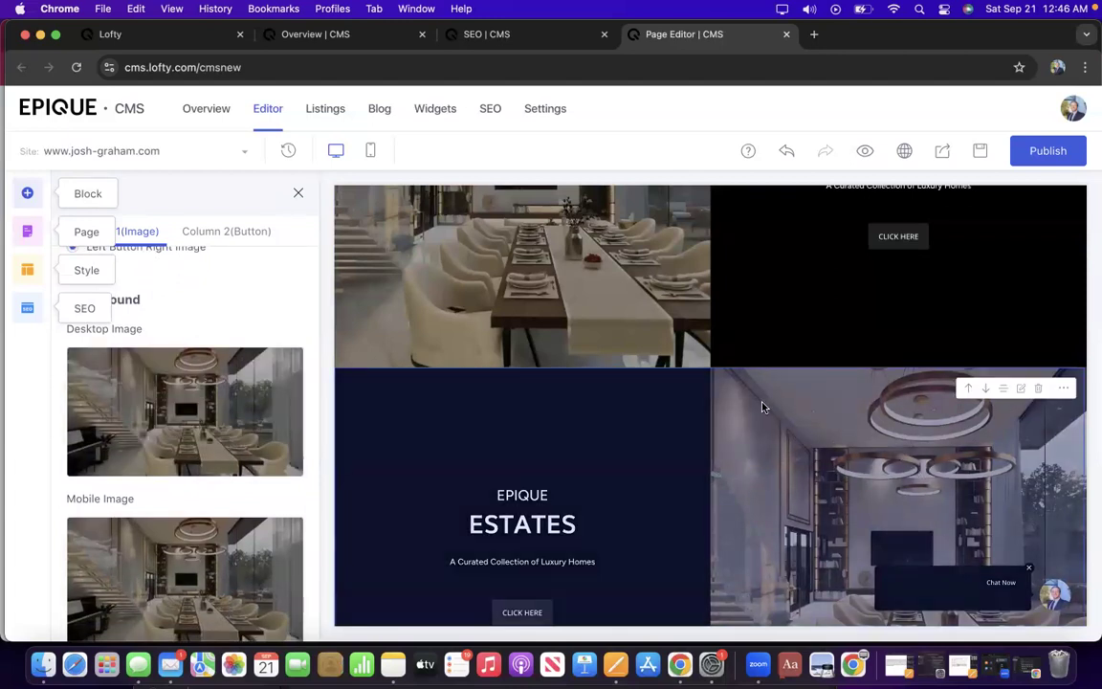
pyautogui.scroll(5, 763, 407)
pyautogui.scroll(-4, 600, 381)
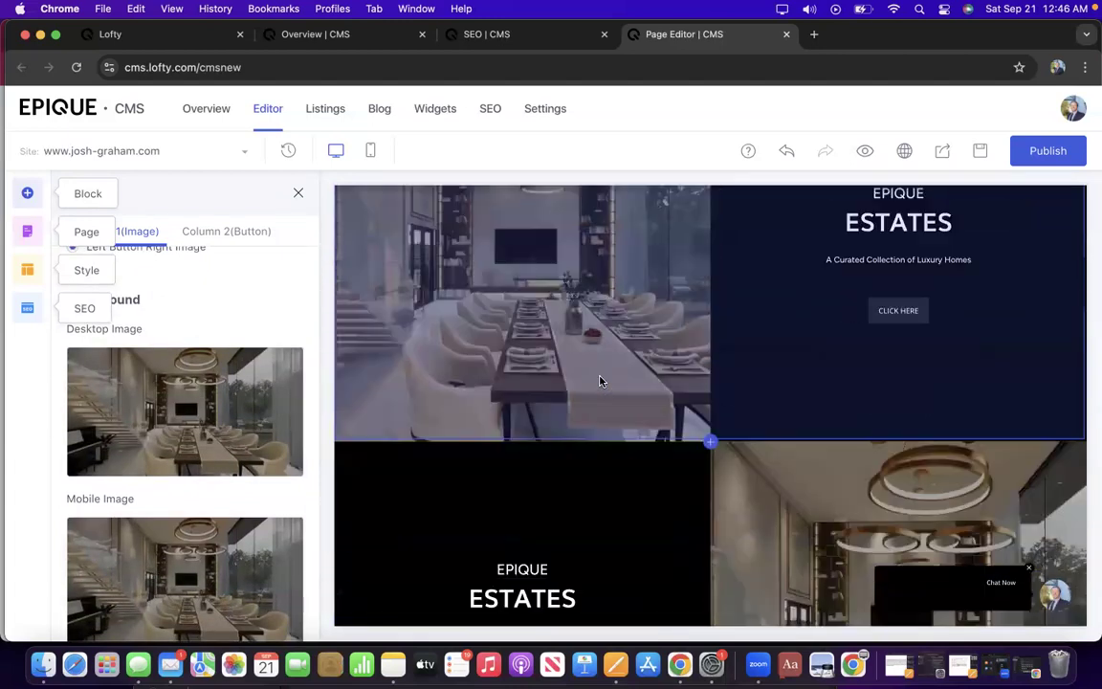
pyautogui.scroll(-4, 600, 381)
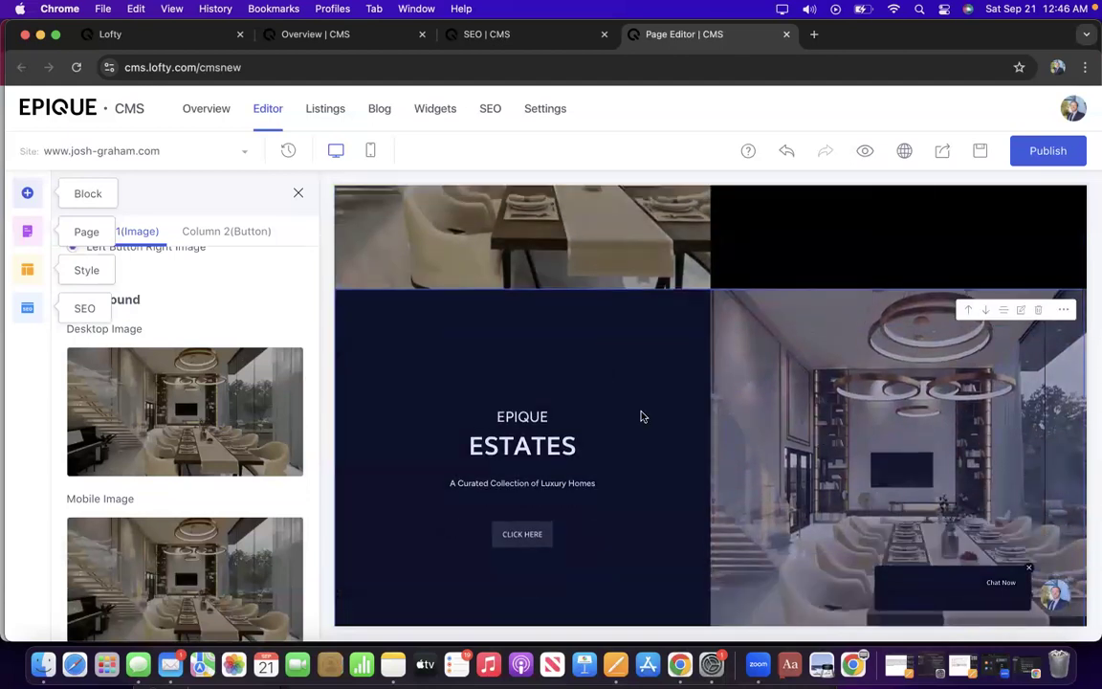
pyautogui.moveTo(165, 411)
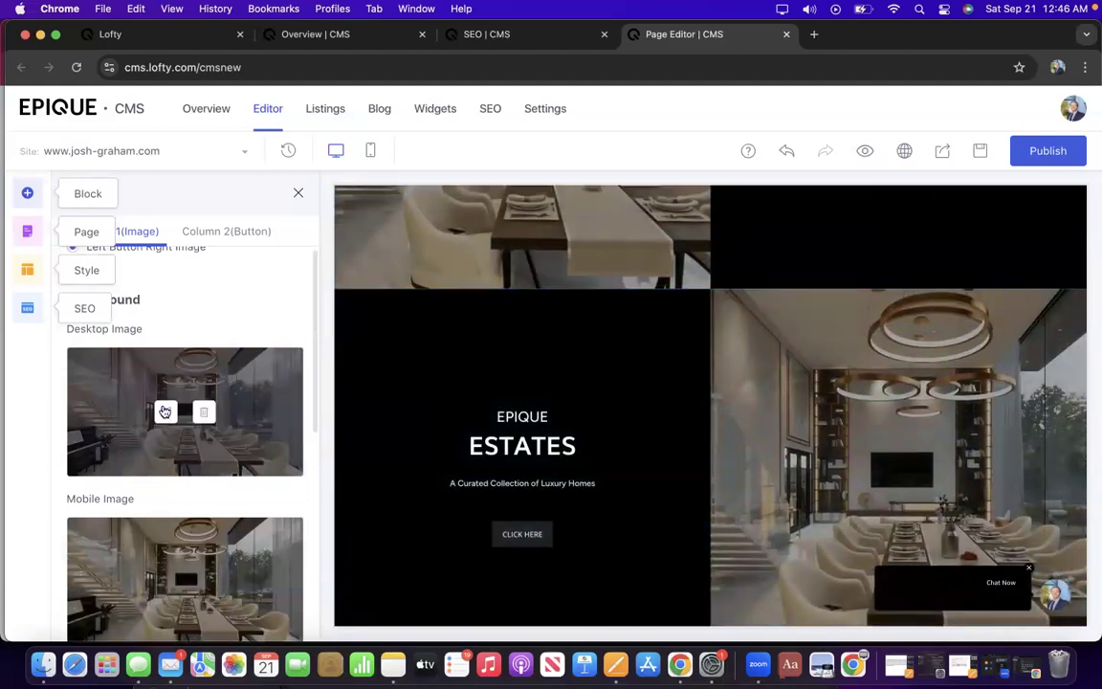
pyautogui.scroll(-2, 164, 411)
pyautogui.scroll(2, 164, 412)
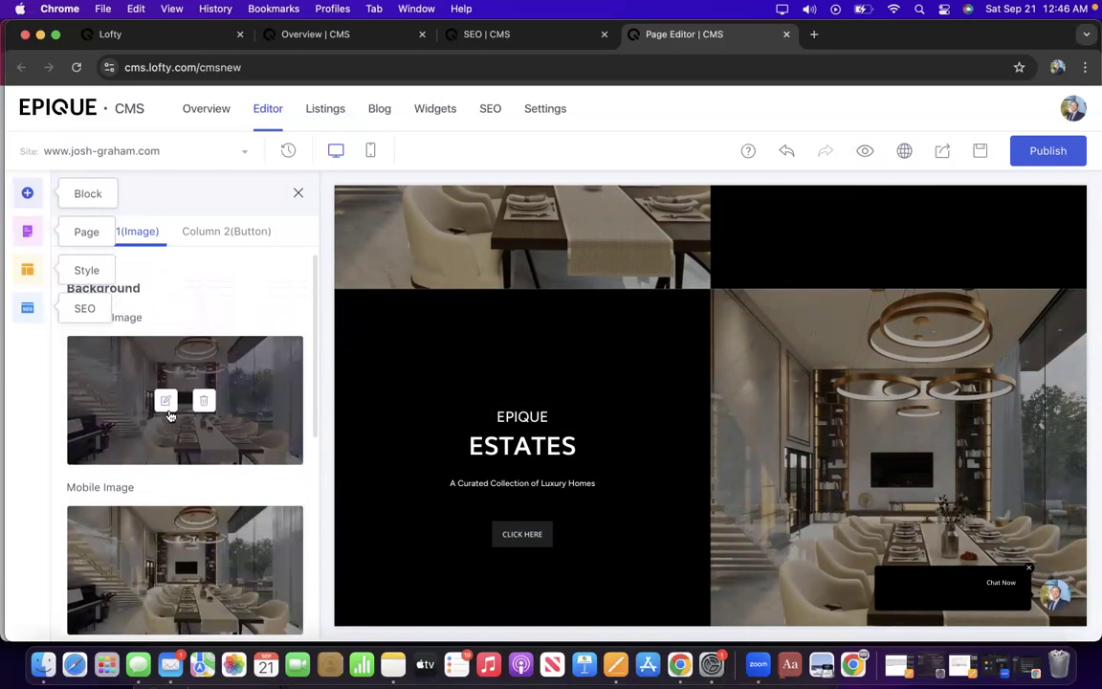
# Replace the section's desktop background image with the Lofty Library floor-plan photo.
pyautogui.click(164, 401)
pyautogui.moveTo(538, 319)
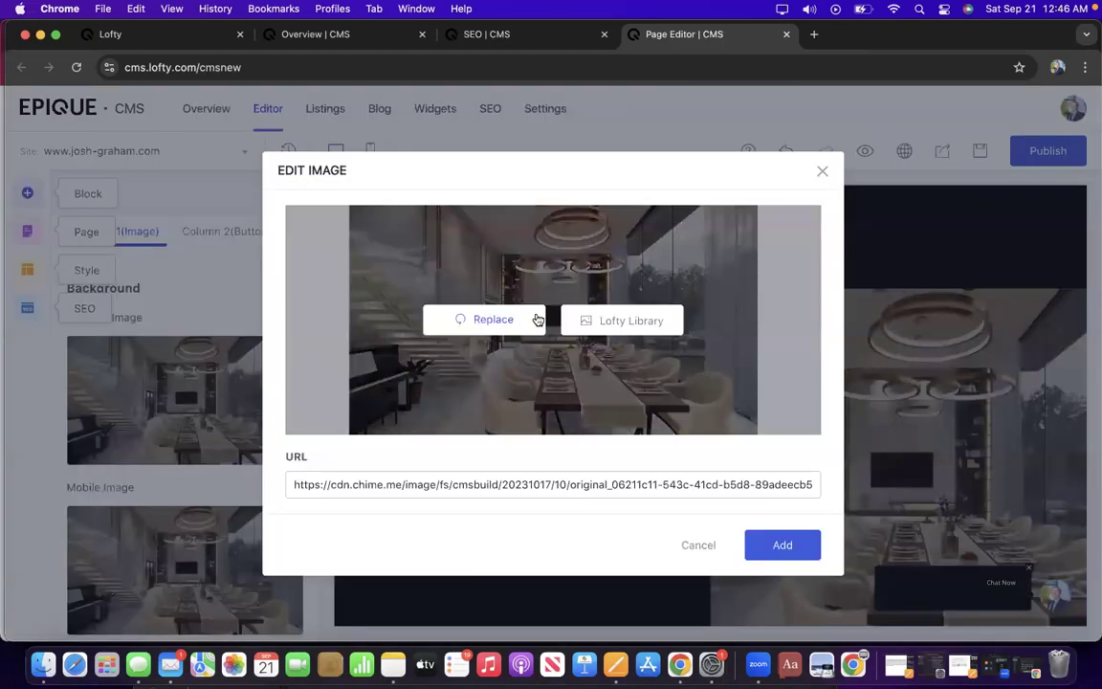
pyautogui.click(620, 322)
pyautogui.scroll(-5, 554, 367)
pyautogui.scroll(-7, 554, 367)
pyautogui.scroll(-5, 554, 368)
pyautogui.scroll(-1, 554, 367)
pyautogui.scroll(-3, 554, 367)
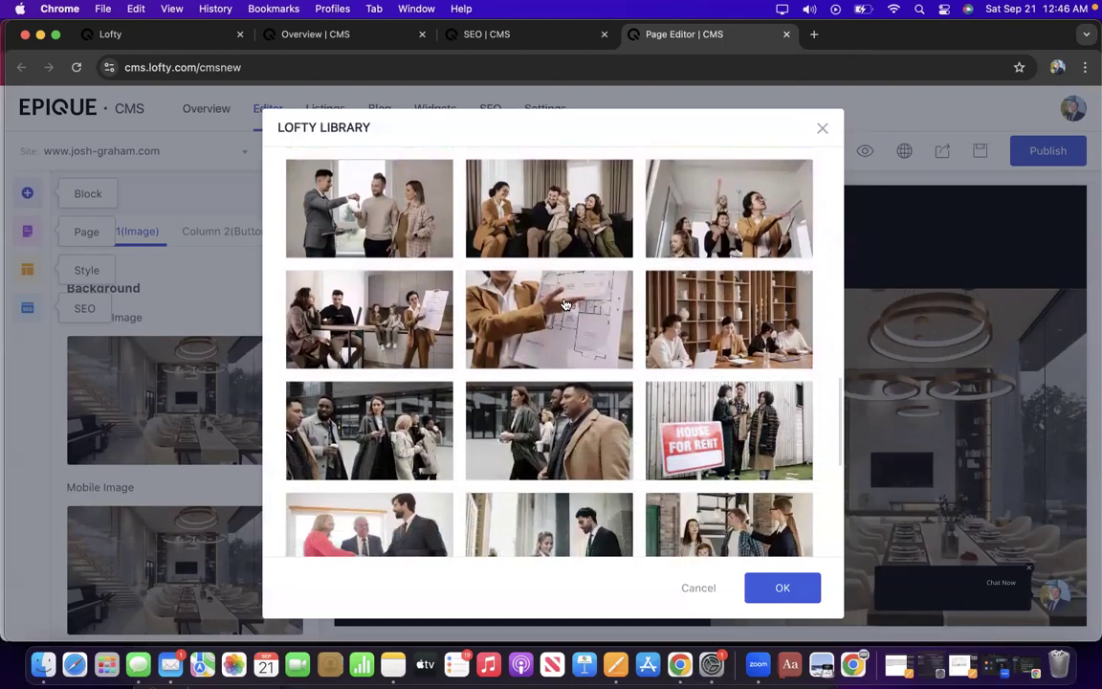
pyautogui.click(565, 306)
pyautogui.click(784, 587)
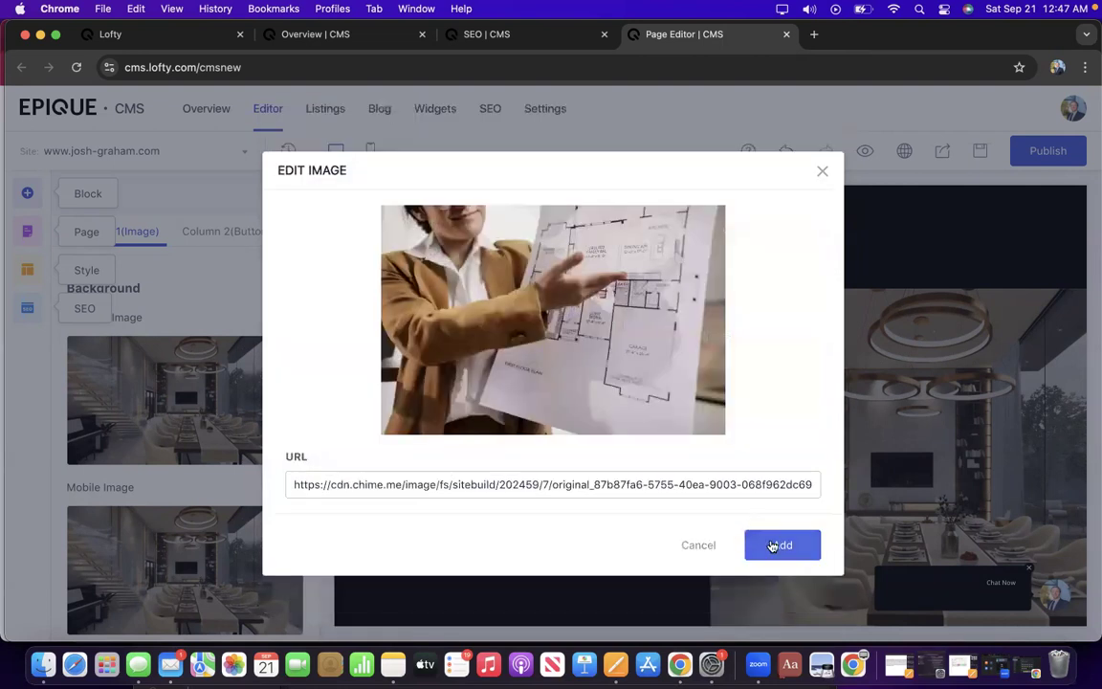
pyautogui.click(803, 552)
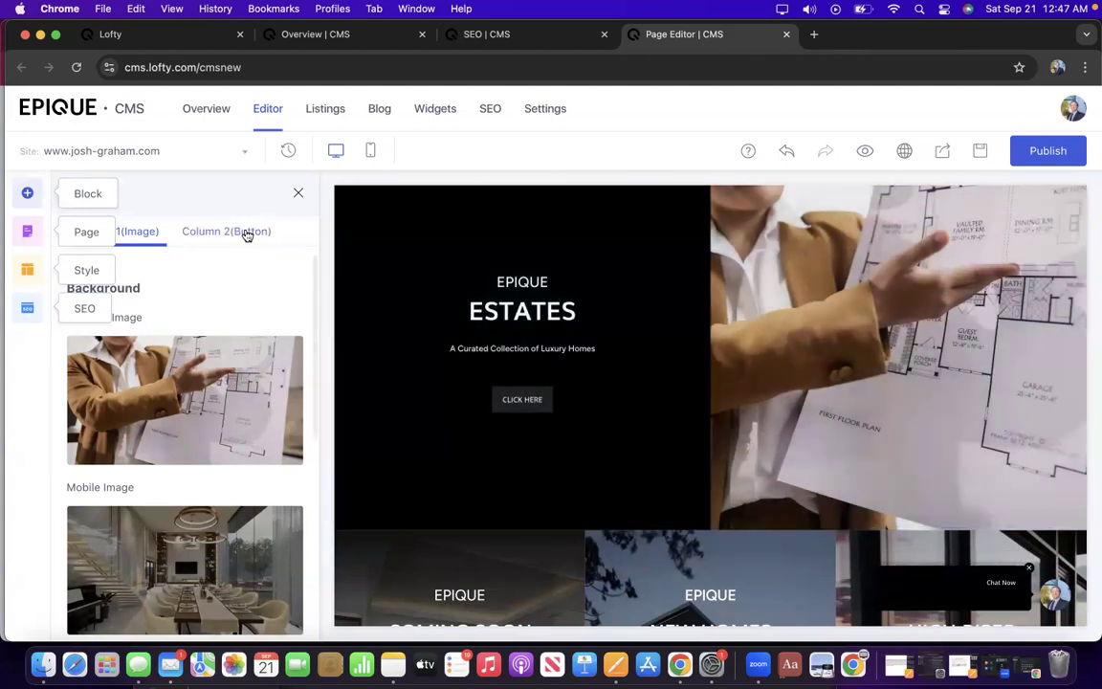
# Make the hero title an H1 heading in the Column 2(Button) settings.
pyautogui.click(233, 236)
pyautogui.scroll(-3, 164, 330)
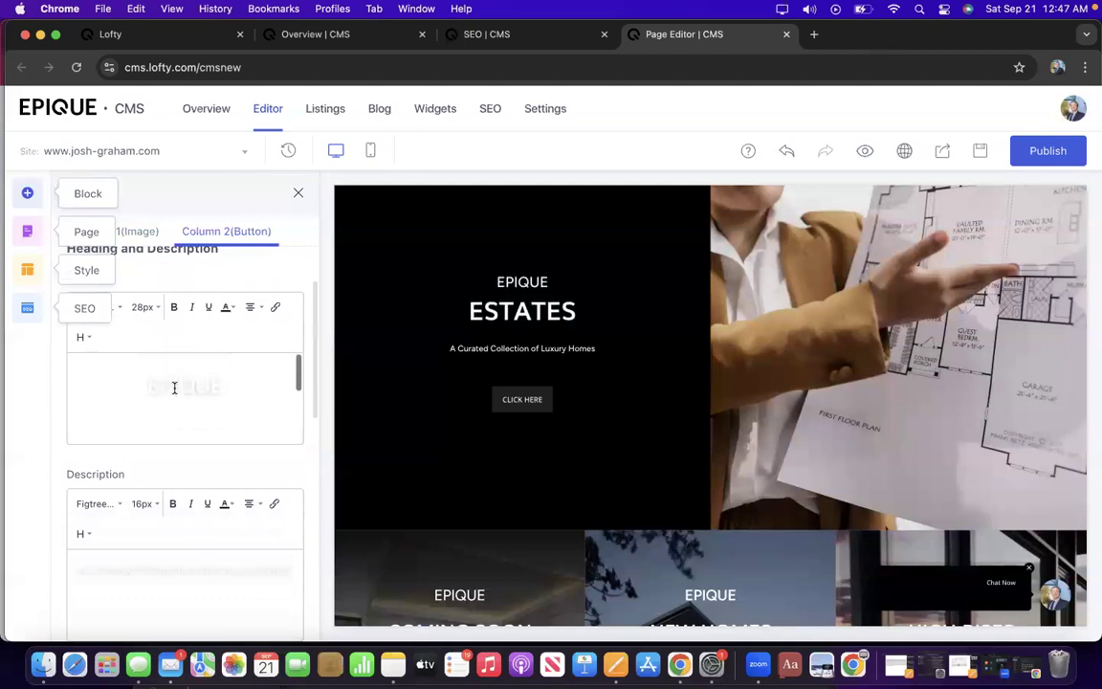
pyautogui.scroll(1, 158, 328)
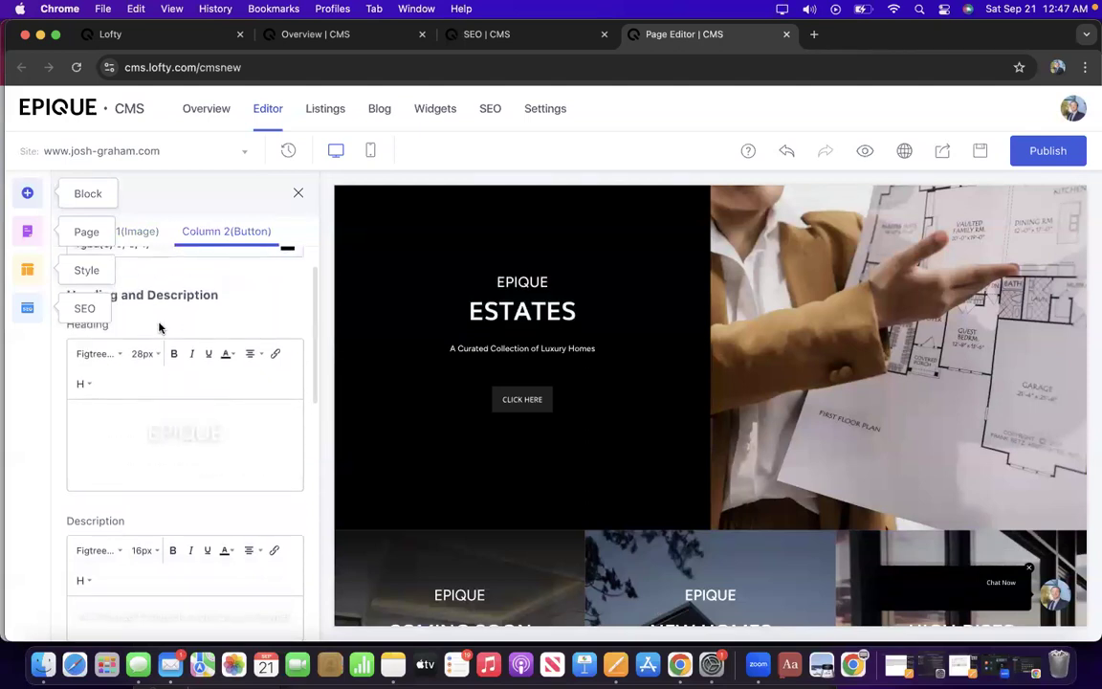
pyautogui.click(84, 385)
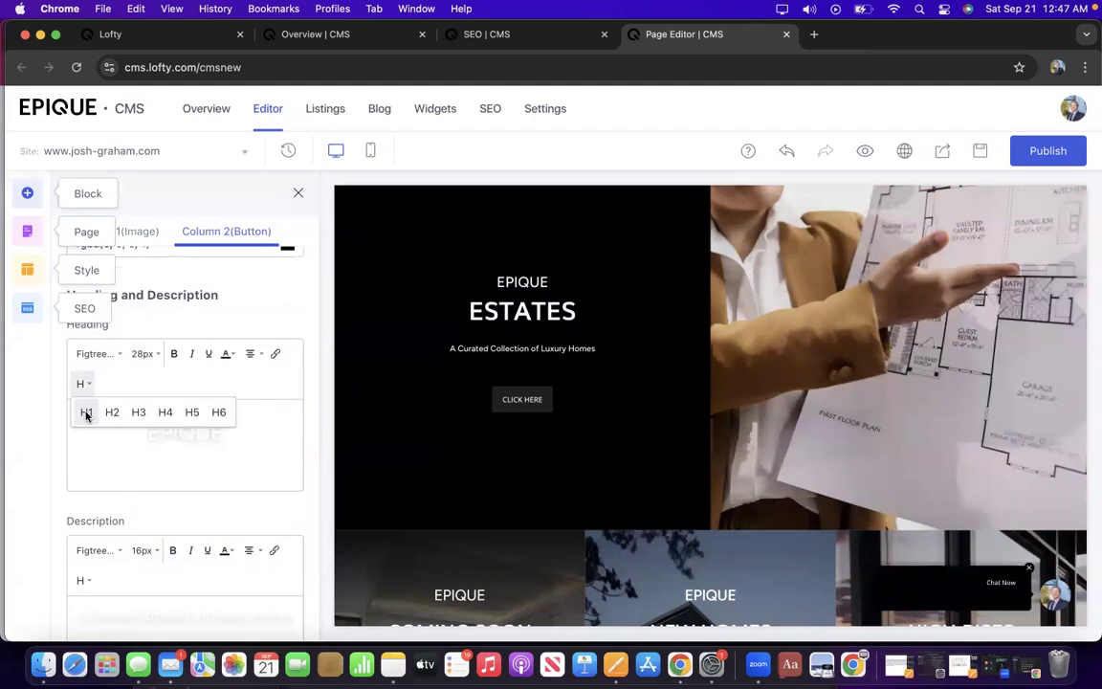
pyautogui.click(86, 414)
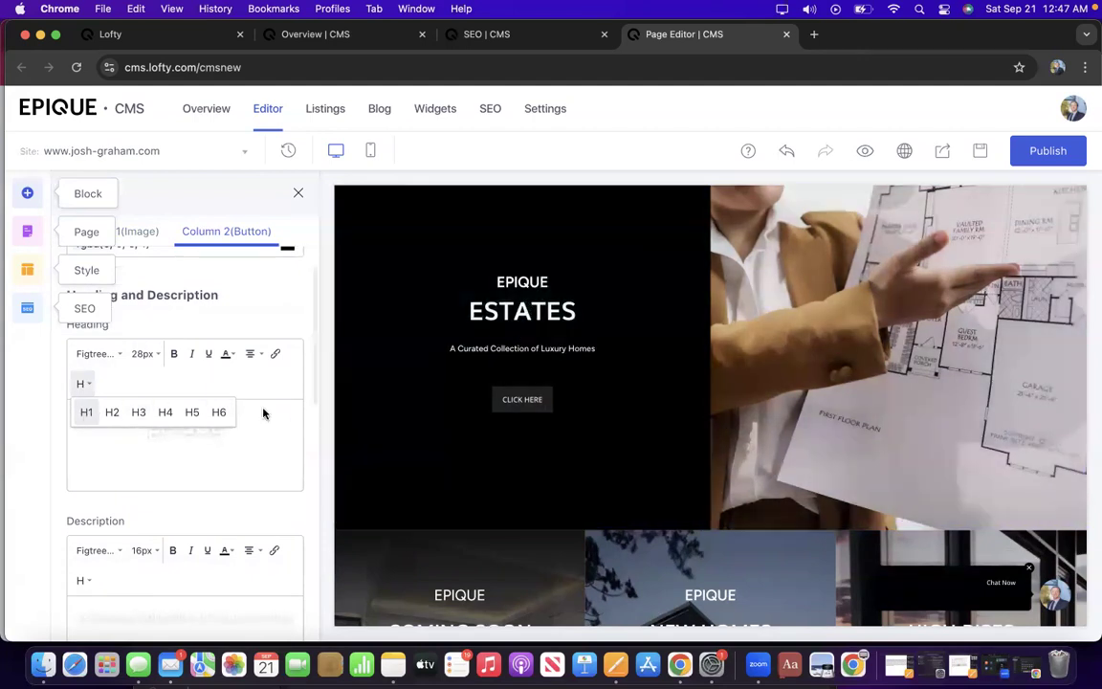
# Replace the ESTATES title text with 'New Construction'.
pyautogui.click(268, 424)
pyautogui.moveTo(268, 424); pyautogui.dragTo(115, 424)
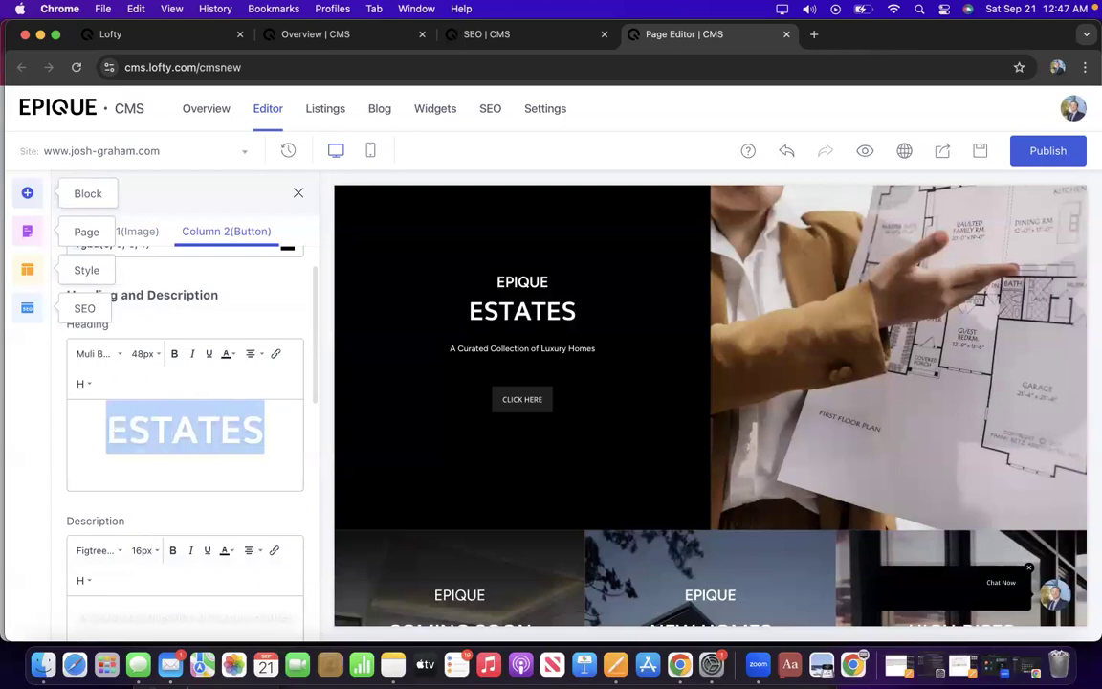
pyautogui.write('New cons')
pyautogui.press('BackSpace')
pyautogui.press('BackSpace')
pyautogui.press('BackSpace')
pyautogui.press('BackSpace')
pyautogui.write('C')
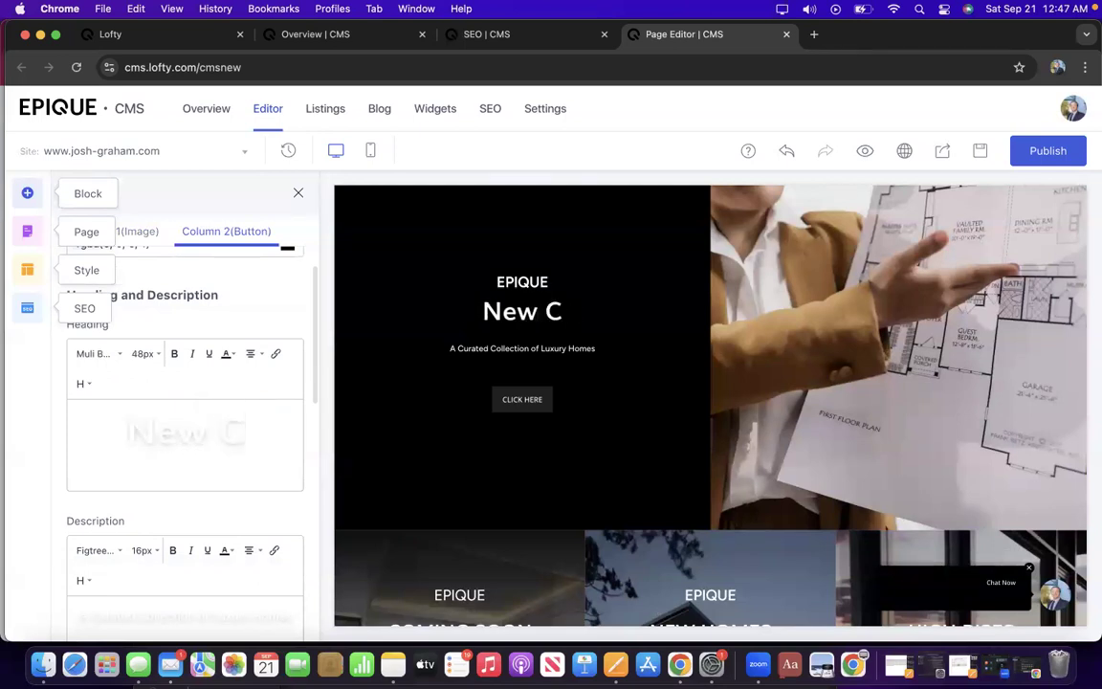
pyautogui.write('onstruction')
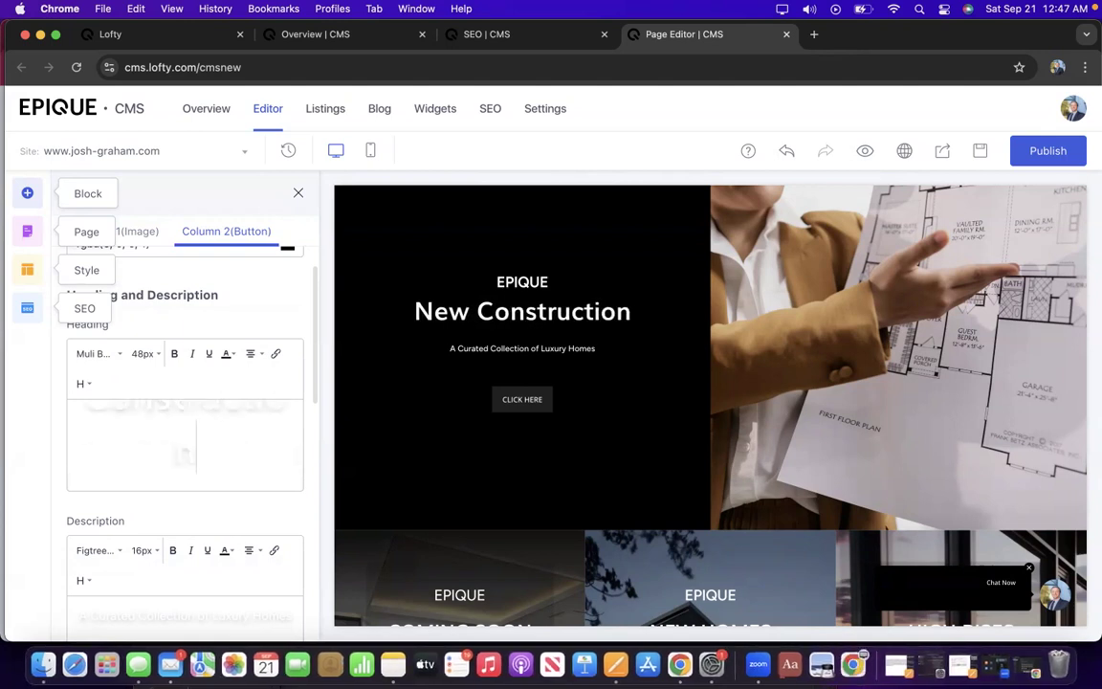
pyautogui.scroll(-1, 185, 445)
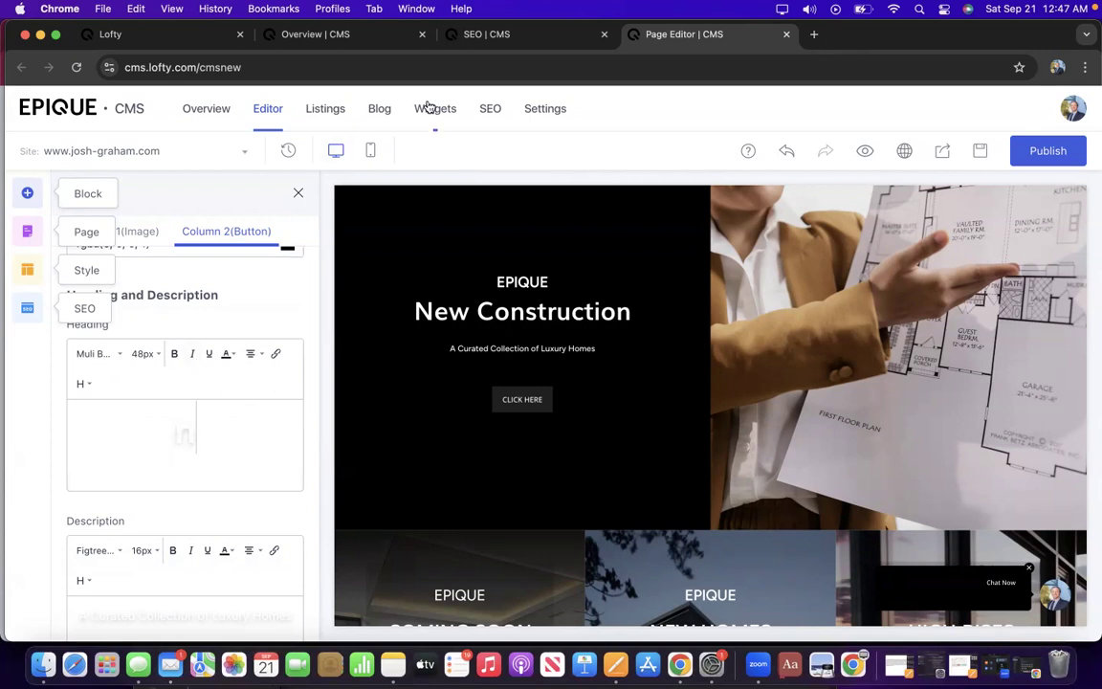
pyautogui.click(553, 34)
pyautogui.scroll(5, 585, 243)
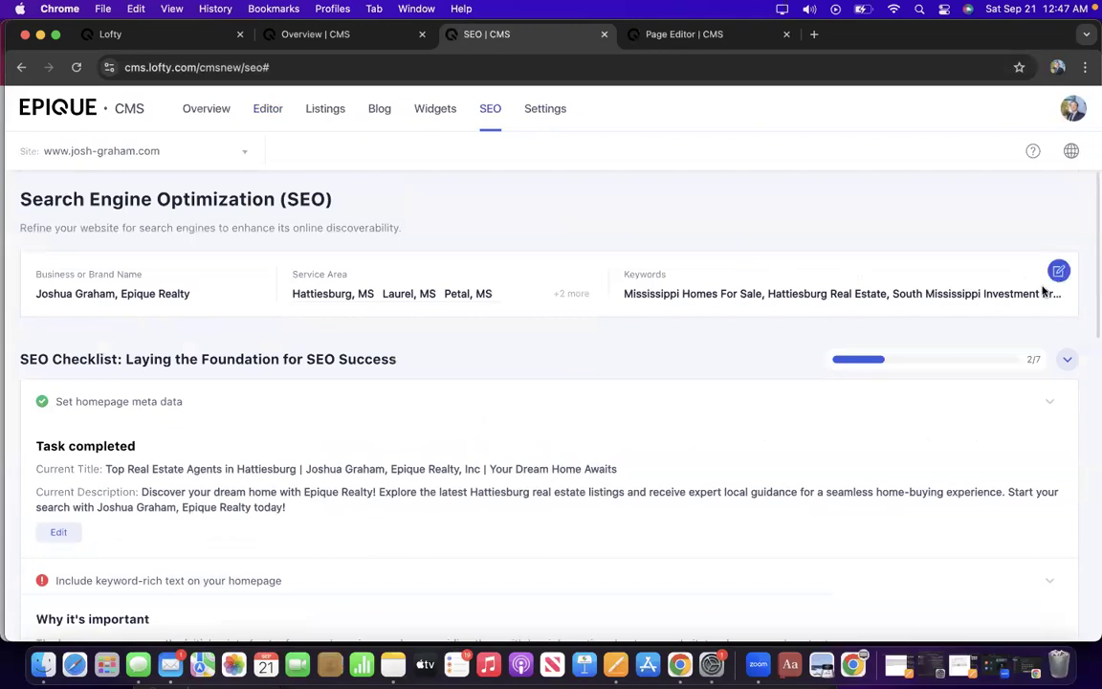
pyautogui.click(669, 34)
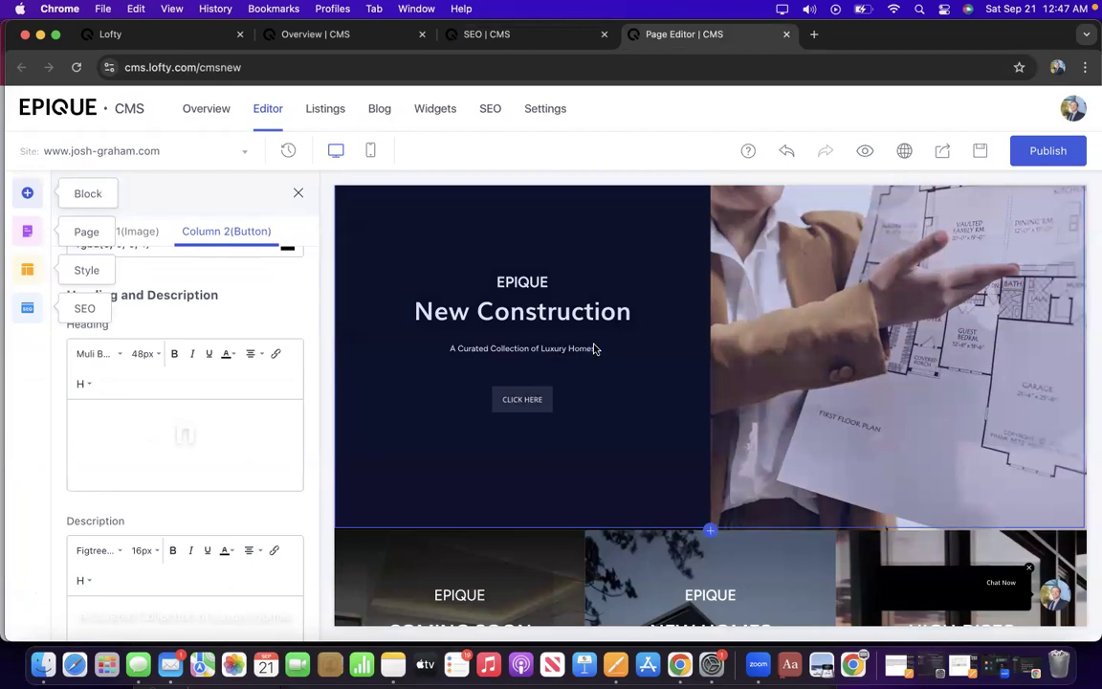
pyautogui.scroll(4, 593, 349)
pyautogui.scroll(1, 593, 350)
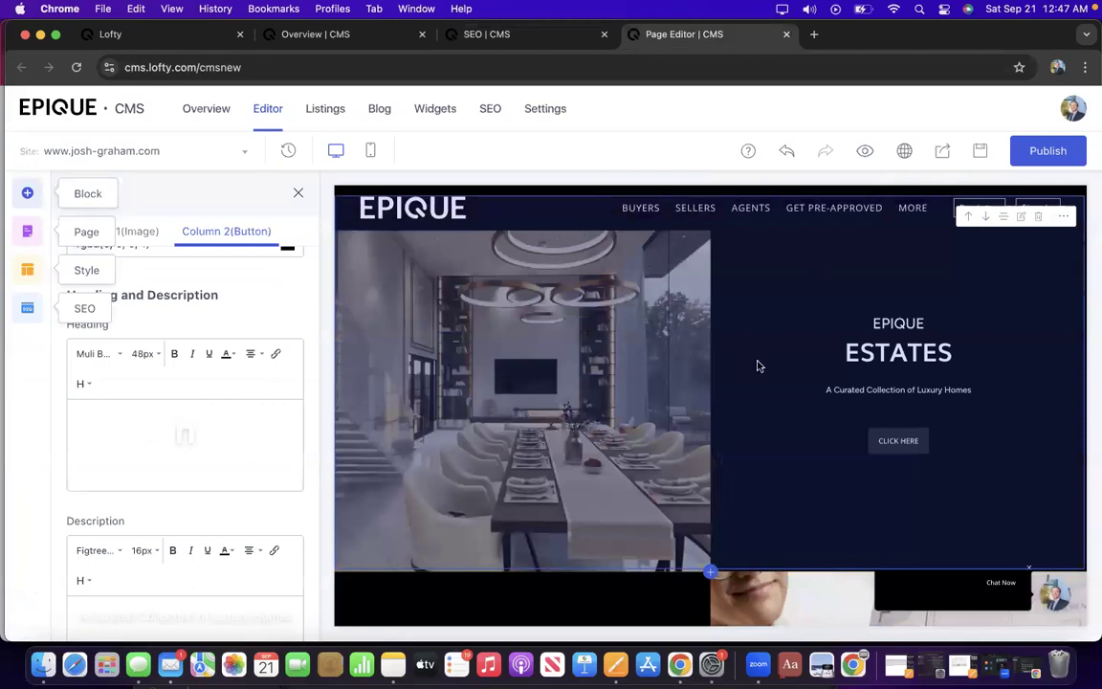
pyautogui.scroll(-5, 593, 439)
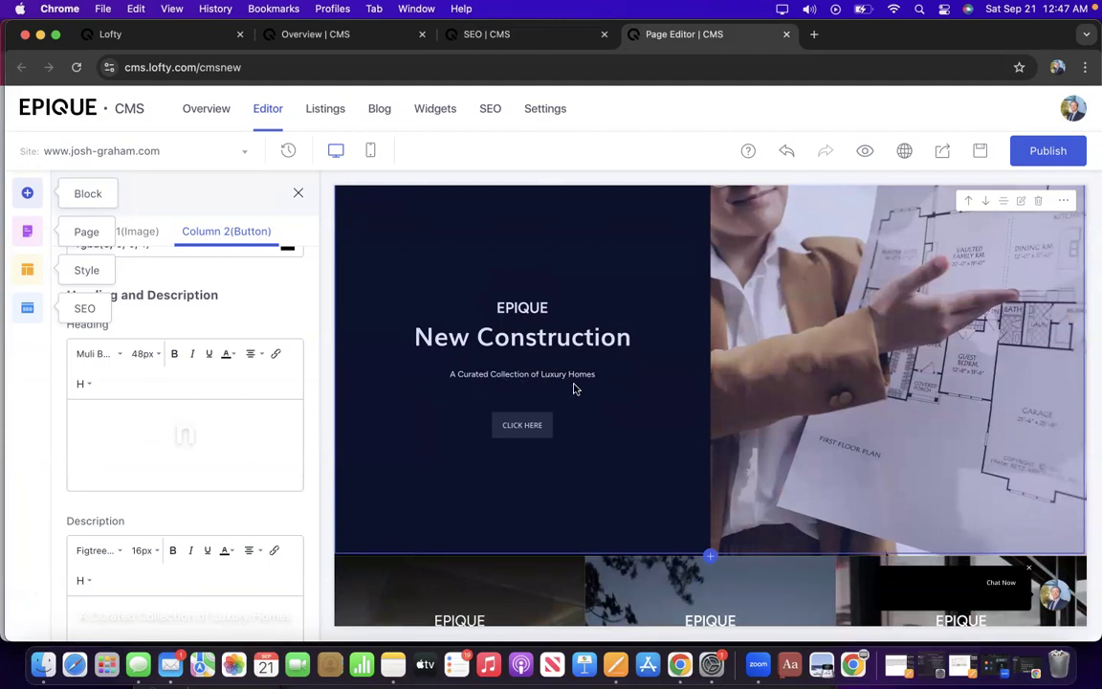
pyautogui.scroll(4, 582, 379)
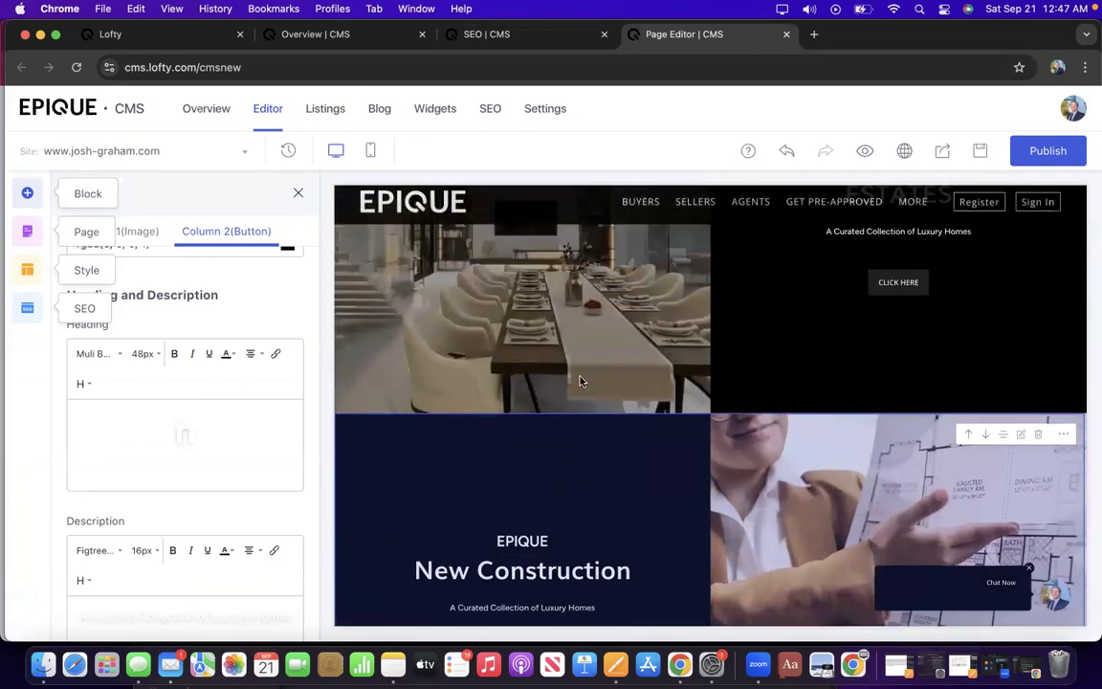
pyautogui.scroll(-3, 580, 381)
pyautogui.scroll(-5, 579, 381)
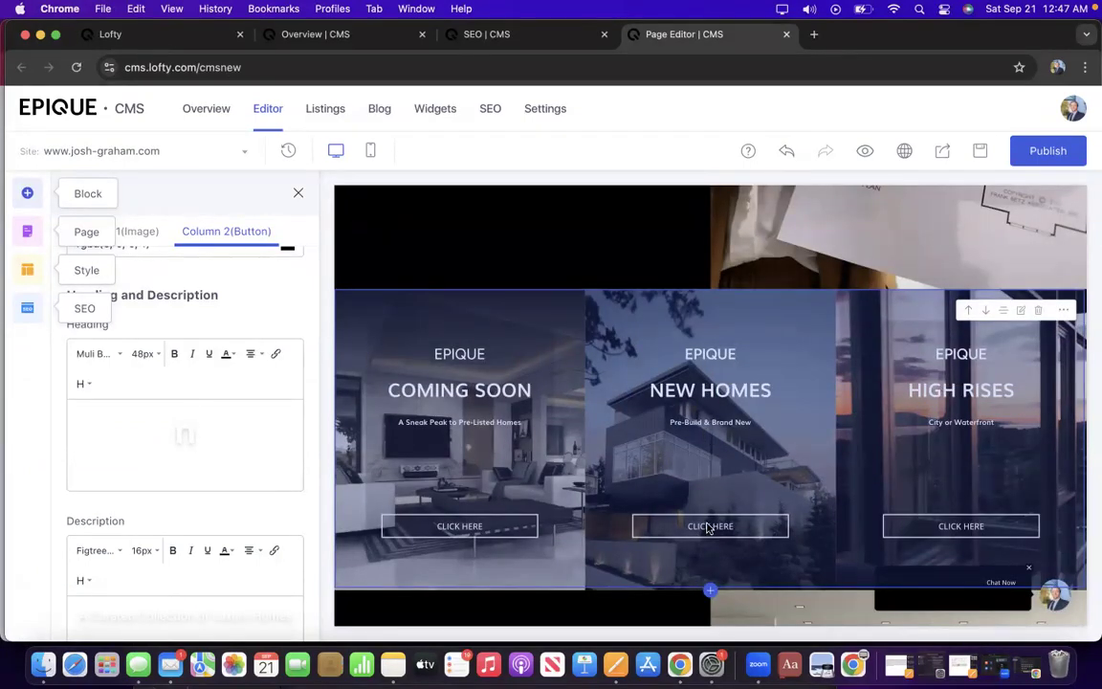
pyautogui.scroll(4, 708, 532)
pyautogui.scroll(-2, 708, 526)
pyautogui.scroll(-8, 298, 586)
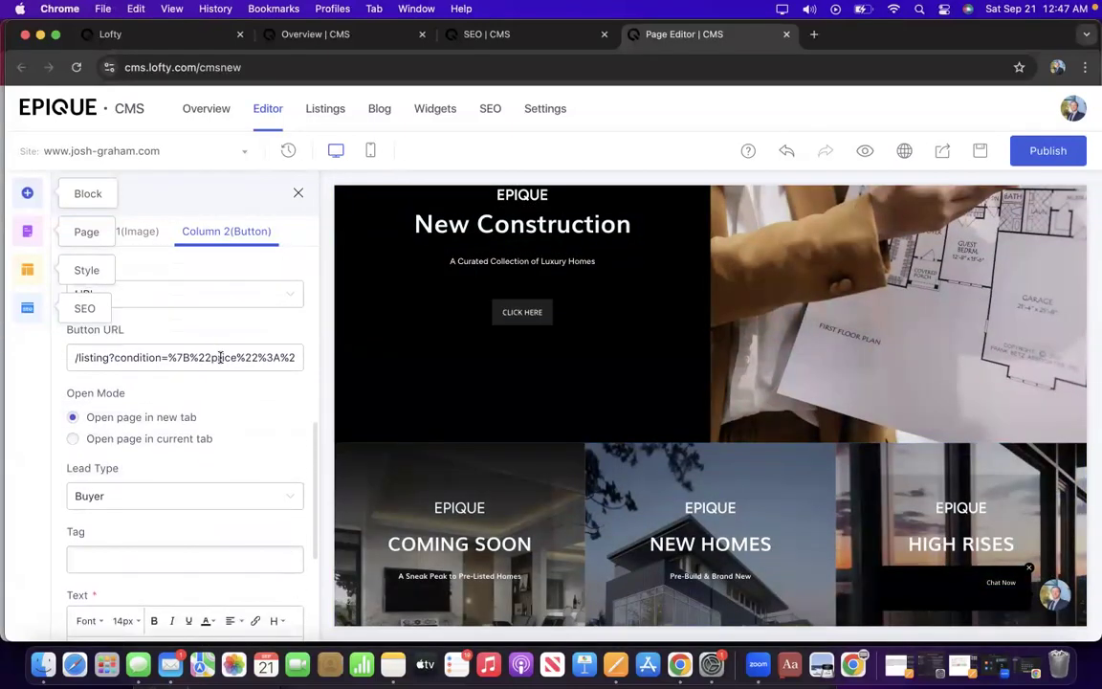
pyautogui.scroll(-3, 529, 382)
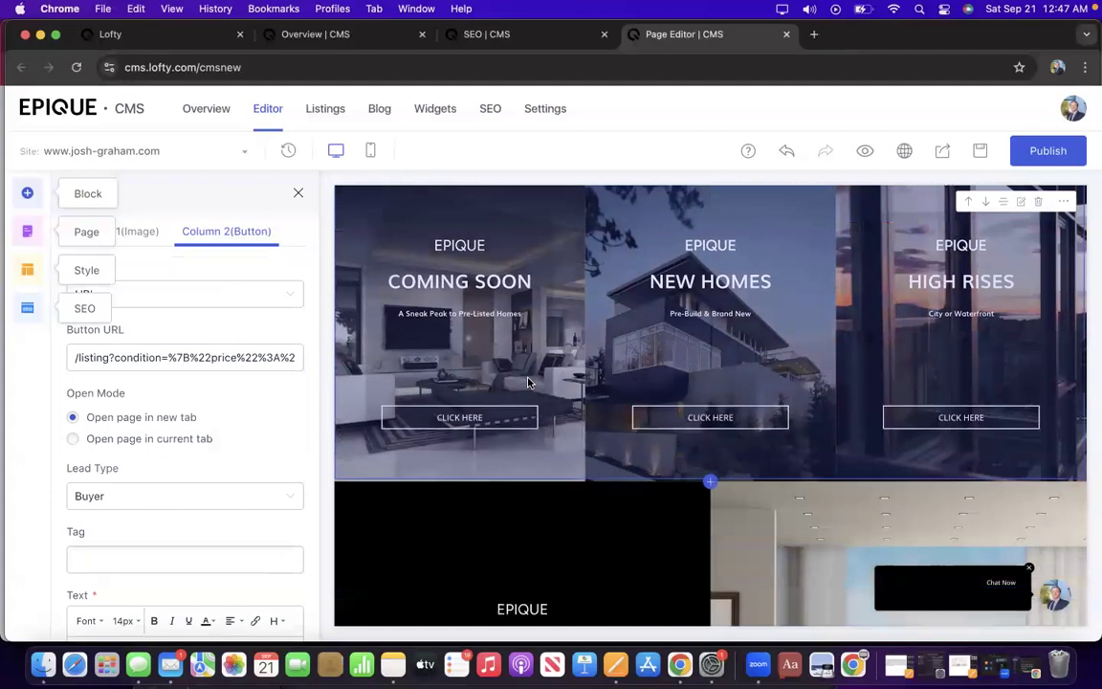
pyautogui.scroll(4, 529, 382)
pyautogui.scroll(2, 529, 382)
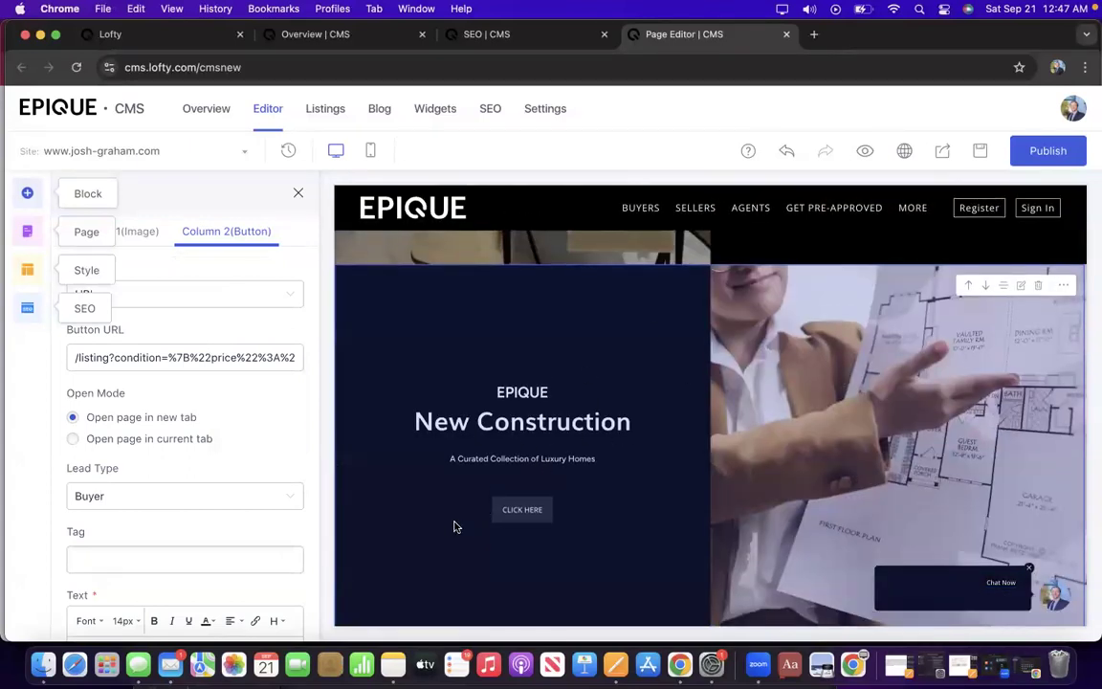
pyautogui.scroll(-3, 270, 516)
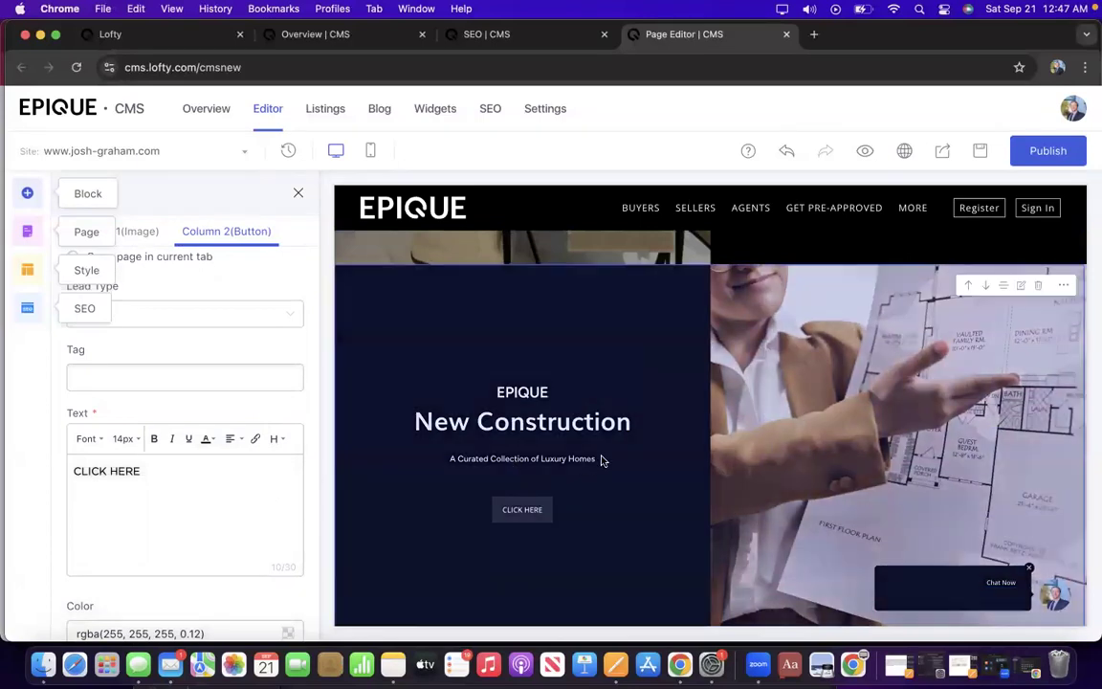
pyautogui.scroll(2, 737, 334)
pyautogui.scroll(2, 738, 334)
pyautogui.scroll(-4, 737, 333)
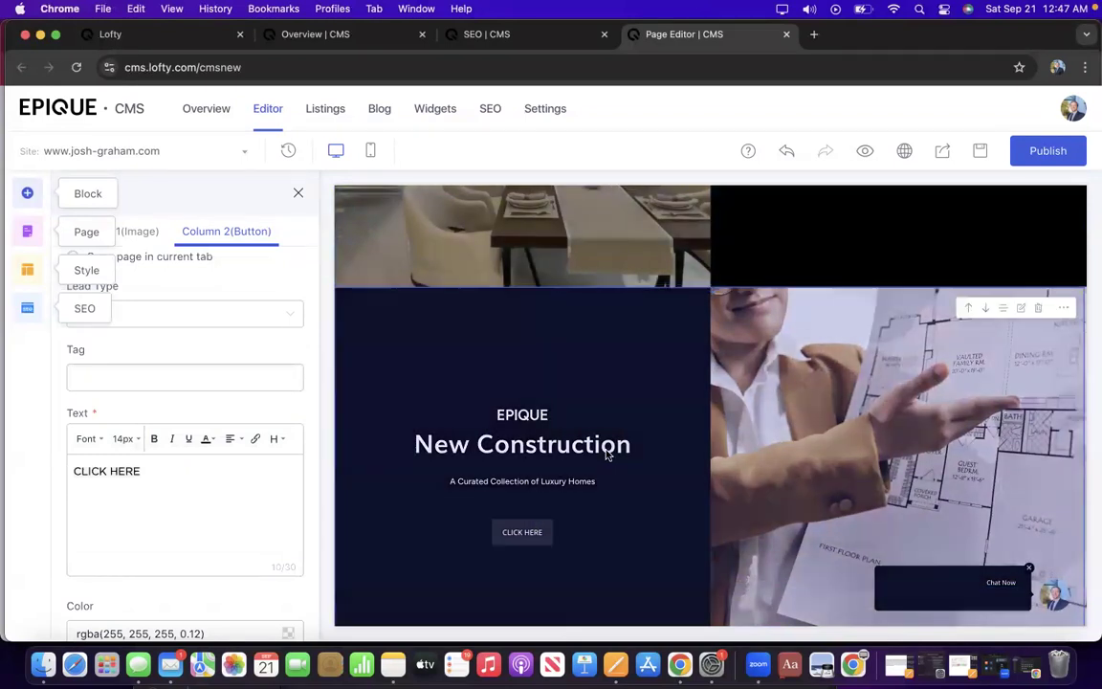
pyautogui.scroll(-1, 605, 455)
pyautogui.scroll(-1, 496, 373)
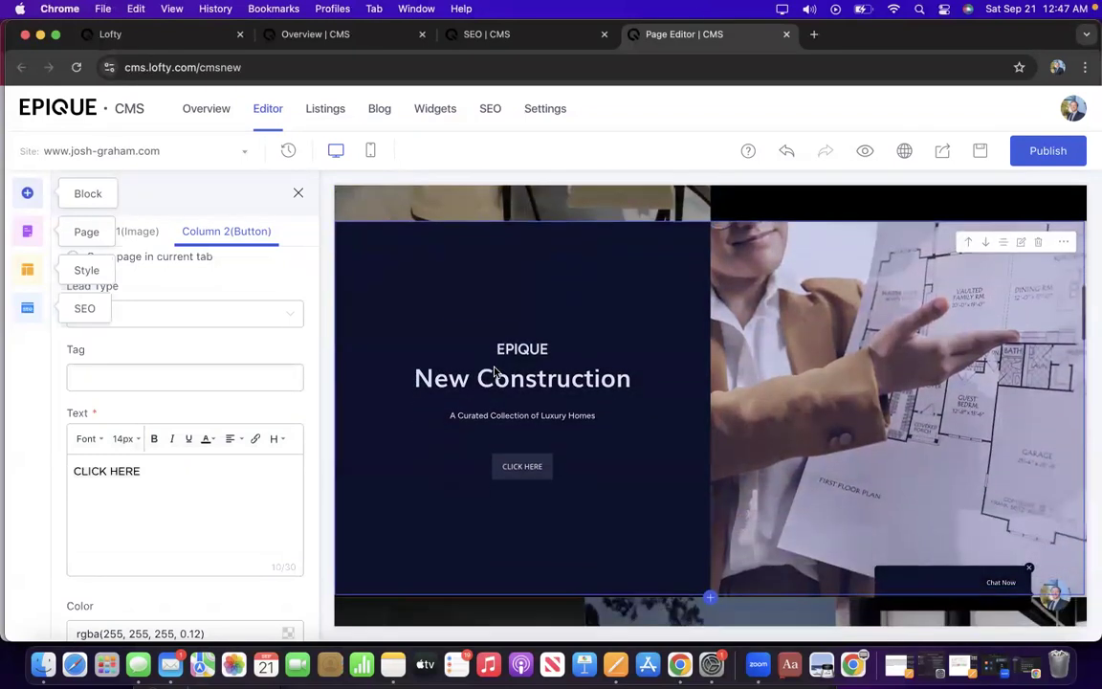
pyautogui.scroll(2, 484, 345)
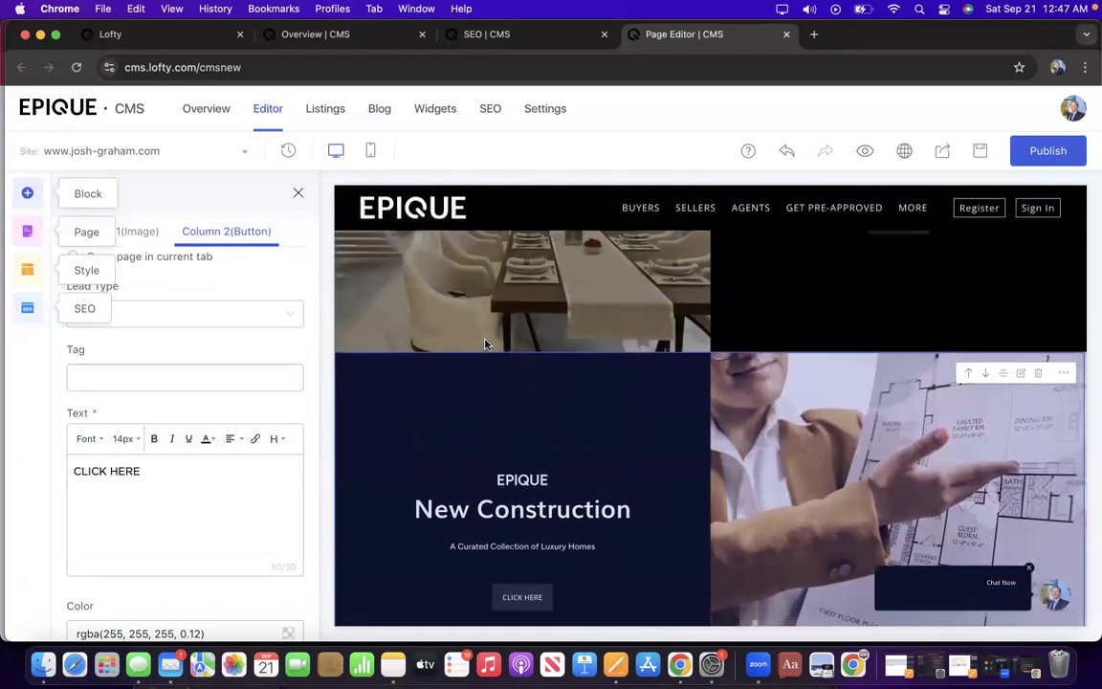
pyautogui.scroll(-2, 485, 343)
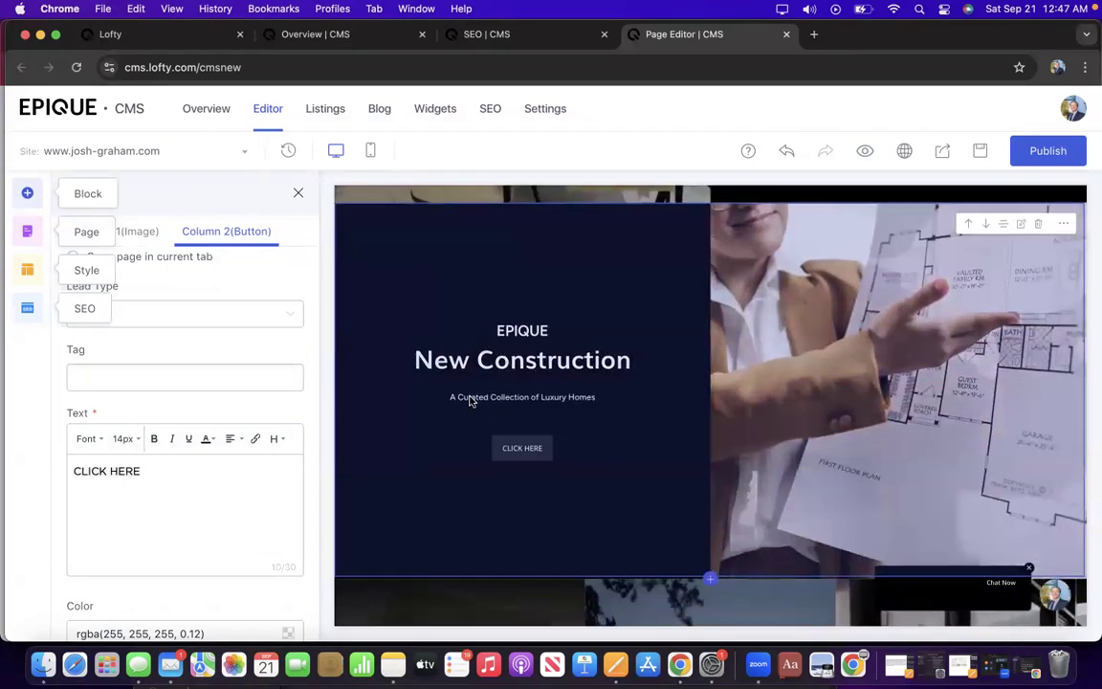
pyautogui.scroll(3, 272, 337)
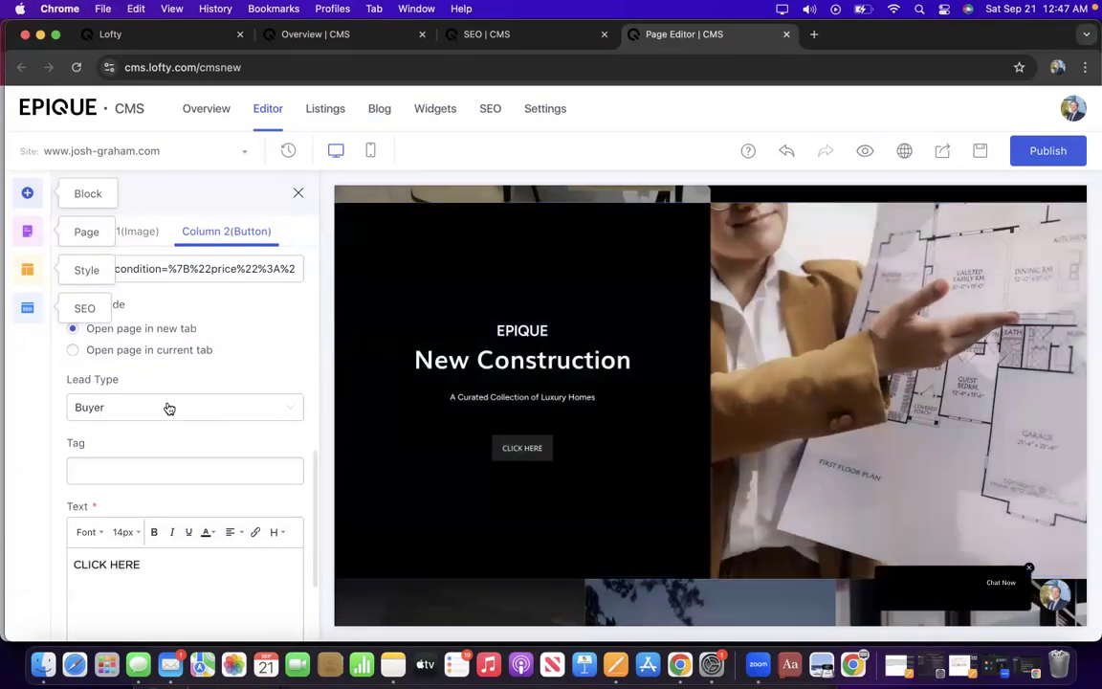
pyautogui.scroll(6, 221, 409)
pyautogui.scroll(6, 222, 409)
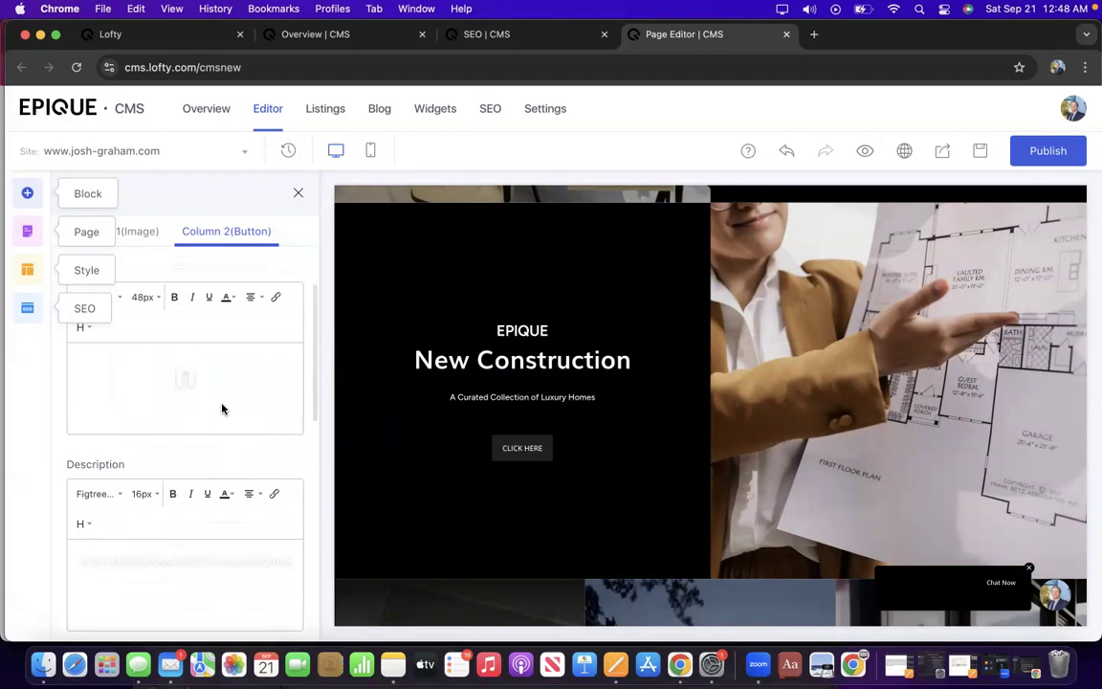
pyautogui.scroll(-3, 221, 409)
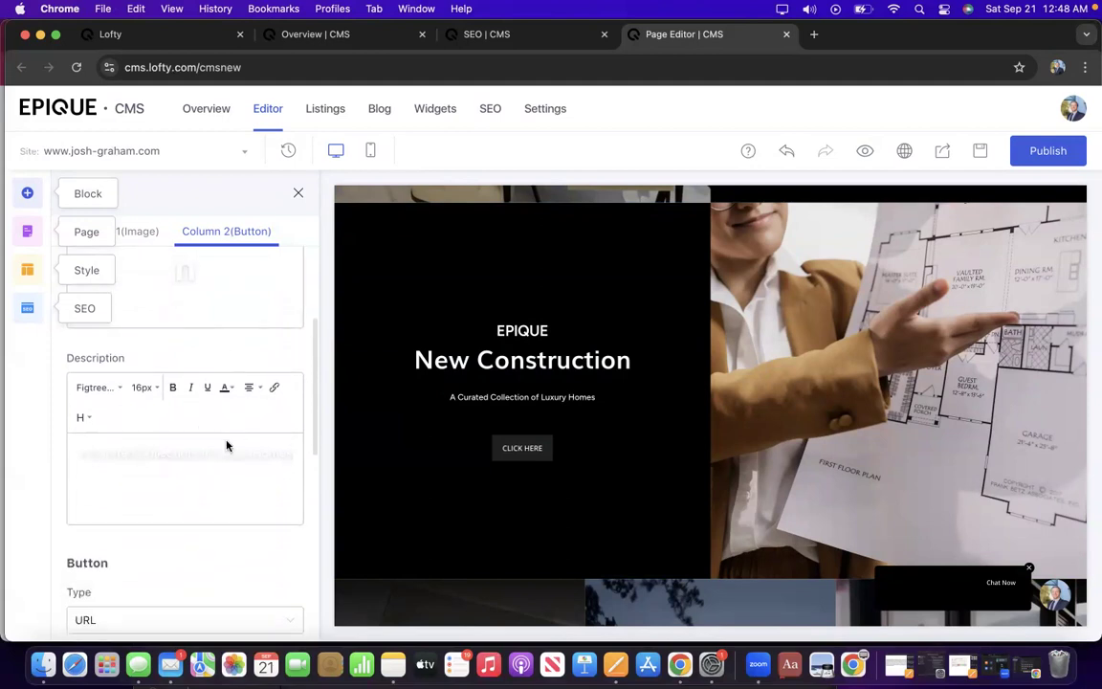
# Remove the heading formatting from the 'A Curated Collection of Luxury Homes' description.
pyautogui.click(80, 419)
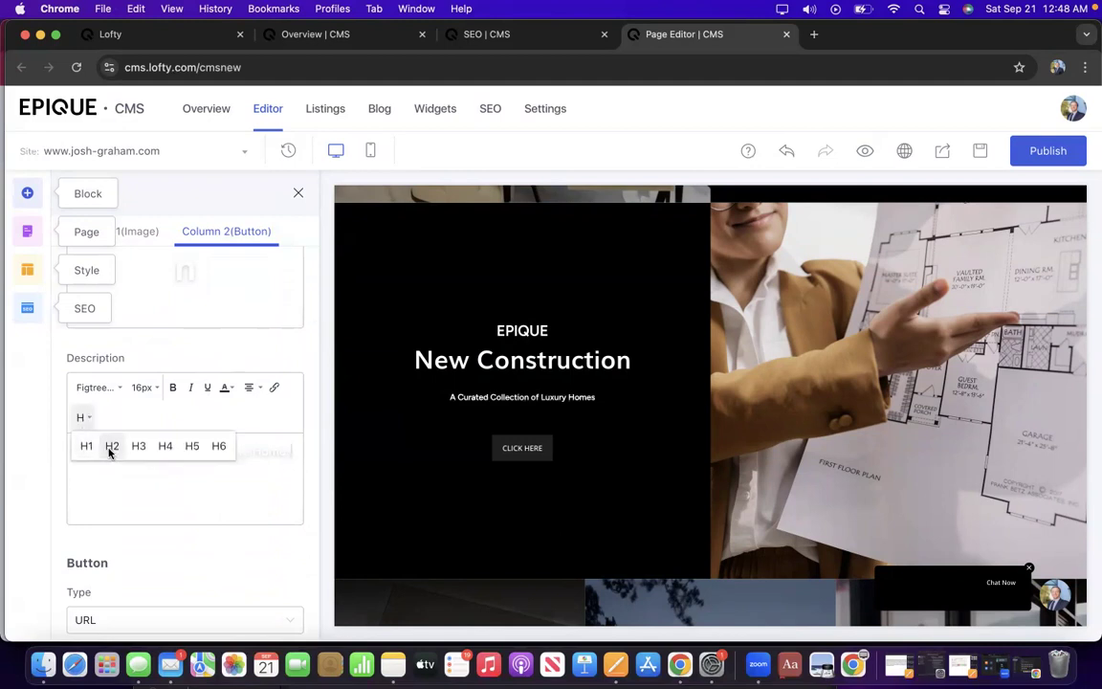
pyautogui.click(275, 471)
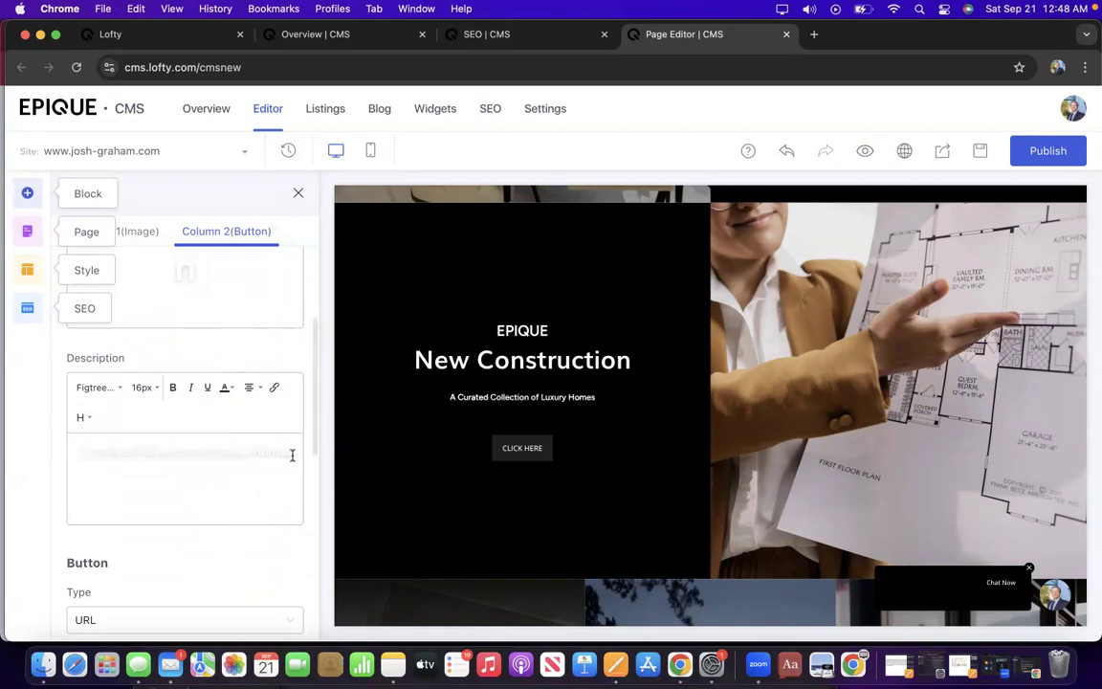
pyautogui.tripleClick(292, 453)
pyautogui.click(80, 417)
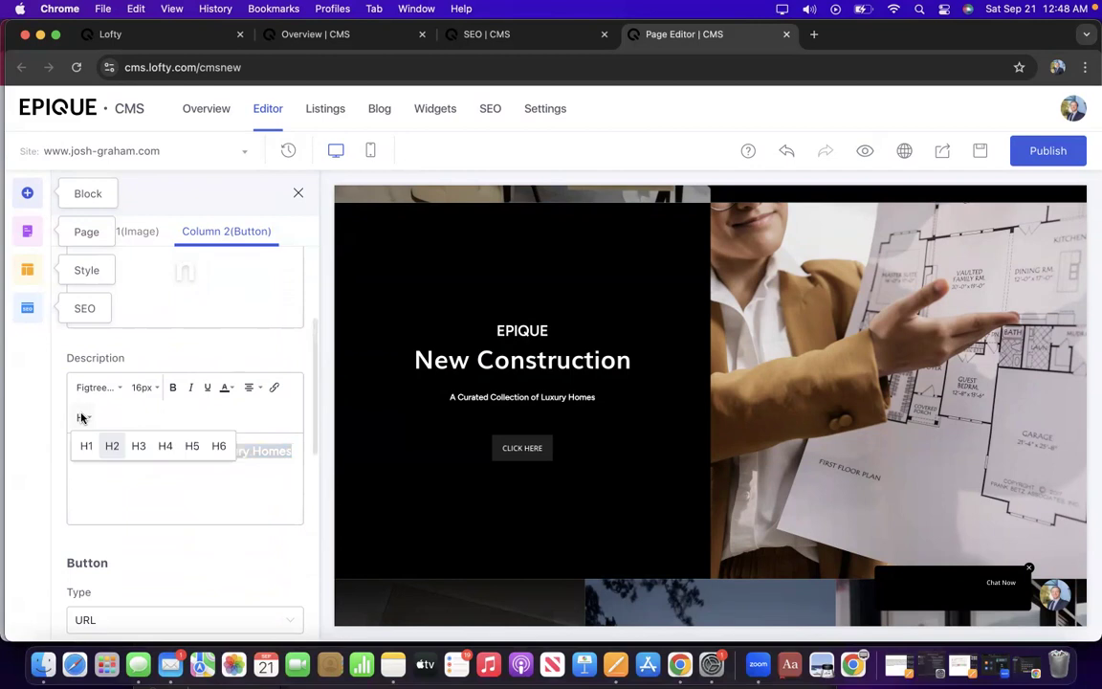
pyautogui.click(112, 447)
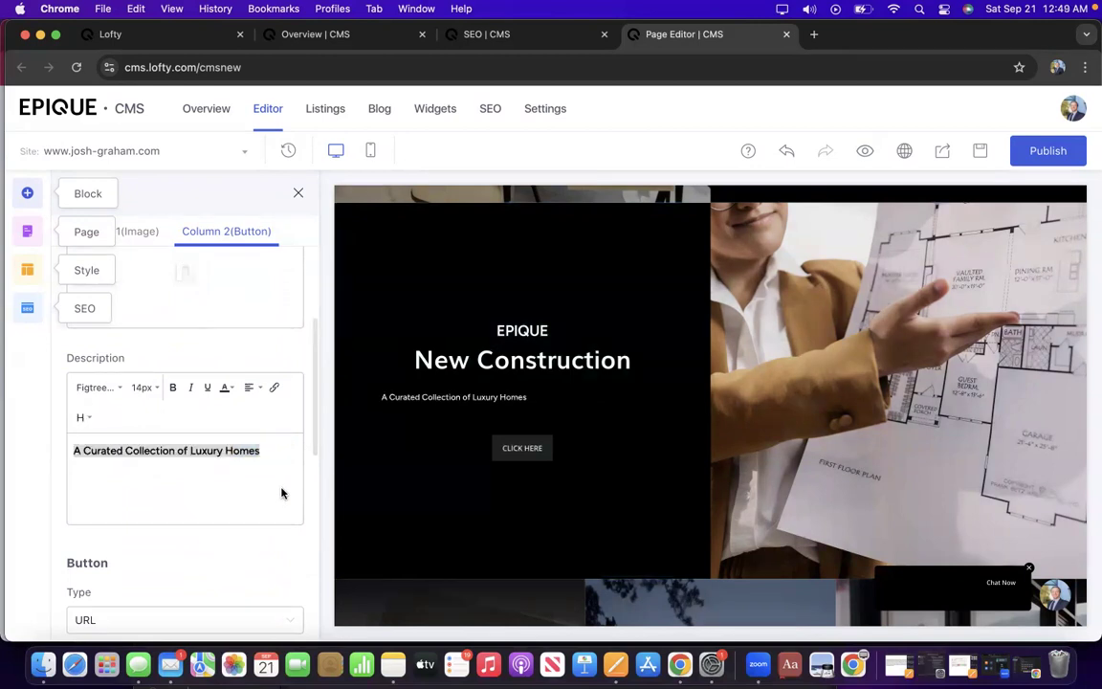
# Centre the description text and move the CMS window aside to reveal ChatGPT.
pyautogui.click(249, 387)
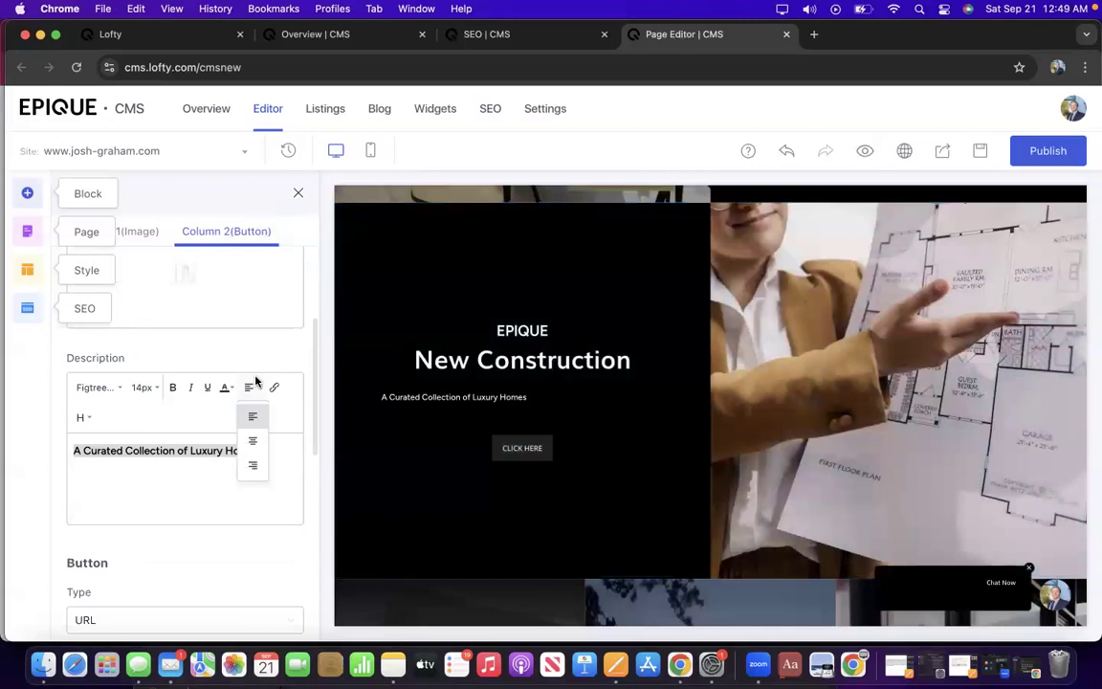
pyautogui.click(261, 444)
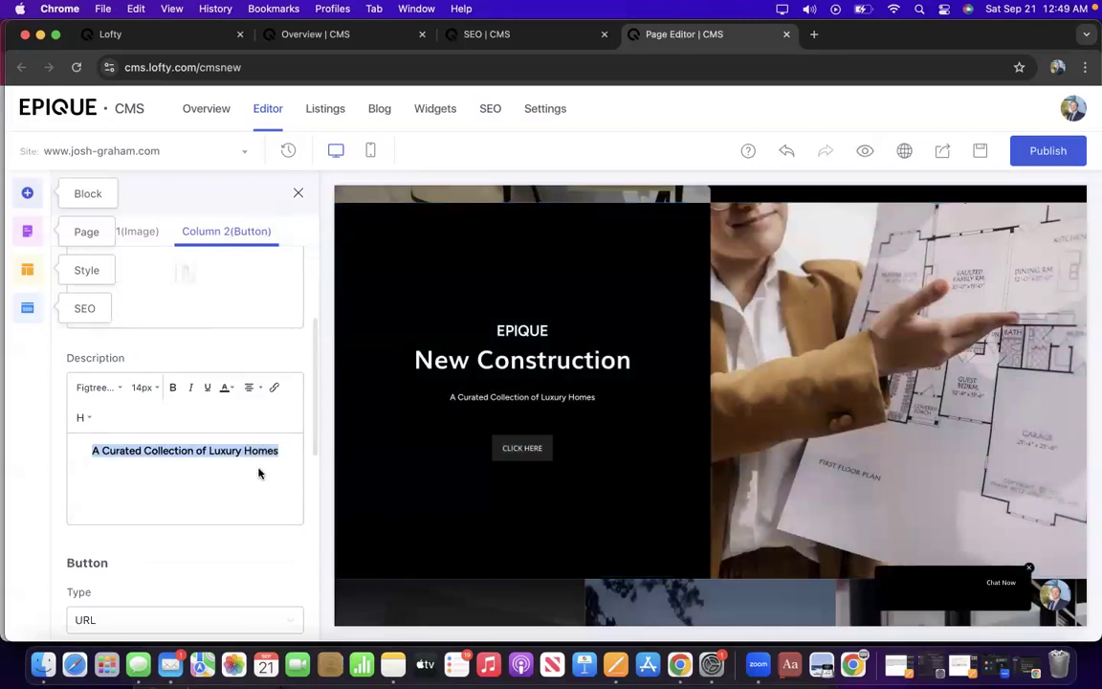
pyautogui.click(271, 487)
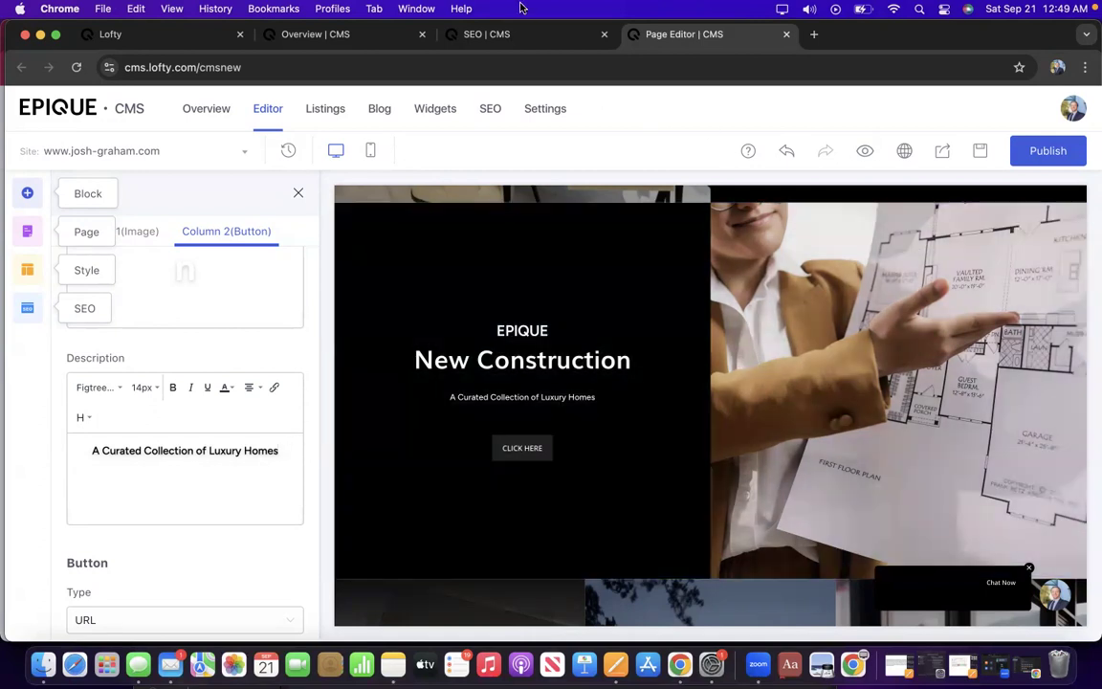
pyautogui.moveTo(961, 26); pyautogui.dragTo(667, 234)
# Ask ChatGPT for a keyword-based subheading for the homepage's new construction section.
pyautogui.click(886, 307)
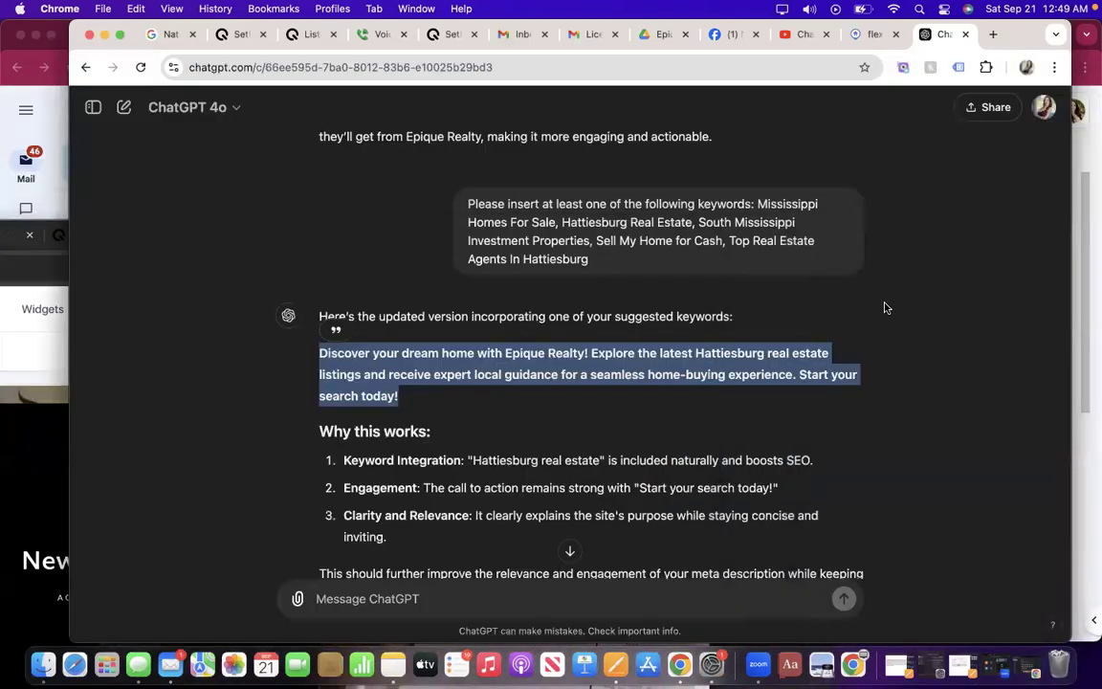
pyautogui.click(650, 596)
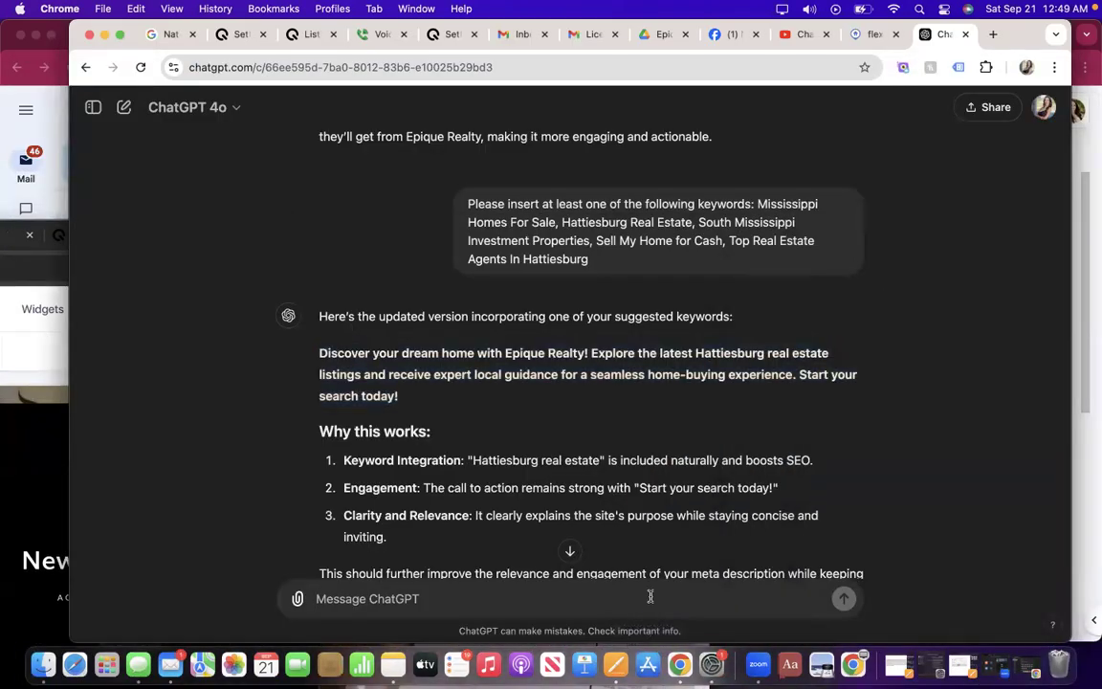
pyautogui.write('Create a subheading wi')
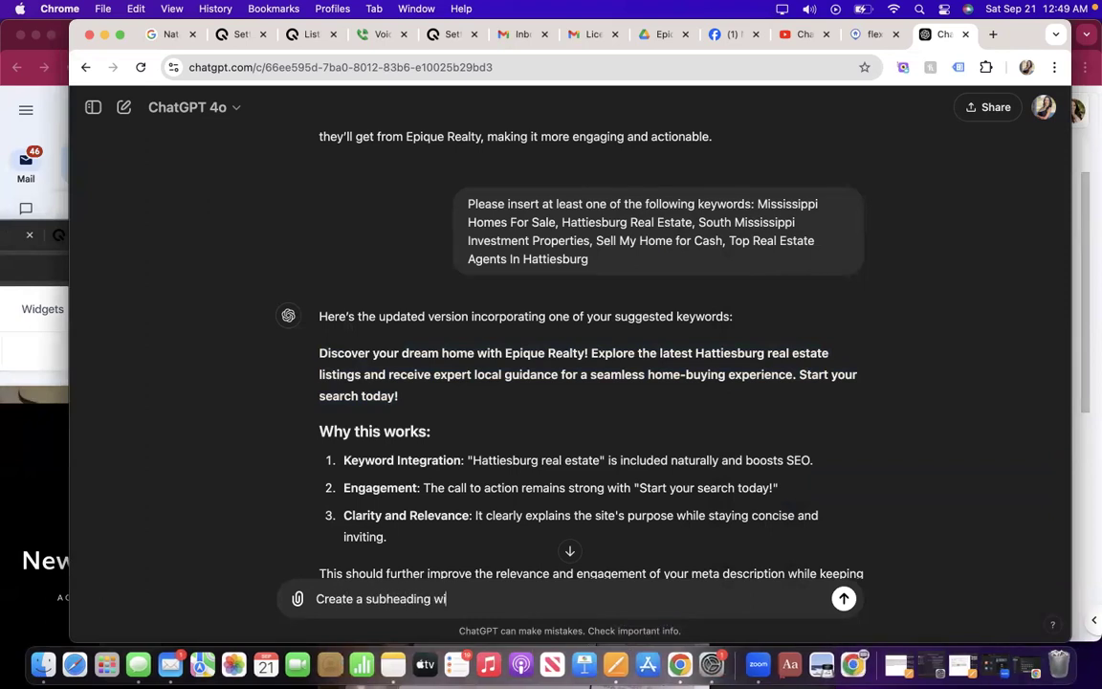
pyautogui.write('th one of the key')
pyautogui.press('BackSpace')
pyautogui.press('BackSpace')
pyautogui.write('or more of the keywords above')
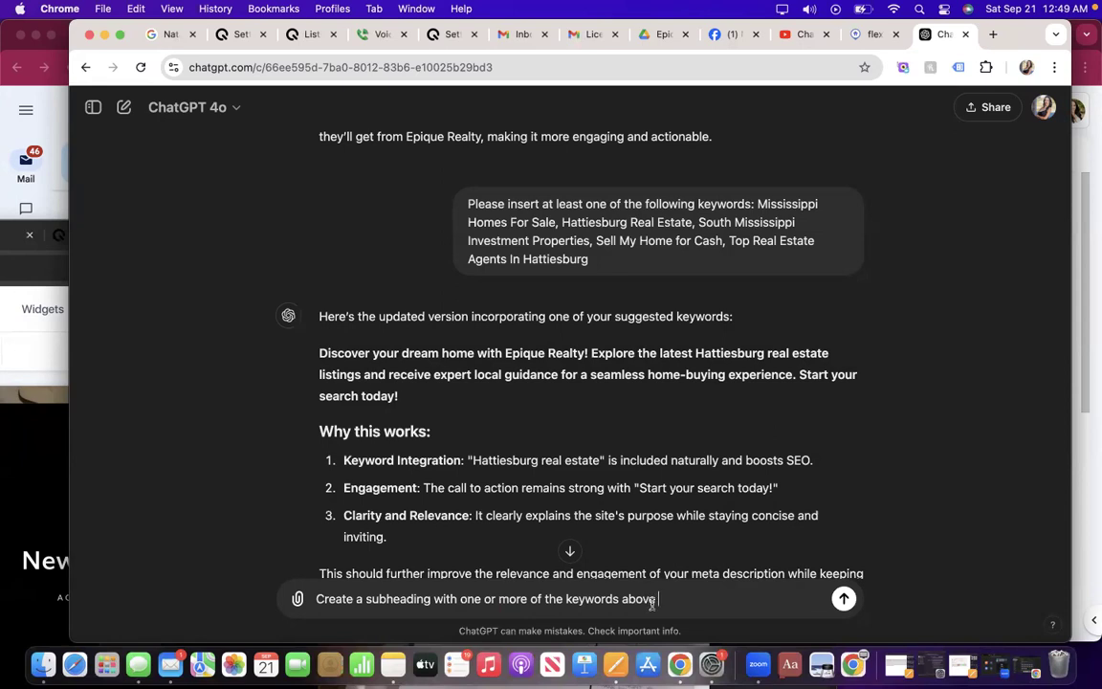
pyautogui.write('for a new construction')
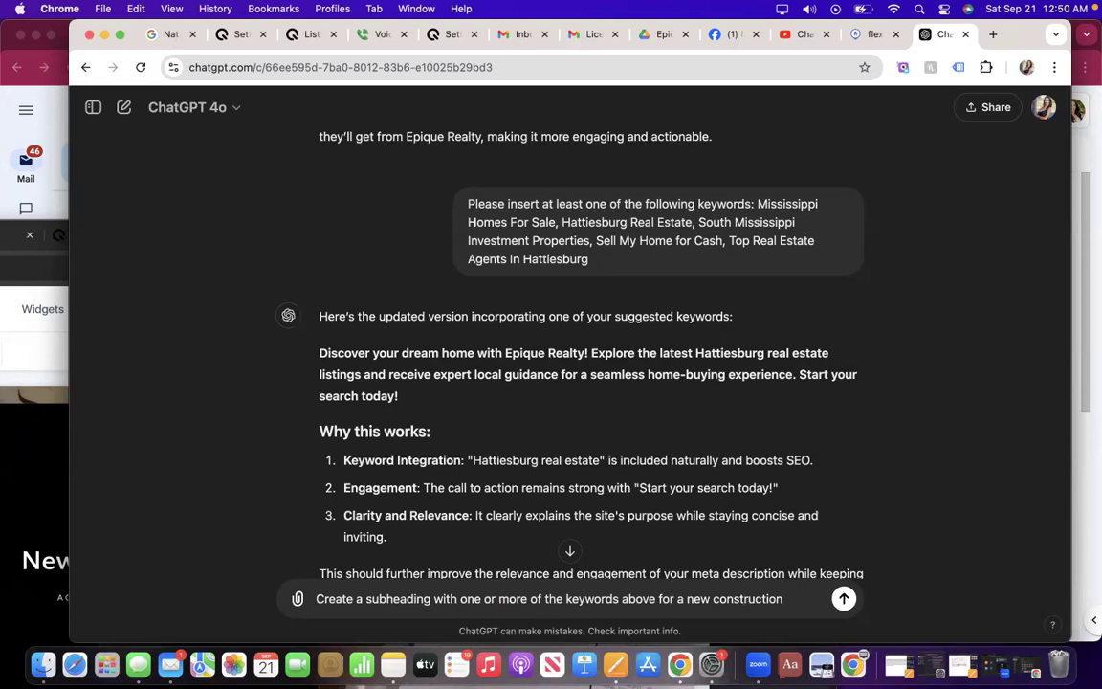
pyautogui.write(' section')
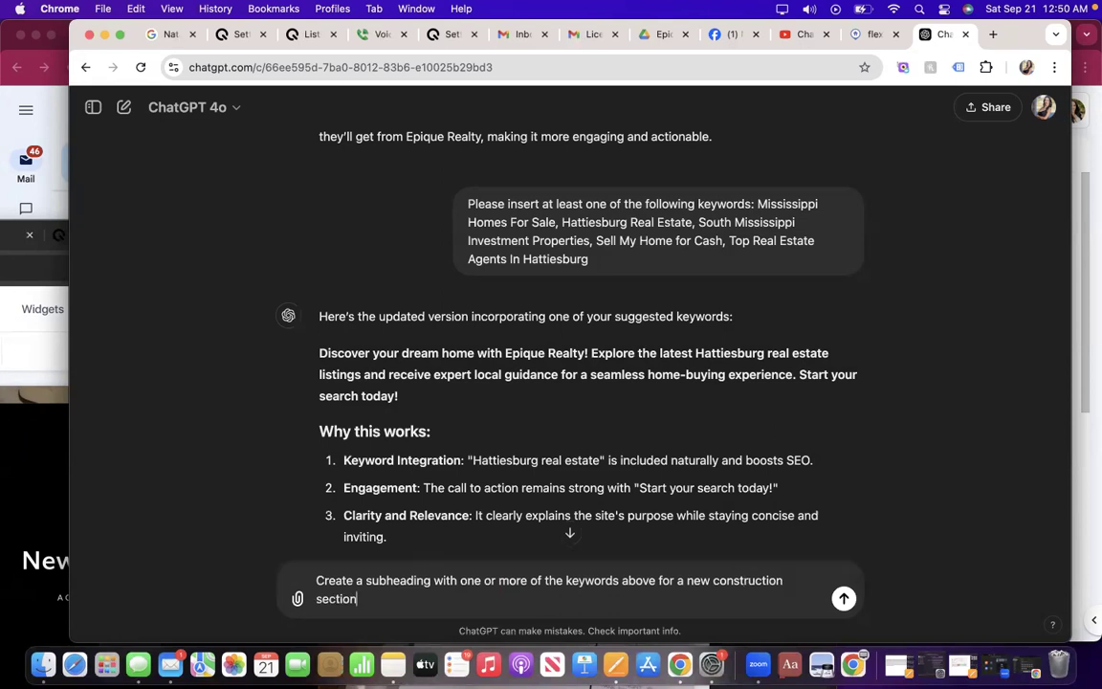
pyautogui.write(' of the homepage')
pyautogui.press('Return')
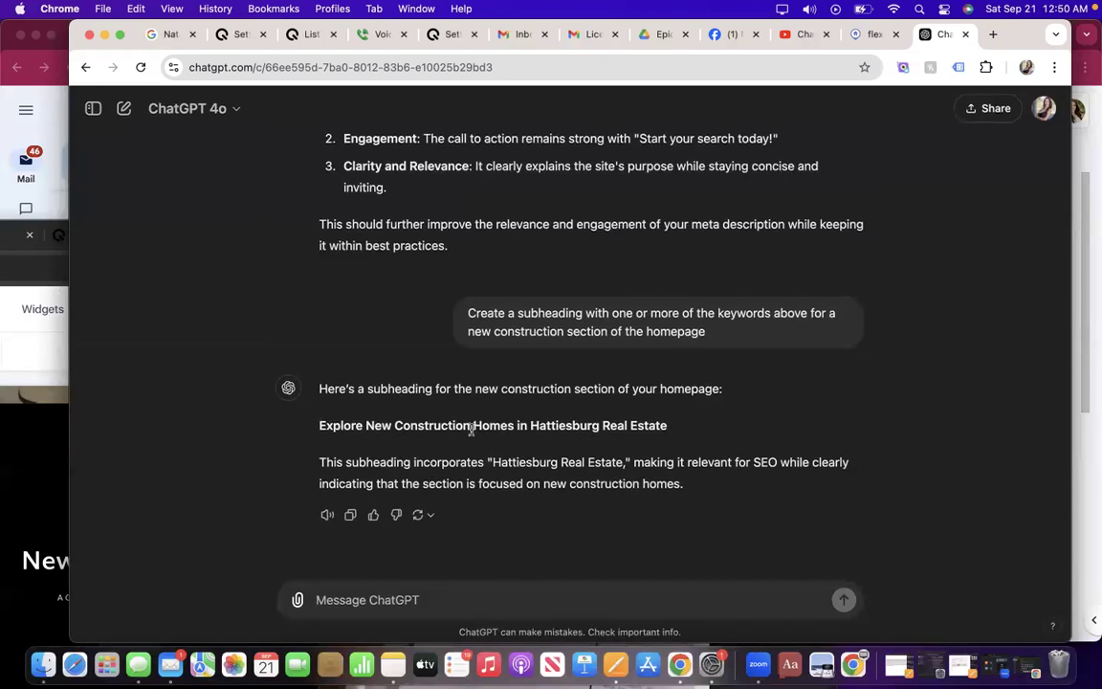
pyautogui.scroll(10, 627, 275)
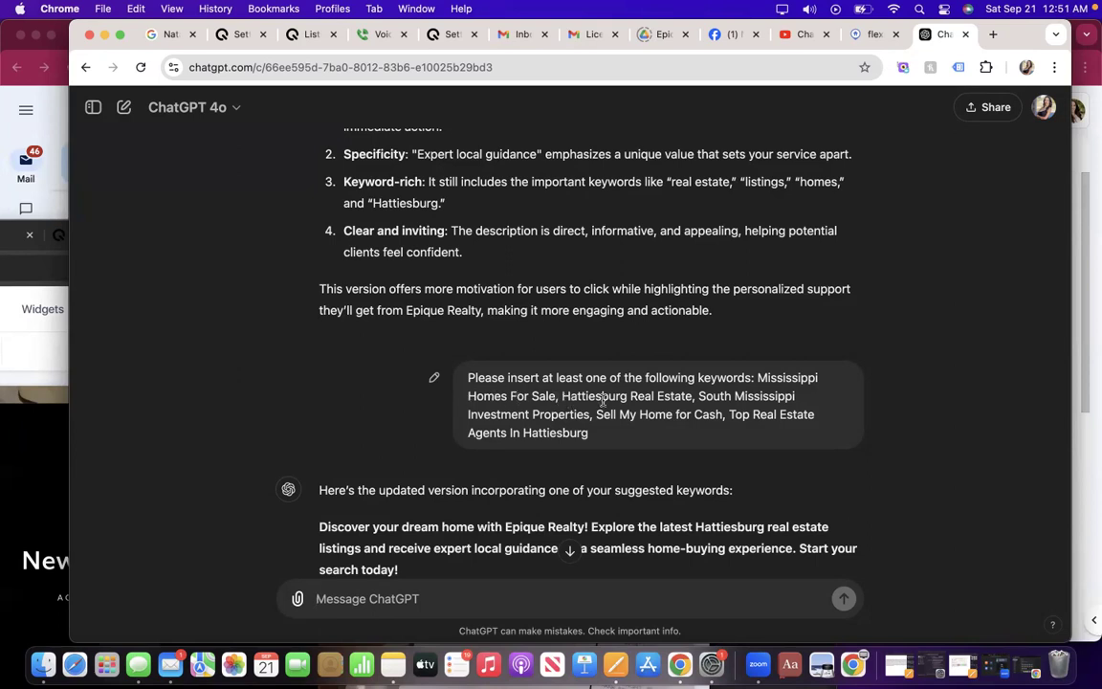
# Ask ChatGPT for a more creative subheading with better flow and grammar.
pyautogui.scroll(-5, 541, 507)
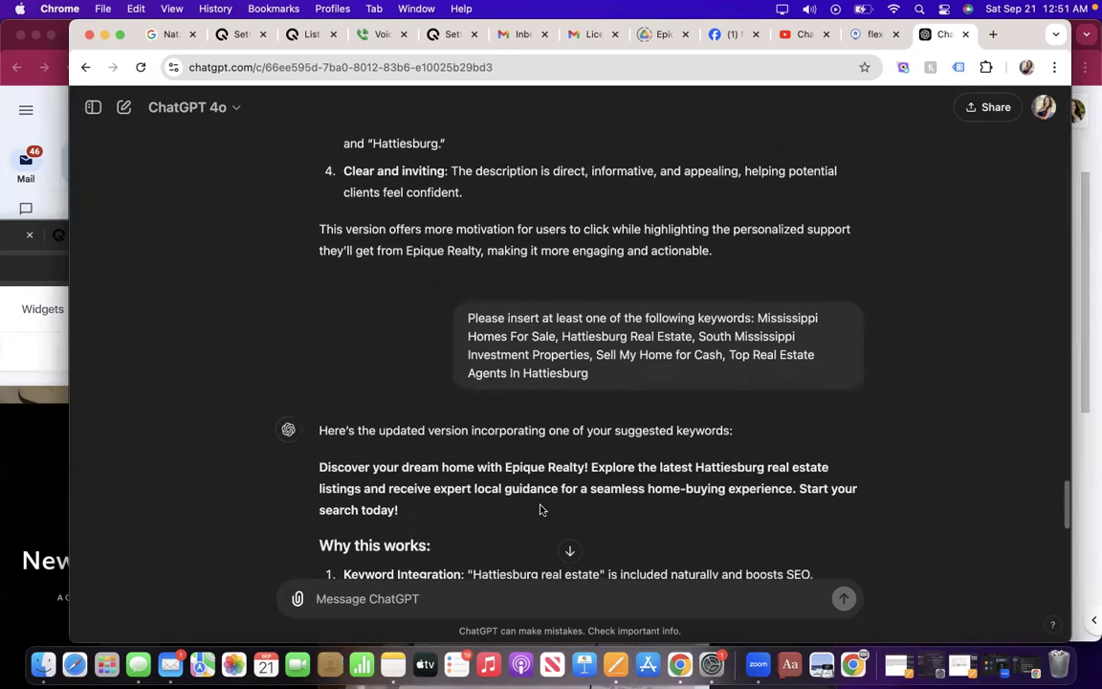
pyautogui.scroll(-3, 536, 507)
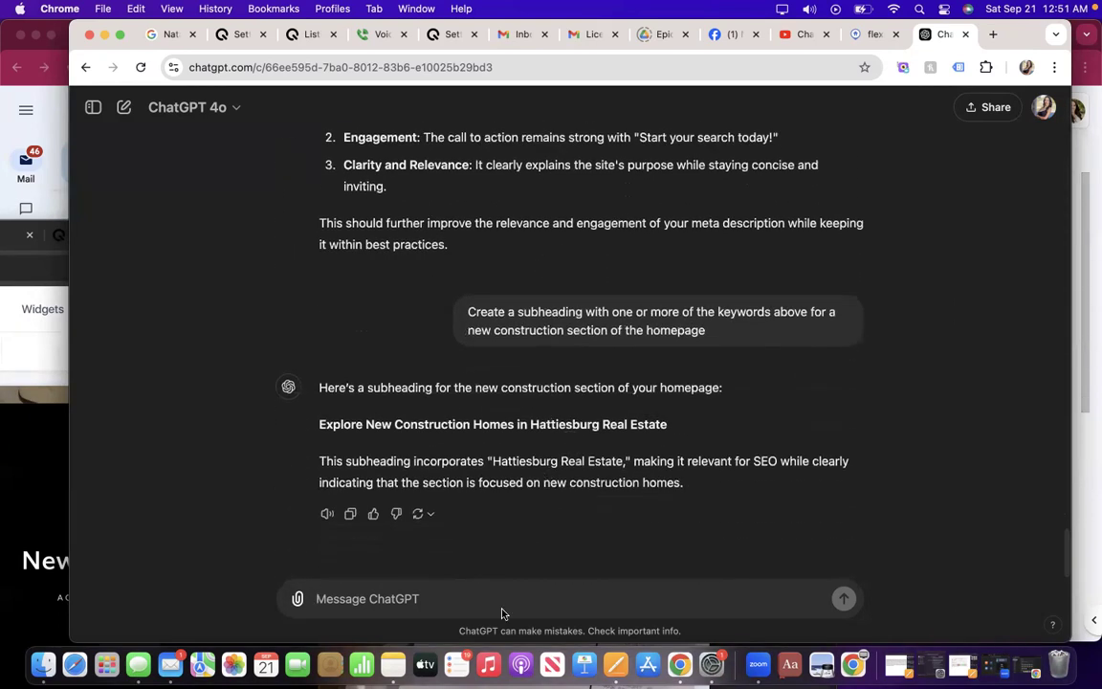
pyautogui.write('I do')
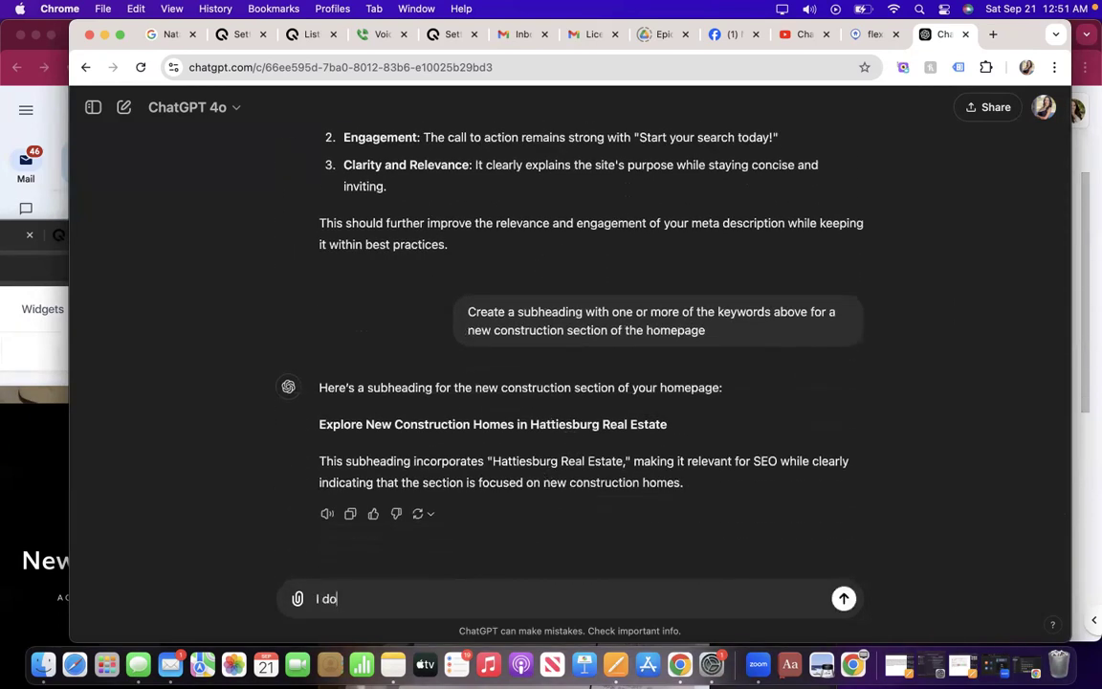
pyautogui.write('nt like it. Get more creative and have better flow/gr')
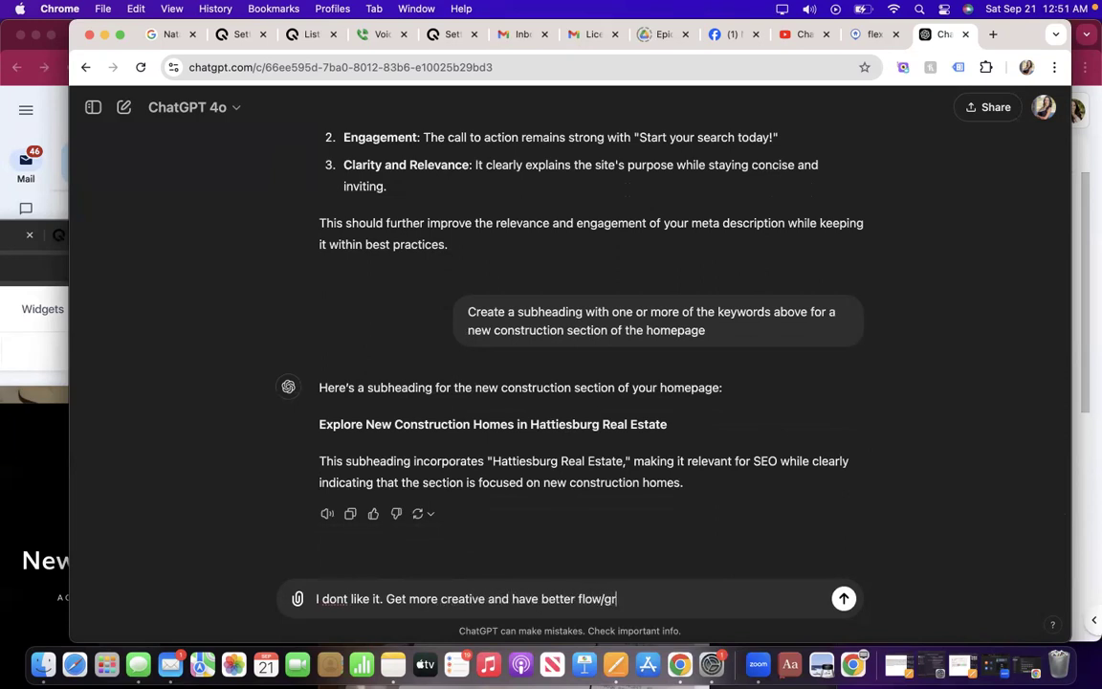
pyautogui.write('aa')
pyautogui.press('BackSpace')
pyautogui.write('mmar')
pyautogui.press('Return')
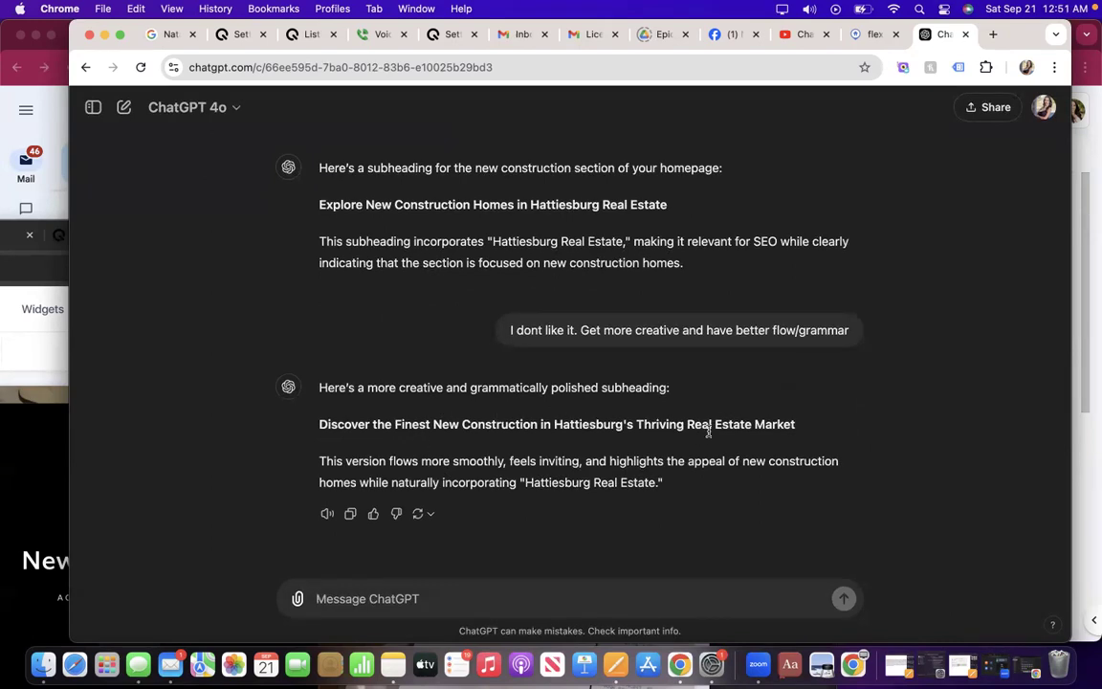
# Review the reply 'Discover the Finest New Construction in Hattiesburg's Thriving Real Estate Market' and return to the CMS.
pyautogui.scroll(3, 704, 397)
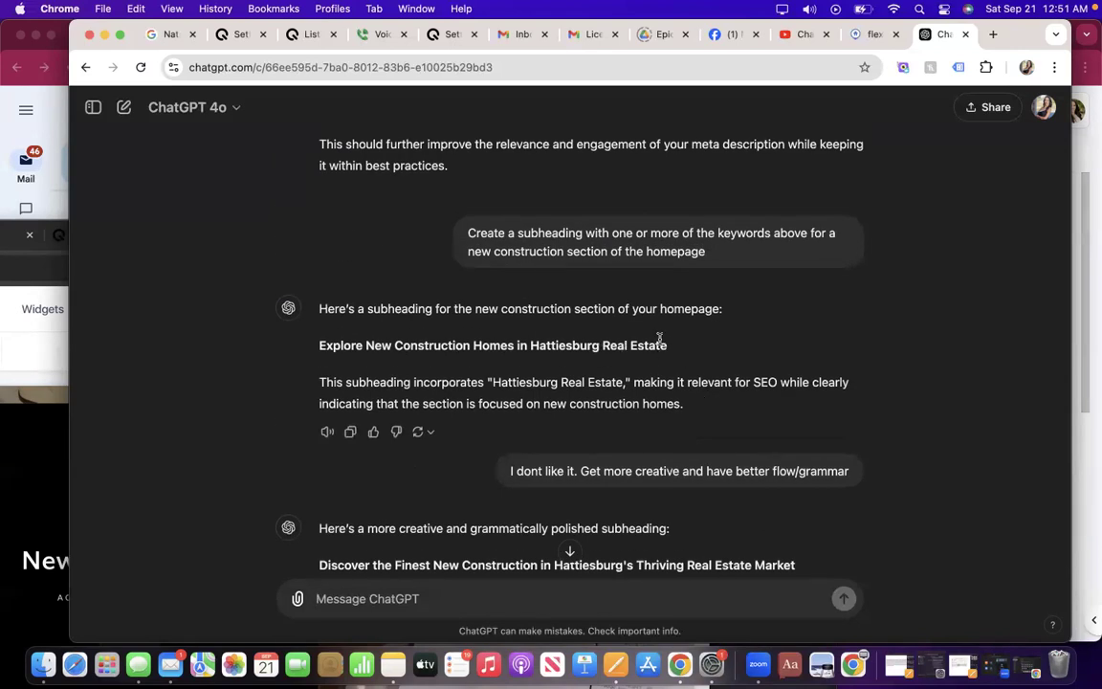
pyautogui.scroll(5, 703, 283)
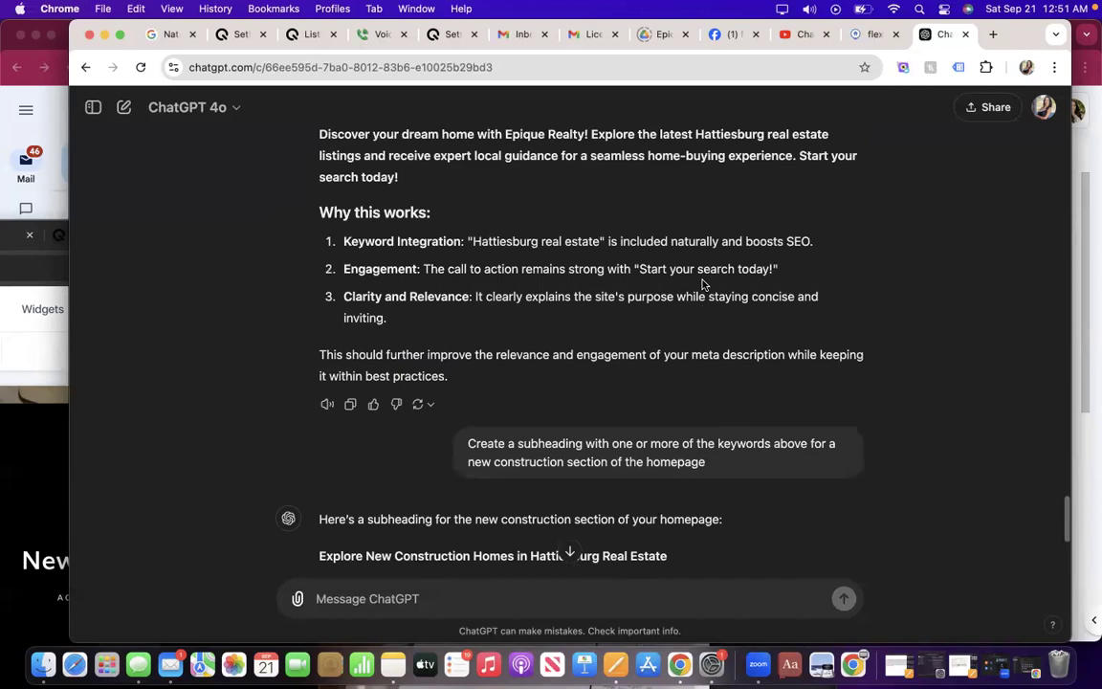
pyautogui.scroll(4, 703, 283)
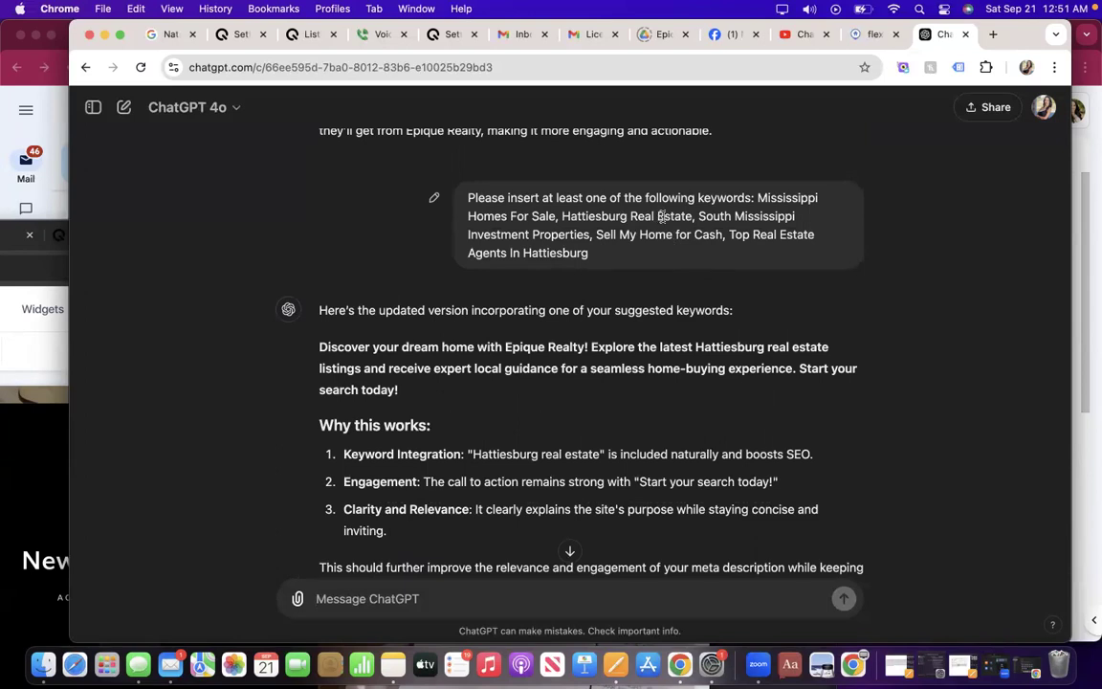
pyautogui.scroll(-2, 670, 259)
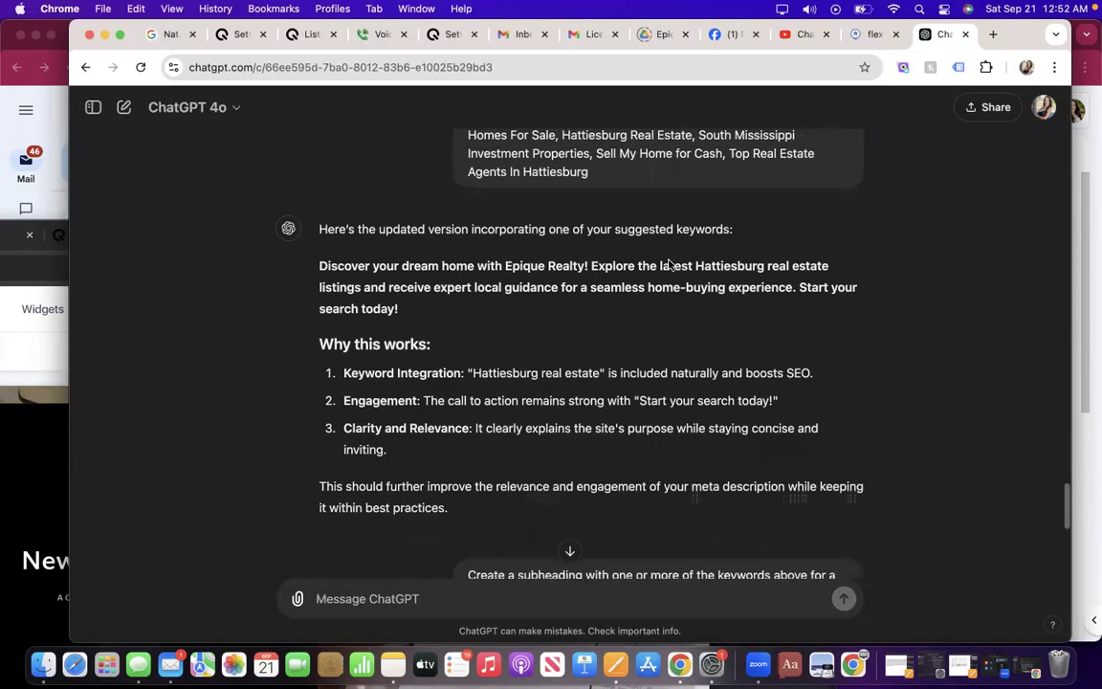
pyautogui.scroll(-10, 670, 263)
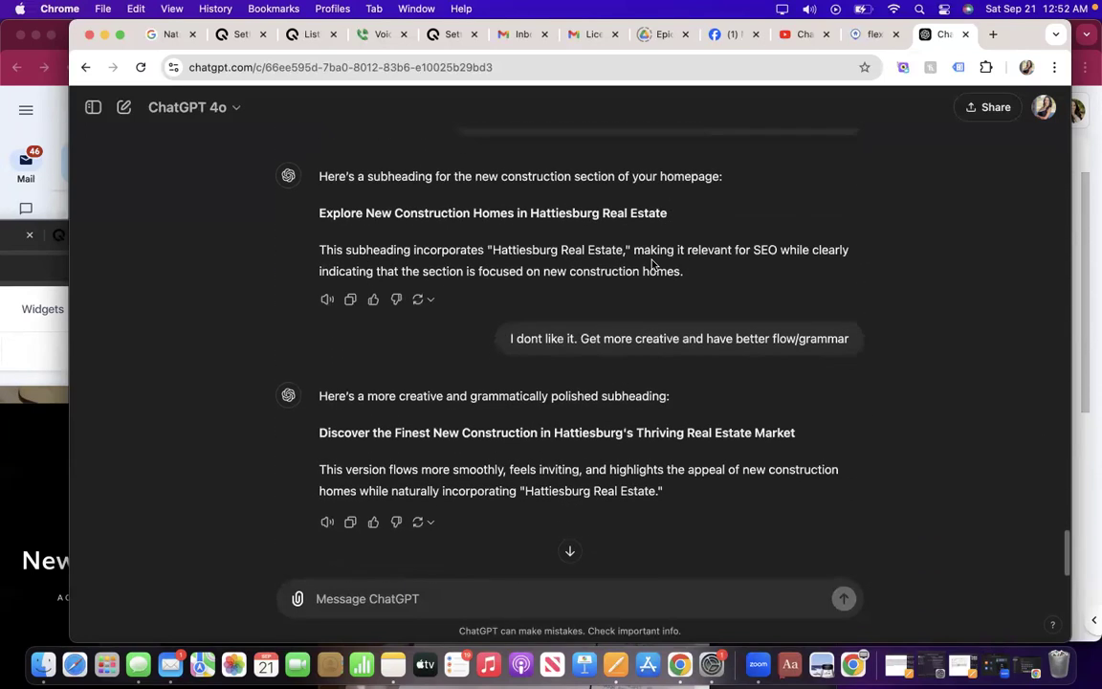
pyautogui.click(44, 462)
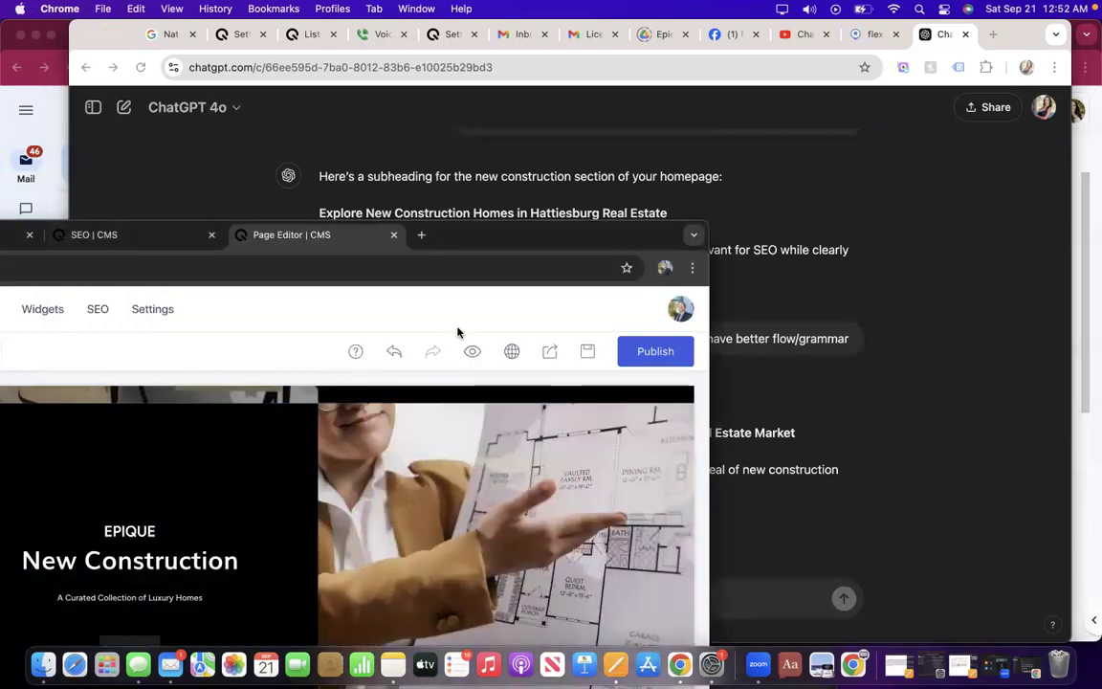
# Replace the hero description with 'Search New Homes In the Hattiesburg Real Estate Market'.
pyautogui.moveTo(541, 241); pyautogui.dragTo(933, 10)
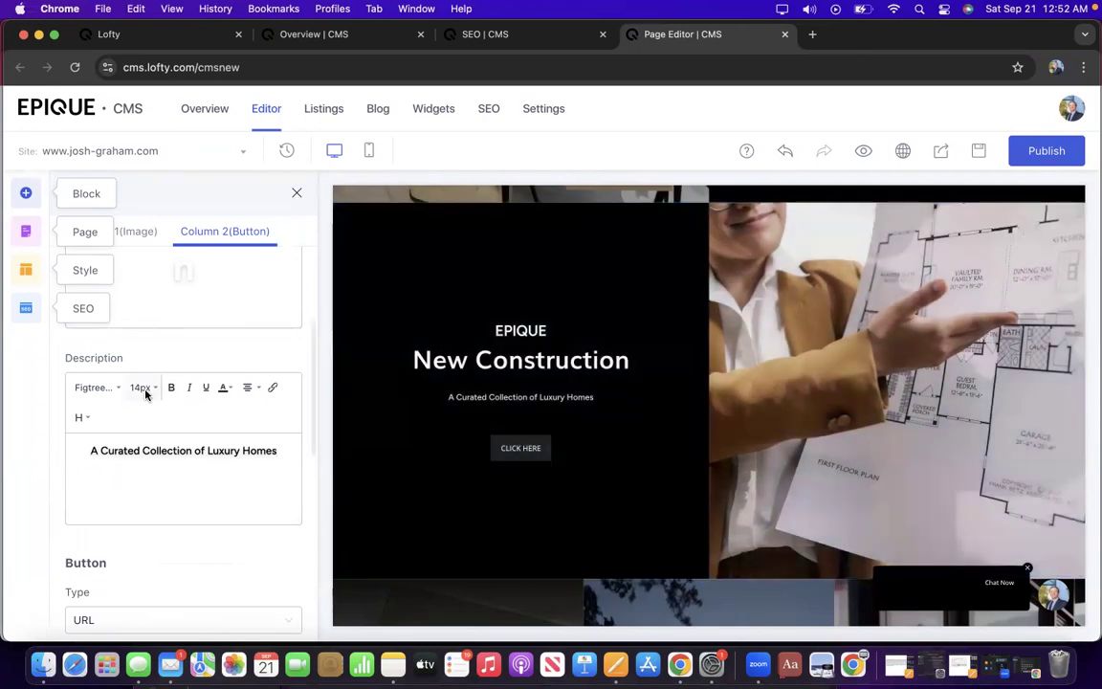
pyautogui.tripleClick(278, 450)
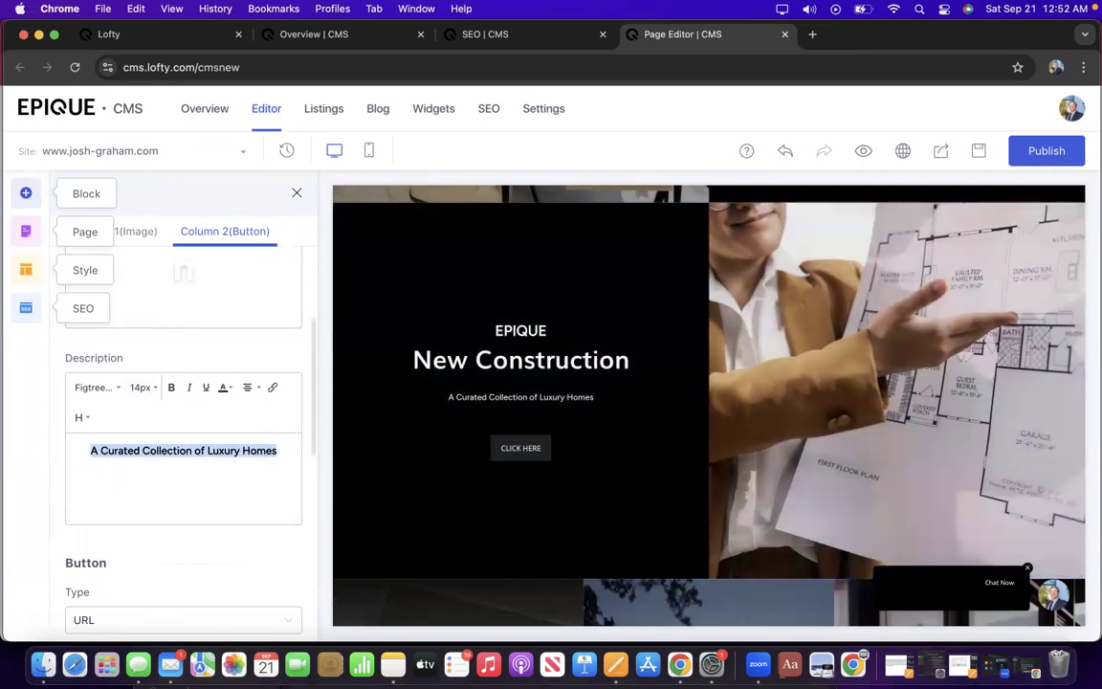
pyautogui.write('Search New Homes In the Hattiesburg Real Estate Market')
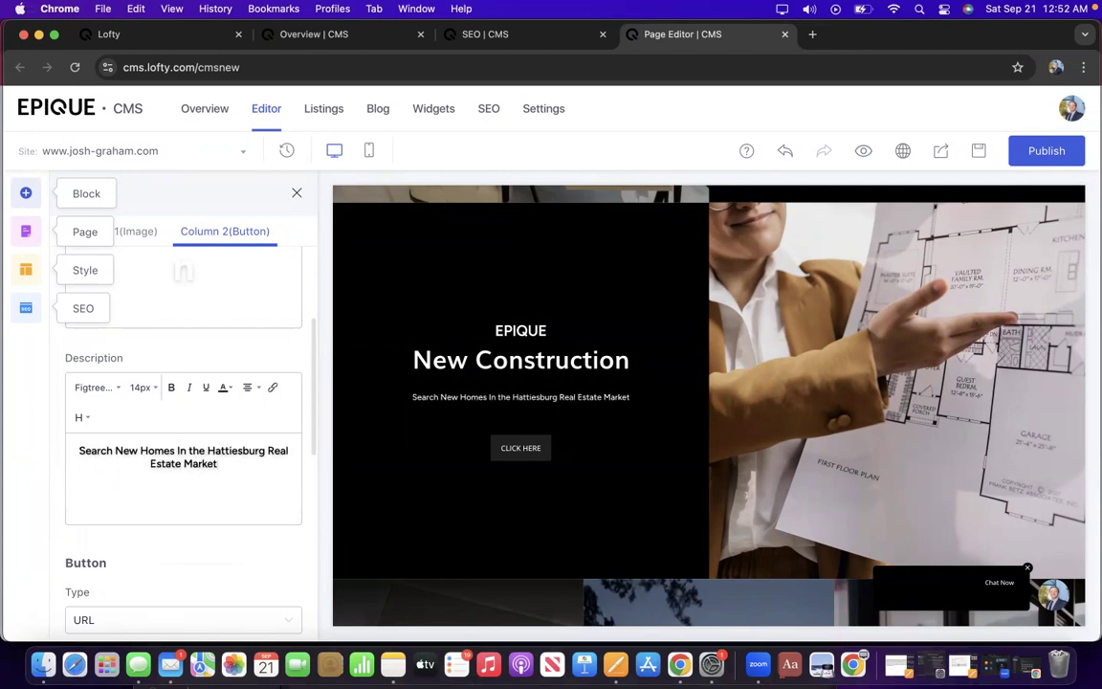
pyautogui.scroll(2, 617, 342)
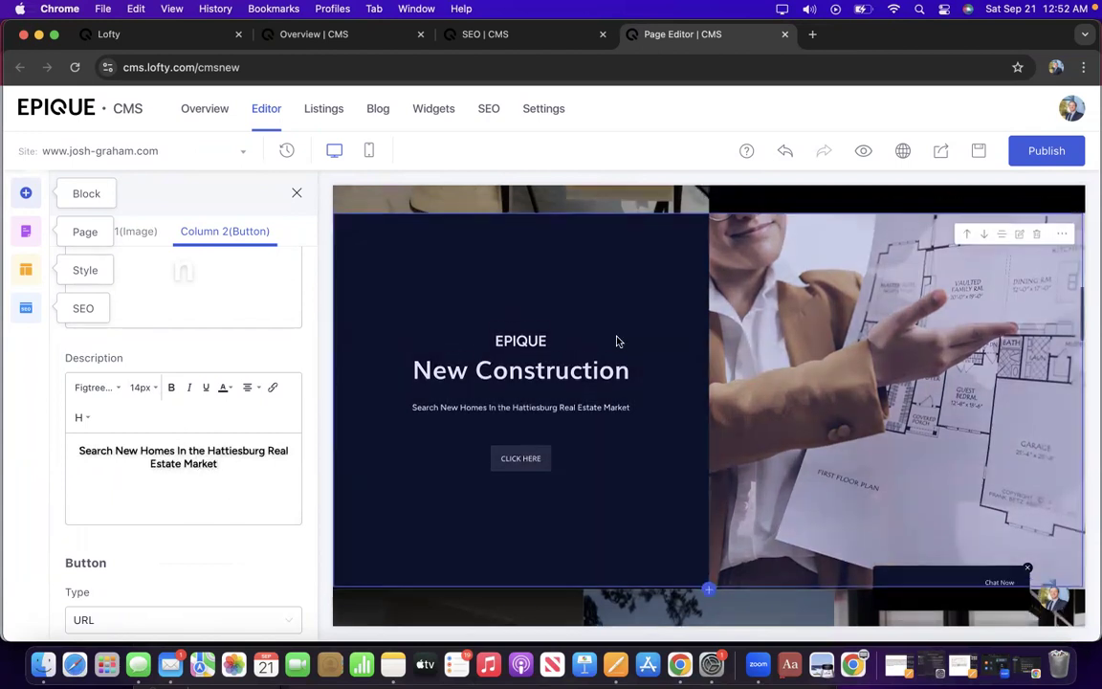
pyautogui.scroll(2, 617, 342)
pyautogui.scroll(-3, 617, 342)
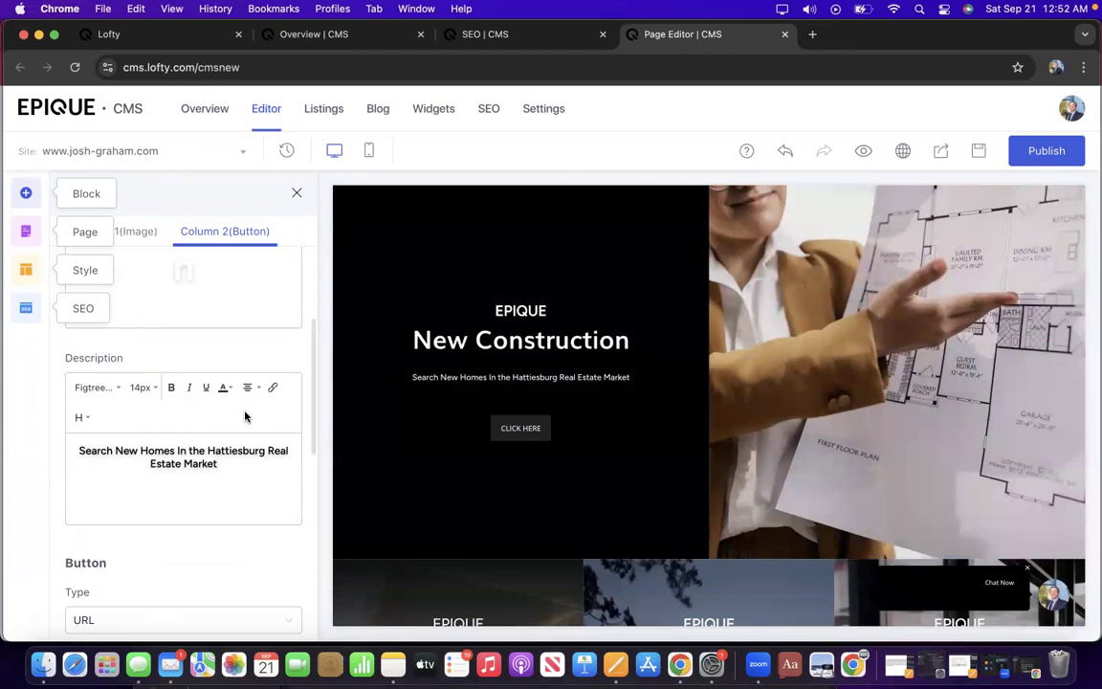
pyautogui.scroll(-5, 245, 417)
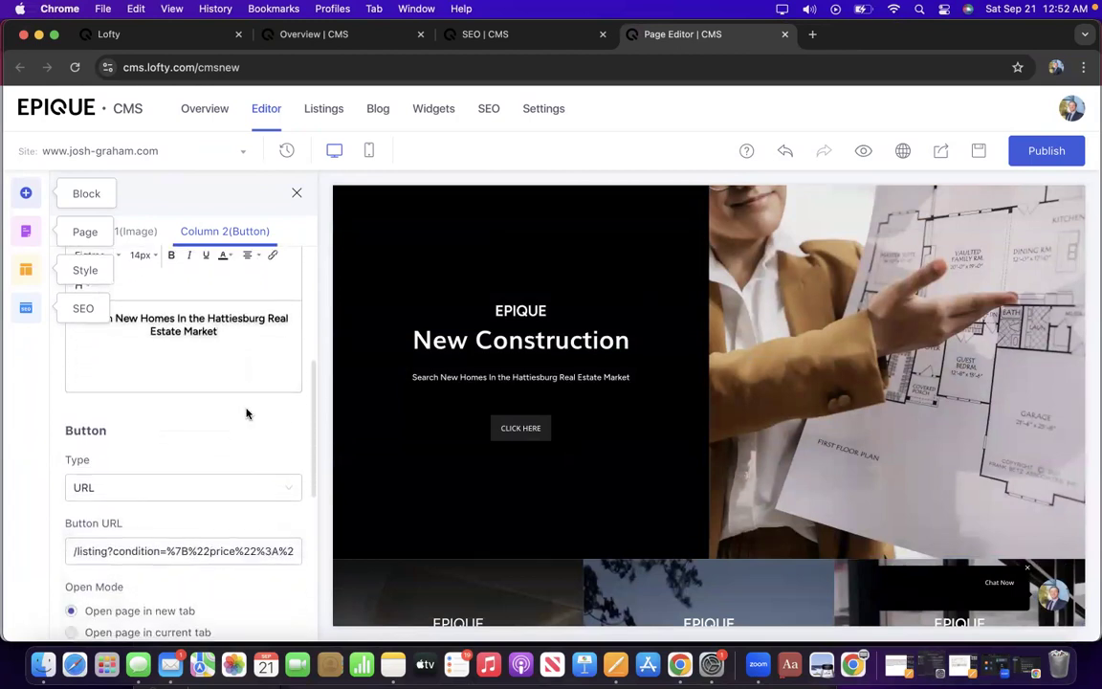
pyautogui.scroll(10, 246, 413)
pyautogui.scroll(5, 713, 334)
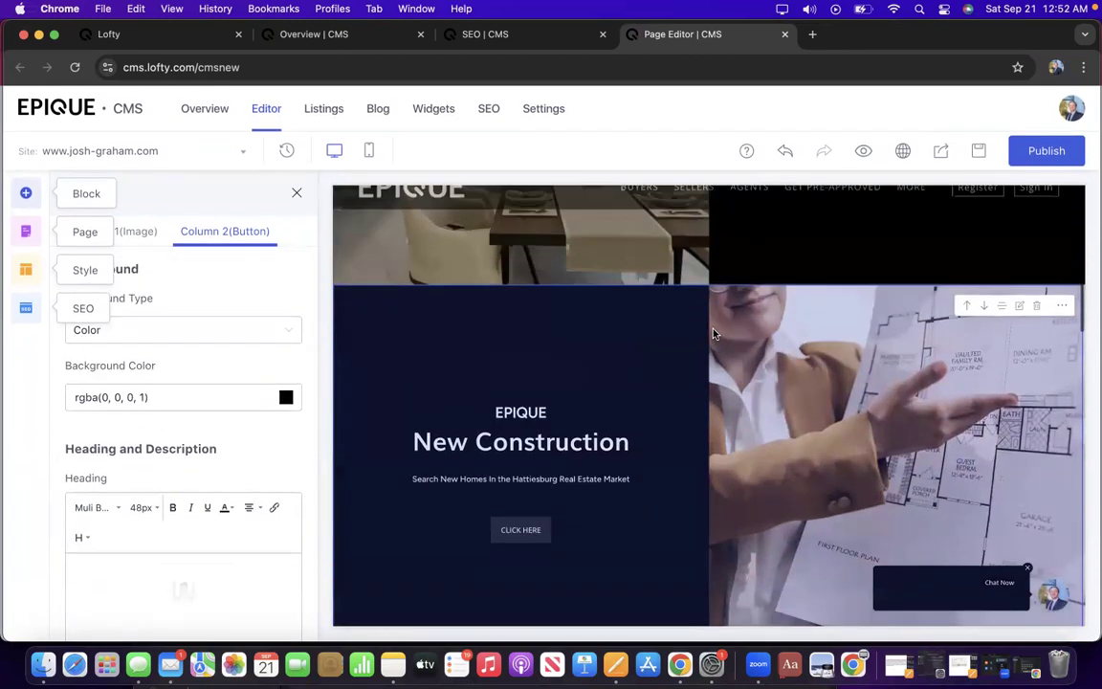
pyautogui.scroll(4, 713, 334)
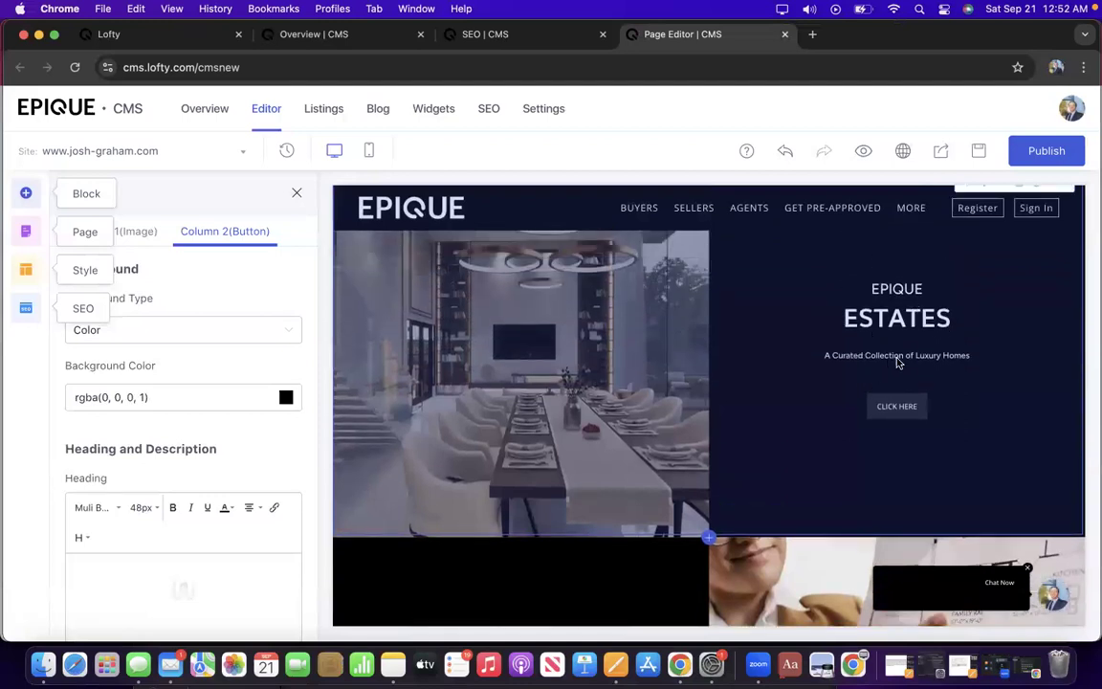
pyautogui.scroll(-9, 724, 433)
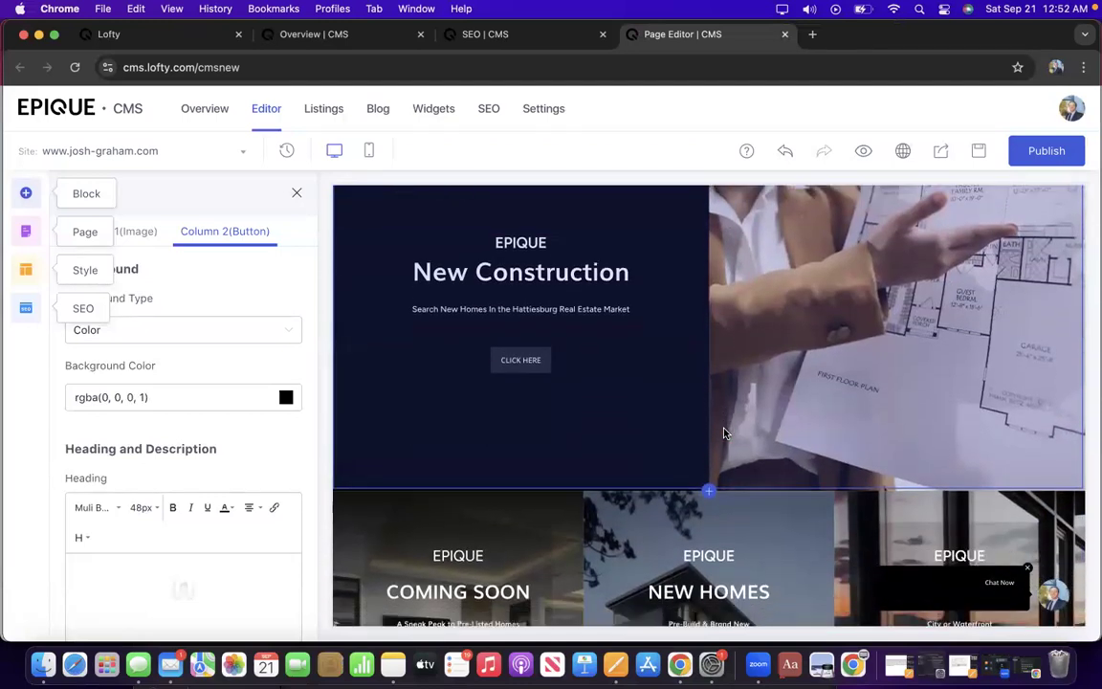
pyautogui.scroll(7, 724, 433)
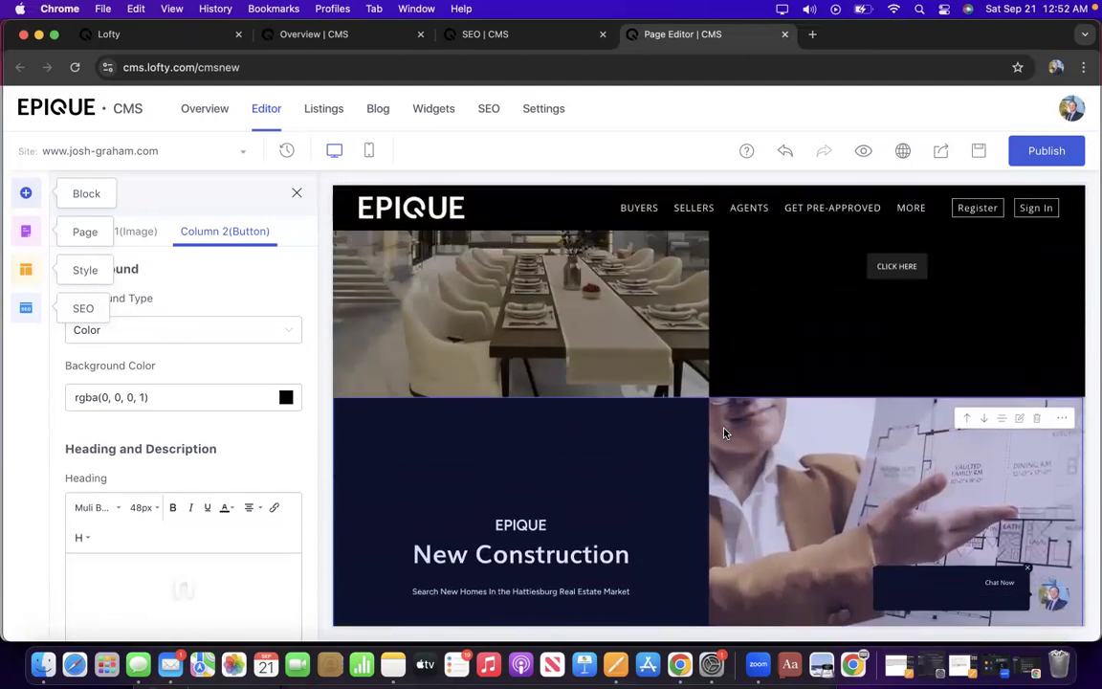
pyautogui.scroll(1, 725, 432)
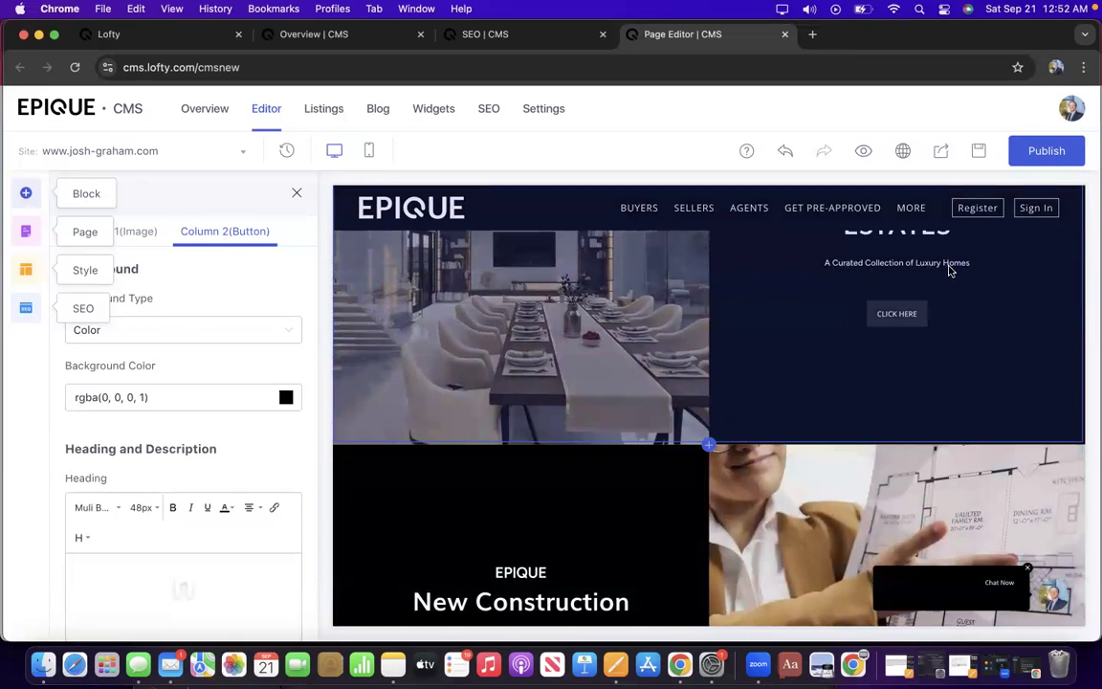
pyautogui.scroll(-4, 946, 271)
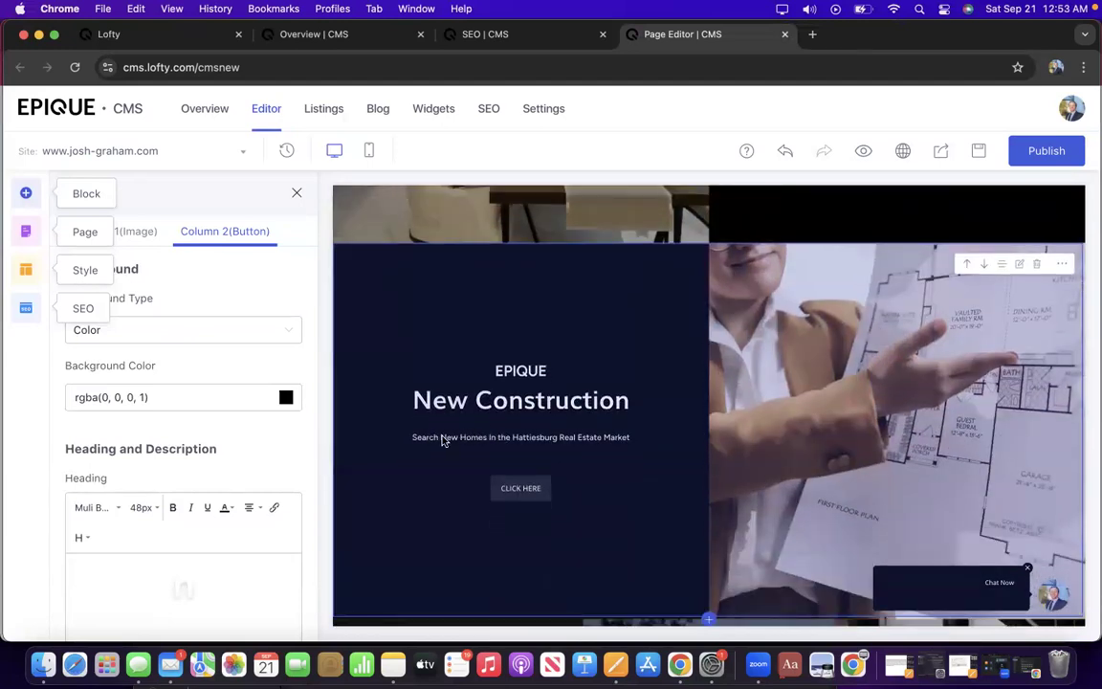
pyautogui.scroll(-1, 617, 457)
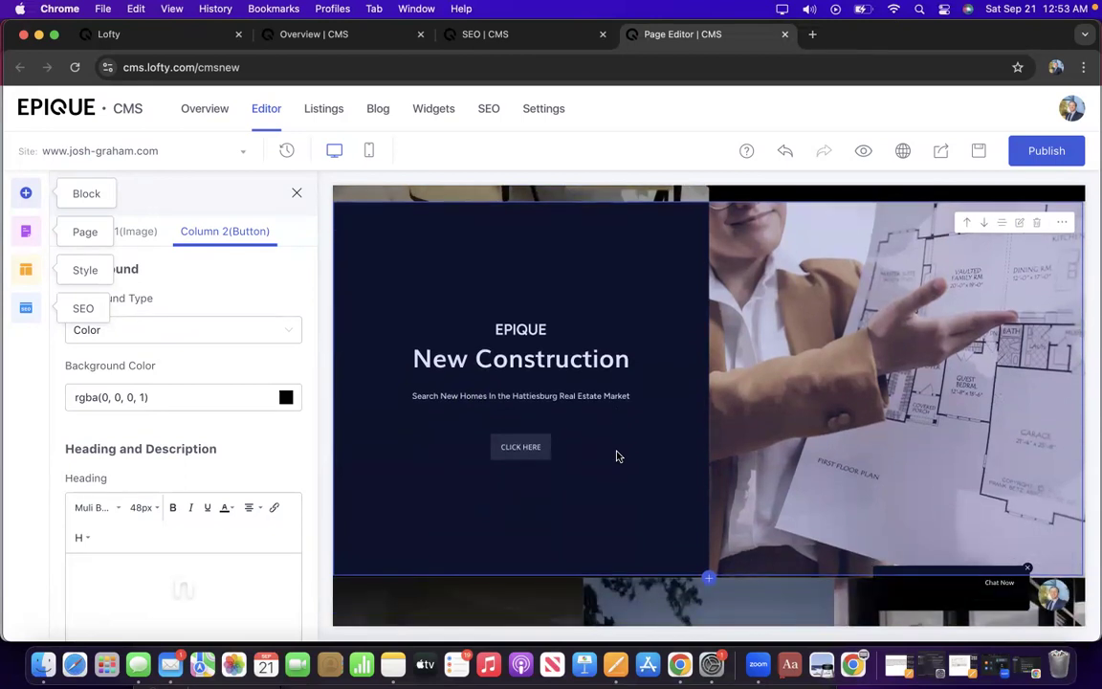
pyautogui.scroll(-5, 618, 456)
pyautogui.scroll(-2, 617, 456)
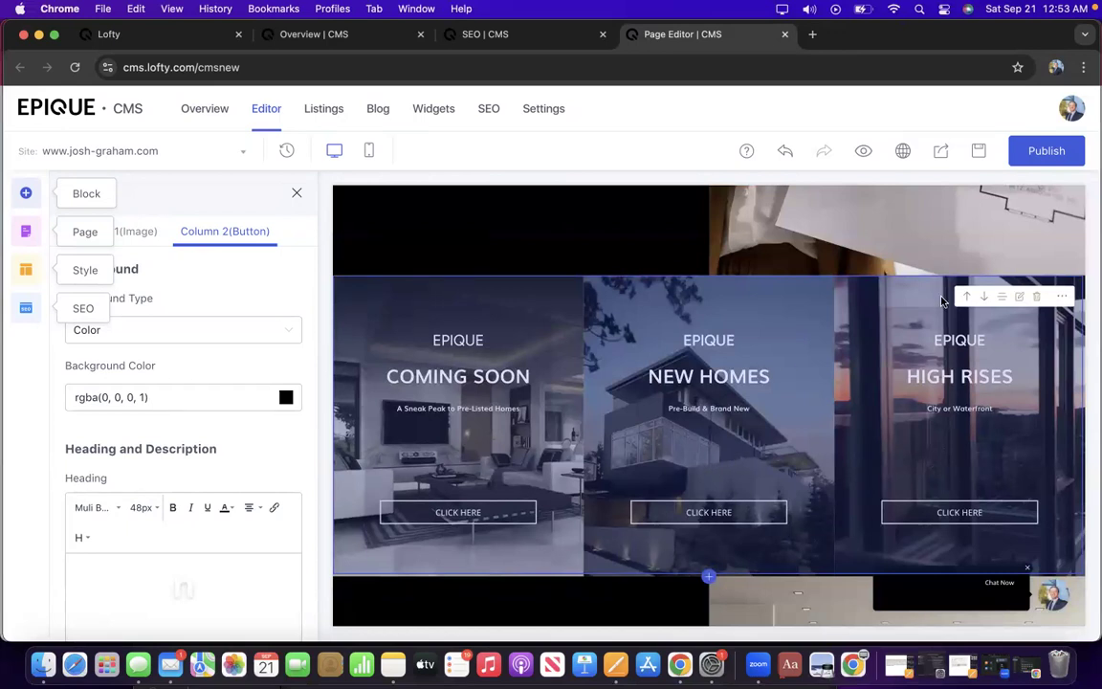
# Copy the New Homes card's Destination URL from the three-card block's Column 2 settings.
pyautogui.click(1019, 298)
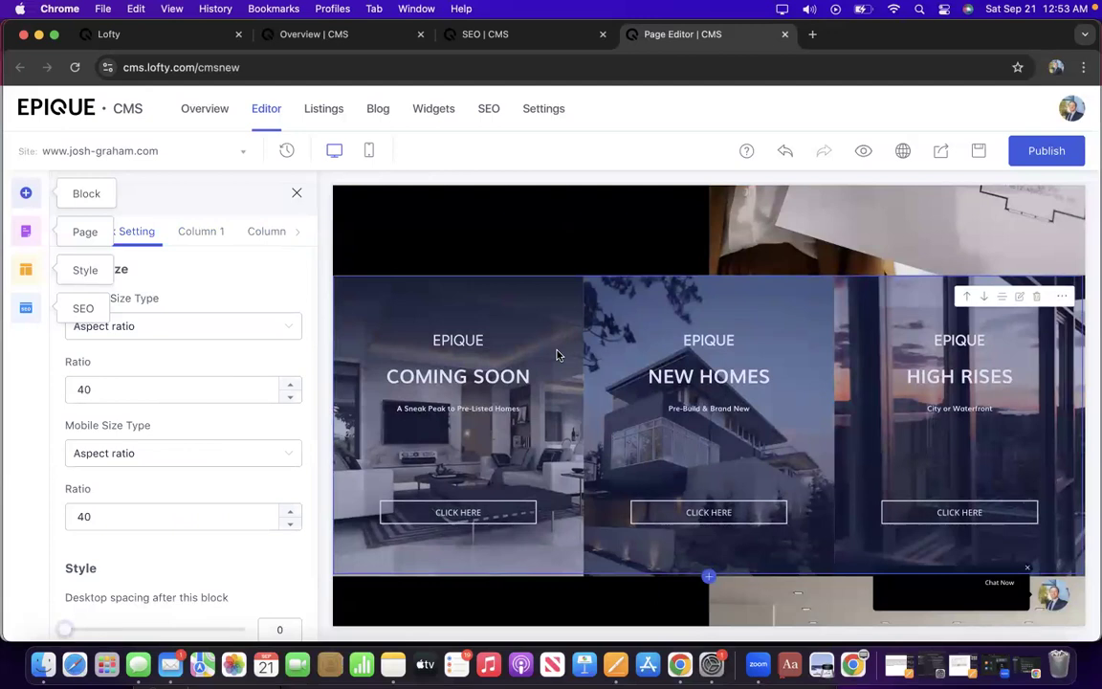
pyautogui.click(269, 234)
pyautogui.scroll(-2, 186, 408)
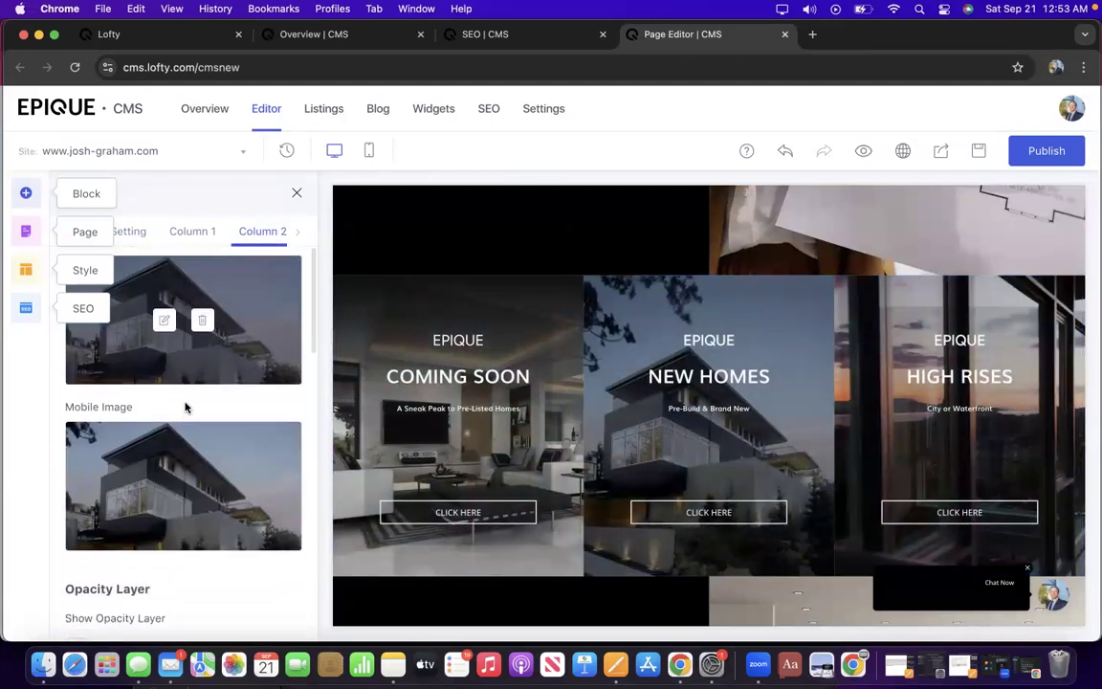
pyautogui.scroll(-5, 185, 407)
pyautogui.scroll(-2, 185, 417)
pyautogui.scroll(-2, 180, 534)
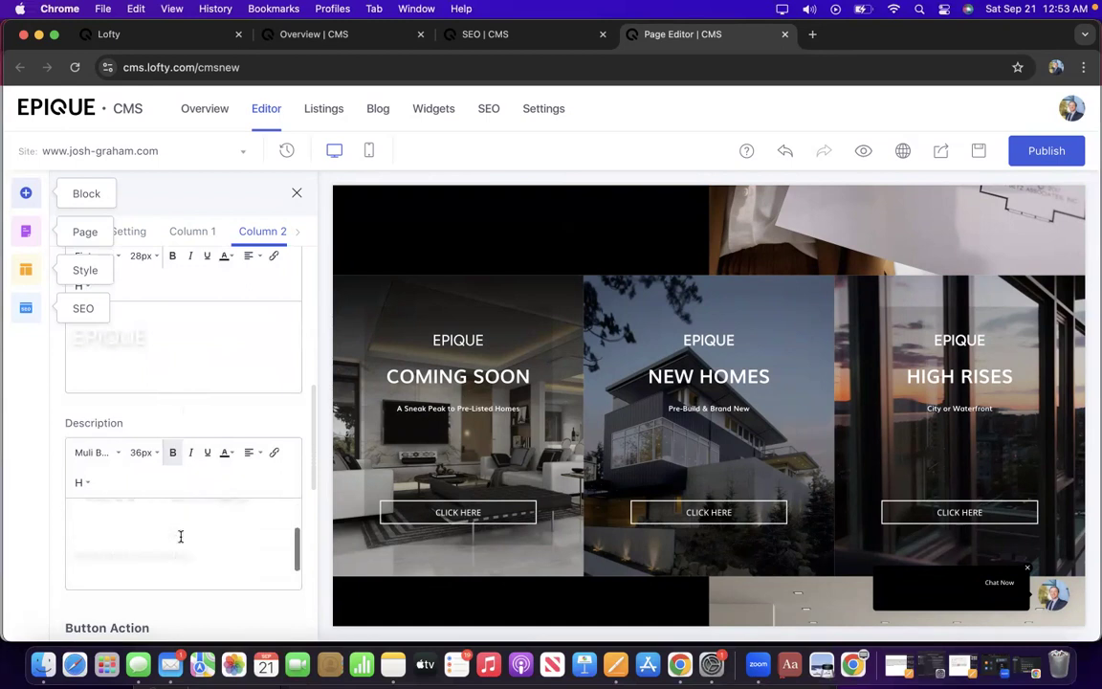
pyautogui.scroll(-5, 180, 535)
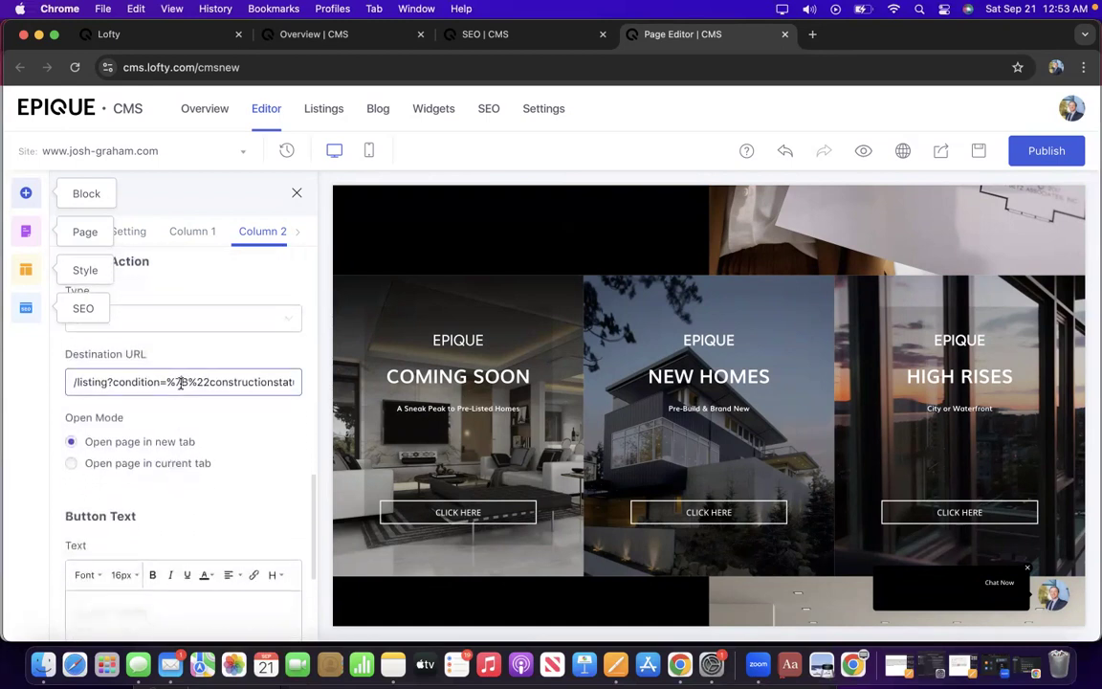
pyautogui.tripleClick(180, 382)
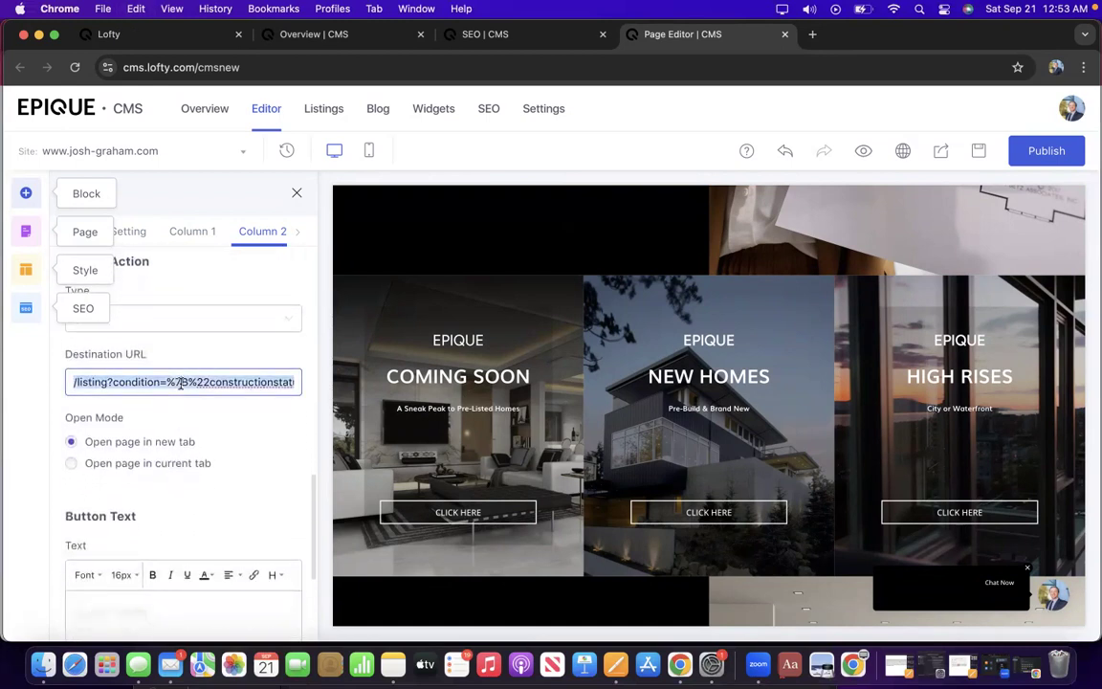
pyautogui.scroll(4, 608, 251)
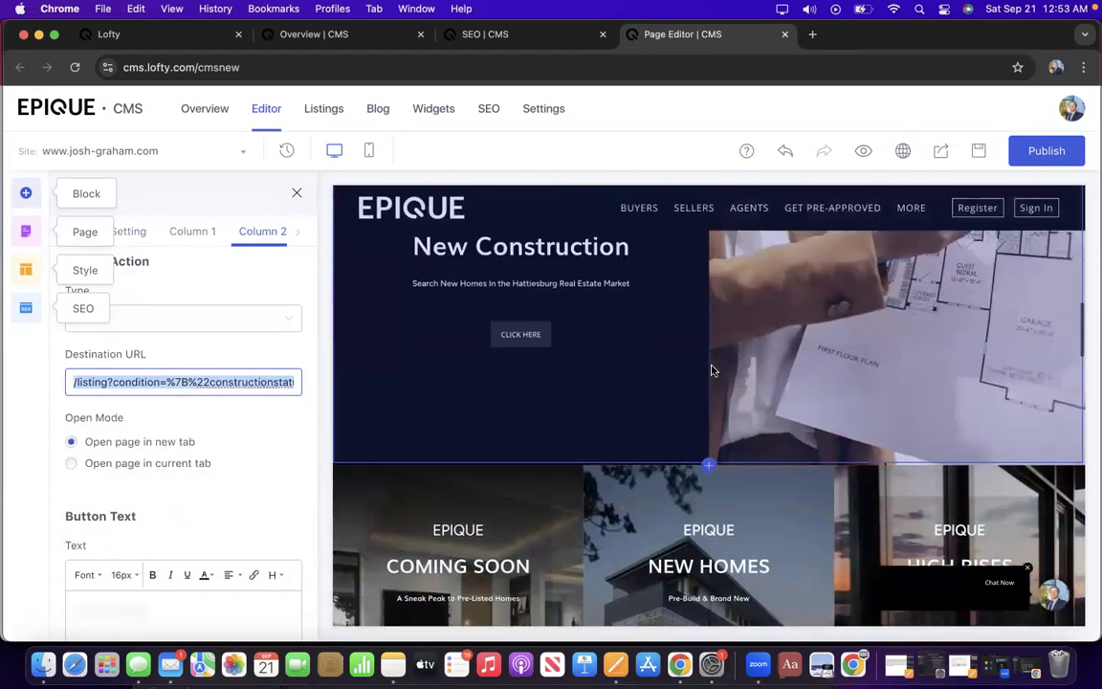
pyautogui.scroll(2, 711, 370)
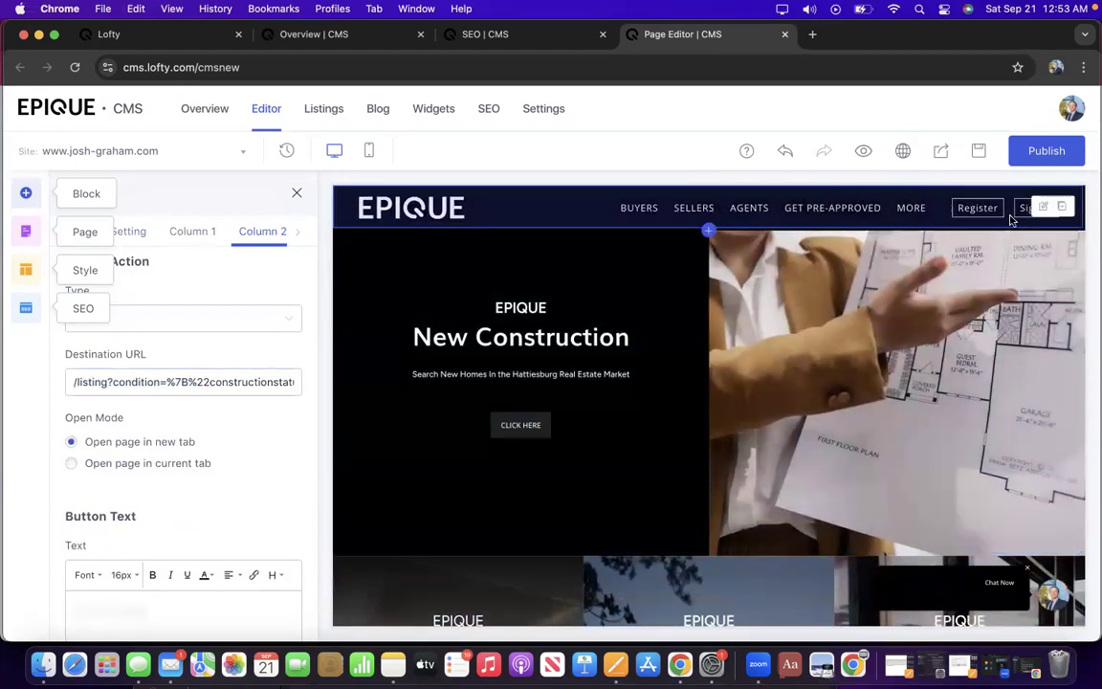
# Show the New Construction hero's Column 2(Button) settings with its current Button URL.
pyautogui.click(384, 507)
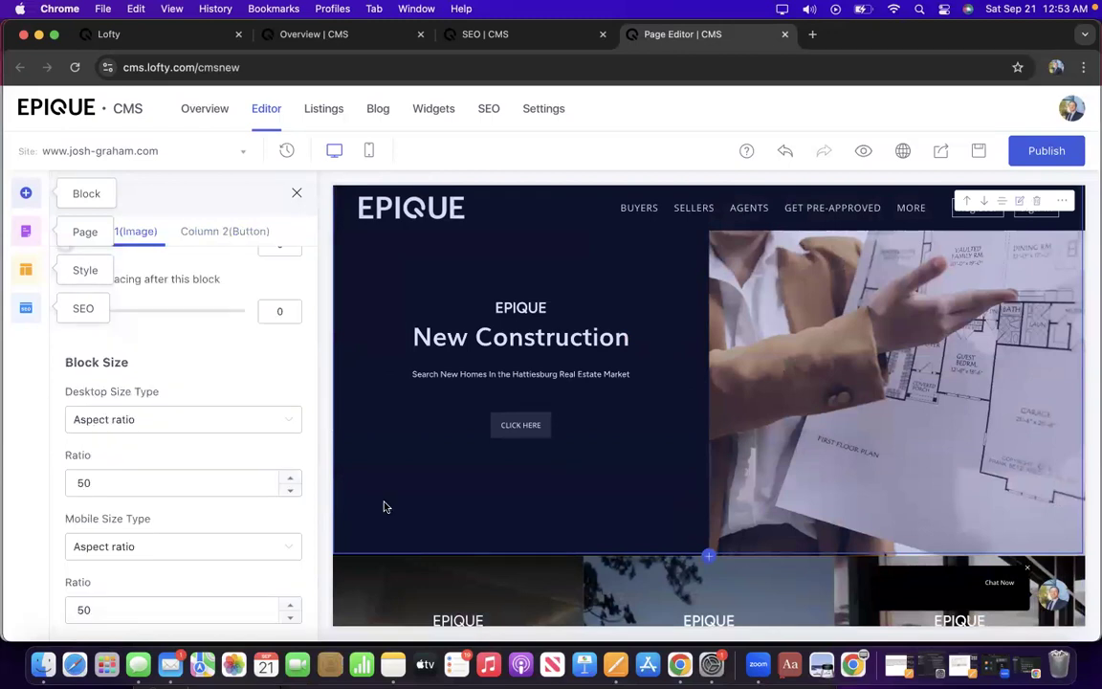
pyautogui.scroll(3, 189, 481)
pyautogui.scroll(-3, 190, 481)
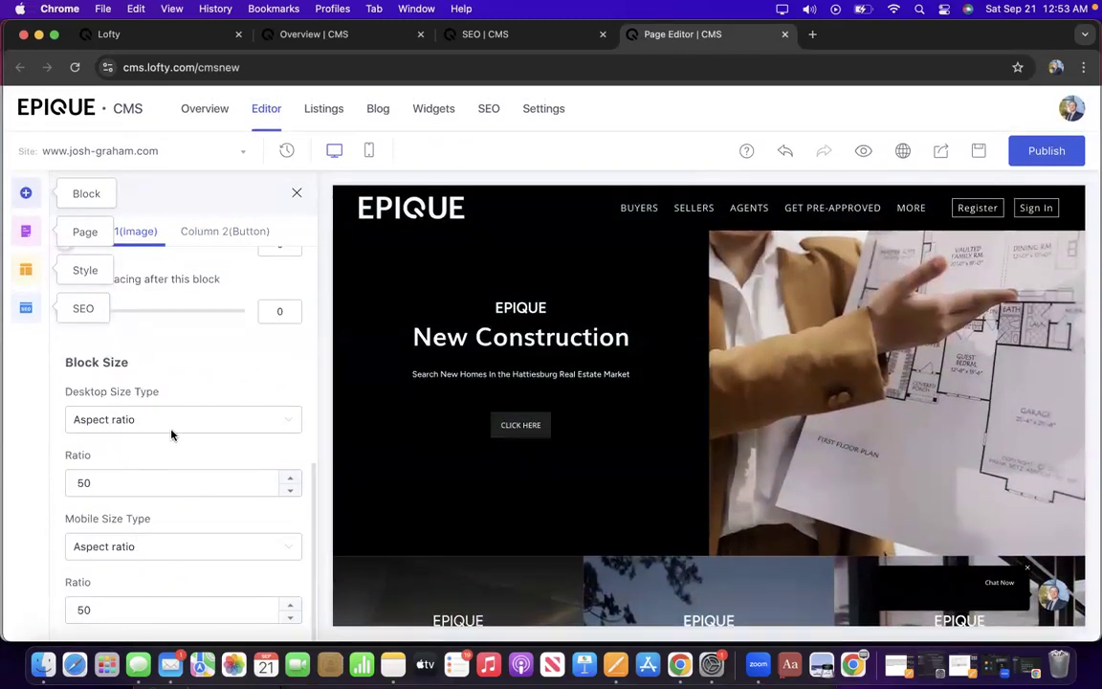
pyautogui.scroll(3, 251, 468)
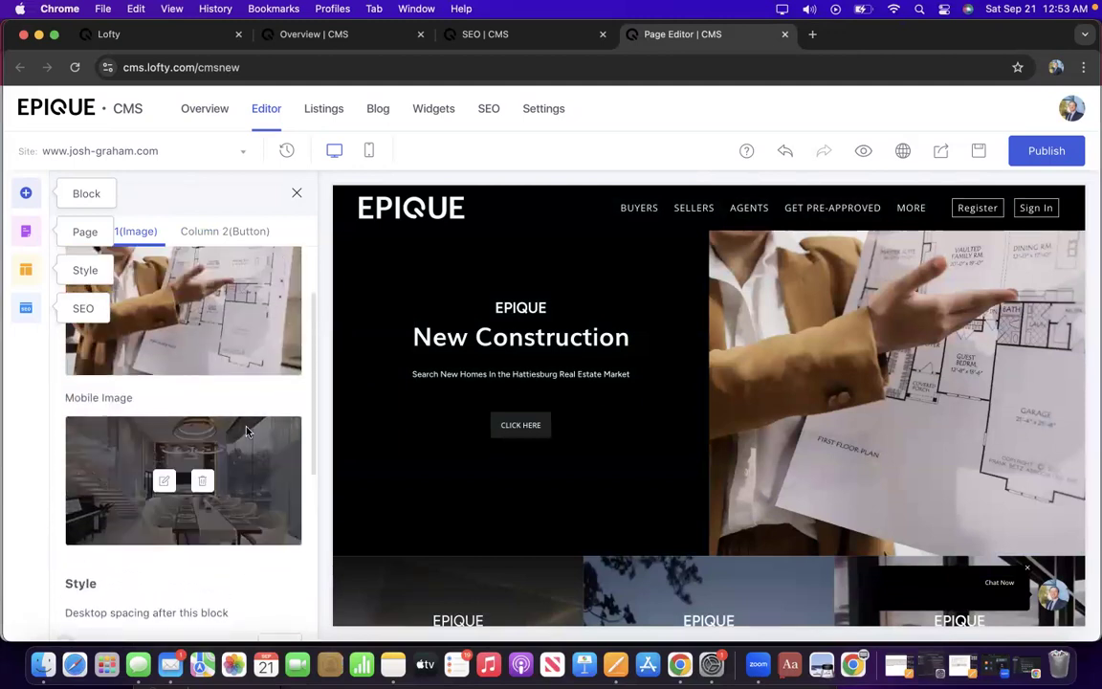
pyautogui.click(247, 232)
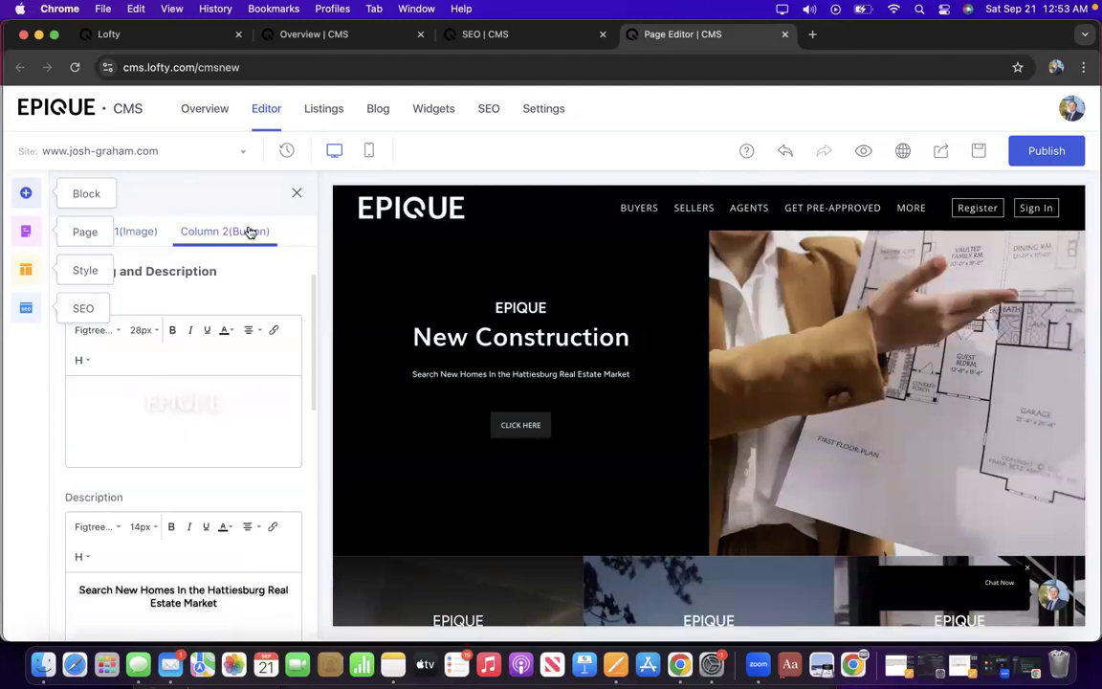
pyautogui.scroll(-10, 178, 473)
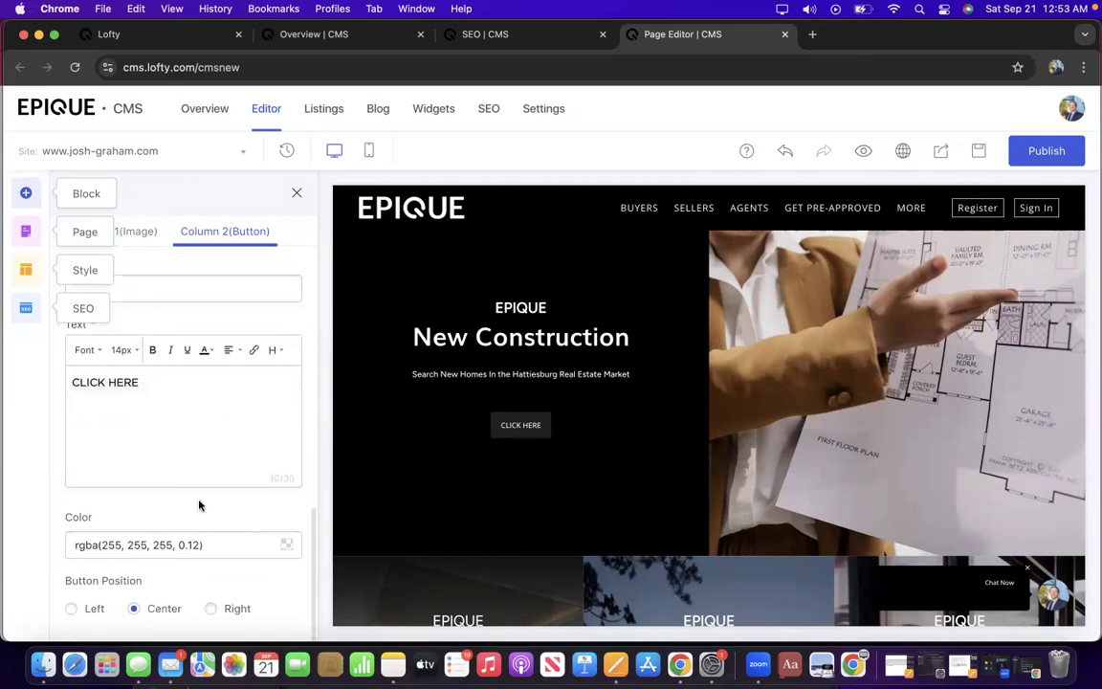
pyautogui.scroll(5, 212, 488)
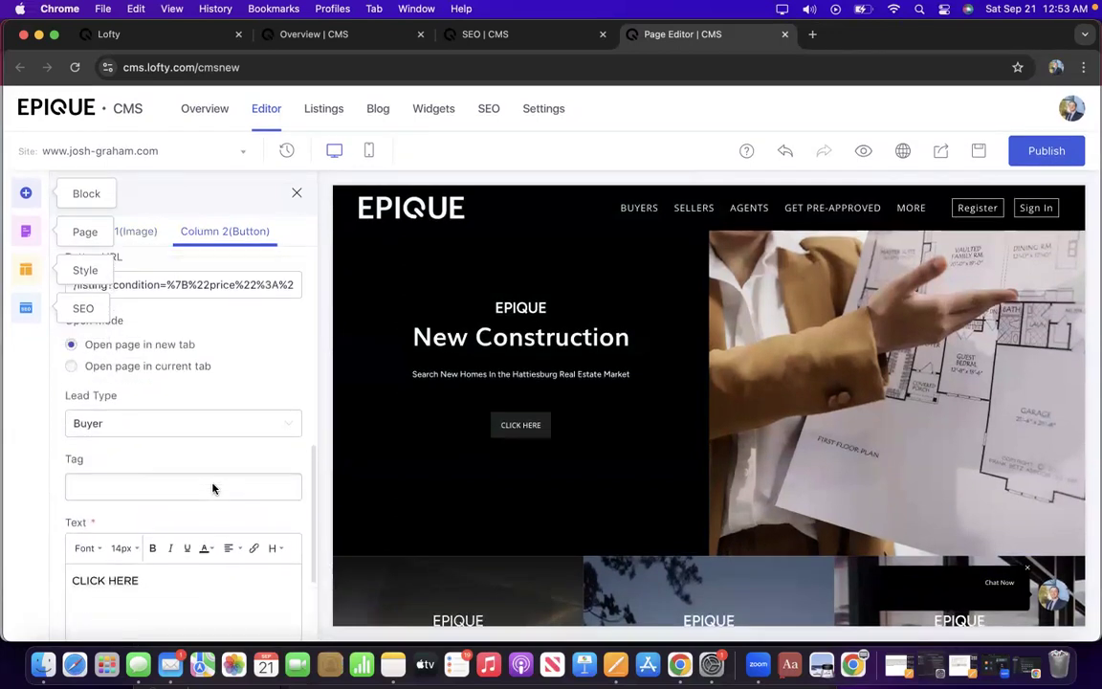
pyautogui.scroll(3, 221, 394)
pyautogui.tripleClick(219, 415)
pyautogui.press('super+v')
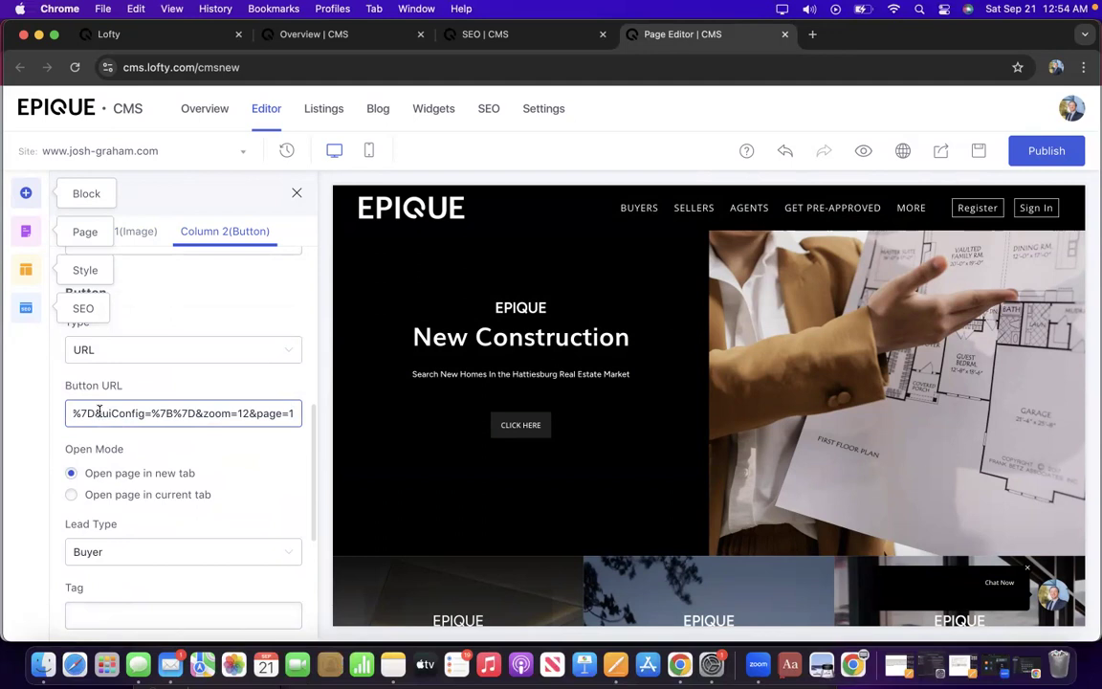
pyautogui.press('Left')
pyautogui.press('Left')
pyautogui.press('Left')
pyautogui.press('Left')
pyautogui.press('Left')
pyautogui.press('Left')
pyautogui.press('Left')
pyautogui.press('Left')
pyautogui.press('Left')
pyautogui.press('Left')
pyautogui.press('Left')
pyautogui.press('Left')
pyautogui.press('Left')
pyautogui.press('Left')
pyautogui.press('Left')
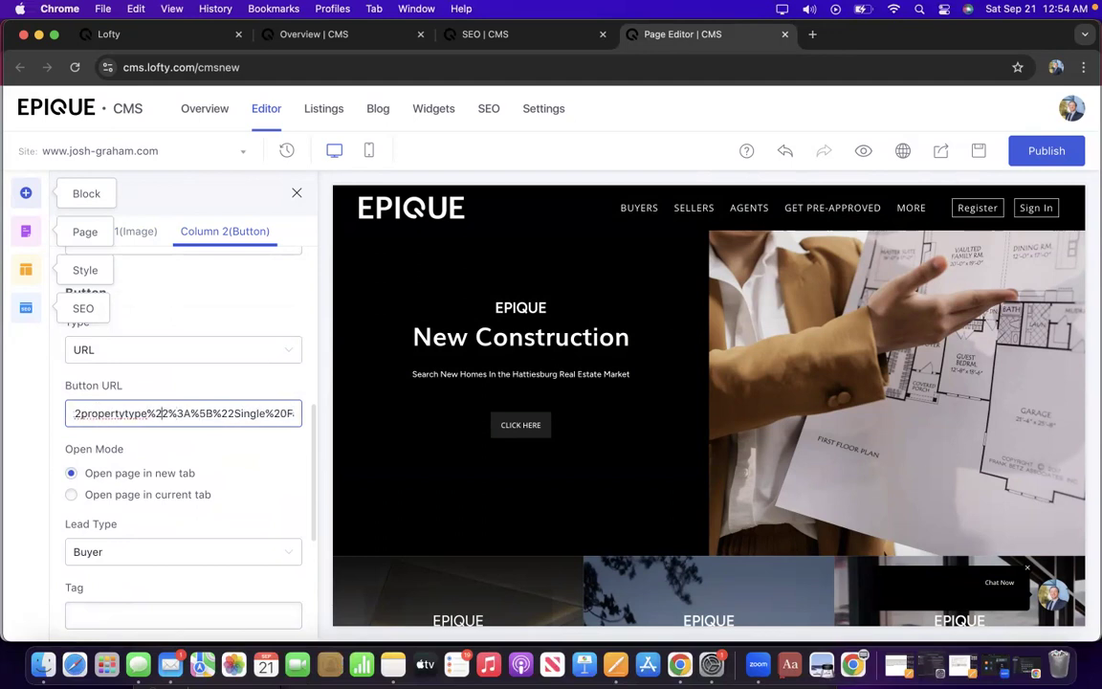
pyautogui.press('Left')
pyautogui.press('Left')
pyautogui.press('Left')
pyautogui.press('Left')
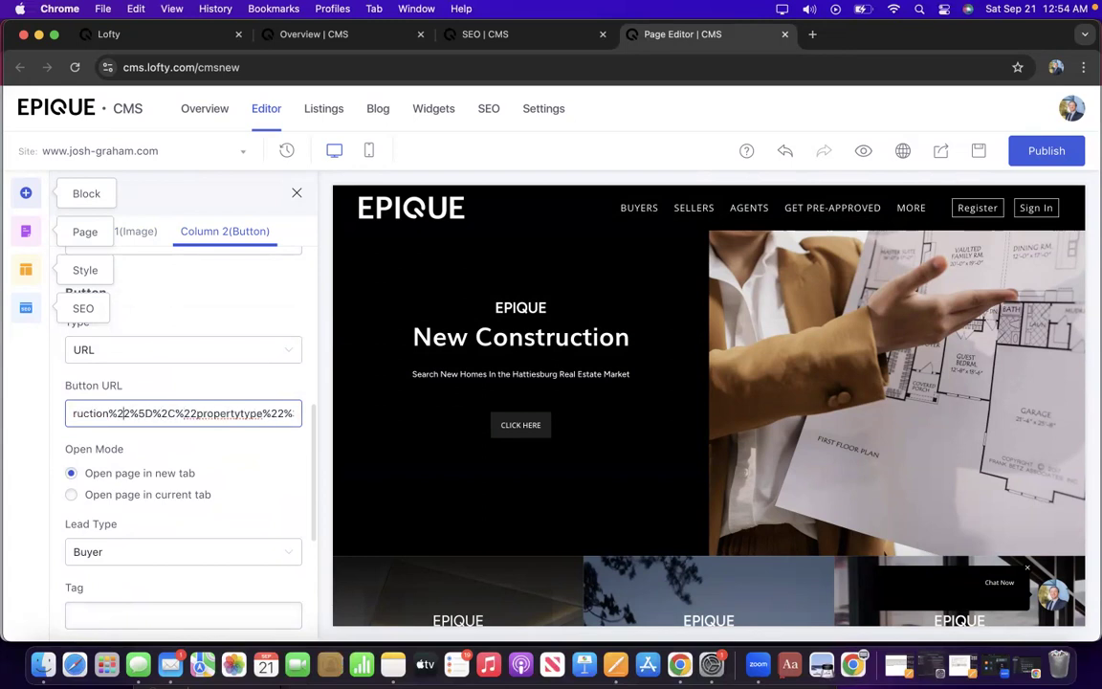
pyautogui.press('Left')
pyautogui.press('Left')
pyautogui.press('Left')
pyautogui.press('Left')
pyautogui.press('Left')
pyautogui.press('Left')
pyautogui.press('Left')
pyautogui.press('Left')
pyautogui.press('Left')
pyautogui.press('Left')
pyautogui.press('Left')
pyautogui.press('Left')
pyautogui.press('Left')
pyautogui.press('Left')
pyautogui.press('Left')
pyautogui.press('Left')
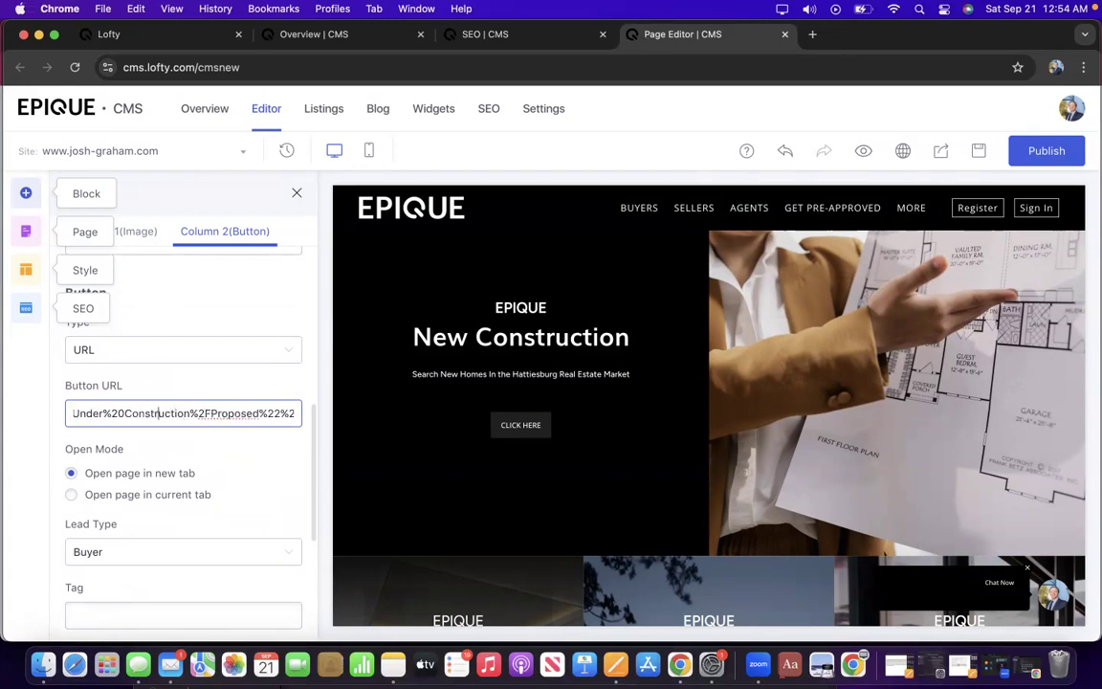
pyautogui.press('Left')
pyautogui.press('Left')
pyautogui.press('Left')
pyautogui.press('Left')
pyautogui.press('Left')
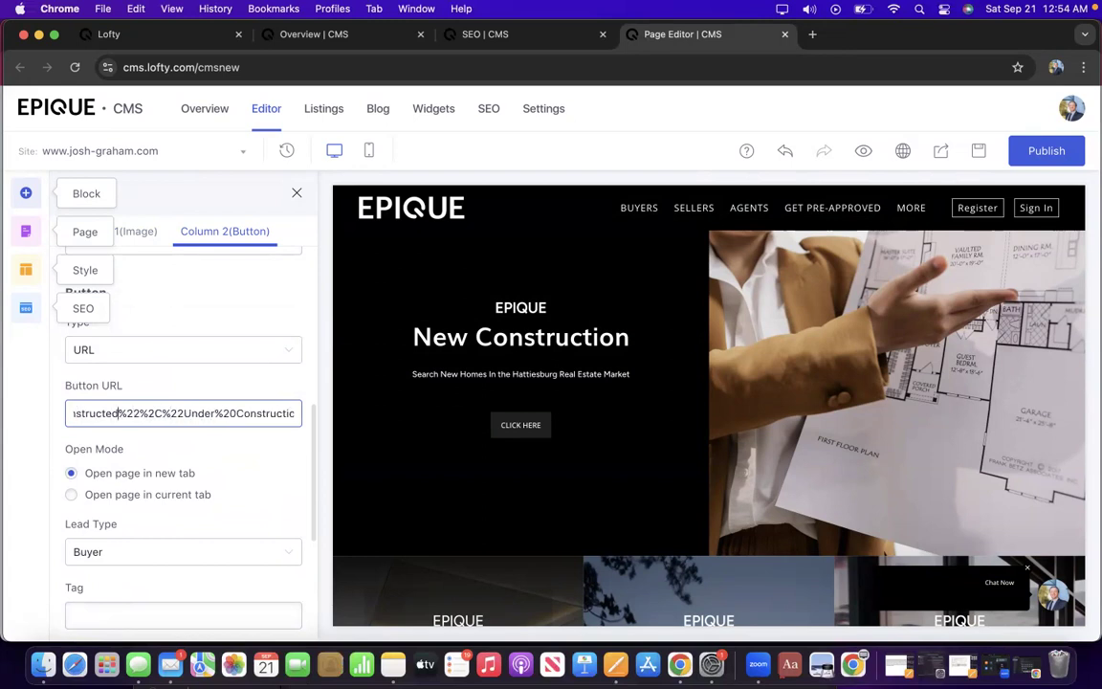
pyautogui.press('Left')
pyautogui.press('Left')
pyautogui.press('Left')
pyautogui.press('Left')
pyautogui.press('Left')
pyautogui.press('Left')
pyautogui.press('Left')
pyautogui.press('Left')
pyautogui.press('Left')
pyautogui.press('Left')
pyautogui.press('Left')
pyautogui.press('Left')
pyautogui.press('Left')
pyautogui.press('Left')
pyautogui.press('Left')
pyautogui.press('Left')
pyautogui.press('Left')
pyautogui.press('Left')
pyautogui.press('Left')
pyautogui.press('Left')
pyautogui.press('Left')
pyautogui.press('Left')
pyautogui.press('Left')
pyautogui.press('Left')
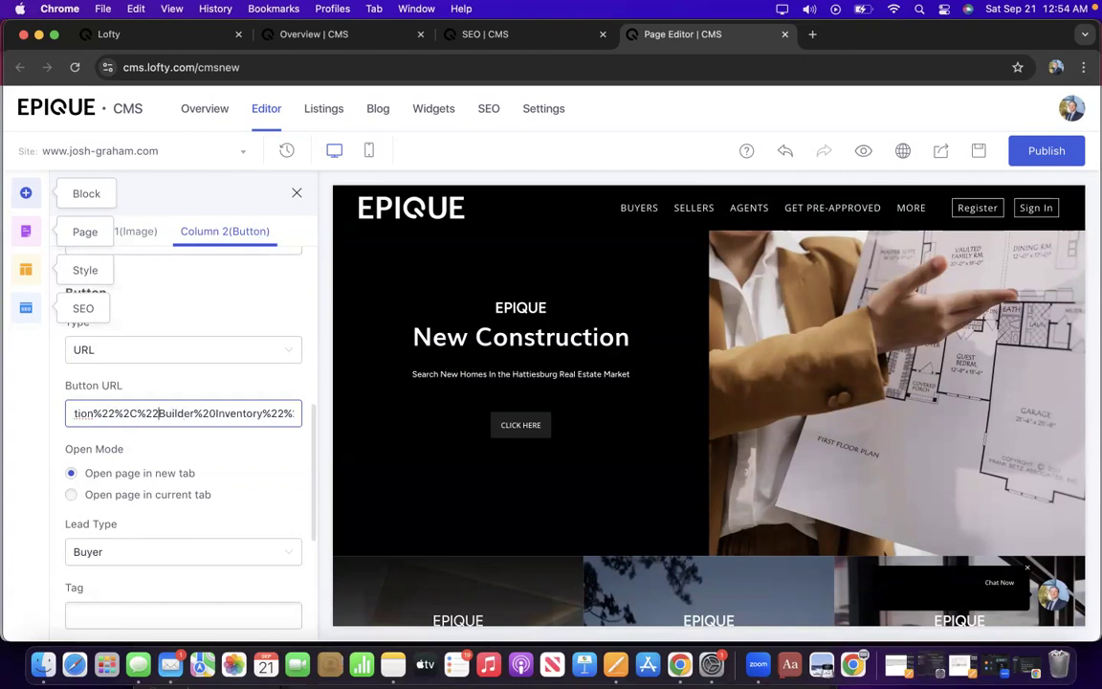
pyautogui.press('Left')
pyautogui.press('Left')
pyautogui.press('Left')
pyautogui.press('Left')
pyautogui.press('Left')
pyautogui.press('Left')
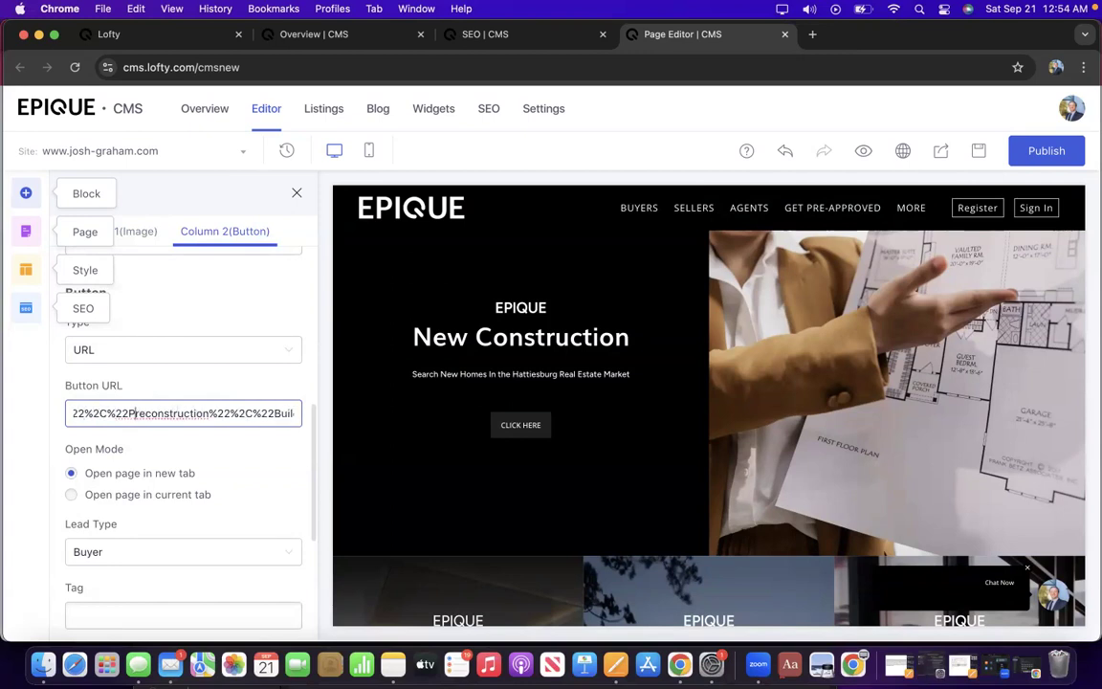
pyautogui.press('Left')
pyautogui.press('Left')
pyautogui.press('Left')
pyautogui.press('Left')
pyautogui.press('Left')
pyautogui.press('Left')
pyautogui.press('Left')
pyautogui.press('Left')
pyautogui.press('Left')
pyautogui.press('Left')
pyautogui.press('Left')
pyautogui.press('Left')
pyautogui.press('Left')
pyautogui.press('Left')
pyautogui.press('Left')
pyautogui.press('Left')
pyautogui.press('Left')
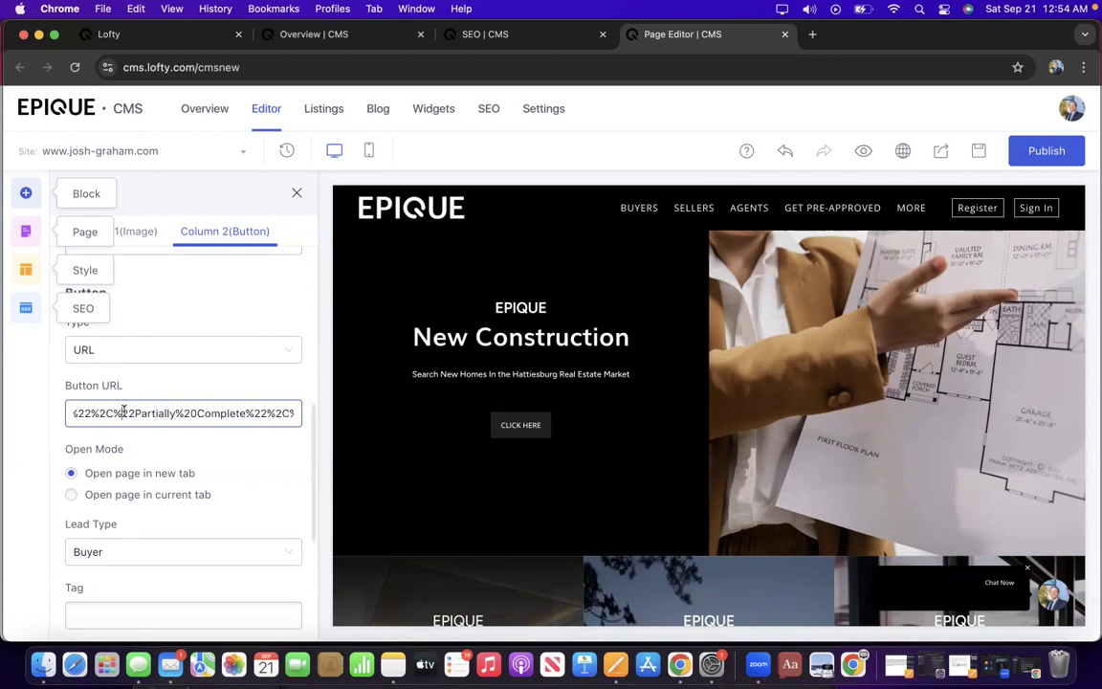
pyautogui.moveTo(124, 413); pyautogui.dragTo(7, 414)
pyautogui.press('Left')
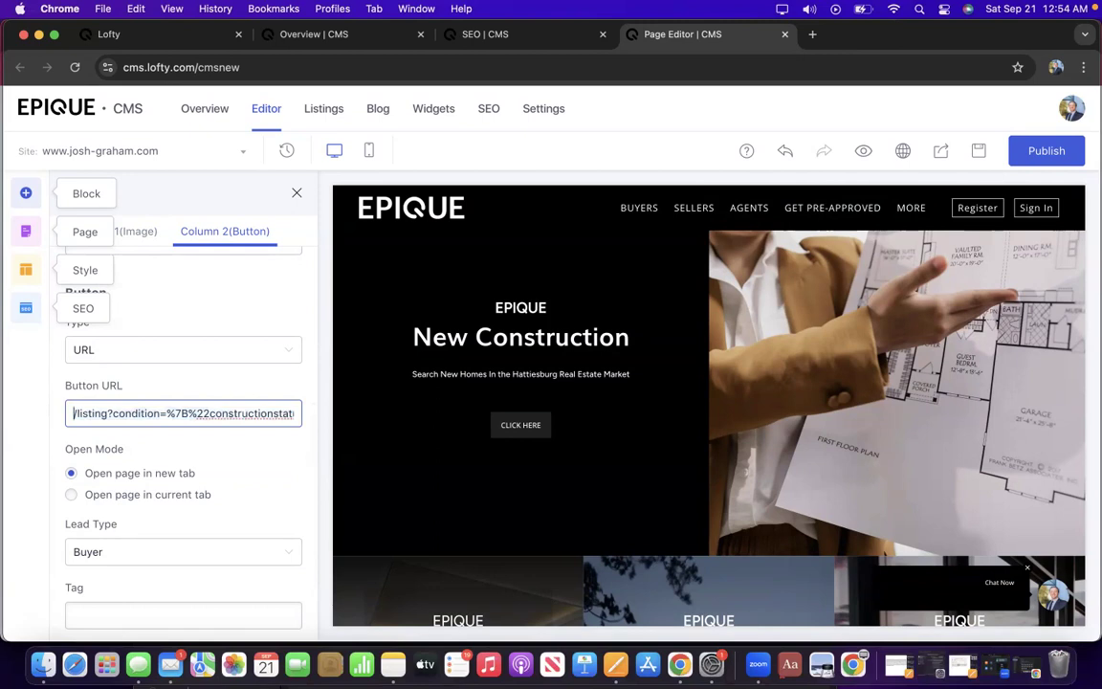
pyautogui.scroll(-2, 169, 449)
pyautogui.scroll(-1, 170, 449)
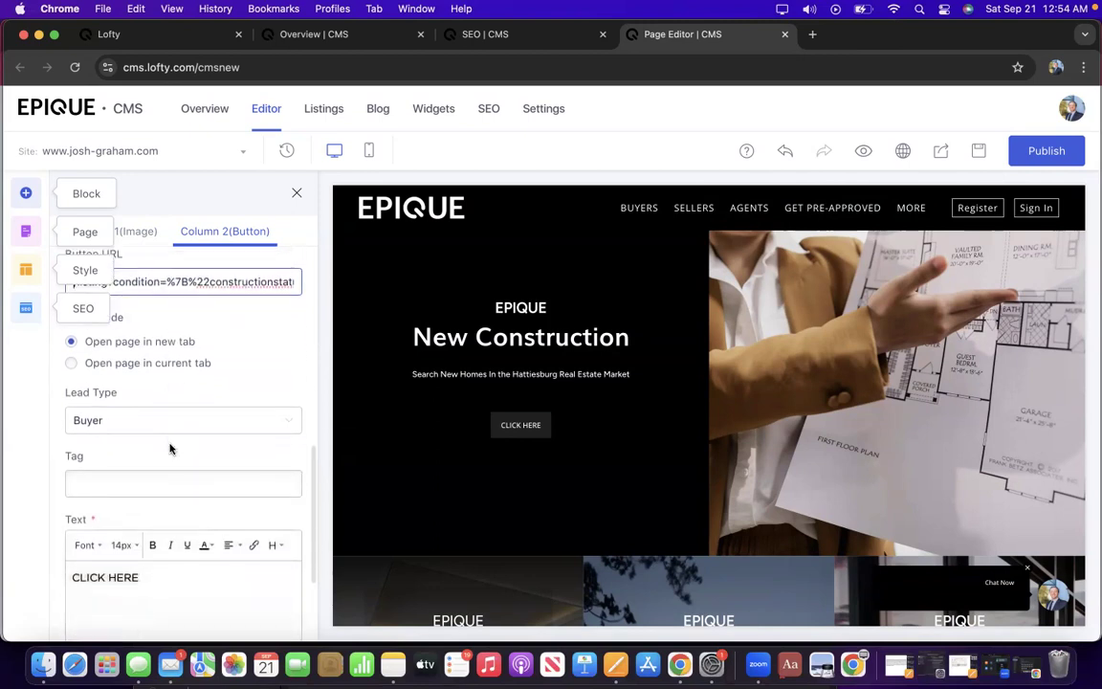
pyautogui.scroll(-1, 139, 443)
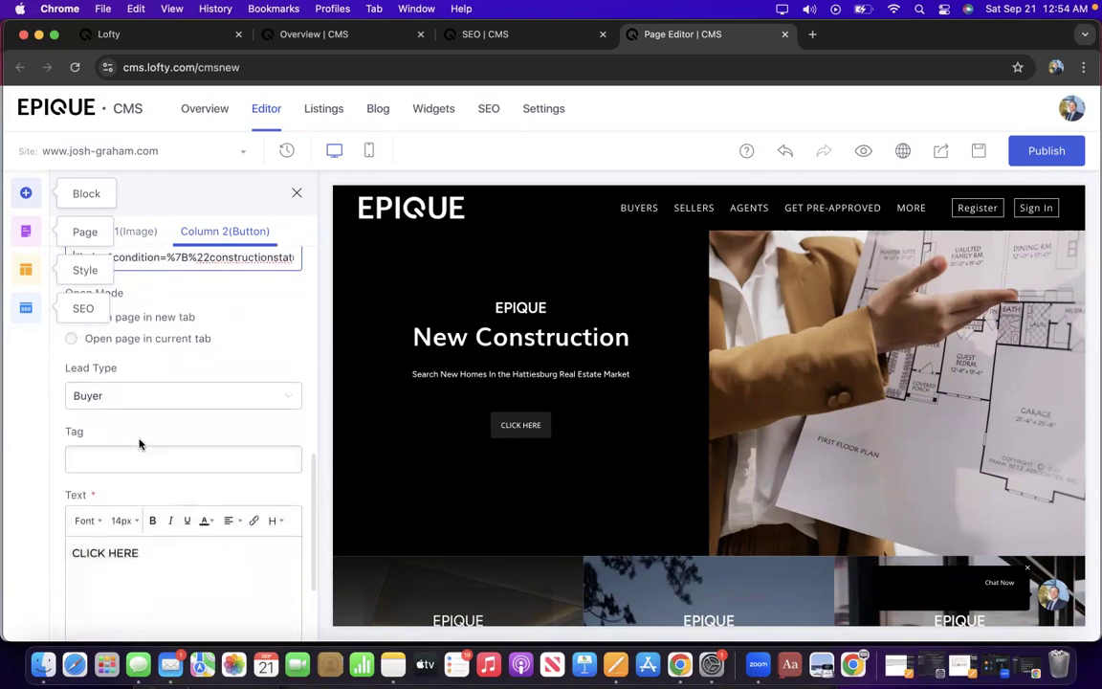
# Open the lead Tag list on the New Construction button and scroll through the tags.
pyautogui.click(141, 461)
pyautogui.scroll(-3, 144, 486)
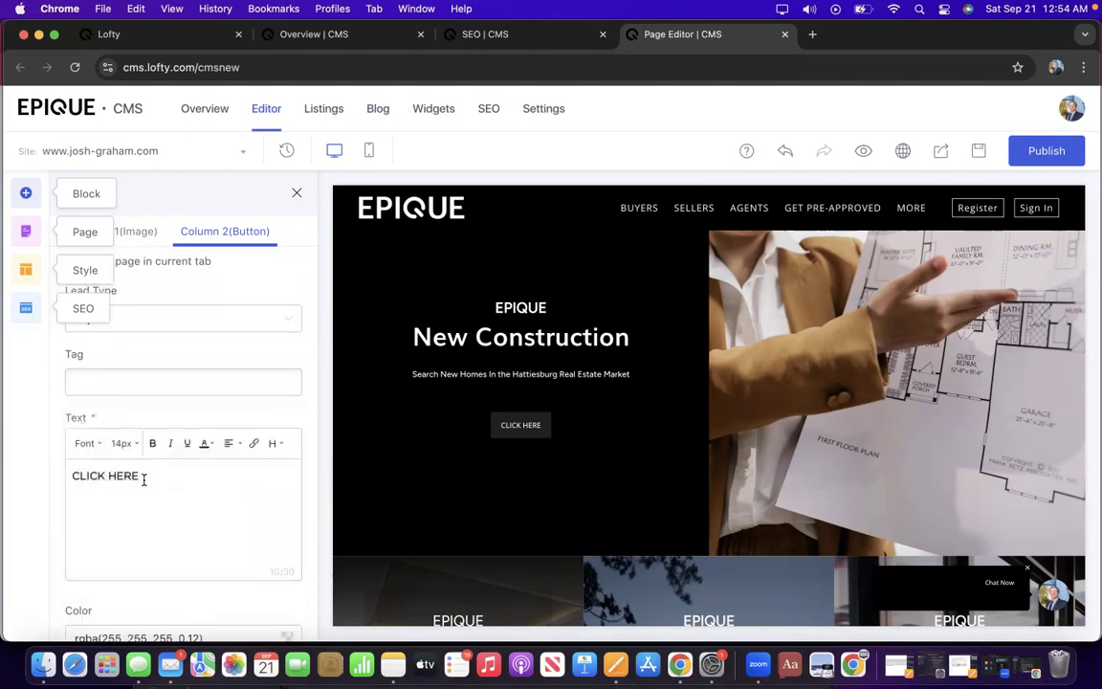
pyautogui.click(211, 324)
pyautogui.scroll(-4, 168, 450)
pyautogui.scroll(-5, 167, 451)
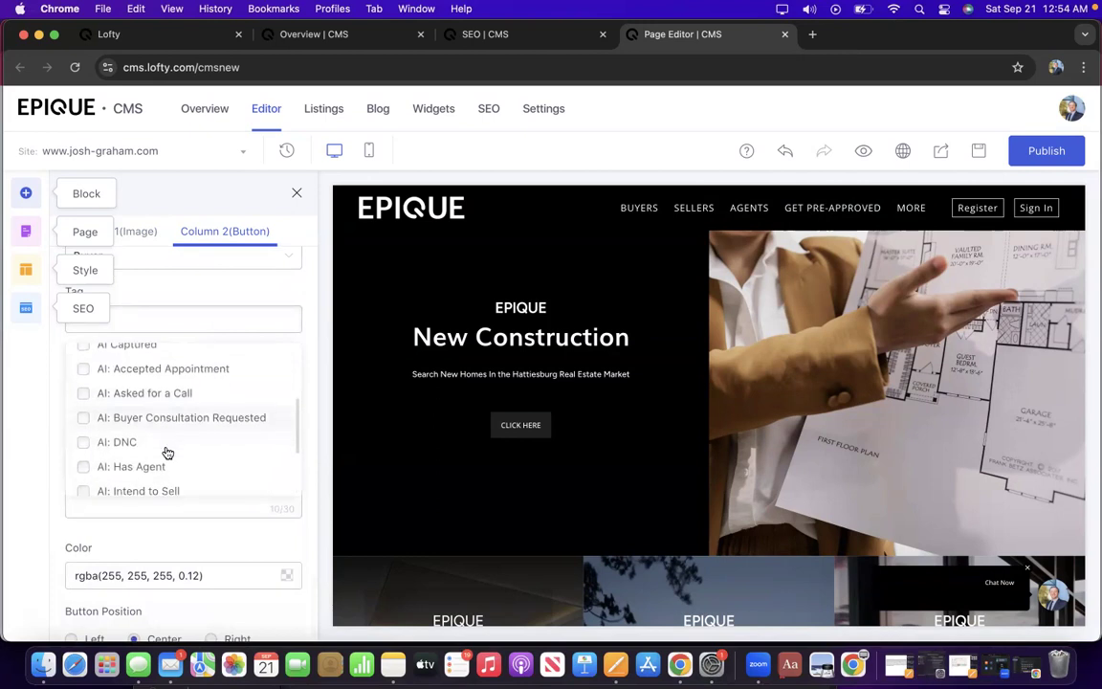
pyautogui.scroll(-6, 168, 452)
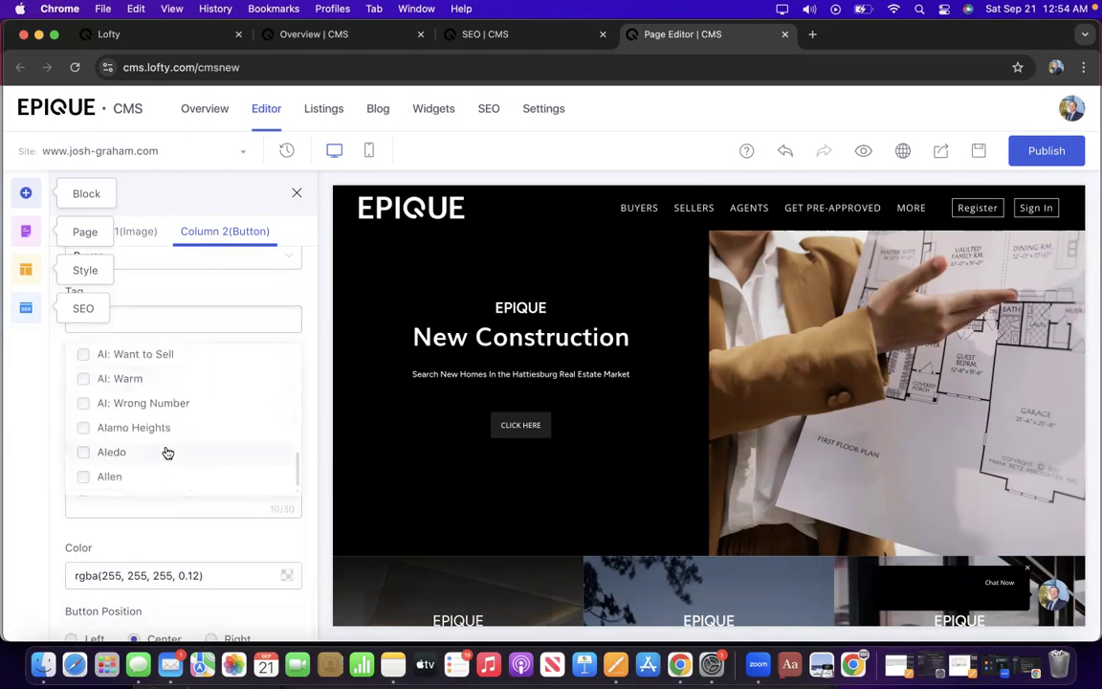
pyautogui.scroll(-2, 167, 452)
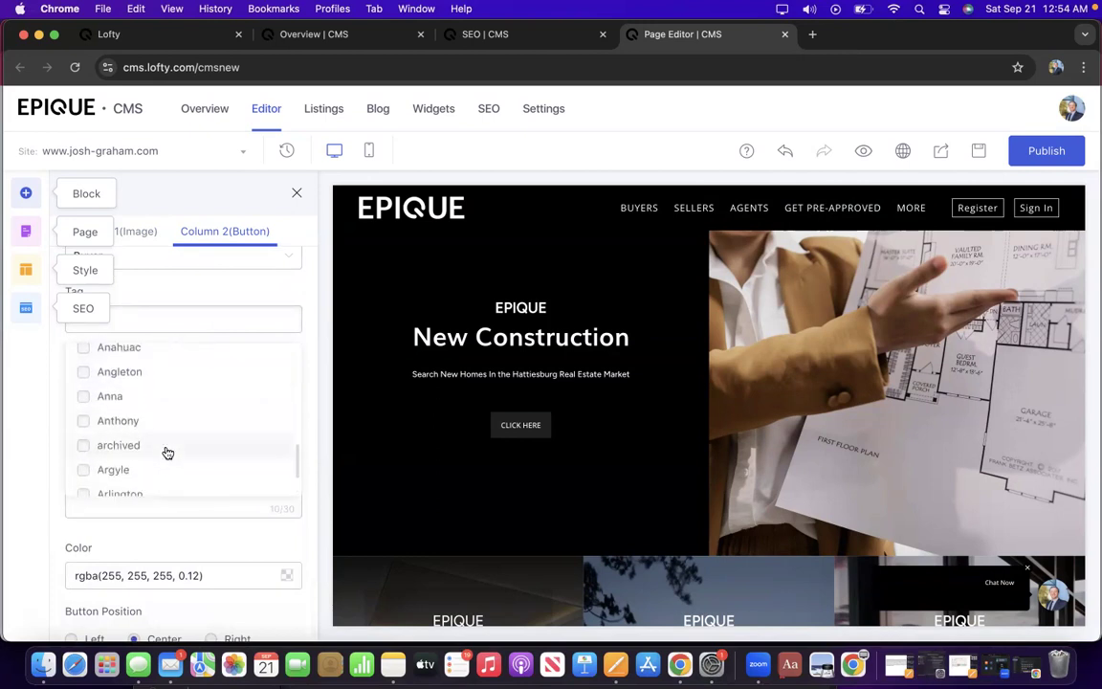
# Search the tags for 'buy', tick the Buyer tag and close the list.
pyautogui.write('new')
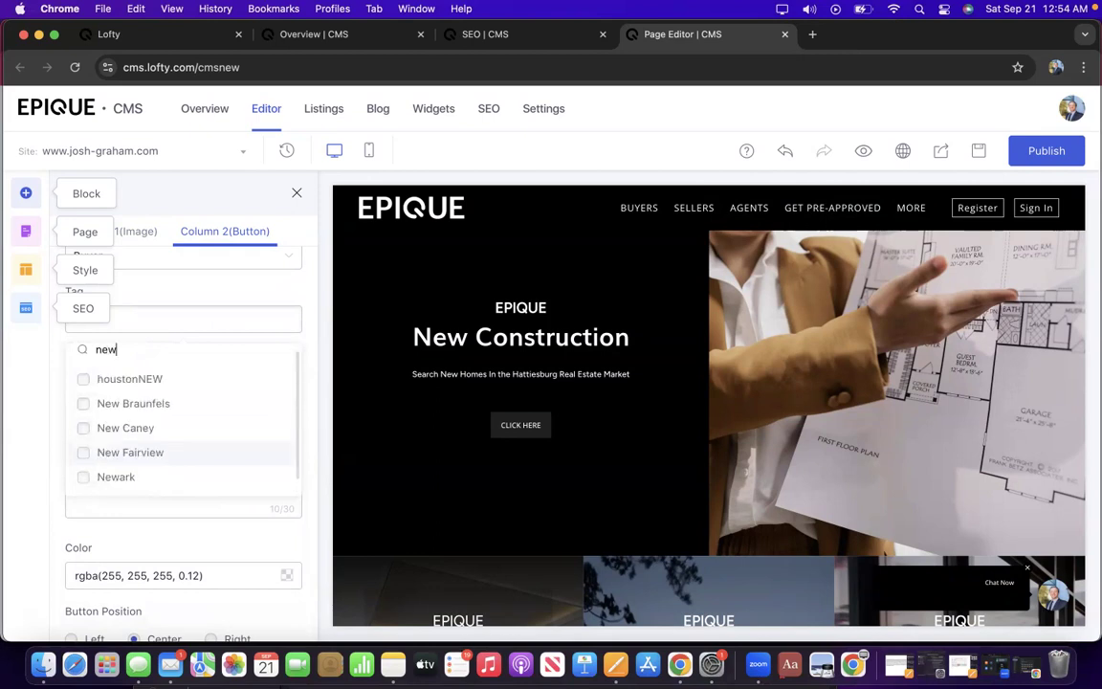
pyautogui.write(' cod')
pyautogui.press('BackSpace')
pyautogui.press('BackSpace')
pyautogui.press('BackSpace')
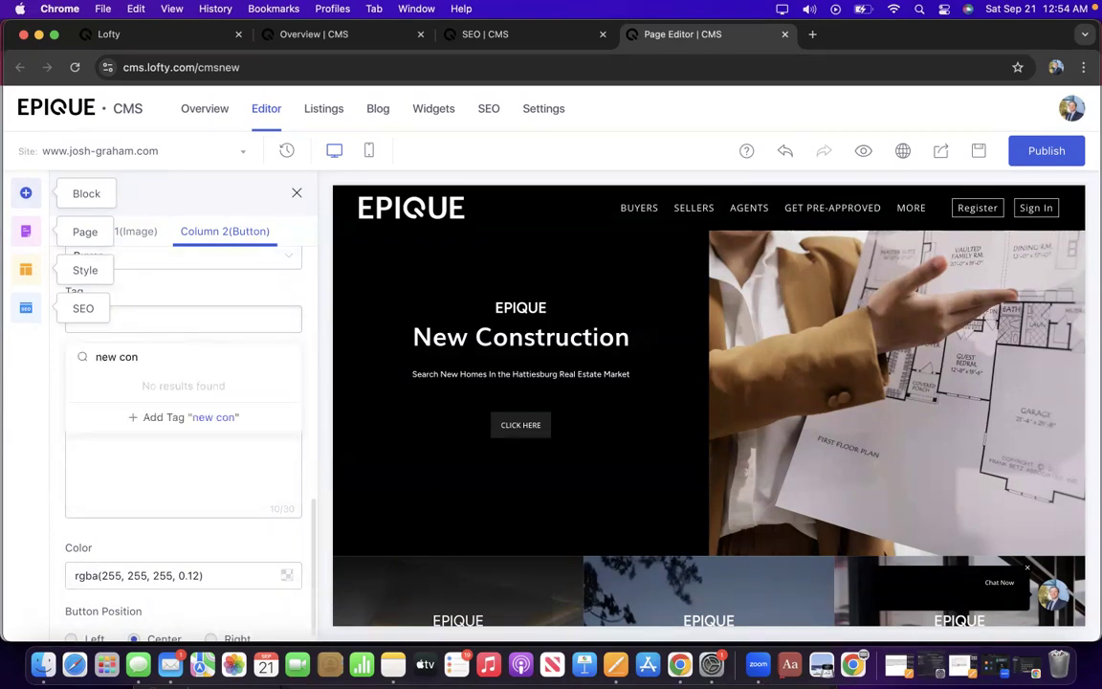
pyautogui.press('BackSpace')
pyautogui.press('BackSpace')
pyautogui.press('BackSpace')
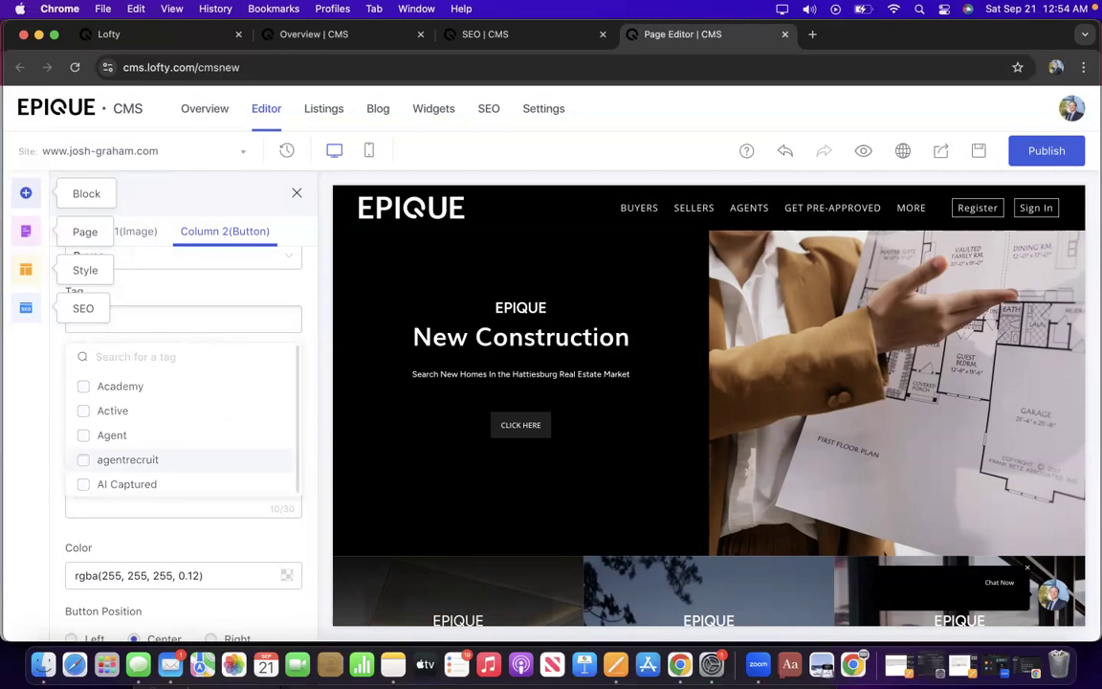
pyautogui.scroll(-5, 144, 428)
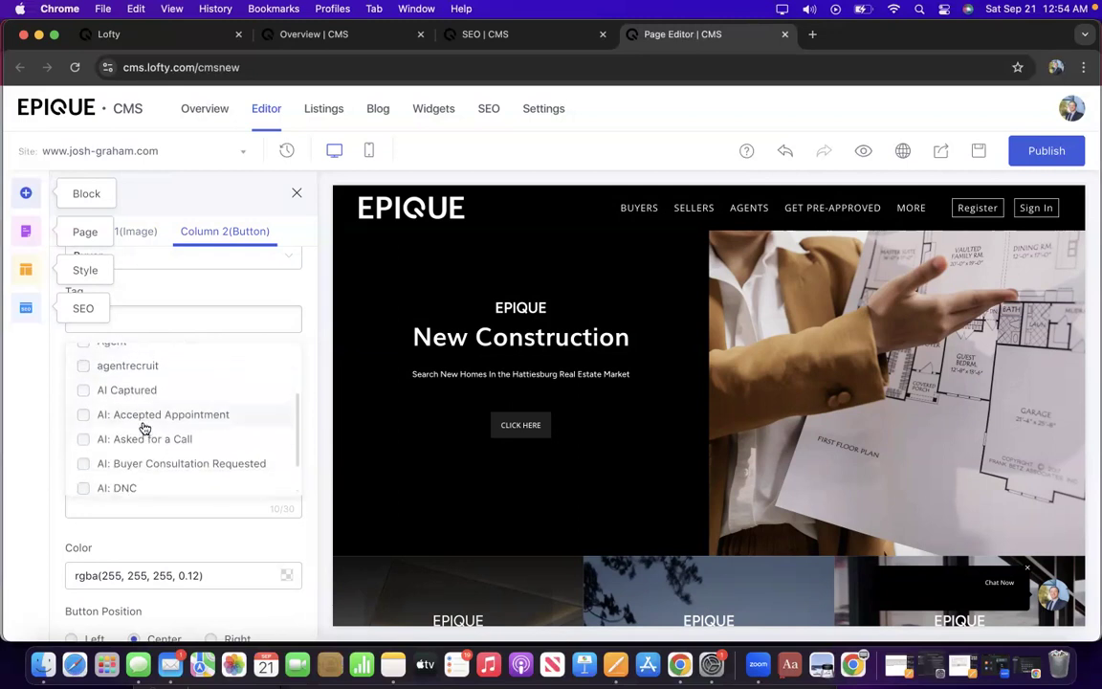
pyautogui.write('bi')
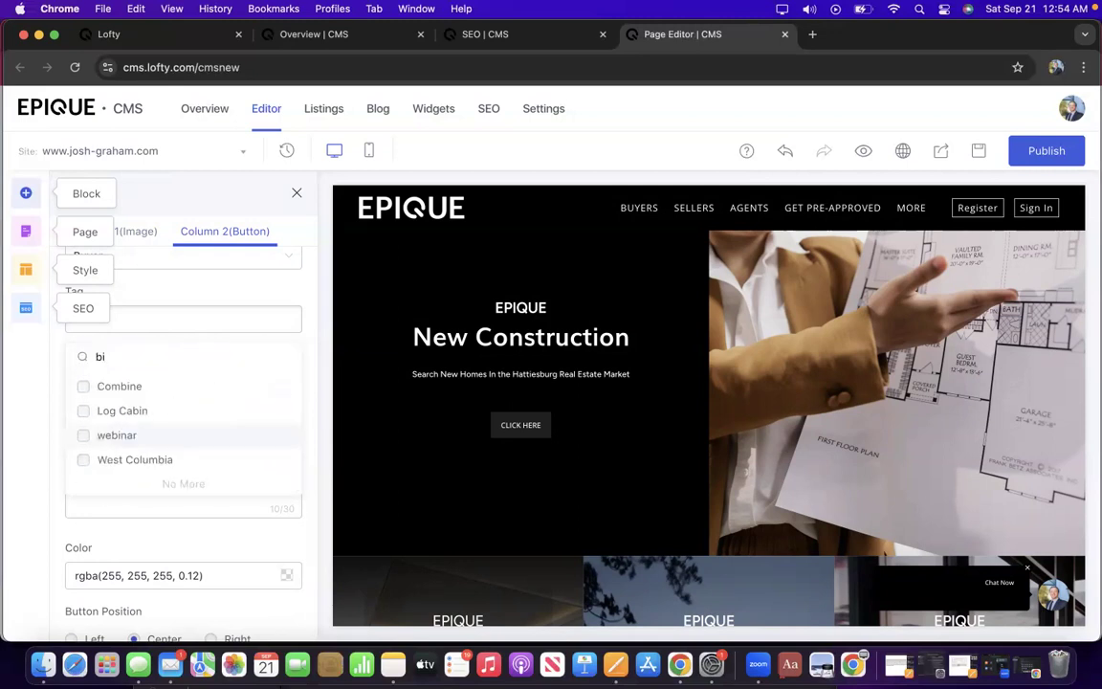
pyautogui.write('uy')
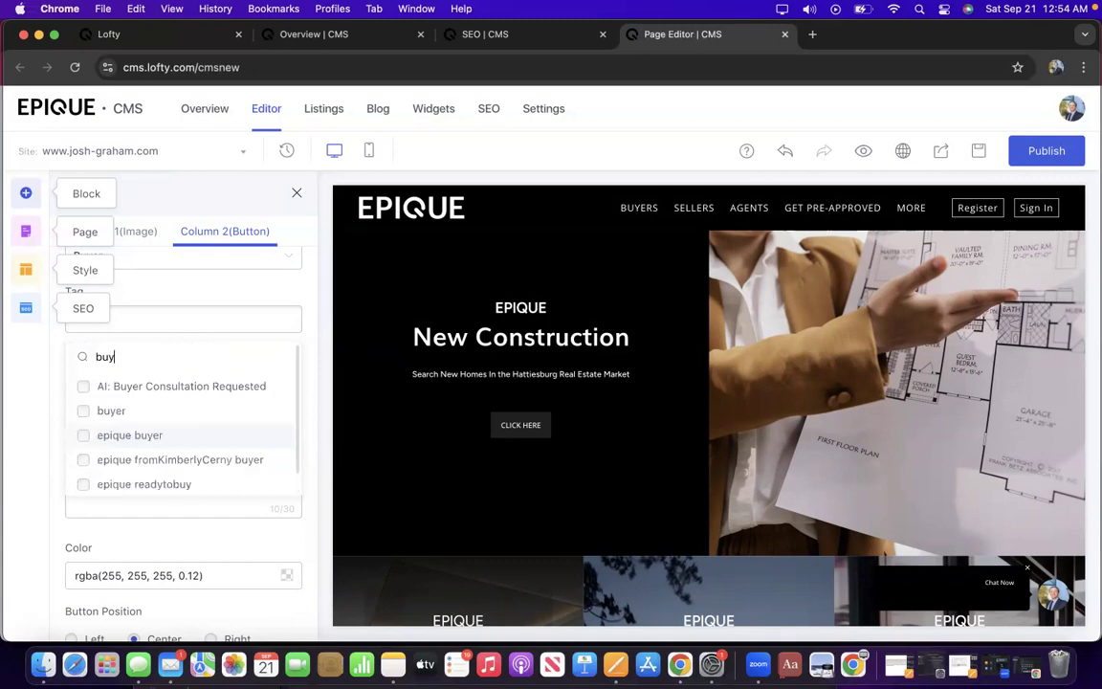
pyautogui.click(111, 412)
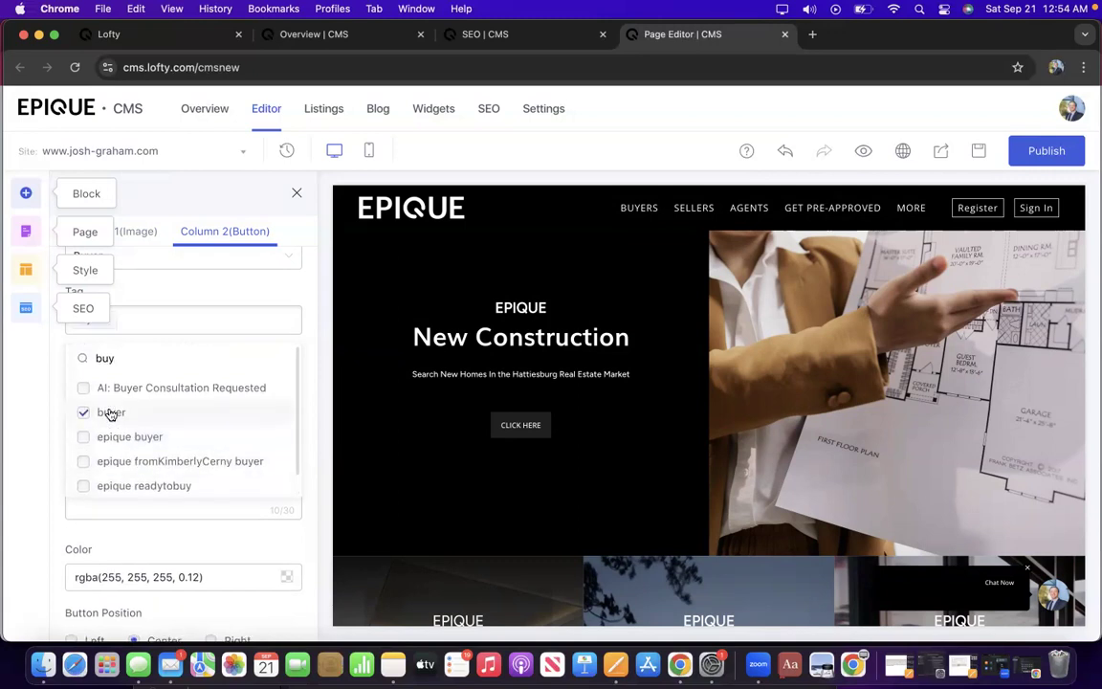
pyautogui.click(45, 428)
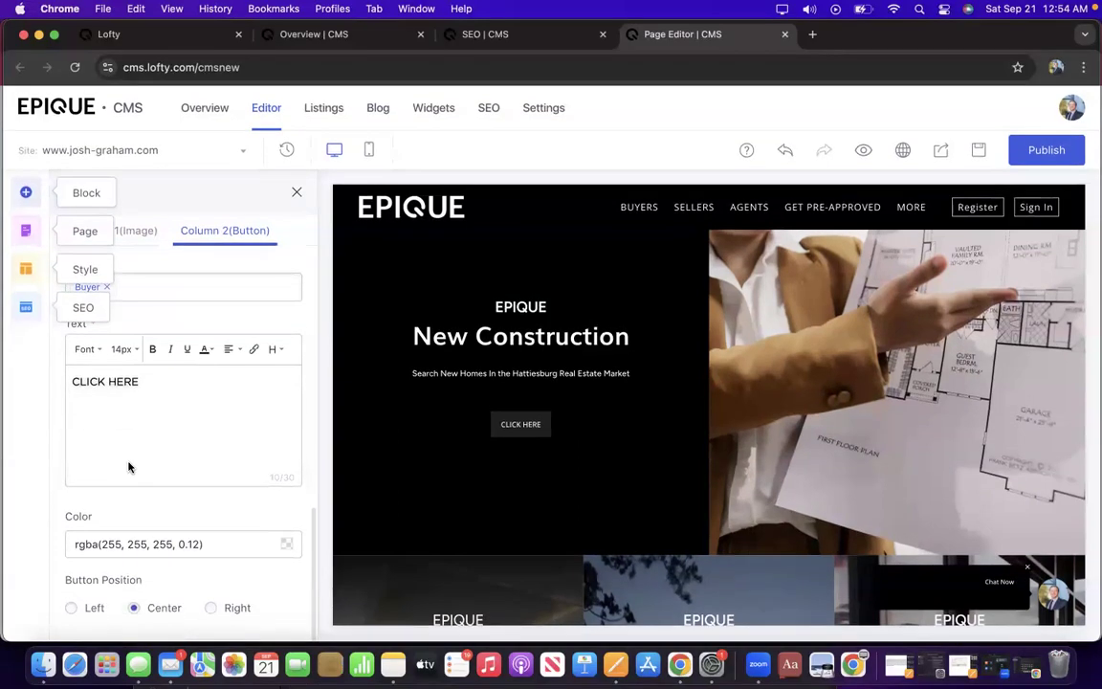
pyautogui.scroll(2, 188, 473)
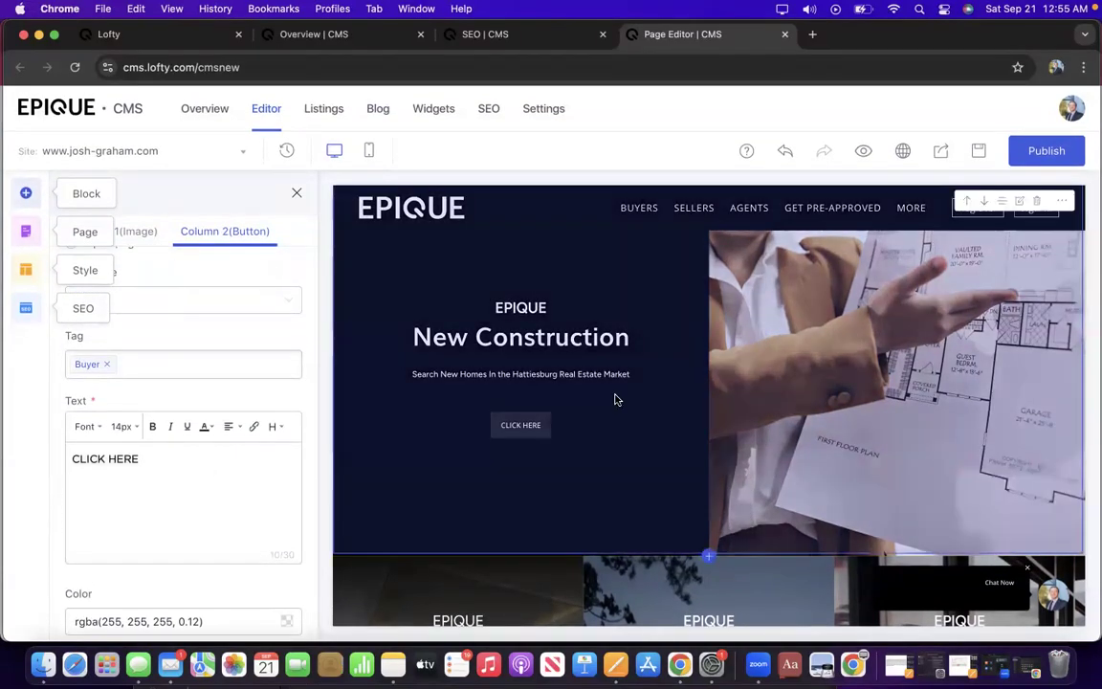
pyautogui.scroll(-10, 89, 346)
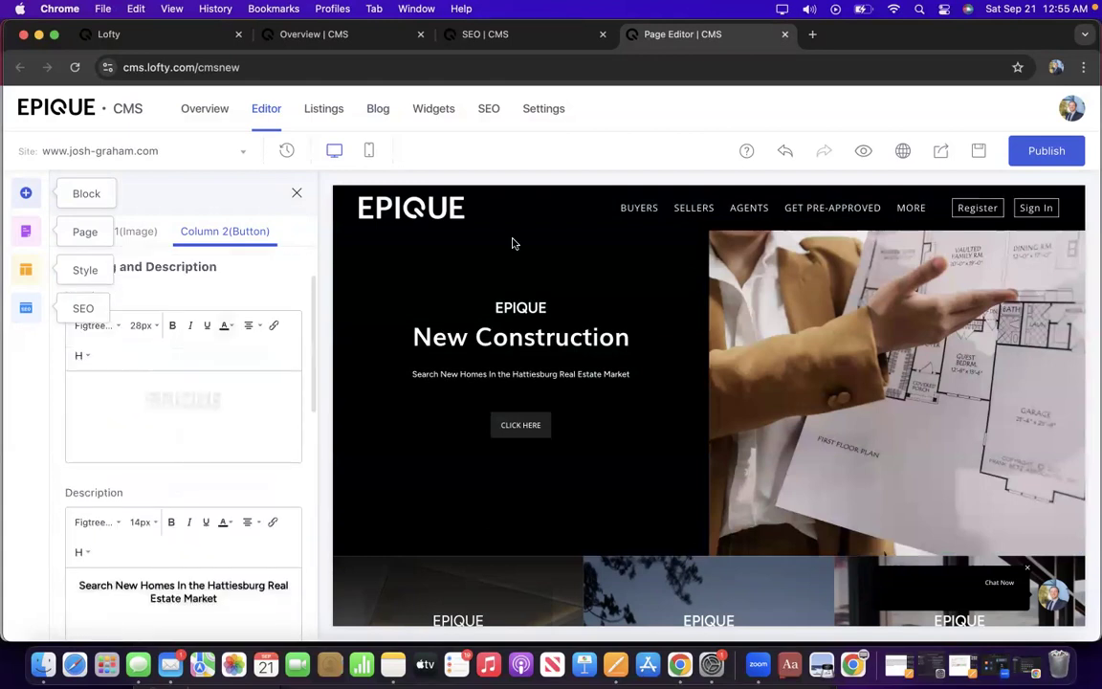
# Save the current homepage as a new version named 1.0.
pyautogui.click(980, 152)
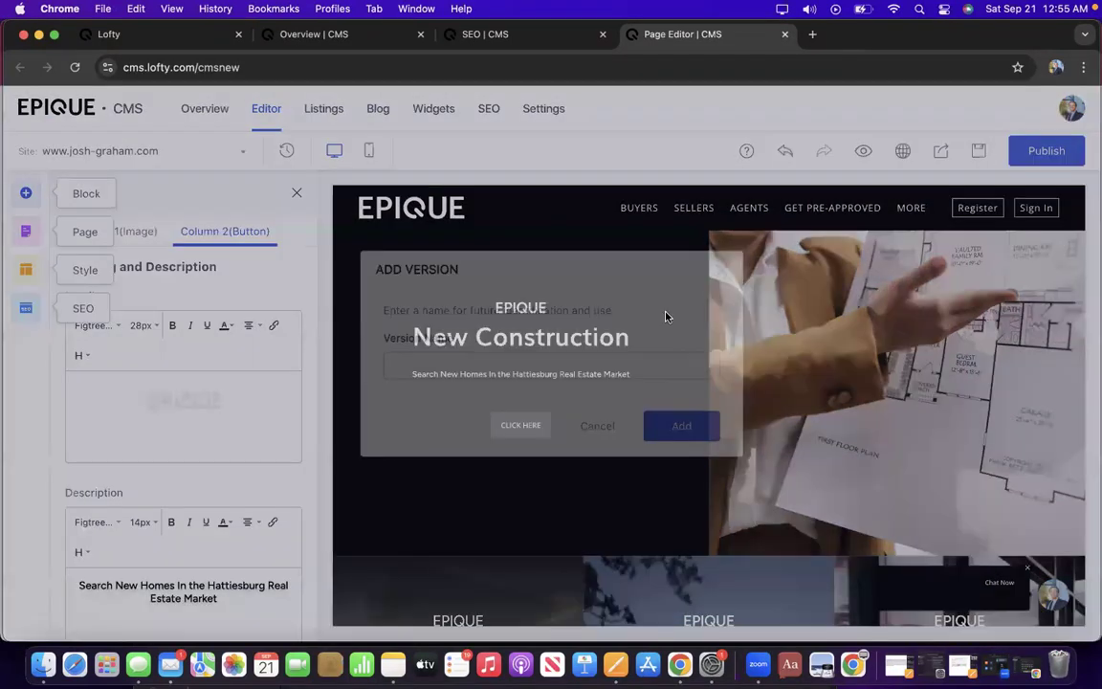
pyautogui.click(505, 372)
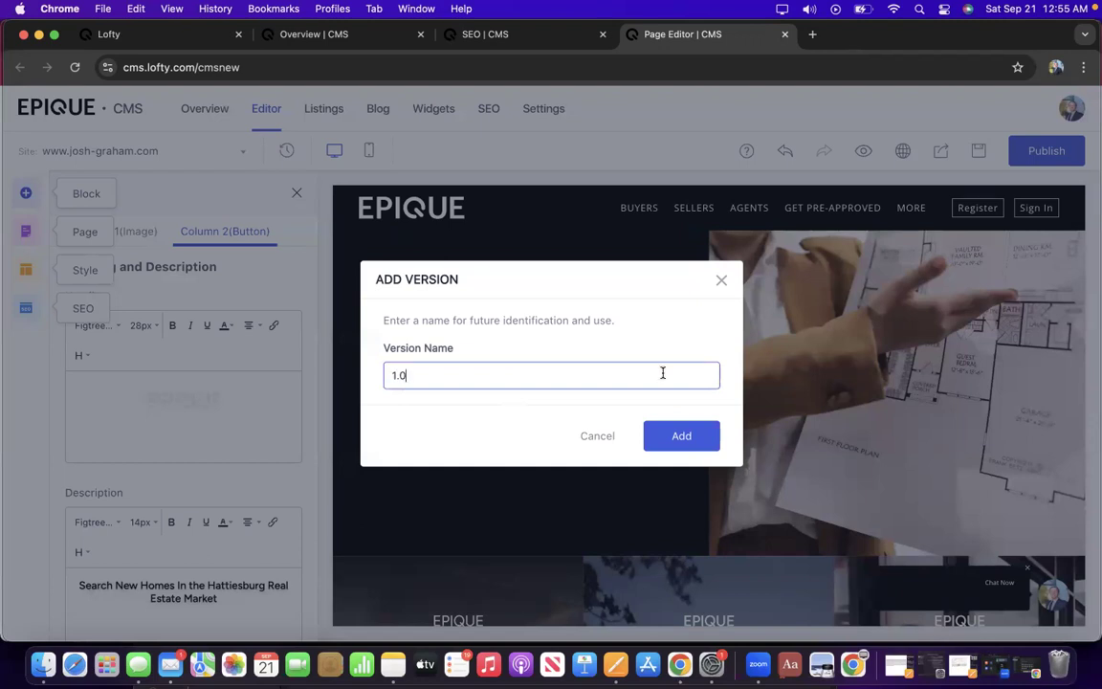
pyautogui.click(689, 436)
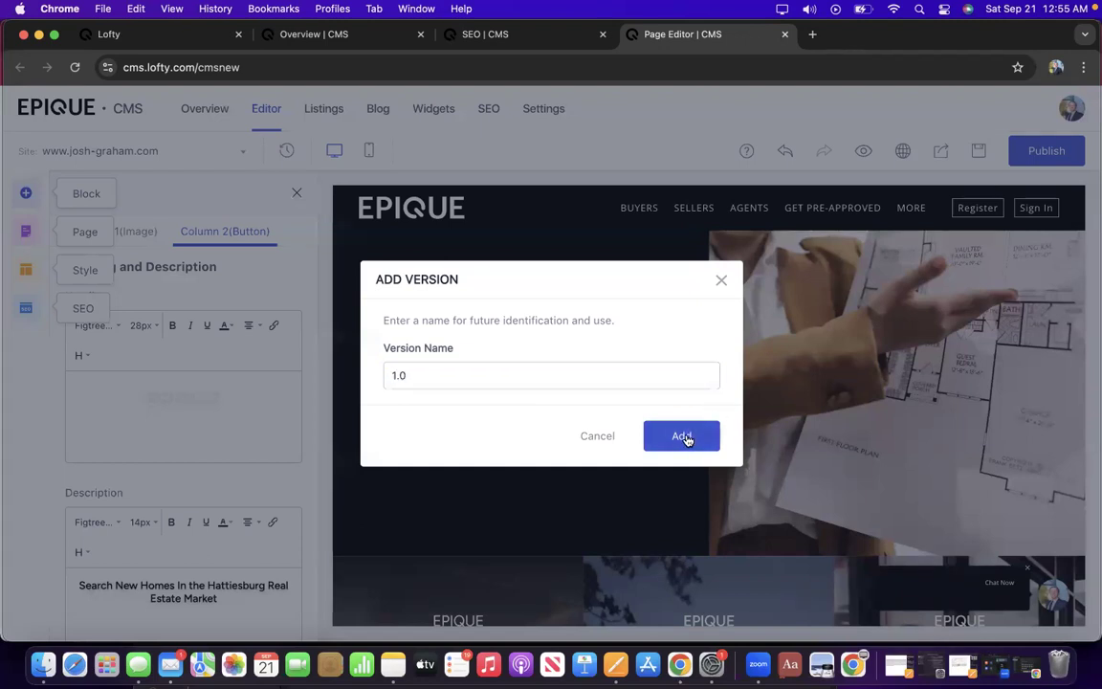
# Delete the three-card Coming Soon / New Homes / High Rises row from the homepage.
pyautogui.scroll(5, 375, 436)
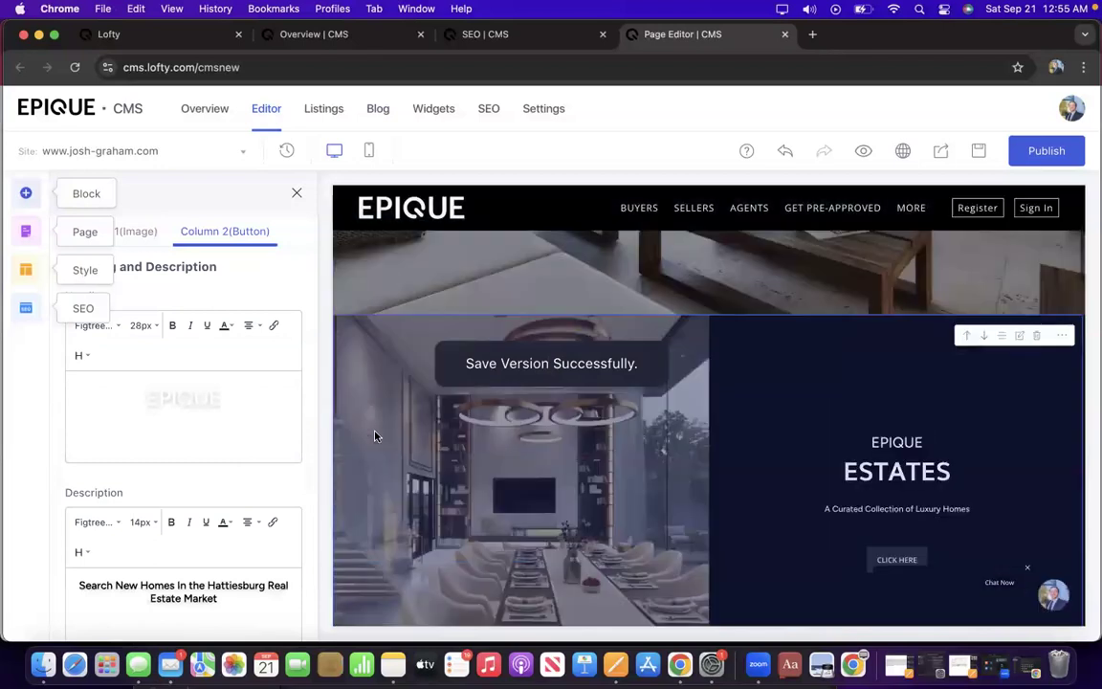
pyautogui.scroll(-3, 376, 436)
pyautogui.scroll(-8, 375, 436)
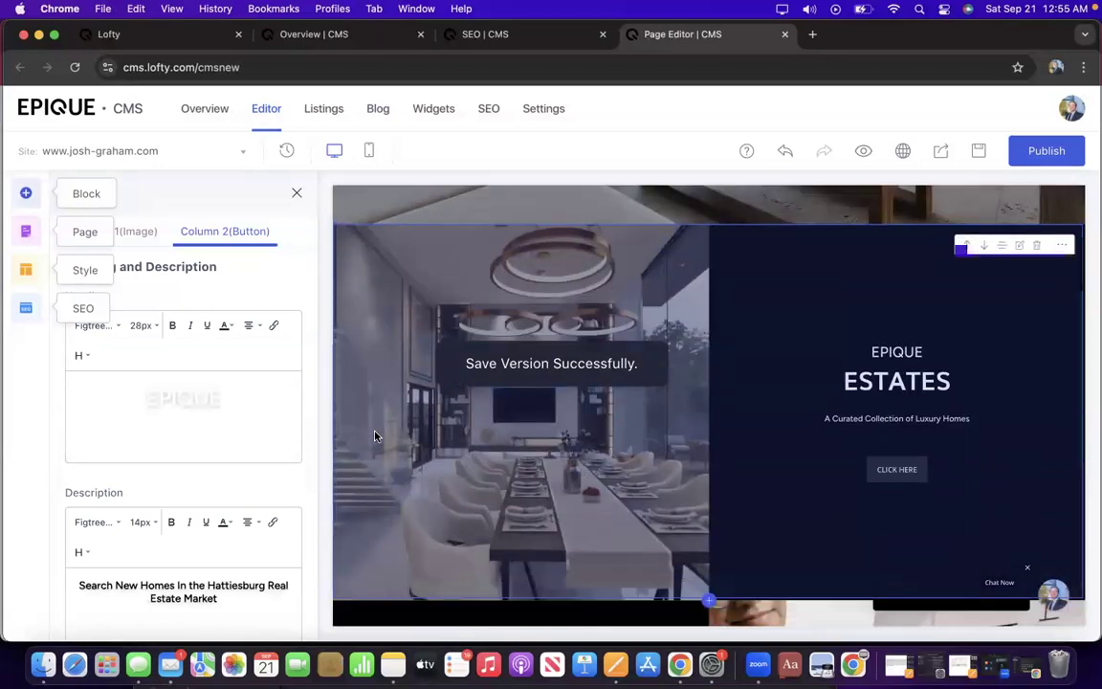
pyautogui.scroll(-1, 375, 436)
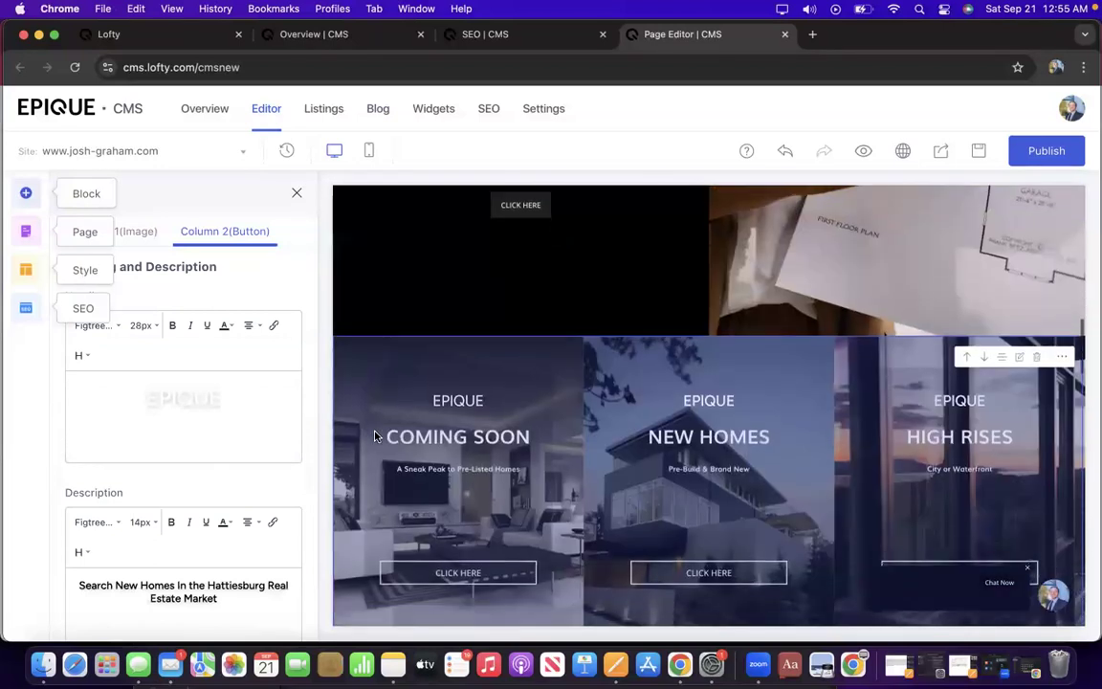
pyautogui.click(1039, 358)
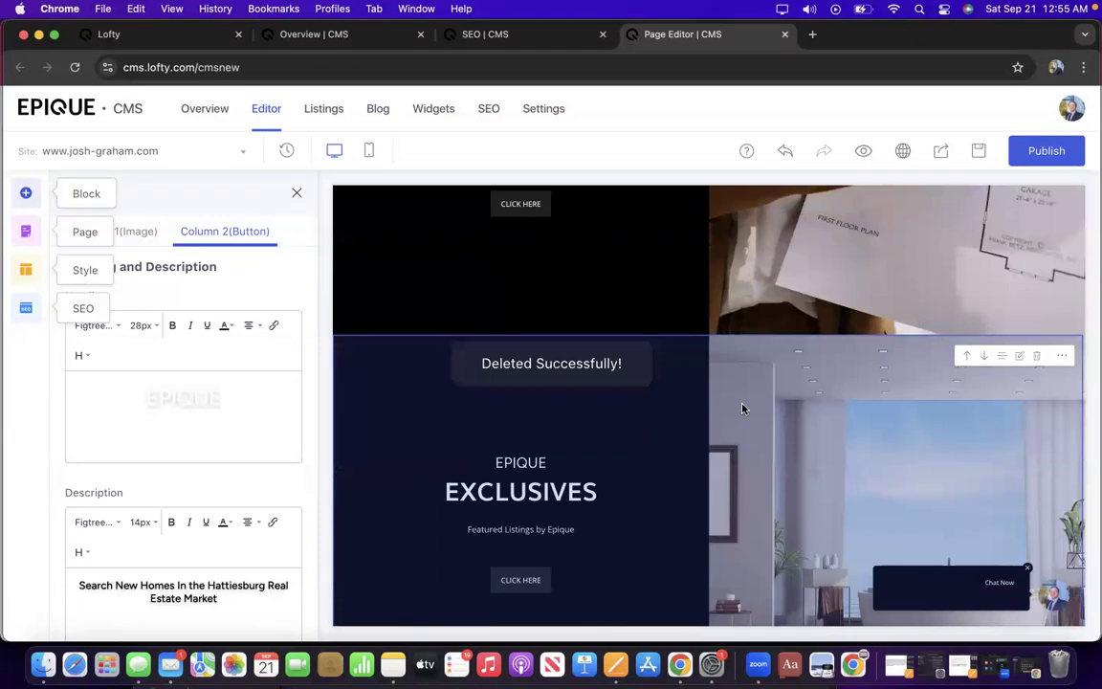
pyautogui.scroll(3, 100, 378)
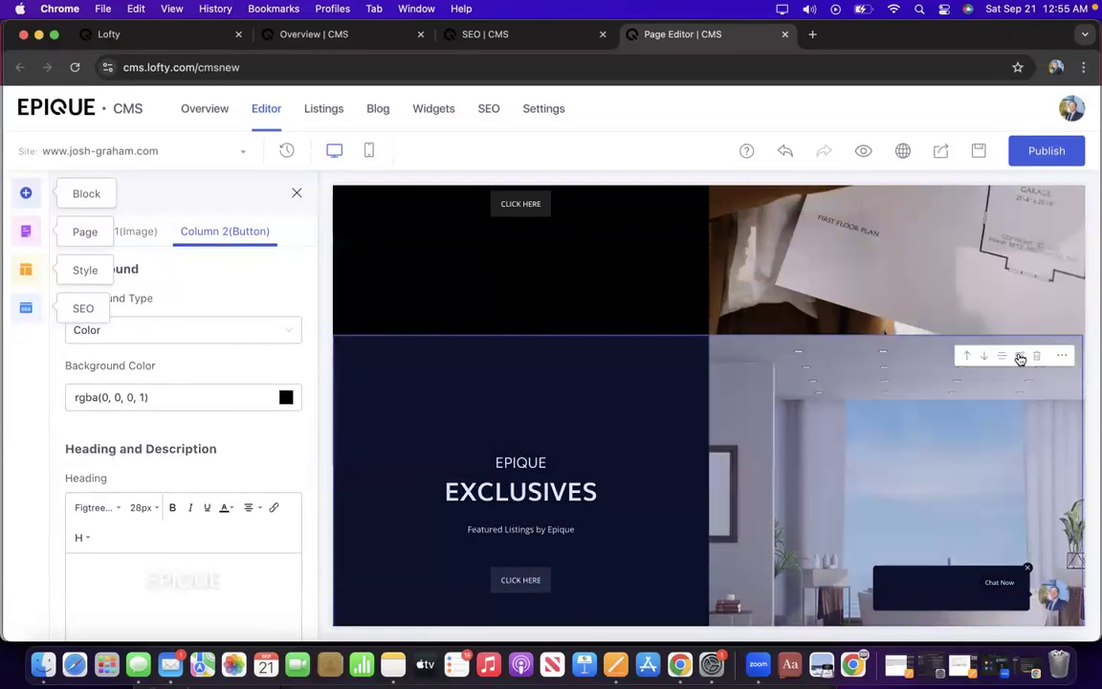
# Scroll the homepage preview to find the EPIQUE EXCLUSIVES block.
pyautogui.scroll(-1, 929, 427)
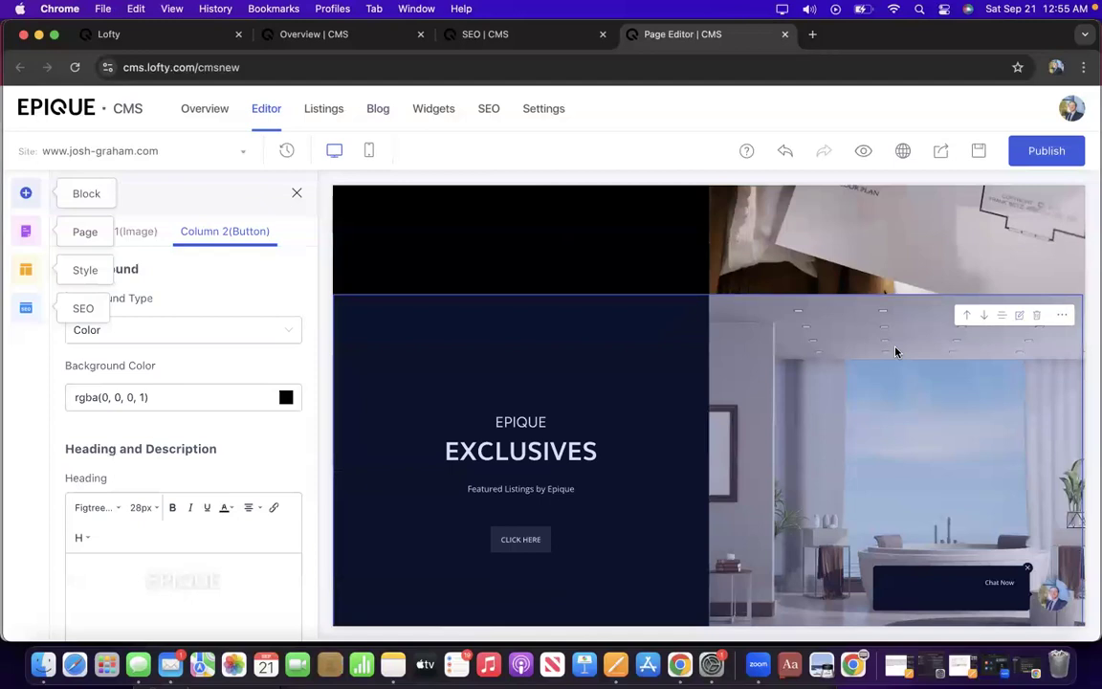
pyautogui.scroll(-5, 896, 352)
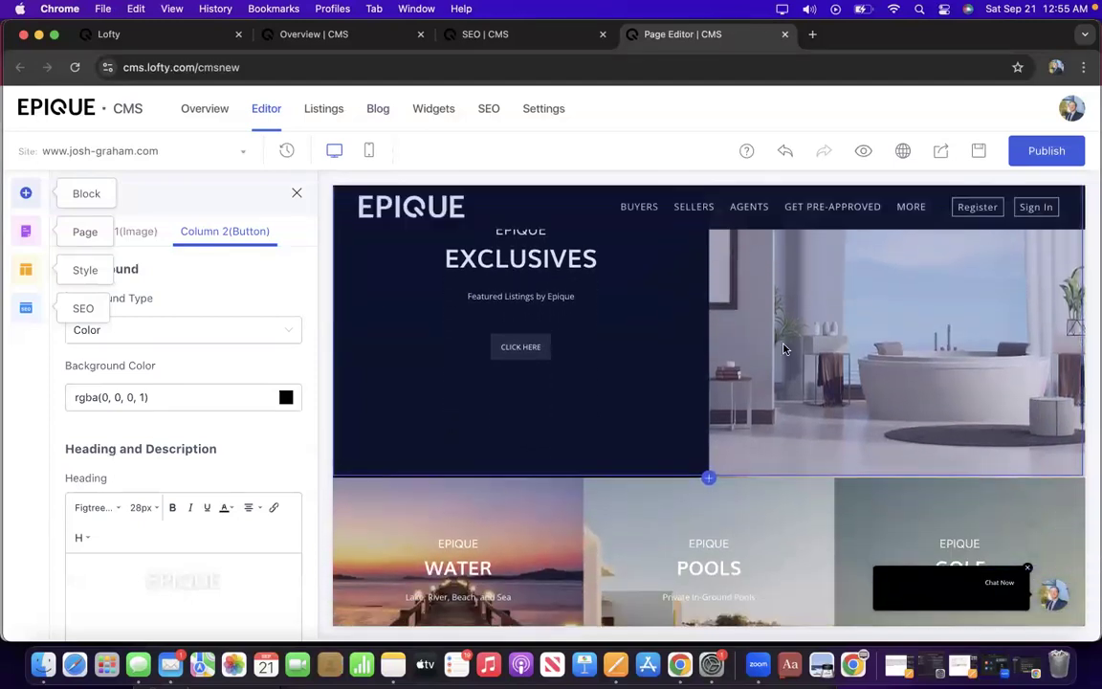
pyautogui.scroll(1, 610, 315)
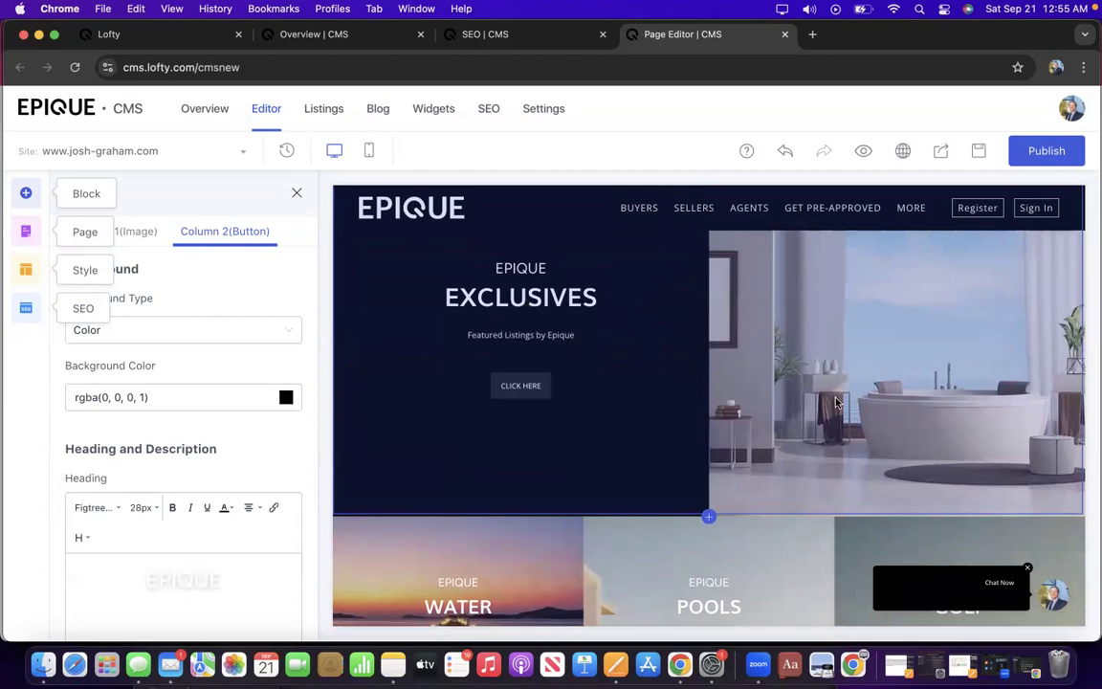
pyautogui.scroll(1, 835, 402)
pyautogui.scroll(1, 836, 402)
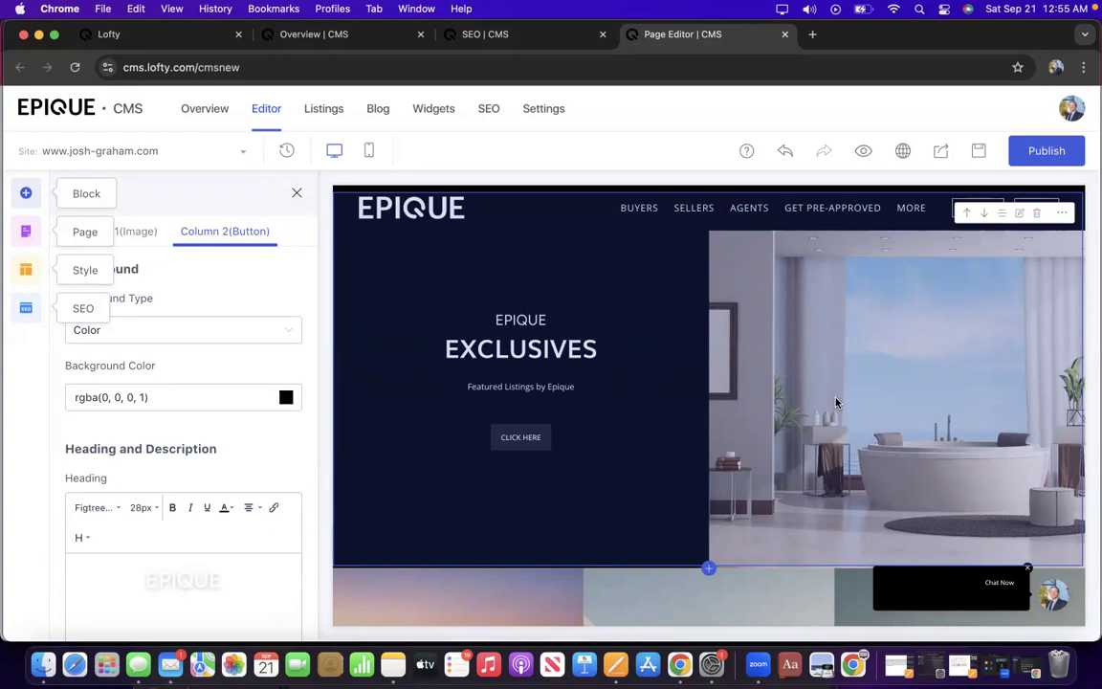
pyautogui.scroll(-1, 835, 402)
pyautogui.scroll(2, 835, 402)
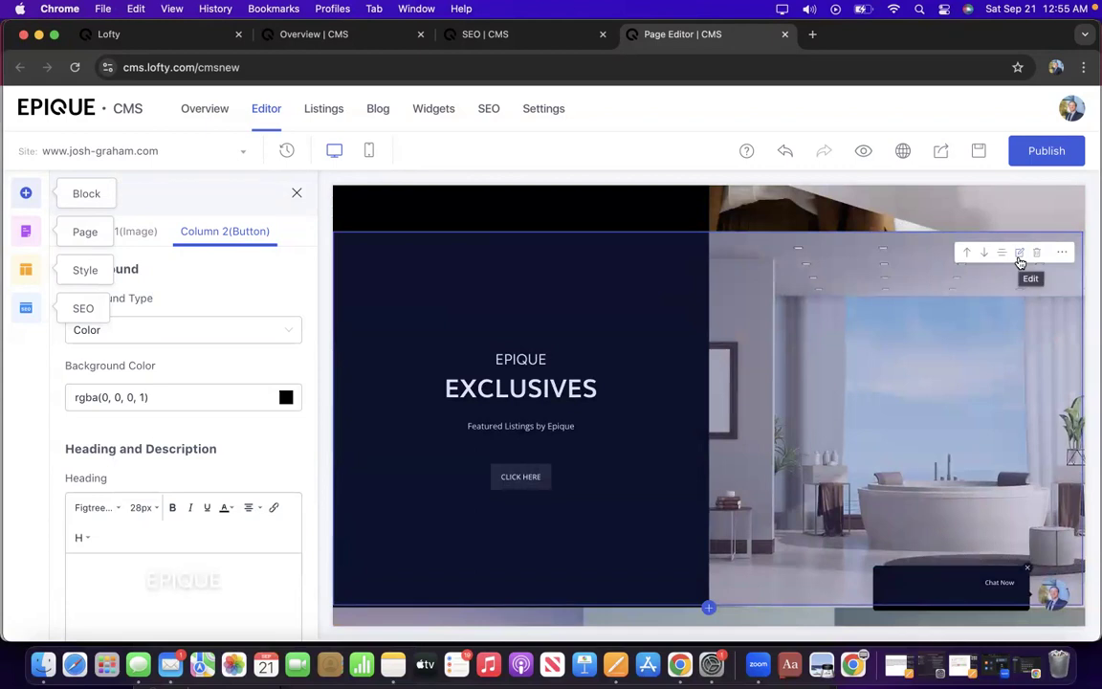
# Set the Exclusives block to the Left Image Right Button layout and review the page below.
pyautogui.click(1021, 261)
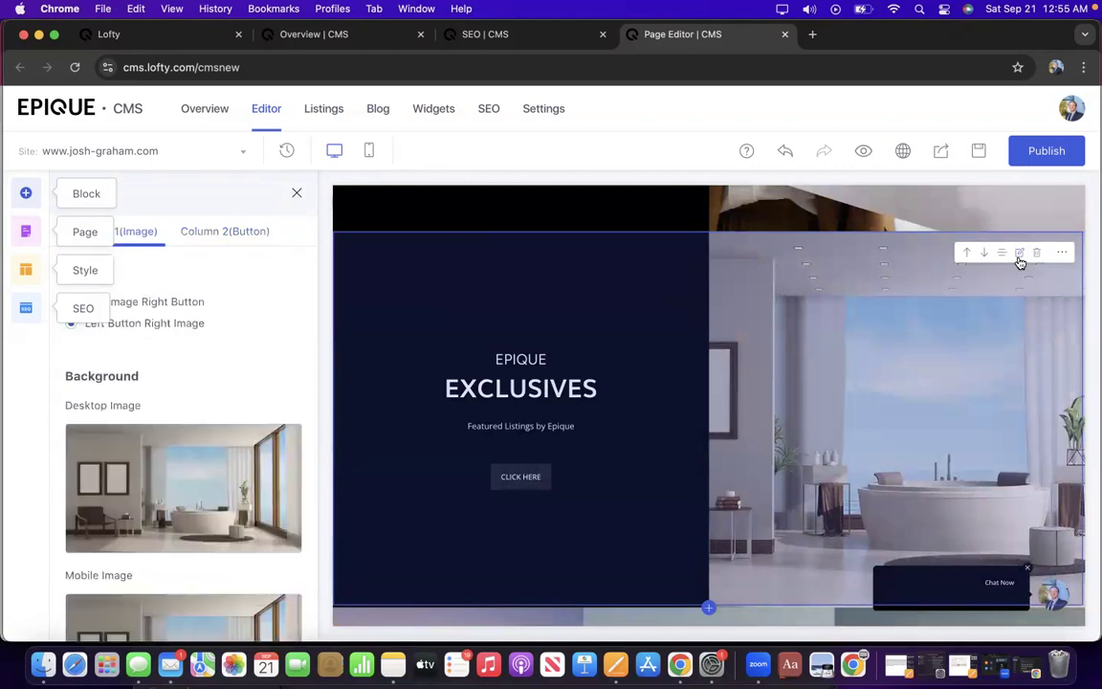
pyautogui.scroll(-1, 209, 404)
pyautogui.scroll(1, 208, 404)
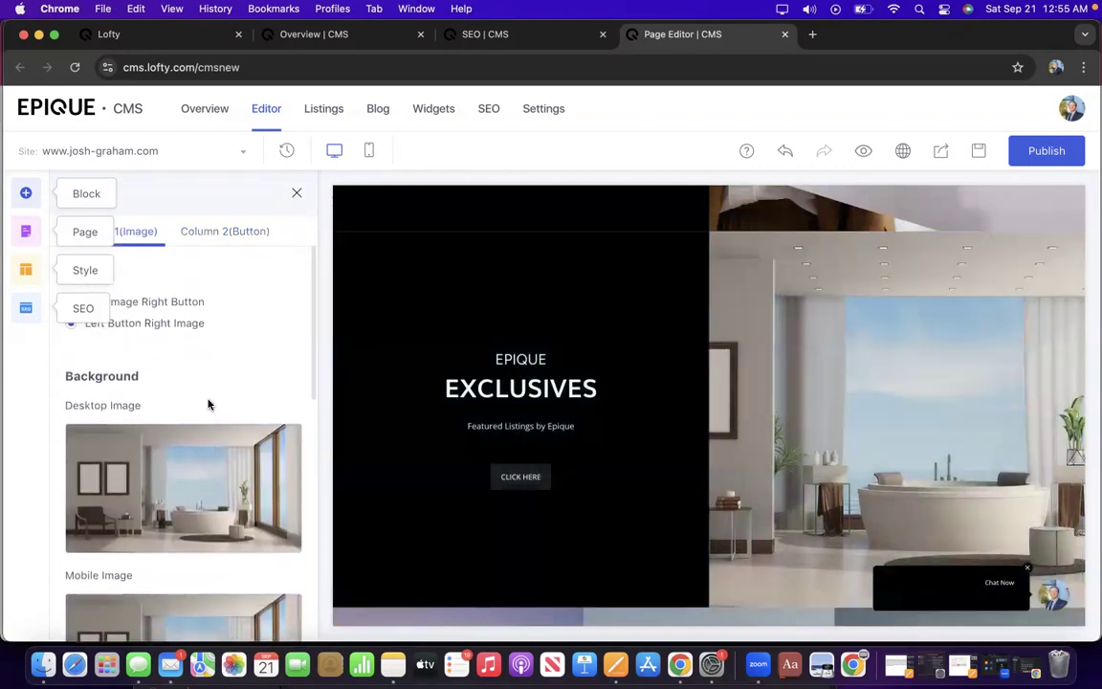
pyautogui.click(177, 303)
pyautogui.scroll(3, 623, 413)
pyautogui.scroll(-6, 623, 413)
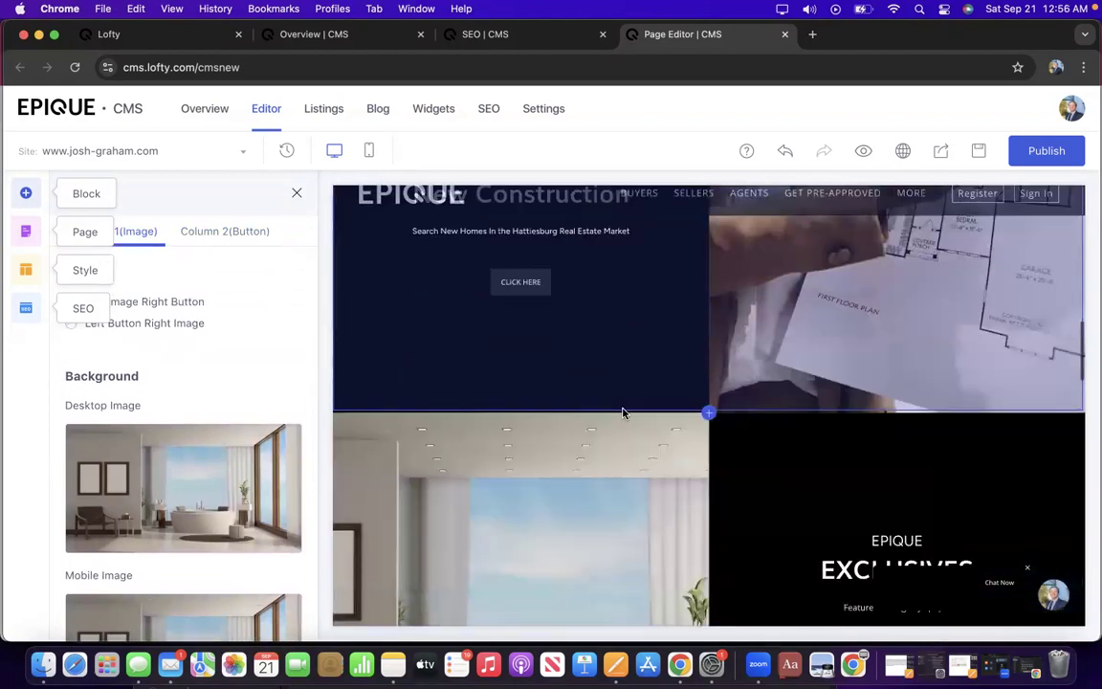
pyautogui.scroll(-10, 623, 413)
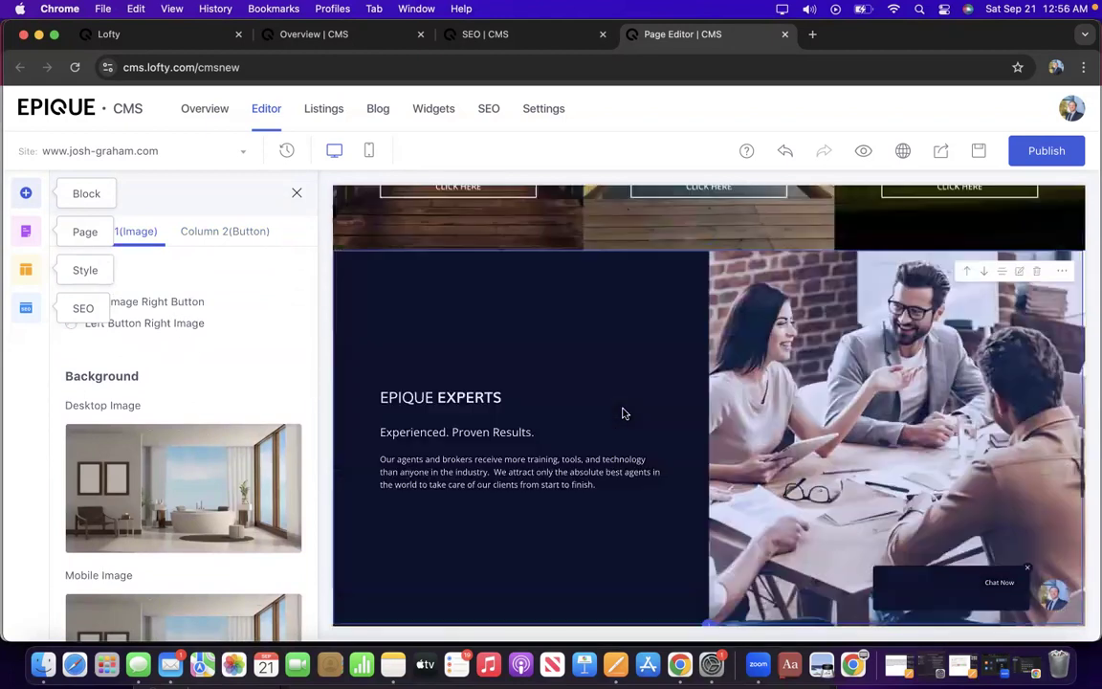
pyautogui.scroll(-8, 623, 413)
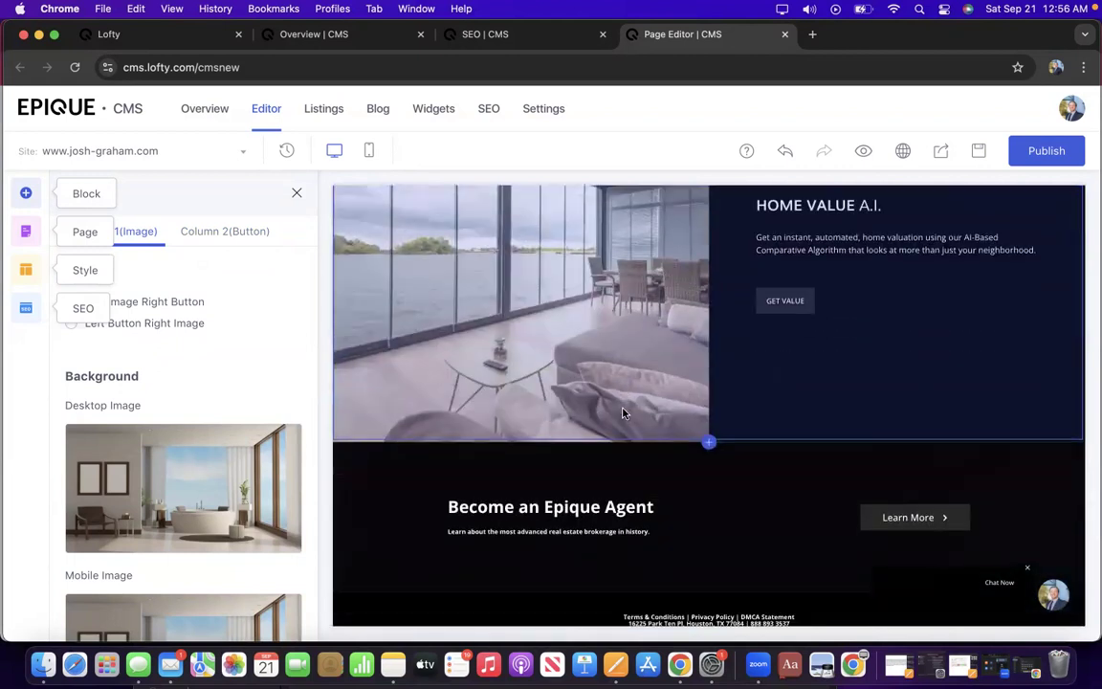
pyautogui.scroll(-2, 623, 413)
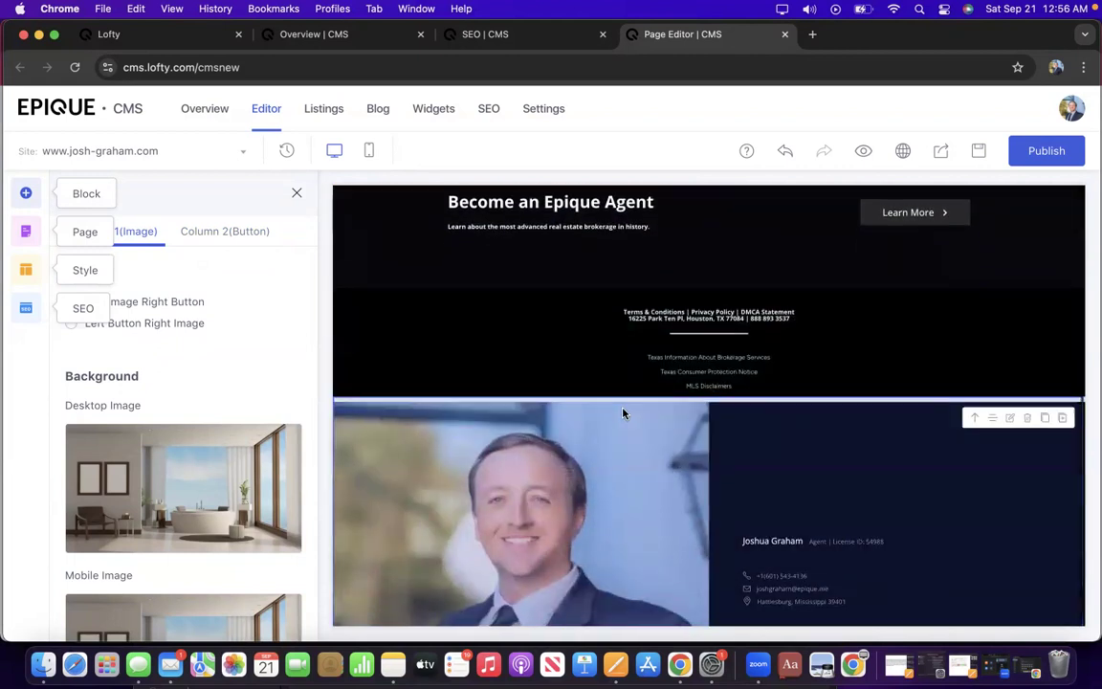
pyautogui.scroll(-1, 623, 414)
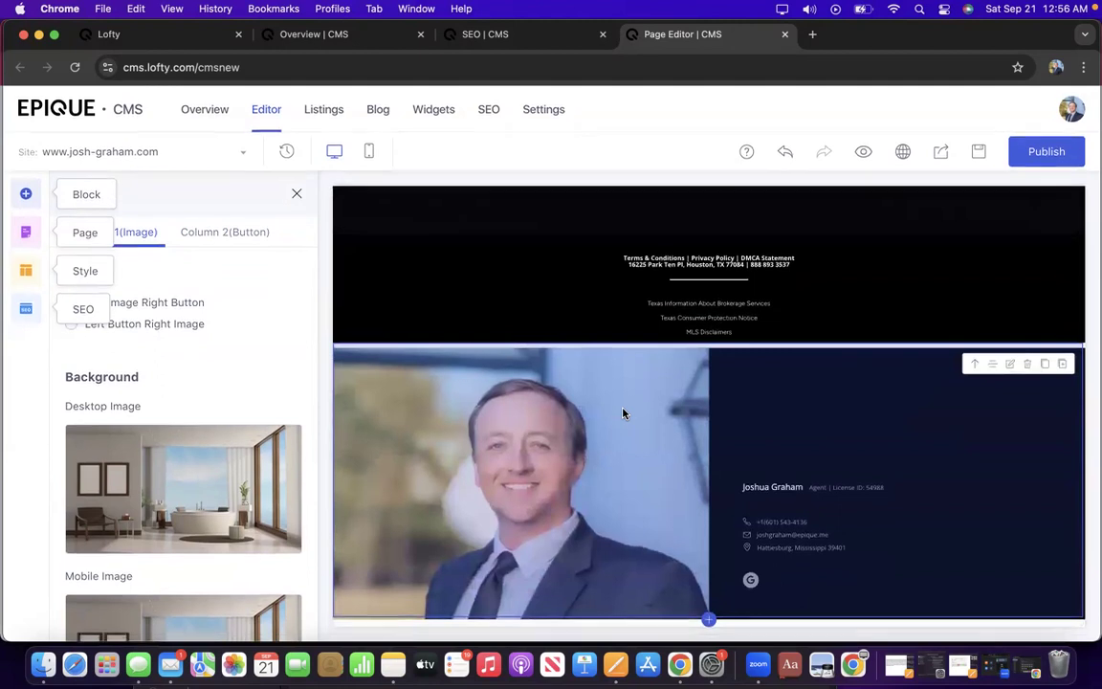
pyautogui.scroll(5, 685, 267)
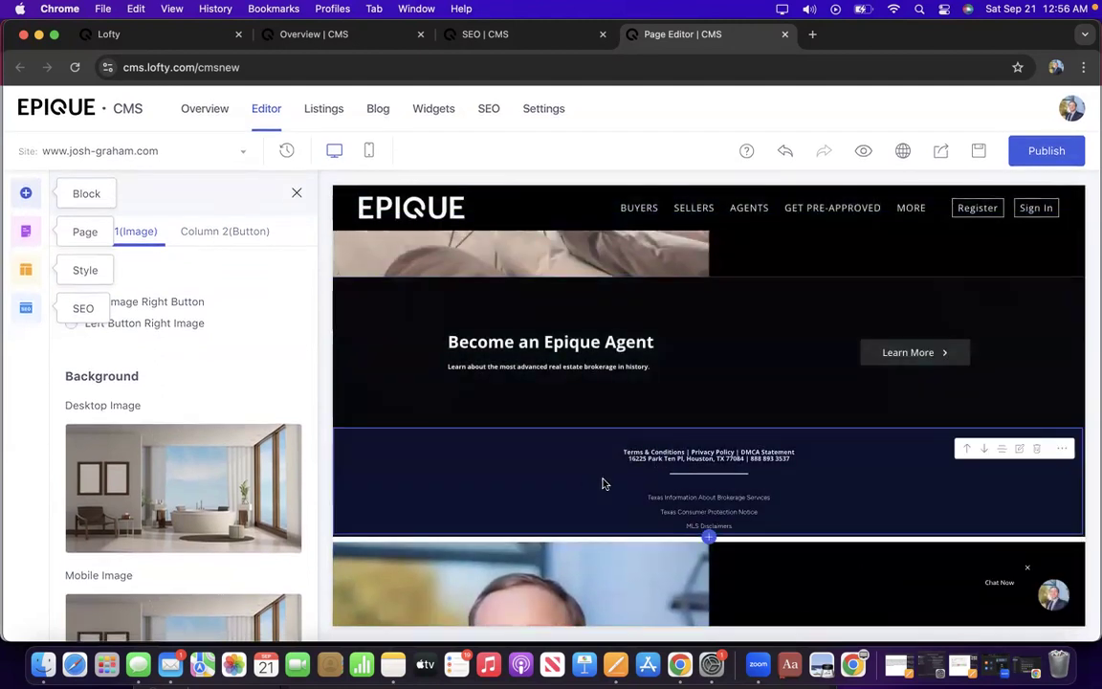
# Move the footer down below the agent profile block.
pyautogui.click(985, 448)
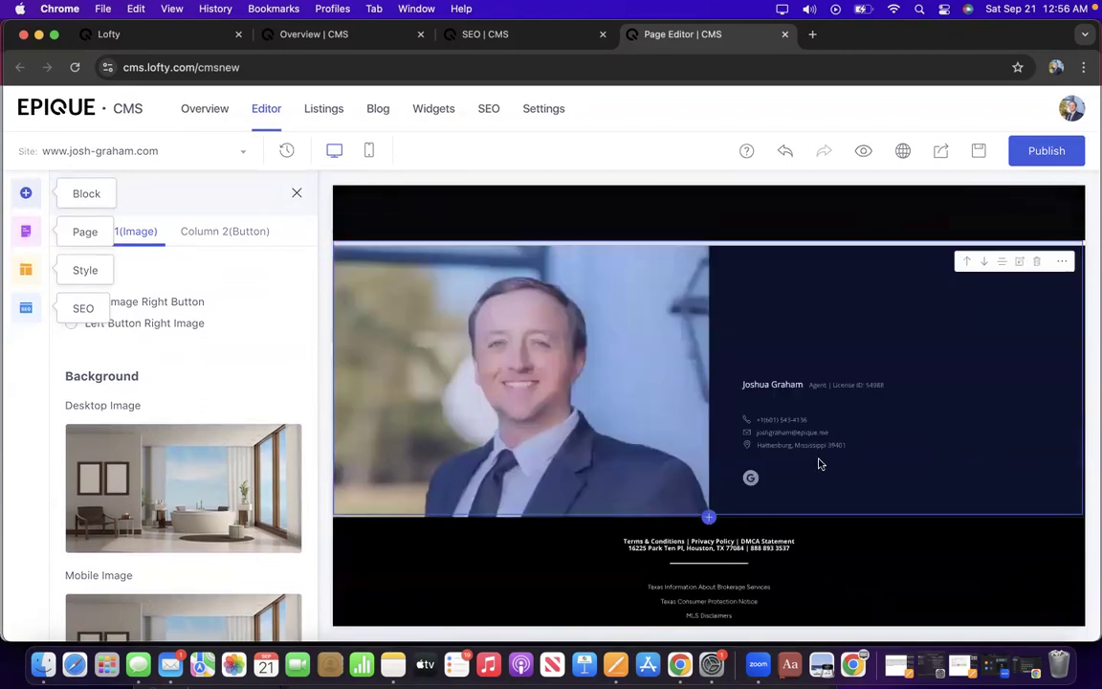
pyautogui.scroll(2, 819, 465)
pyautogui.scroll(-3, 832, 463)
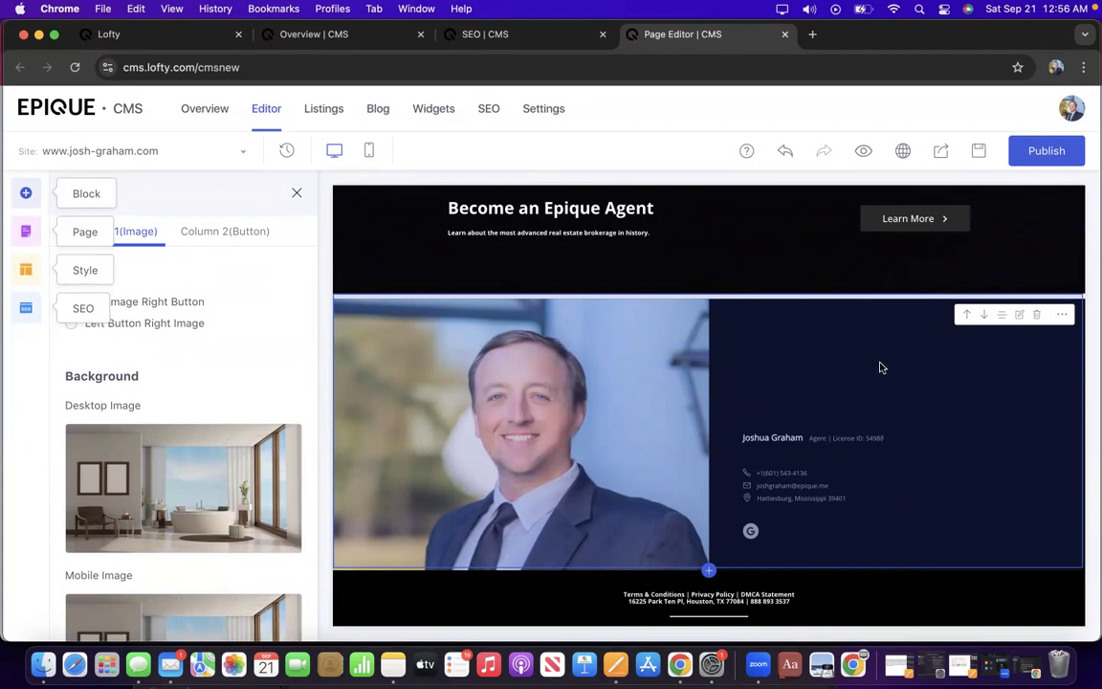
# Bring up the agent profile block's settings.
pyautogui.click(1020, 320)
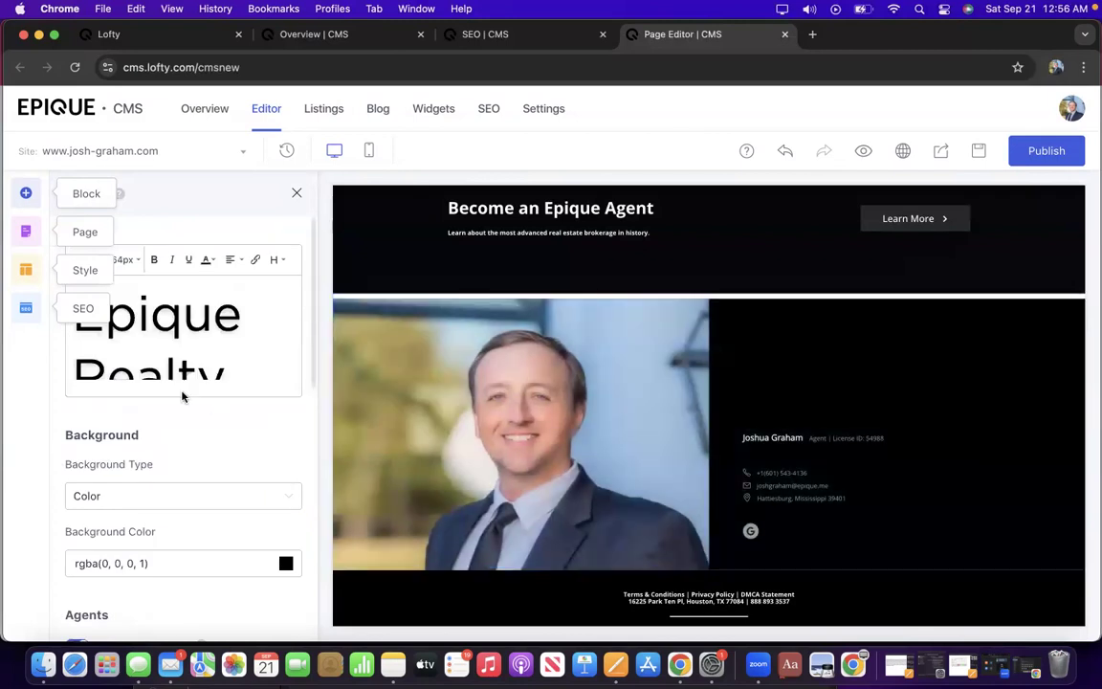
pyautogui.scroll(-1, 183, 396)
pyautogui.scroll(1, 182, 396)
# Look over the site-wide Style settings and their theme colours.
pyautogui.click(87, 271)
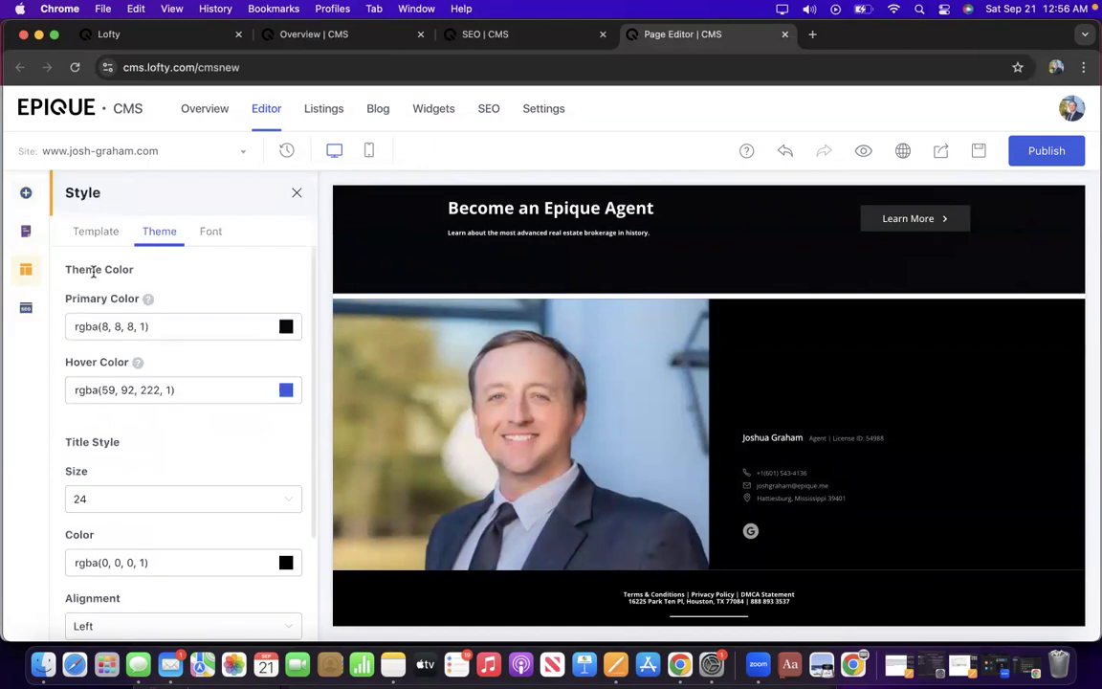
pyautogui.scroll(-4, 116, 330)
pyautogui.scroll(4, 116, 329)
# Browse the available site templates, then return to the agent block's settings.
pyautogui.click(95, 232)
pyautogui.scroll(-5, 172, 402)
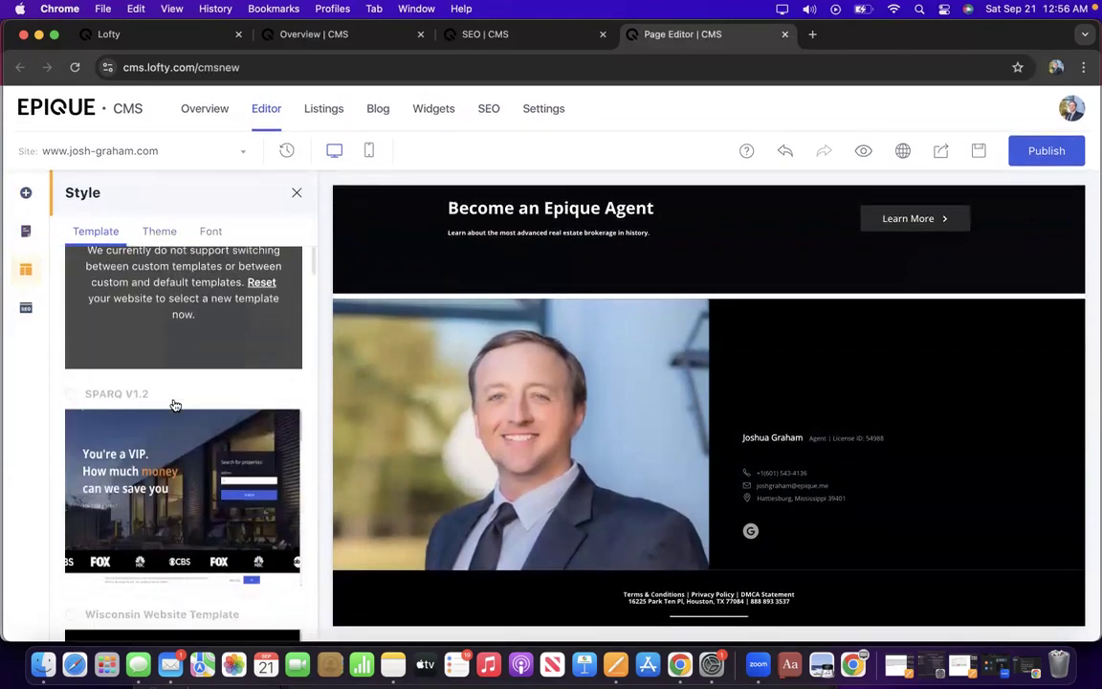
pyautogui.scroll(10, 175, 405)
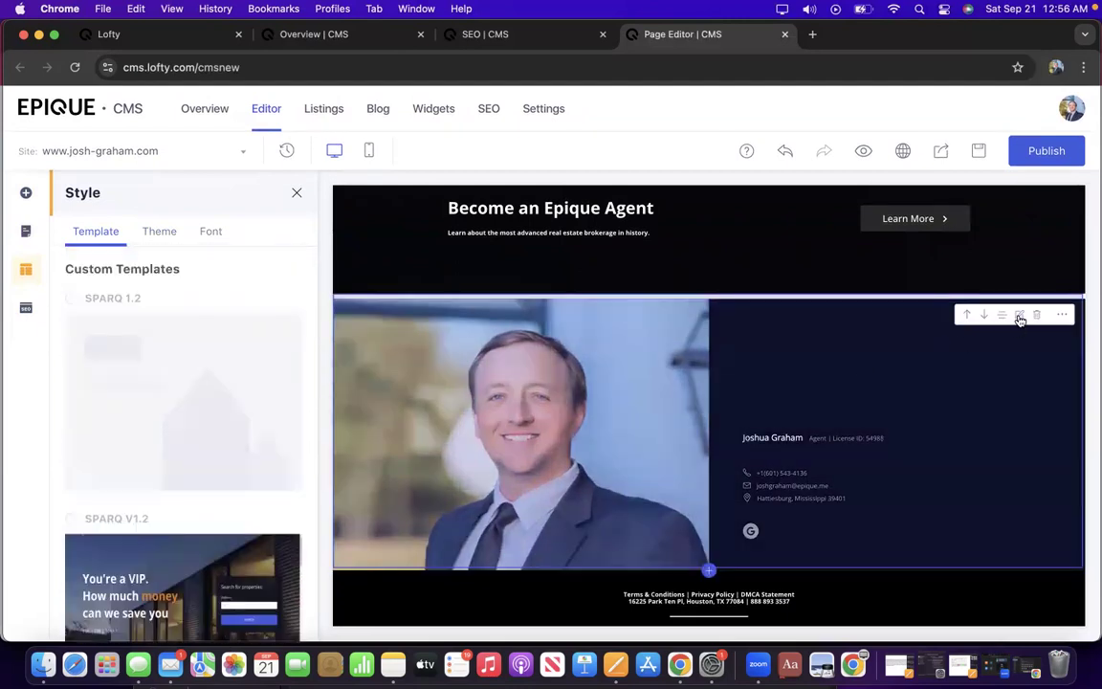
pyautogui.click(1020, 317)
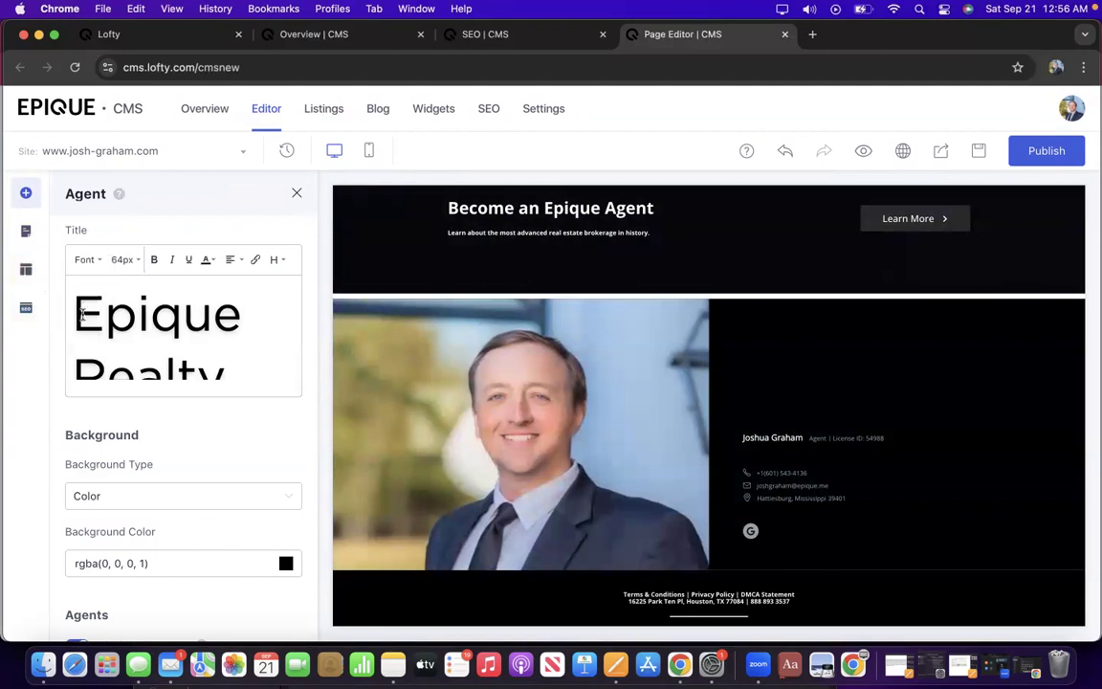
# Scroll the Agent settings down to Style and open the Change Style layout gallery.
pyautogui.scroll(-3, 108, 350)
pyautogui.scroll(-10, 108, 350)
pyautogui.scroll(7, 108, 351)
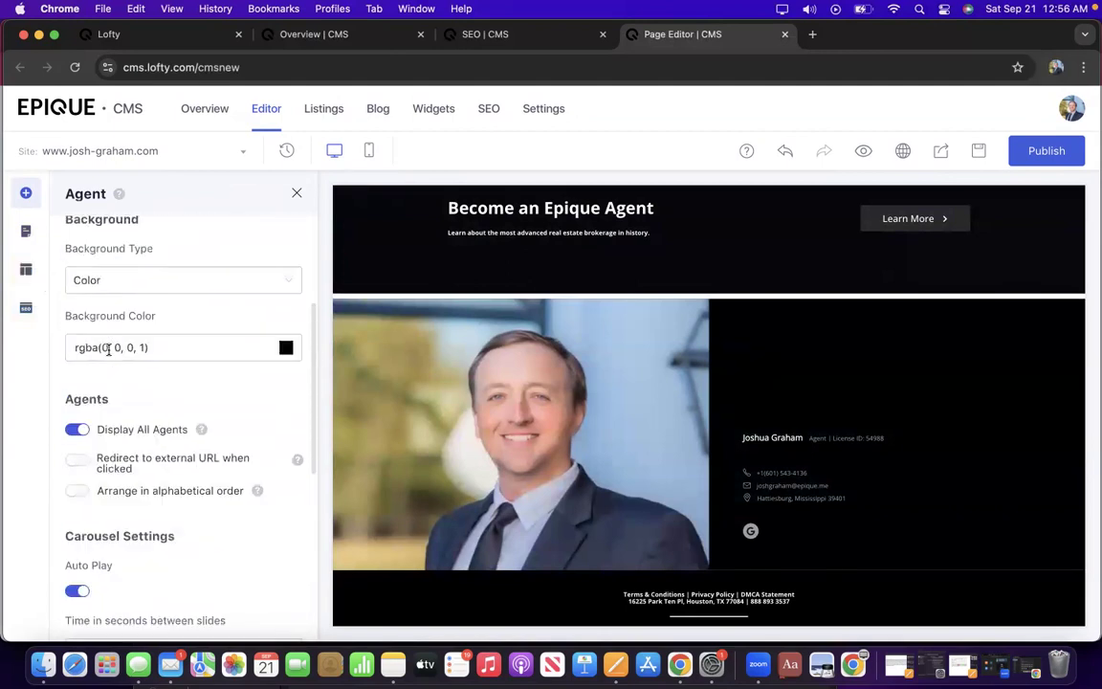
pyautogui.scroll(-3, 109, 350)
pyautogui.scroll(-6, 108, 353)
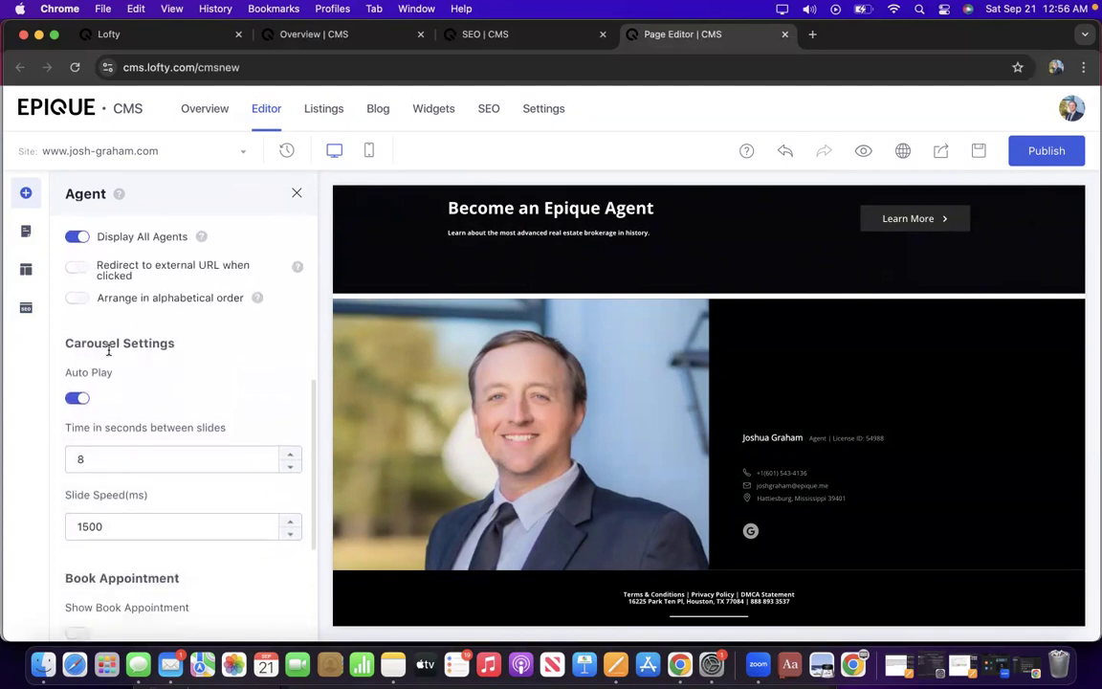
pyautogui.scroll(-3, 108, 351)
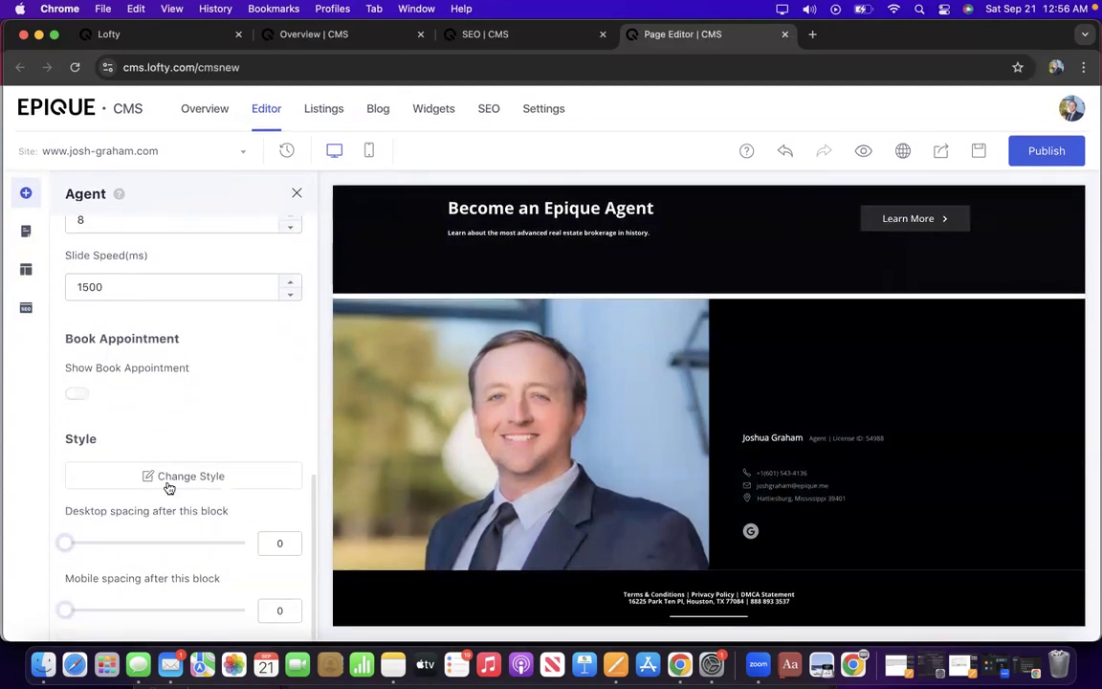
pyautogui.click(173, 479)
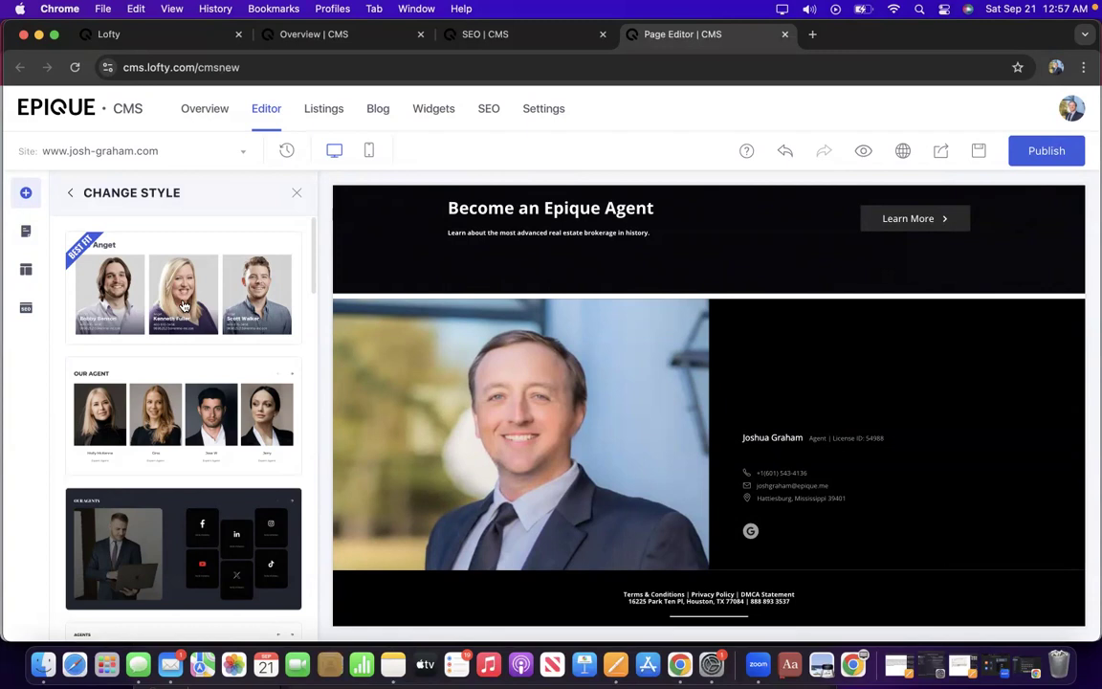
pyautogui.scroll(-5, 184, 305)
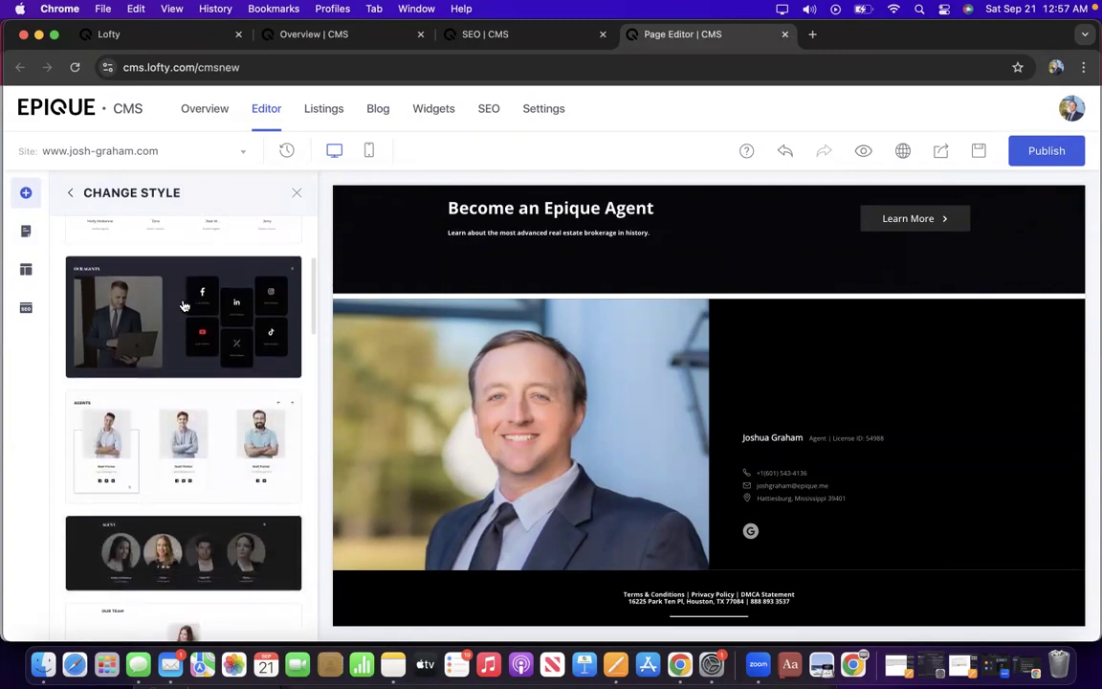
pyautogui.scroll(-3, 183, 306)
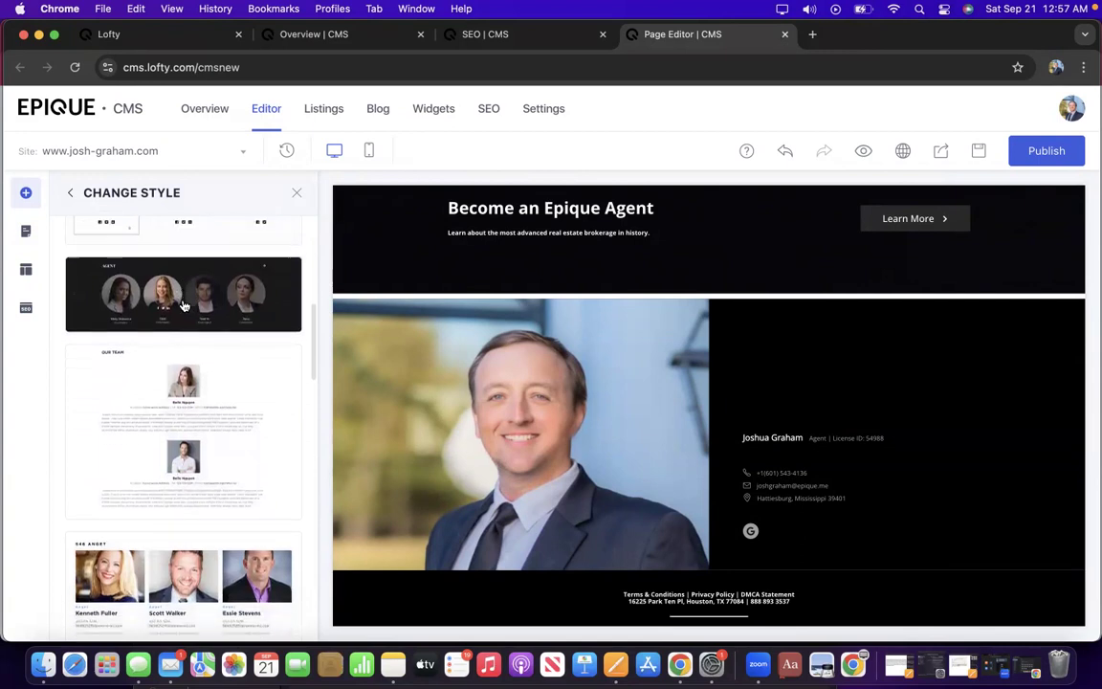
pyautogui.scroll(-3, 185, 305)
pyautogui.scroll(4, 184, 306)
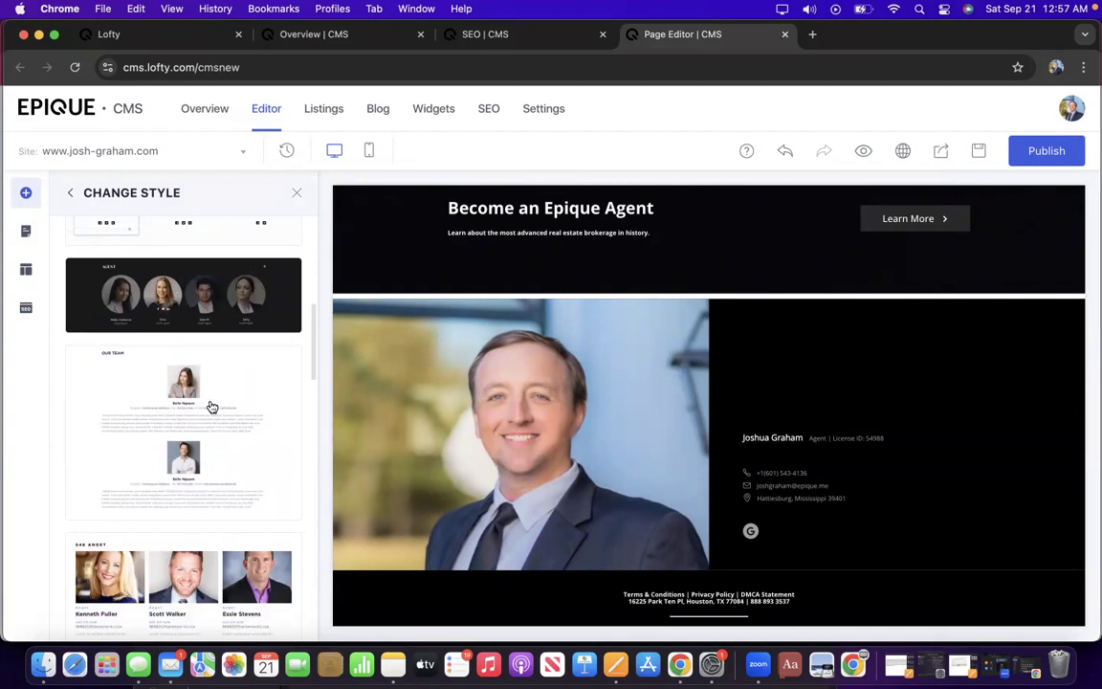
pyautogui.scroll(-2, 131, 386)
pyautogui.scroll(-5, 132, 387)
pyautogui.scroll(-10, 132, 387)
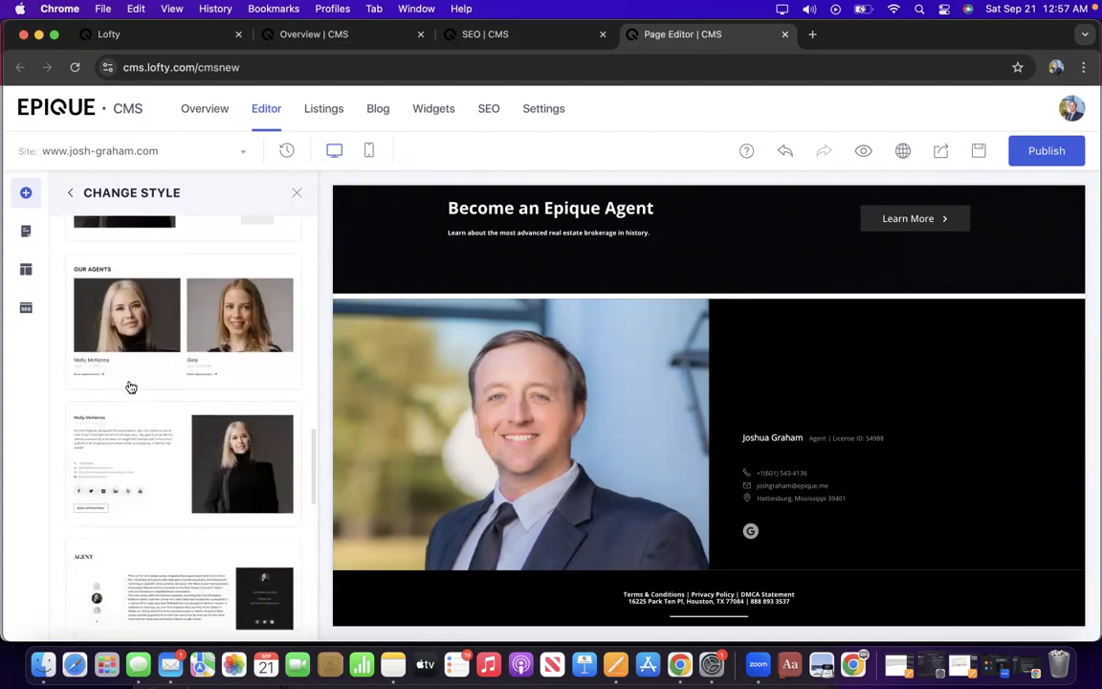
pyautogui.scroll(-2, 132, 387)
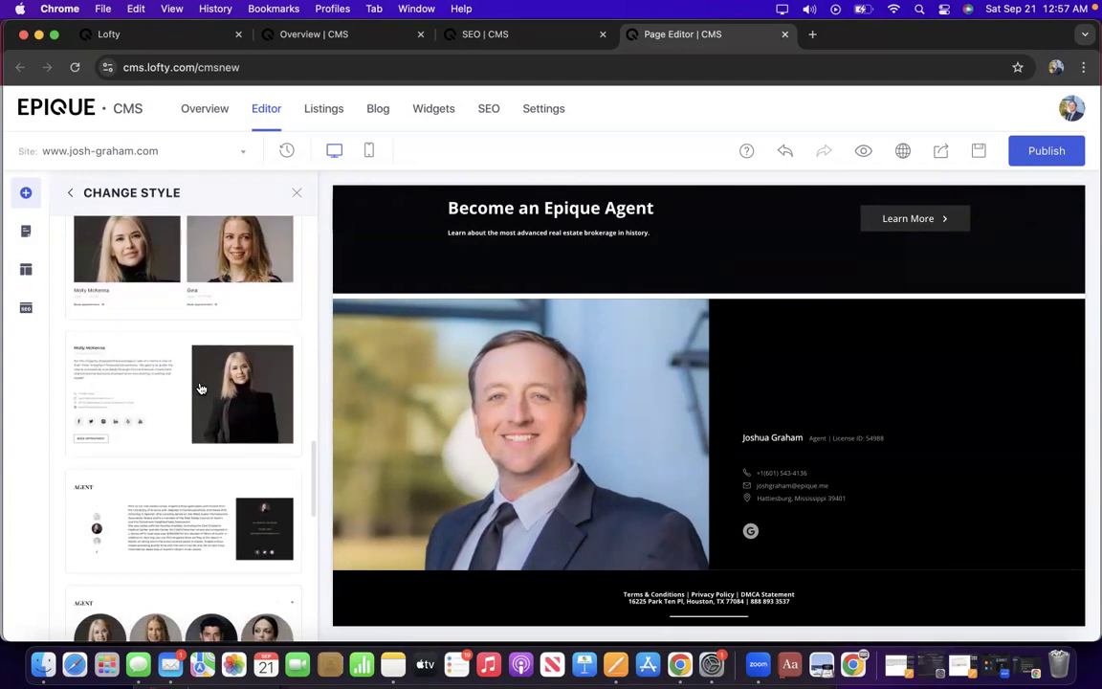
pyautogui.scroll(-8, 173, 481)
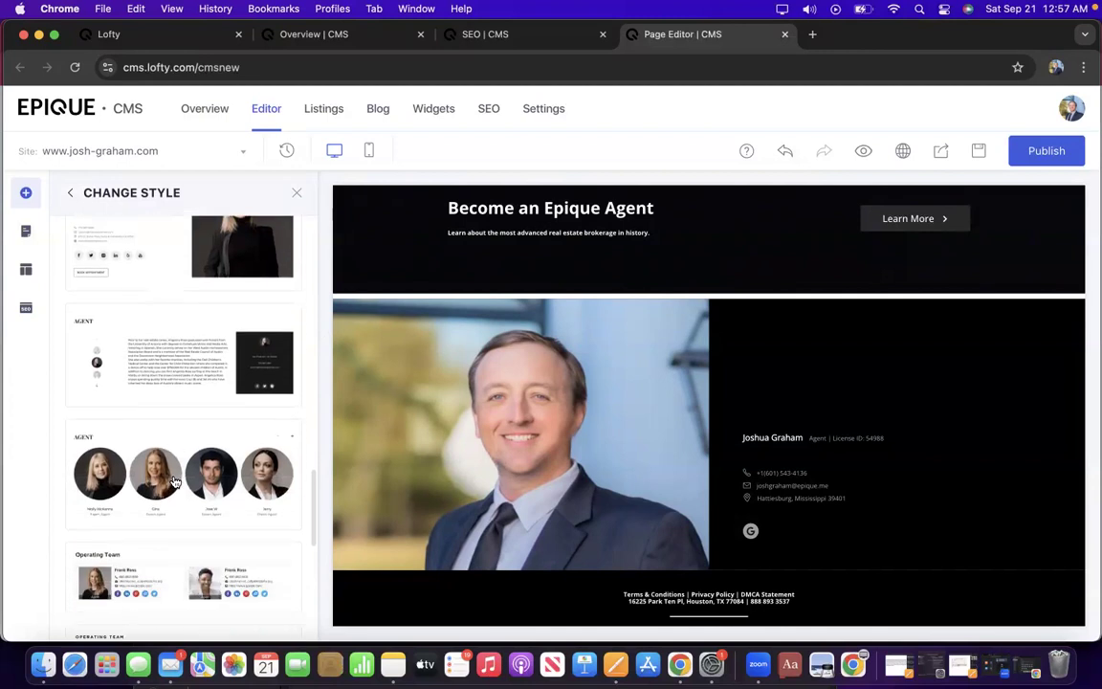
pyautogui.scroll(6, 173, 481)
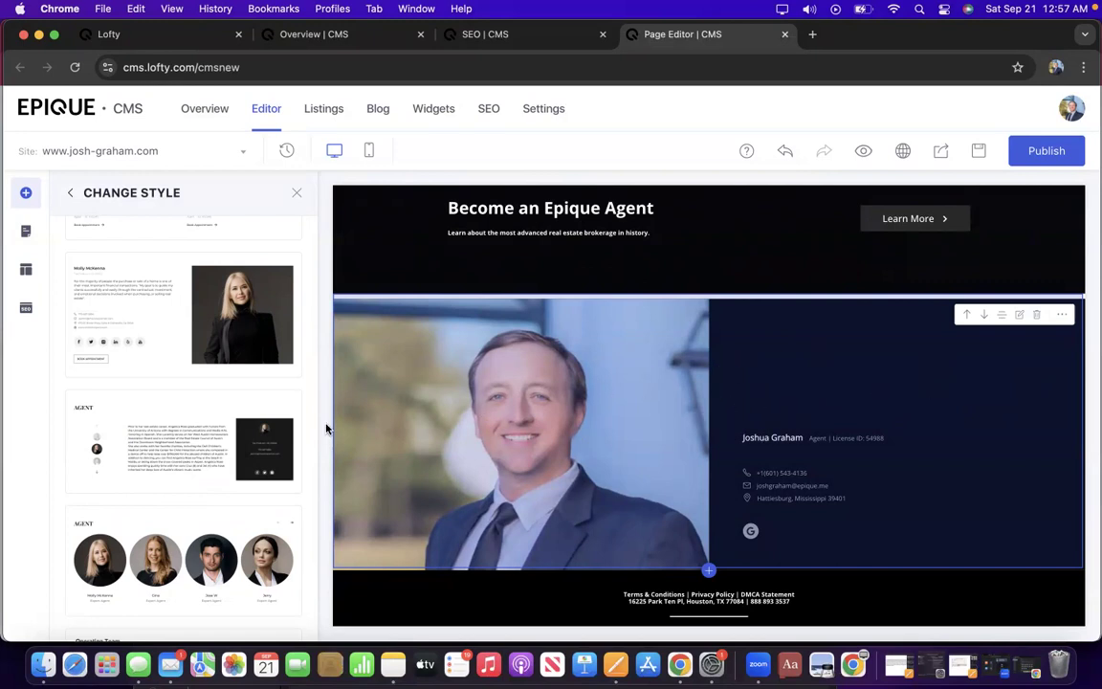
# Switch the agent block to the photo-on-right layout and scroll back to the homepage top.
pyautogui.click(145, 317)
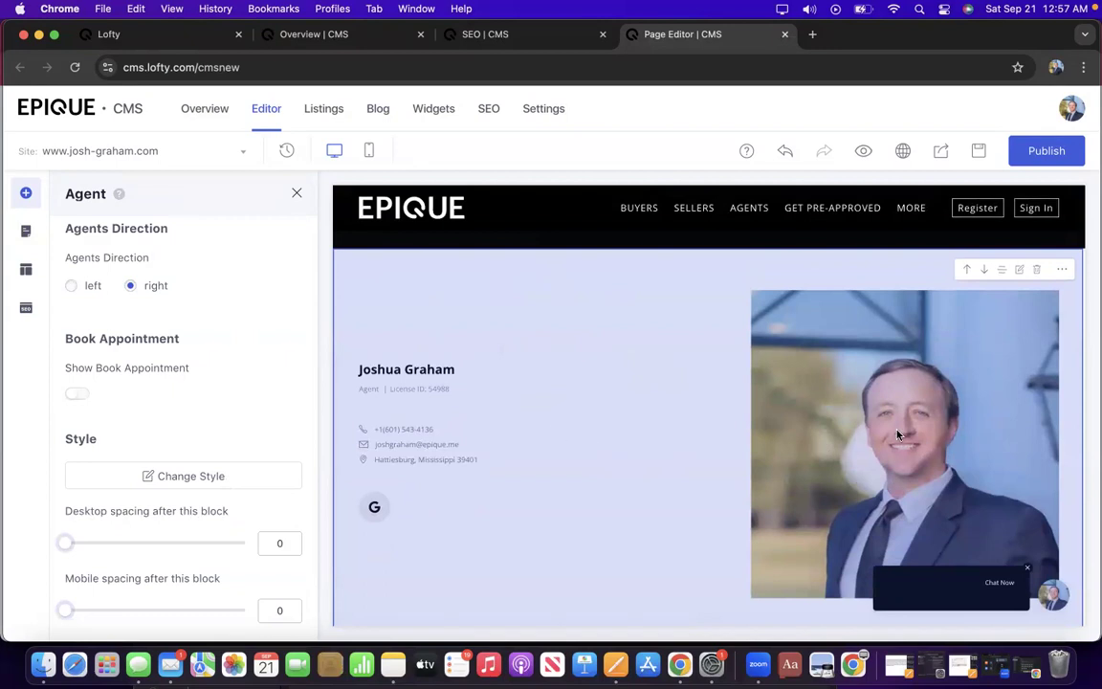
pyautogui.scroll(-3, 898, 435)
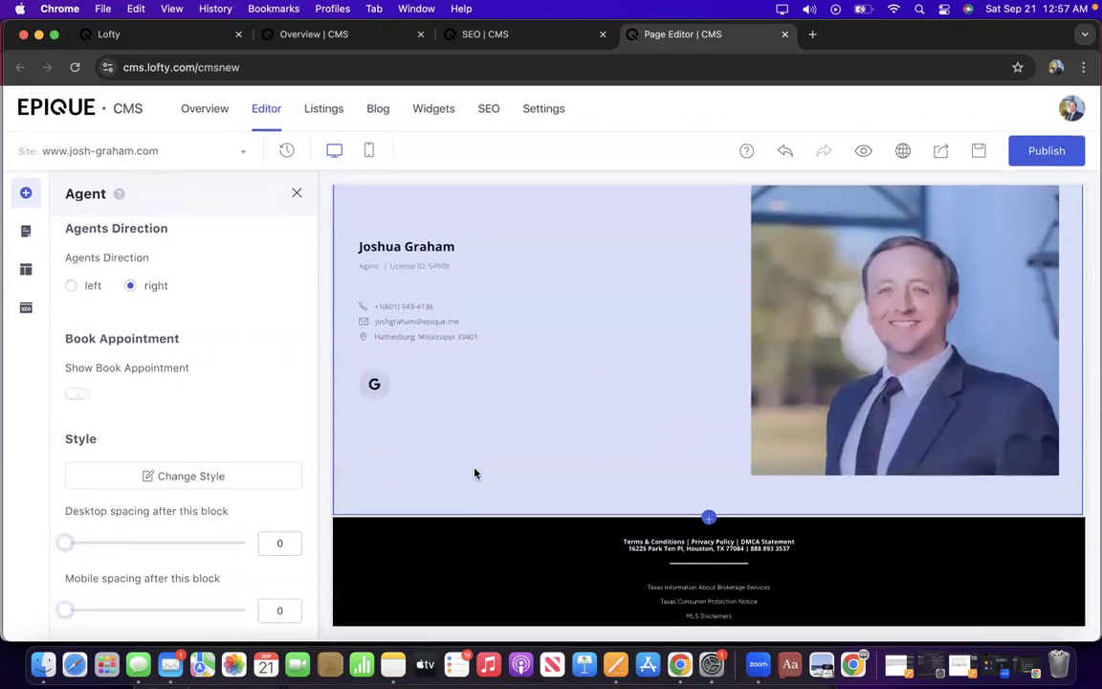
pyautogui.scroll(5, 241, 412)
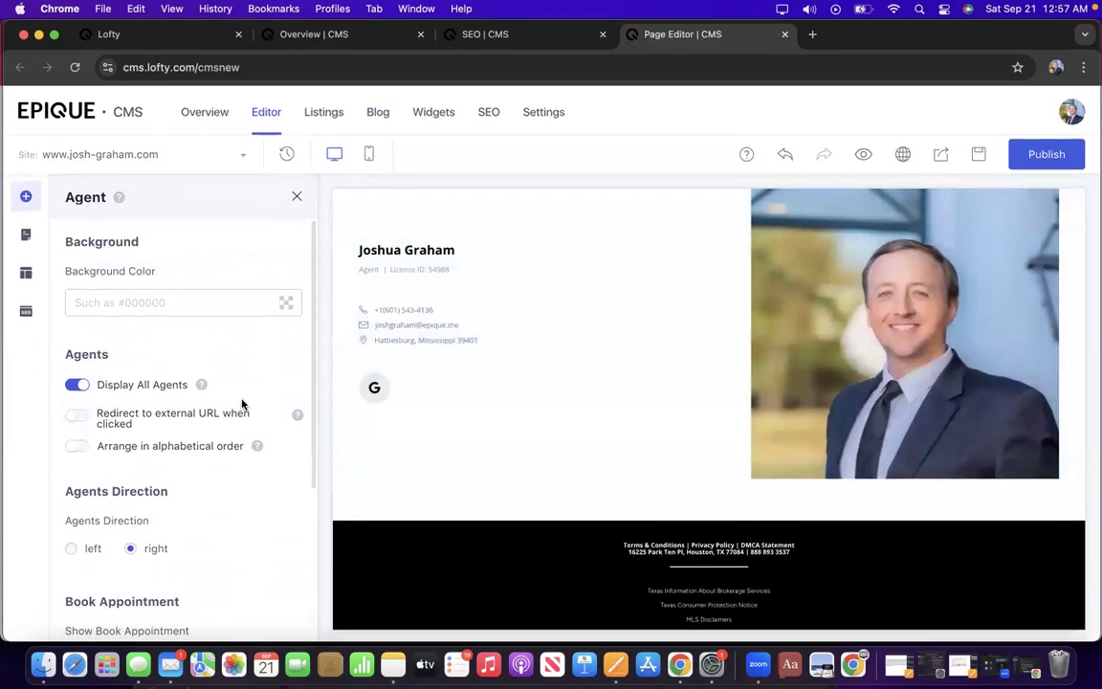
pyautogui.scroll(20, 633, 388)
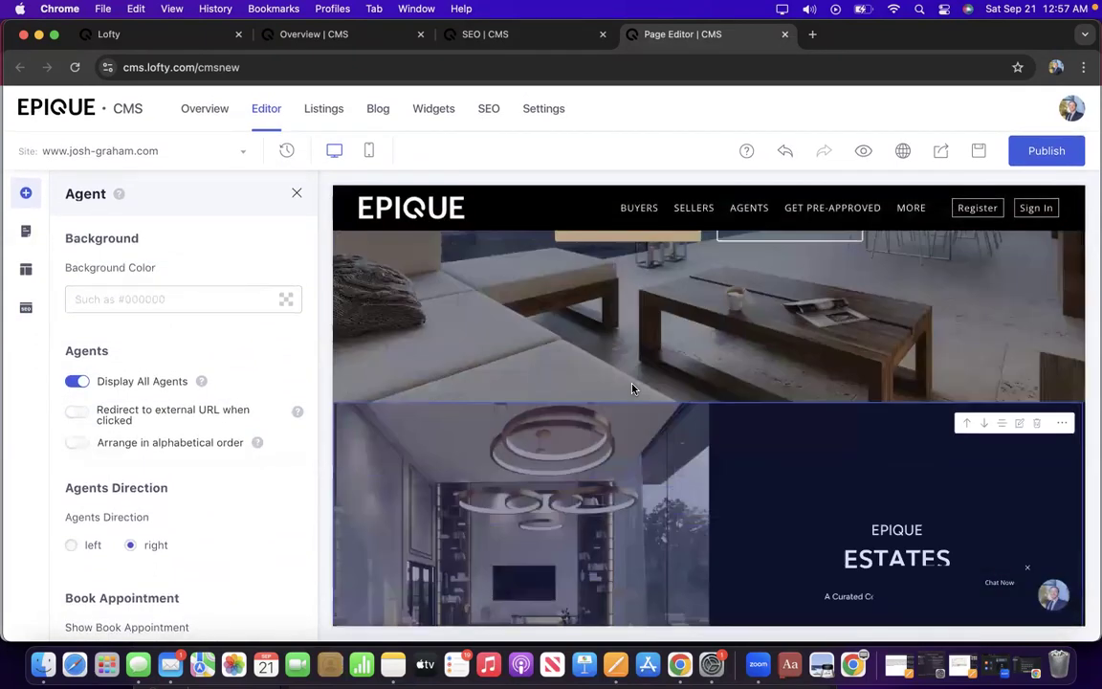
pyautogui.scroll(5, 633, 387)
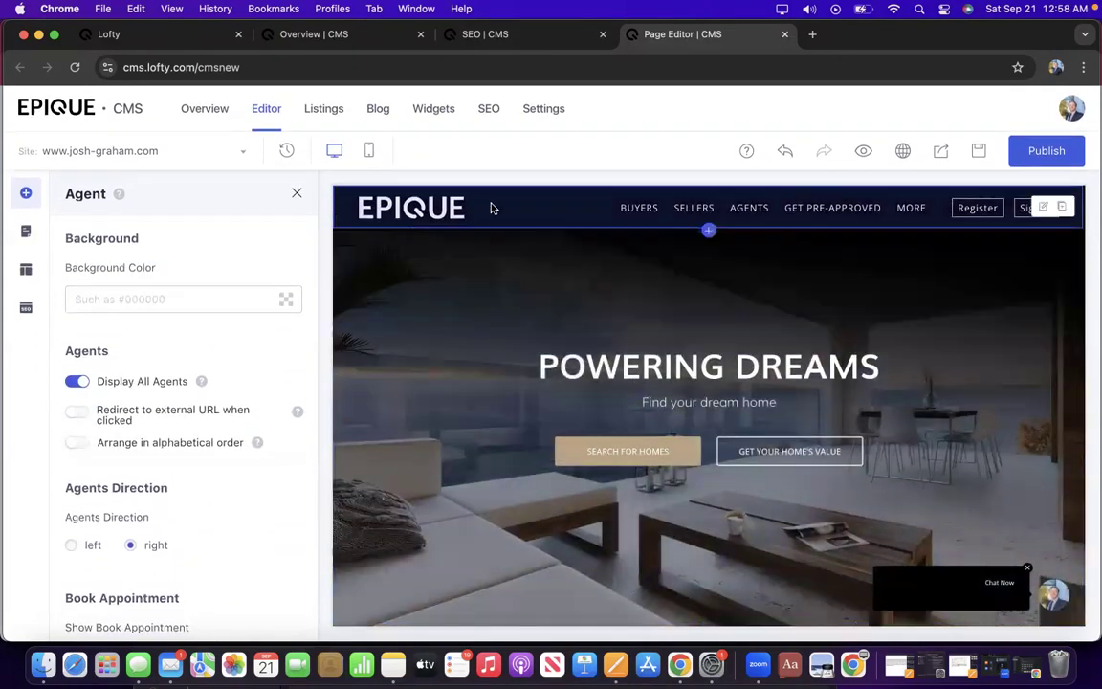
pyautogui.scroll(-5, 517, 251)
pyautogui.scroll(5, 512, 230)
# Show the header's Content settings, scrolled down to the empty Logo2 upload slot.
pyautogui.click(1043, 209)
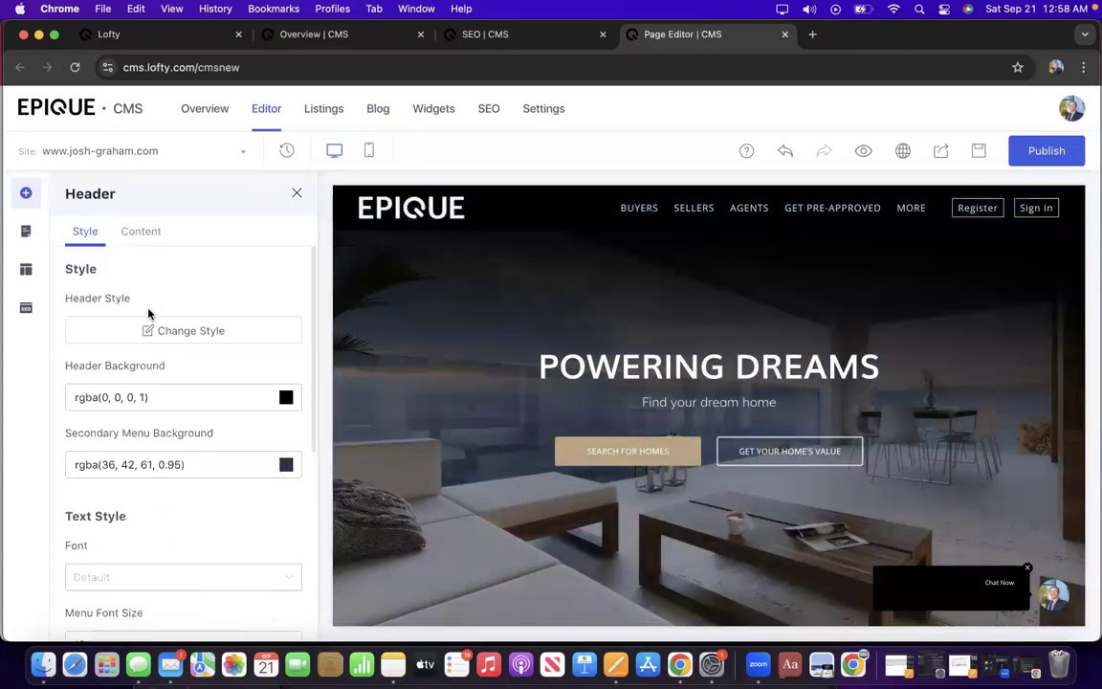
pyautogui.scroll(-8, 128, 294)
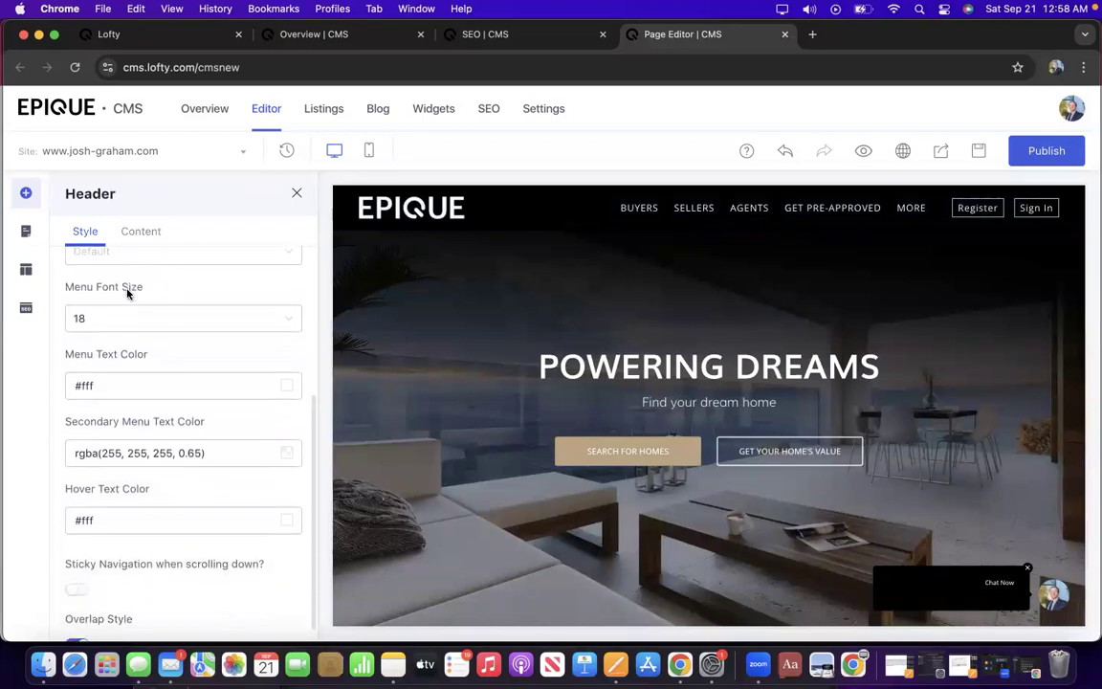
pyautogui.scroll(8, 129, 295)
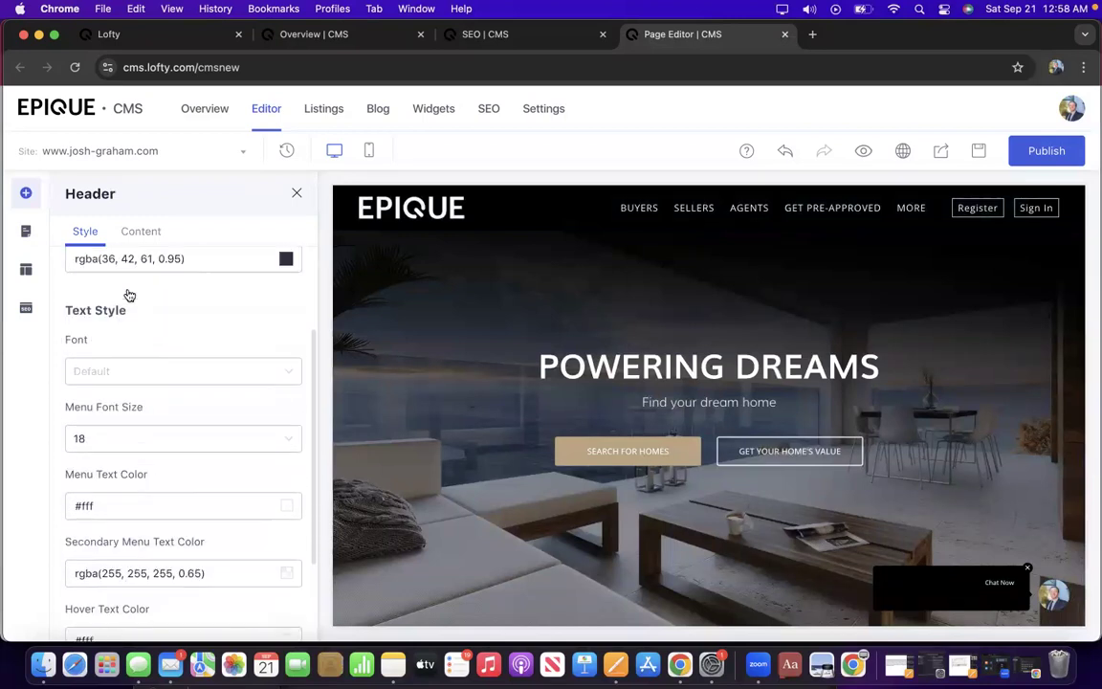
pyautogui.click(143, 234)
pyautogui.scroll(-5, 159, 380)
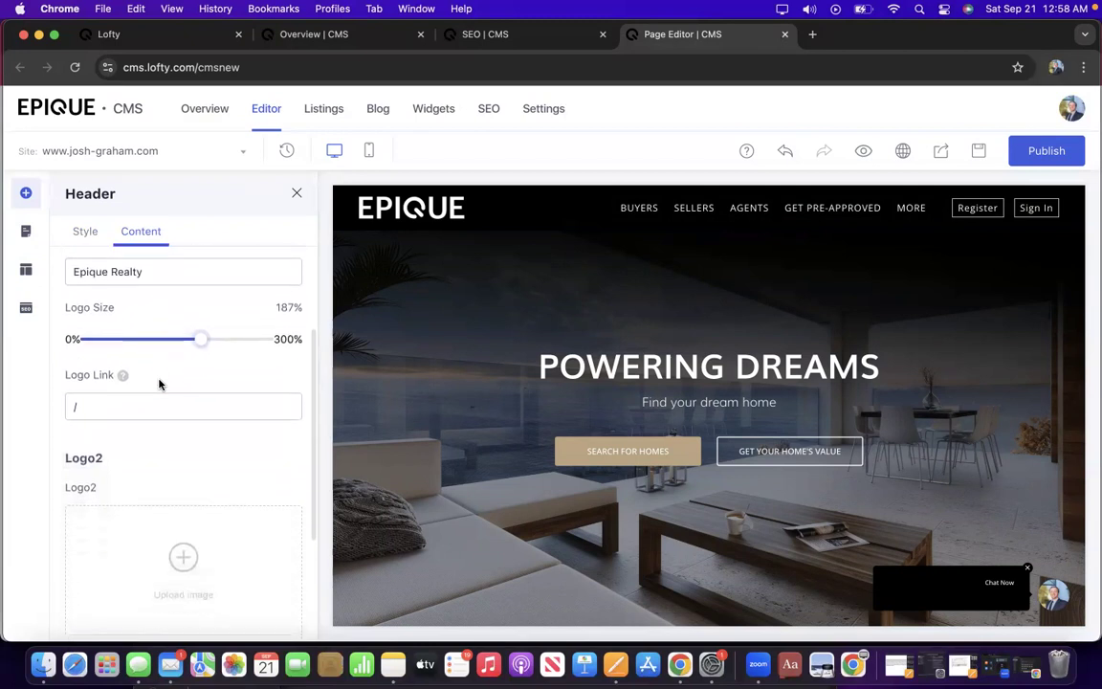
pyautogui.scroll(-3, 159, 380)
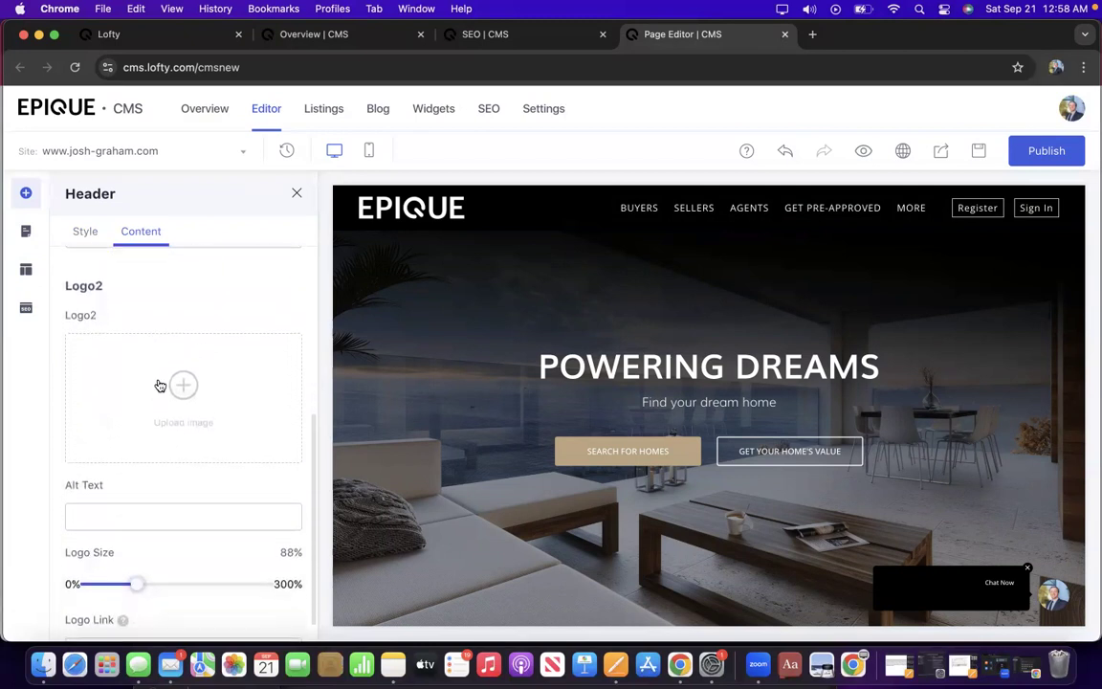
# Upload the agent's headshot photo, found by searching 'headshot', into Logo2's image slot.
pyautogui.click(160, 372)
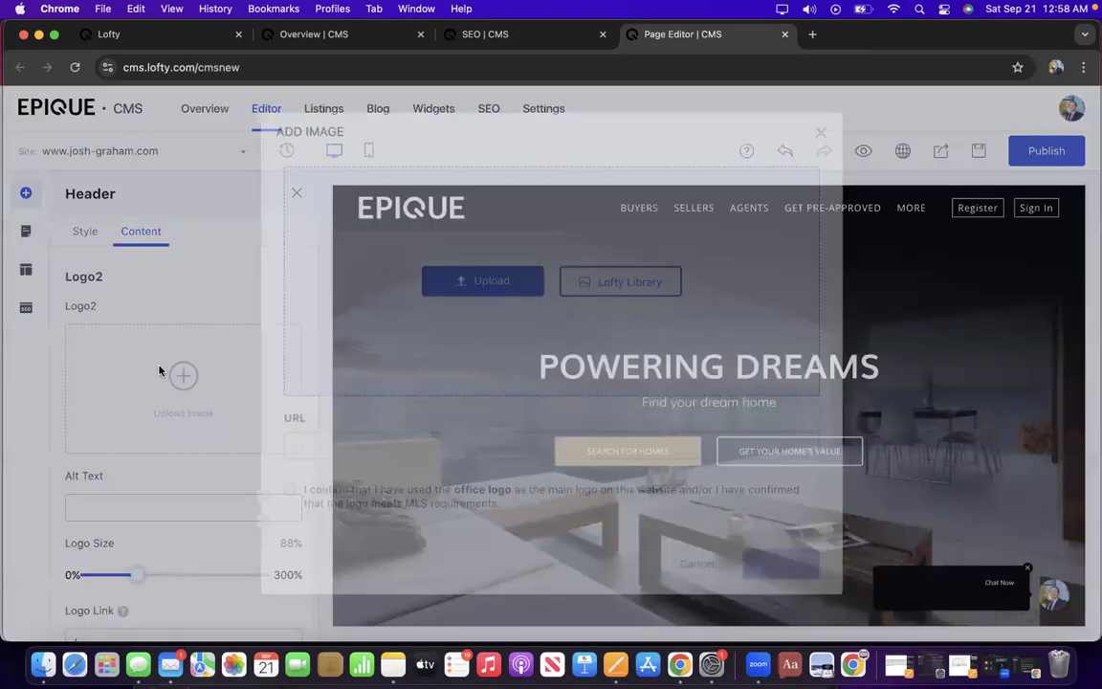
pyautogui.click(472, 293)
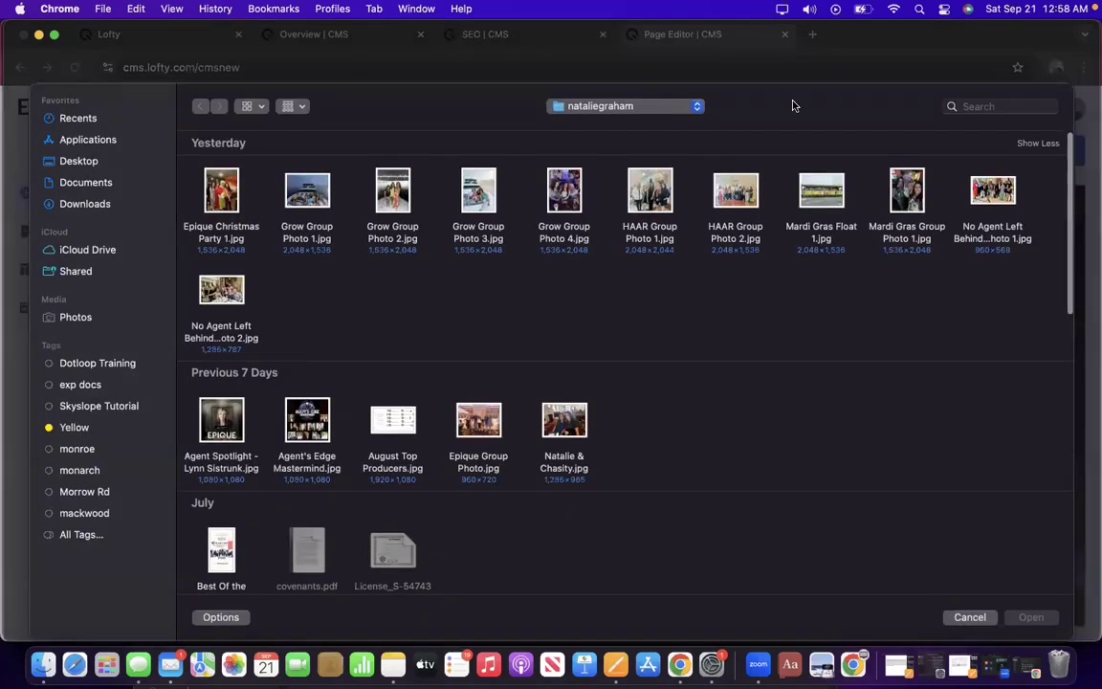
pyautogui.click(990, 105)
pyautogui.write('hea')
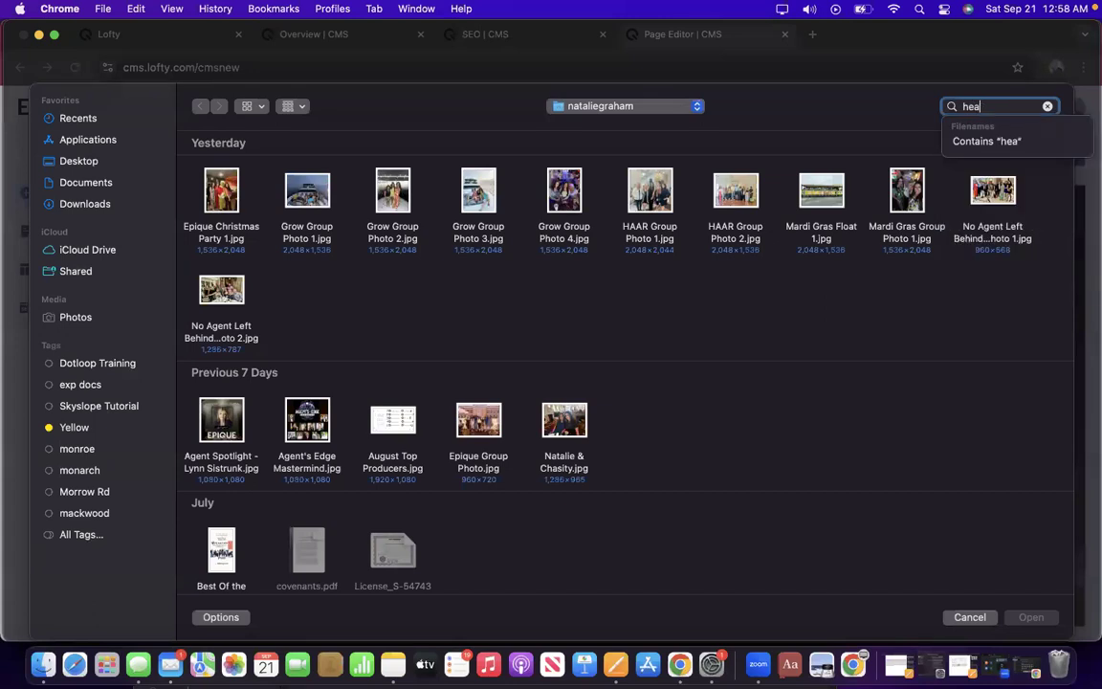
pyautogui.write('dshot')
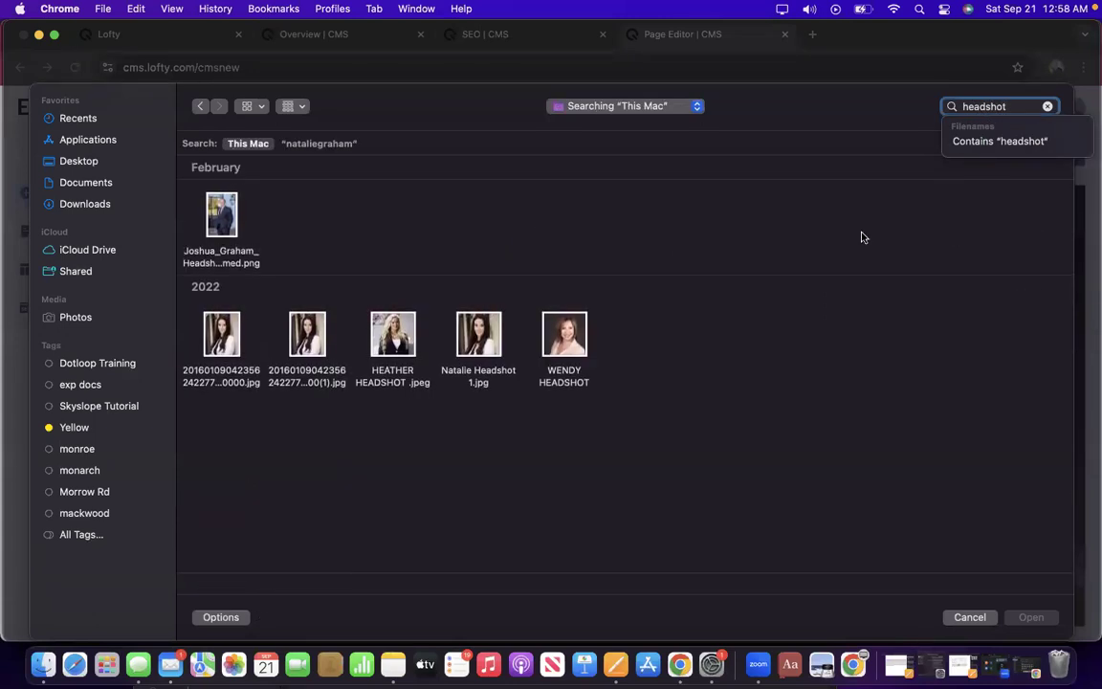
pyautogui.doubleClick(222, 216)
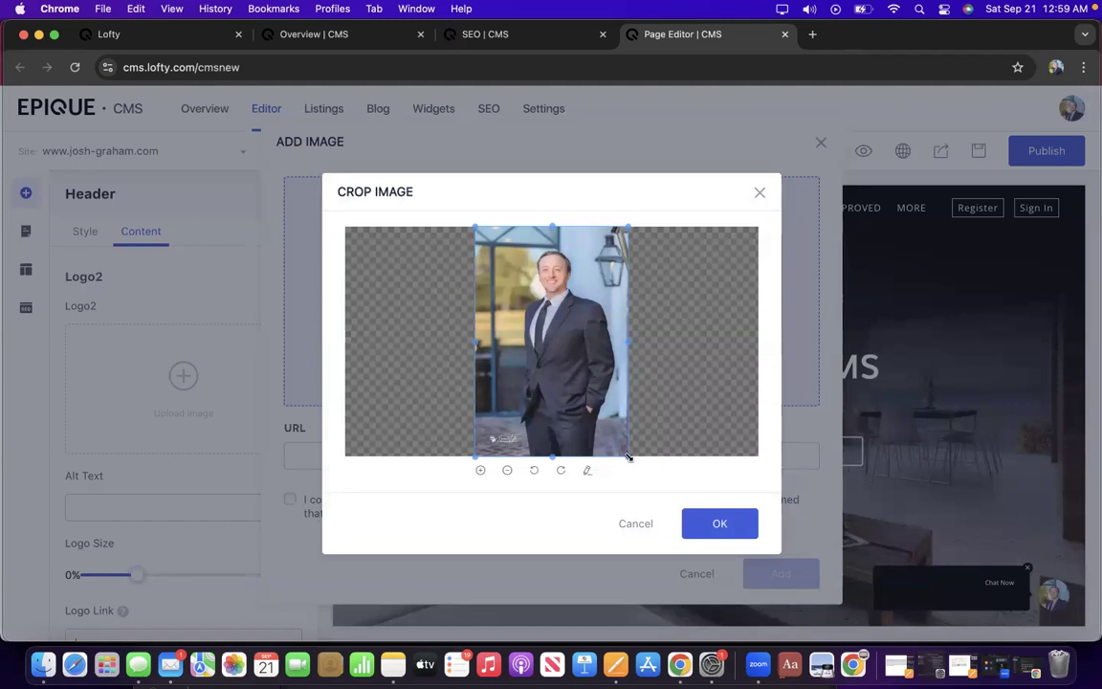
# Crop the headshot to the face and upper body, confirm MLS compliance, and add it as Logo2.
pyautogui.moveTo(627, 457); pyautogui.dragTo(579, 328)
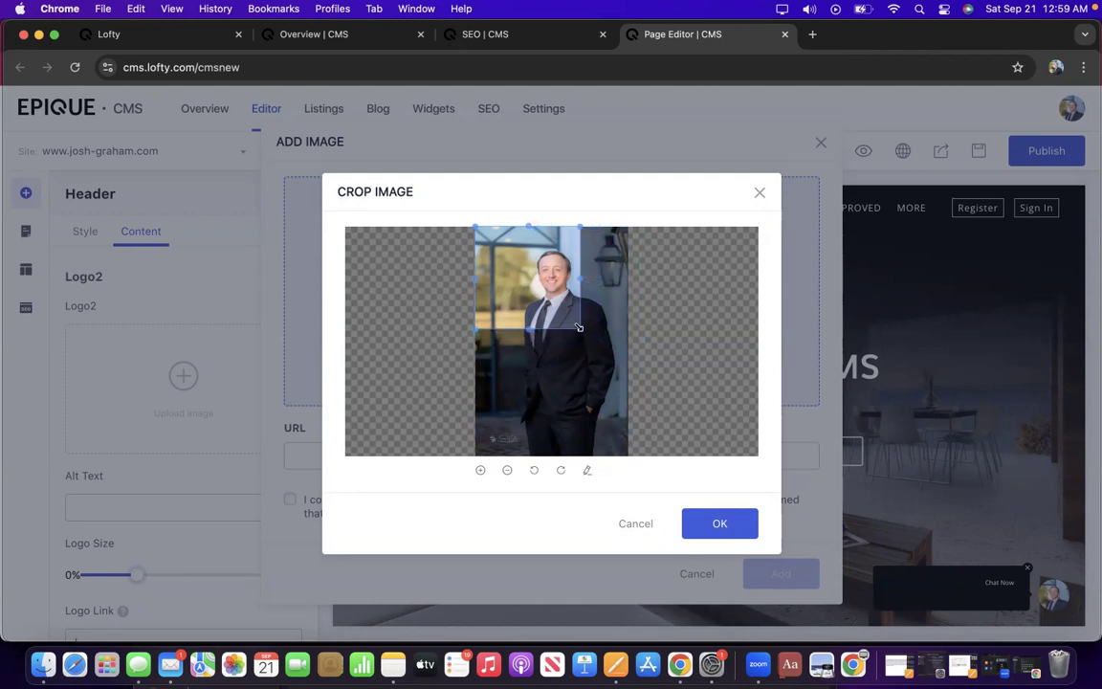
pyautogui.moveTo(529, 295); pyautogui.dragTo(557, 309)
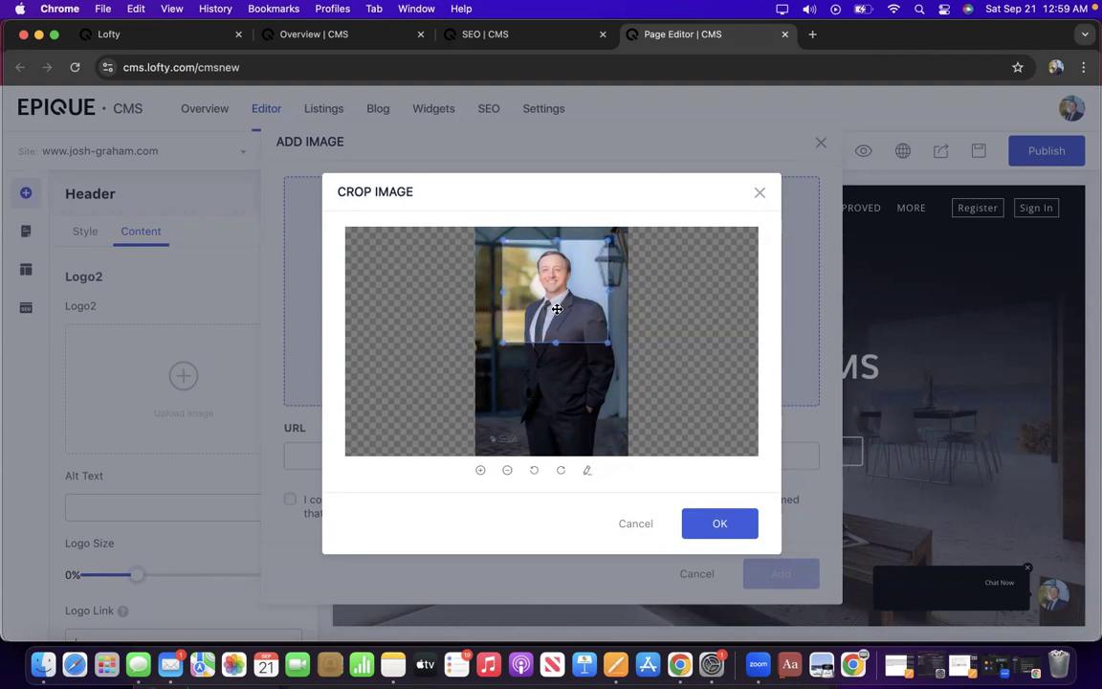
pyautogui.click(736, 529)
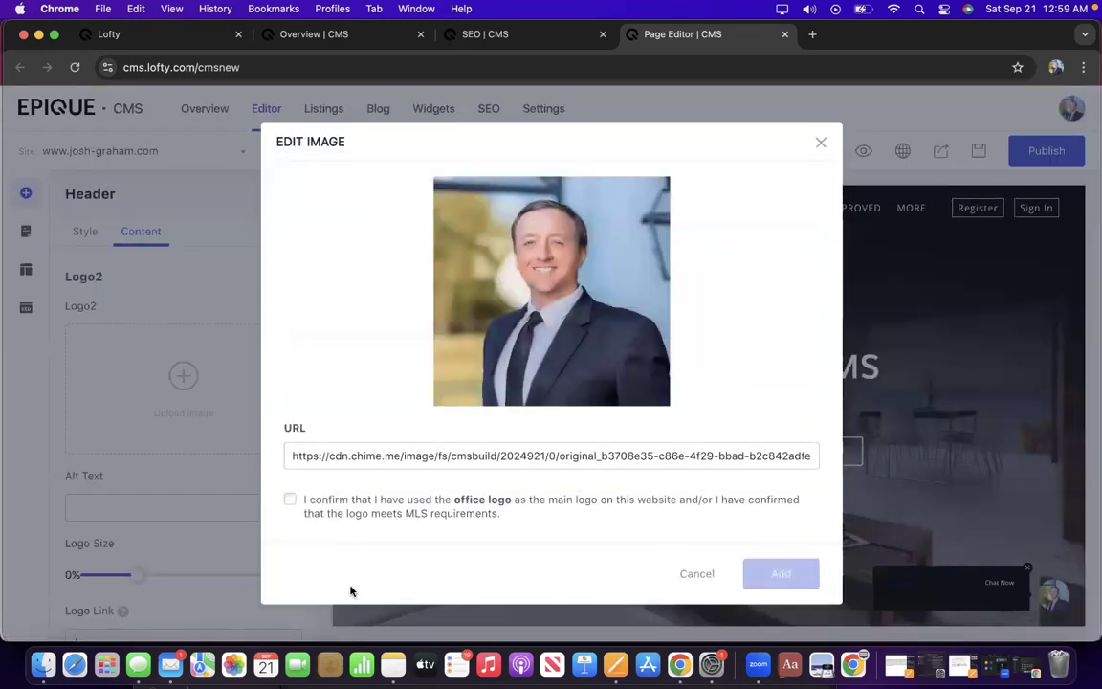
pyautogui.click(291, 501)
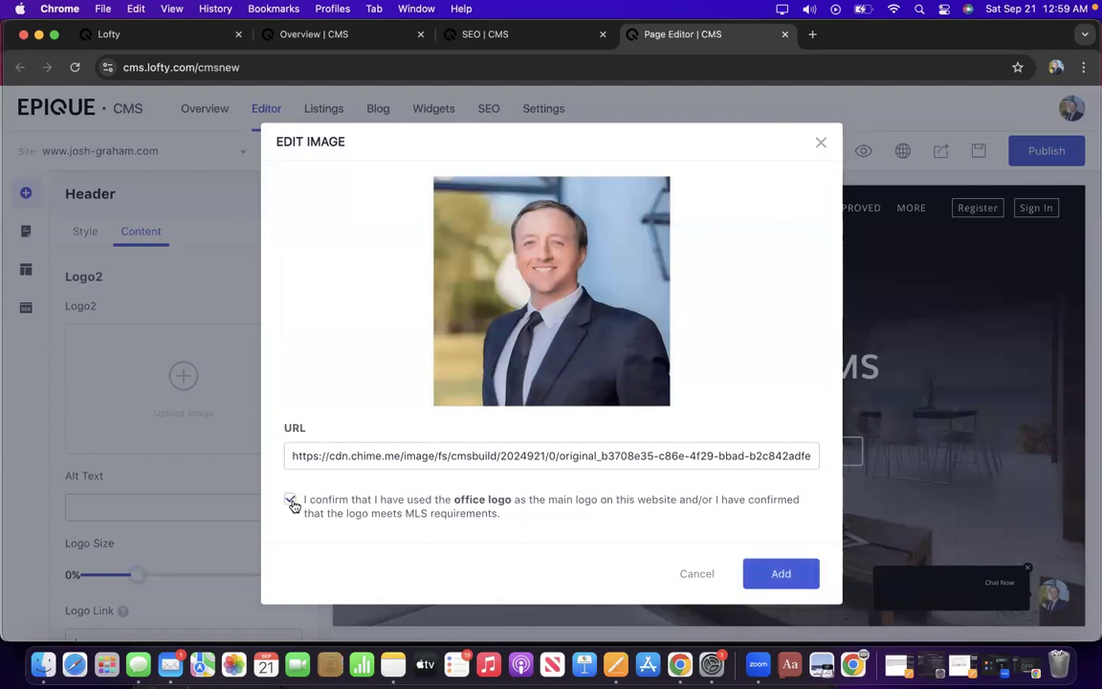
pyautogui.click(781, 577)
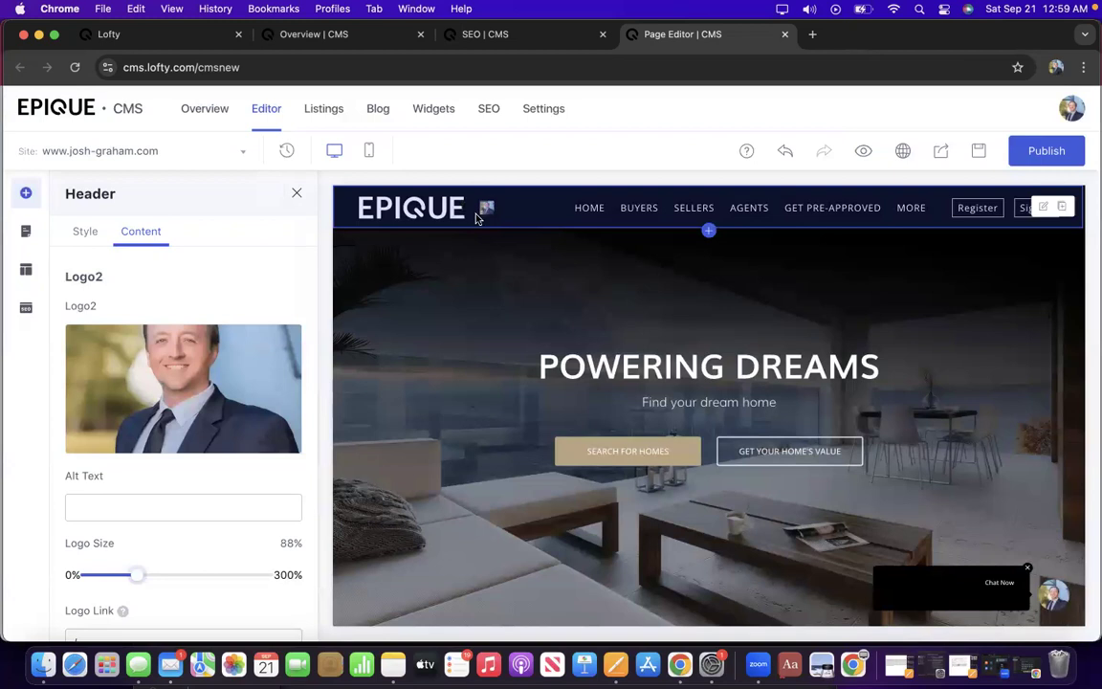
# Enlarge the Logo2 headshot to 272% size and move the CMS browser window aside.
pyautogui.scroll(-1, 202, 423)
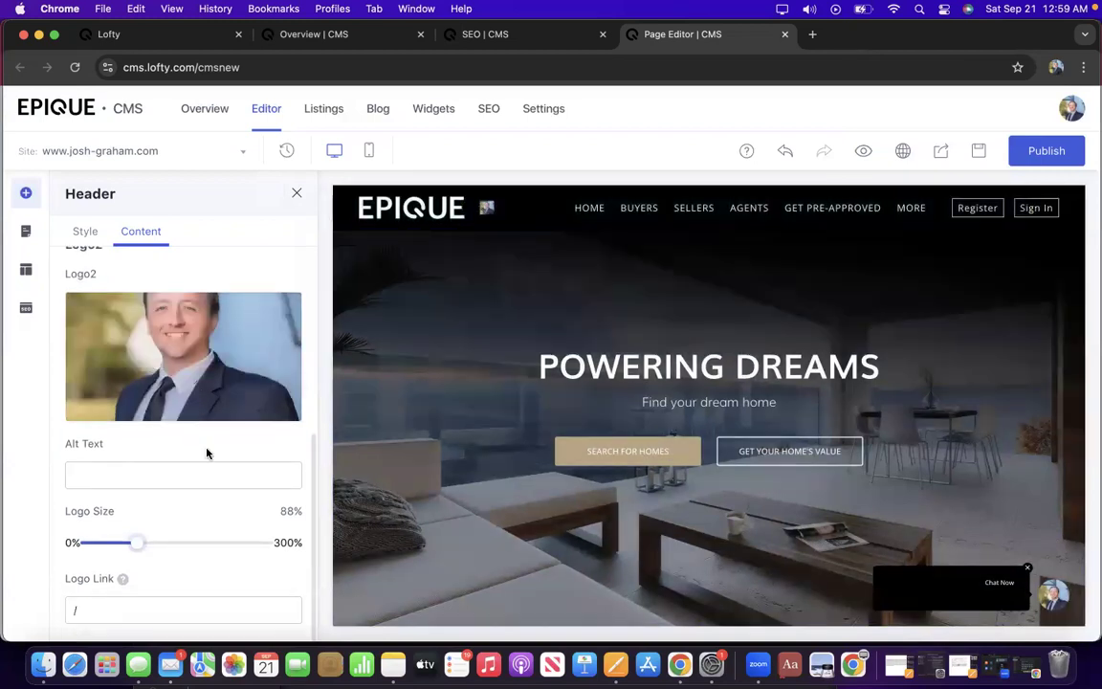
pyautogui.moveTo(137, 542); pyautogui.dragTo(259, 519)
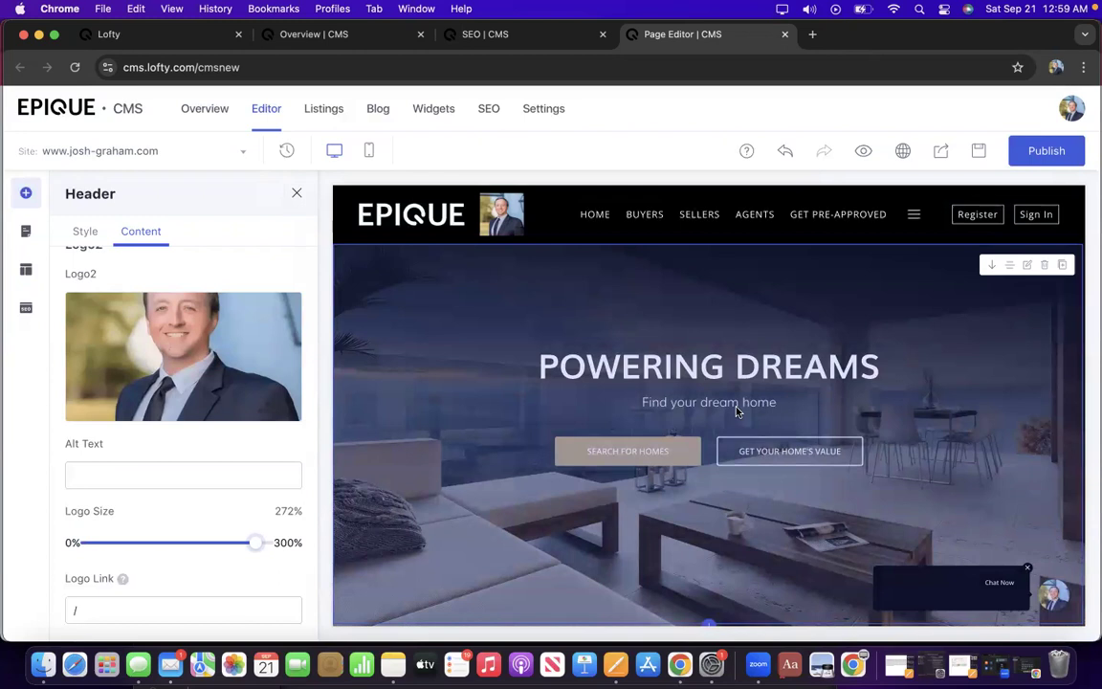
pyautogui.moveTo(1034, 34); pyautogui.dragTo(981, 61)
pyautogui.moveTo(862, 170); pyautogui.dragTo(864, 172)
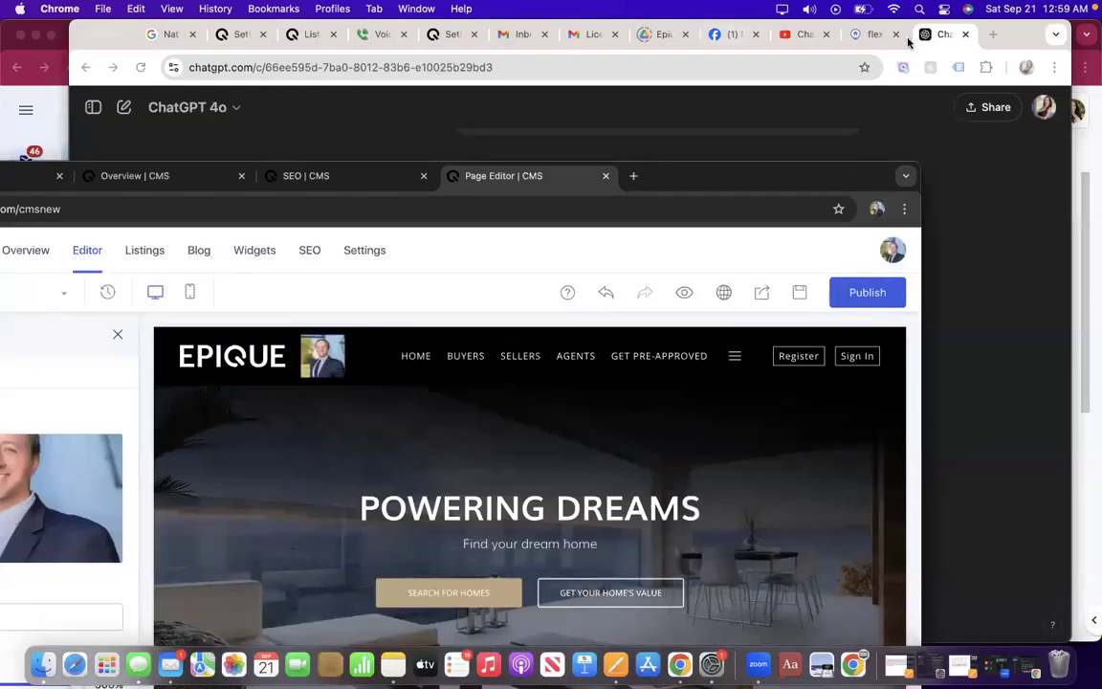
# Open Canva in a new browser tab at the saved projects folder.
pyautogui.click(992, 35)
pyautogui.write('ca')
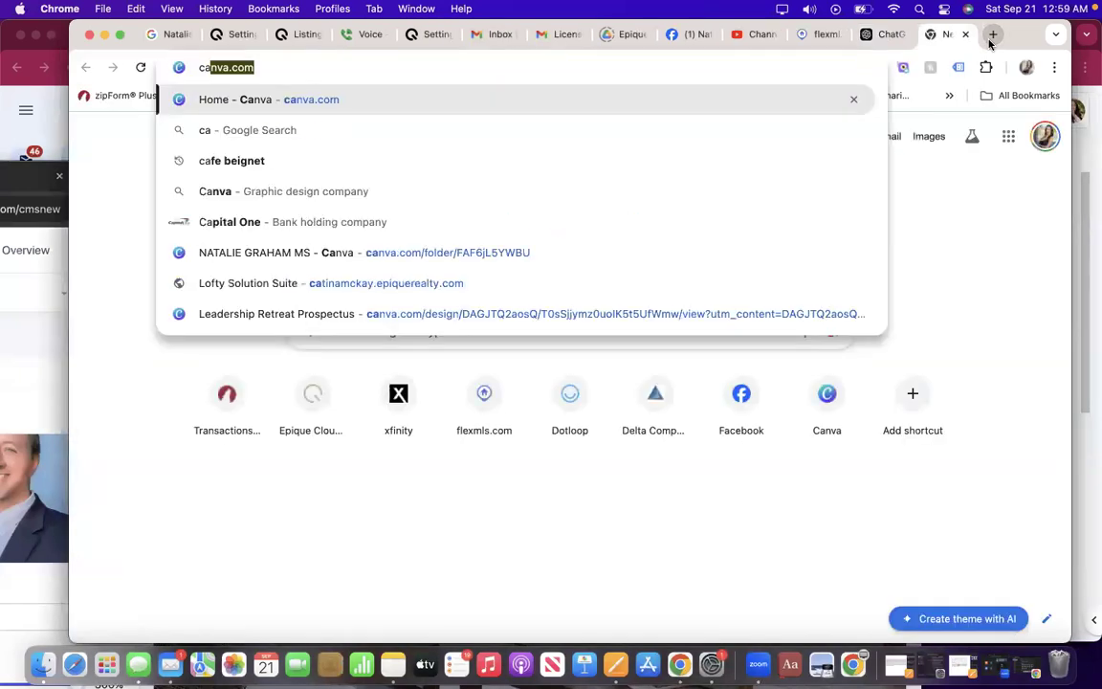
pyautogui.write('n')
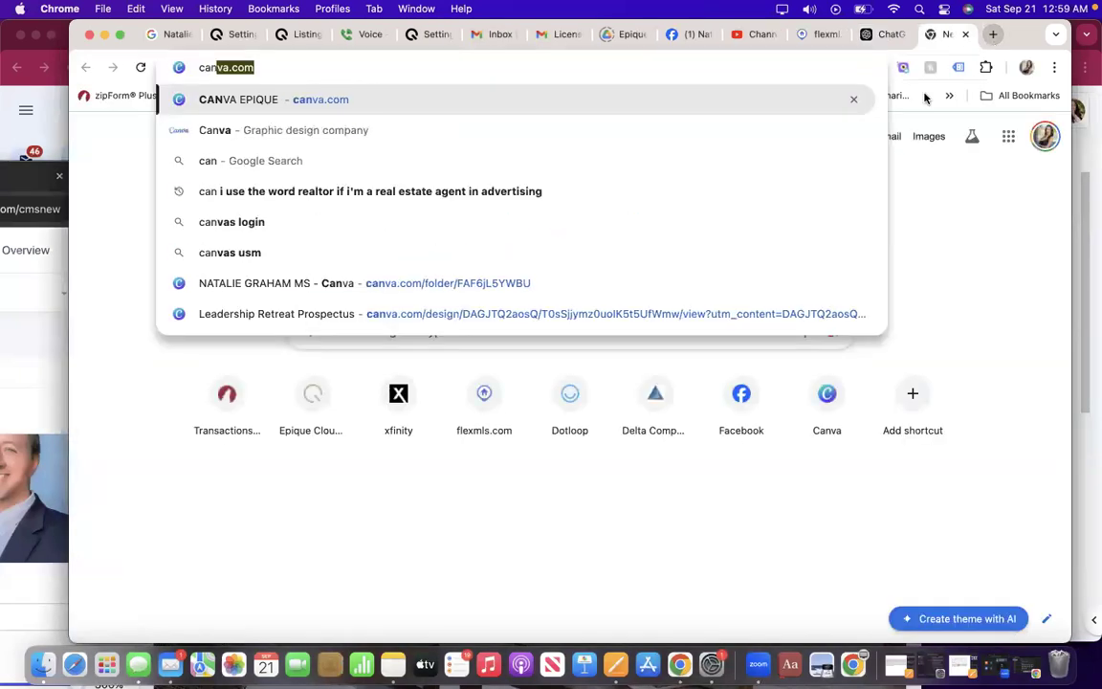
pyautogui.click(544, 280)
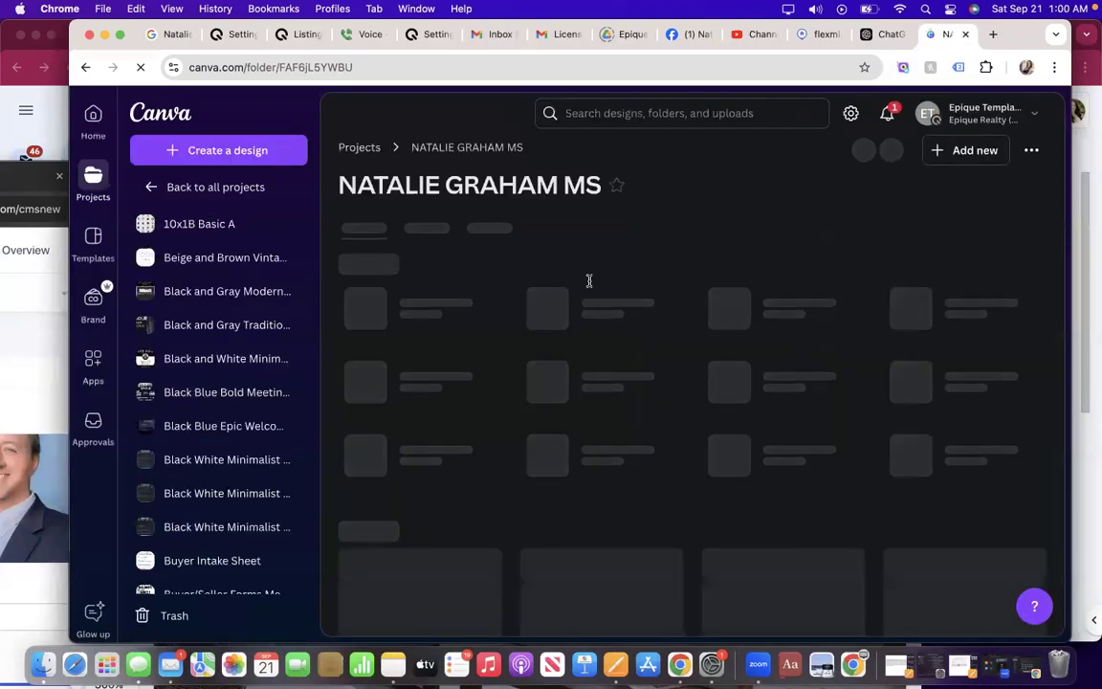
pyautogui.scroll(-1, 603, 320)
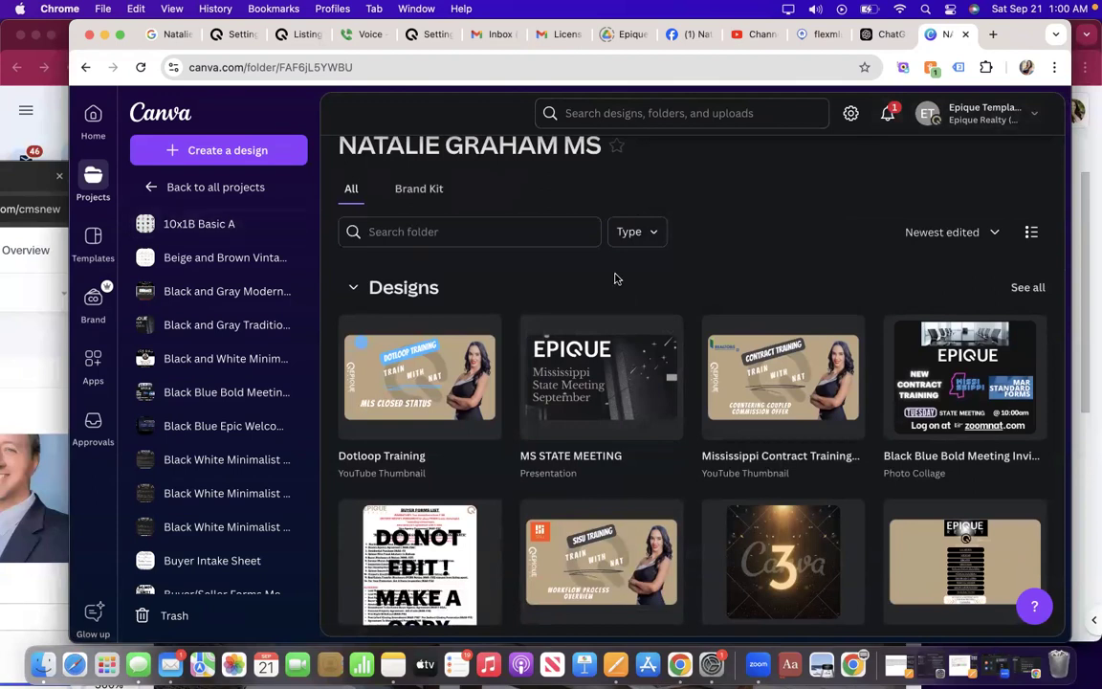
# Start a new Canva design from an uploaded file, choosing the 'headshot' image from the computer.
pyautogui.click(191, 151)
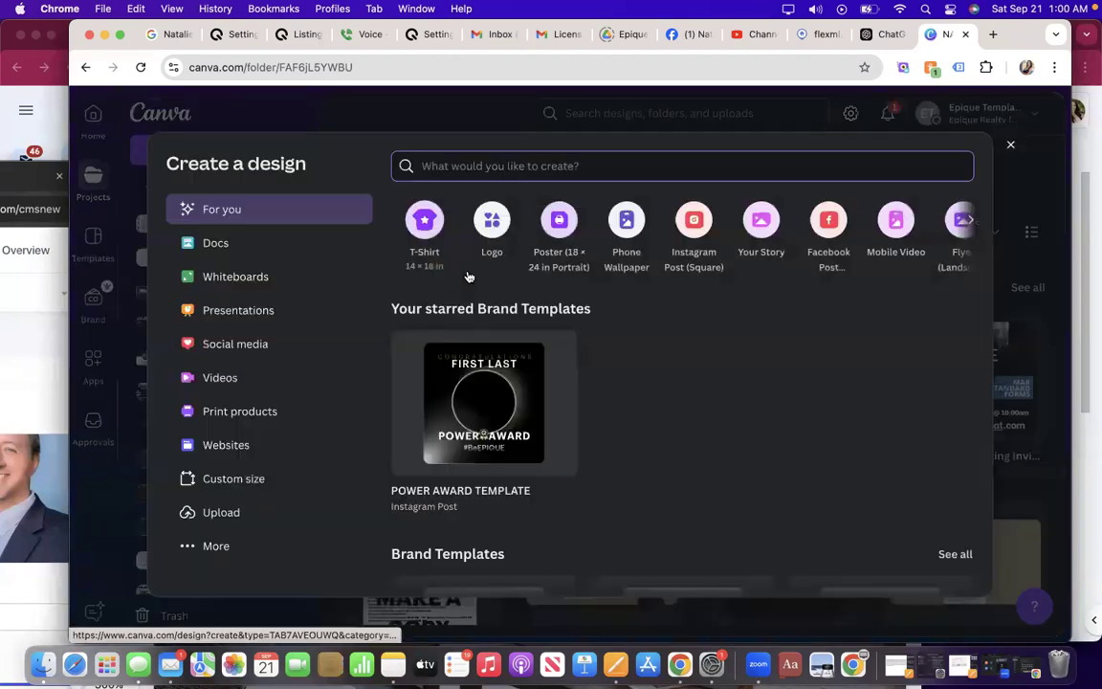
pyautogui.click(243, 517)
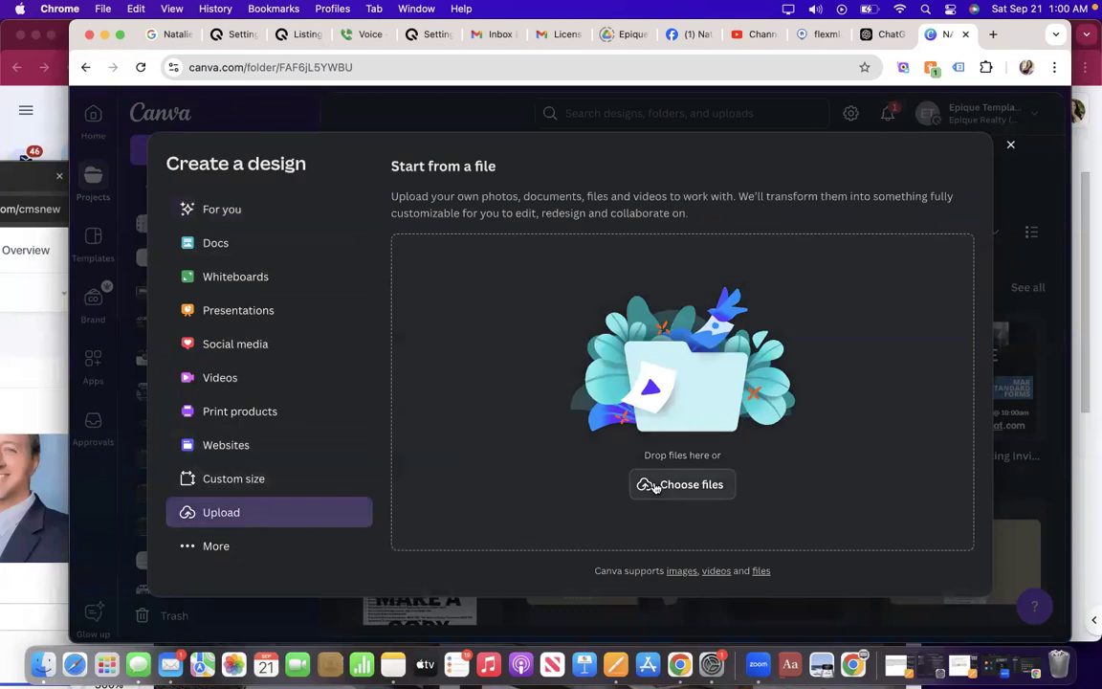
pyautogui.click(657, 490)
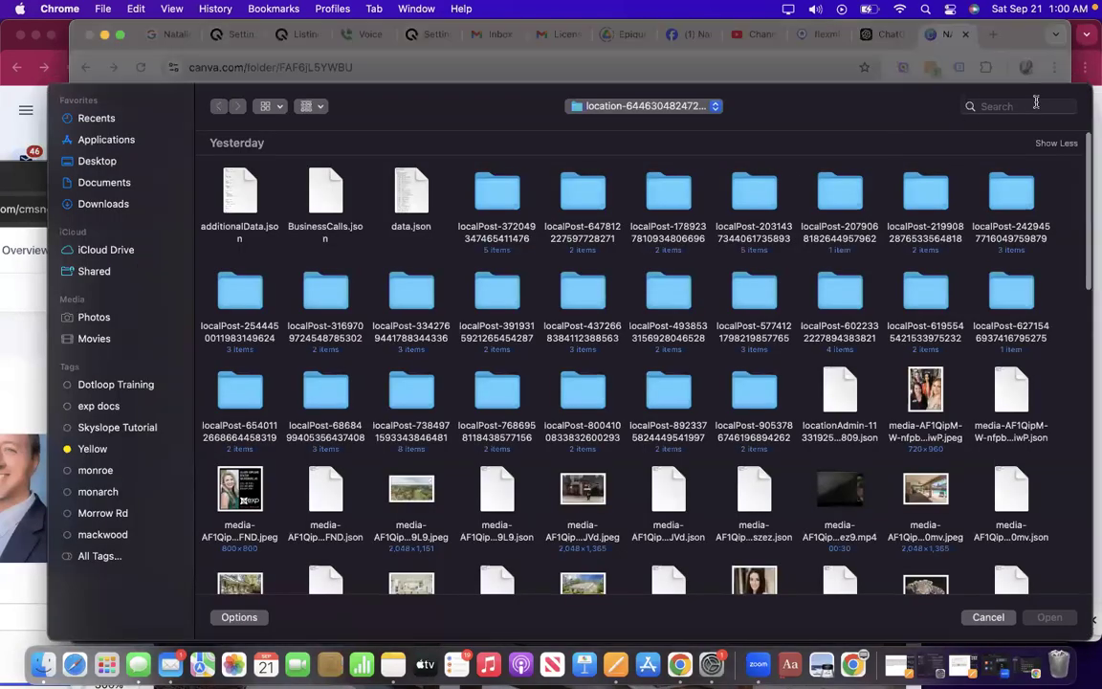
pyautogui.click(1026, 107)
pyautogui.write('headshot')
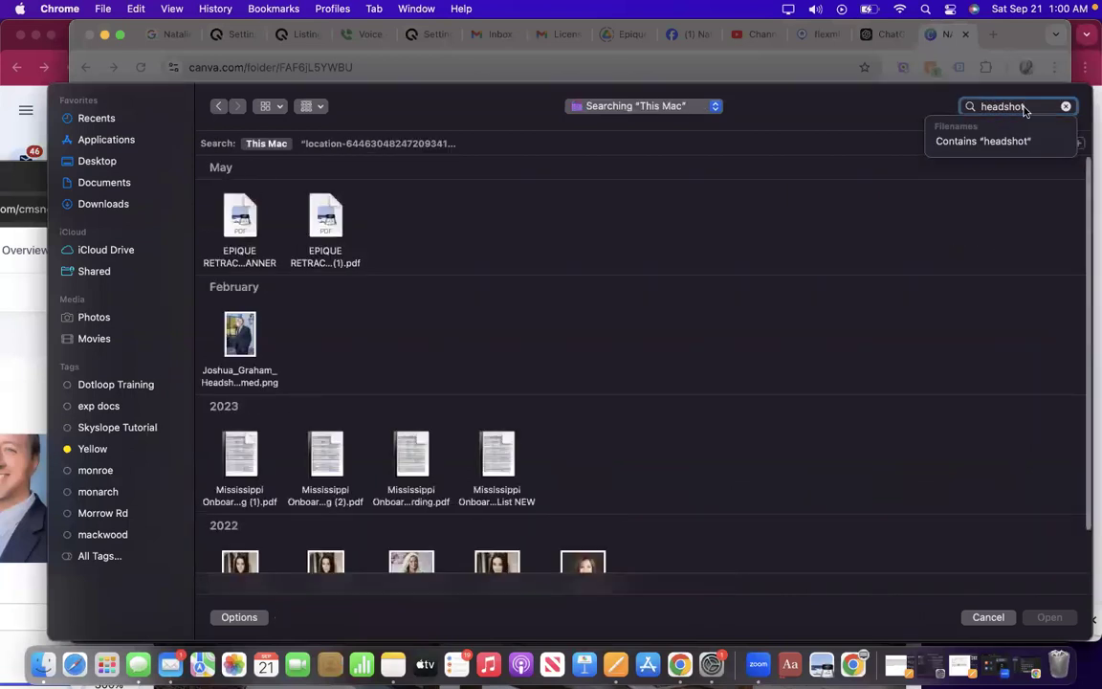
pyautogui.doubleClick(242, 335)
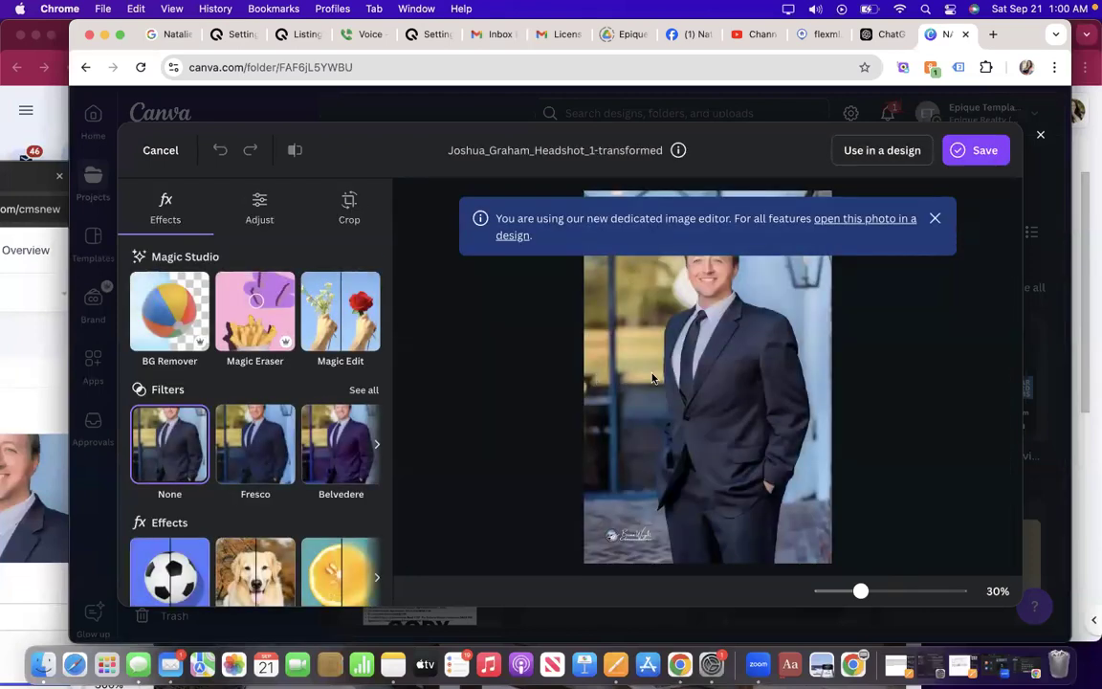
# Place the headshot in a new design, remove its background with BG Remover, and resize it.
pyautogui.click(937, 218)
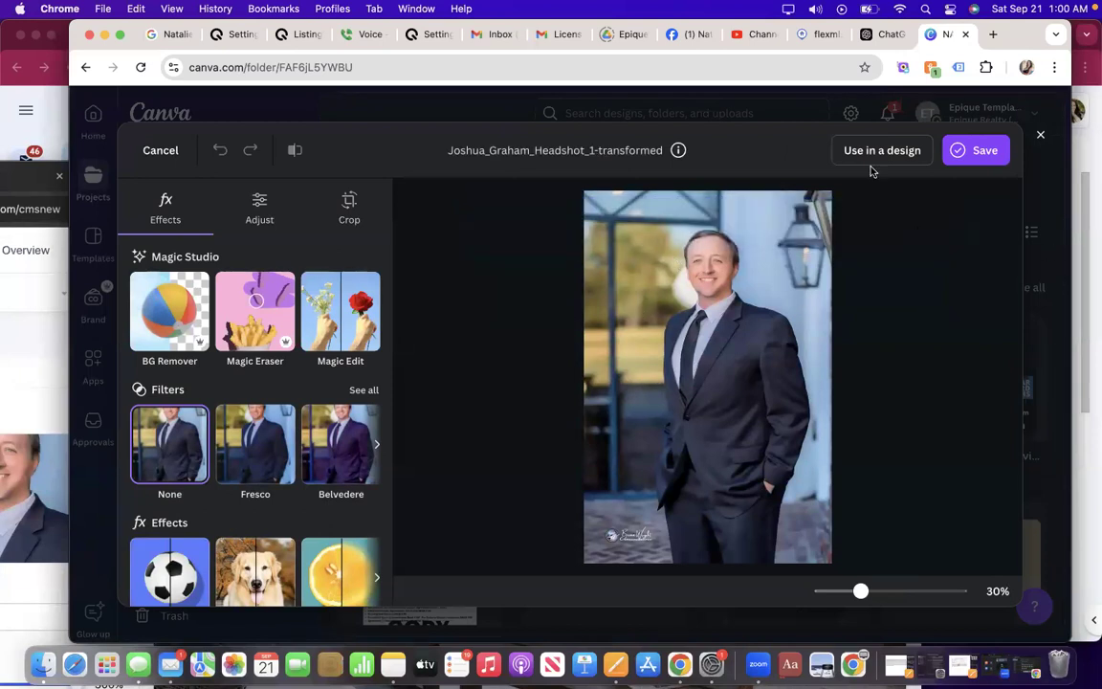
pyautogui.click(900, 152)
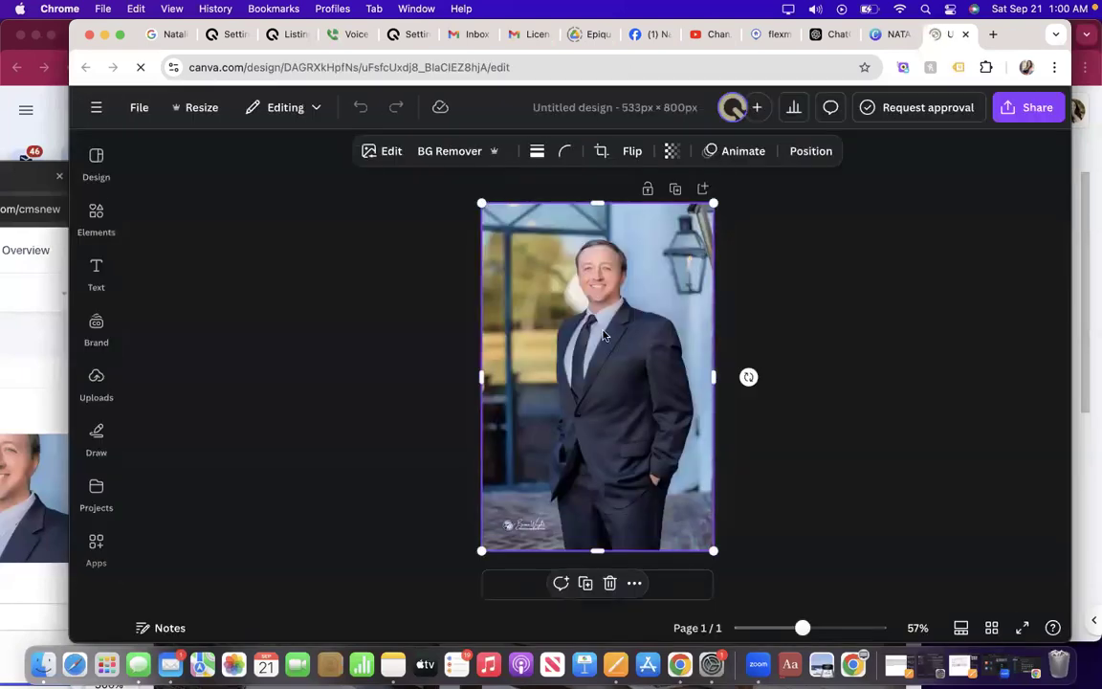
pyautogui.click(391, 151)
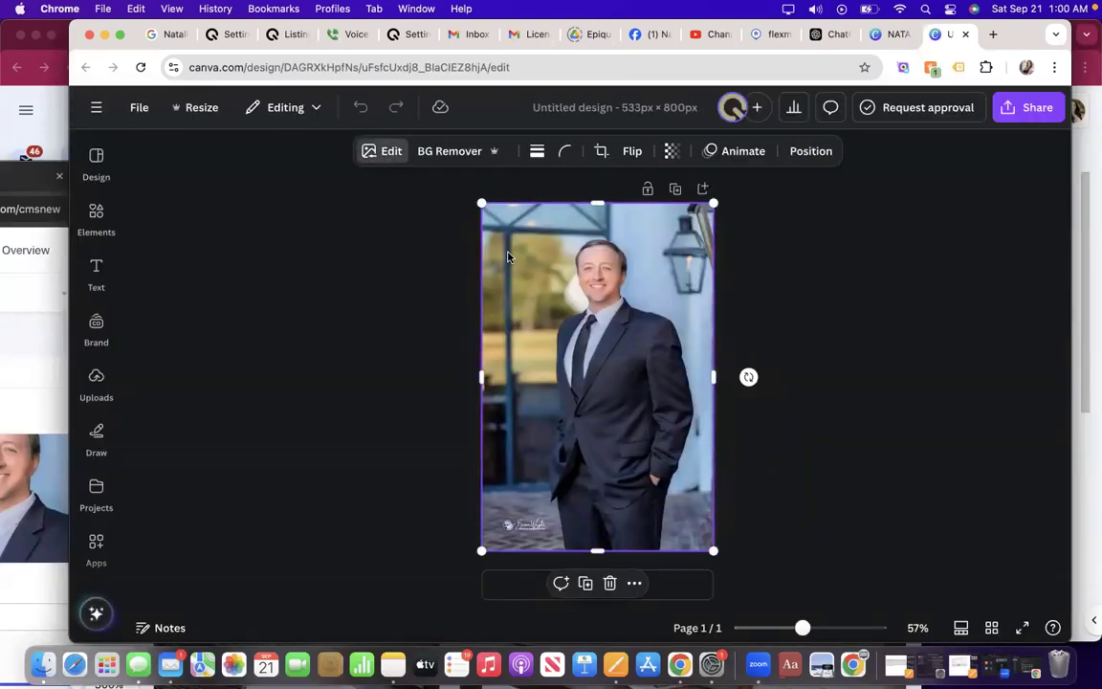
pyautogui.click(178, 287)
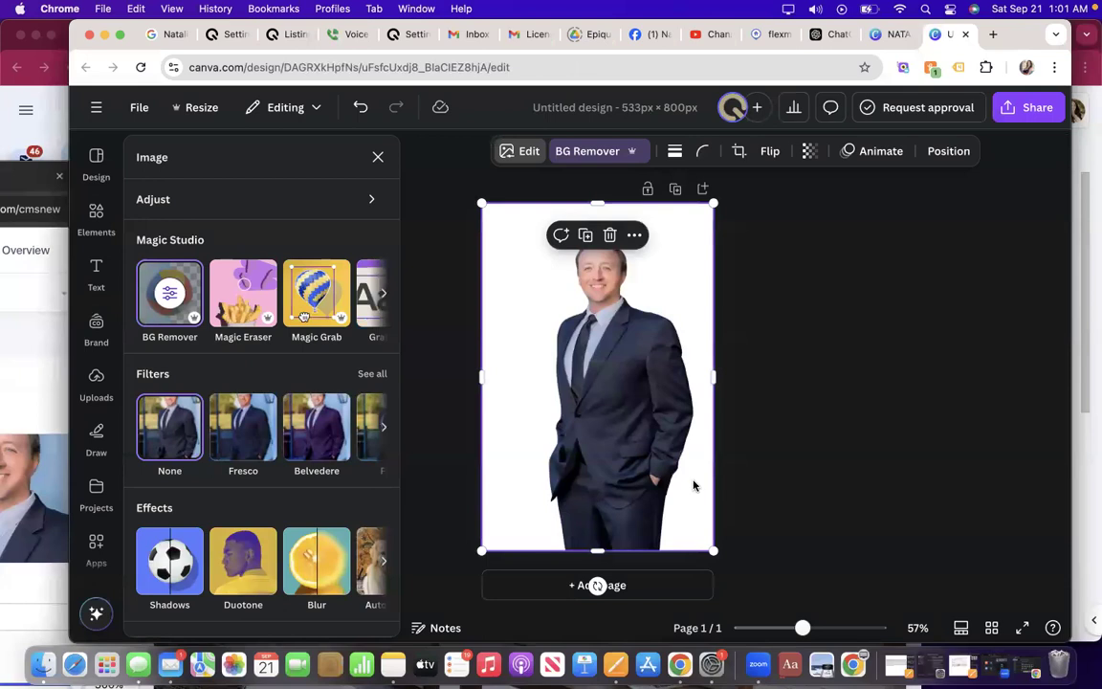
pyautogui.moveTo(712, 542)
pyautogui.mouseDown()
pyautogui.moveTo(723, 438)
pyautogui.moveTo(710, 558)
pyautogui.mouseUp()
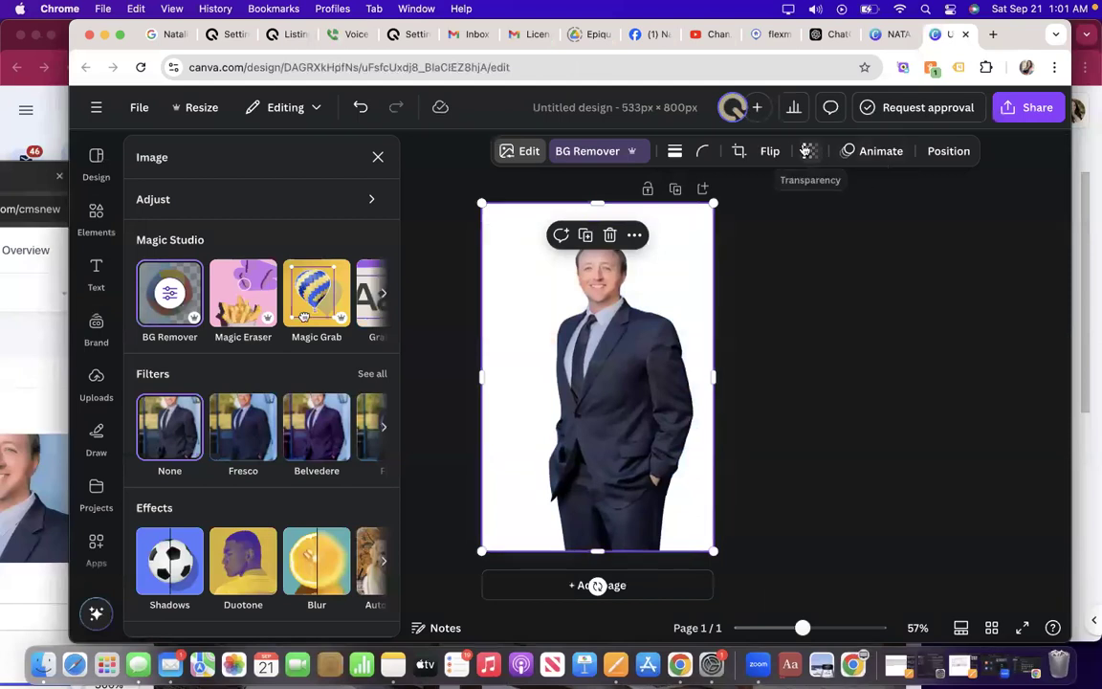
# Download the design as a transparent-background PNG and show it in Finder.
pyautogui.click(1026, 108)
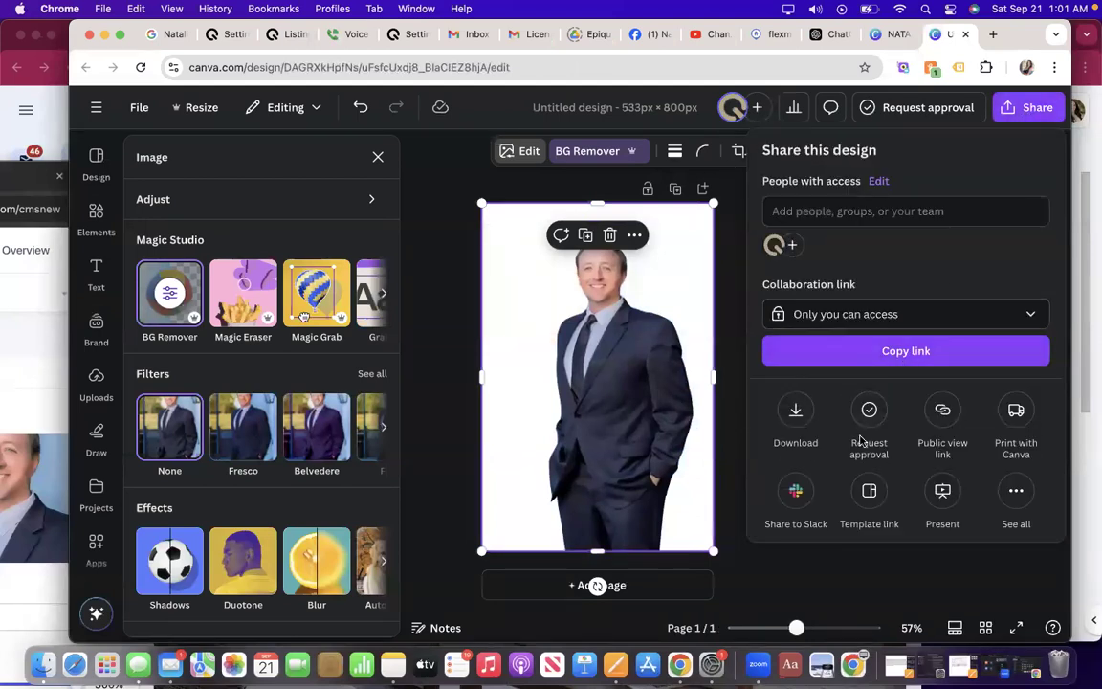
pyautogui.click(793, 409)
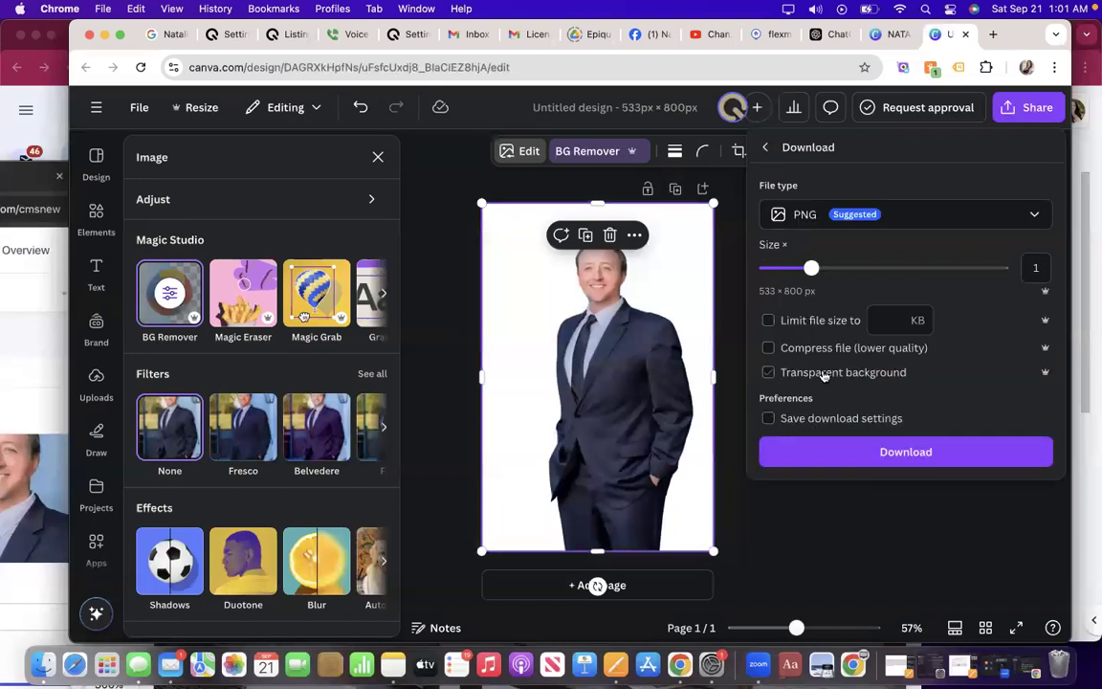
pyautogui.click(806, 456)
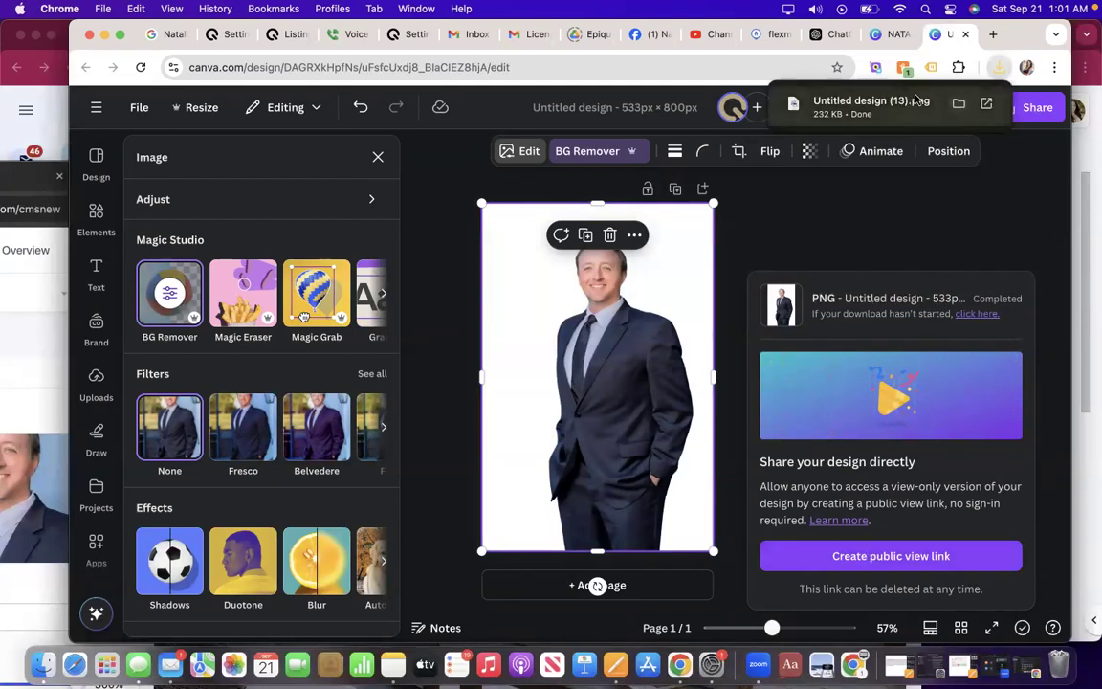
pyautogui.click(955, 107)
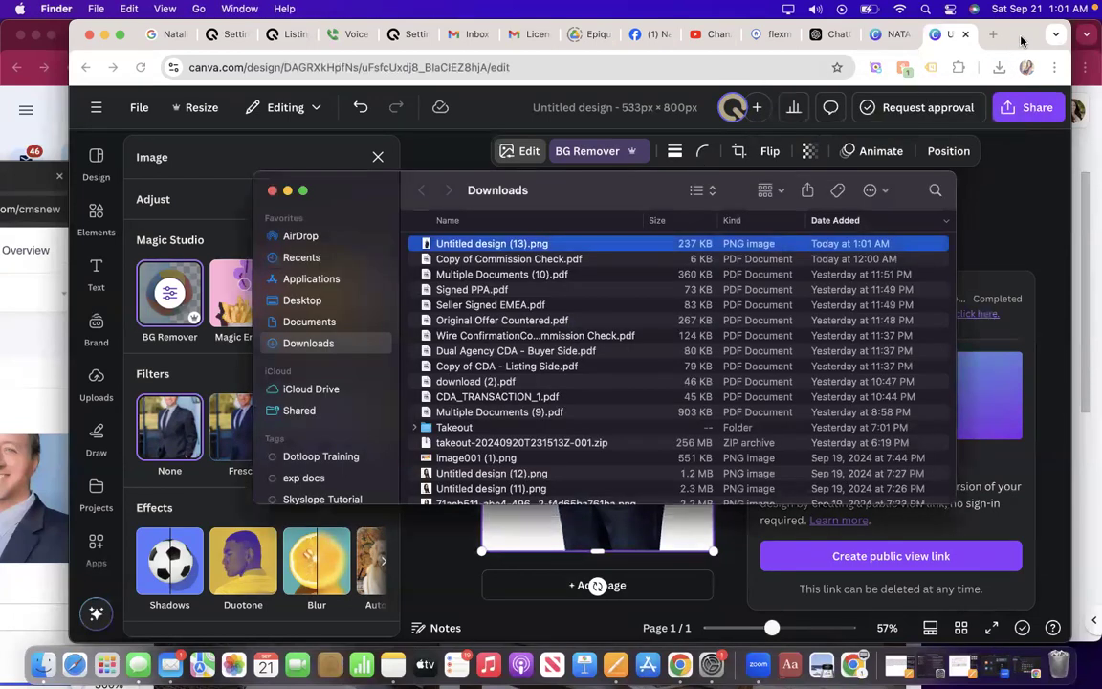
# Move the Canva and Downloads windows aside and bring the CMS page editor to the front.
pyautogui.moveTo(1021, 38); pyautogui.dragTo(674, 132)
pyautogui.moveTo(917, 53); pyautogui.dragTo(470, 264)
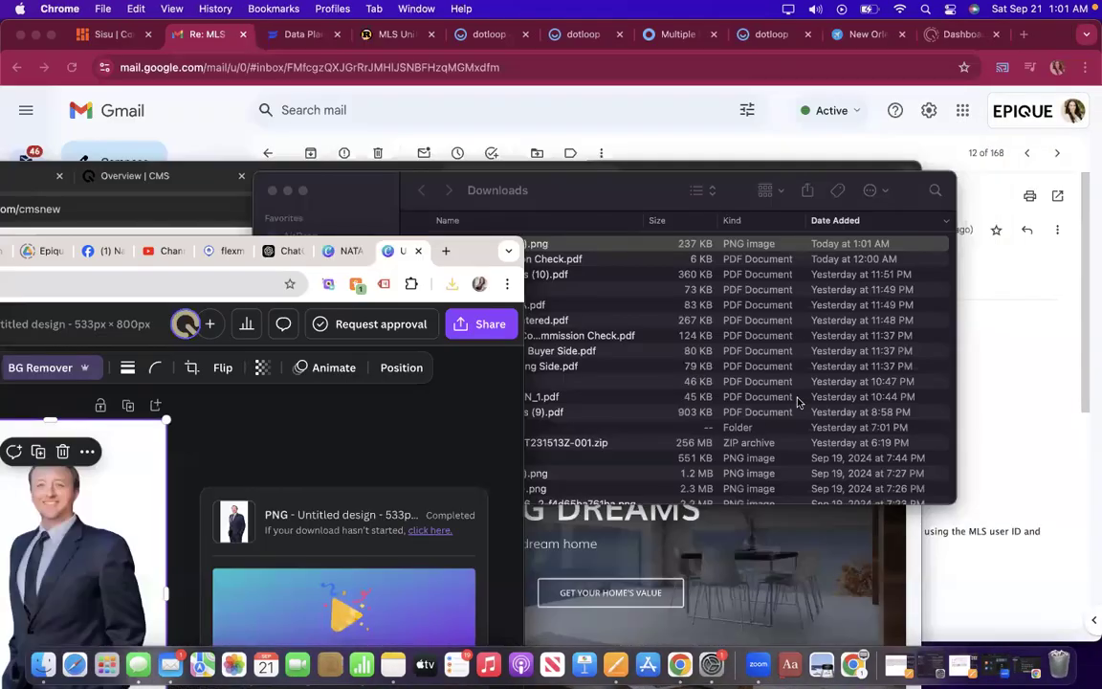
pyautogui.moveTo(620, 187); pyautogui.dragTo(875, 189)
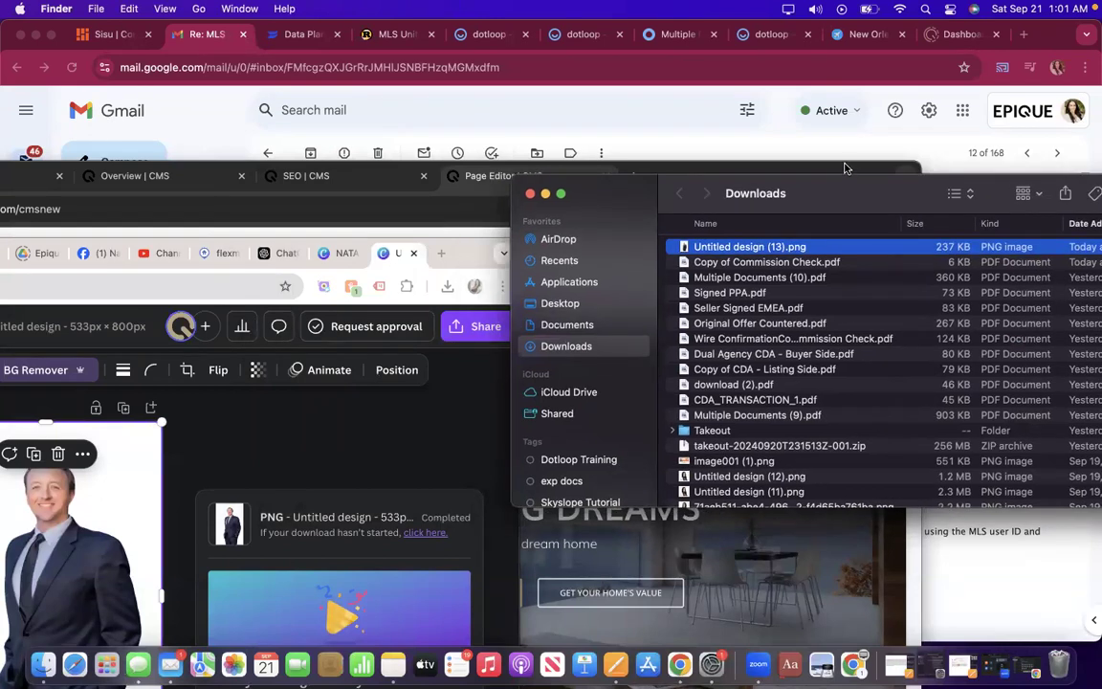
pyautogui.click(845, 168)
pyautogui.moveTo(765, 179); pyautogui.dragTo(839, 103)
pyautogui.moveTo(946, 35); pyautogui.dragTo(899, 31)
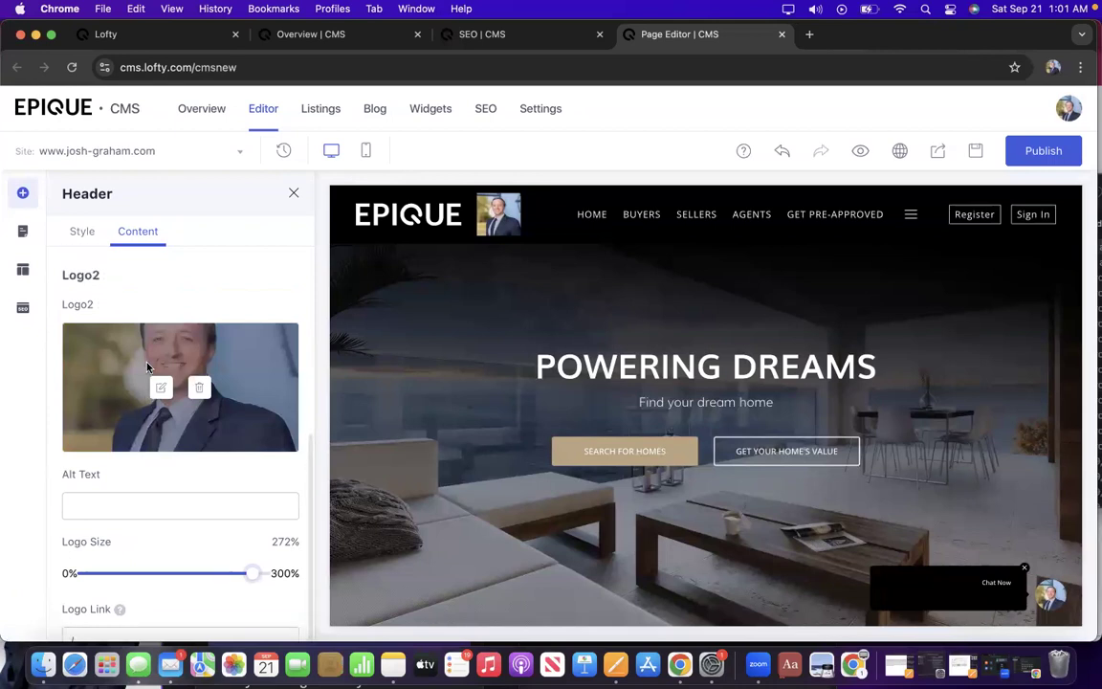
# Replace the Logo2 image with the transparent headshot 'Untitled design (13).png'.
pyautogui.scroll(2, 160, 441)
pyautogui.click(160, 445)
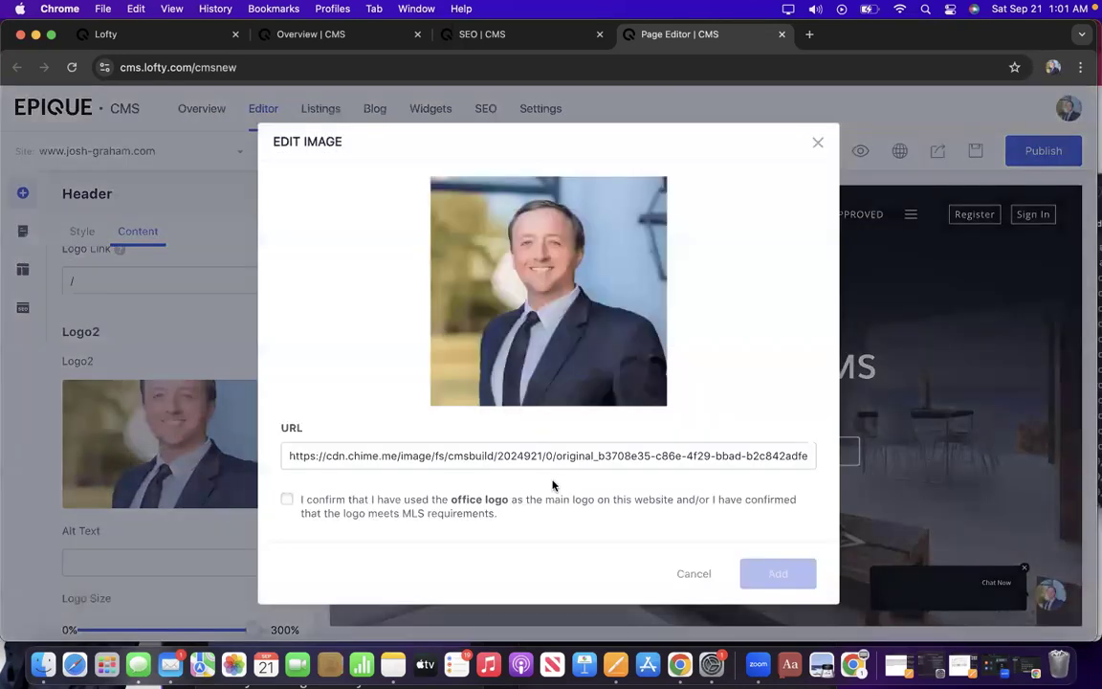
pyautogui.moveTo(506, 337)
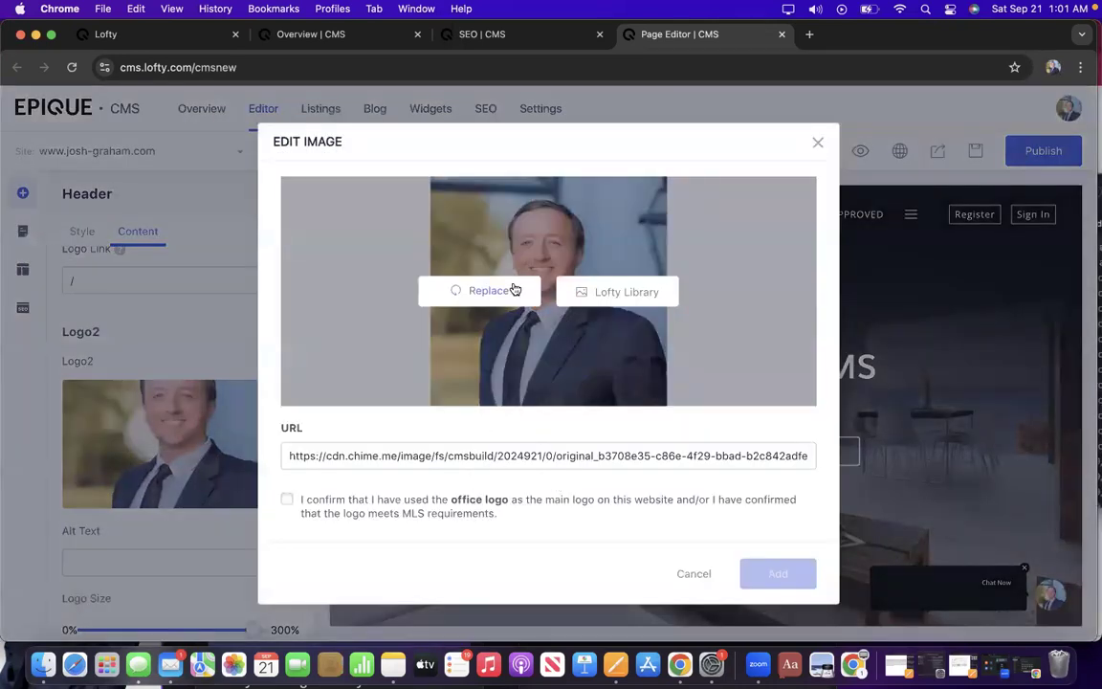
pyautogui.click(514, 290)
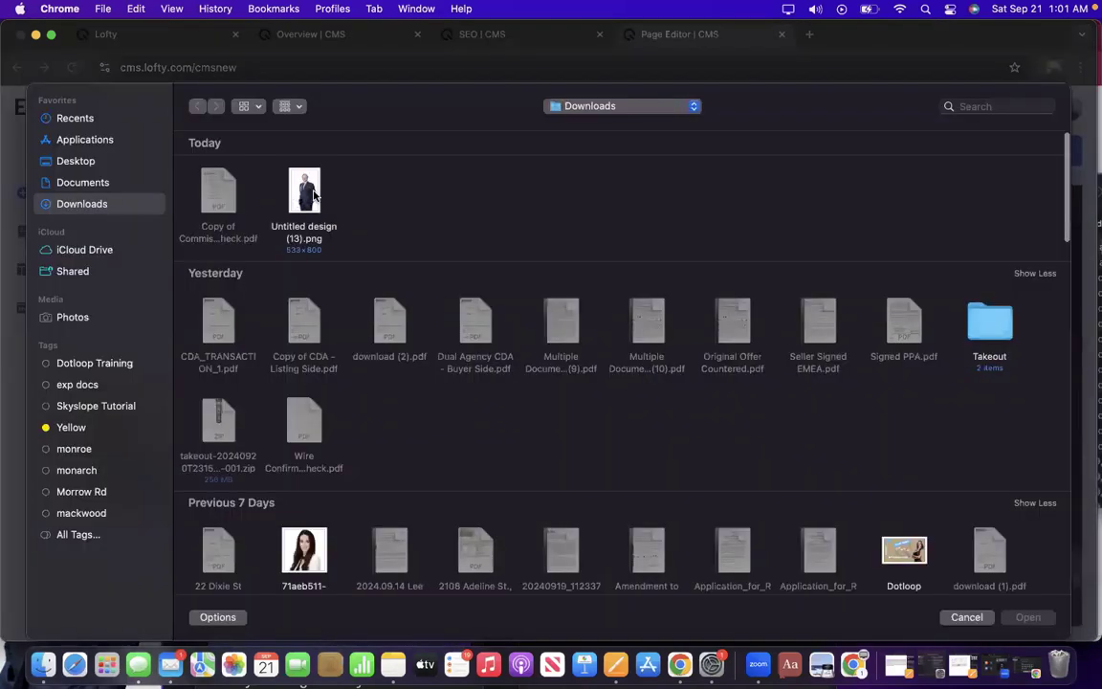
pyautogui.click(312, 195)
pyautogui.doubleClick(312, 194)
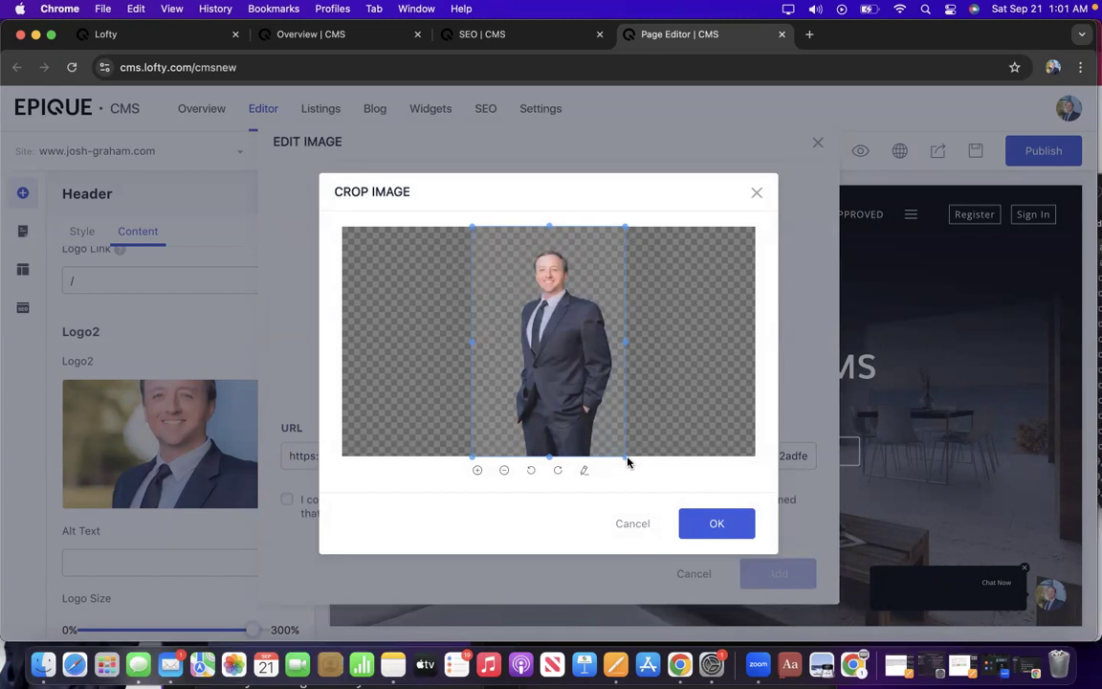
# Crop the transparent headshot to head and shoulders, confirm MLS compliance, and add it as Logo2.
pyautogui.moveTo(627, 456); pyautogui.dragTo(628, 348)
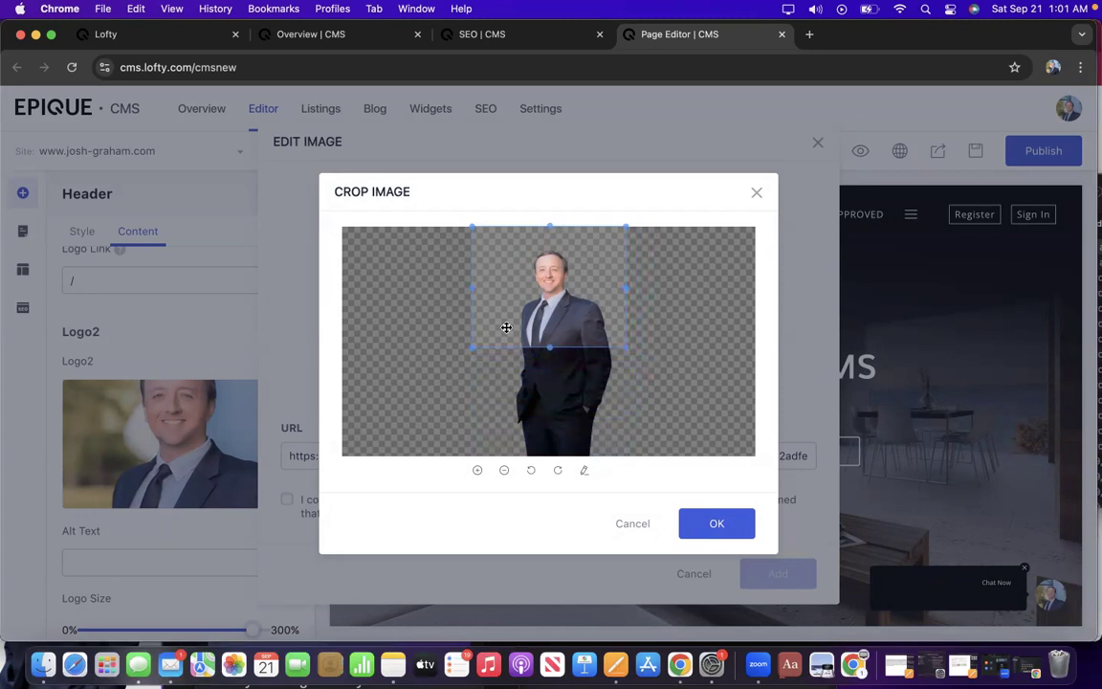
pyautogui.moveTo(472, 348); pyautogui.dragTo(515, 344)
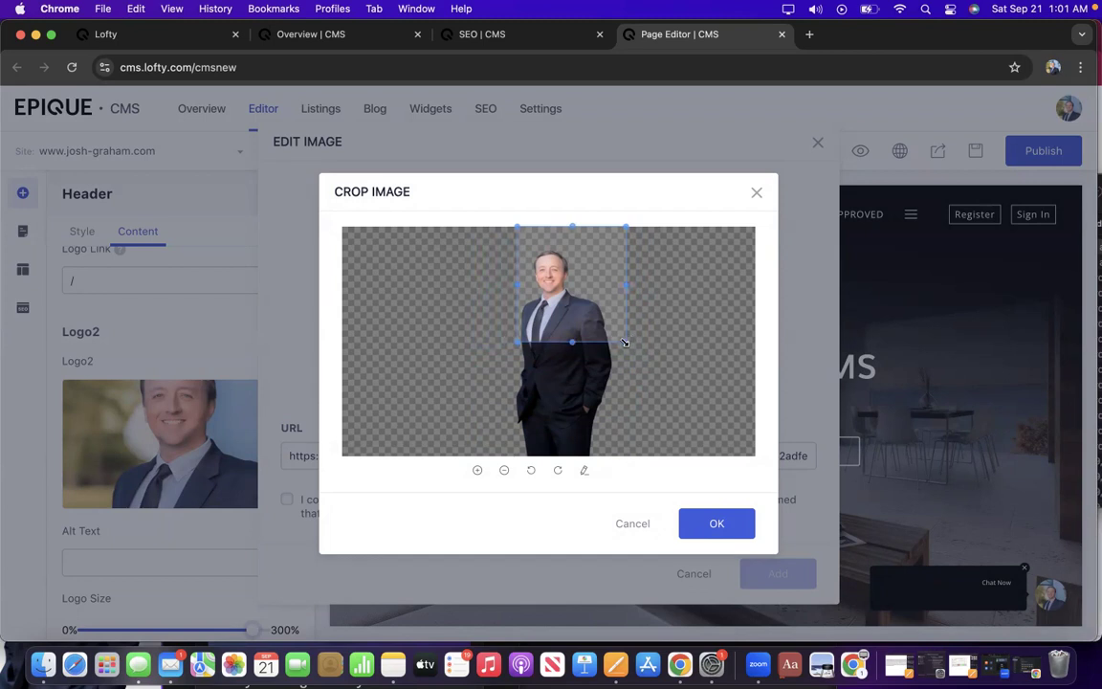
pyautogui.moveTo(625, 343); pyautogui.dragTo(610, 340)
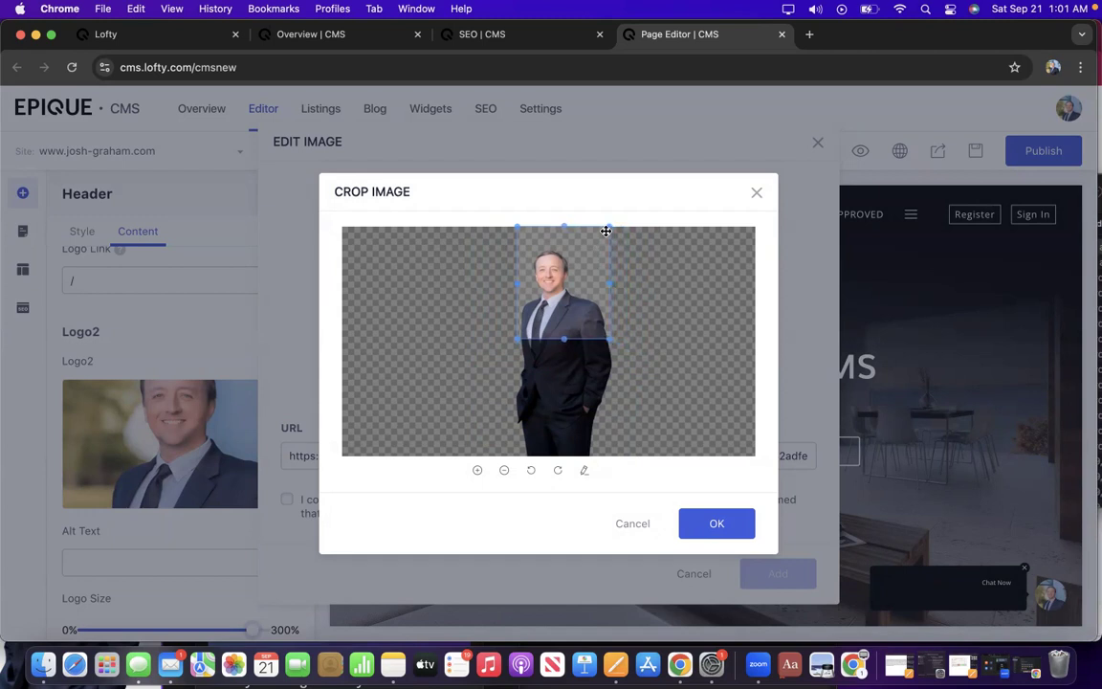
pyautogui.moveTo(609, 224); pyautogui.dragTo(608, 249)
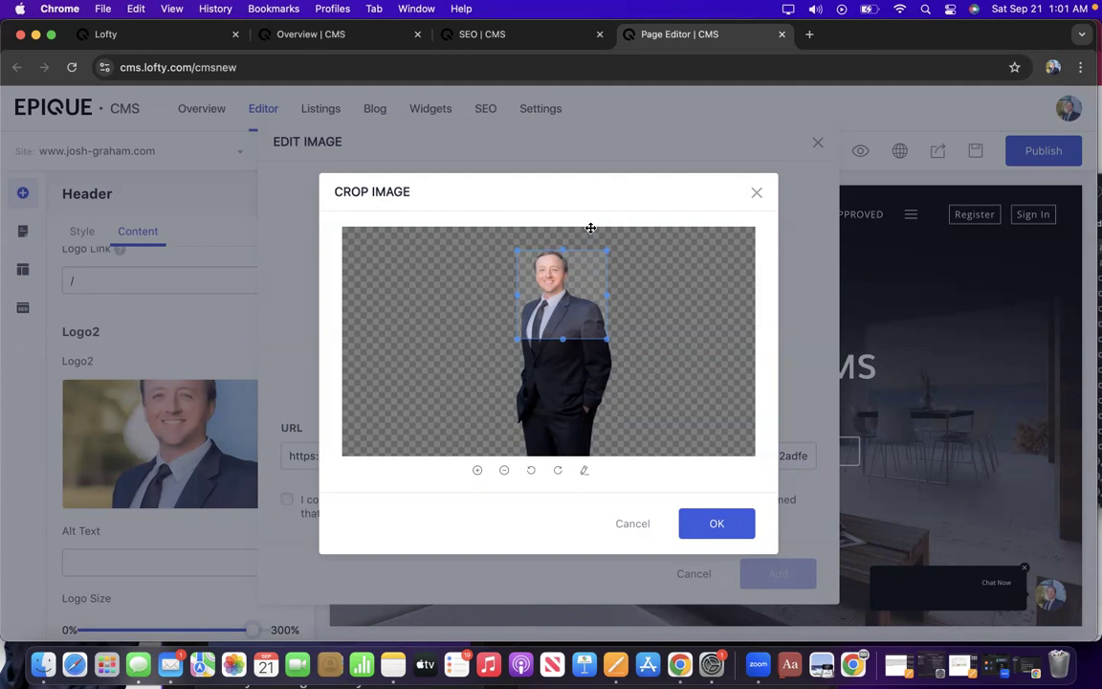
pyautogui.click(717, 532)
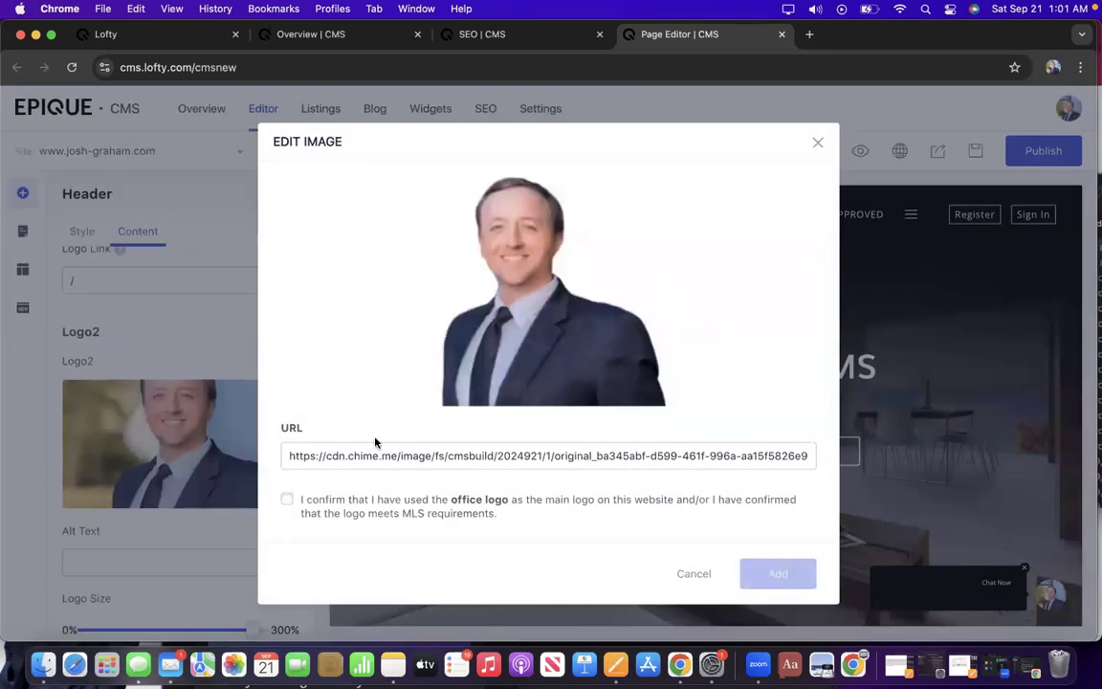
pyautogui.click(286, 499)
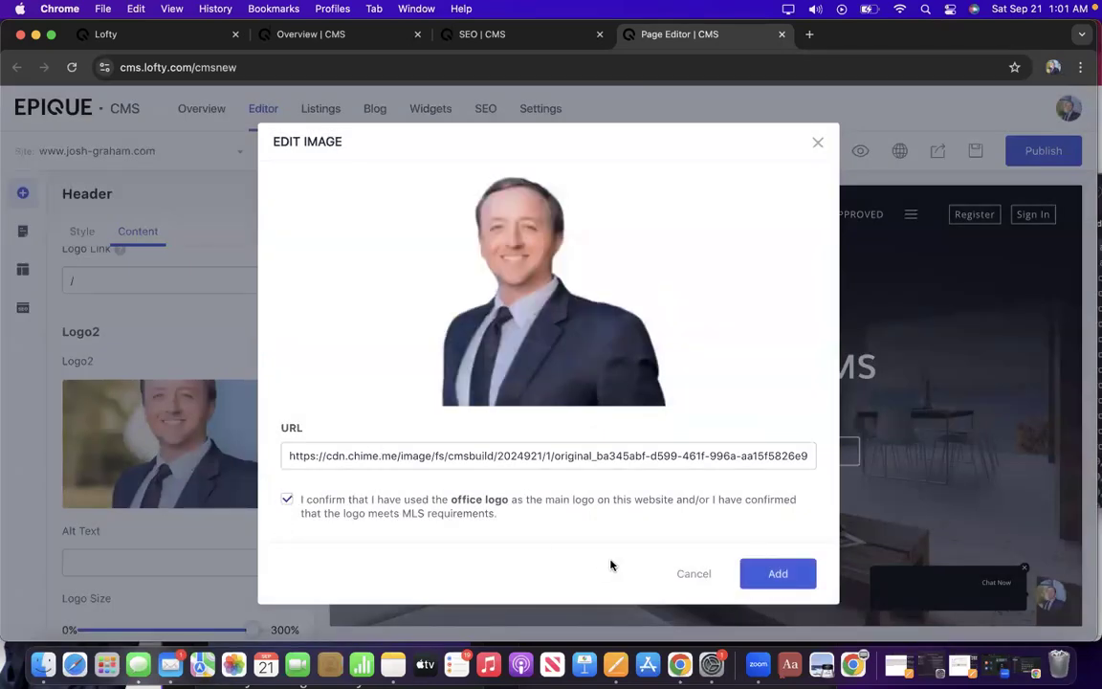
pyautogui.click(770, 574)
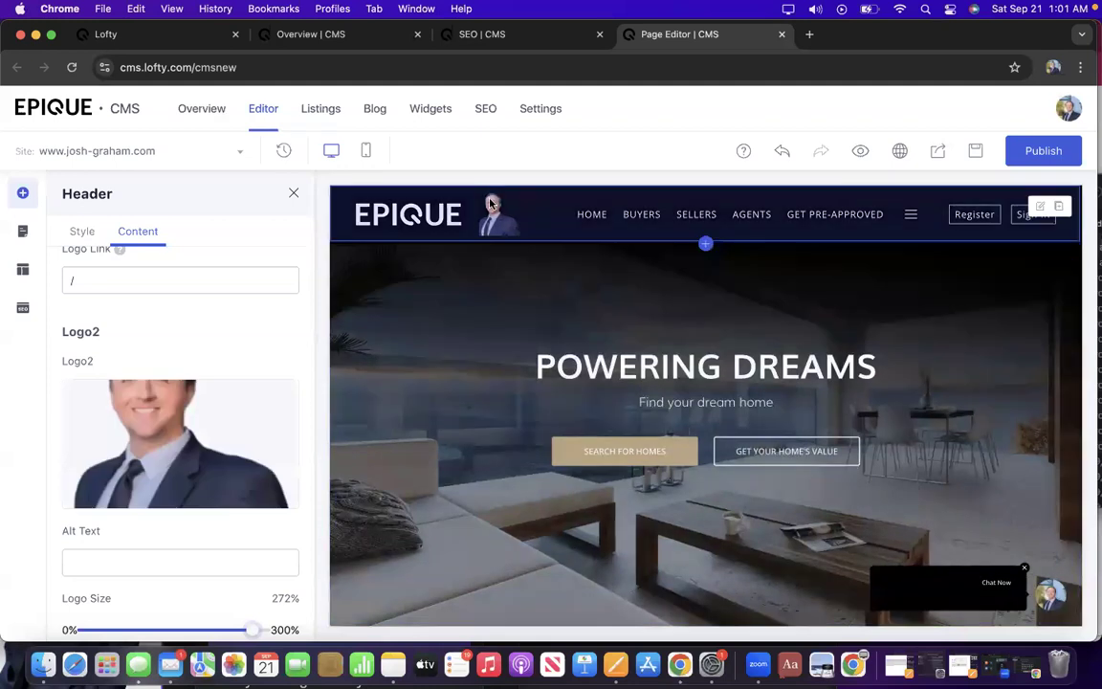
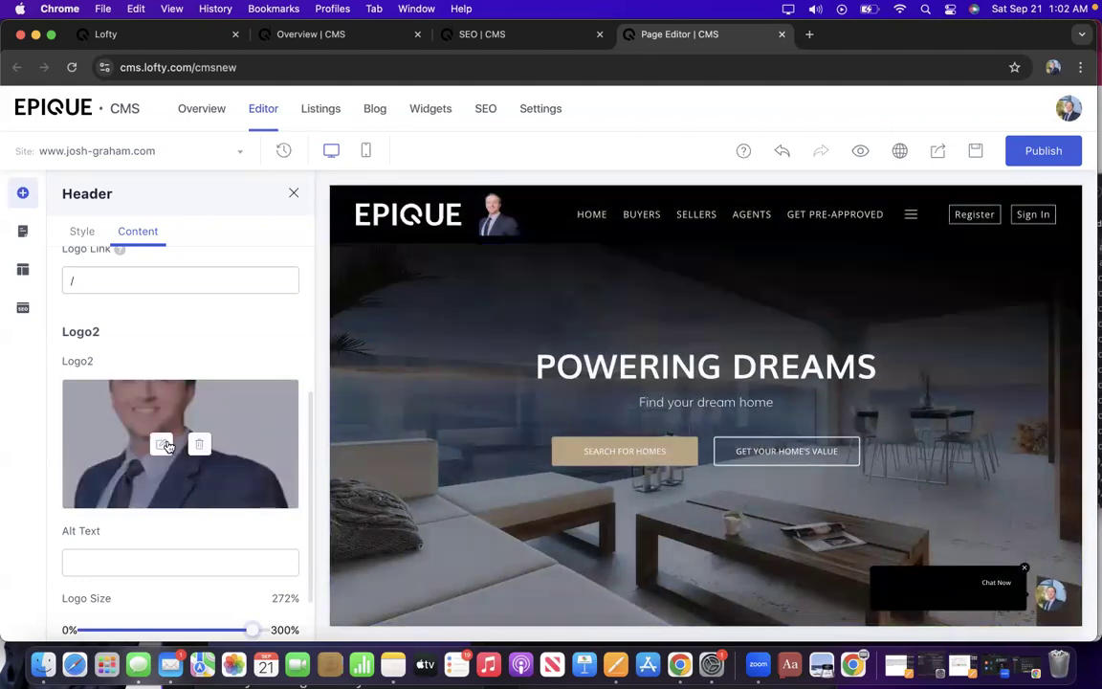
# Open Logo2's image editor and bring forward the 533×800px Canva headshot design from the other profile.
pyautogui.click(160, 446)
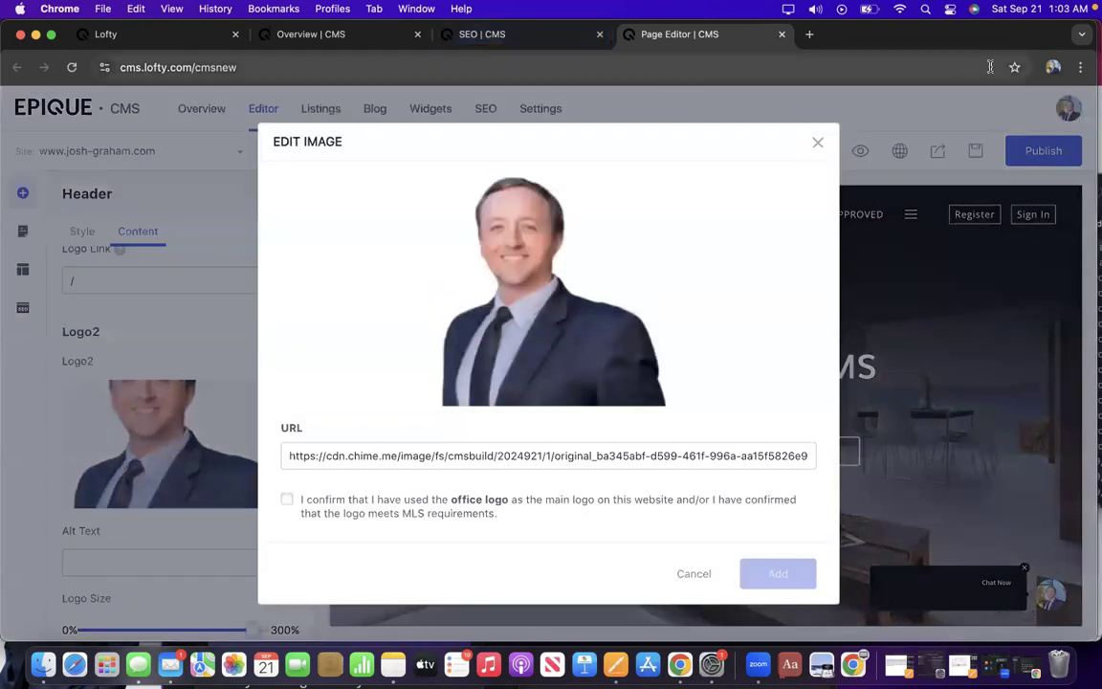
pyautogui.moveTo(1012, 41)
pyautogui.mouseDown()
pyautogui.moveTo(792, 263)
pyautogui.moveTo(991, 30)
pyautogui.moveTo(1015, 39)
pyautogui.mouseUp()
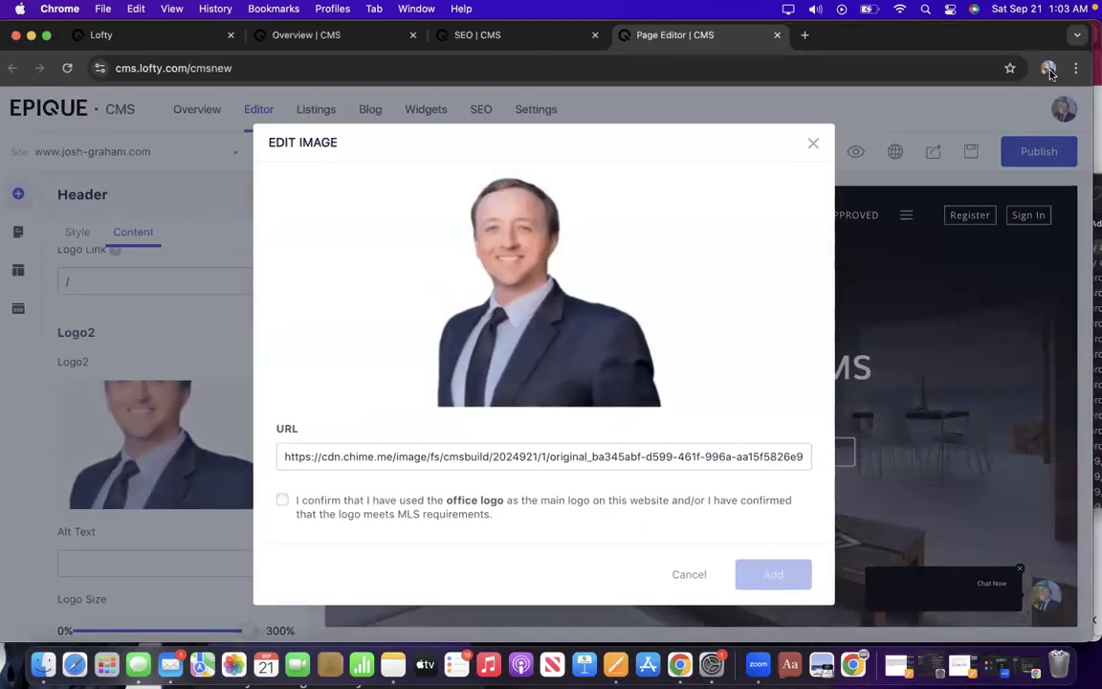
pyautogui.click(1049, 69)
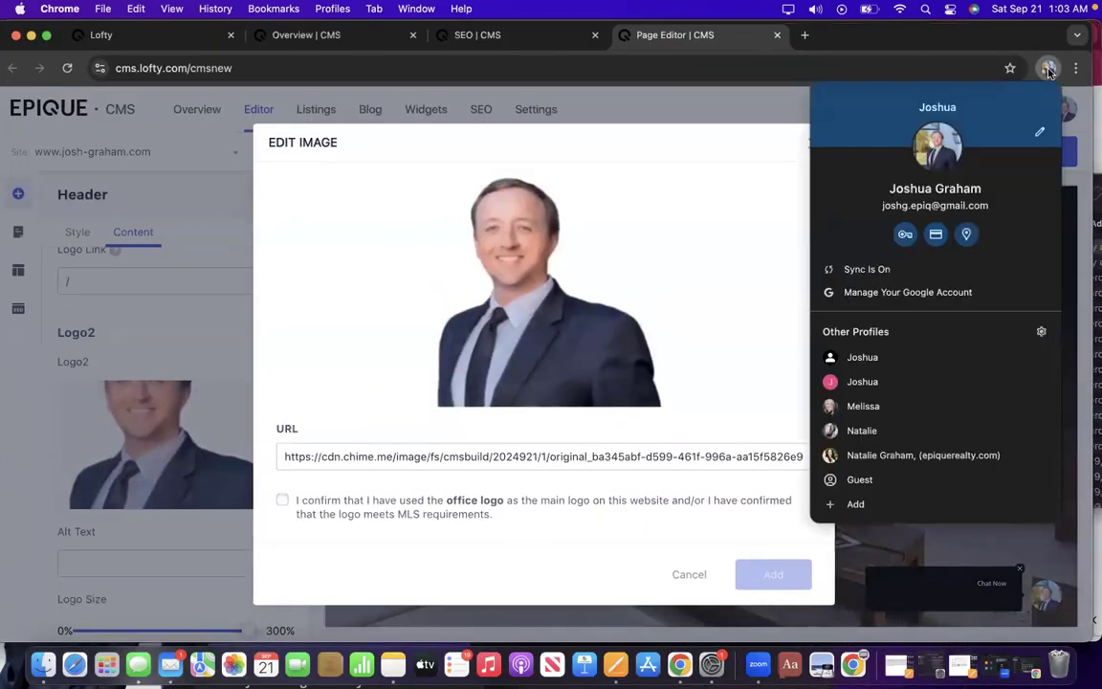
pyautogui.click(867, 430)
pyautogui.moveTo(455, 264); pyautogui.dragTo(826, 53)
# Flip the headshot horizontally and download it as a transparent-background PNG.
pyautogui.click(576, 164)
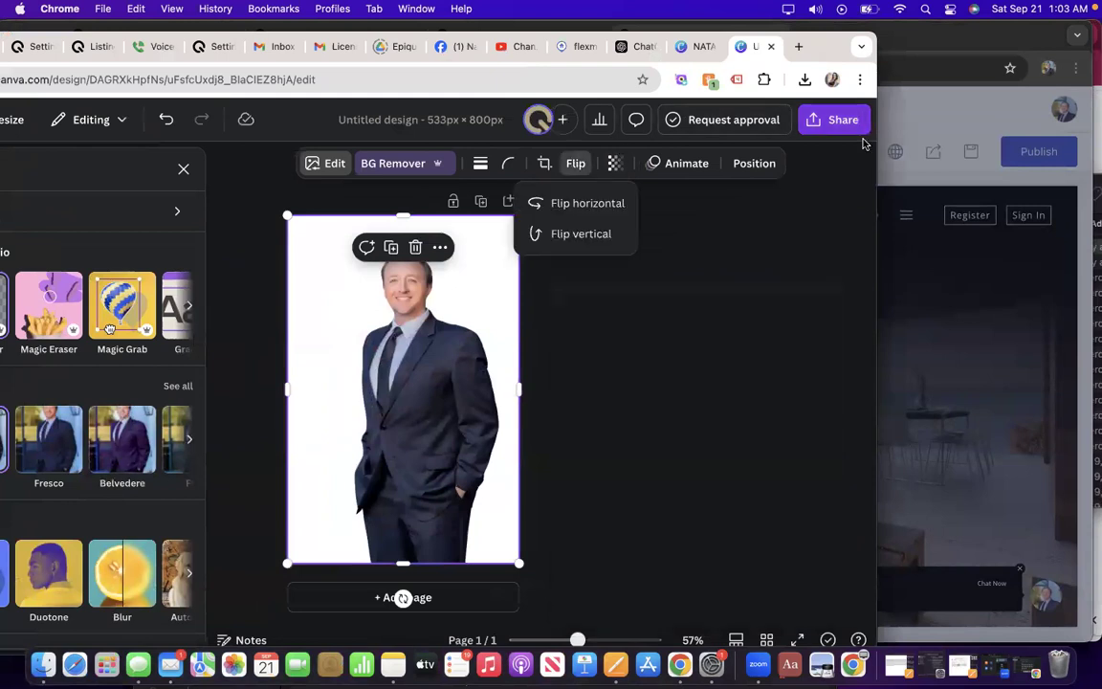
pyautogui.click(567, 204)
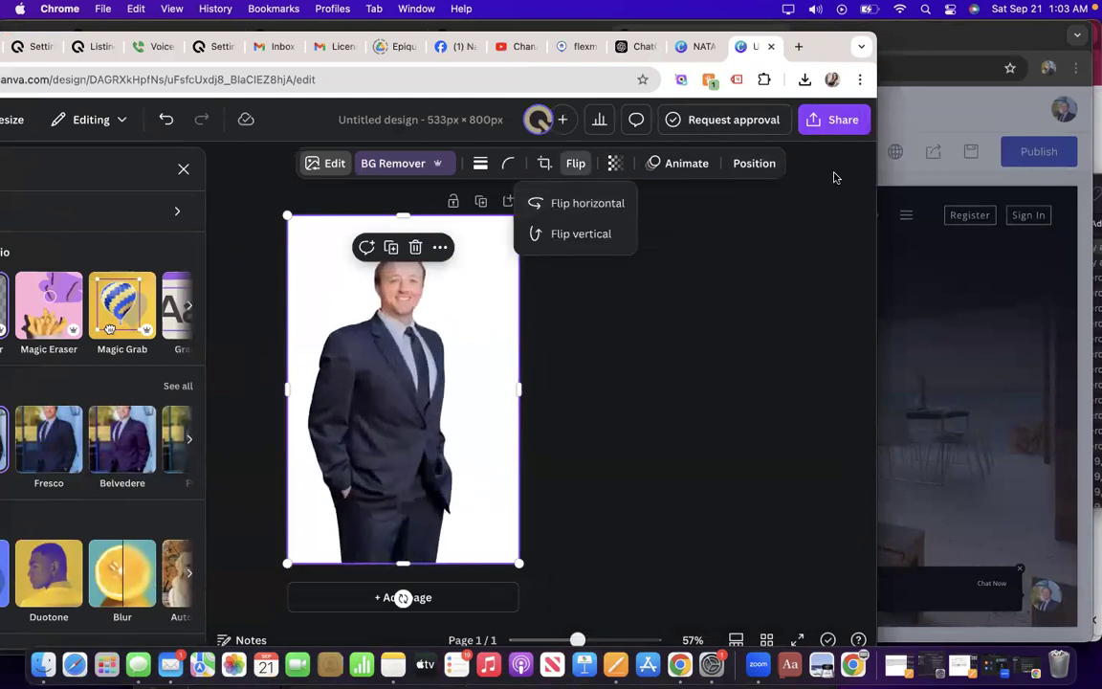
pyautogui.click(840, 119)
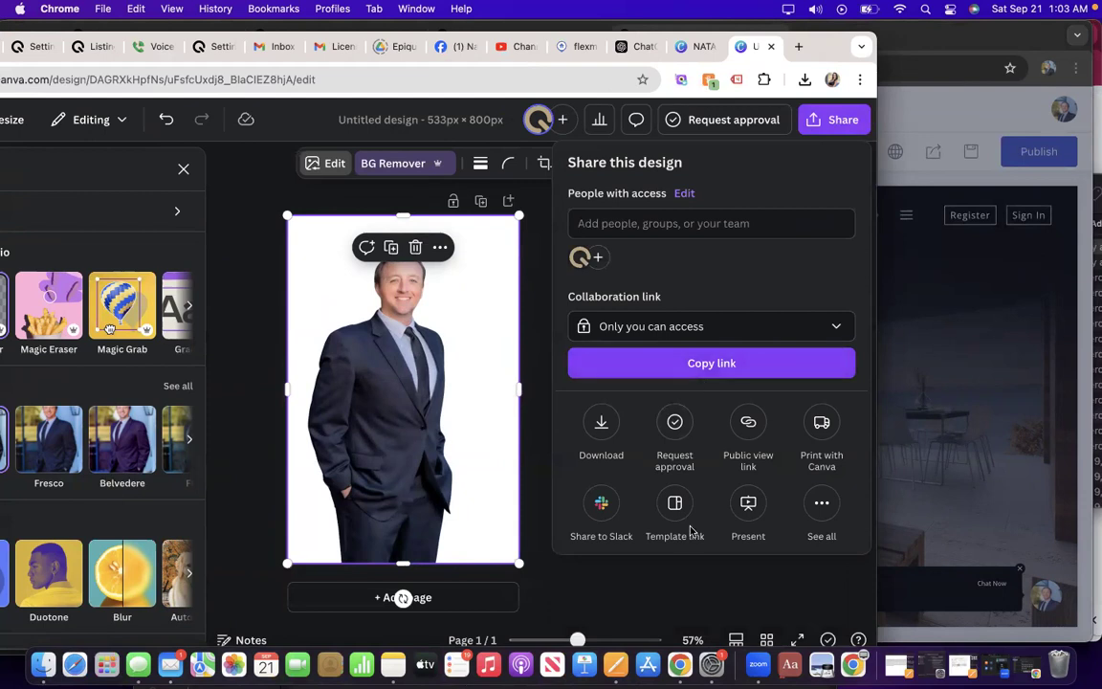
pyautogui.click(601, 422)
pyautogui.click(574, 387)
pyautogui.click(628, 469)
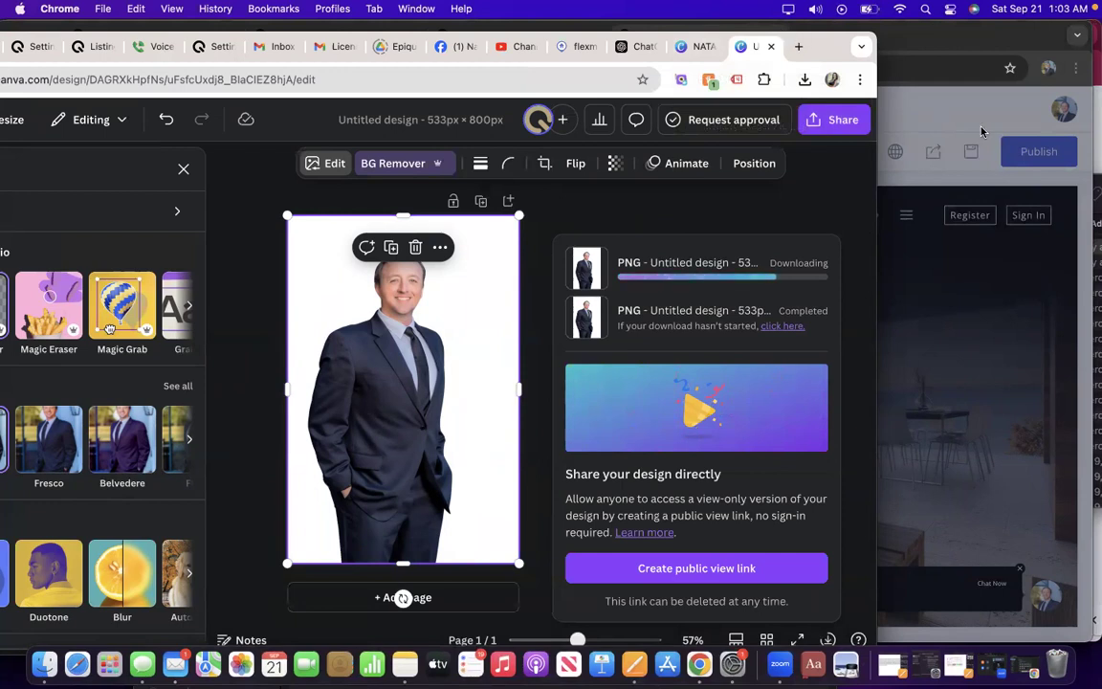
pyautogui.click(980, 44)
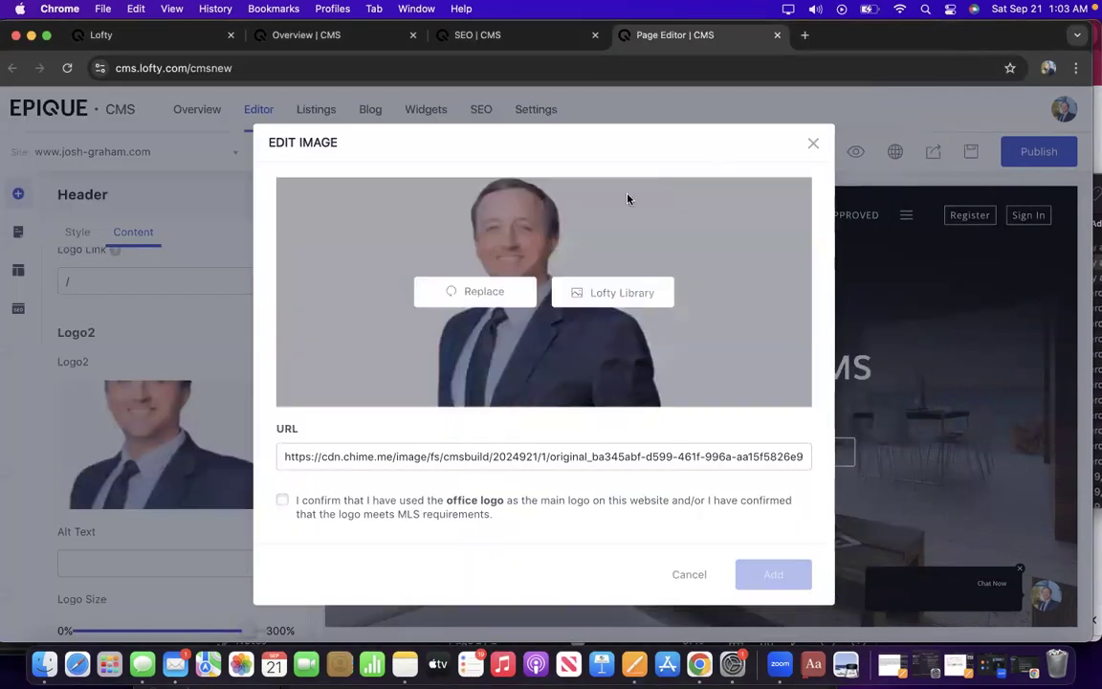
# Replace Logo2's image with the new 'Untitled design (14).png' file.
pyautogui.click(473, 294)
pyautogui.click(385, 203)
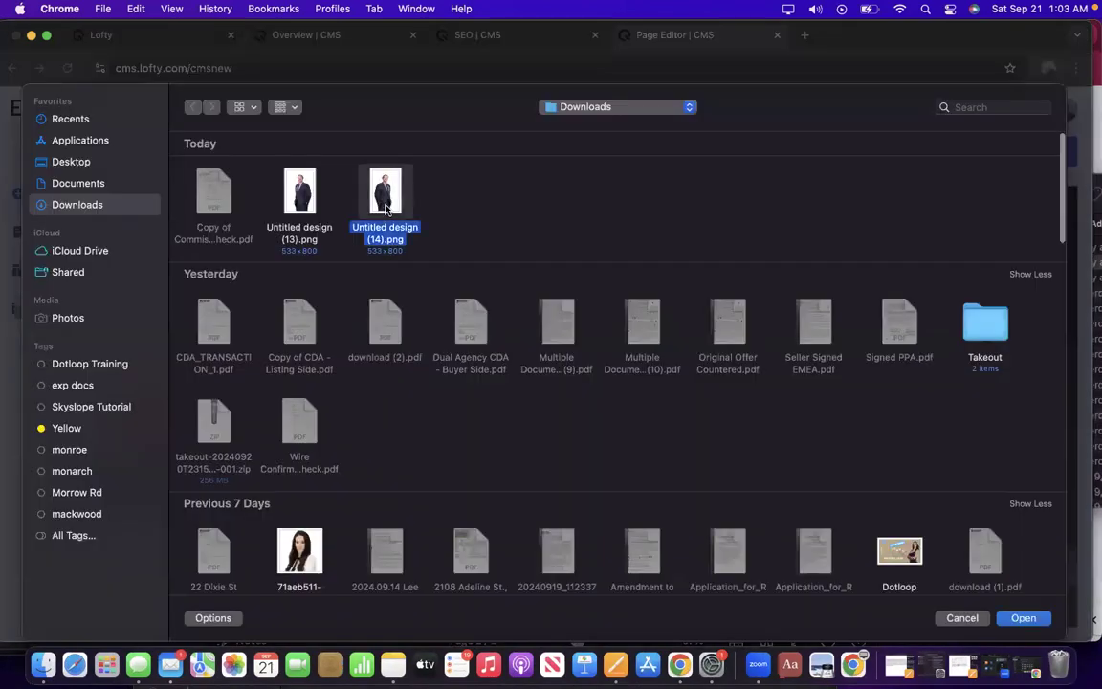
pyautogui.doubleClick(386, 202)
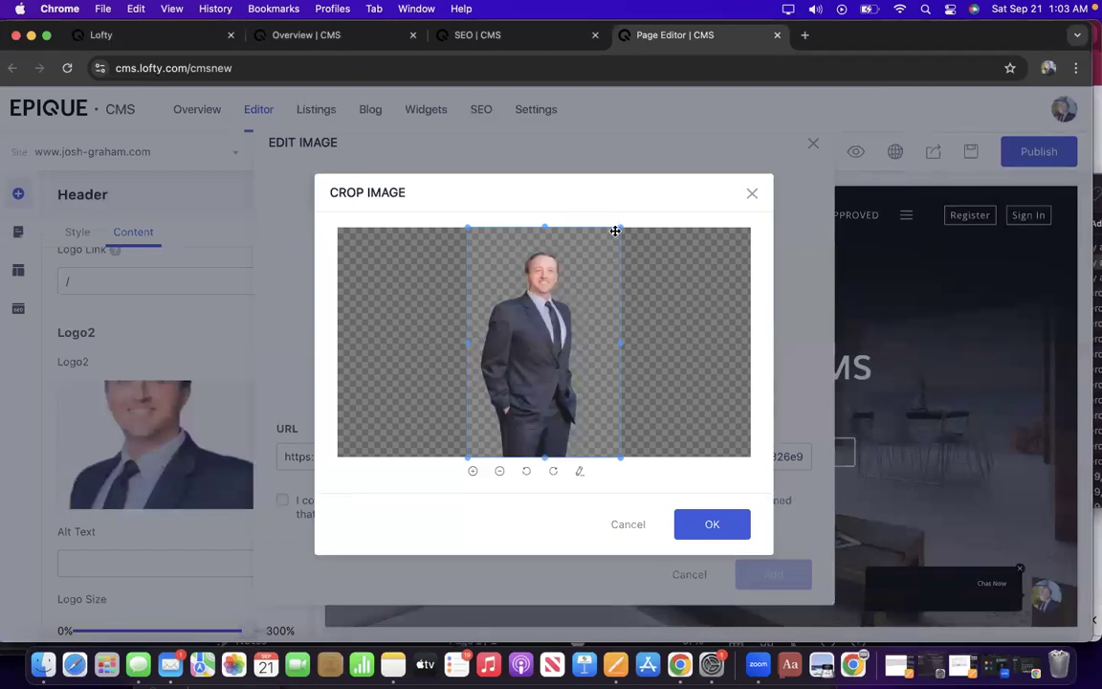
# Crop the photo to head and shoulders, confirm MLS compliance, and add it as Logo2.
pyautogui.moveTo(621, 228); pyautogui.dragTo(605, 252)
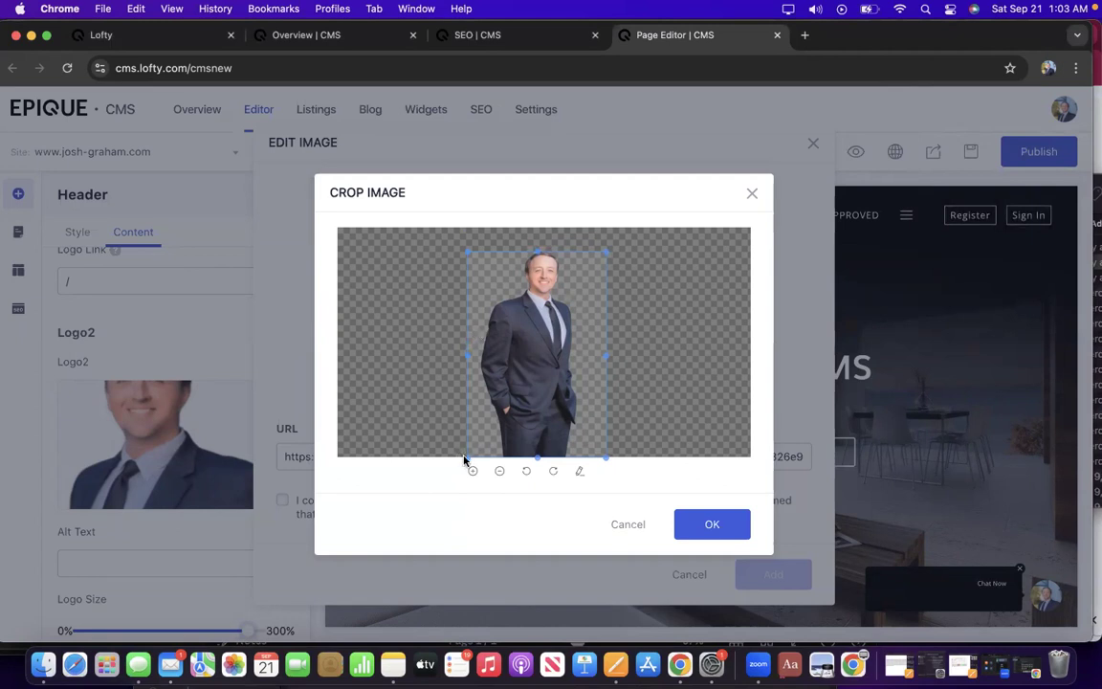
pyautogui.moveTo(467, 456); pyautogui.dragTo(481, 331)
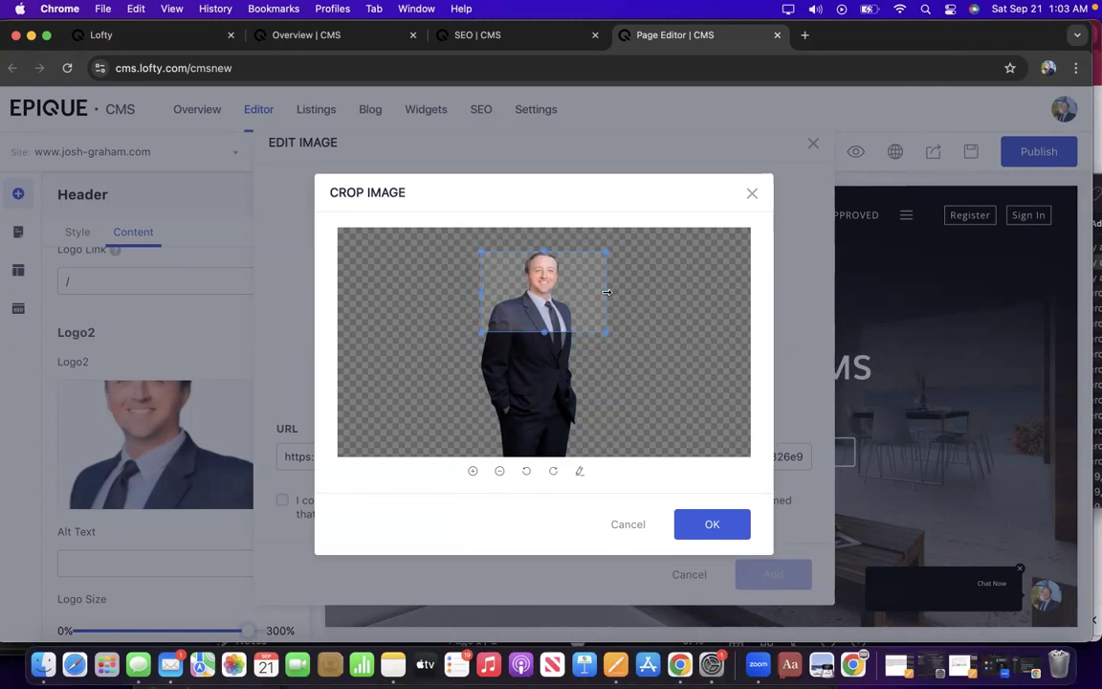
pyautogui.moveTo(606, 292); pyautogui.dragTo(572, 291)
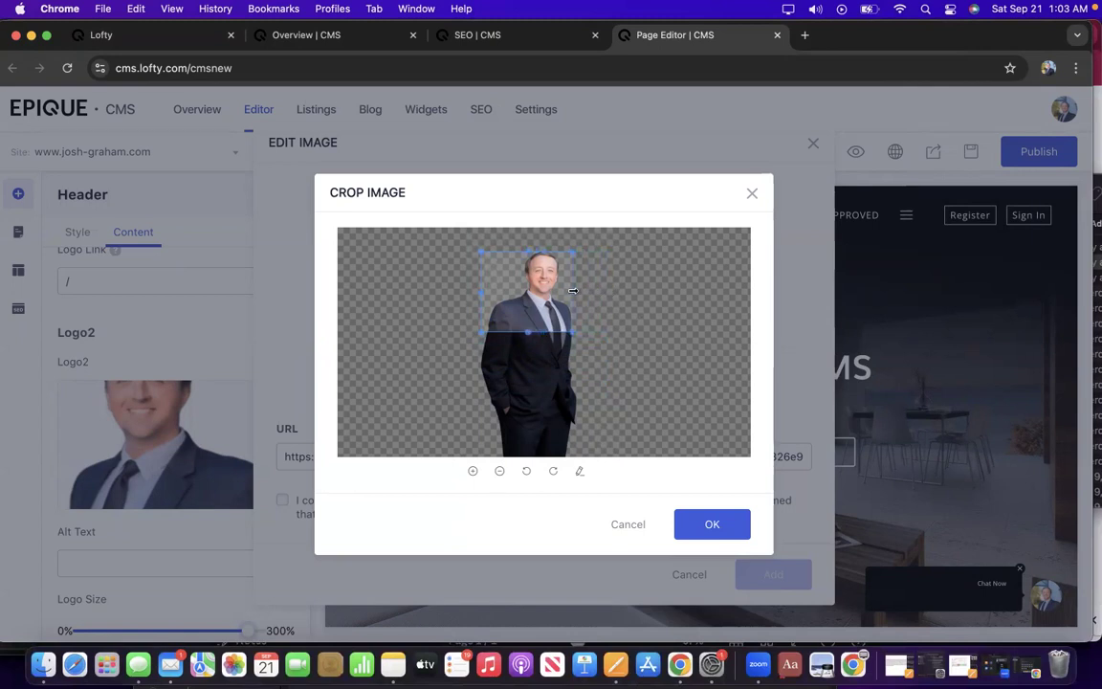
pyautogui.click(710, 525)
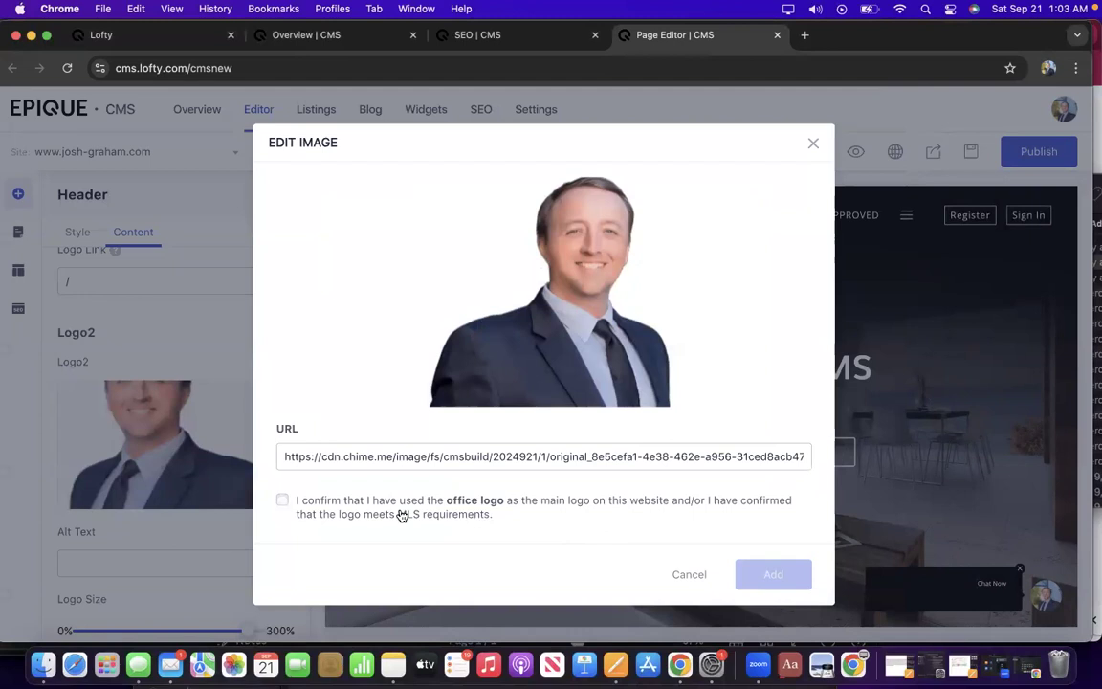
pyautogui.click(284, 501)
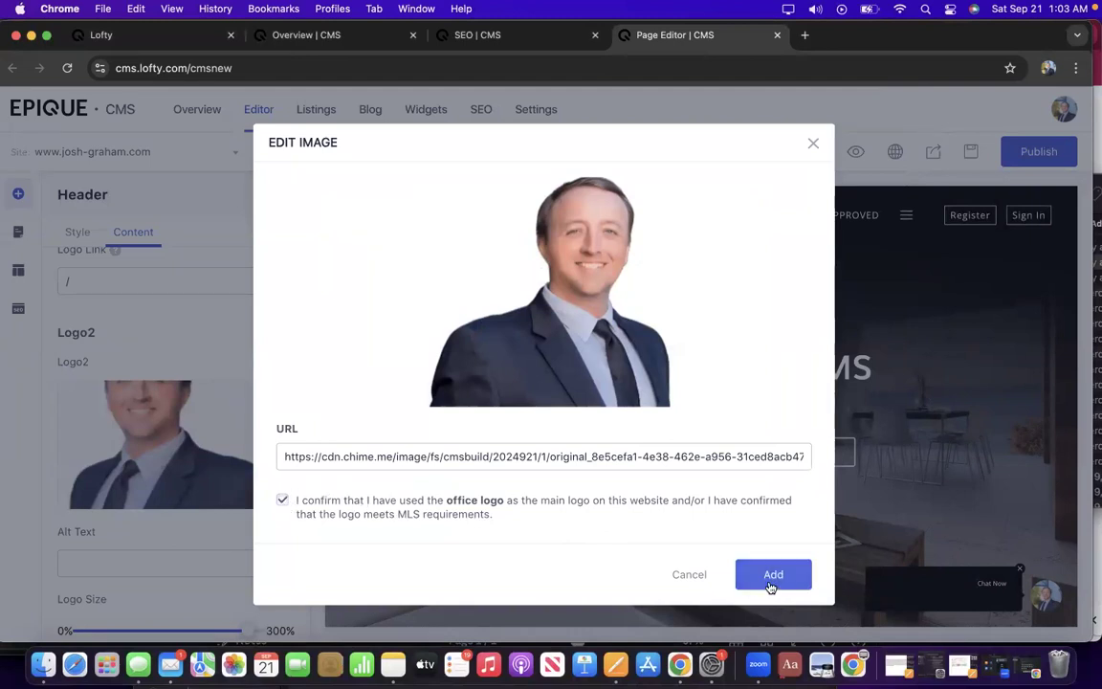
pyautogui.click(772, 577)
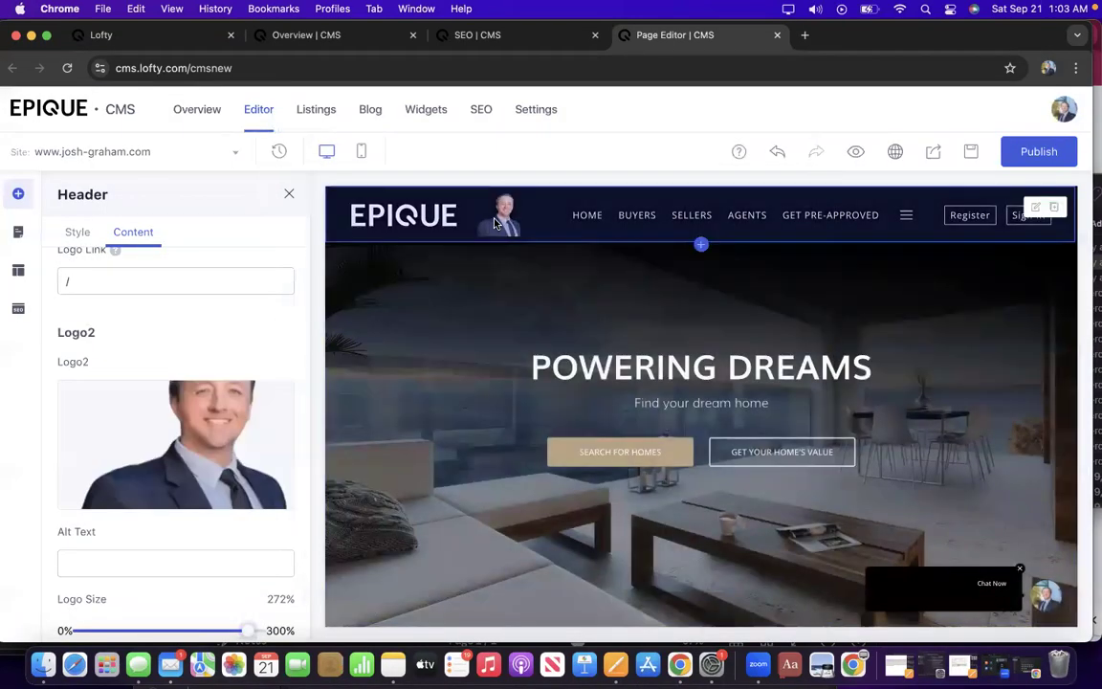
# Set Logo1's link address to '/' and Logo2's link address to 'join/'.
pyautogui.scroll(5, 140, 298)
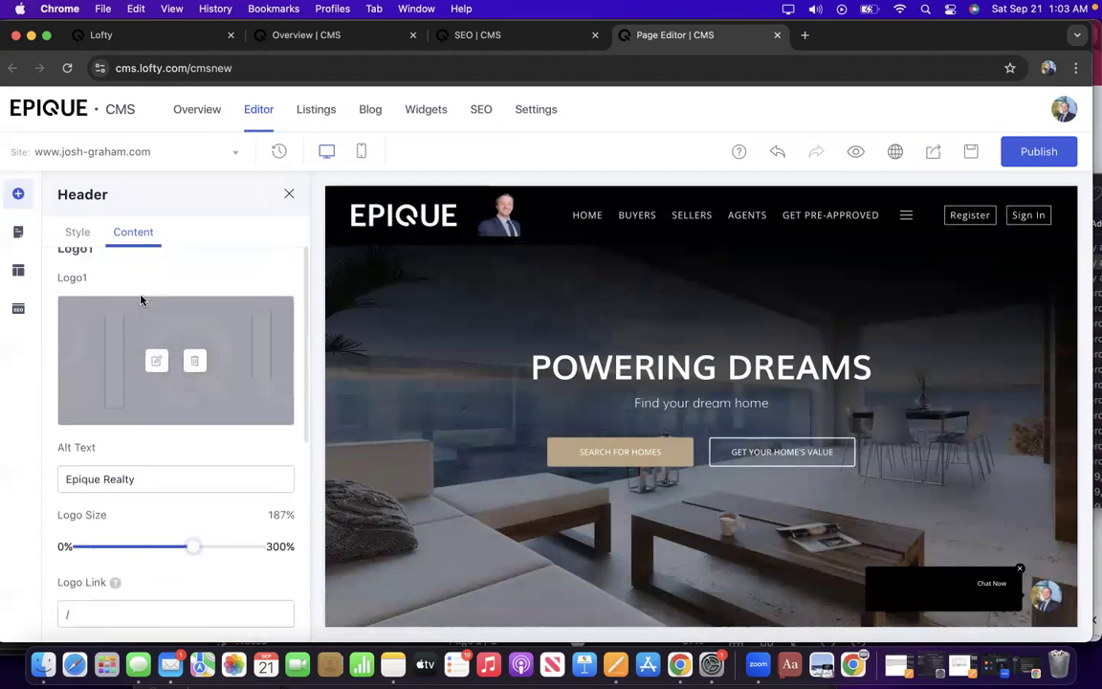
pyautogui.scroll(-3, 144, 298)
pyautogui.scroll(3, 141, 298)
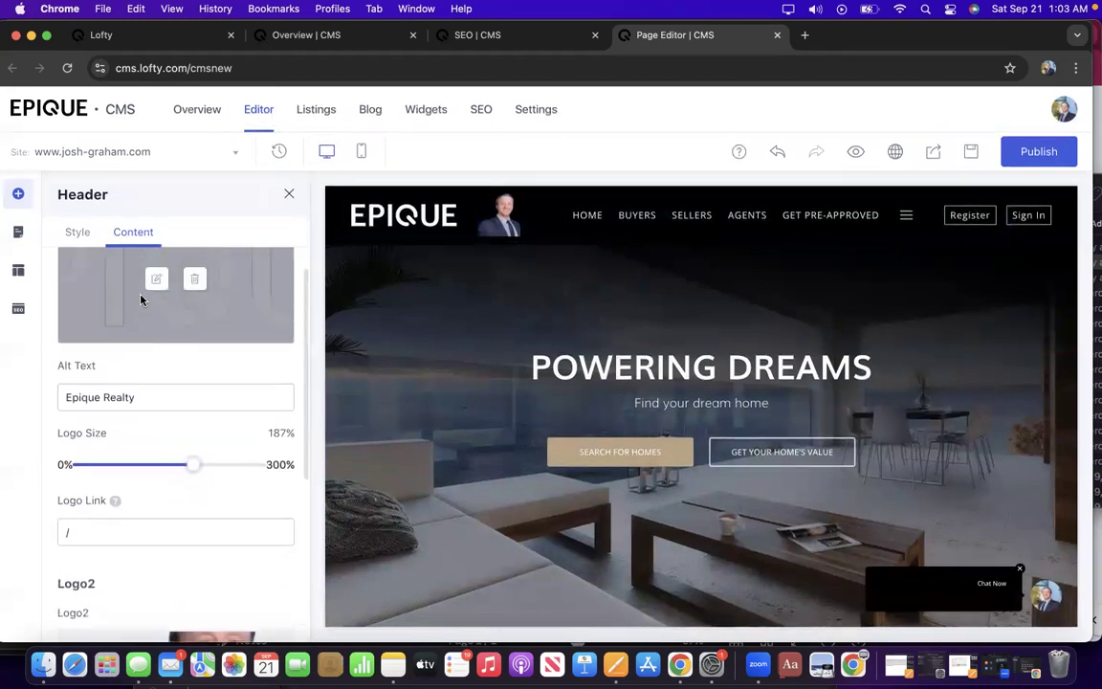
pyautogui.moveTo(150, 323)
pyautogui.scroll(-2, 153, 335)
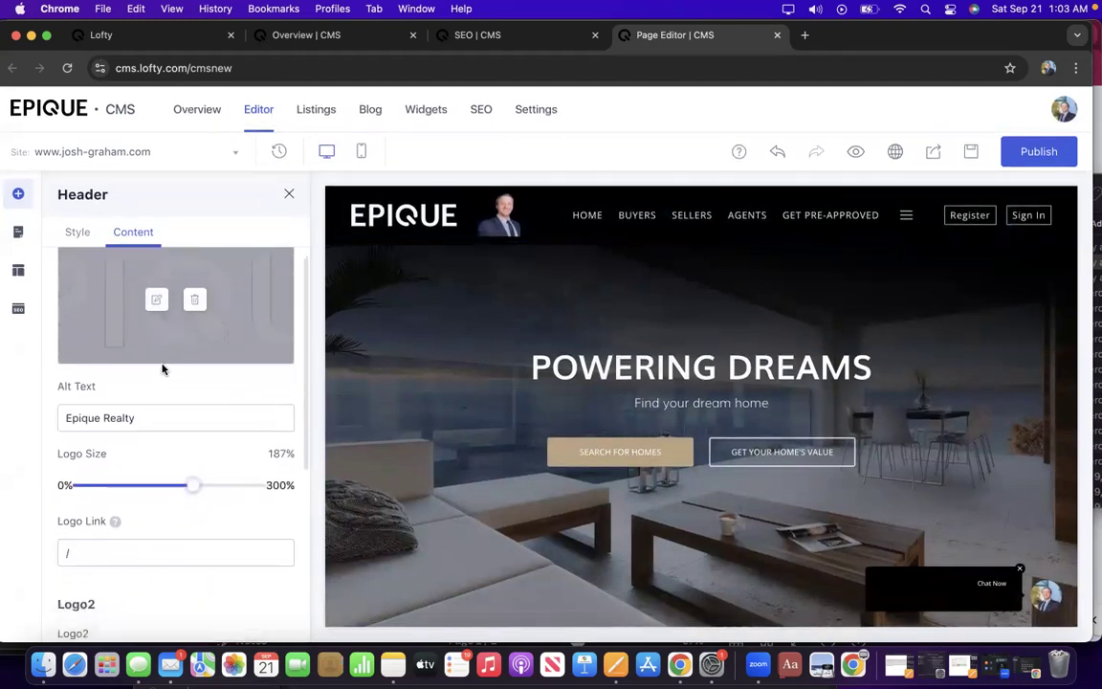
pyautogui.scroll(2, 160, 377)
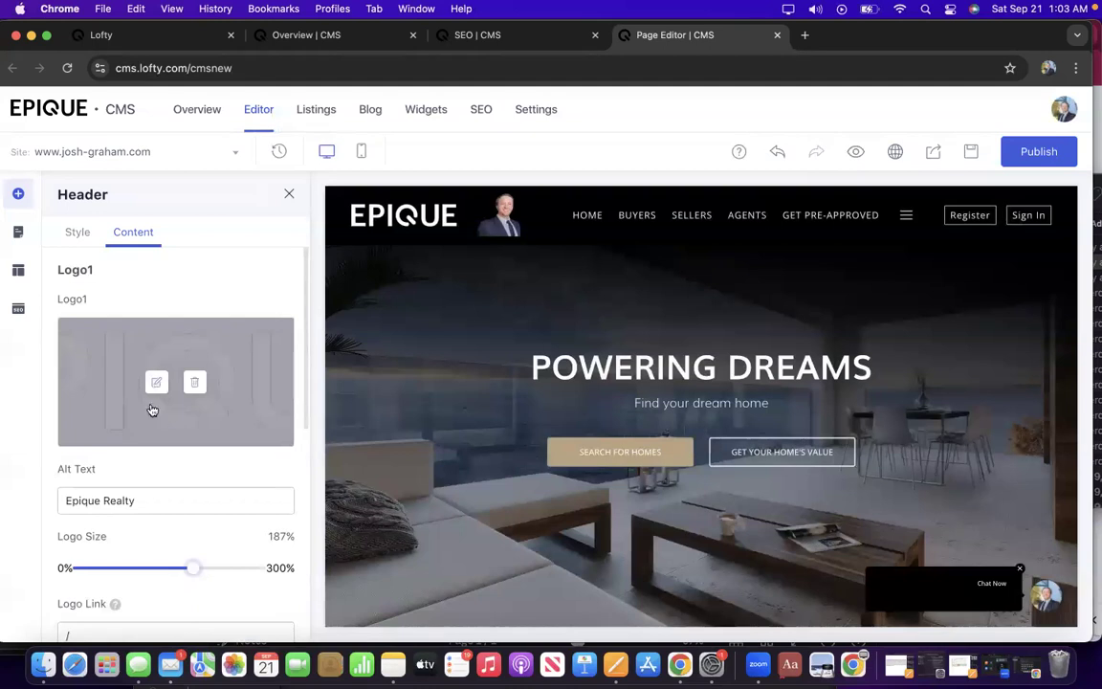
pyautogui.scroll(-3, 122, 438)
pyautogui.scroll(-4, 132, 486)
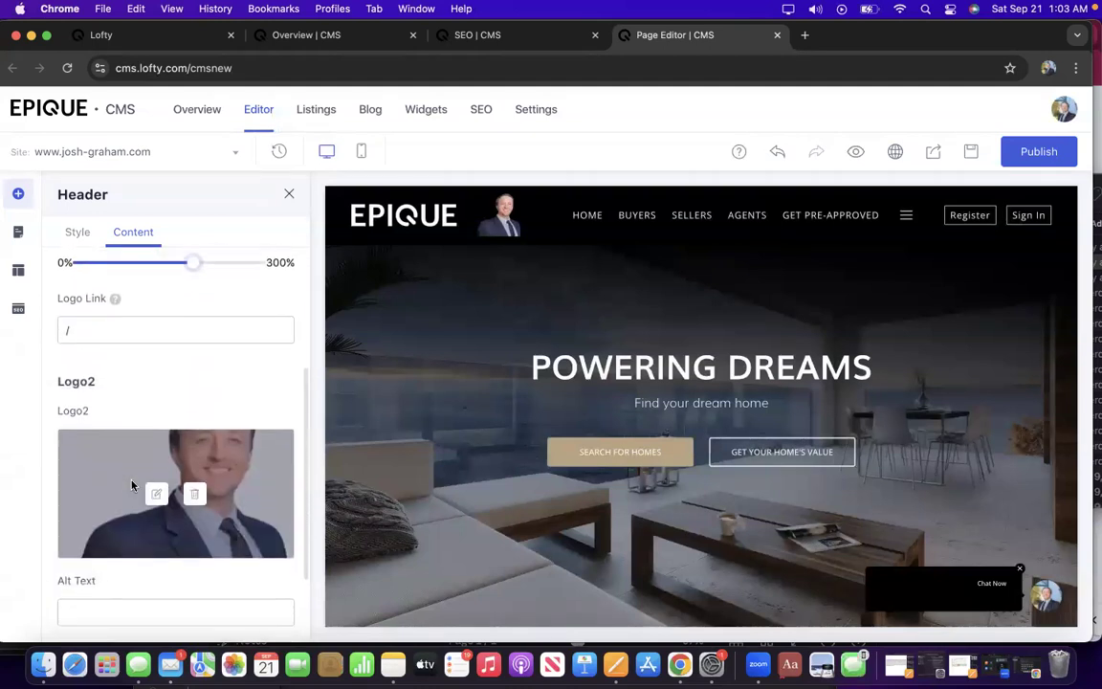
pyautogui.click(112, 327)
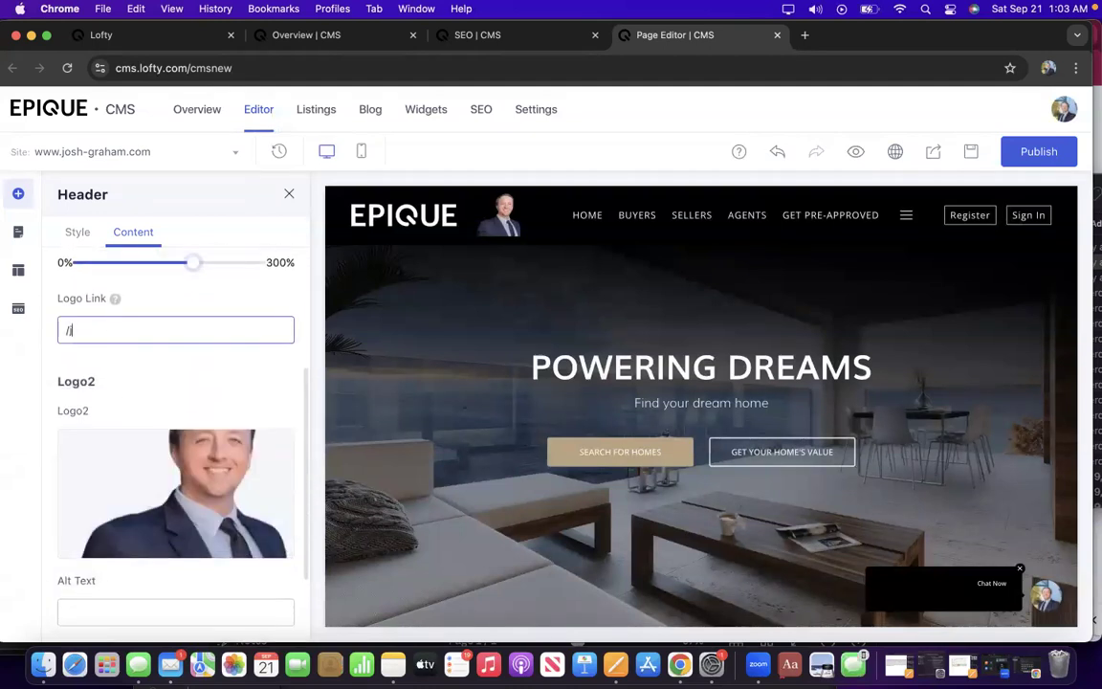
pyautogui.write('/')
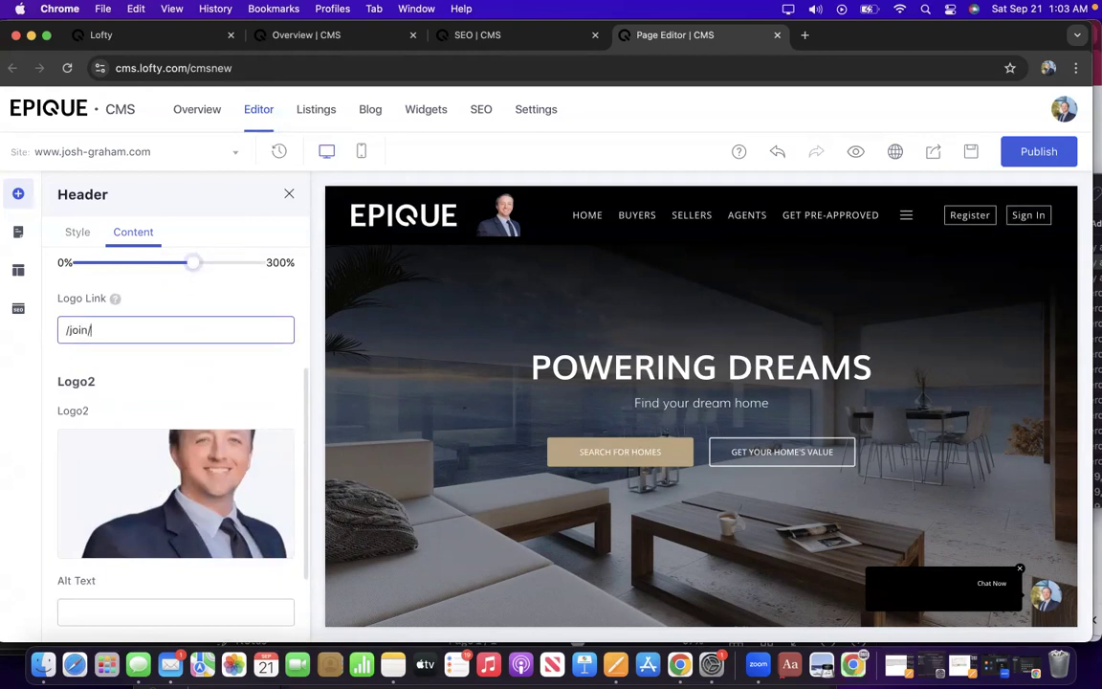
pyautogui.scroll(-3, 128, 393)
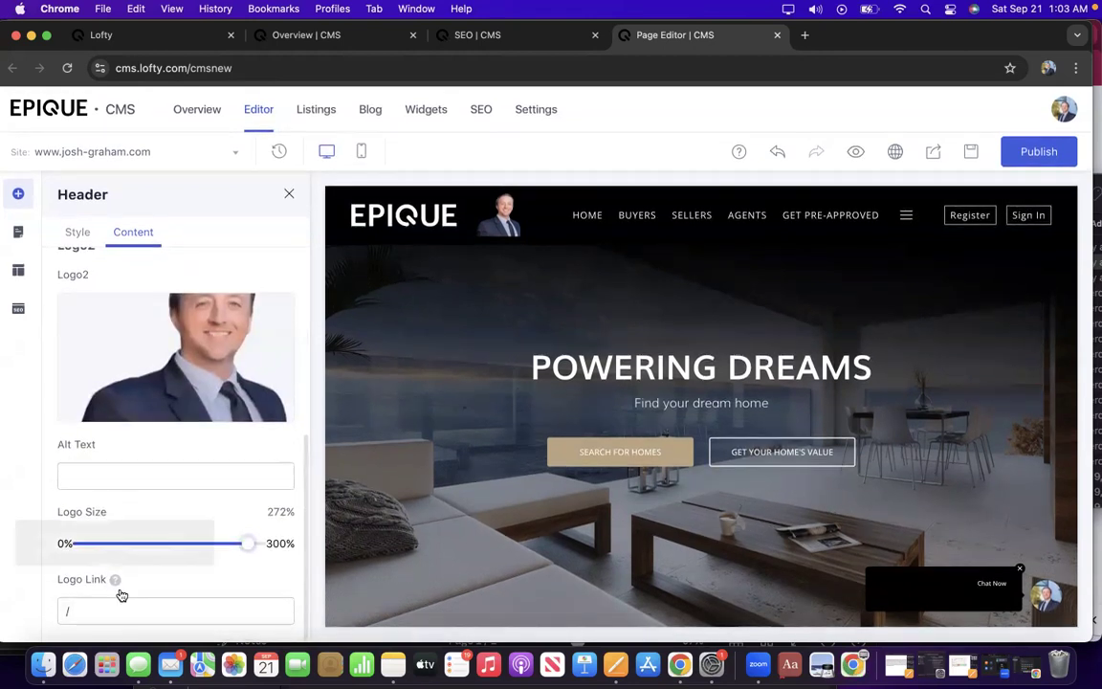
pyautogui.click(120, 610)
pyautogui.write('join/')
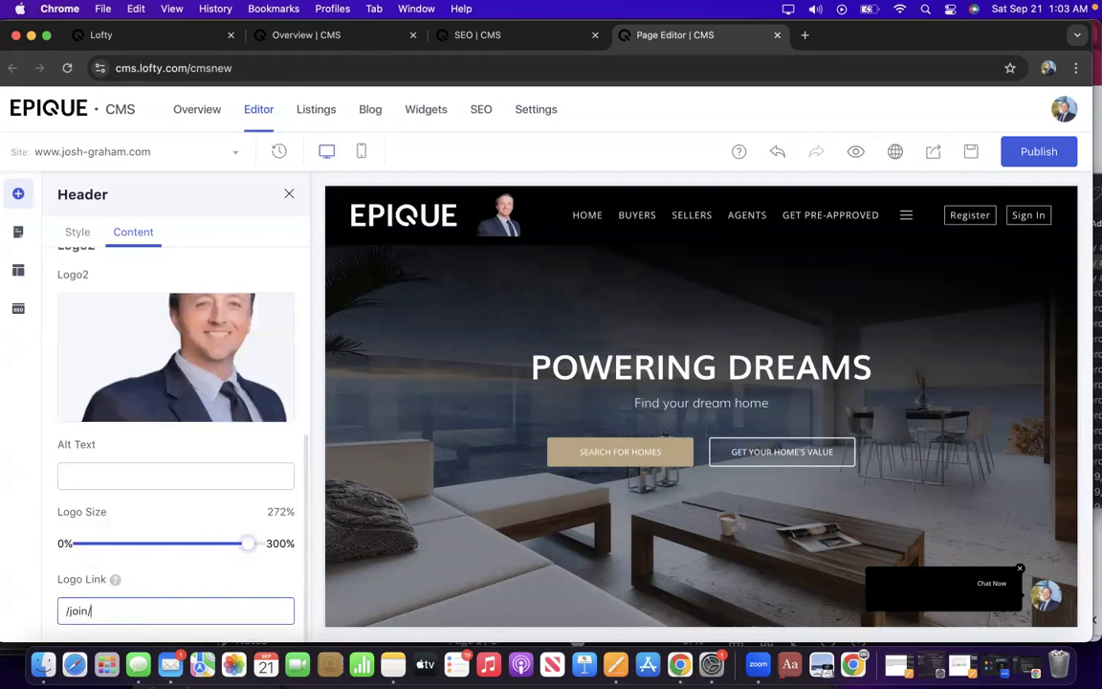
# Set both logos' alt text to the agent's name followed by 'Epique Realty'.
pyautogui.scroll(4, 118, 456)
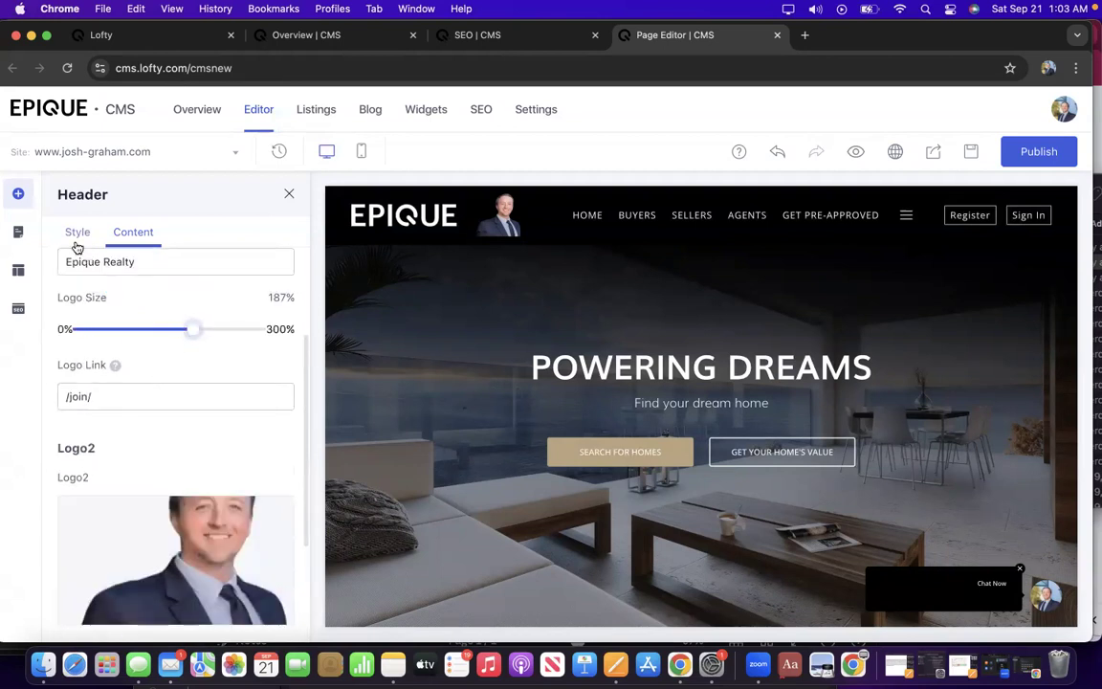
pyautogui.scroll(5, 88, 263)
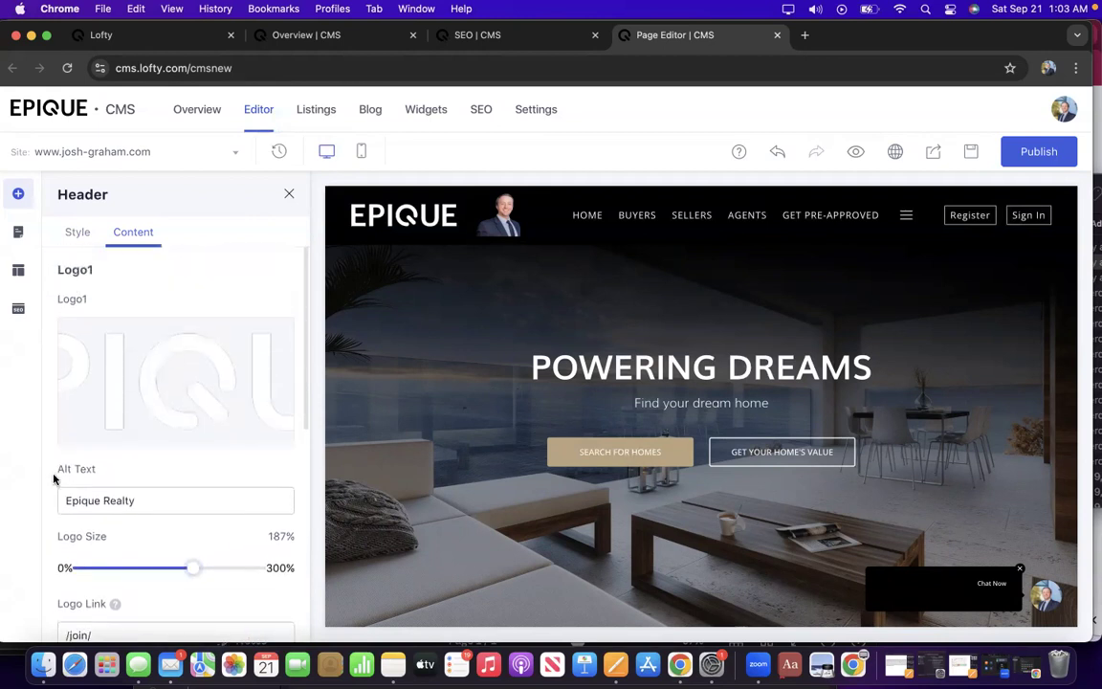
pyautogui.click(63, 500)
pyautogui.write('Joshua')
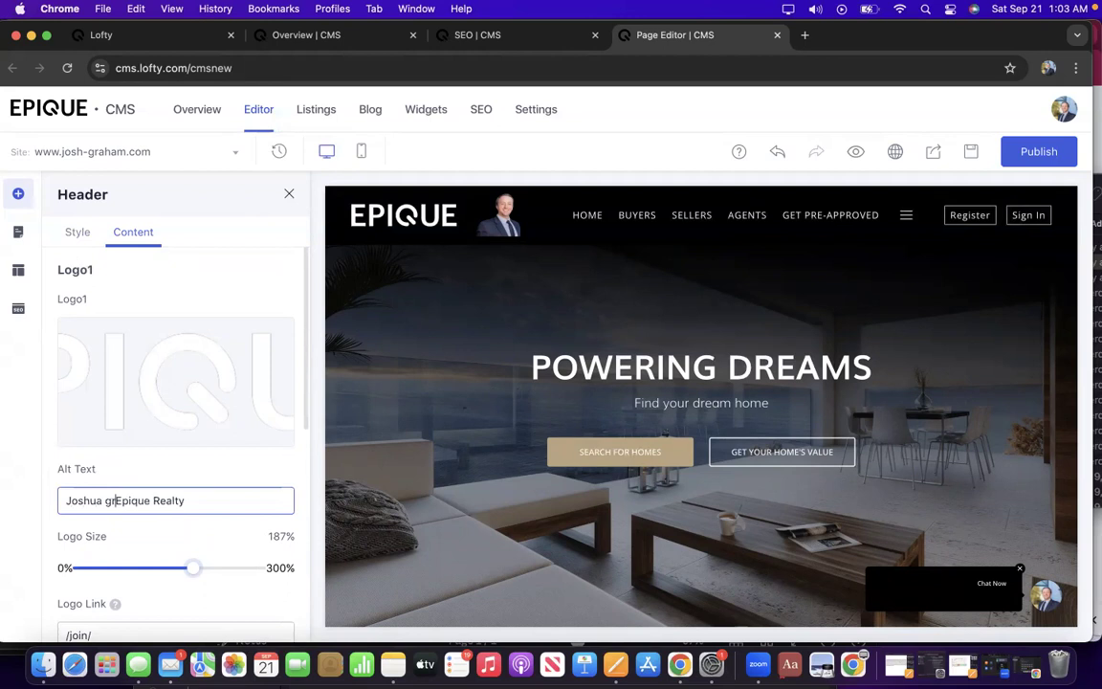
pyautogui.write(' Grah')
pyautogui.write('am,')
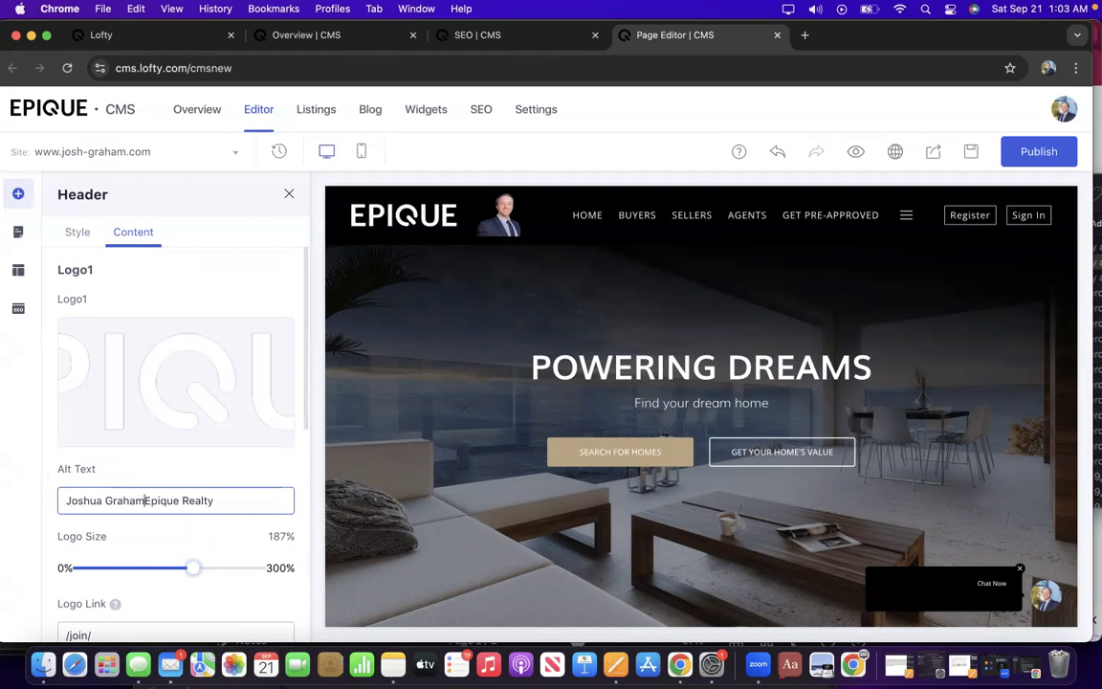
pyautogui.scroll(-5, 57, 498)
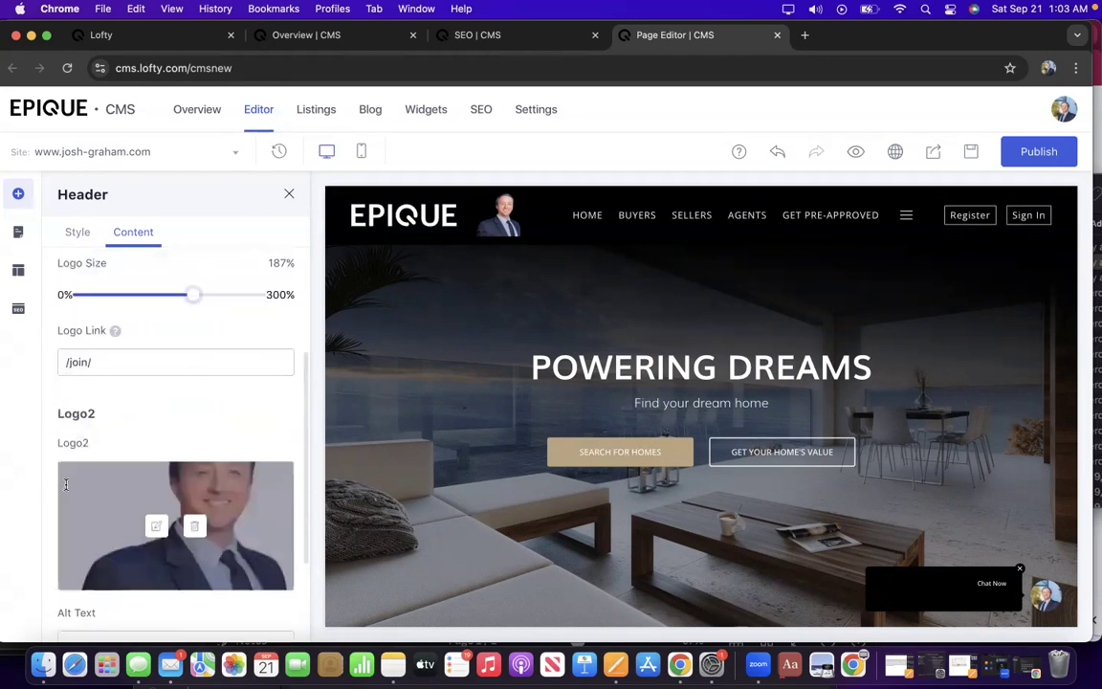
pyautogui.click(69, 483)
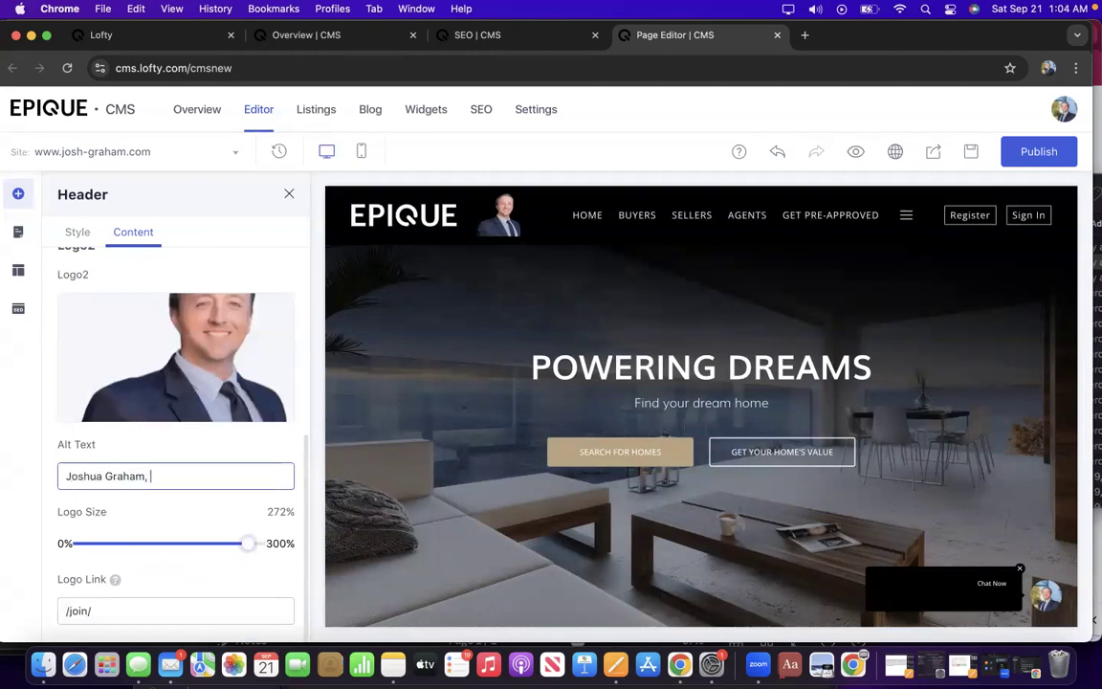
pyautogui.write('Joshua Graham, Epique R')
pyautogui.scroll(5, 138, 305)
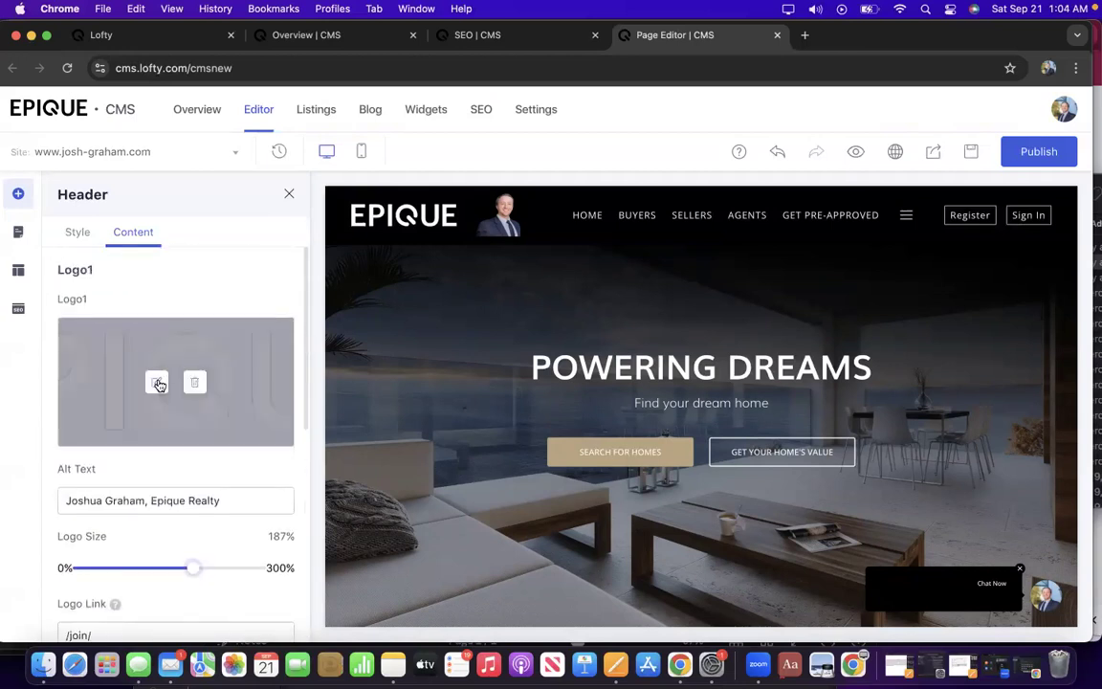
# Select the full image URL in Logo1's Edit Image dialog for copying.
pyautogui.click(158, 384)
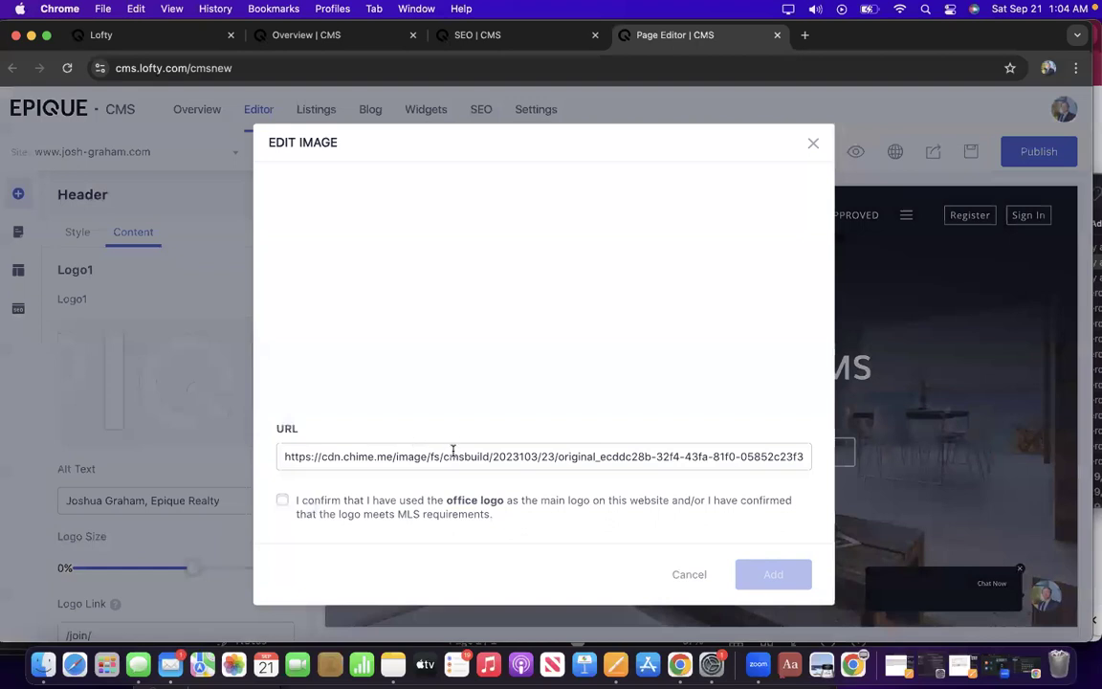
pyautogui.tripleClick(449, 456)
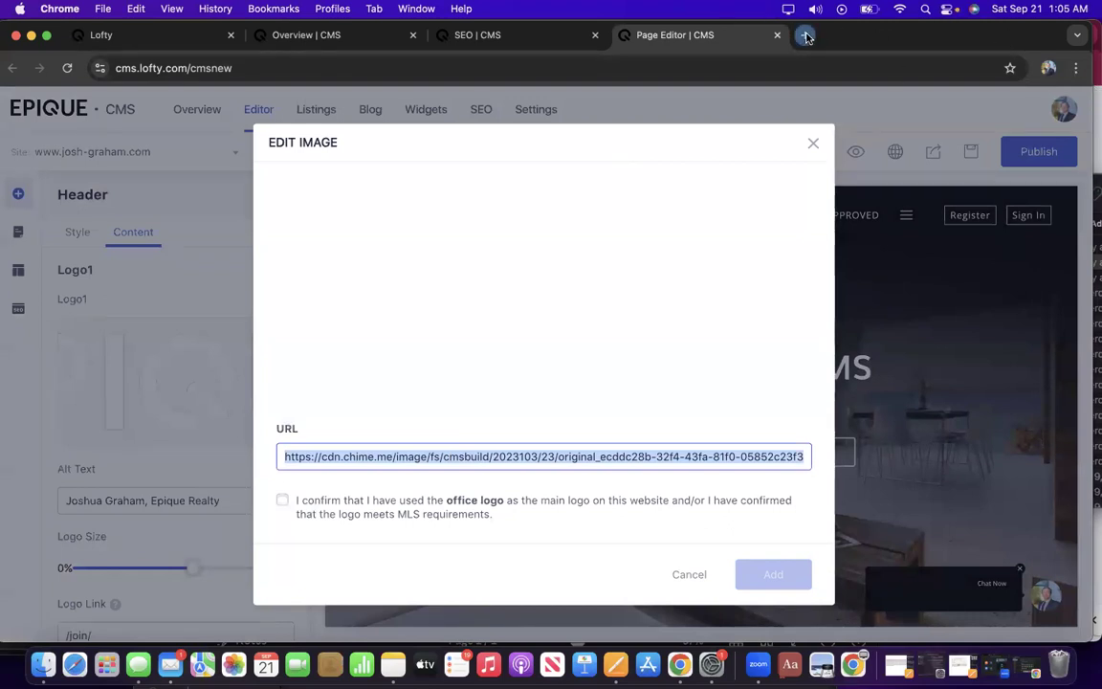
pyautogui.press('super+t')
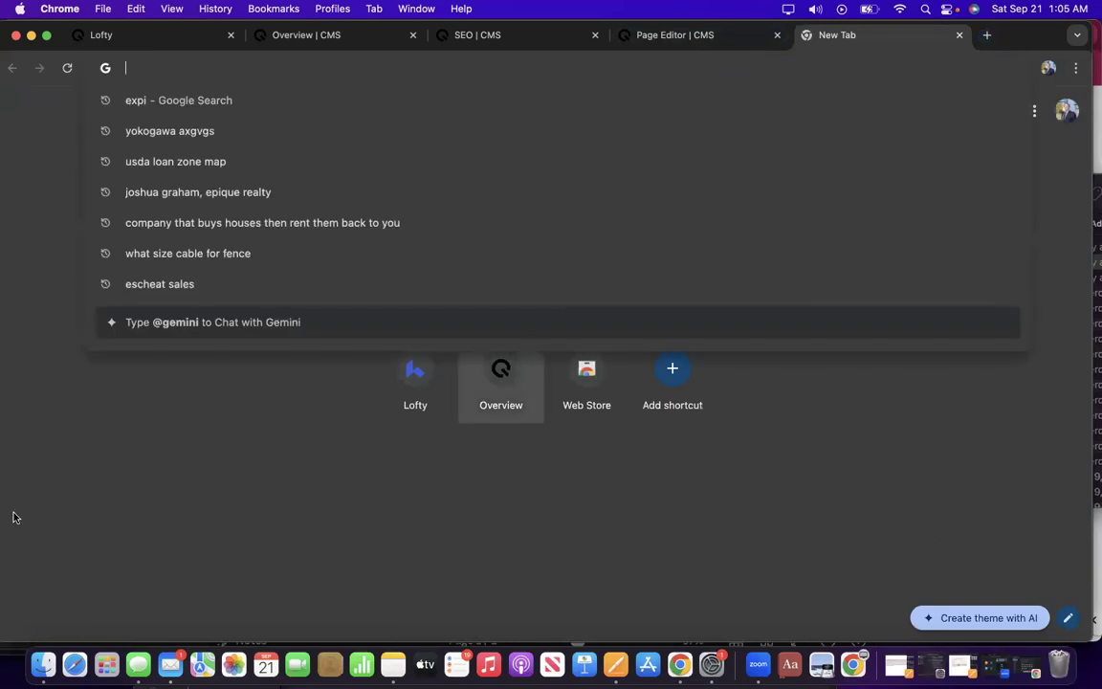
# Paste Logo1's Epique logo URL into a new tab's search box to keep it handy.
pyautogui.click(254, 419)
pyautogui.click(387, 306)
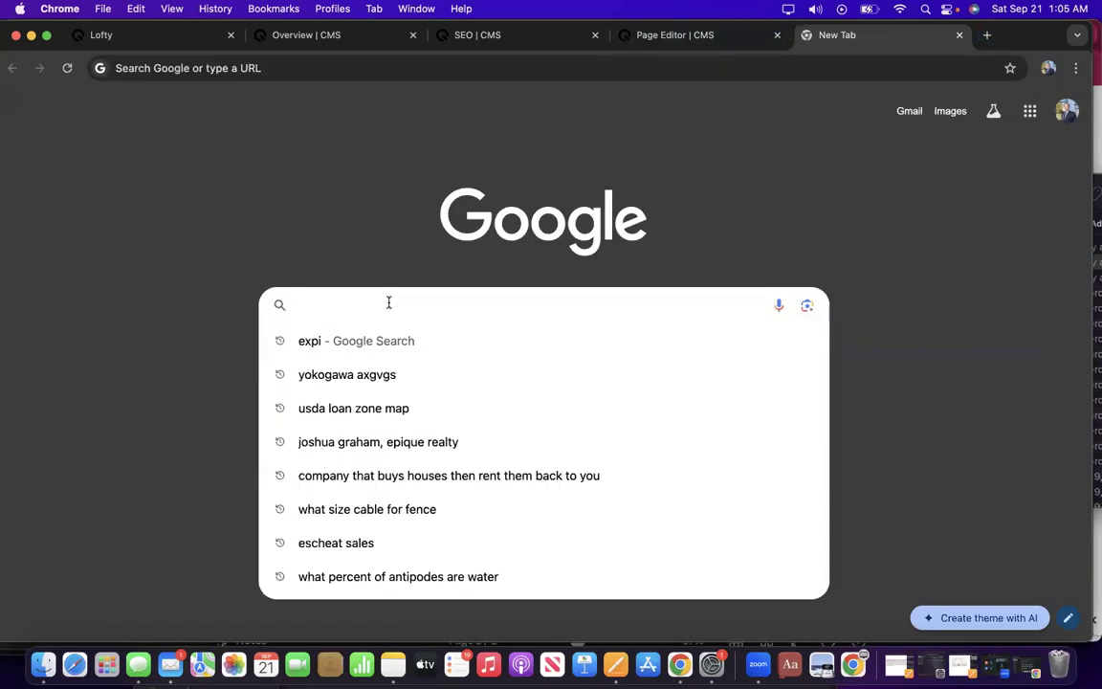
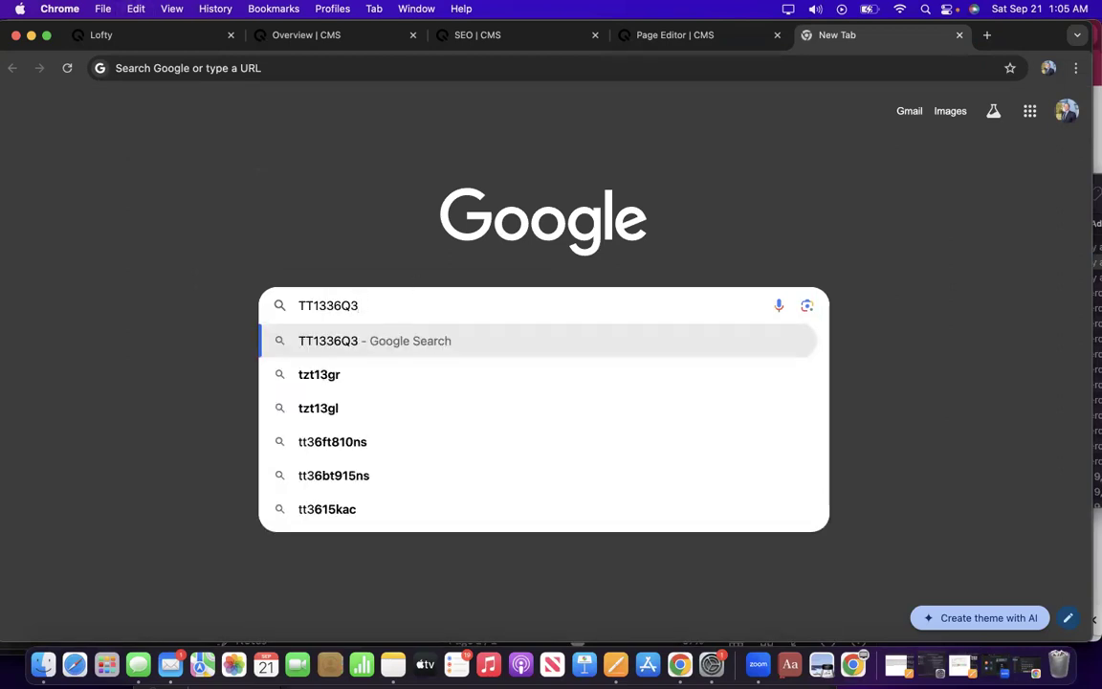
pyautogui.click(670, 34)
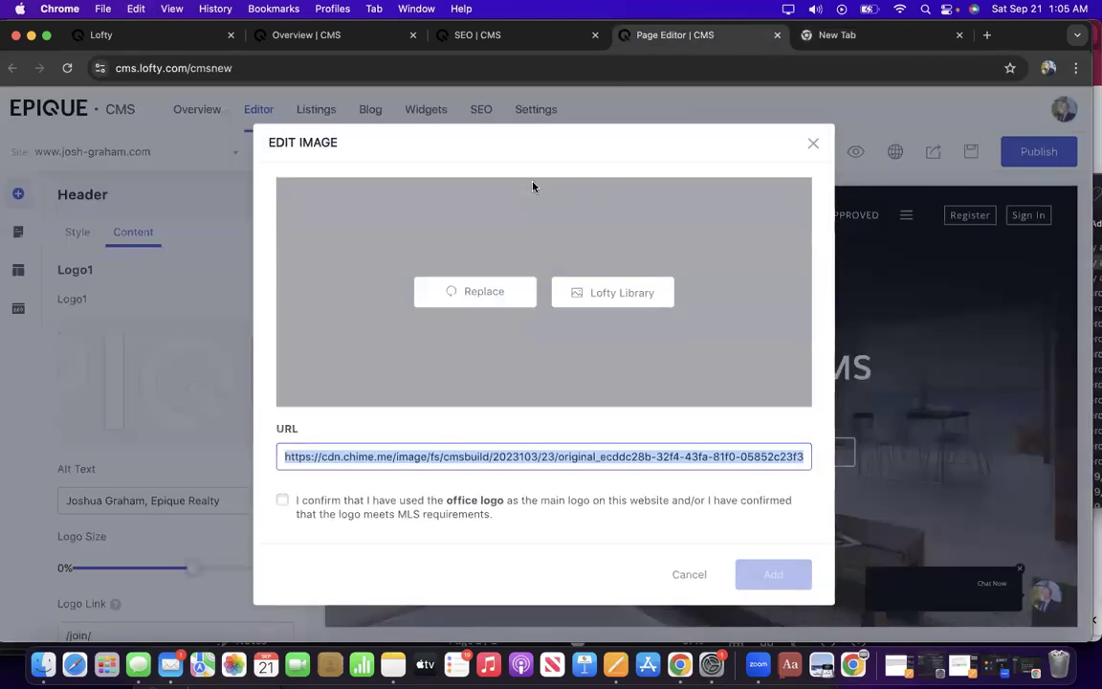
pyautogui.click(827, 34)
pyautogui.click(551, 304)
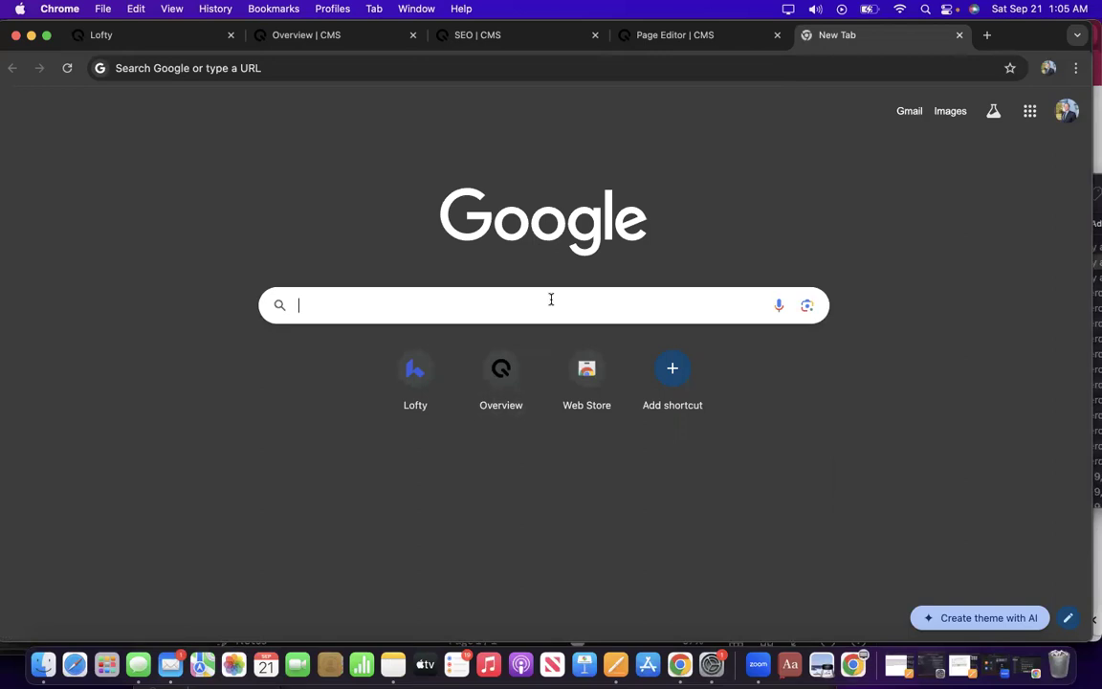
pyautogui.write('https://cdn.chime.me/image/fs/cmsbuild/2023103/23/original_ecddc28b-32f4-43fa-81f0-05852c23f397.png')
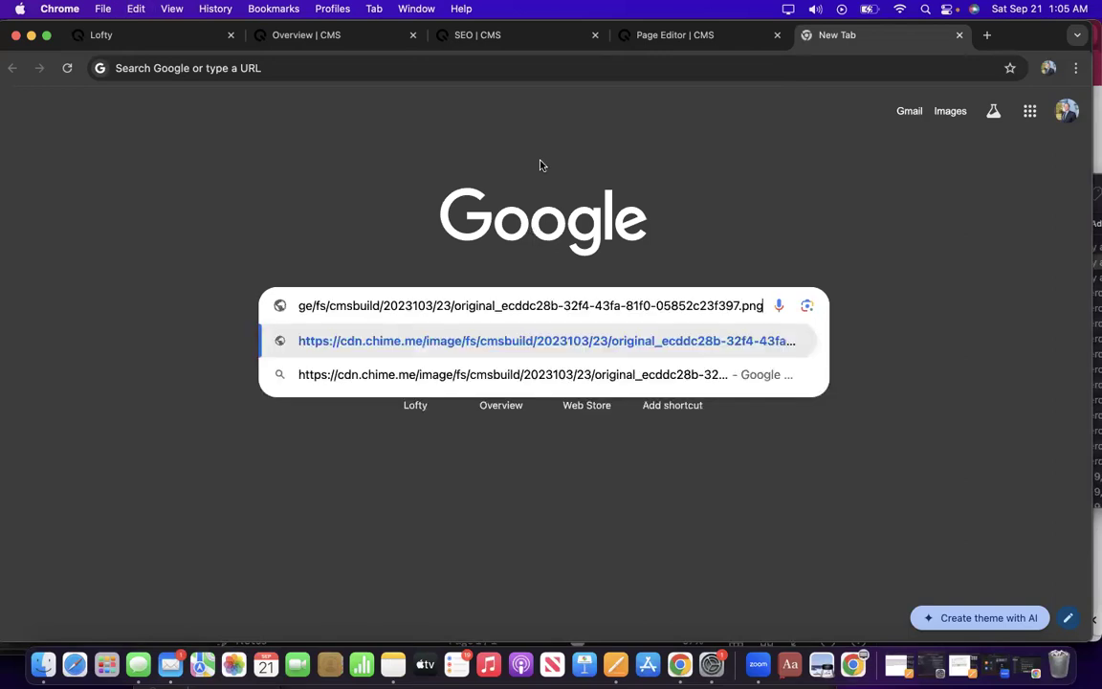
pyautogui.click(712, 36)
pyautogui.click(834, 36)
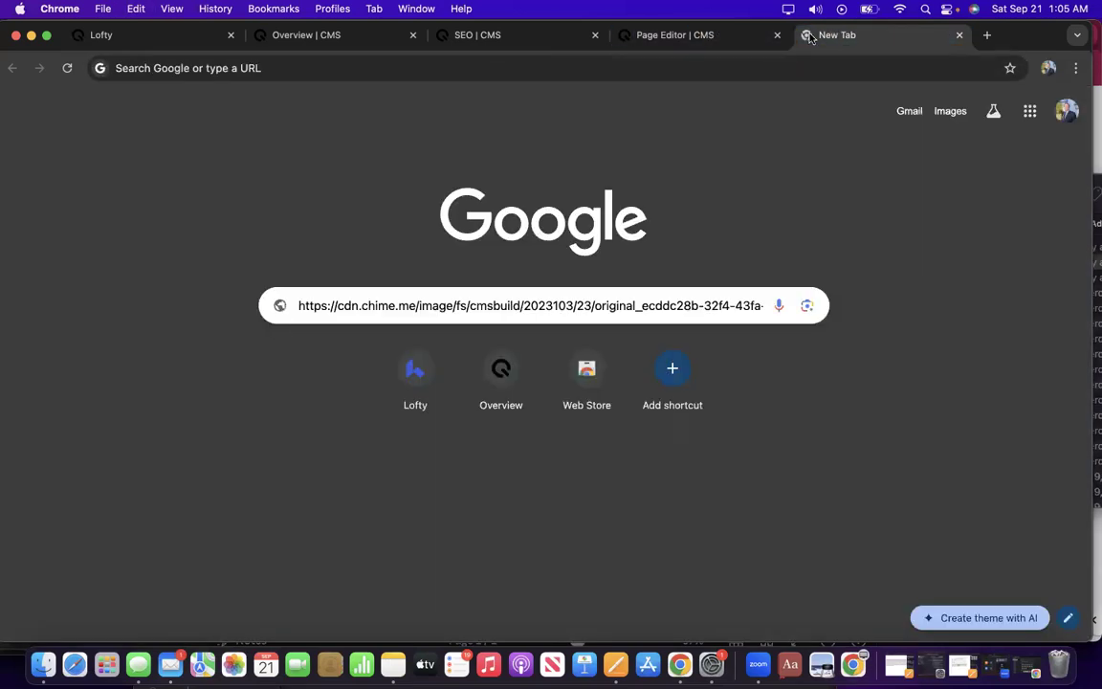
pyautogui.click(702, 35)
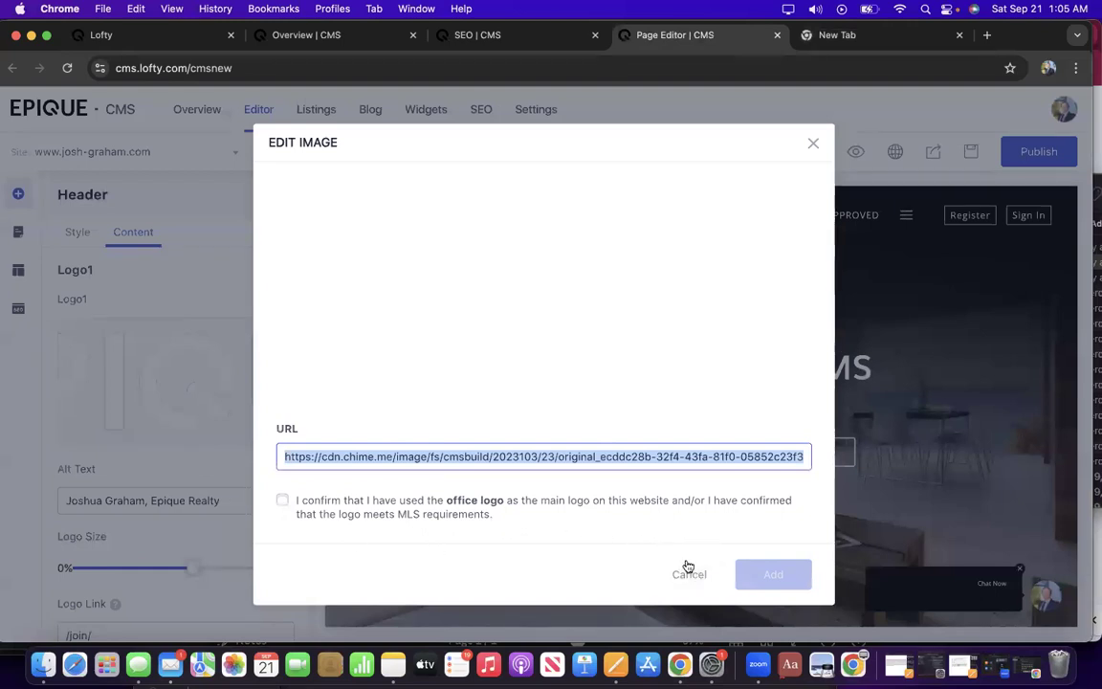
# Save Logo2's current headshot URL by pasting it into another new tab.
pyautogui.moveTo(747, 278)
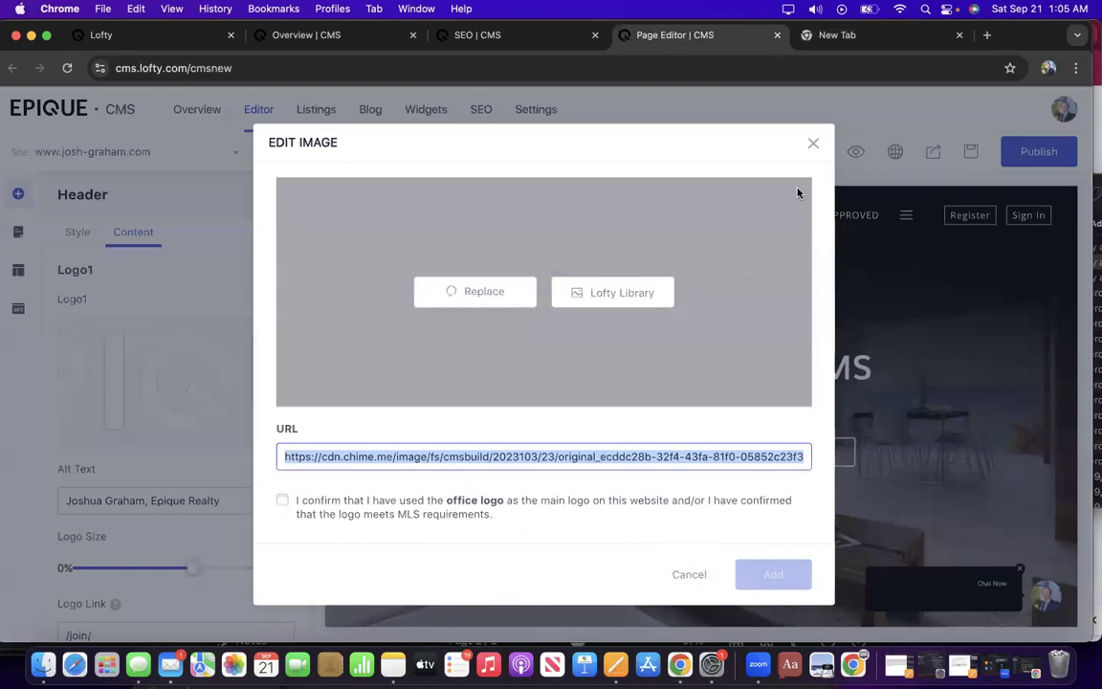
pyautogui.click(813, 144)
pyautogui.scroll(-2, 69, 440)
pyautogui.scroll(-5, 69, 454)
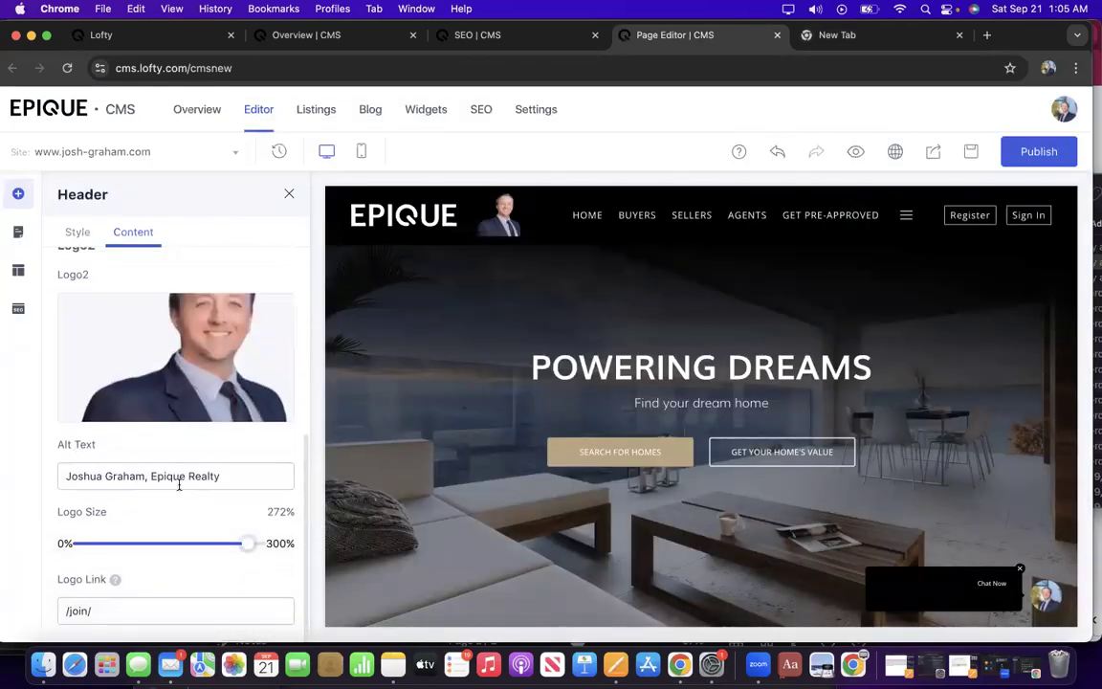
pyautogui.scroll(-6, 182, 476)
pyautogui.scroll(1, 175, 476)
pyautogui.click(157, 505)
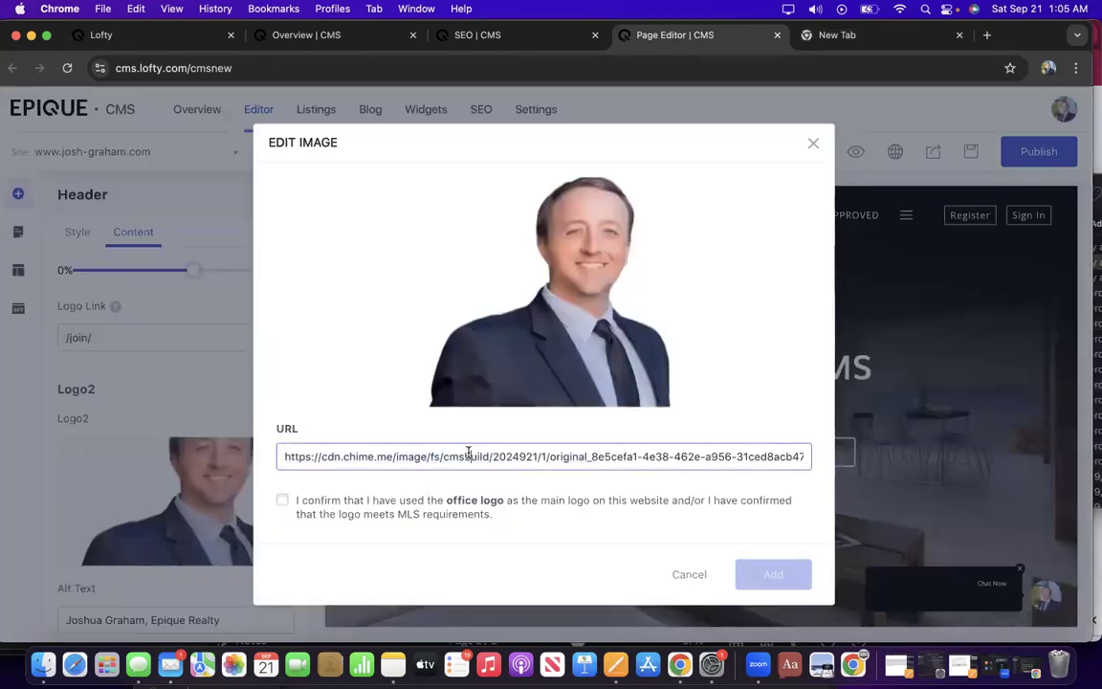
pyautogui.tripleClick(468, 456)
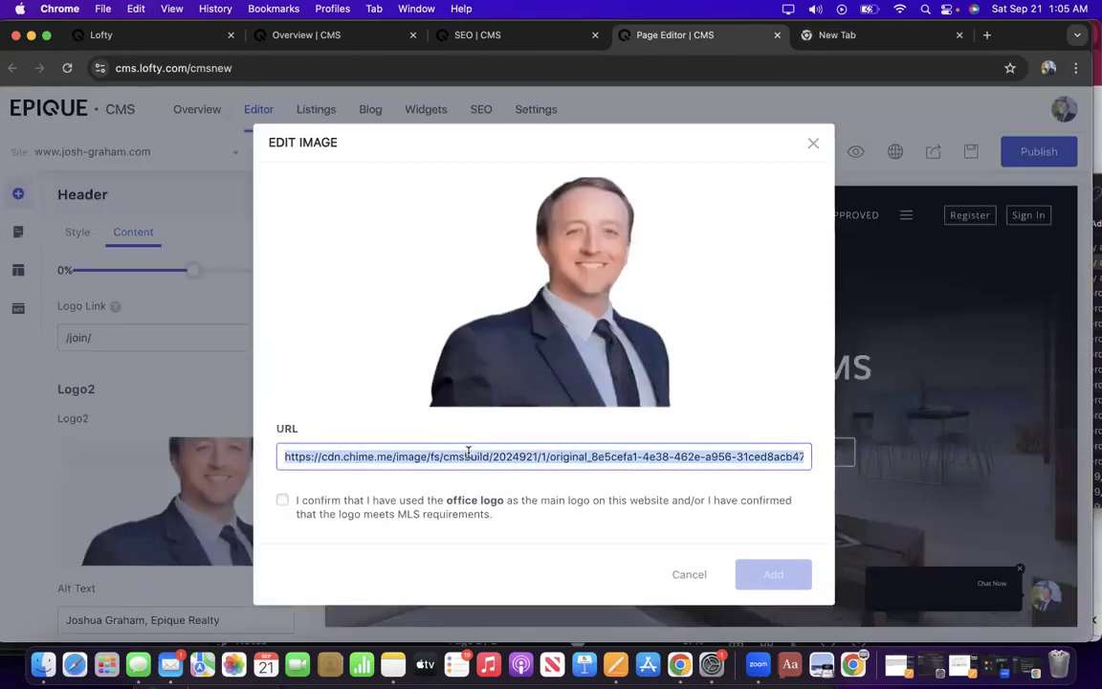
pyautogui.click(987, 35)
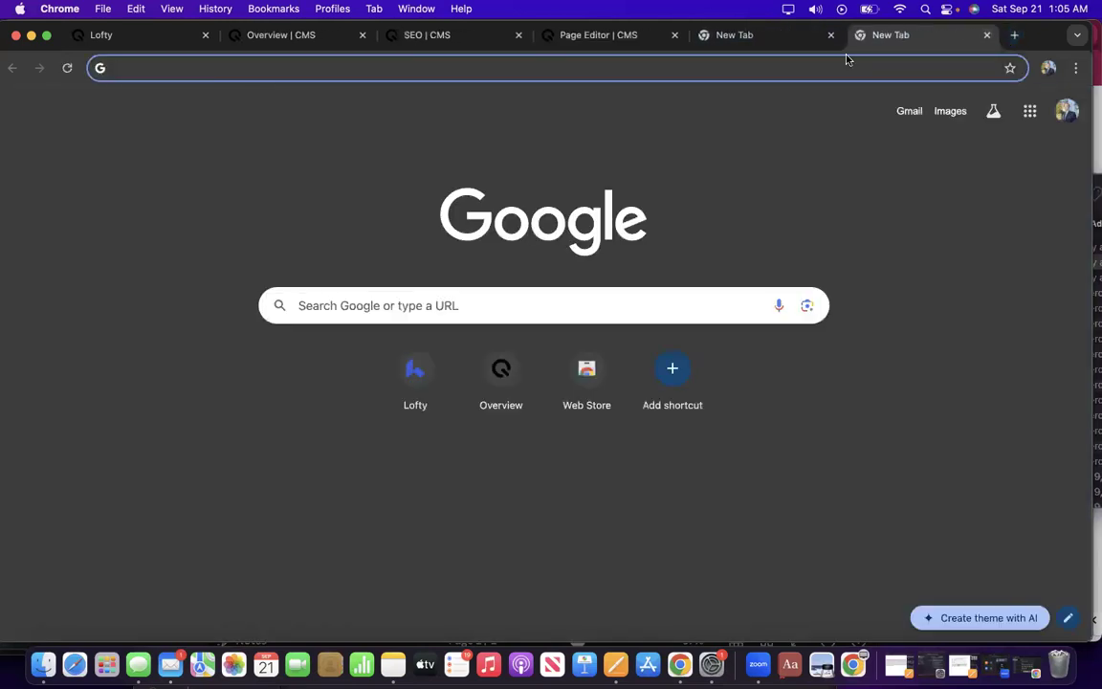
pyautogui.click(590, 297)
pyautogui.write('https://cdn.chime.me/image/fs/cmsbuild/2024921/1/original_8e5cefa1-4e38-462e-a956-31ced8acb477.png')
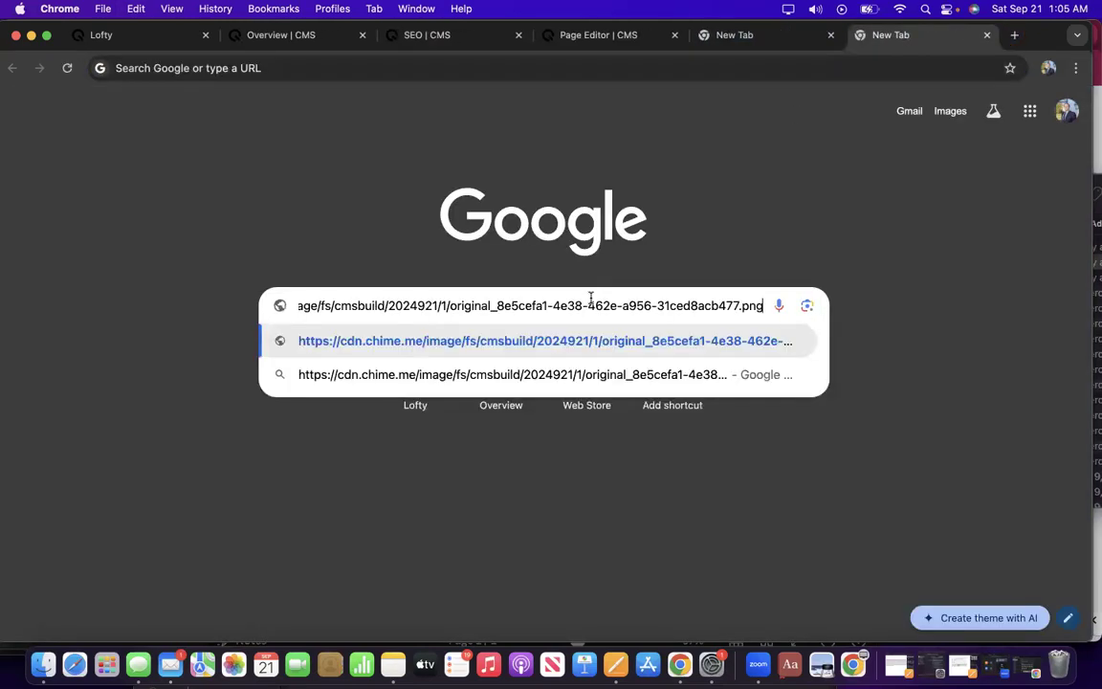
# Paste the Epique logo URL into Logo2's image URL, confirm MLS compliance, and add it.
pyautogui.click(733, 34)
pyautogui.tripleClick(478, 304)
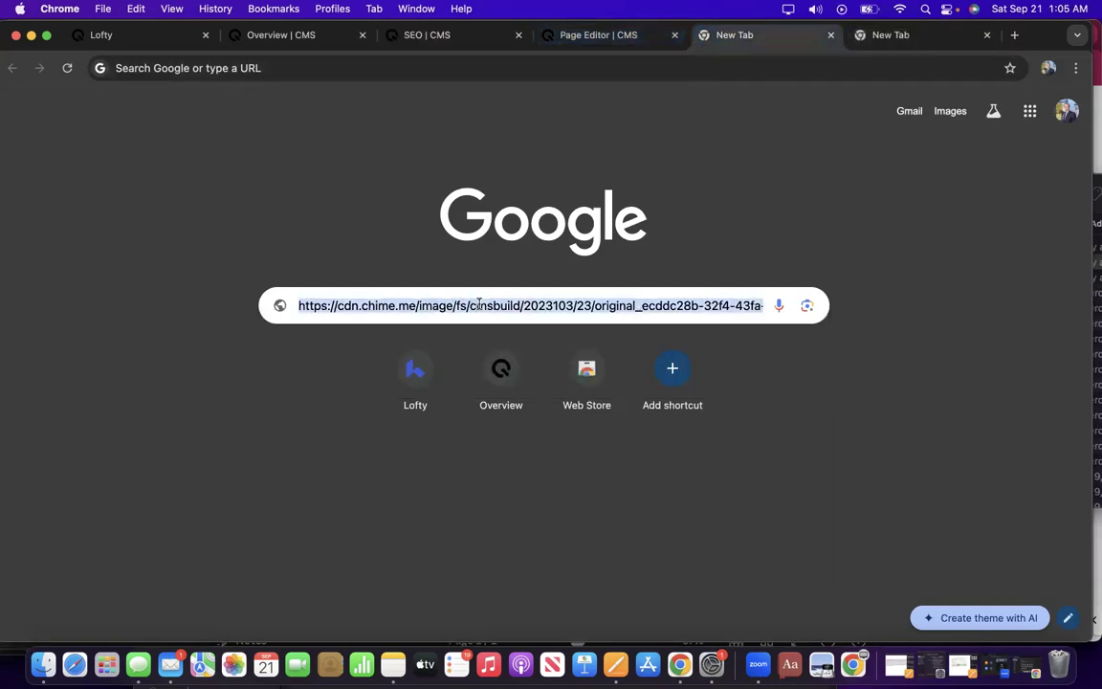
pyautogui.press('super+c')
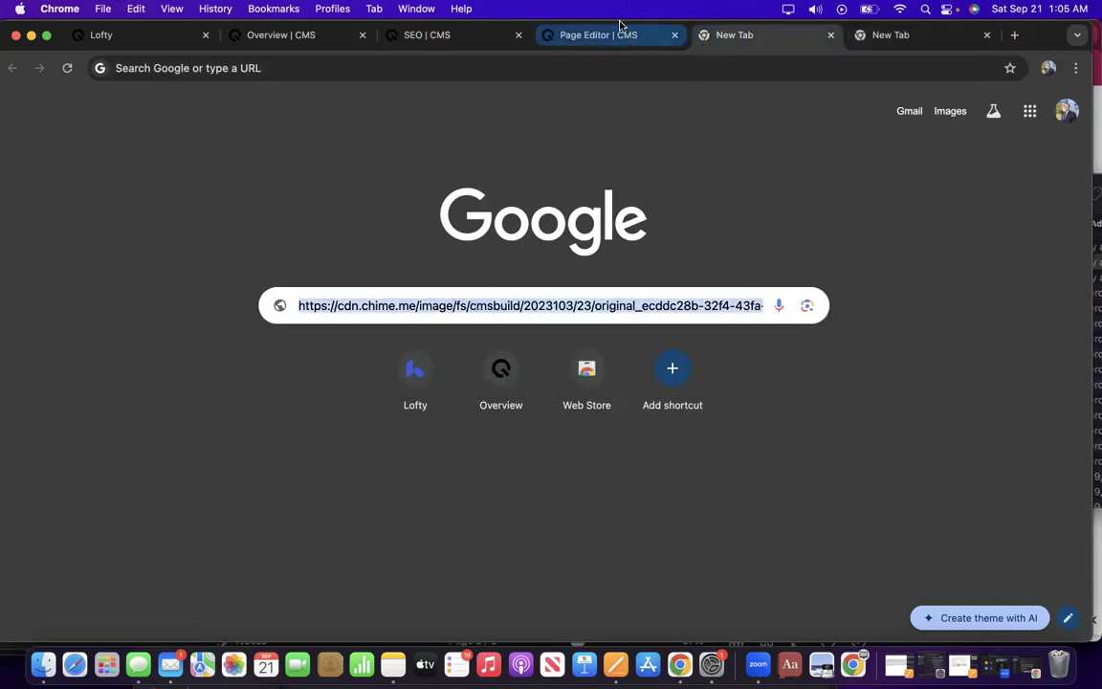
pyautogui.click(555, 33)
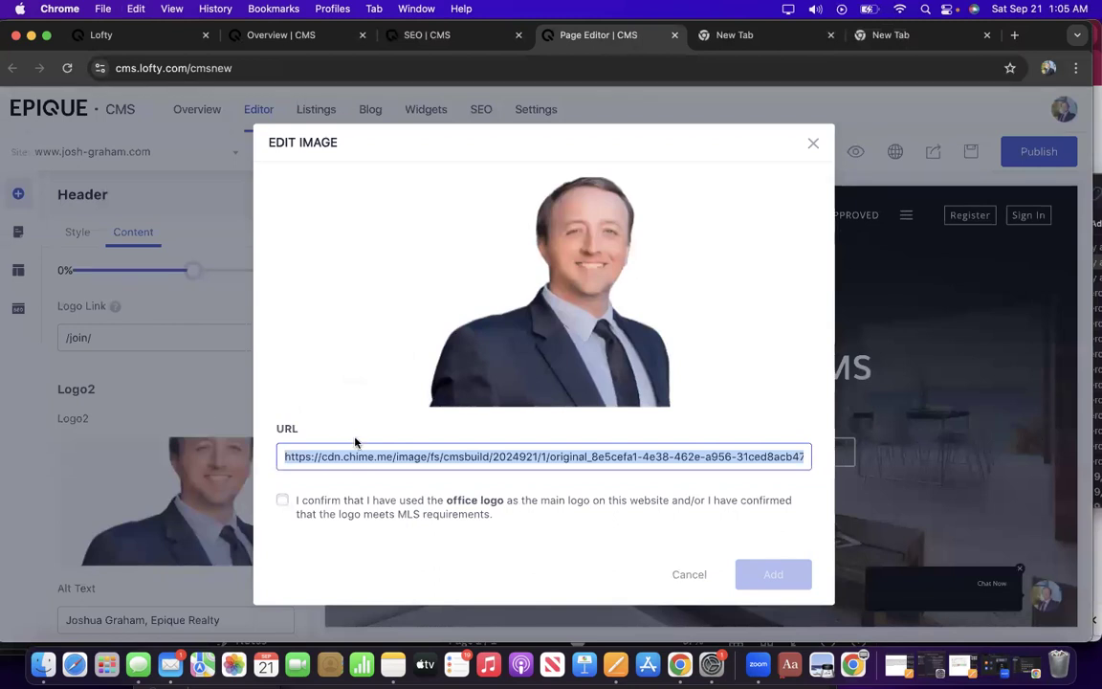
pyautogui.press('super+v')
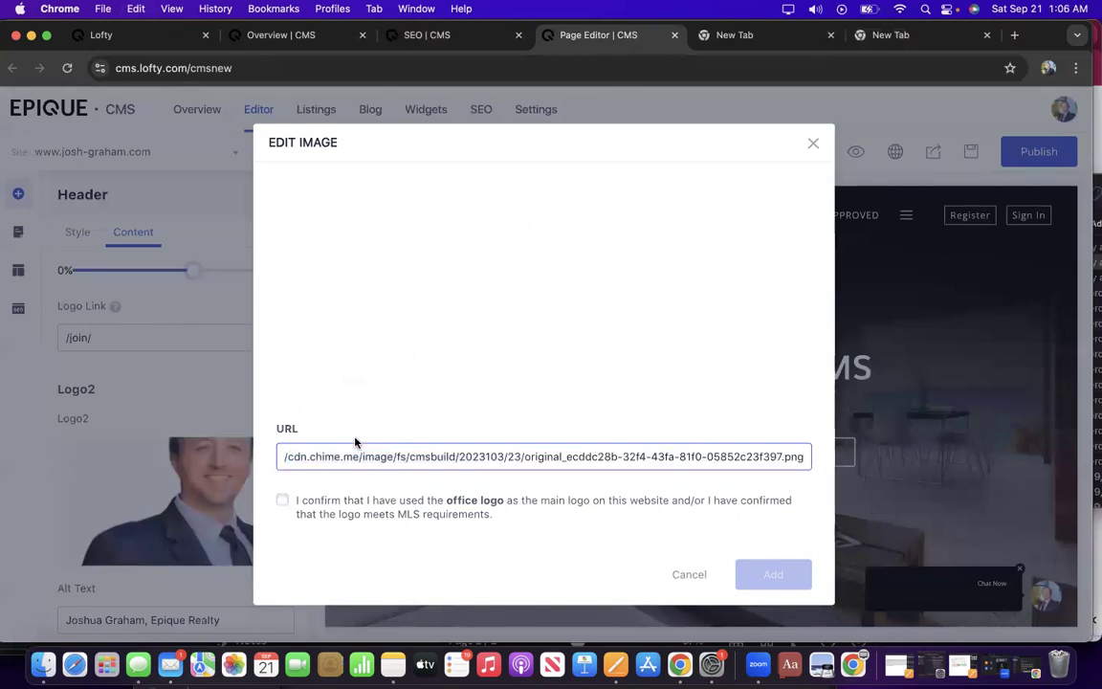
pyautogui.click(283, 499)
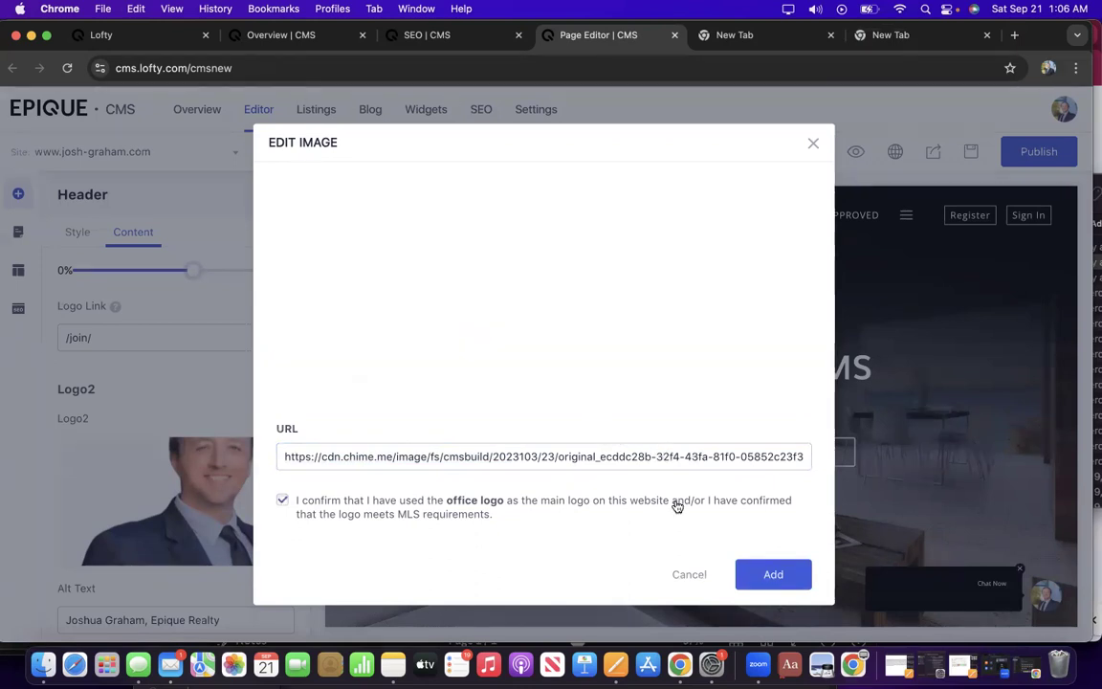
pyautogui.click(770, 573)
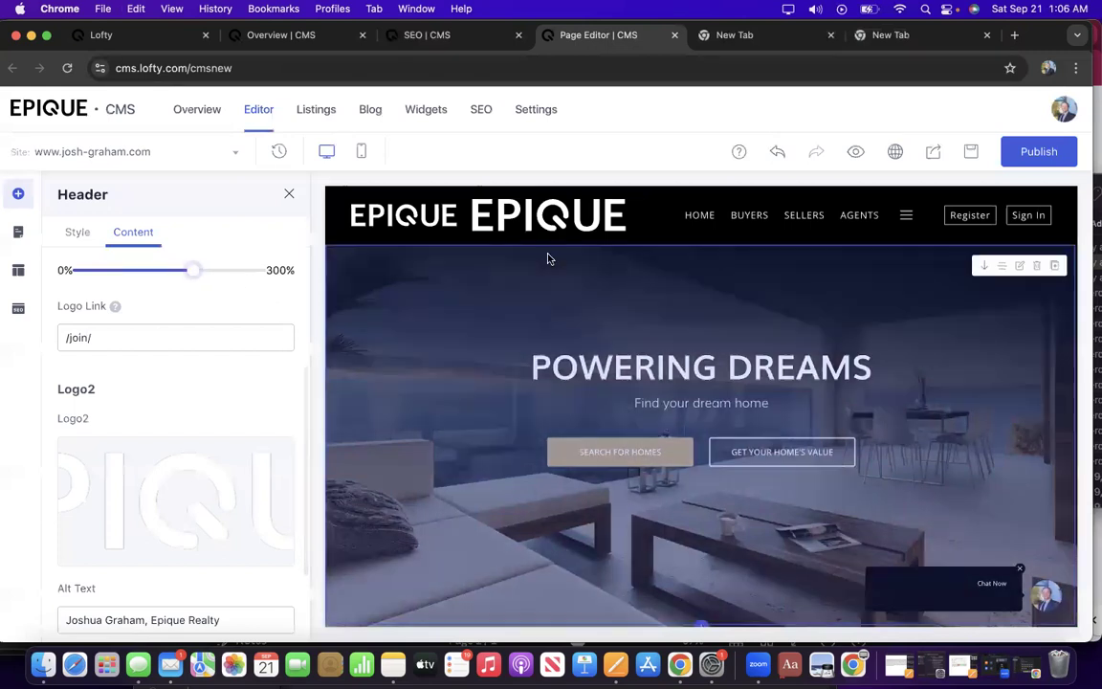
pyautogui.scroll(-2, 207, 389)
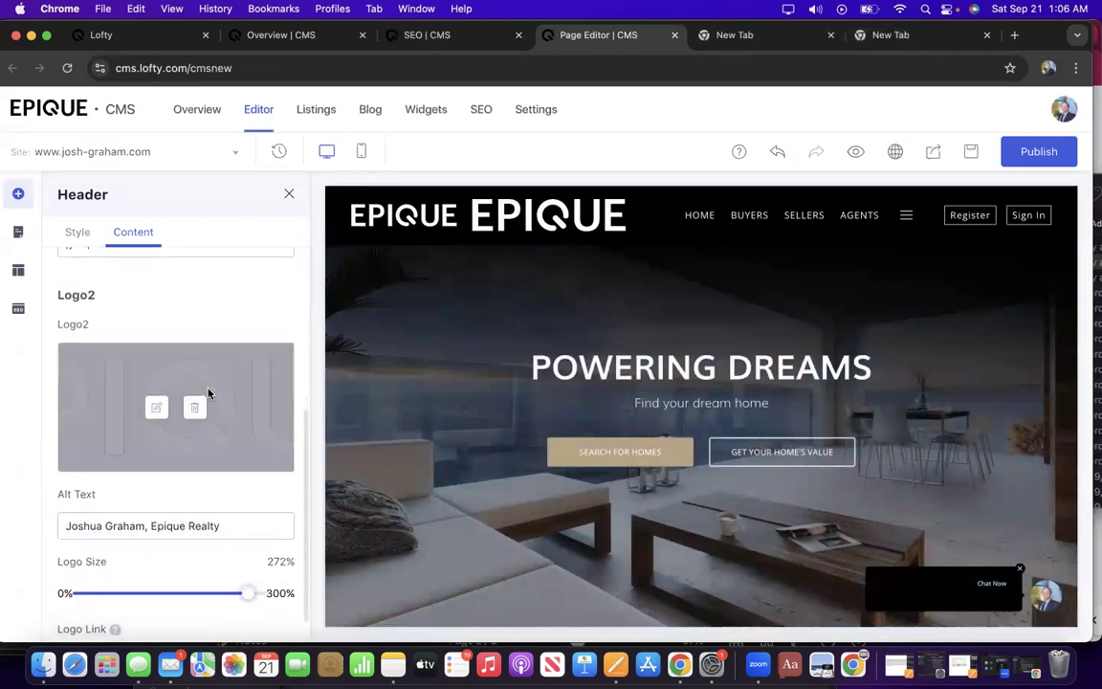
pyautogui.scroll(5, 208, 390)
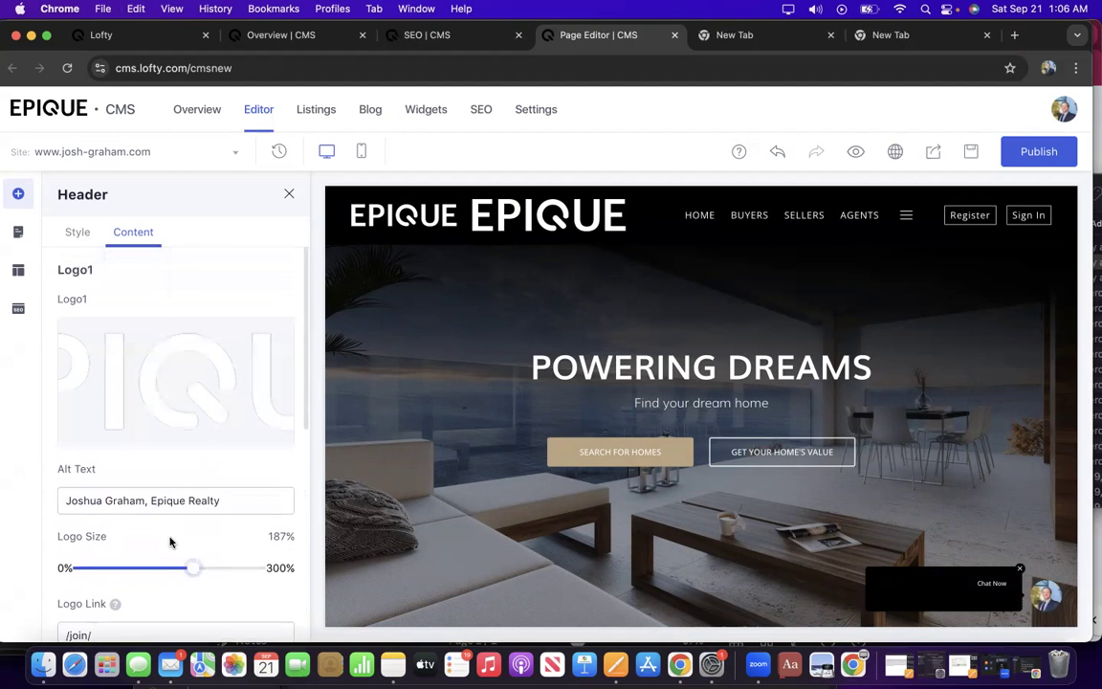
# Recheck Logo1's image URL against the saved tab and resubmit it with MLS confirmation.
pyautogui.click(156, 383)
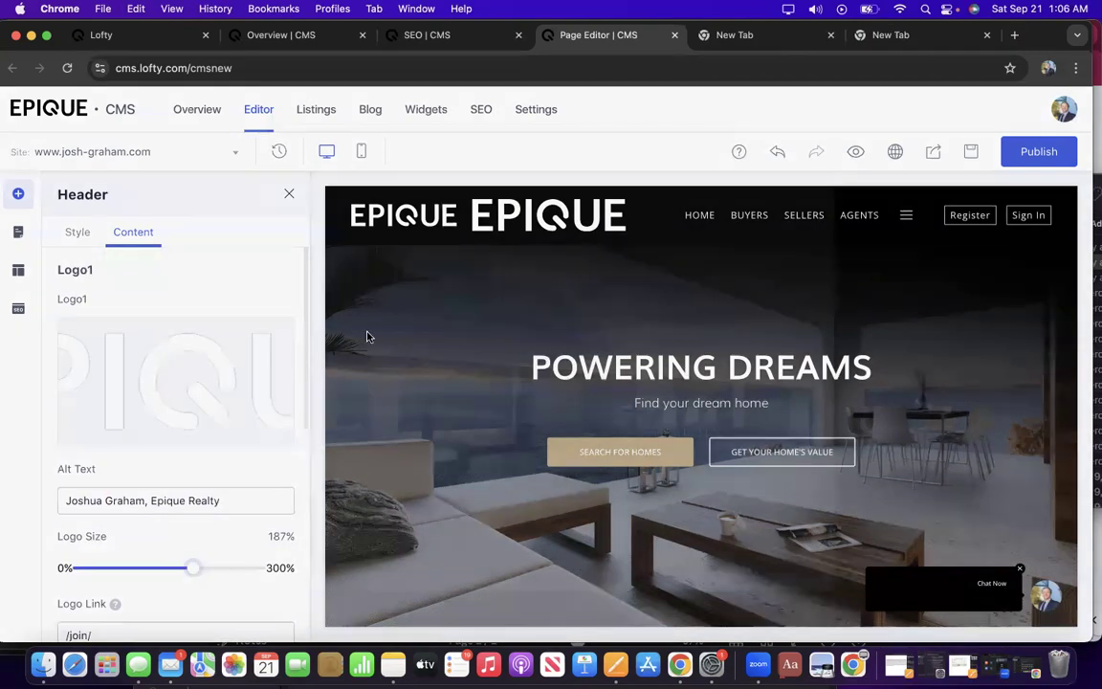
pyautogui.tripleClick(431, 453)
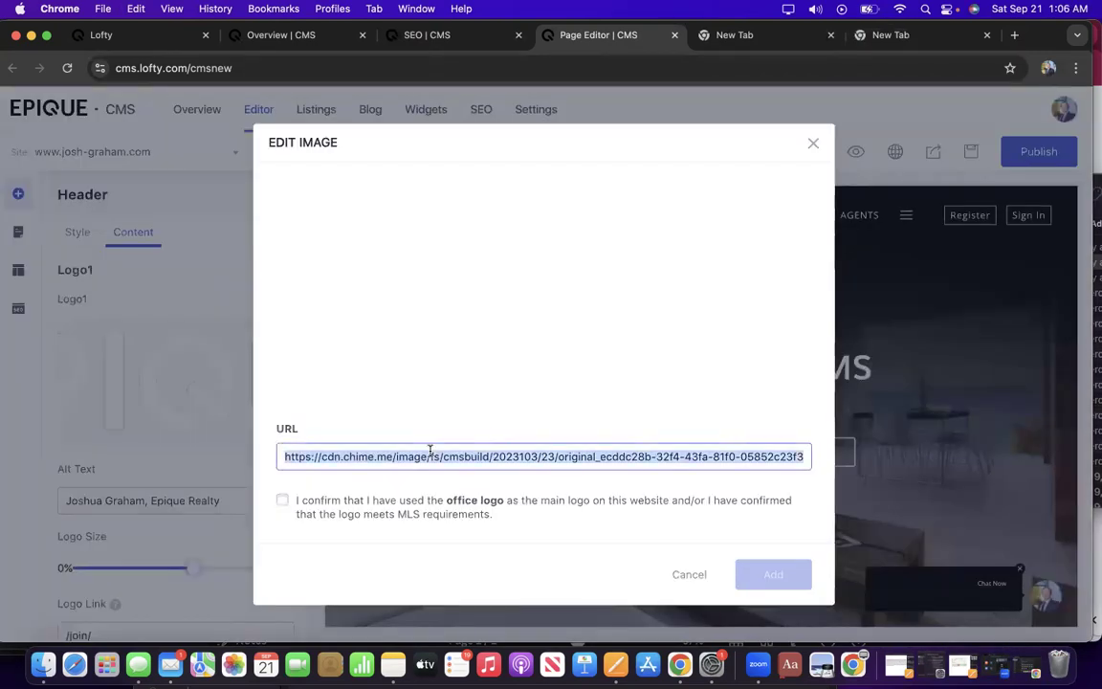
pyautogui.click(750, 36)
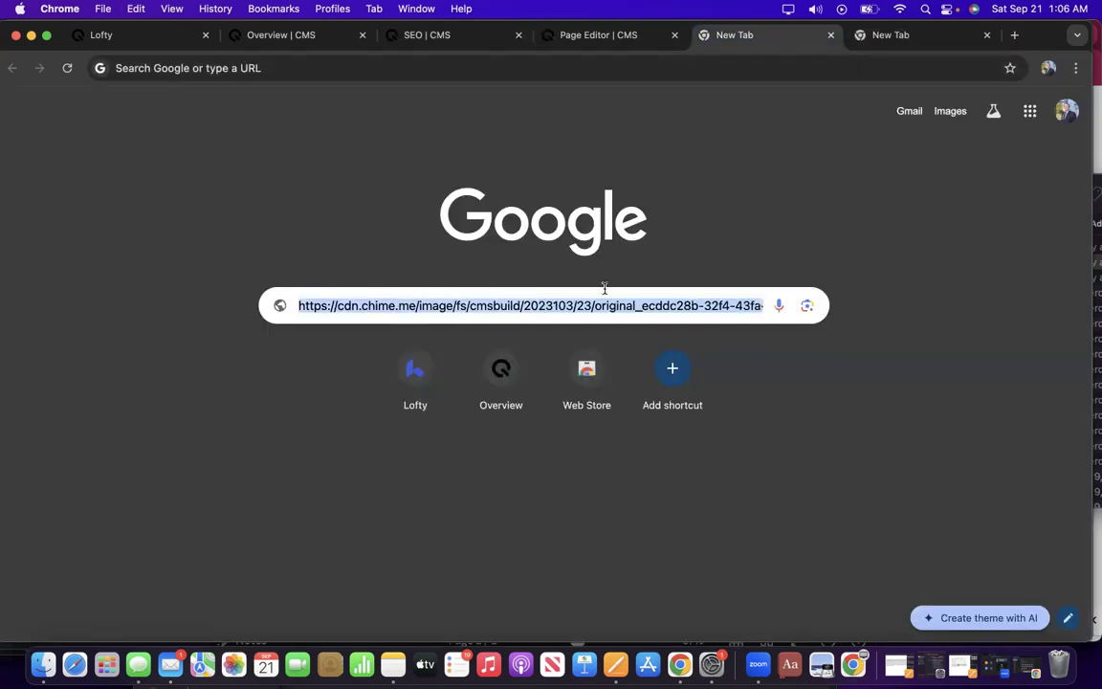
pyautogui.click(585, 35)
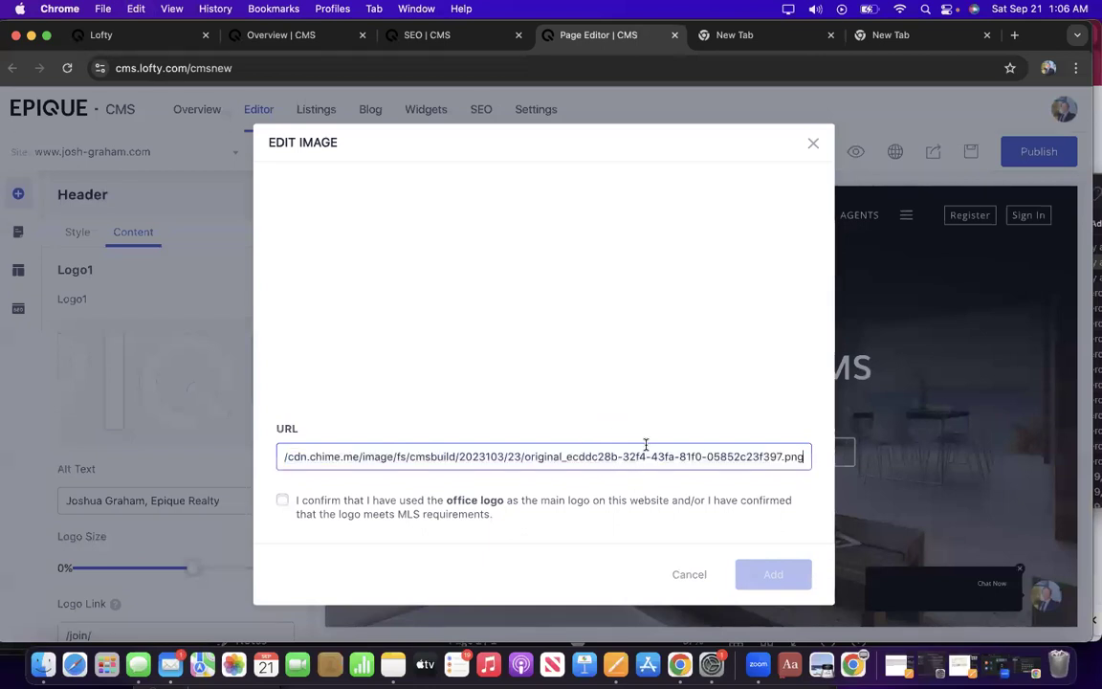
pyautogui.click(283, 500)
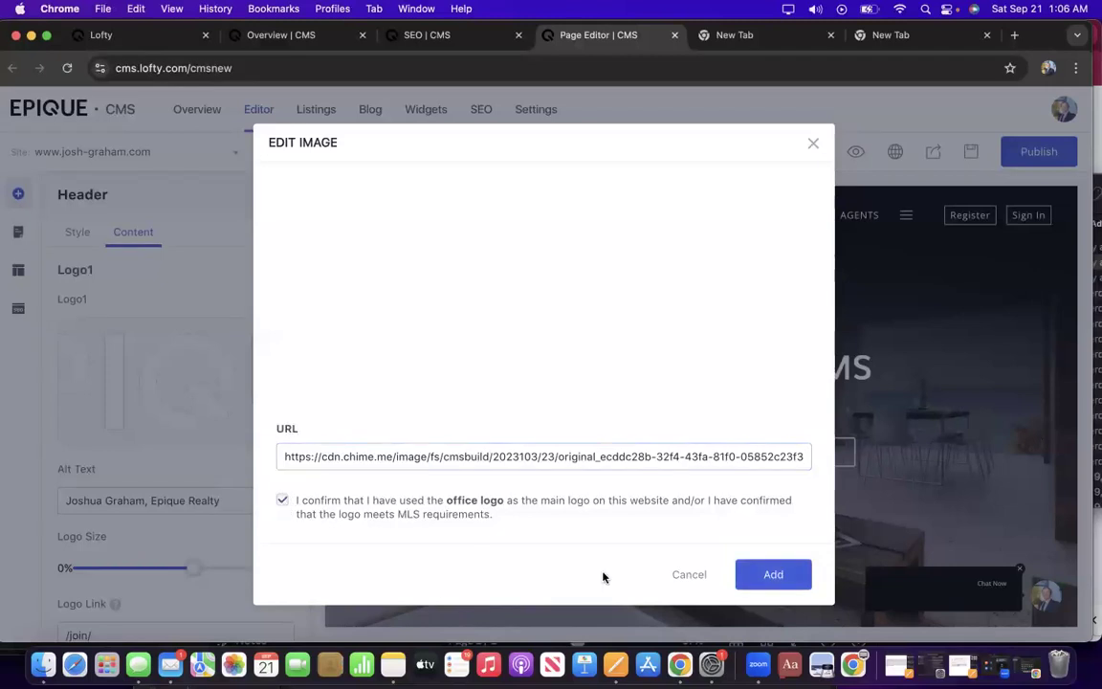
pyautogui.click(763, 575)
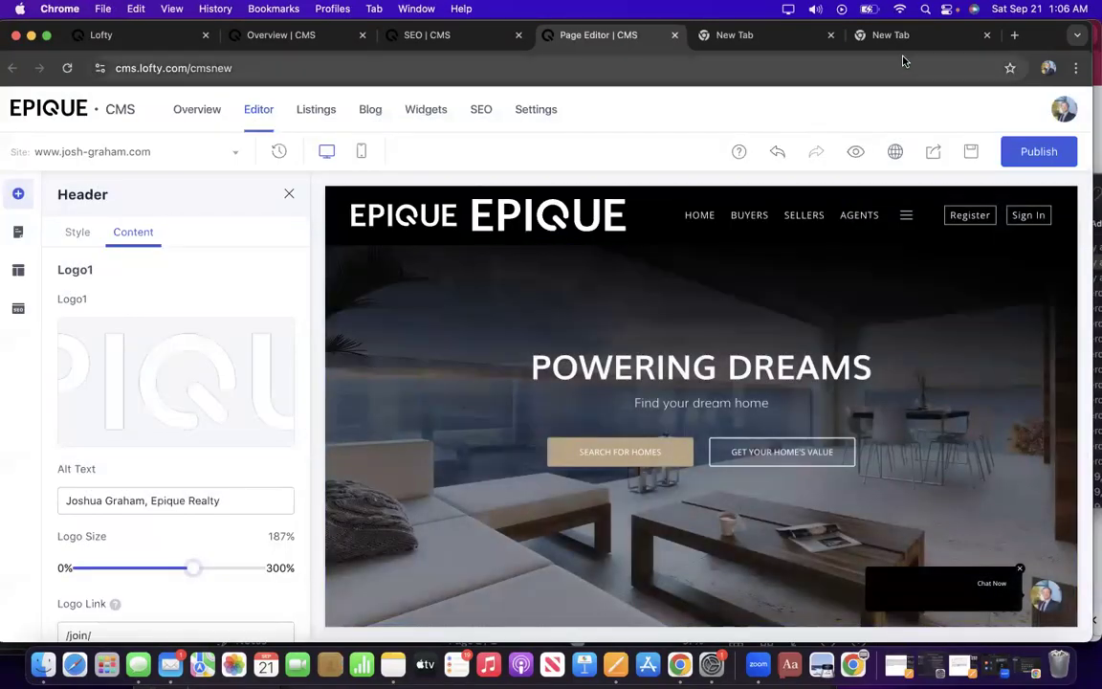
# Copy the headshot URL and apply it as Logo1's image, confirming MLS compliance.
pyautogui.click(891, 36)
pyautogui.tripleClick(624, 305)
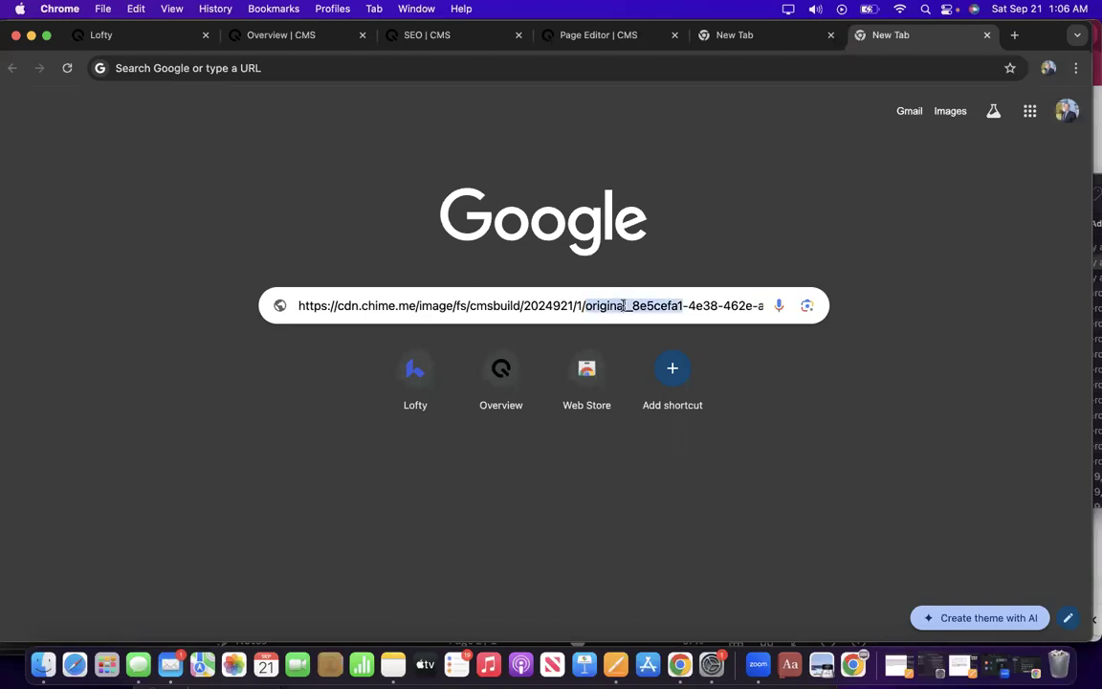
pyautogui.press('super+c')
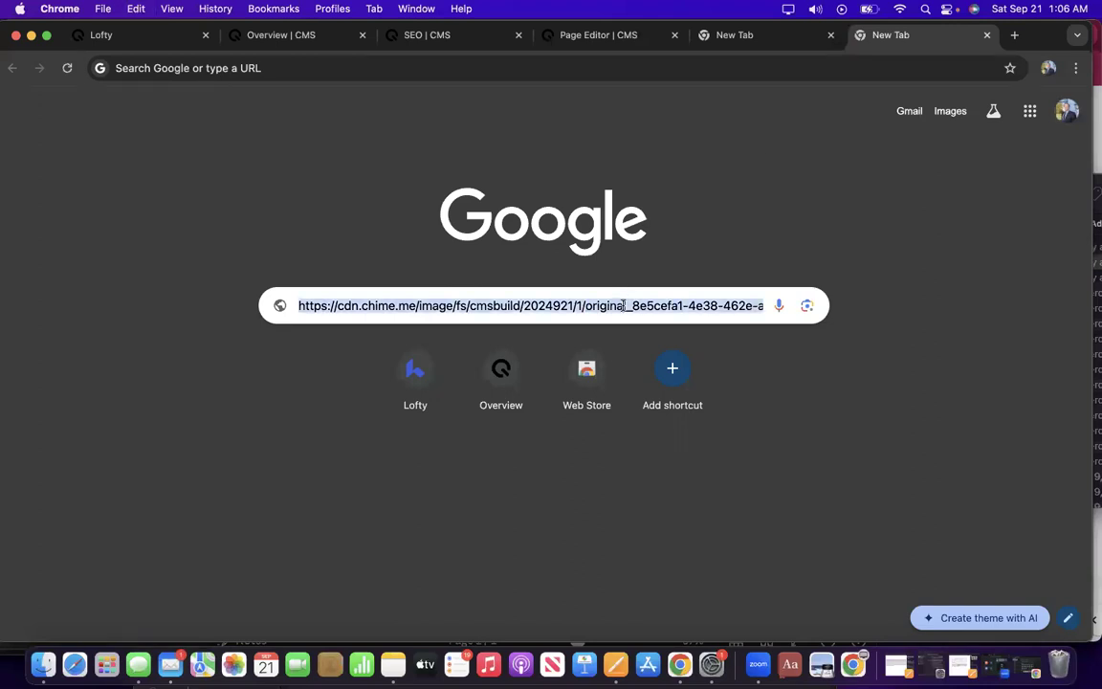
pyautogui.click(572, 35)
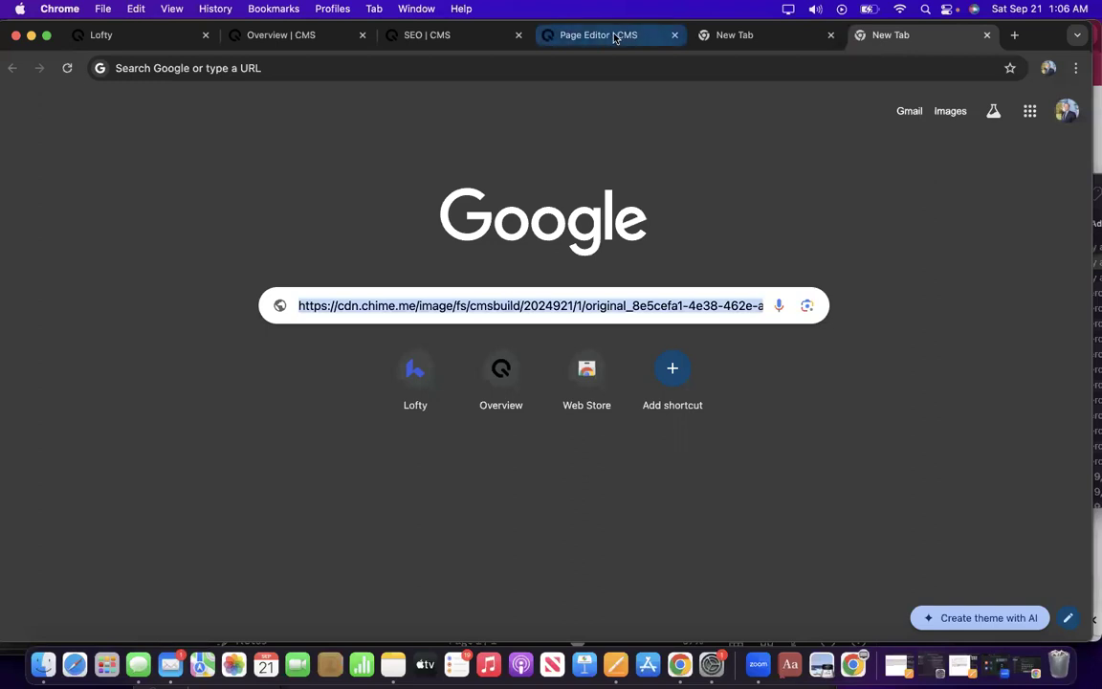
pyautogui.click(153, 383)
pyautogui.tripleClick(387, 456)
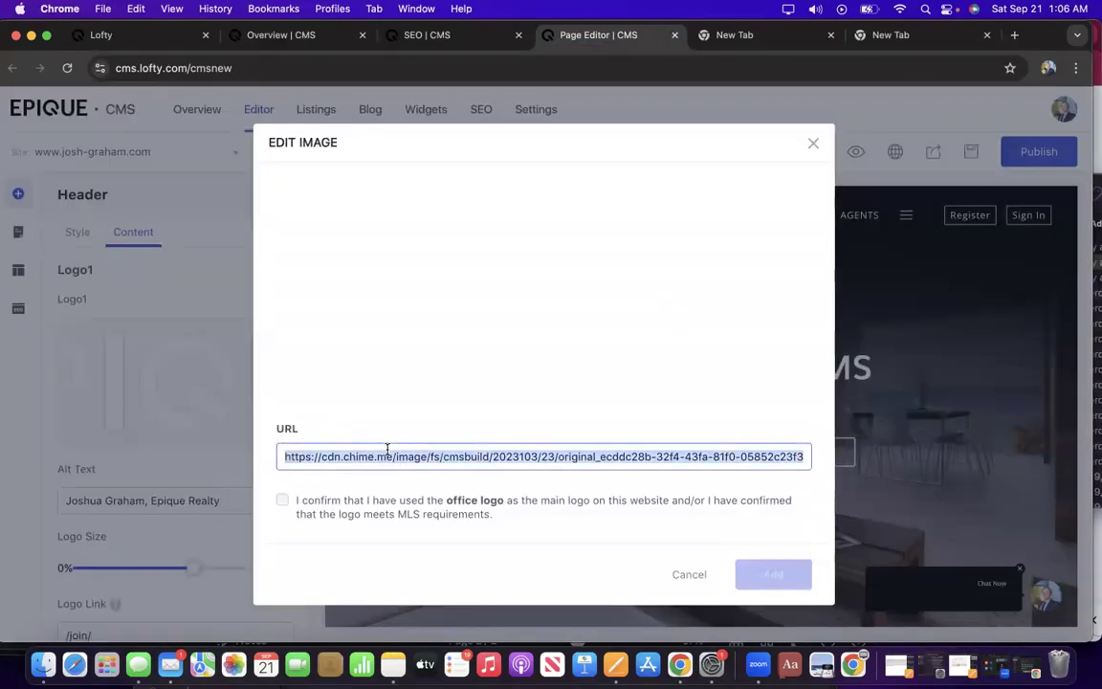
pyautogui.press('super+v')
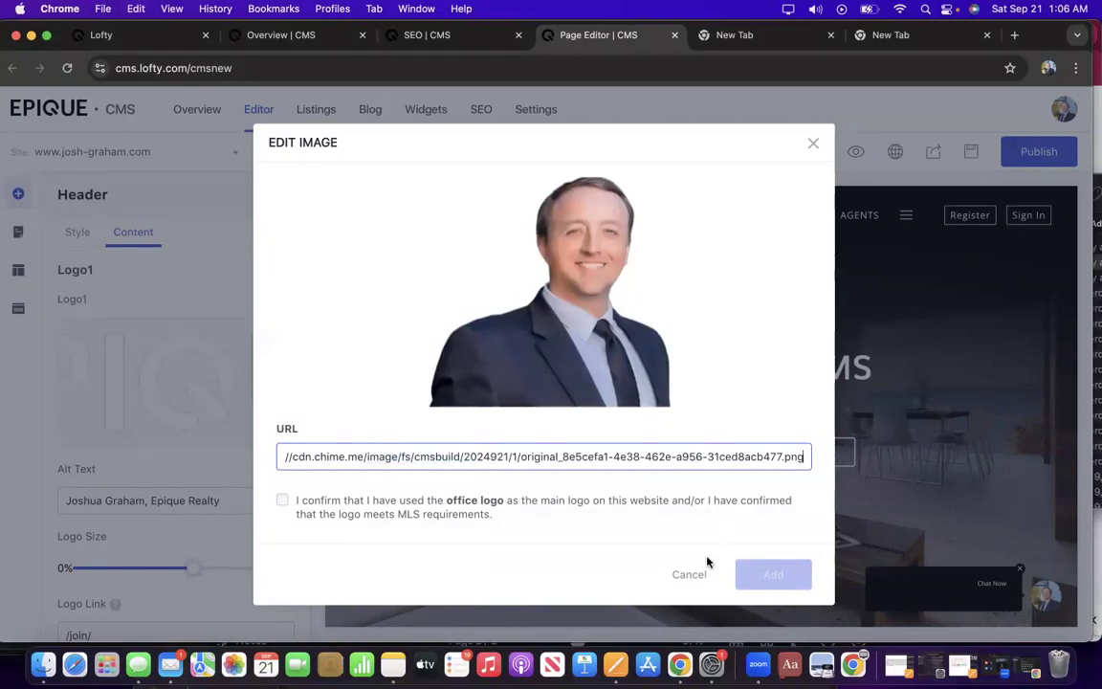
pyautogui.click(284, 500)
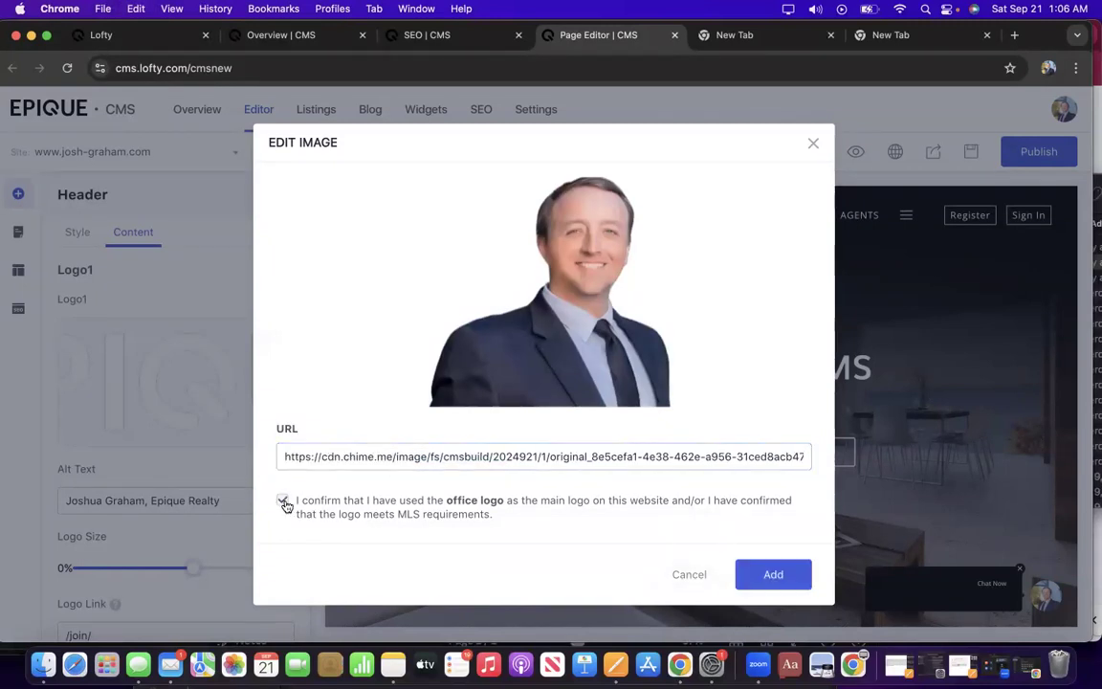
pyautogui.click(741, 572)
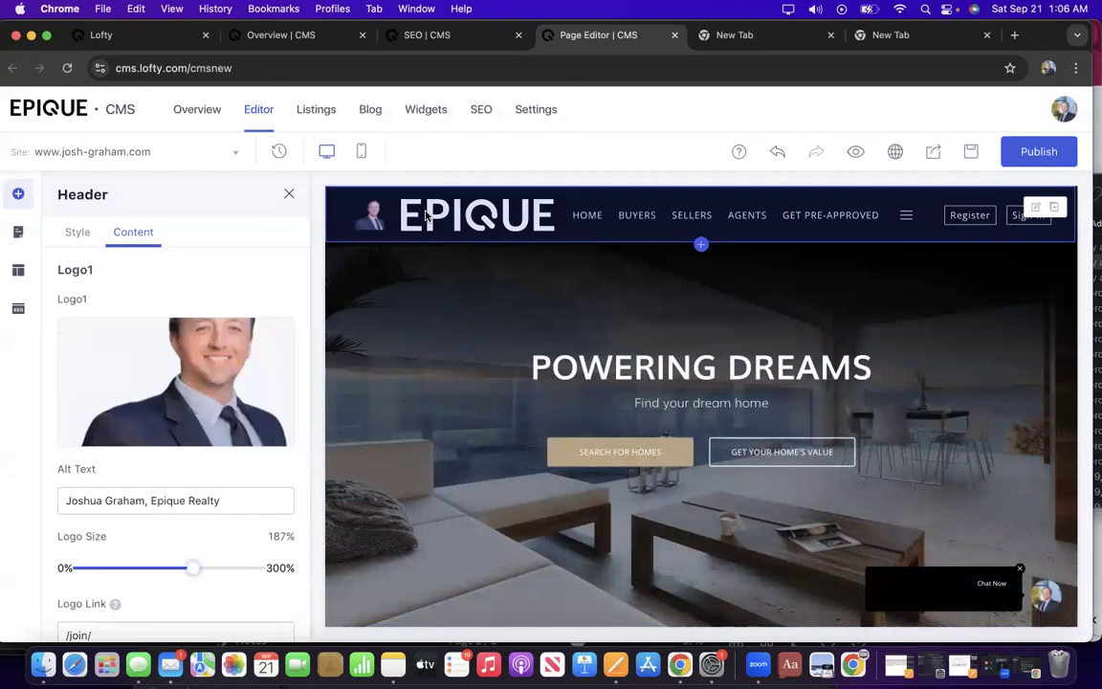
# Enlarge Logo1 to near maximum size and reduce Logo2's size to 198%.
pyautogui.moveTo(195, 567); pyautogui.dragTo(256, 568)
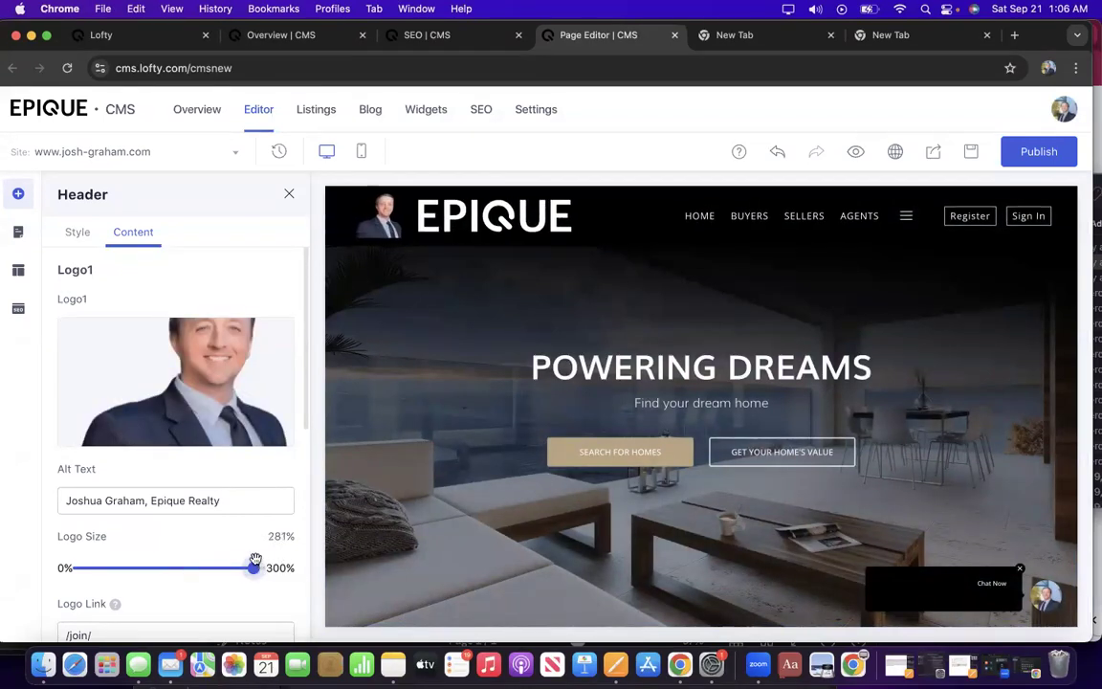
pyautogui.scroll(-4, 239, 394)
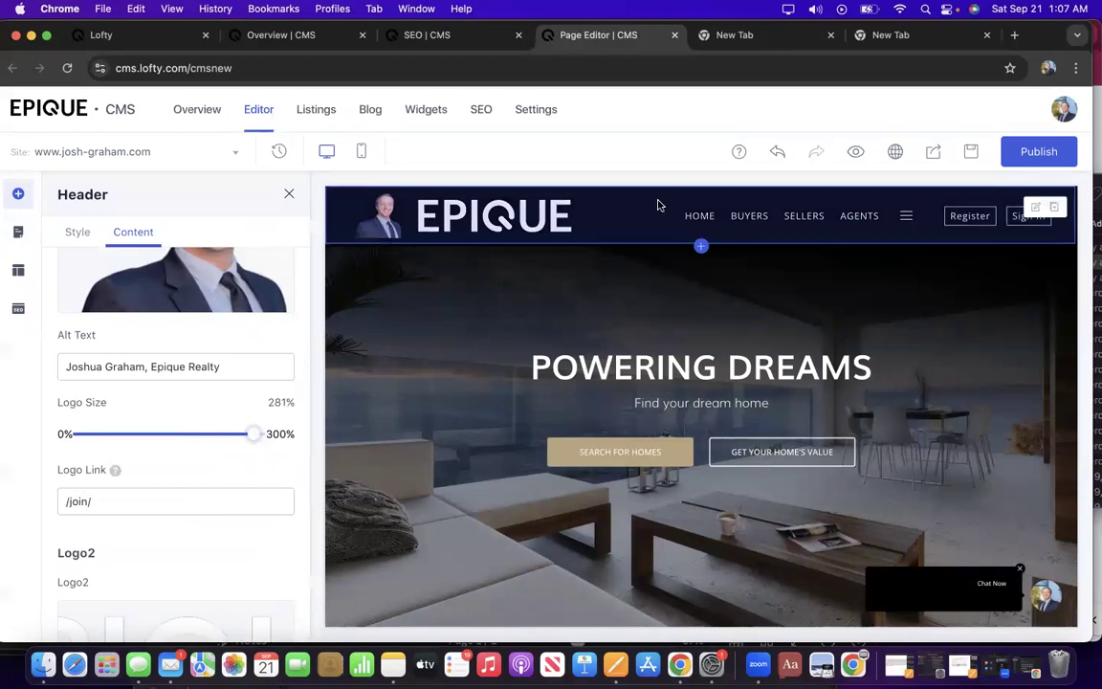
pyautogui.moveTo(253, 436)
pyautogui.mouseDown()
pyautogui.moveTo(219, 437)
pyautogui.moveTo(295, 440)
pyautogui.moveTo(247, 437)
pyautogui.mouseUp()
pyautogui.scroll(-5, 229, 509)
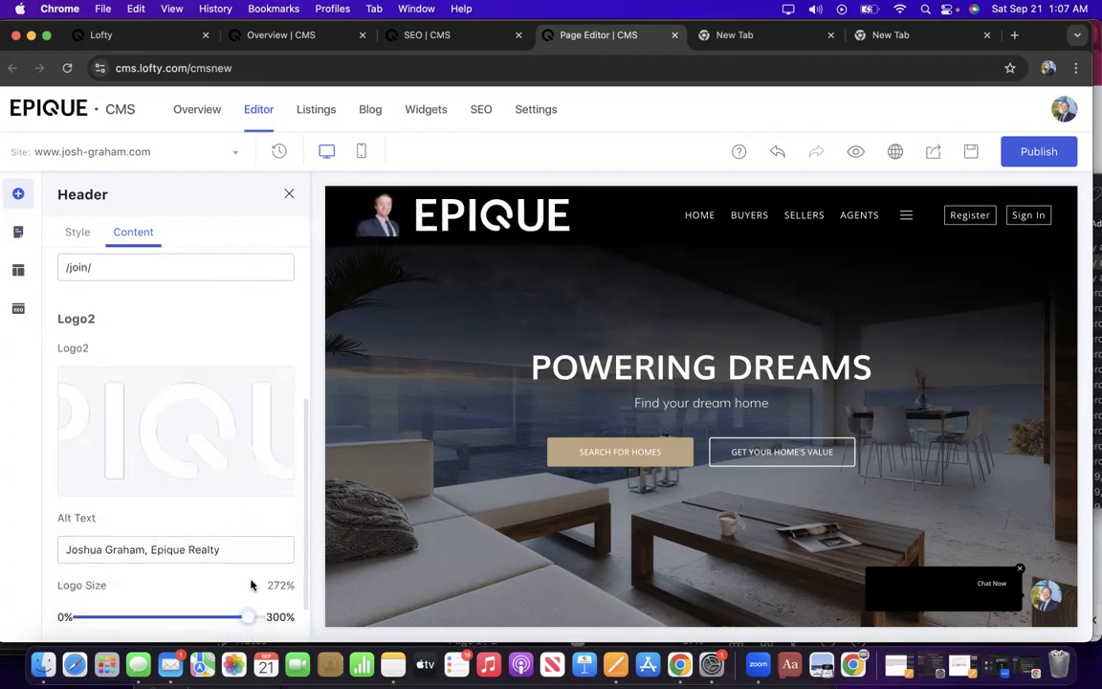
pyautogui.moveTo(244, 612); pyautogui.dragTo(199, 613)
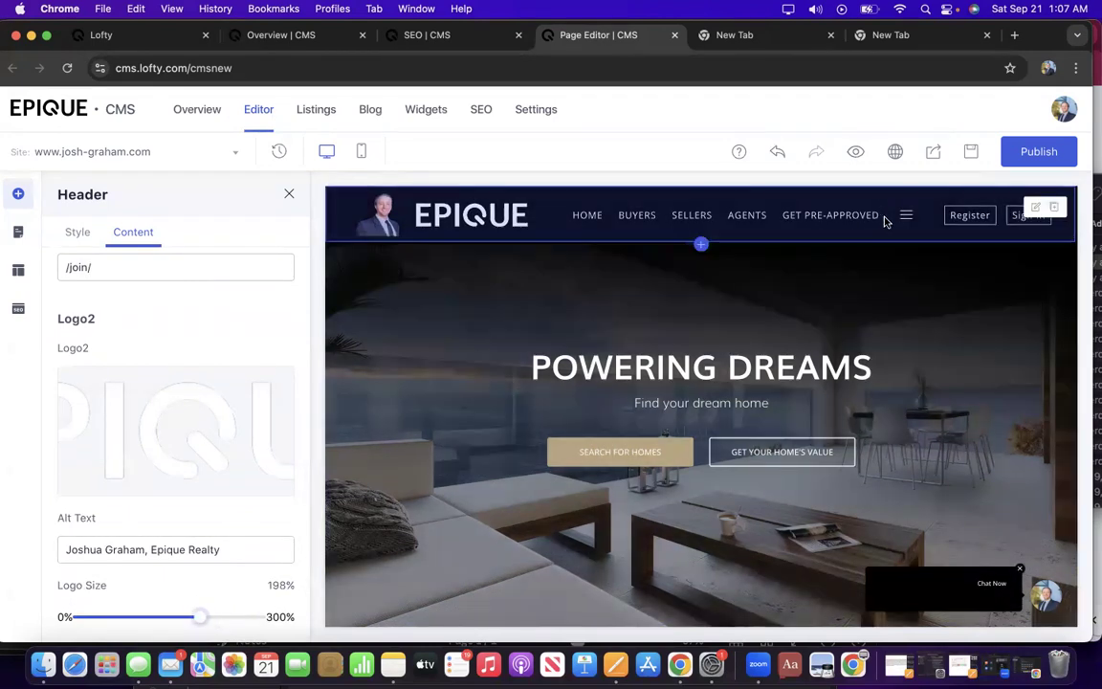
pyautogui.scroll(-1, 542, 330)
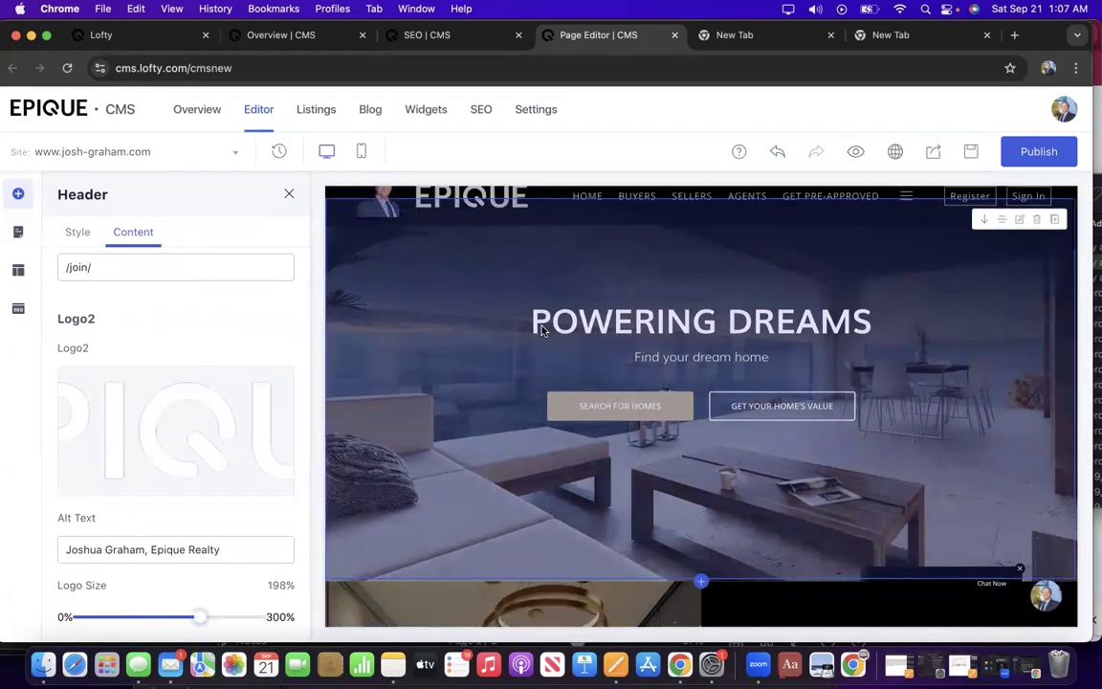
pyautogui.scroll(-8, 541, 329)
pyautogui.scroll(-12, 542, 331)
pyautogui.scroll(-15, 539, 332)
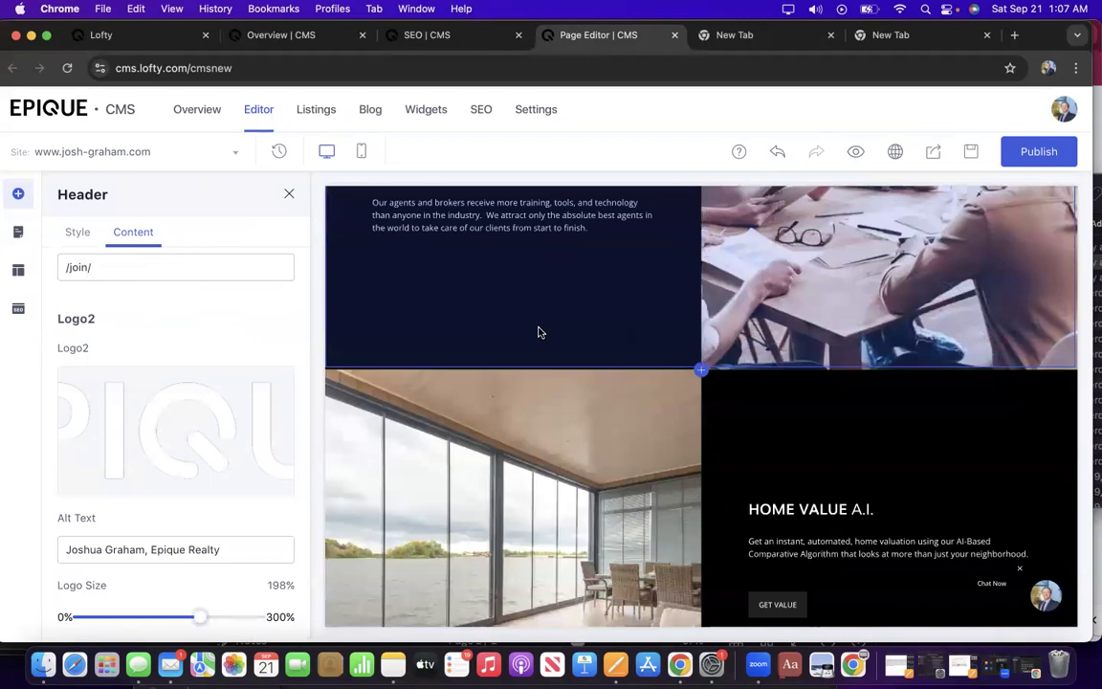
pyautogui.scroll(-15, 538, 332)
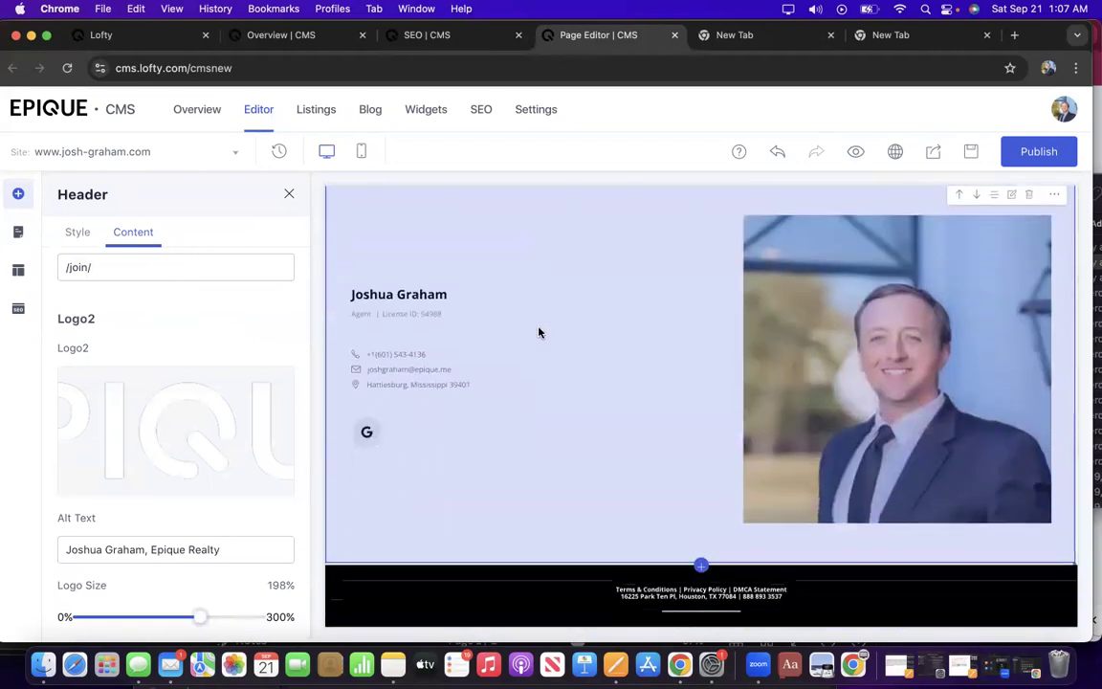
pyautogui.scroll(8, 538, 332)
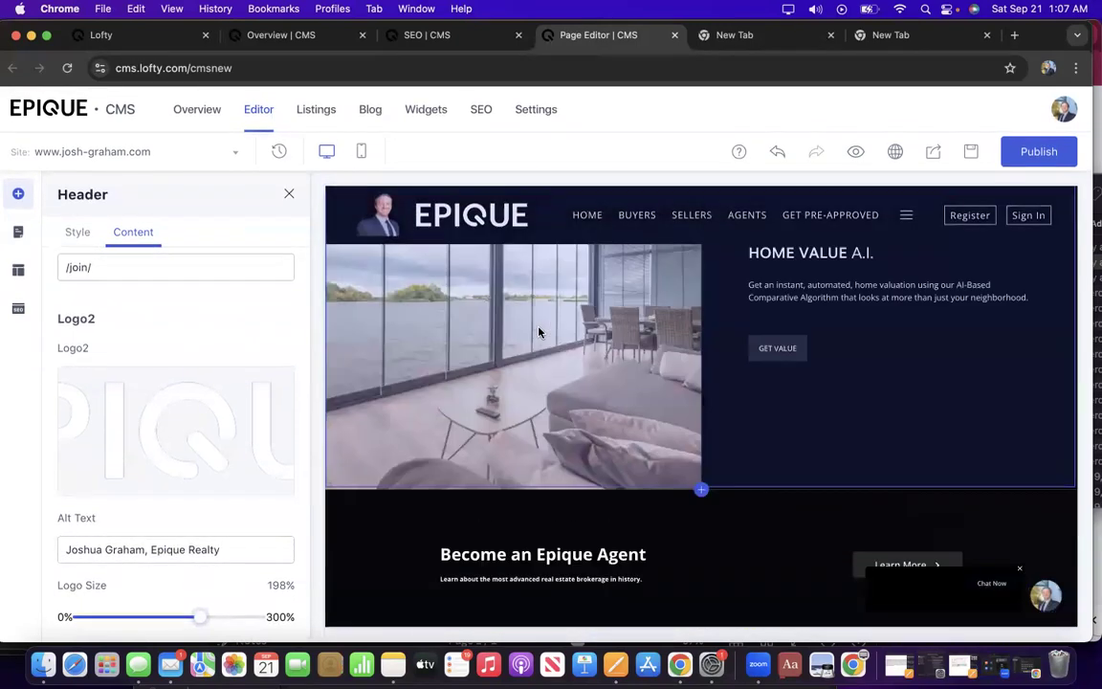
pyautogui.scroll(15, 538, 332)
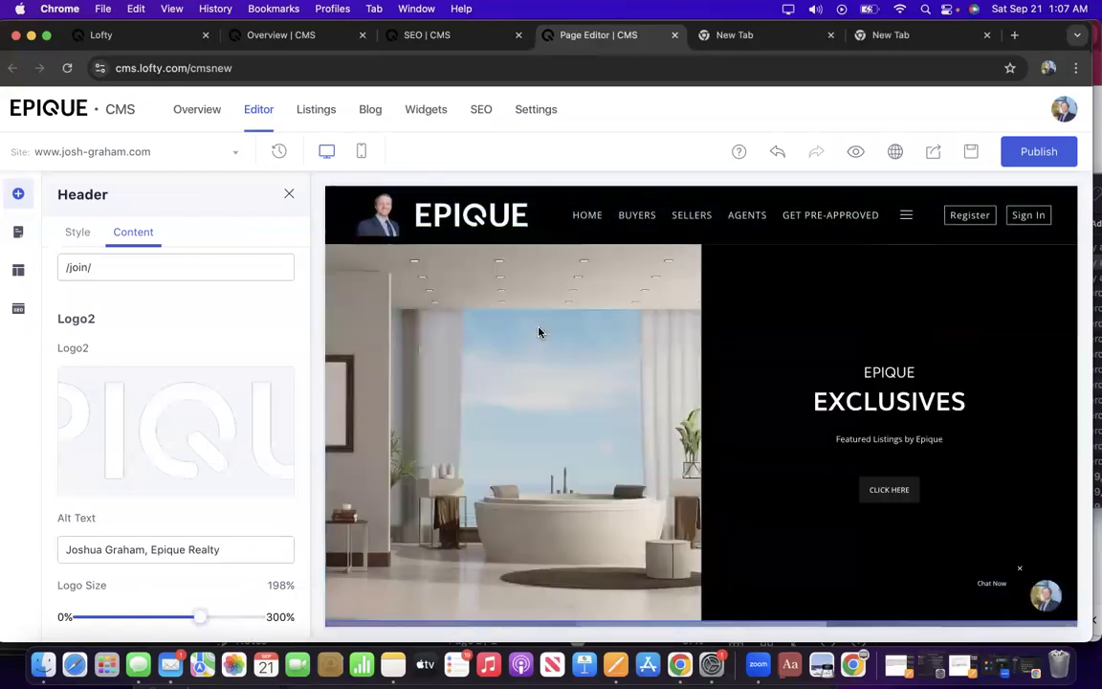
pyautogui.scroll(-5, 539, 332)
pyautogui.scroll(3, 539, 332)
pyautogui.scroll(10, 539, 333)
pyautogui.scroll(-8, 539, 332)
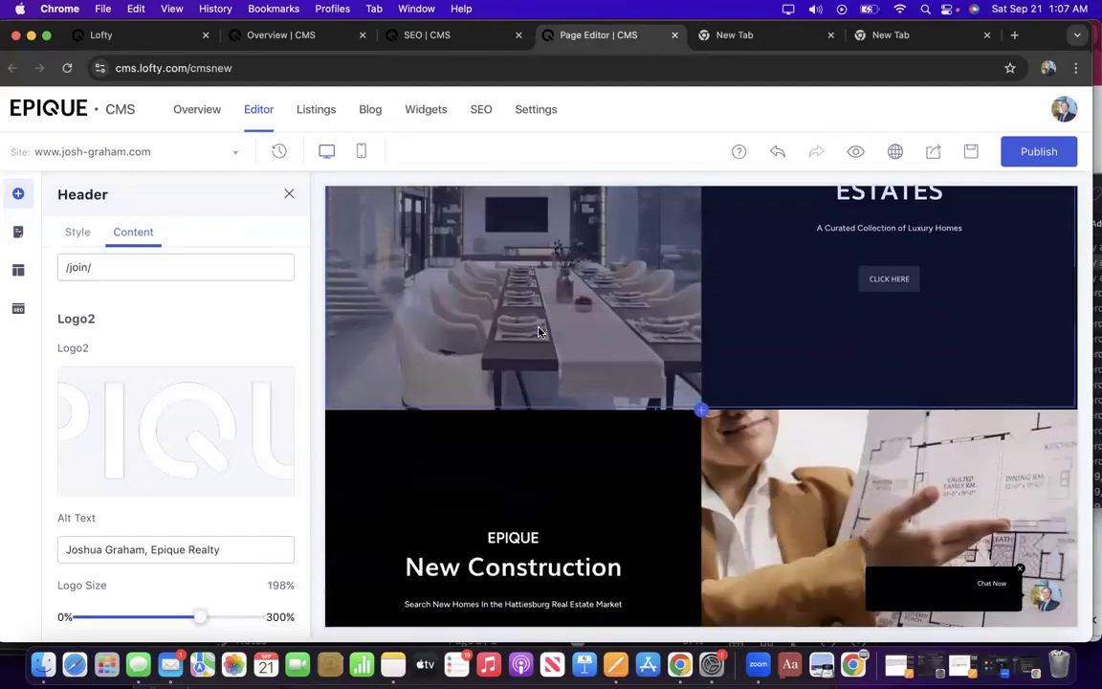
pyautogui.scroll(-3, 539, 332)
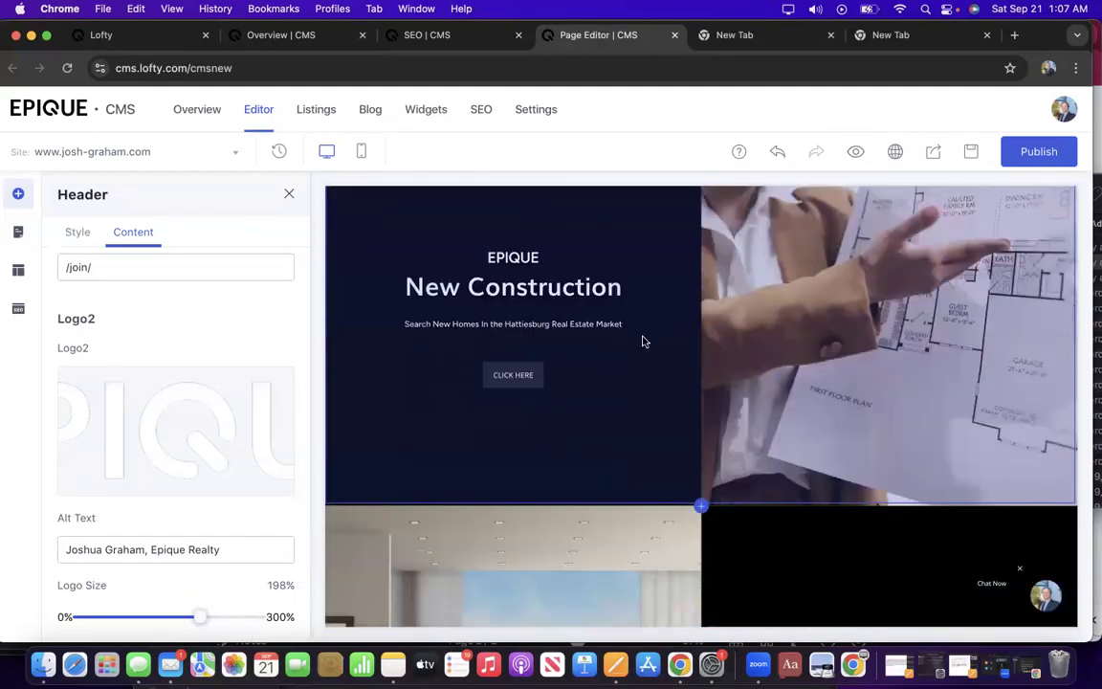
pyautogui.scroll(10, 629, 318)
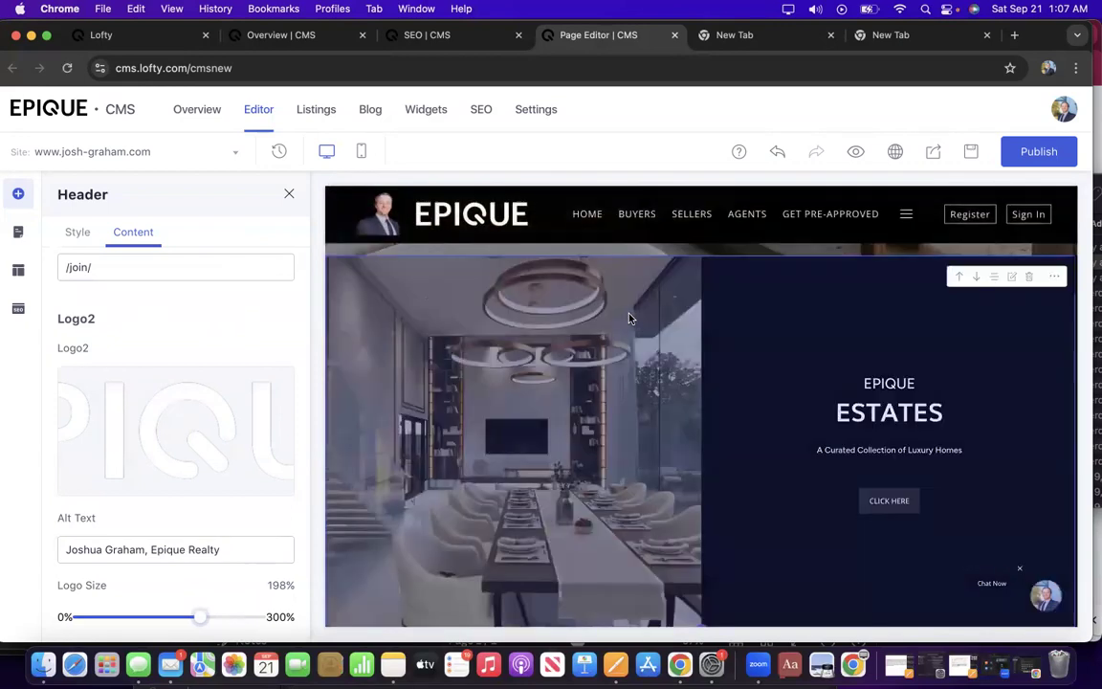
pyautogui.scroll(-5, 628, 317)
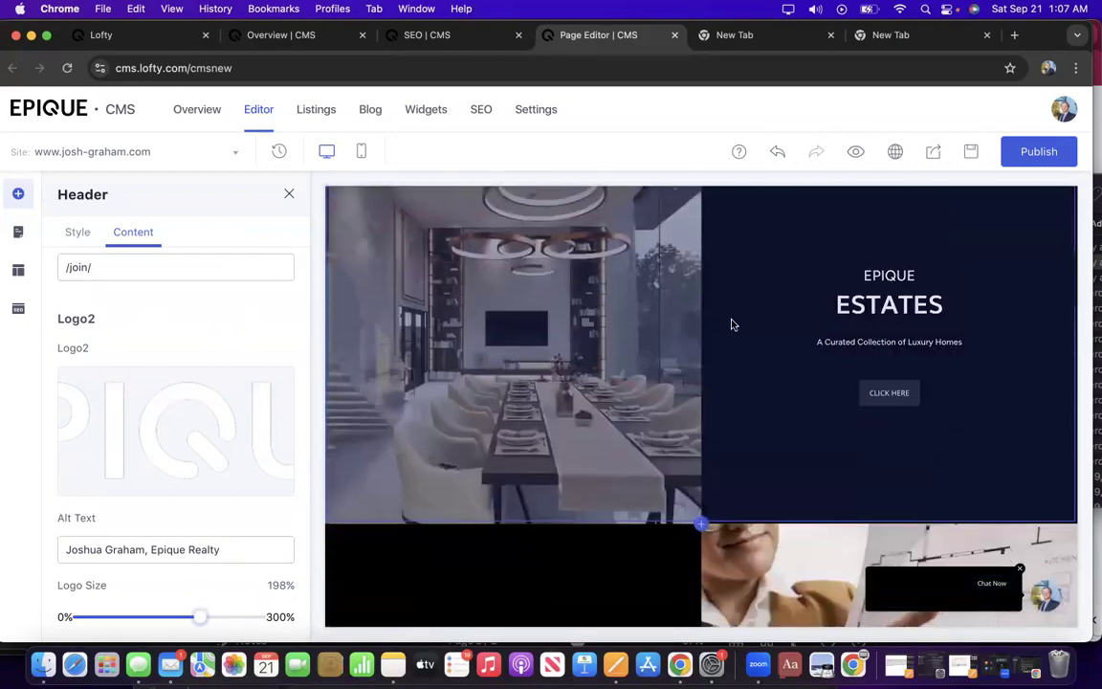
pyautogui.scroll(-3, 753, 348)
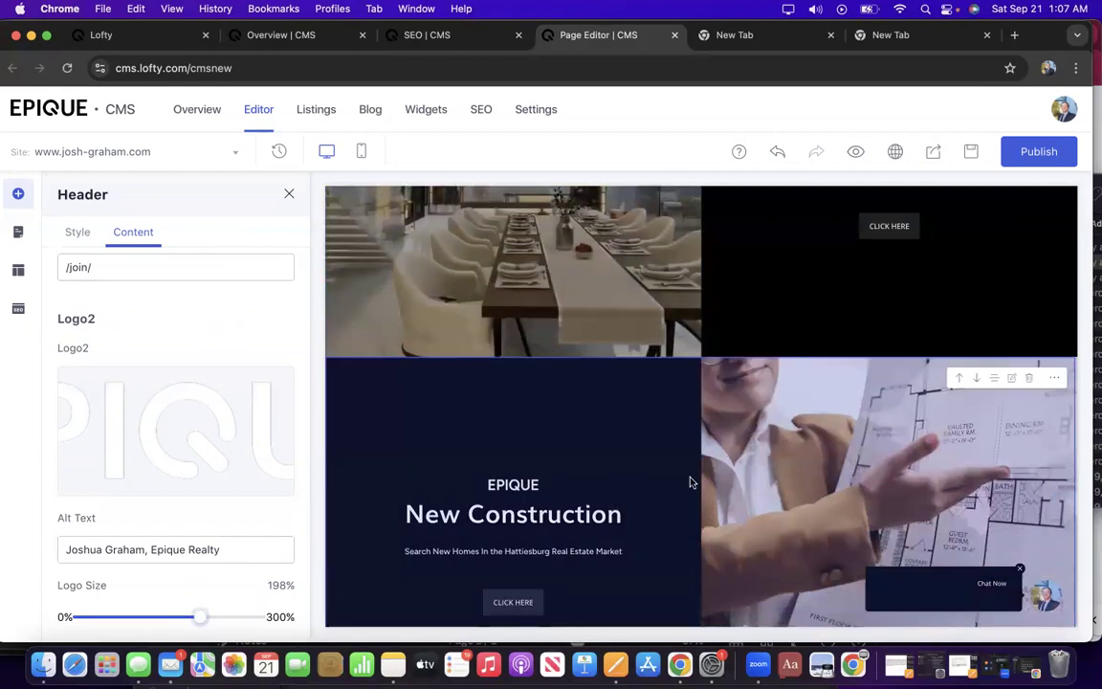
pyautogui.scroll(-1, 693, 482)
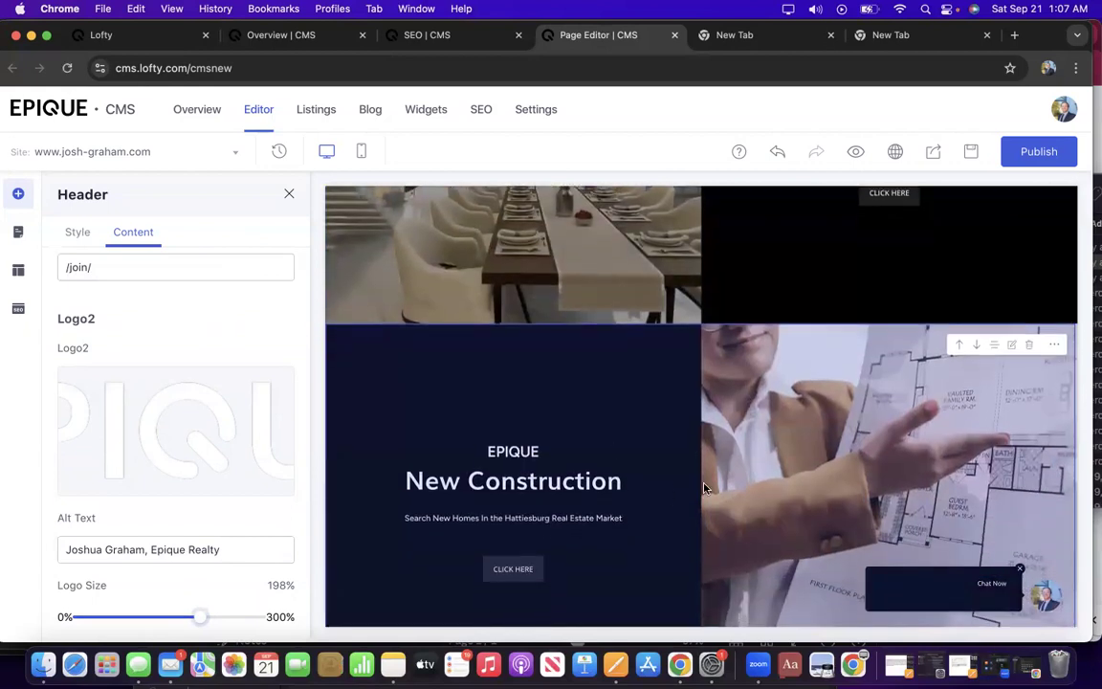
pyautogui.scroll(-1, 704, 483)
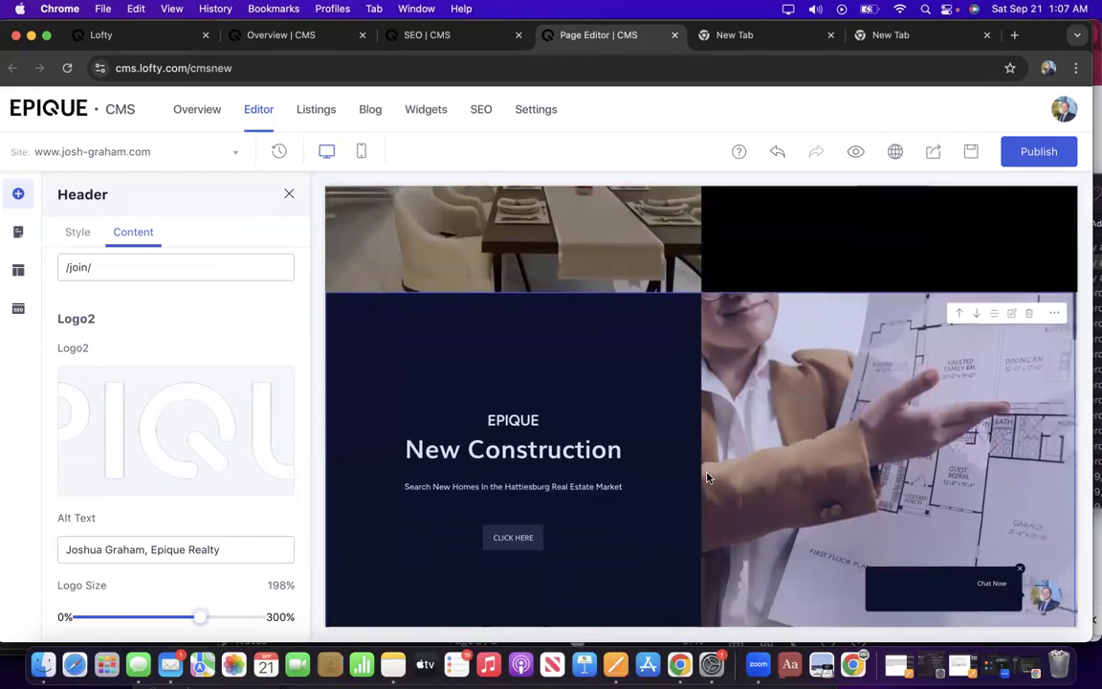
pyautogui.scroll(-1, 708, 478)
pyautogui.scroll(-1, 708, 477)
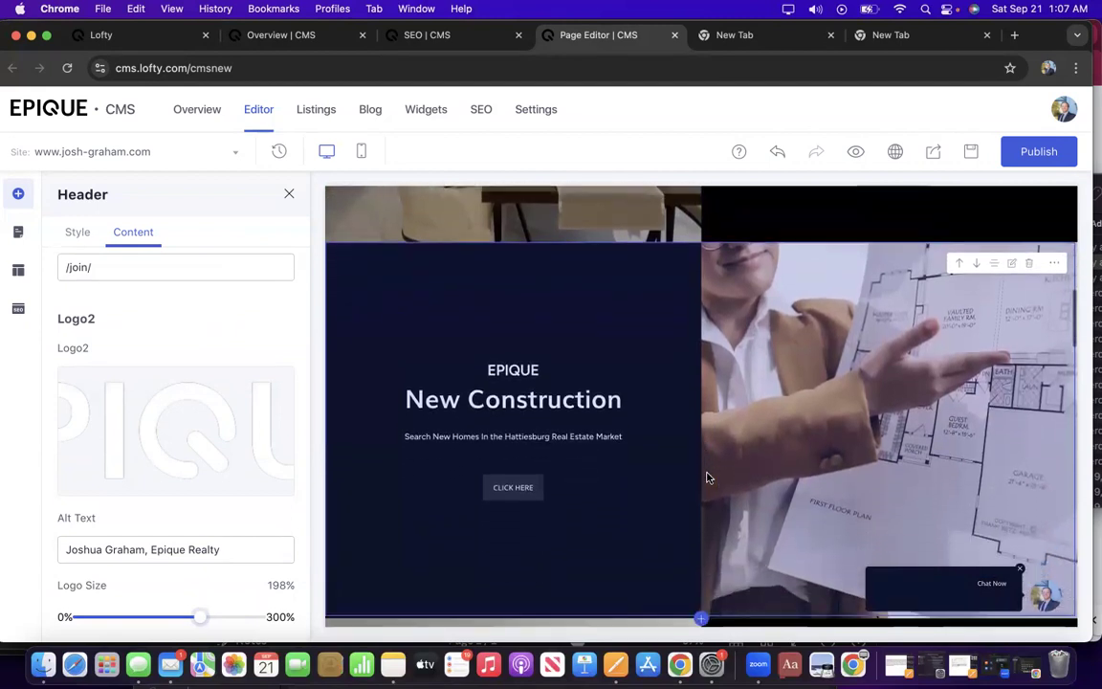
pyautogui.scroll(-1, 709, 478)
pyautogui.scroll(-1, 708, 477)
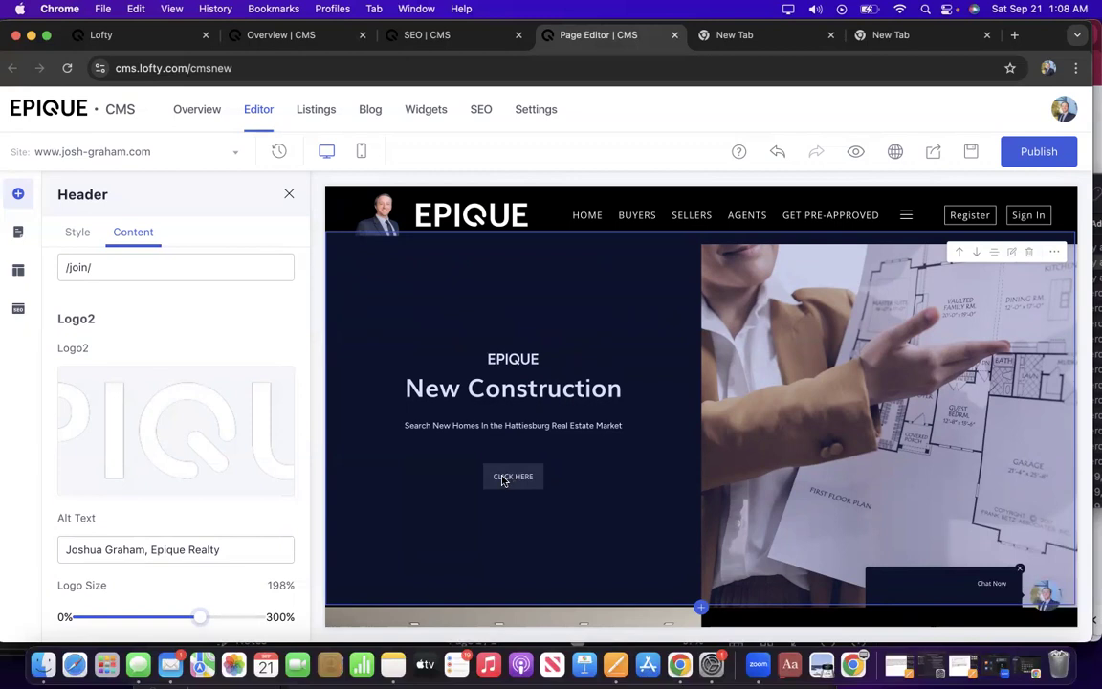
pyautogui.scroll(-3, 502, 461)
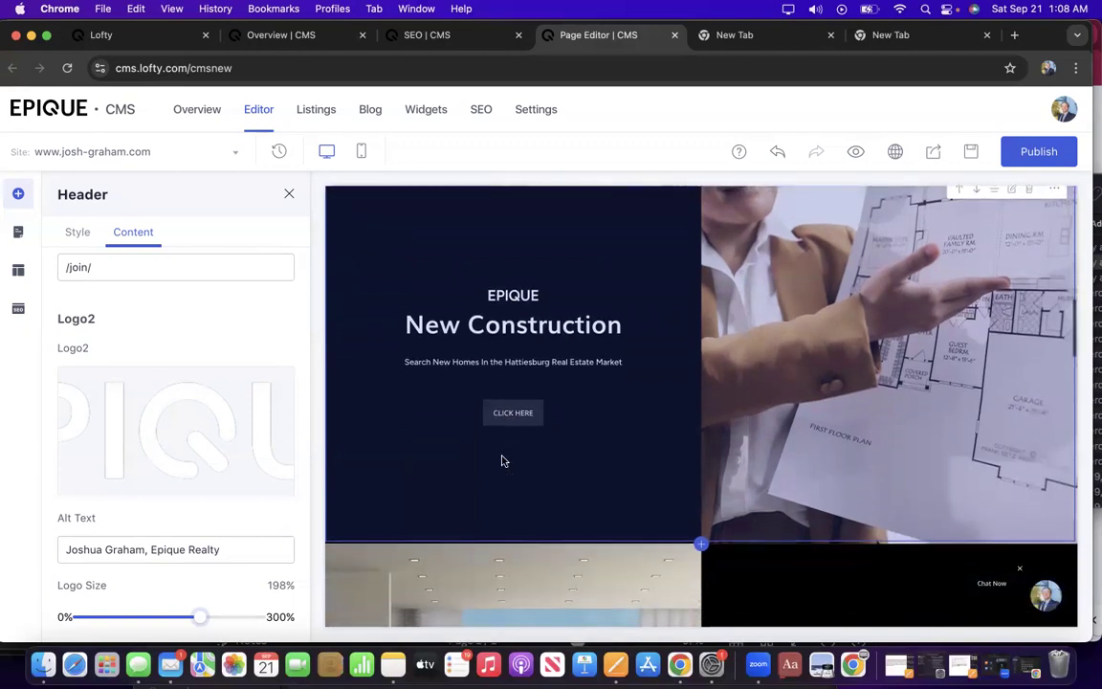
pyautogui.scroll(-1, 502, 461)
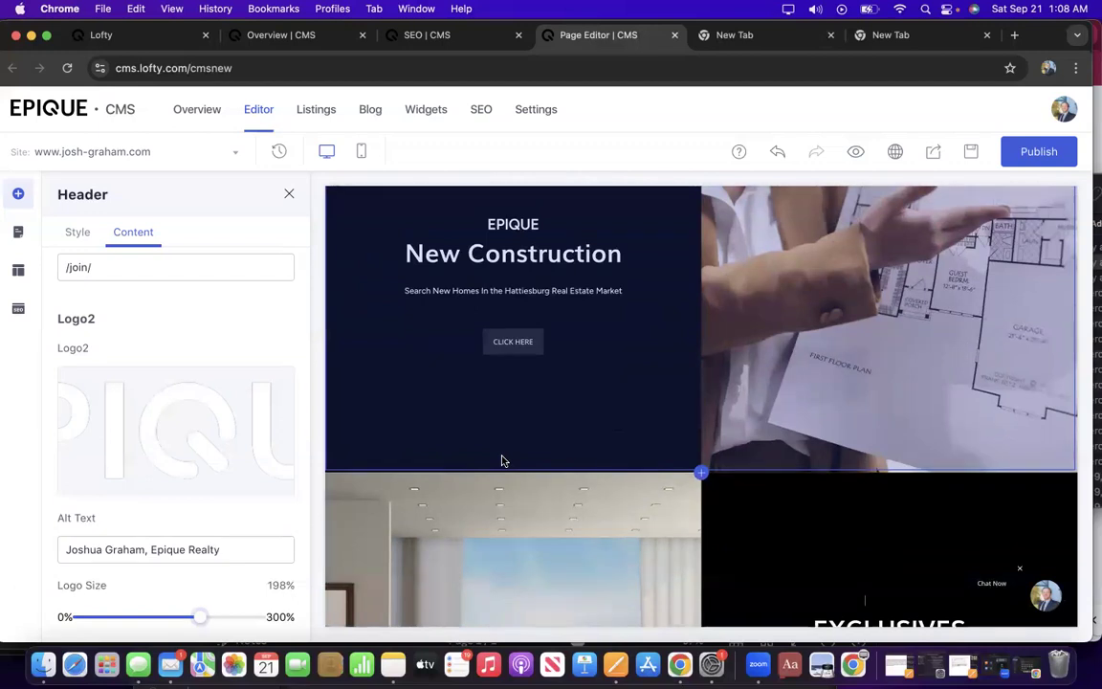
pyautogui.scroll(2, 502, 461)
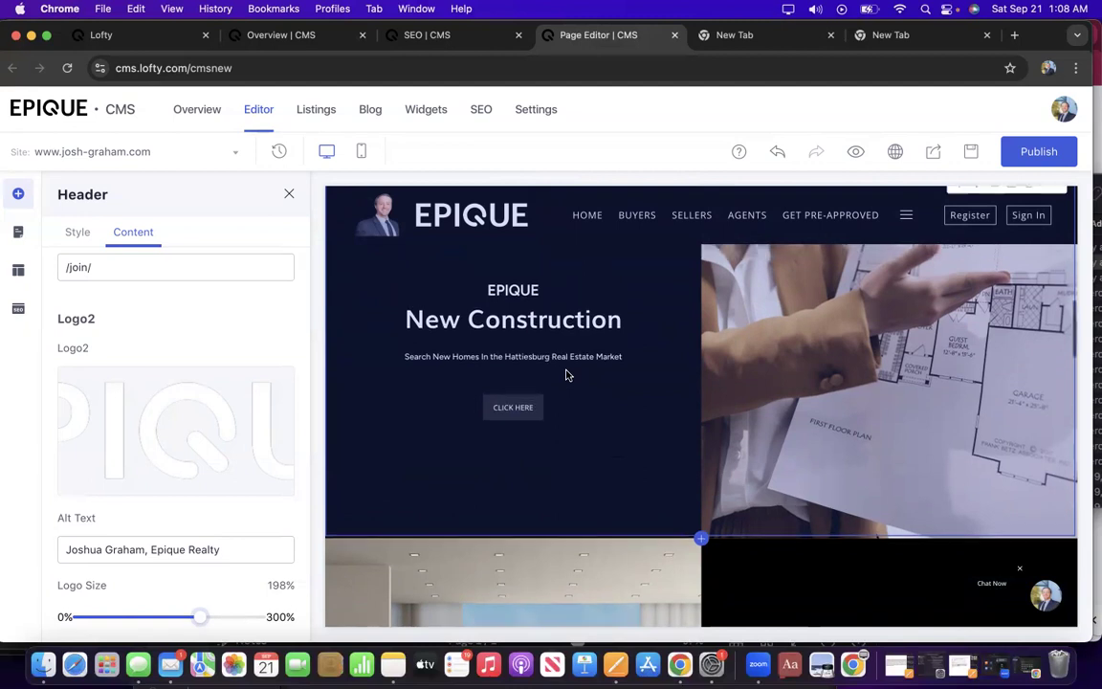
pyautogui.scroll(-5, 566, 375)
# Save a new homepage version named 1.0.
pyautogui.scroll(-8, 565, 375)
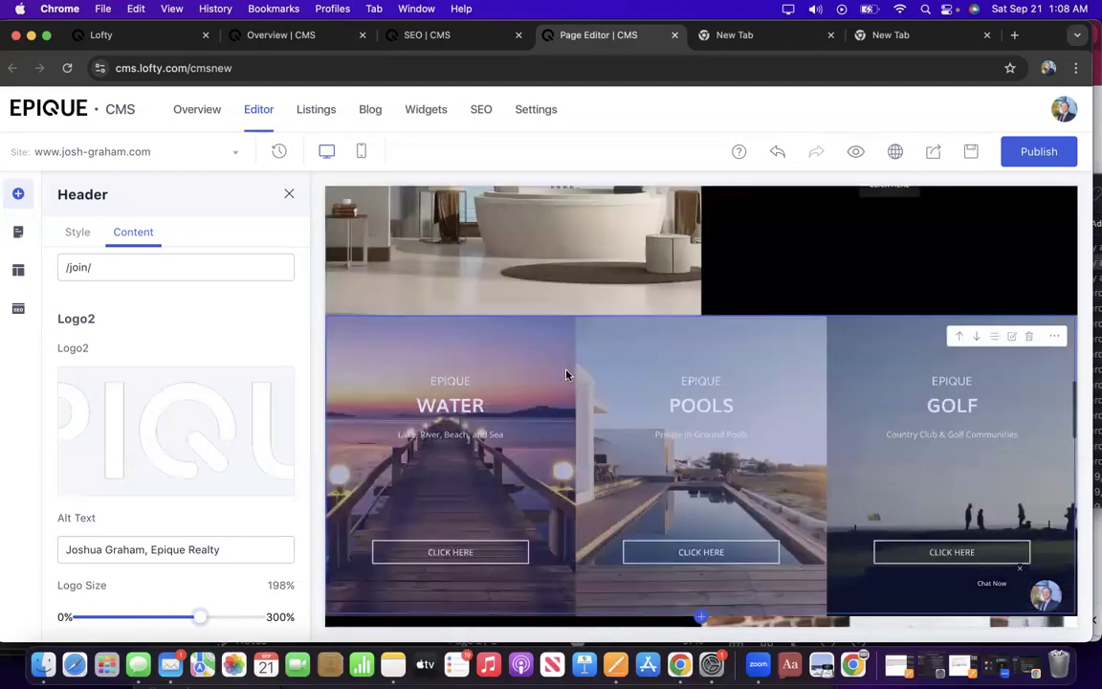
pyautogui.scroll(-3, 227, 431)
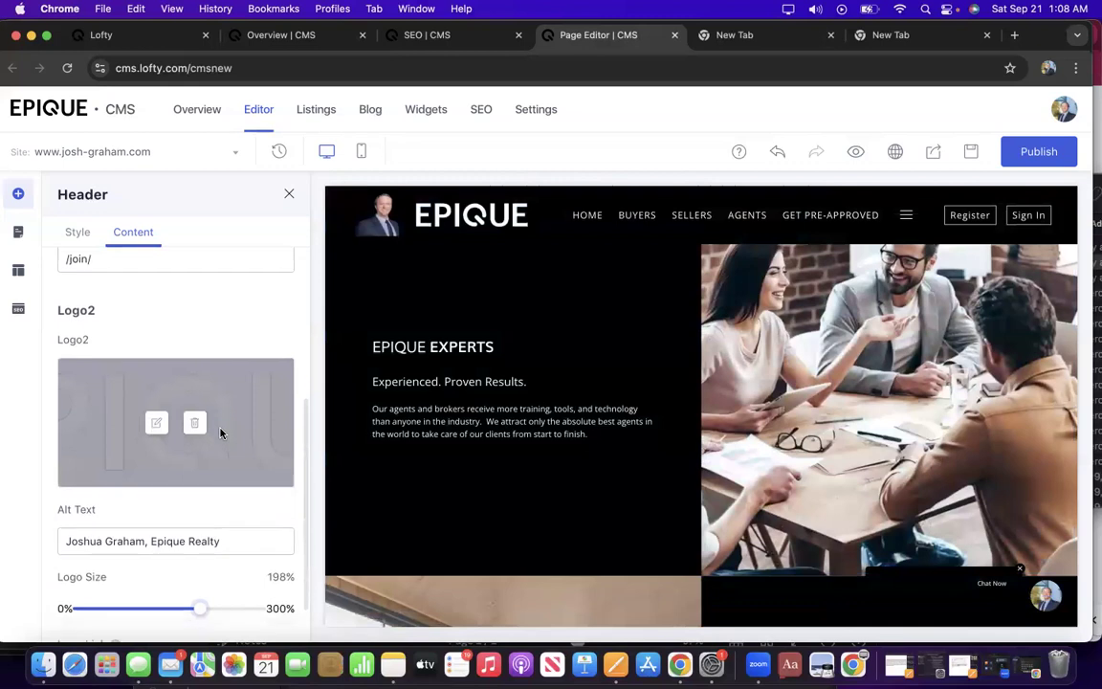
pyautogui.scroll(5, 220, 433)
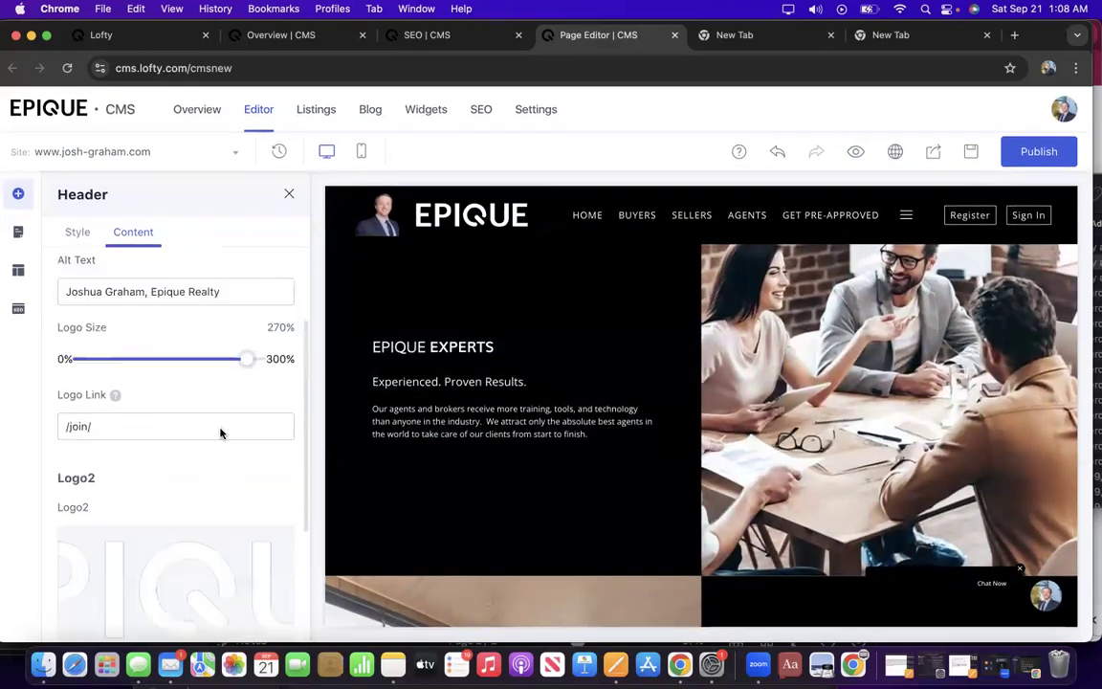
pyautogui.click(462, 43)
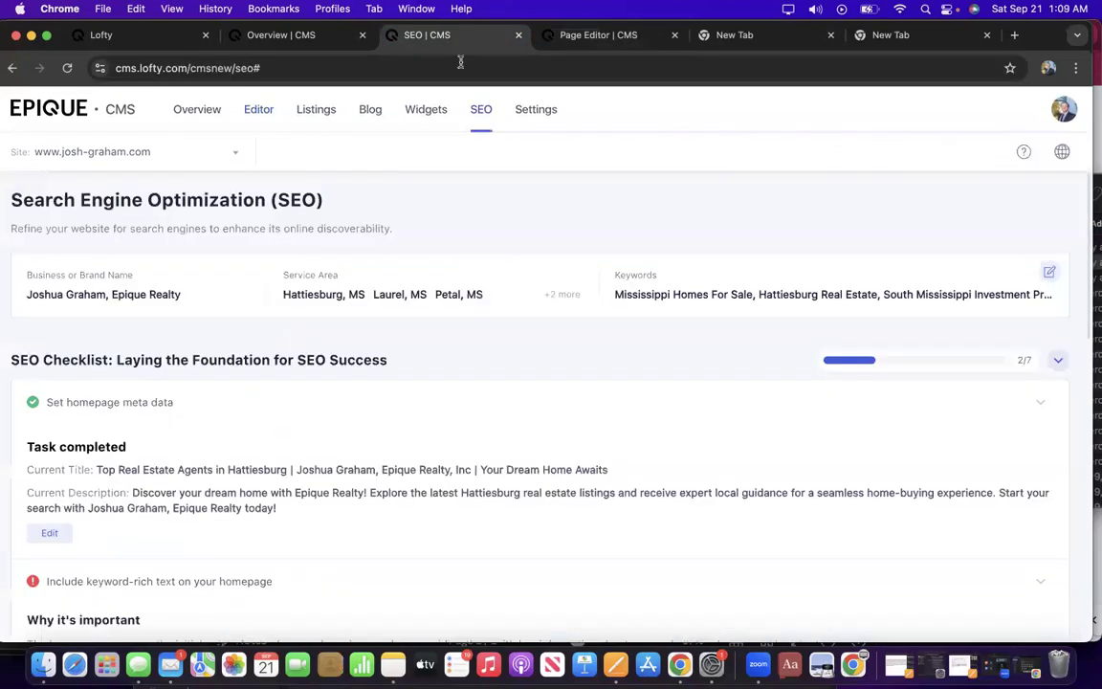
pyautogui.click(617, 31)
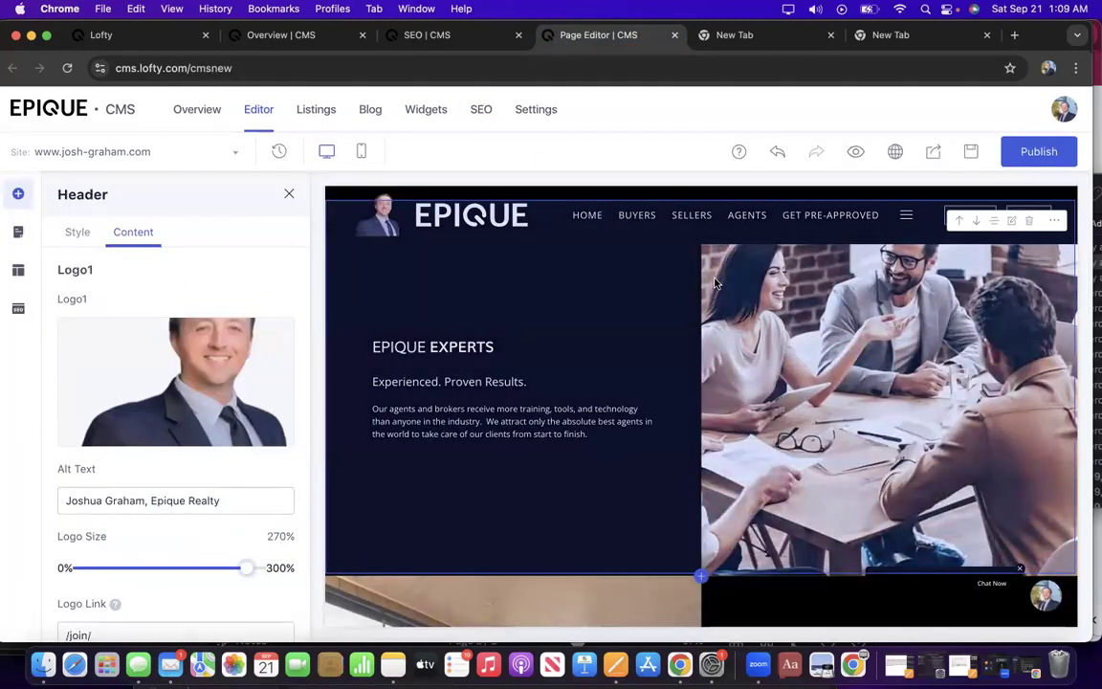
pyautogui.click(969, 154)
pyautogui.click(576, 377)
pyautogui.write('1.')
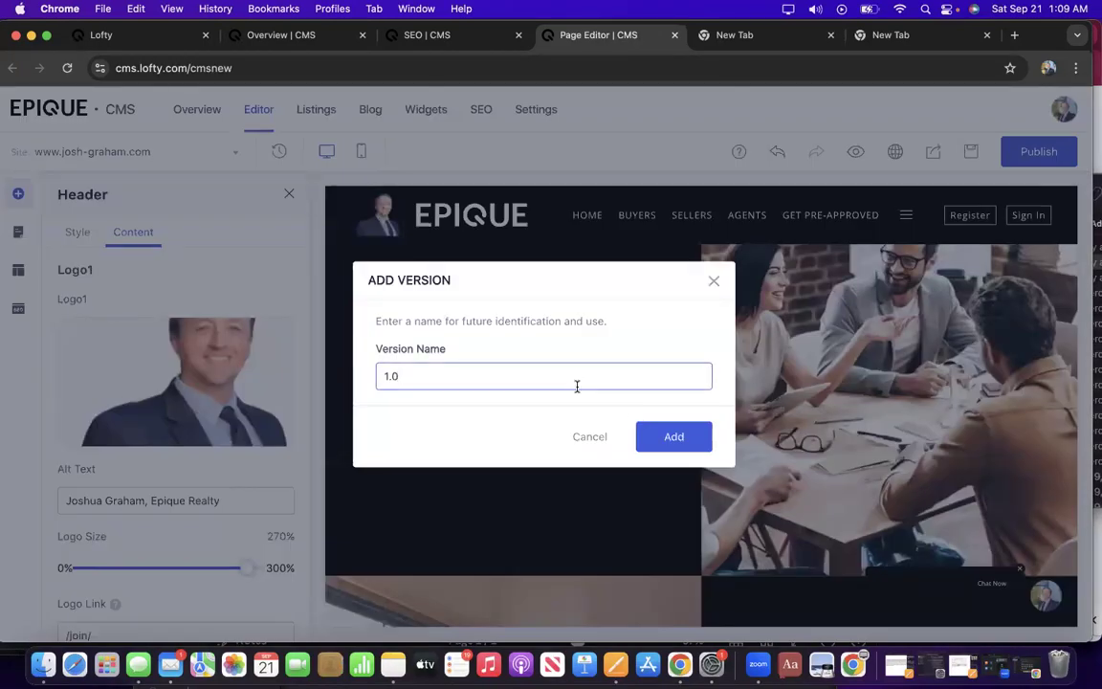
pyautogui.click(674, 436)
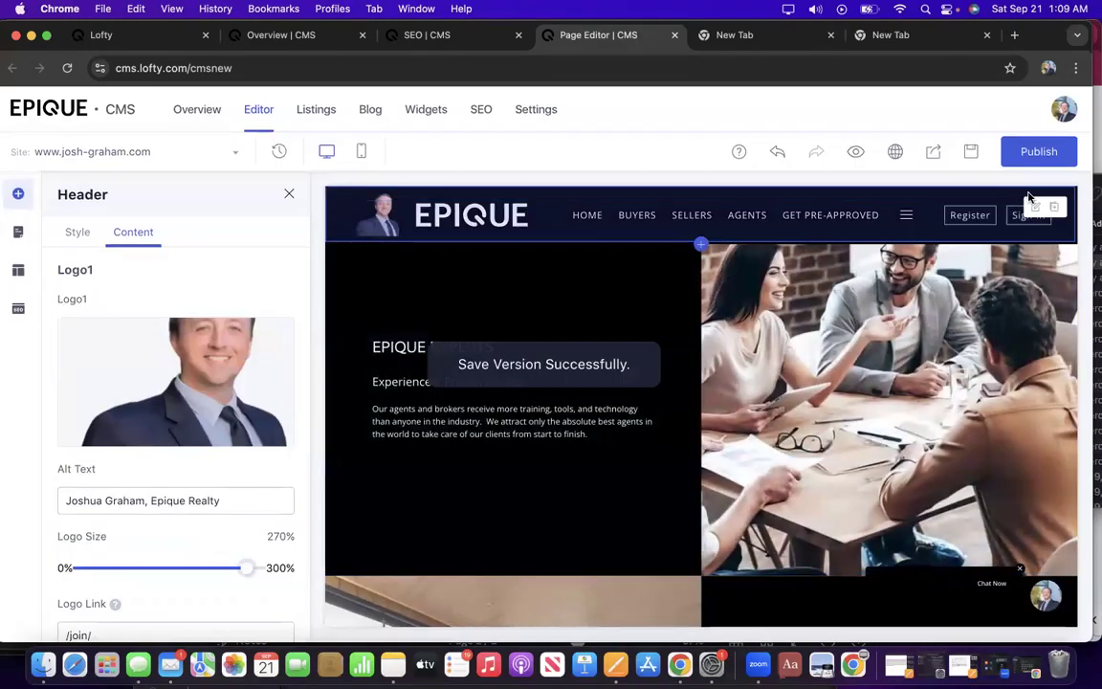
# Publish the website with the headshot-and-Epique header.
pyautogui.click(1030, 153)
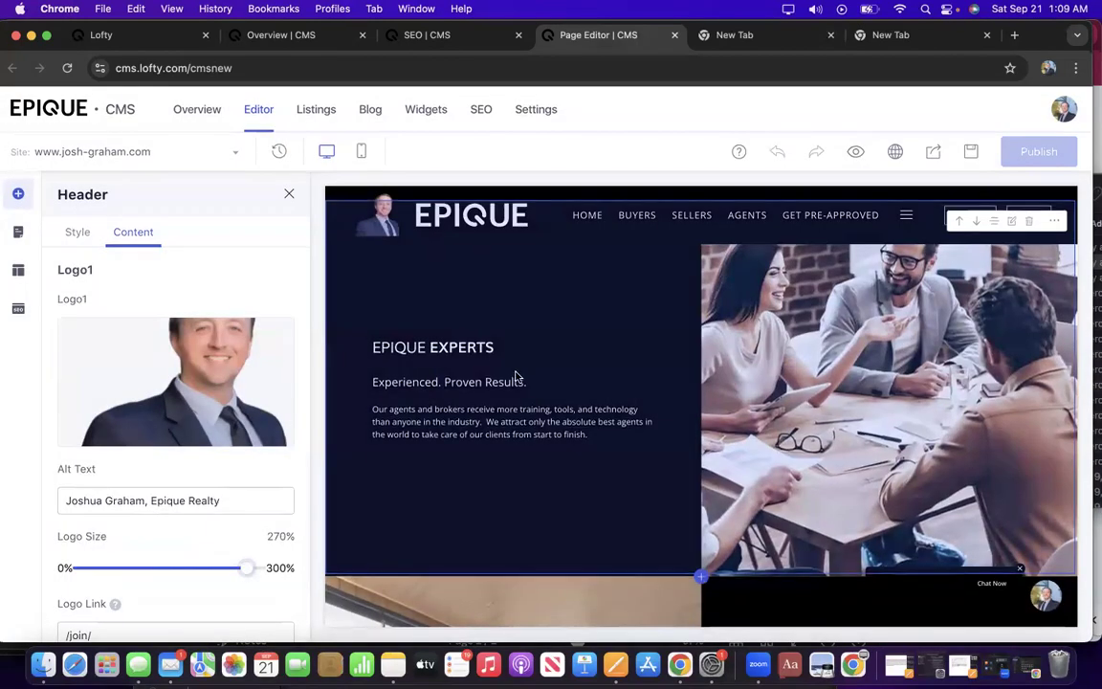
pyautogui.scroll(-5, 515, 376)
pyautogui.scroll(5, 514, 376)
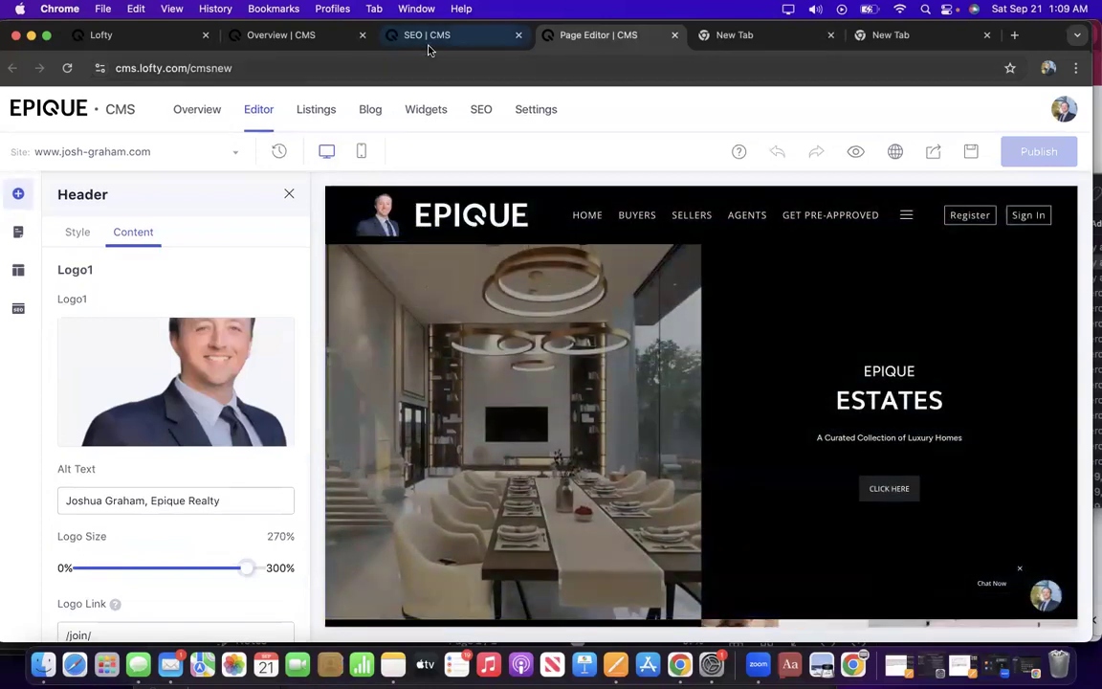
# Verify the keyword-rich homepage text task in the SEO checklist and expand Add featured areas.
pyautogui.click(427, 35)
pyautogui.scroll(-5, 195, 386)
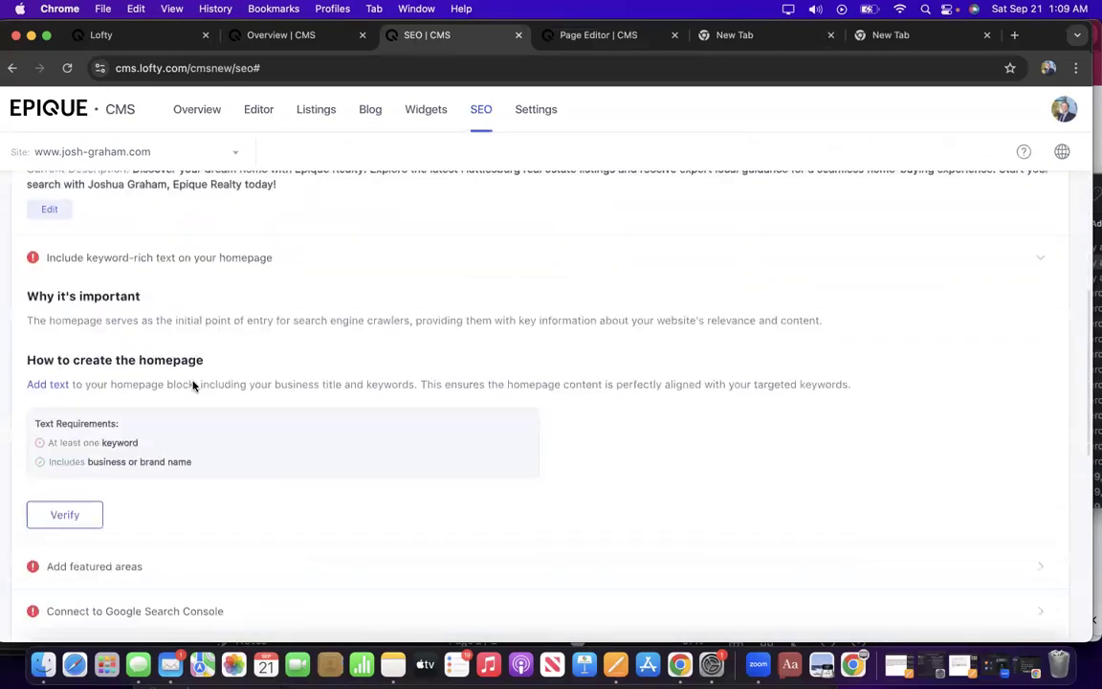
pyautogui.click(65, 365)
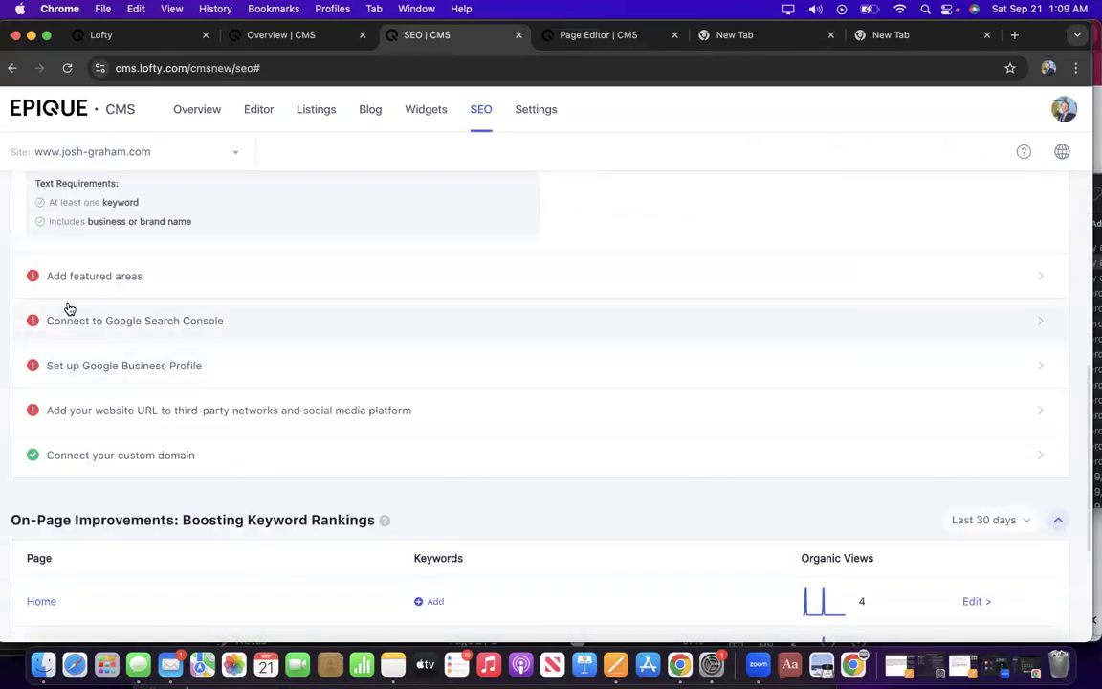
pyautogui.scroll(2, 110, 202)
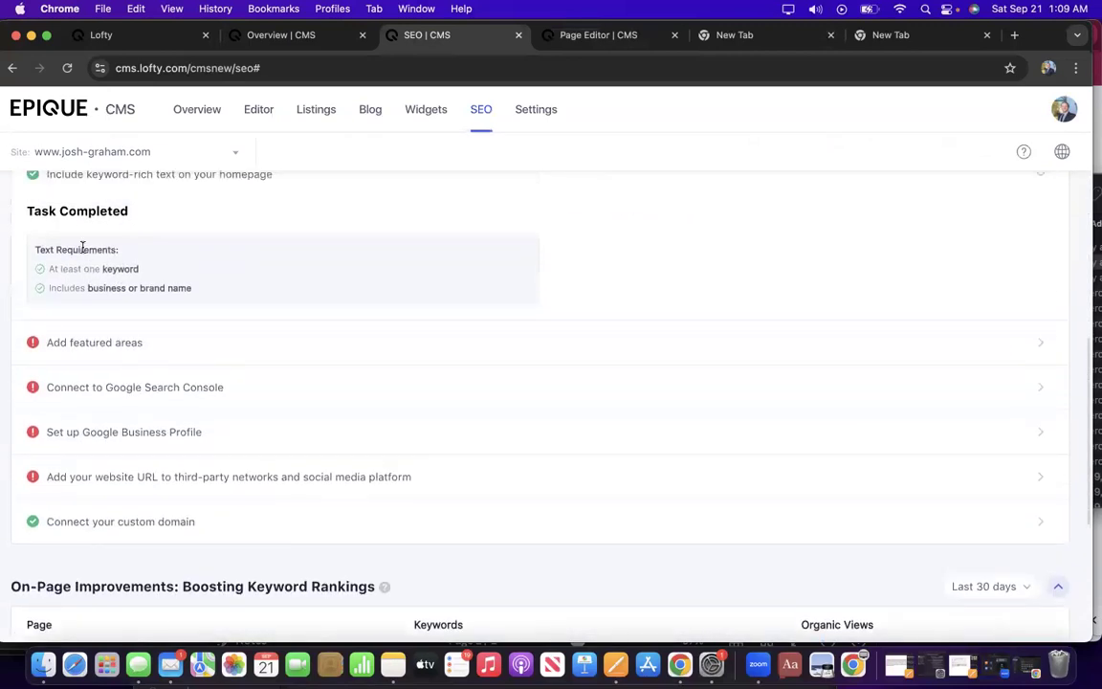
pyautogui.click(105, 350)
pyautogui.scroll(-3, 154, 475)
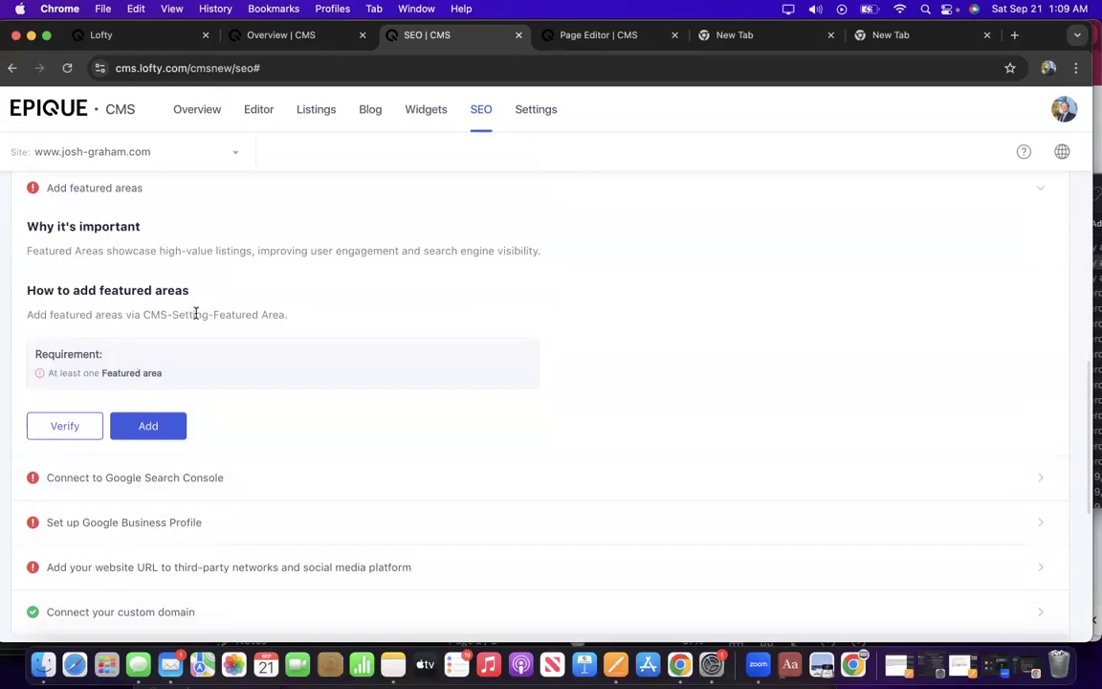
# Search the Featured Areas list for Canebrake, Hattiesburg and Oak Grove, finding no existing entries.
pyautogui.click(150, 425)
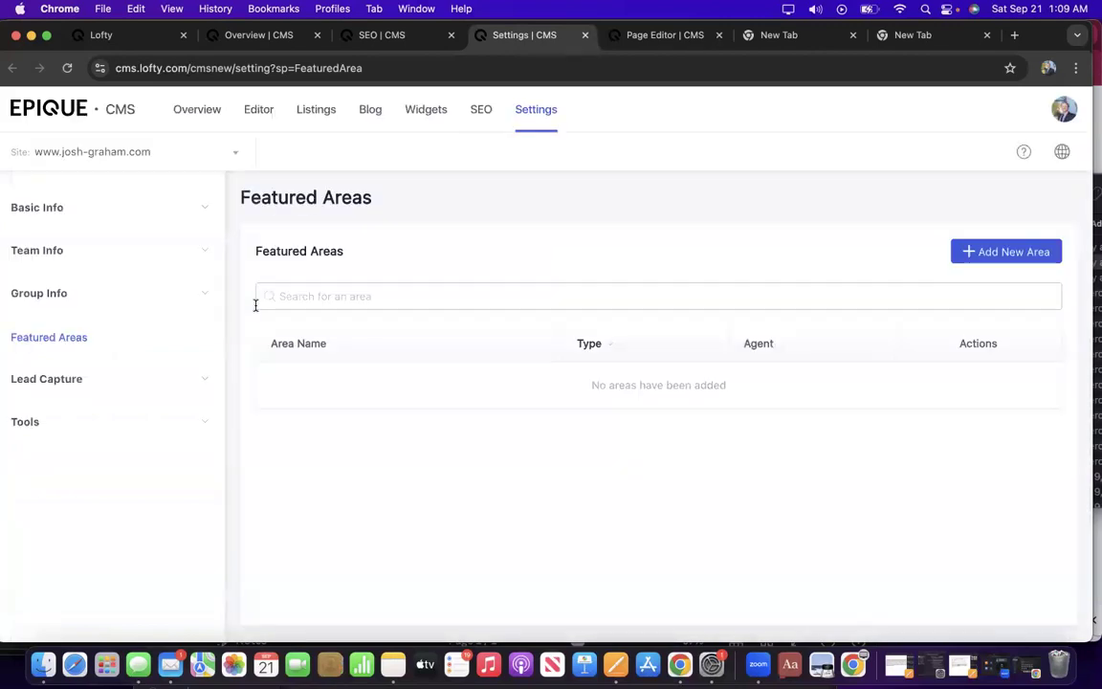
pyautogui.click(312, 300)
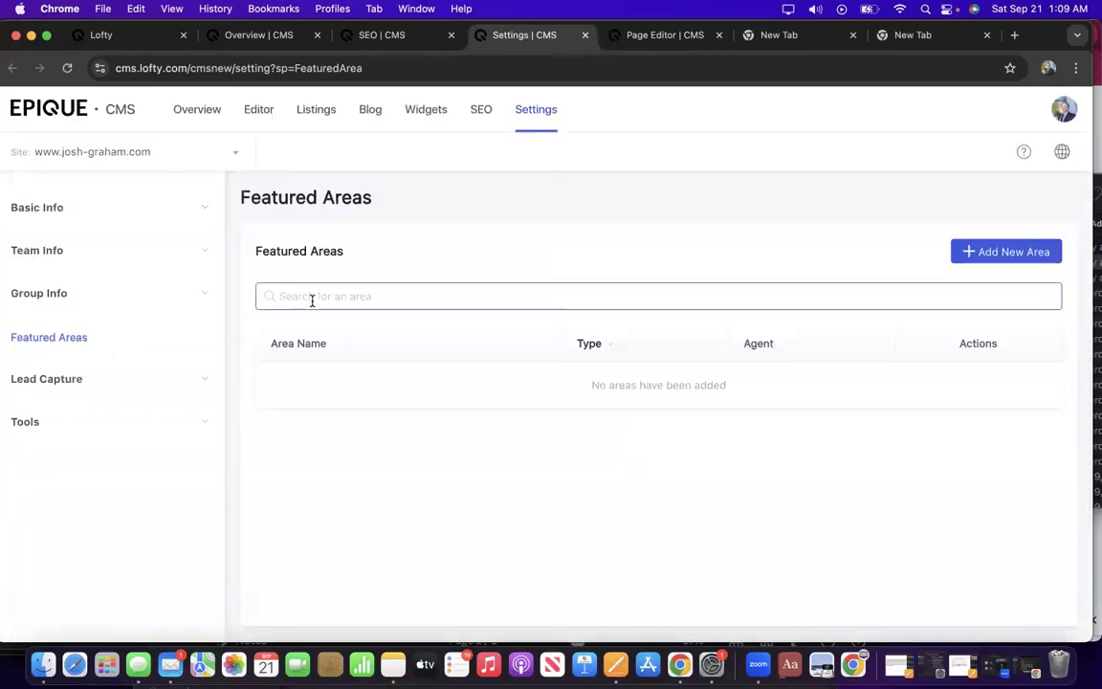
pyautogui.write('Caneb')
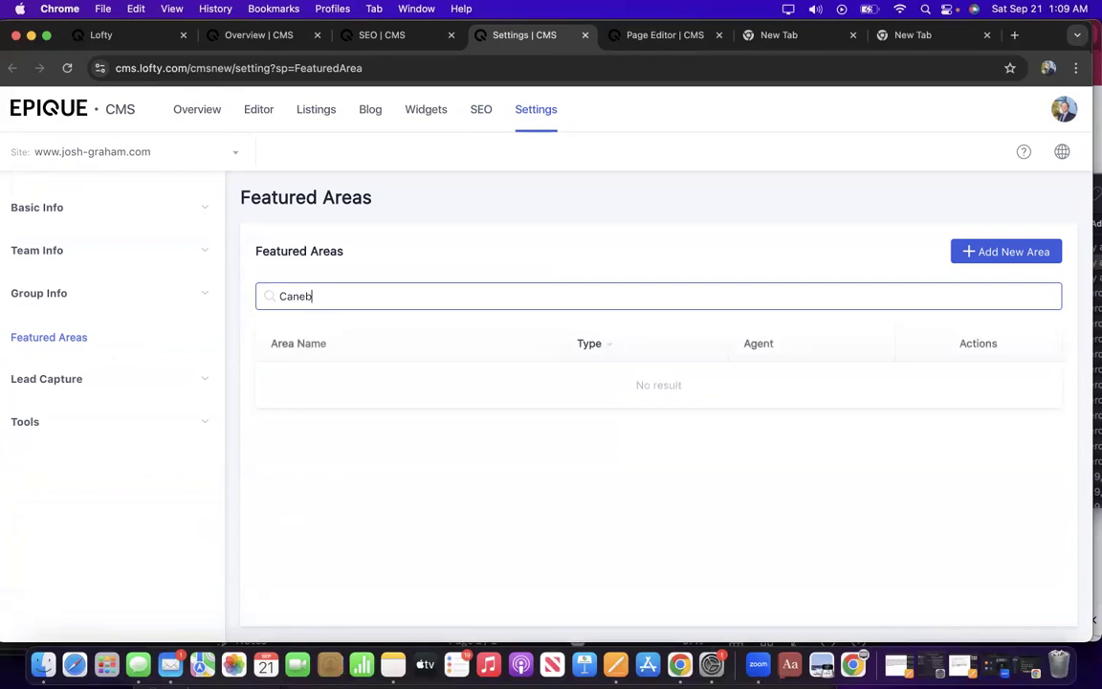
pyautogui.write('rake')
pyautogui.press('BackSpace')
pyautogui.press('BackSpace')
pyautogui.press('BackSpace')
pyautogui.press('BackSpace')
pyautogui.press('BackSpace')
pyautogui.press('BackSpace')
pyautogui.press('BackSpace')
pyautogui.press('BackSpace')
pyautogui.press('BackSpace')
pyautogui.write('Hattiesb')
pyautogui.press('BackSpace')
pyautogui.press('BackSpace')
pyautogui.press('BackSpace')
pyautogui.press('BackSpace')
pyautogui.press('BackSpace')
pyautogui.press('BackSpace')
pyautogui.press('BackSpace')
pyautogui.press('BackSpace')
pyautogui.press('BackSpace')
pyautogui.press('BackSpace')
pyautogui.press('BackSpace')
pyautogui.write('Oak Grove')
# Start a new featured area with Oak Grove, MS as its location and zoom the map out.
pyautogui.click(1006, 254)
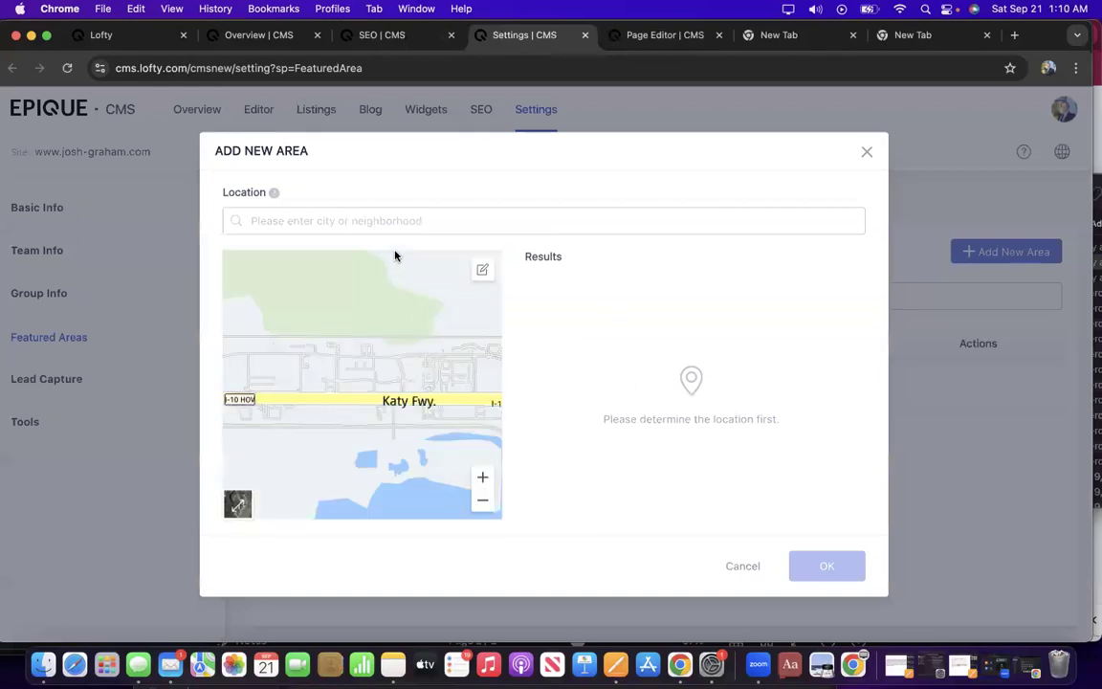
pyautogui.click(380, 223)
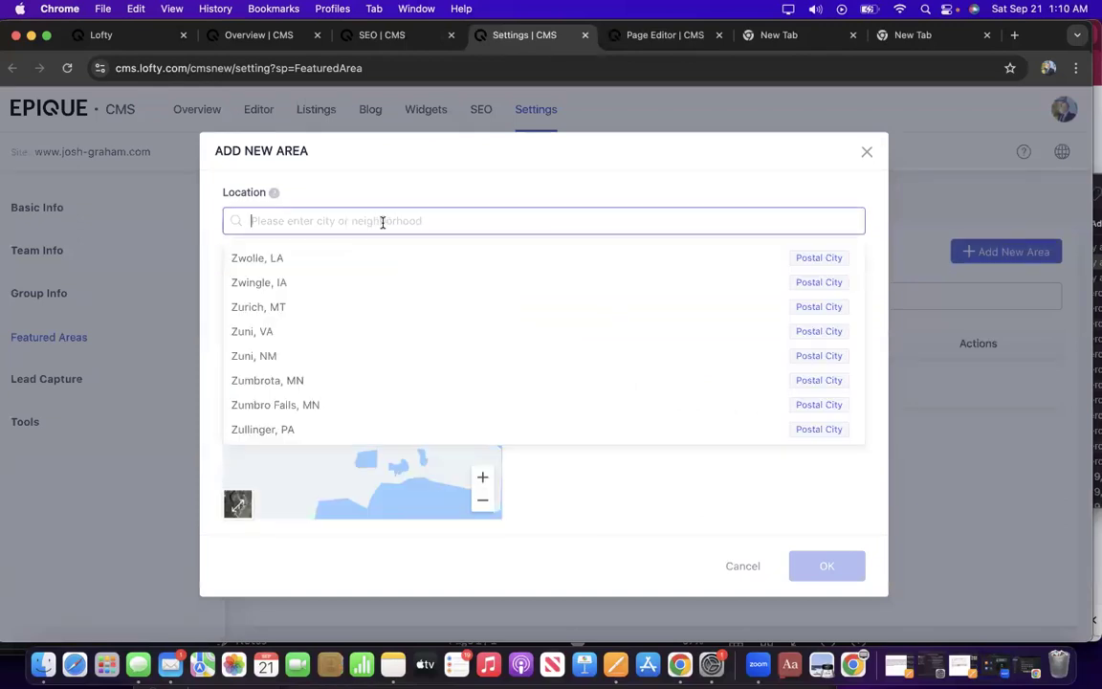
pyautogui.write('oak grove ms')
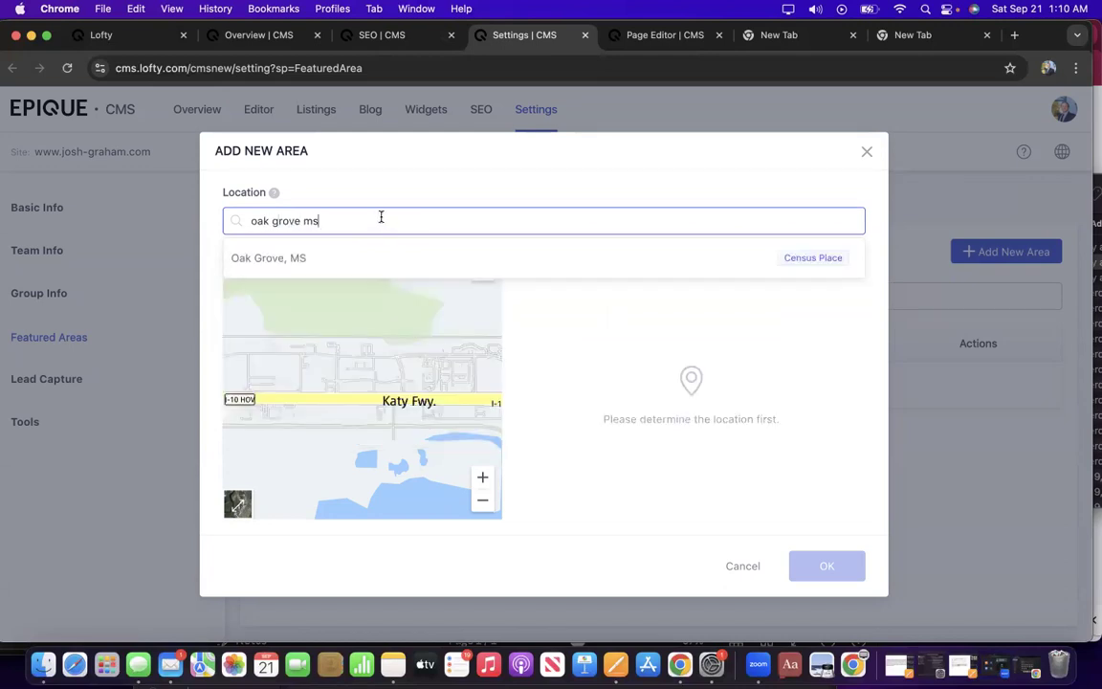
pyautogui.click(800, 264)
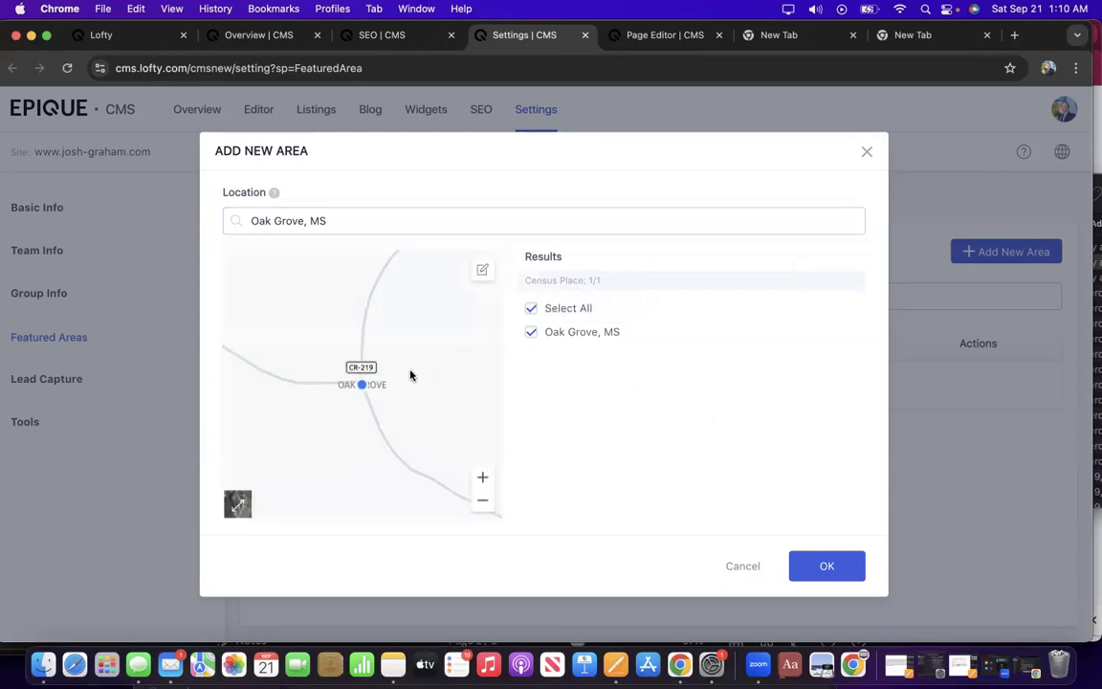
pyautogui.doubleClick(483, 505)
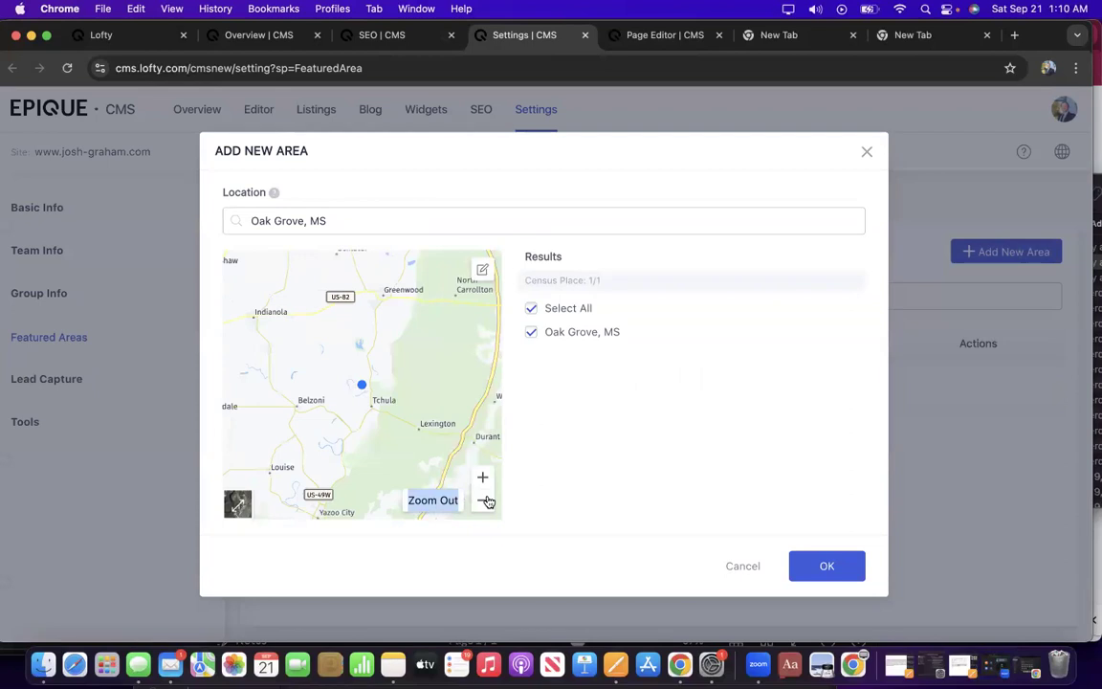
pyautogui.click(488, 503)
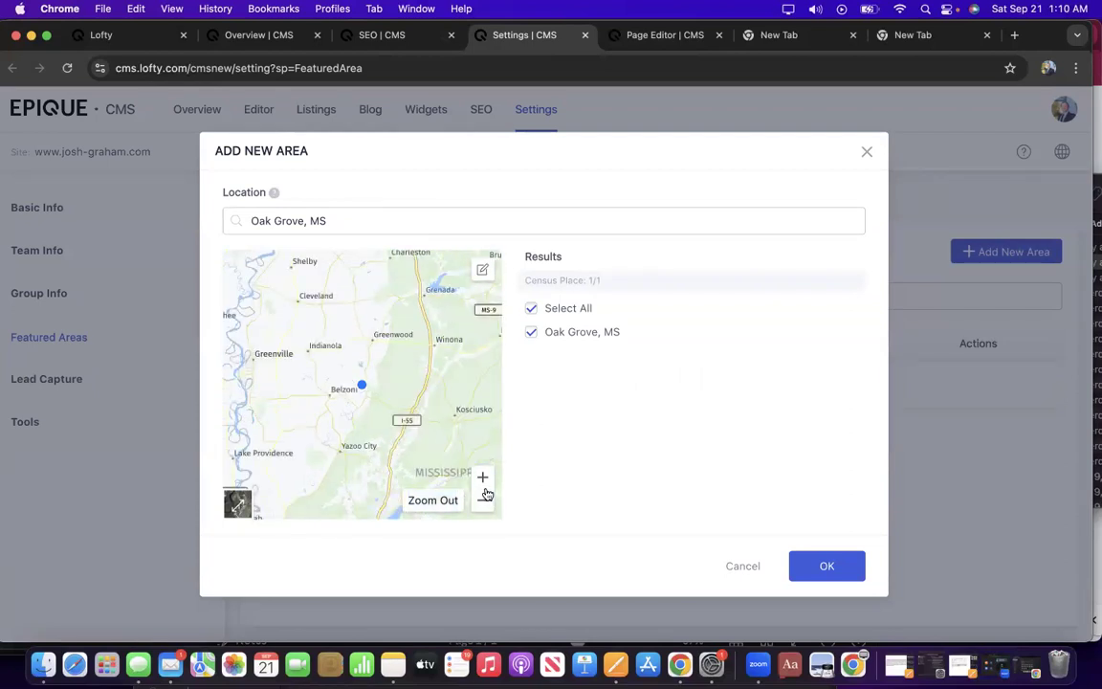
pyautogui.moveTo(423, 439); pyautogui.dragTo(429, 221)
# Replace the location with Hattiesburg, MS and centre its outlined boundary on the map.
pyautogui.moveTo(307, 220); pyautogui.dragTo(247, 220)
pyautogui.write('Hattiesburg')
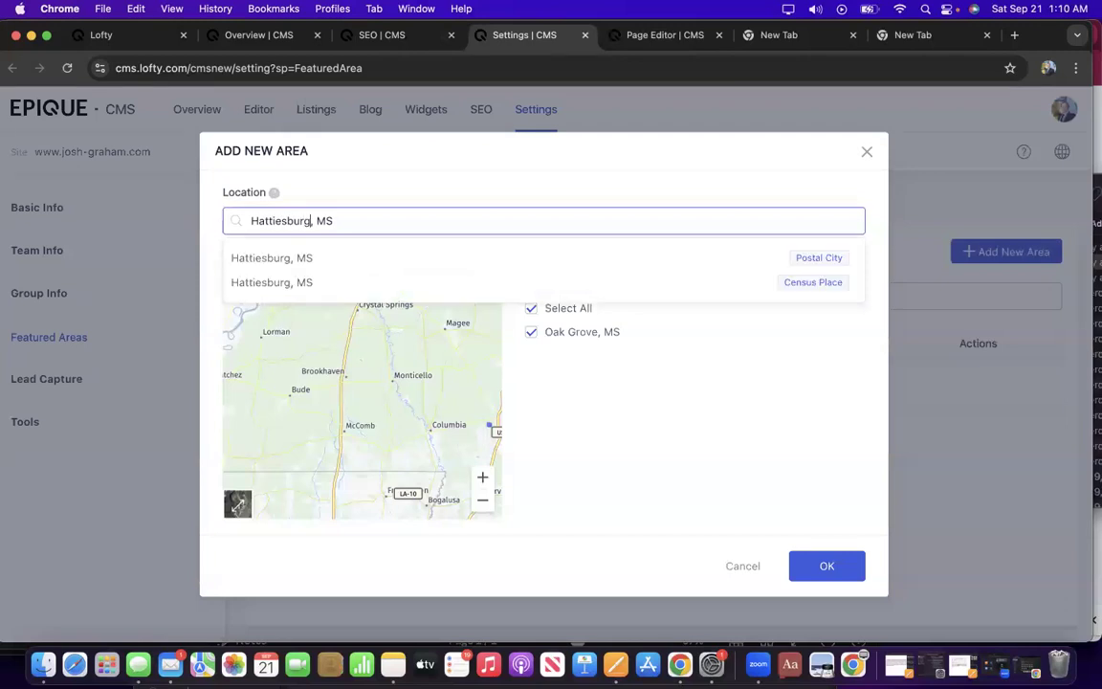
pyautogui.click(814, 283)
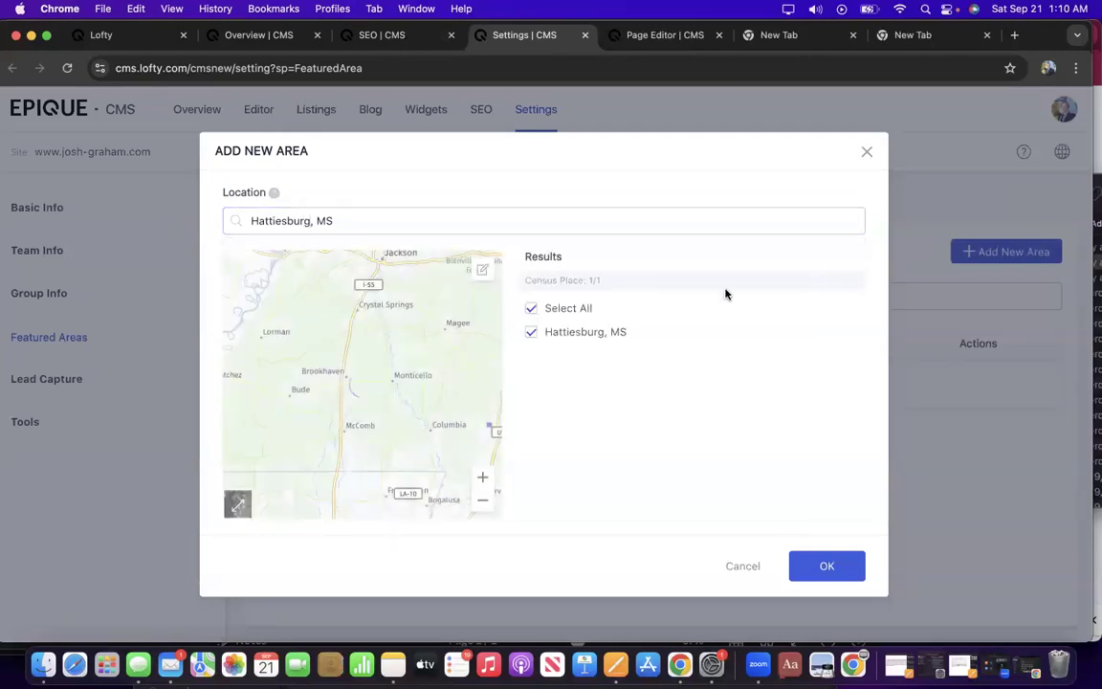
pyautogui.doubleClick(481, 506)
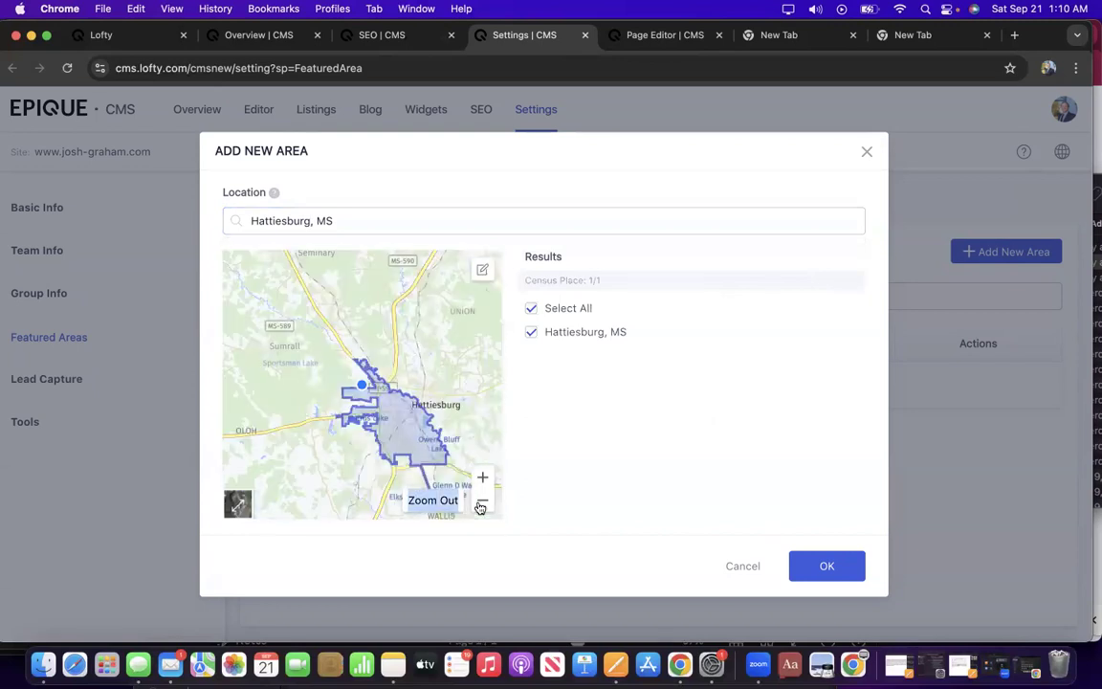
pyautogui.click(482, 504)
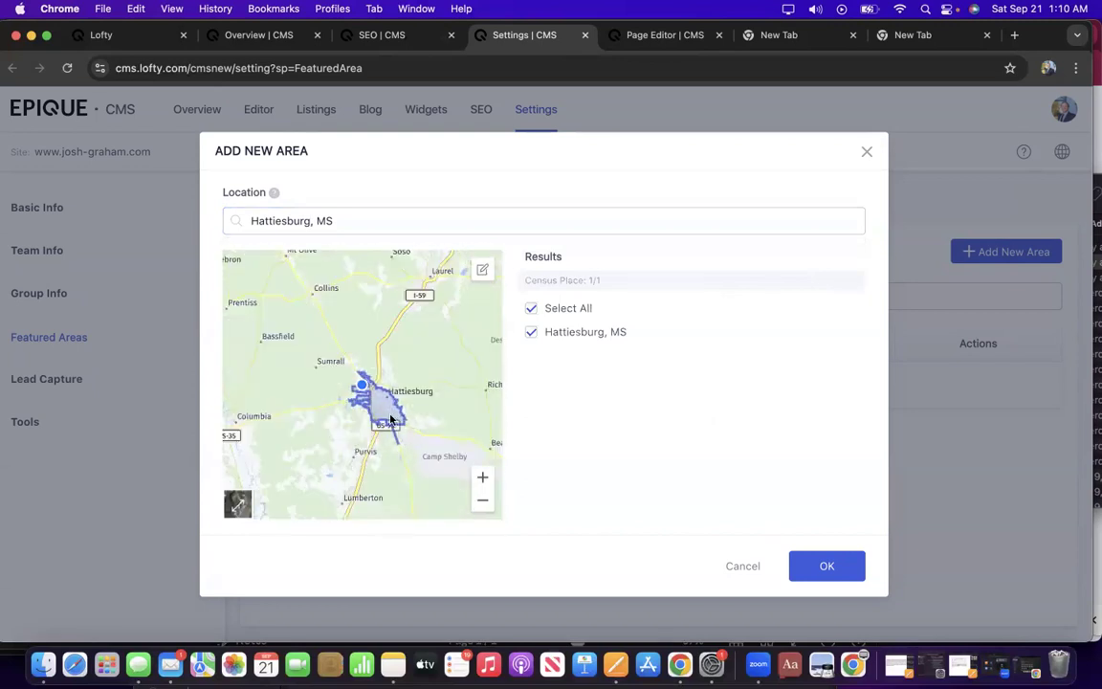
pyautogui.moveTo(380, 391); pyautogui.dragTo(398, 395)
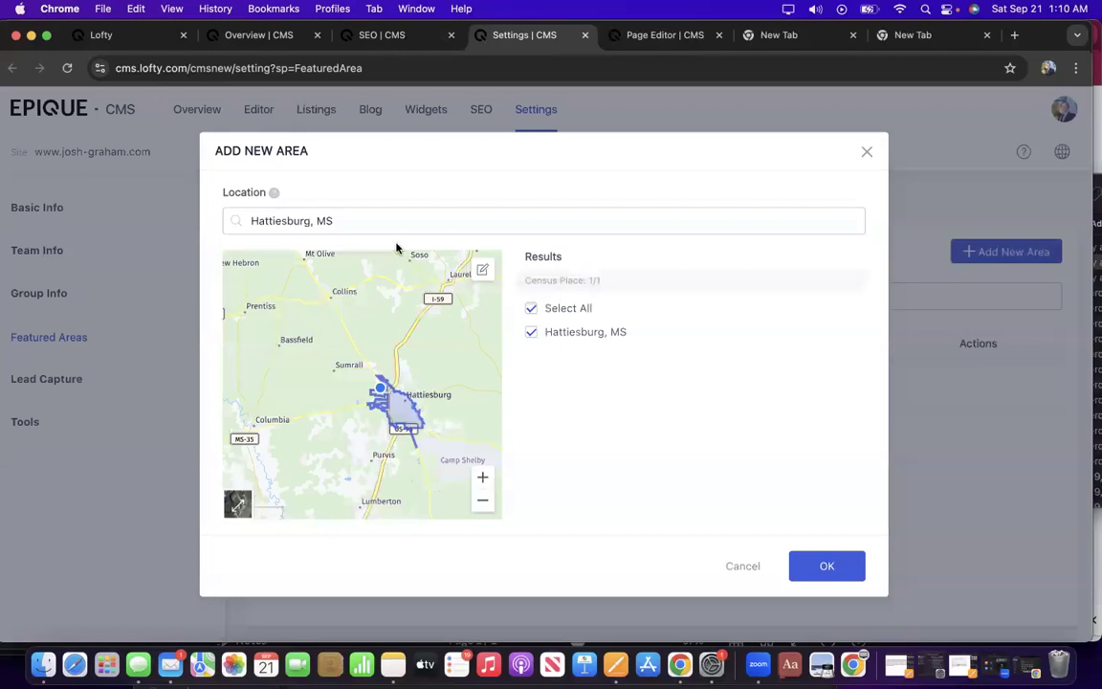
# Draw a custom polygon area around Sumrall and Purvis near Hattiesburg.
pyautogui.click(483, 272)
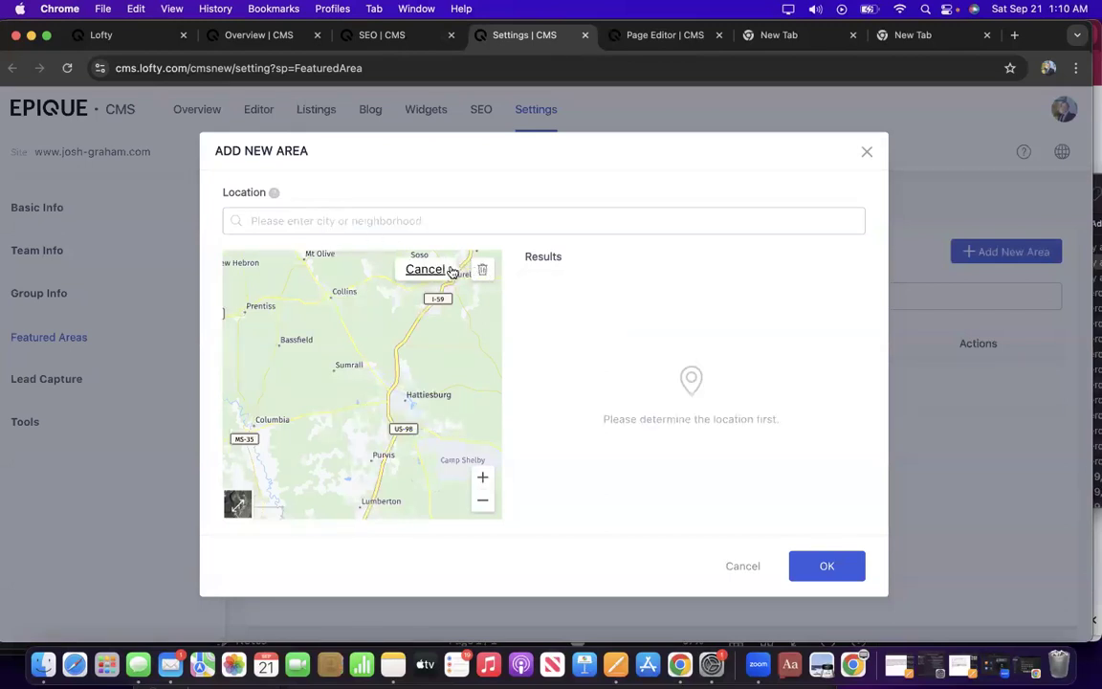
pyautogui.click(383, 373)
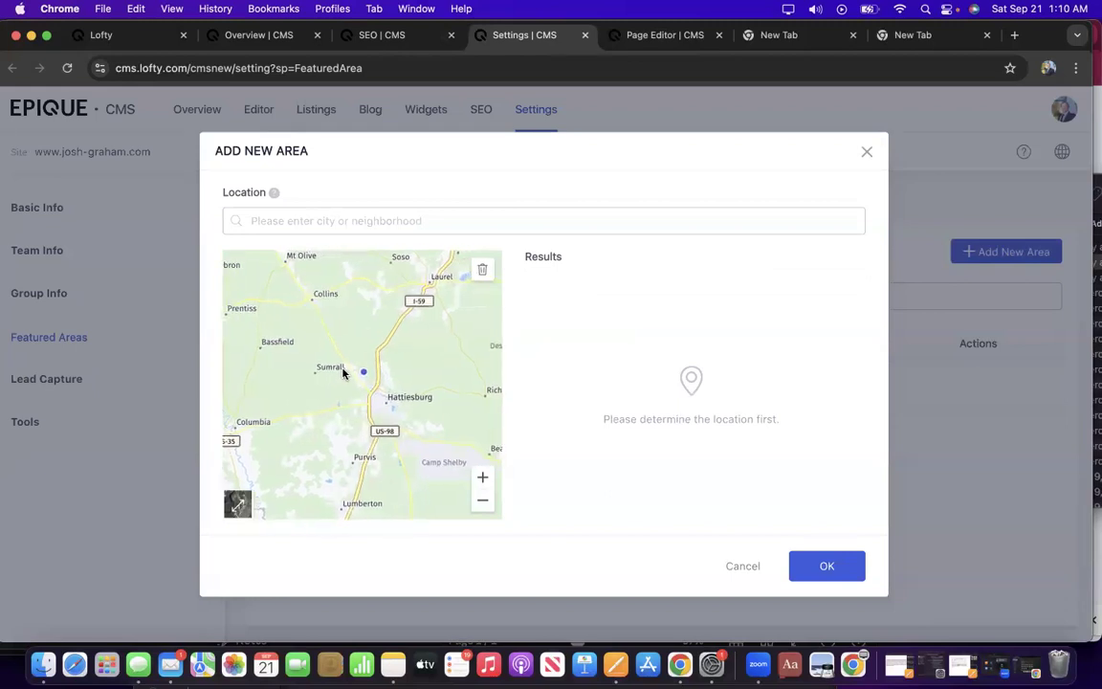
pyautogui.click(332, 369)
pyautogui.click(317, 382)
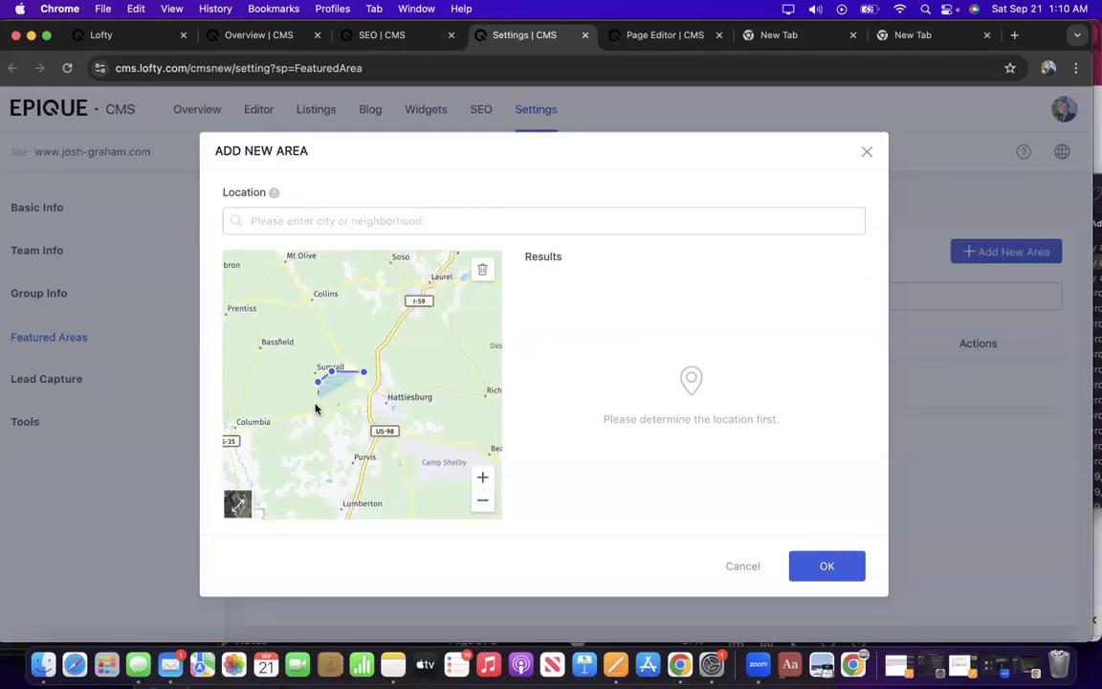
pyautogui.click(316, 412)
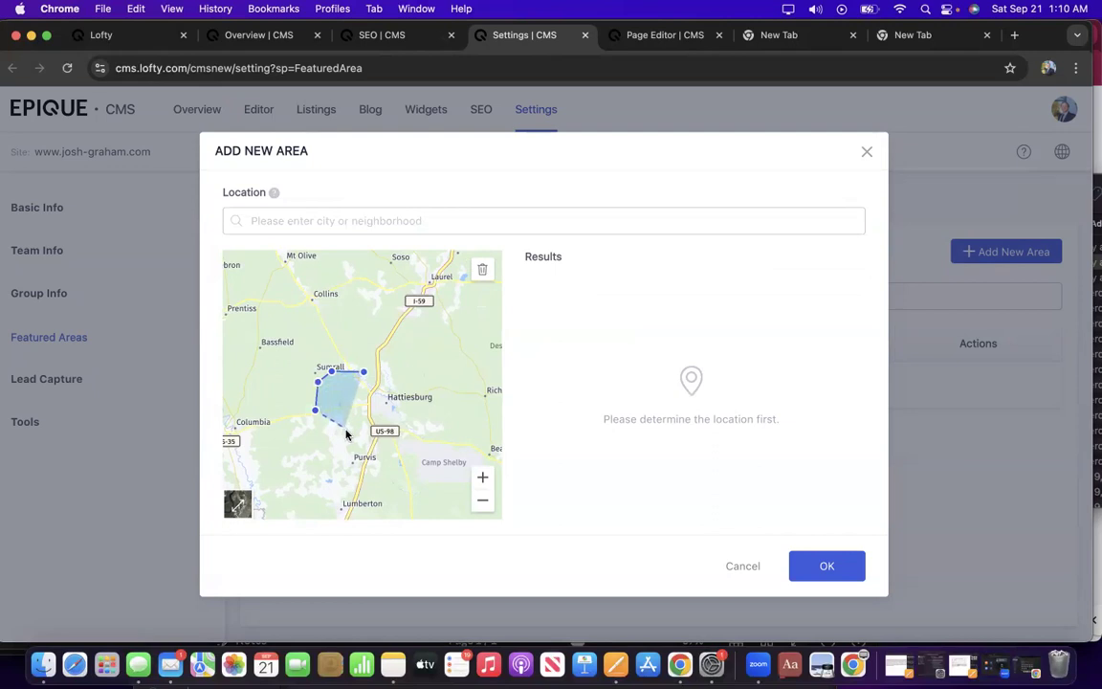
pyautogui.click(324, 448)
pyautogui.click(361, 451)
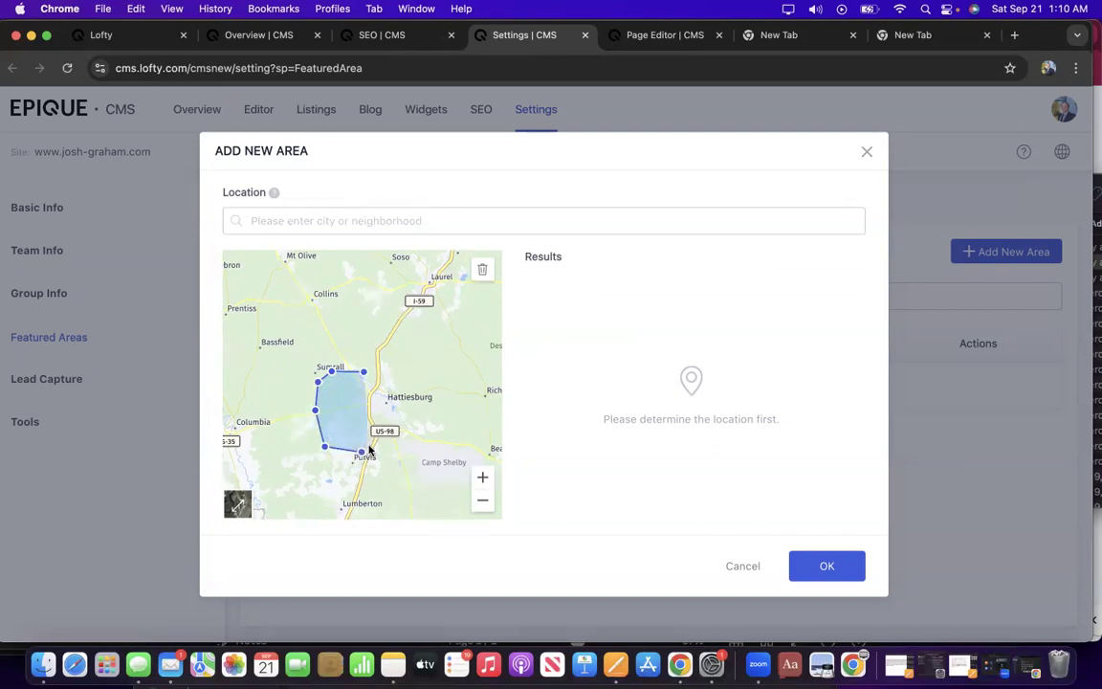
pyautogui.click(376, 432)
pyautogui.click(368, 394)
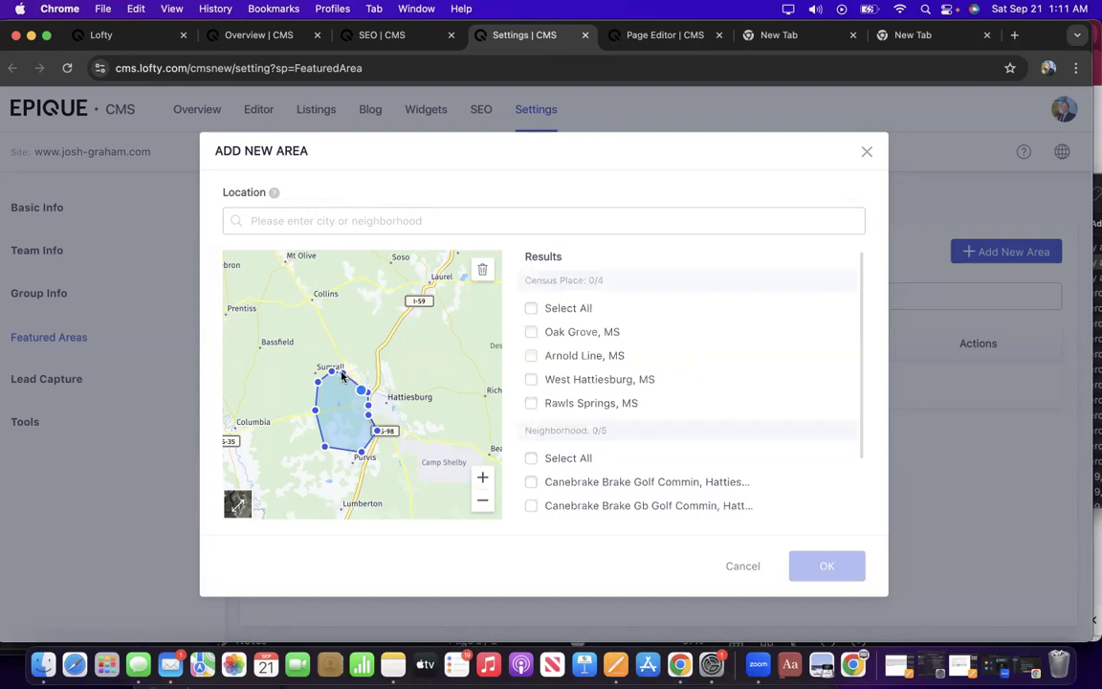
pyautogui.moveTo(348, 371); pyautogui.dragTo(307, 423)
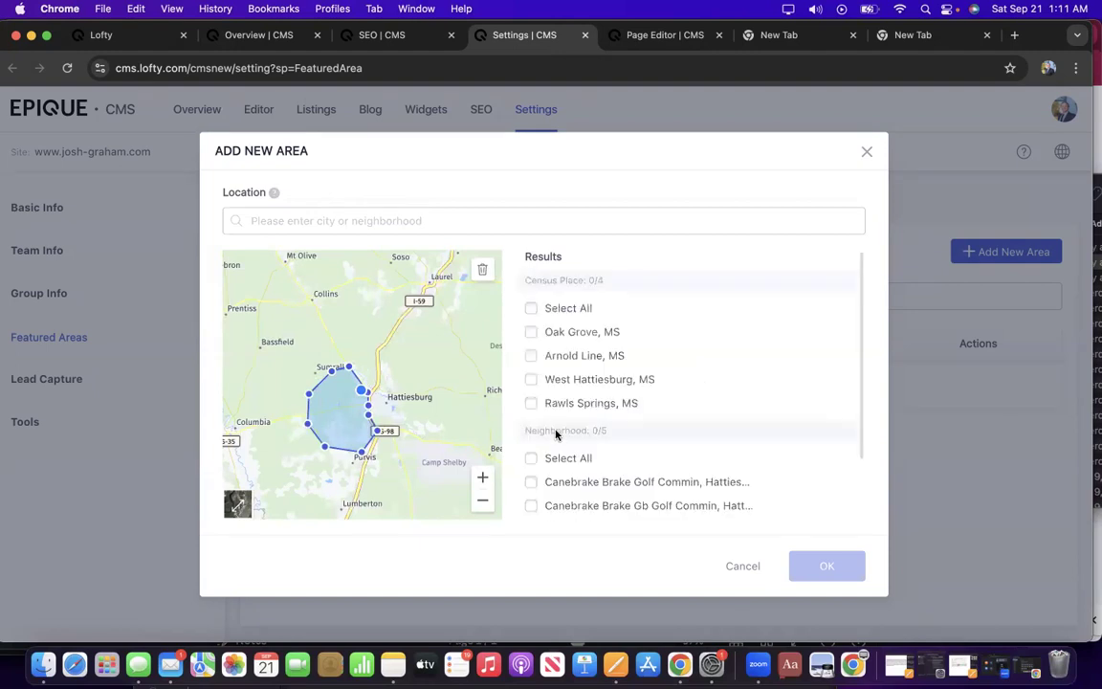
# Select all neighbourhoods and census places inside the drawn area and save them as featured areas.
pyautogui.scroll(-2, 600, 344)
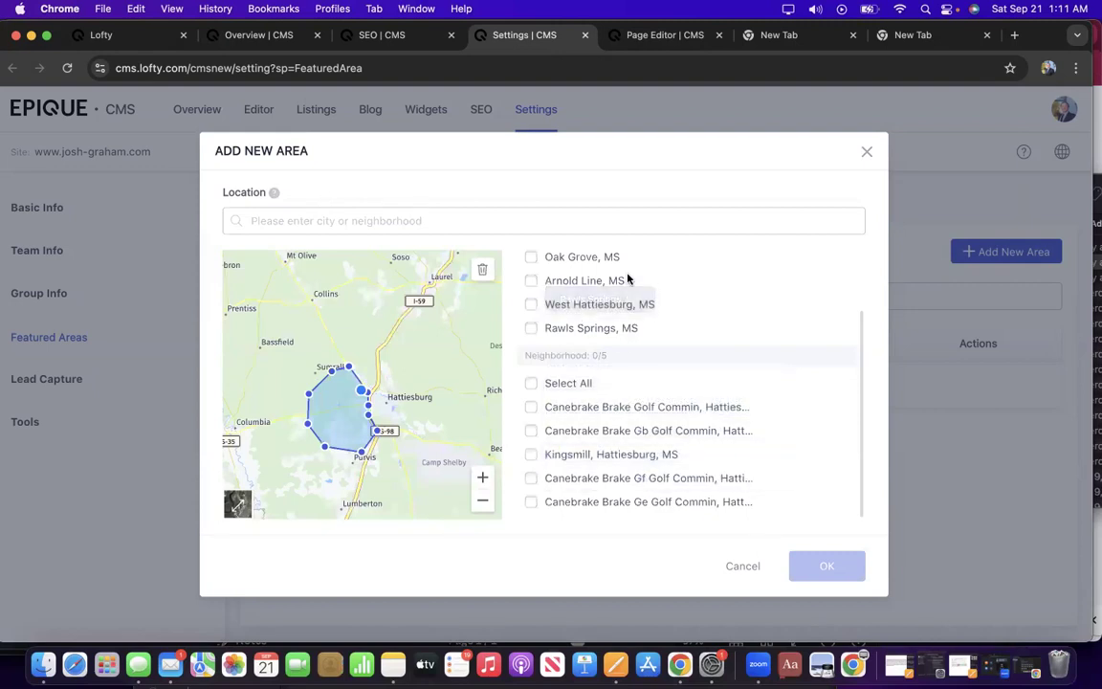
pyautogui.scroll(2, 628, 302)
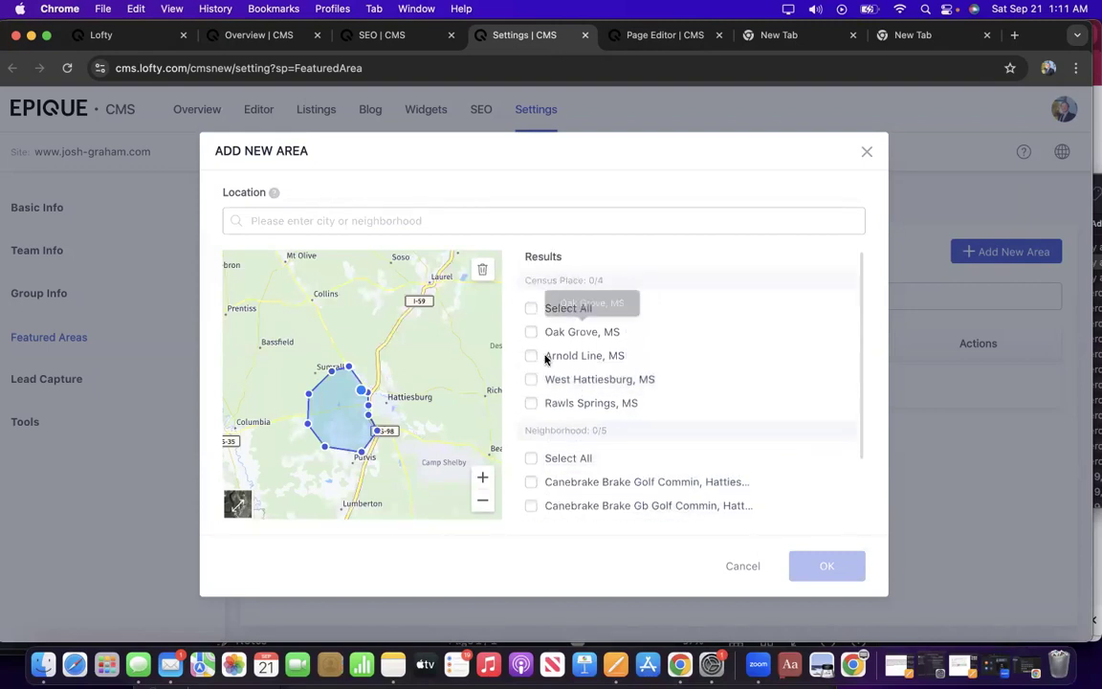
pyautogui.scroll(-2, 544, 379)
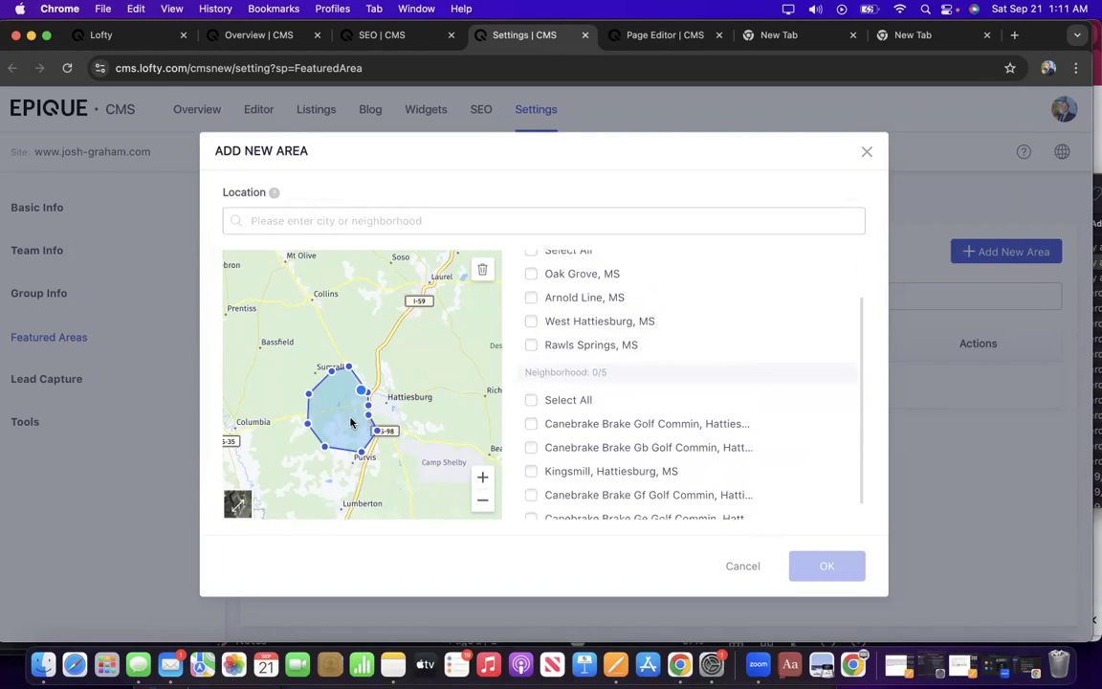
pyautogui.scroll(3, 350, 422)
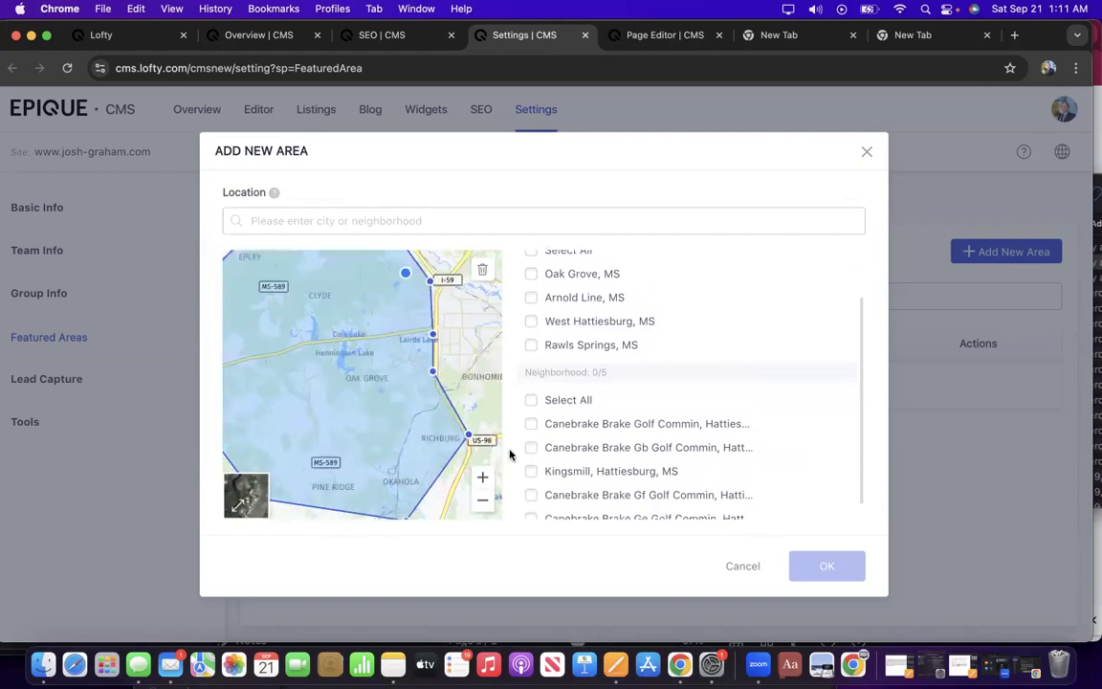
pyautogui.click(531, 401)
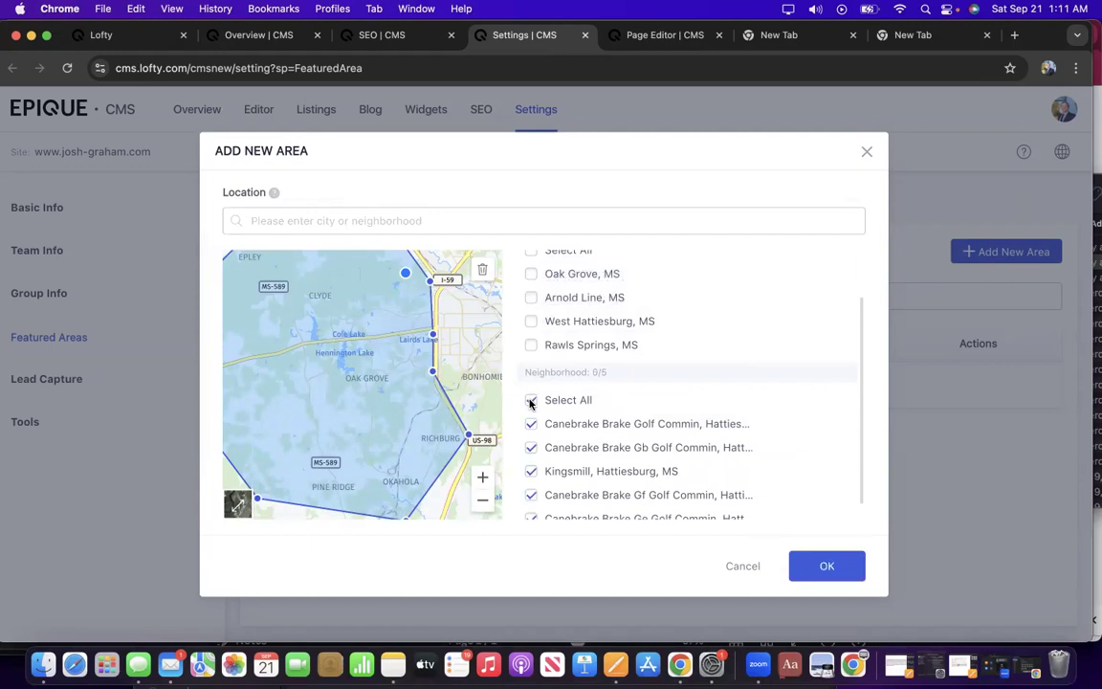
pyautogui.scroll(2, 532, 278)
pyautogui.click(531, 288)
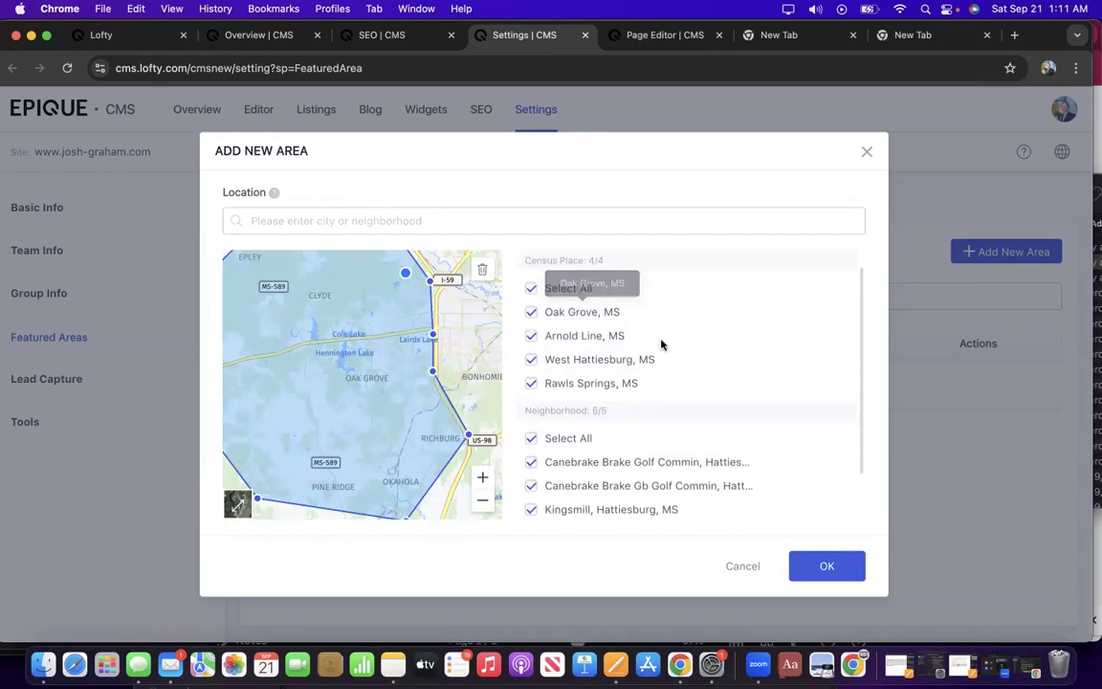
pyautogui.scroll(-1, 662, 344)
pyautogui.click(826, 566)
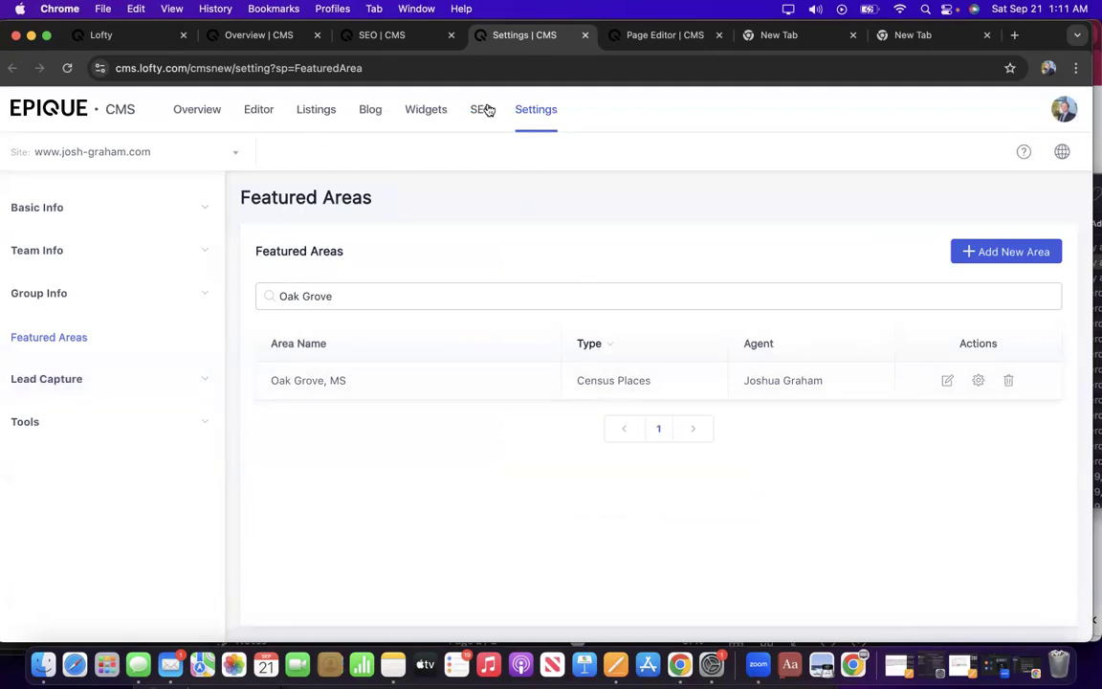
# Verify the Add featured areas task on the SEO | CMS checklist.
pyautogui.click(386, 39)
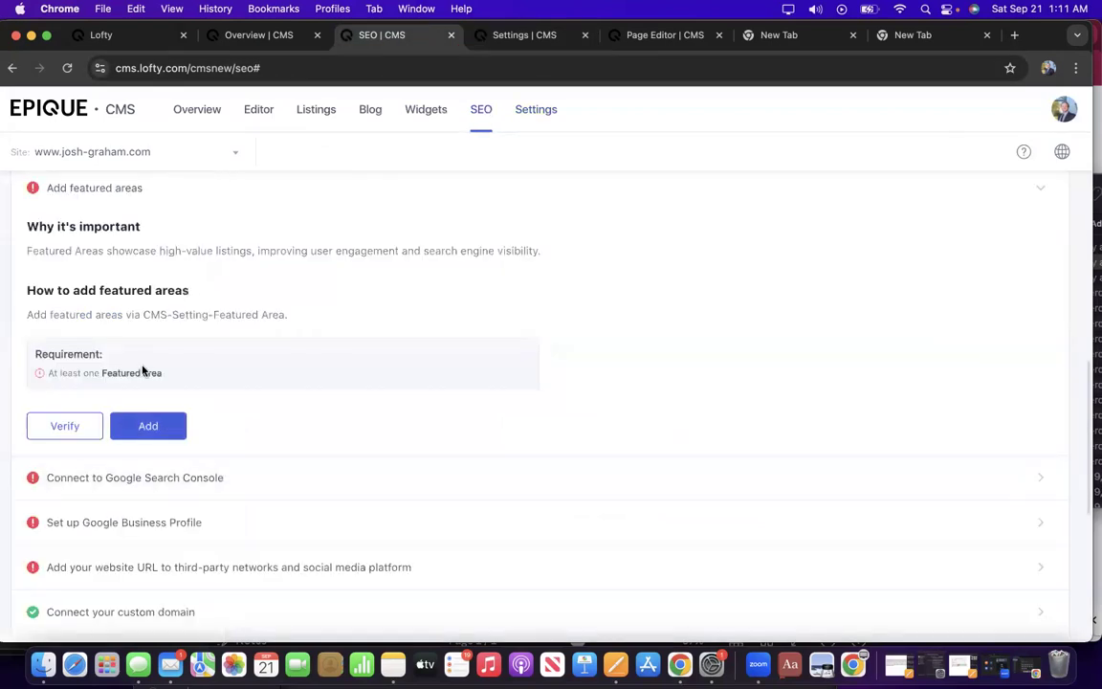
pyautogui.click(516, 43)
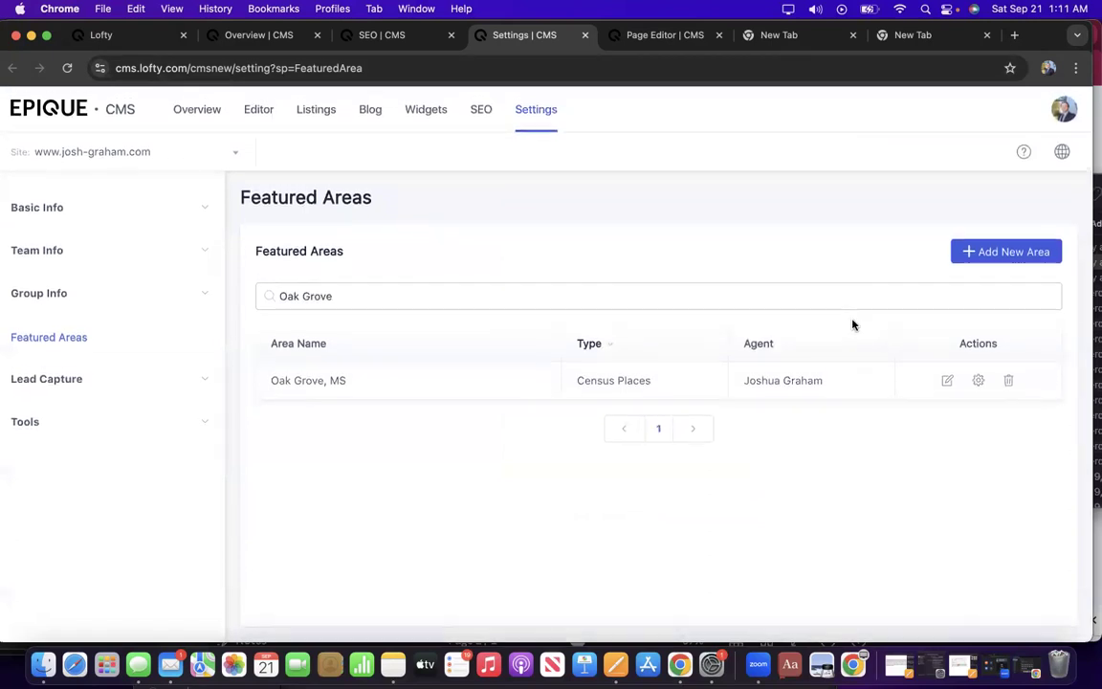
pyautogui.click(373, 35)
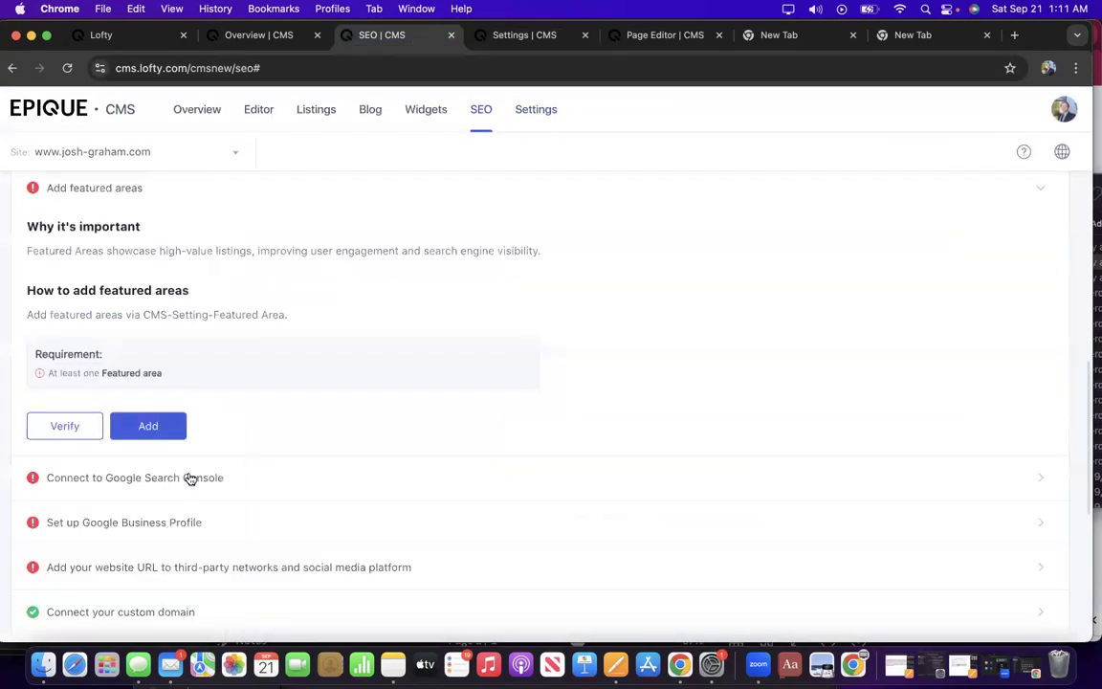
pyautogui.click(65, 426)
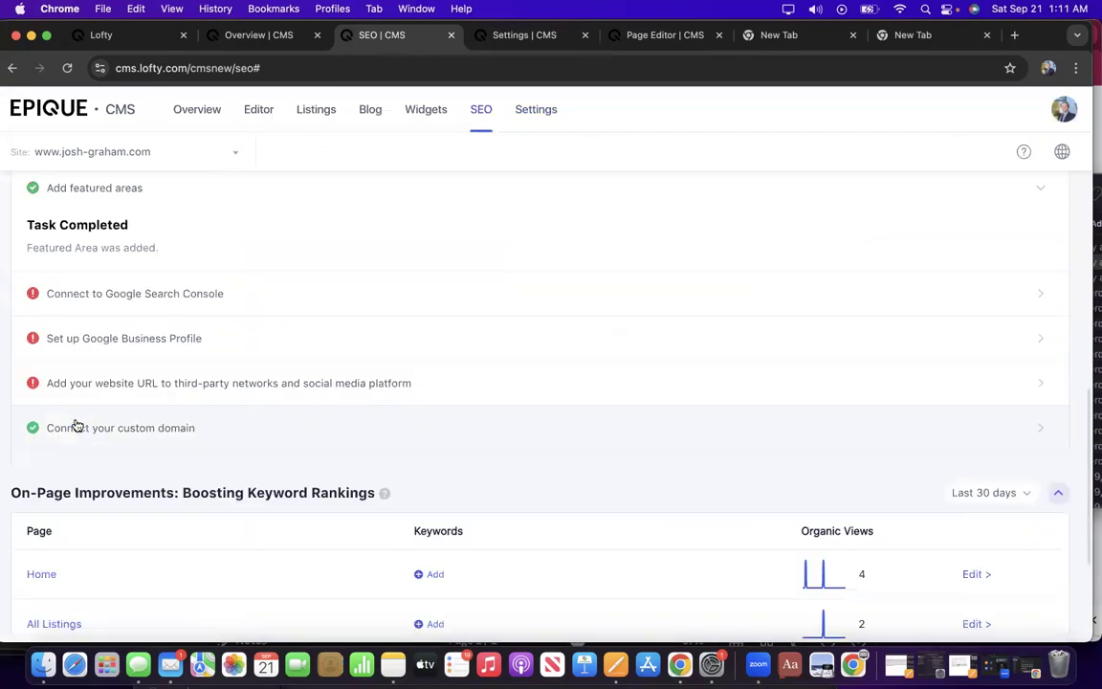
pyautogui.scroll(2, 77, 426)
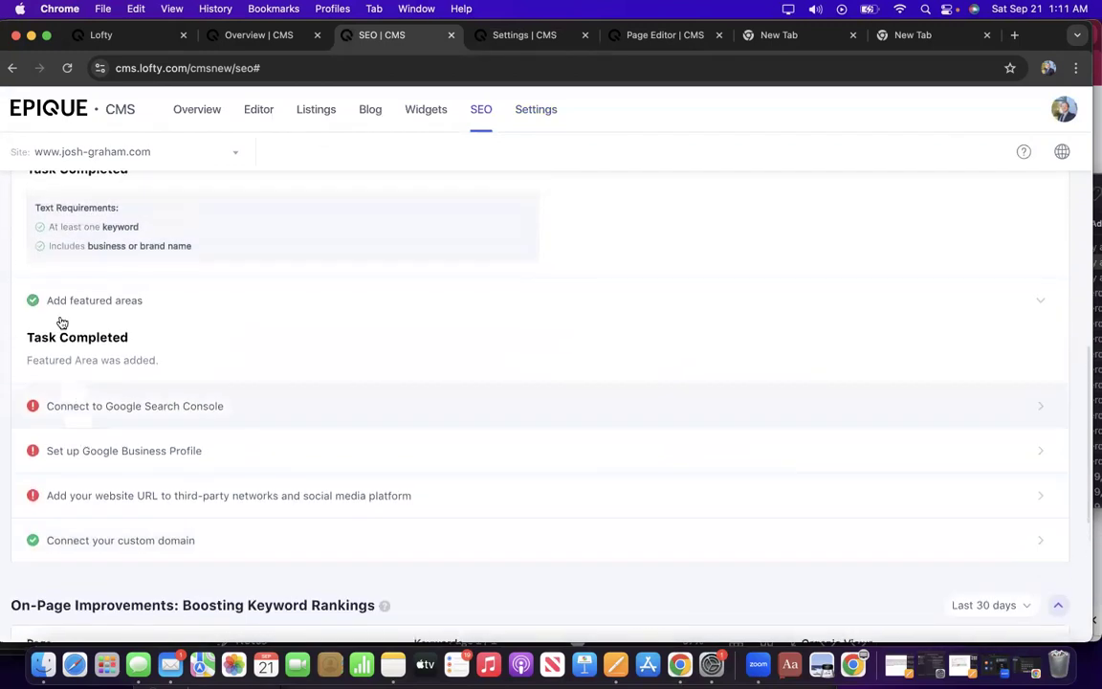
pyautogui.scroll(-2, 133, 271)
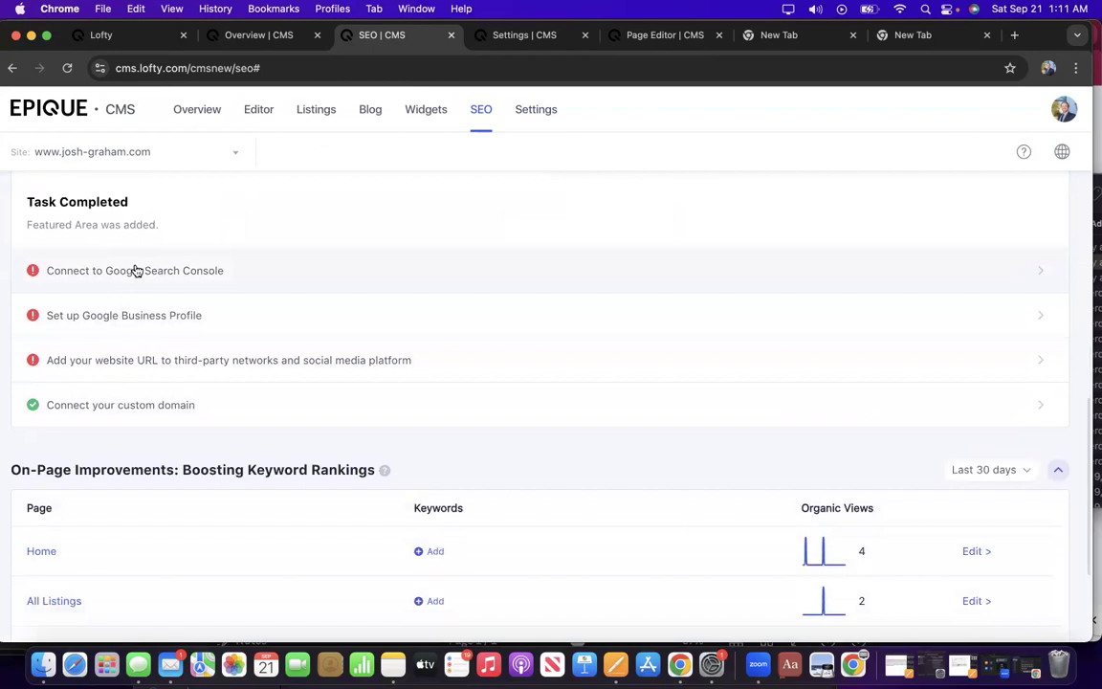
# Begin the Google Search Console connection and sign in with the Google account.
pyautogui.click(140, 275)
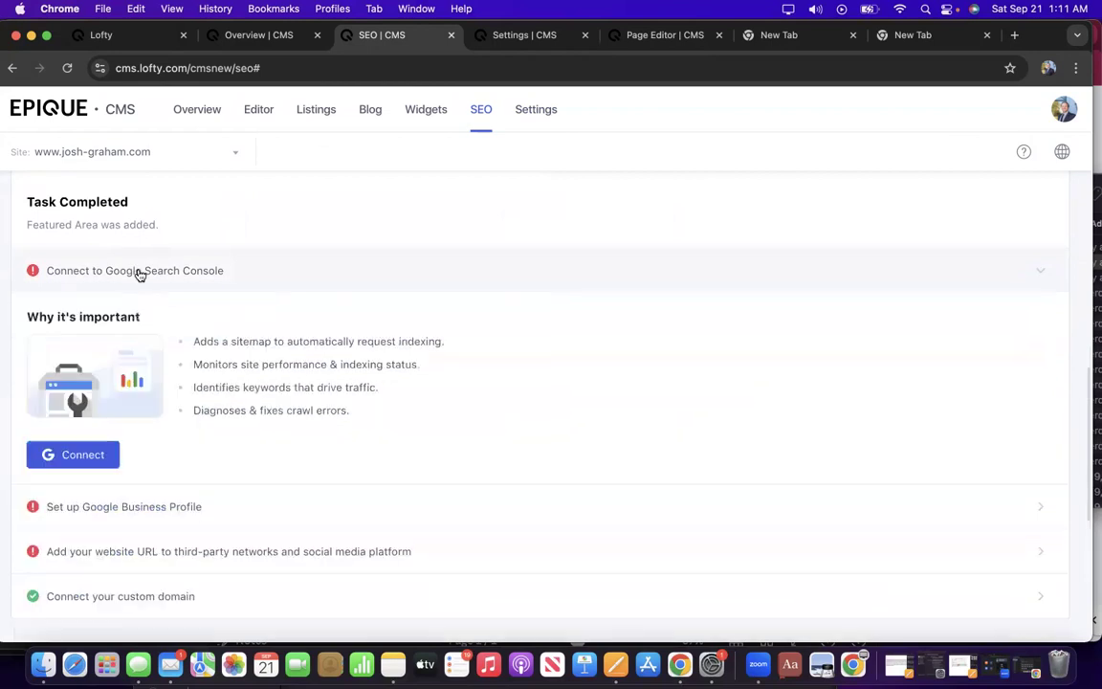
pyautogui.click(91, 458)
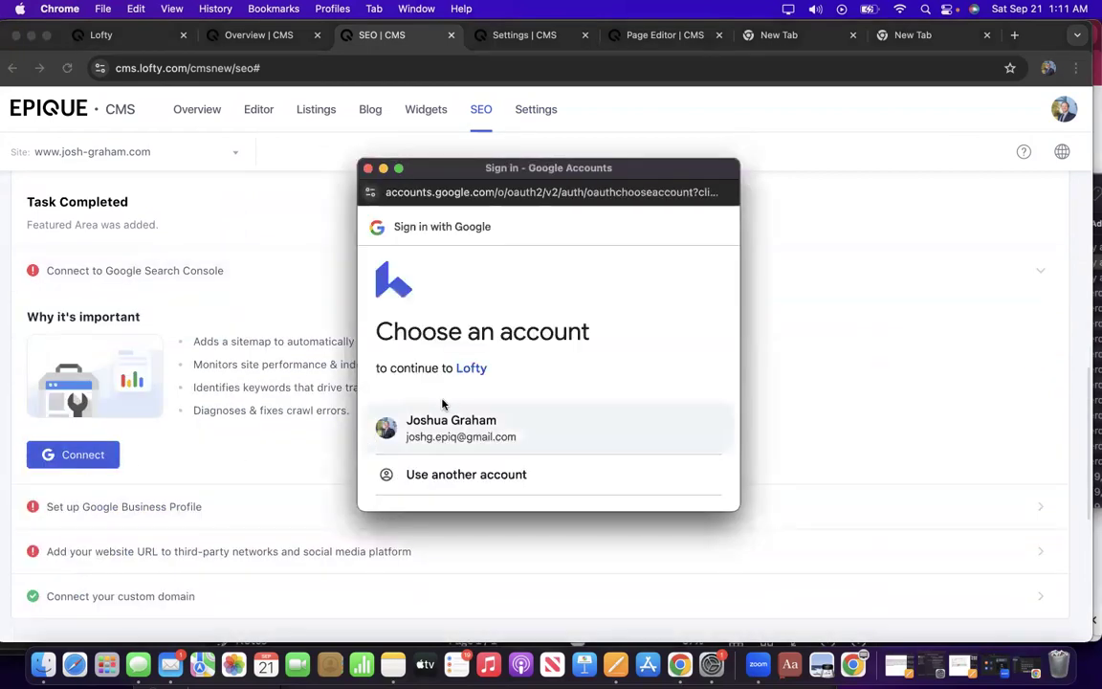
pyautogui.click(459, 432)
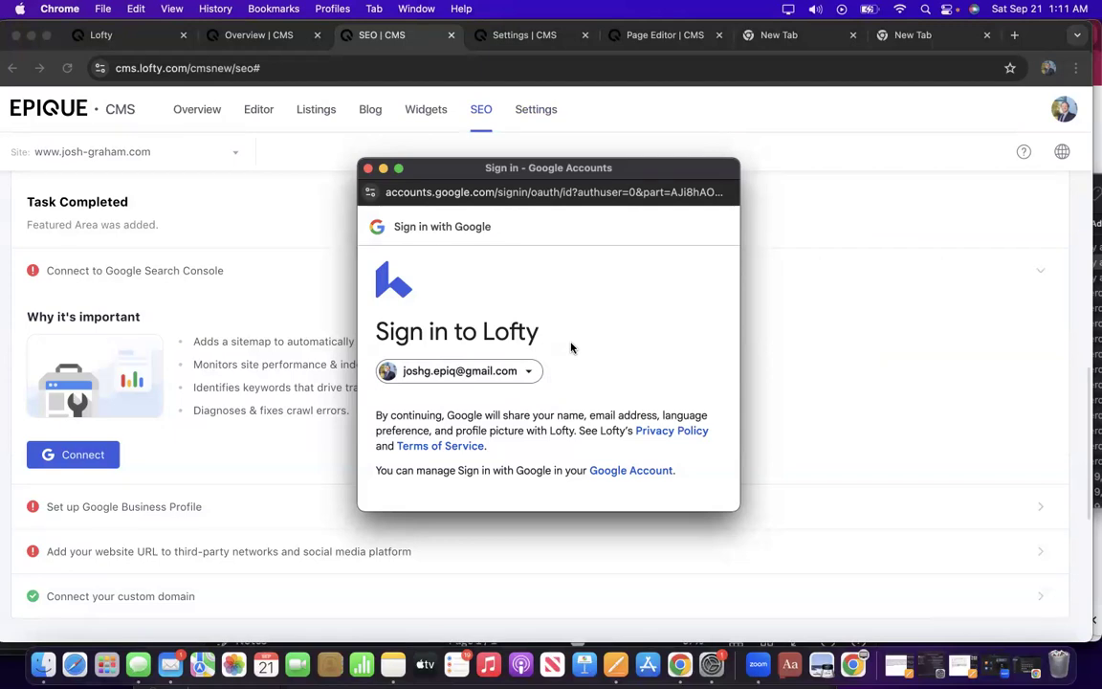
pyautogui.click(493, 375)
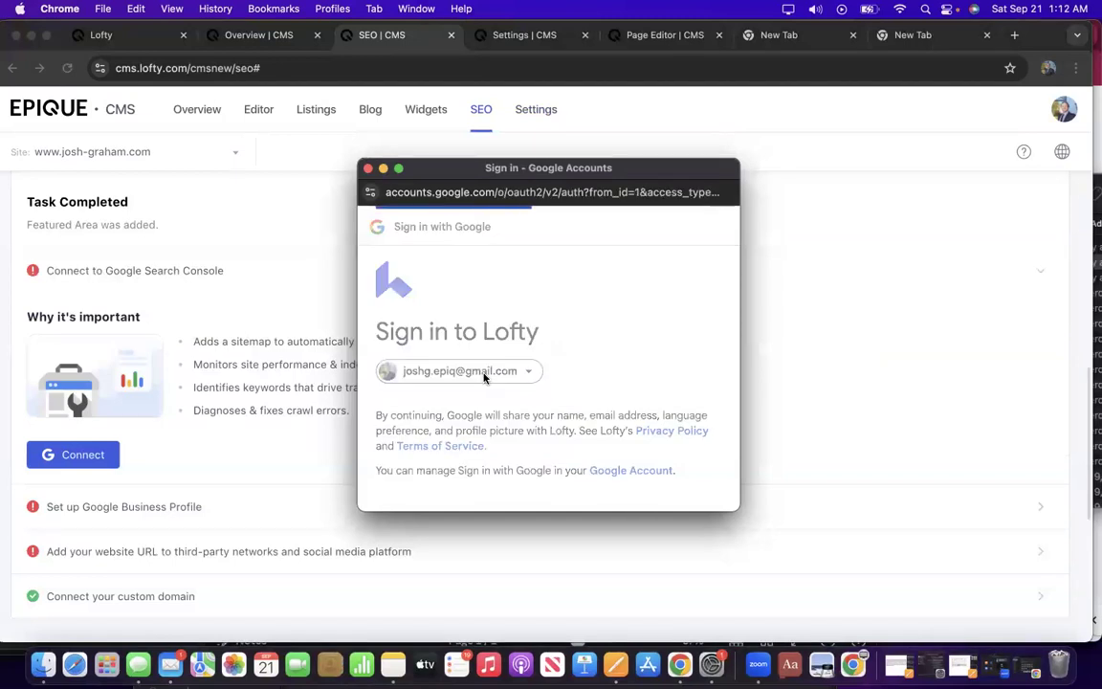
pyautogui.scroll(-2, 470, 438)
pyautogui.click(462, 352)
pyautogui.scroll(-3, 462, 352)
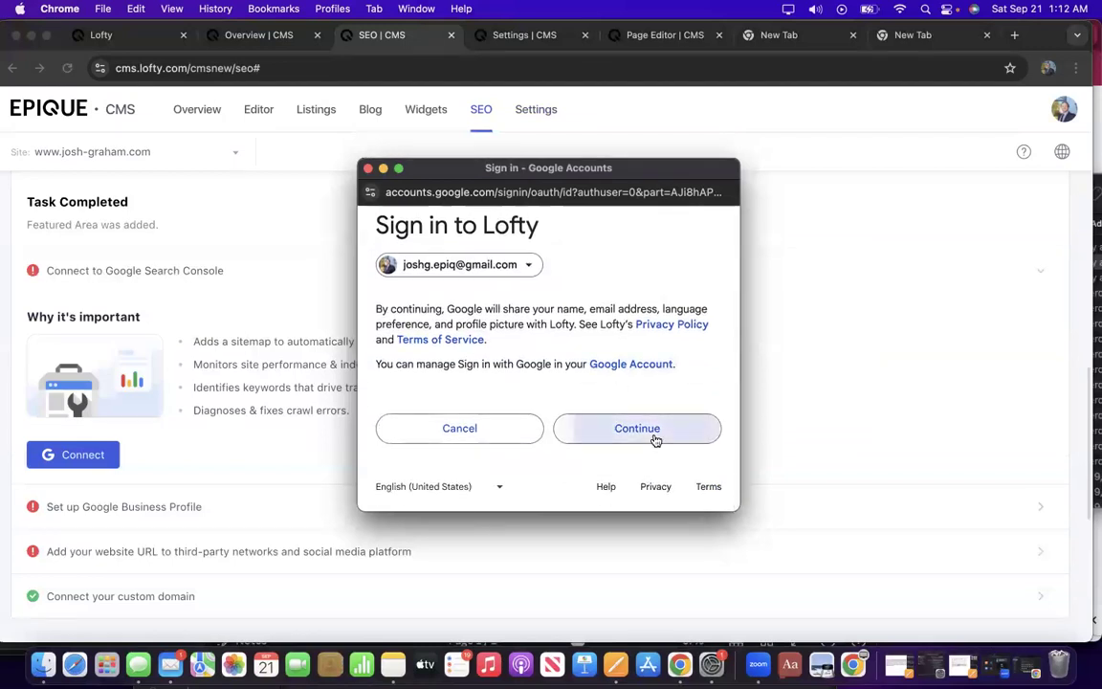
pyautogui.click(654, 438)
# Grant Lofty all requested Search Console permissions and confirm access.
pyautogui.scroll(-3, 560, 400)
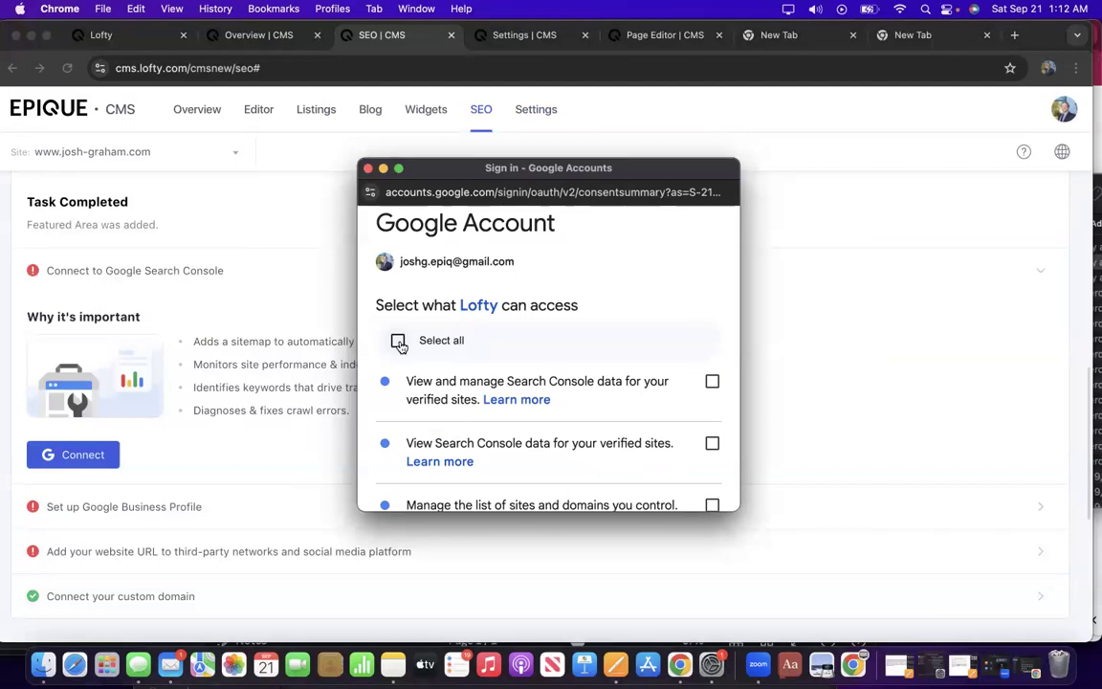
pyautogui.click(398, 342)
pyautogui.scroll(-5, 516, 365)
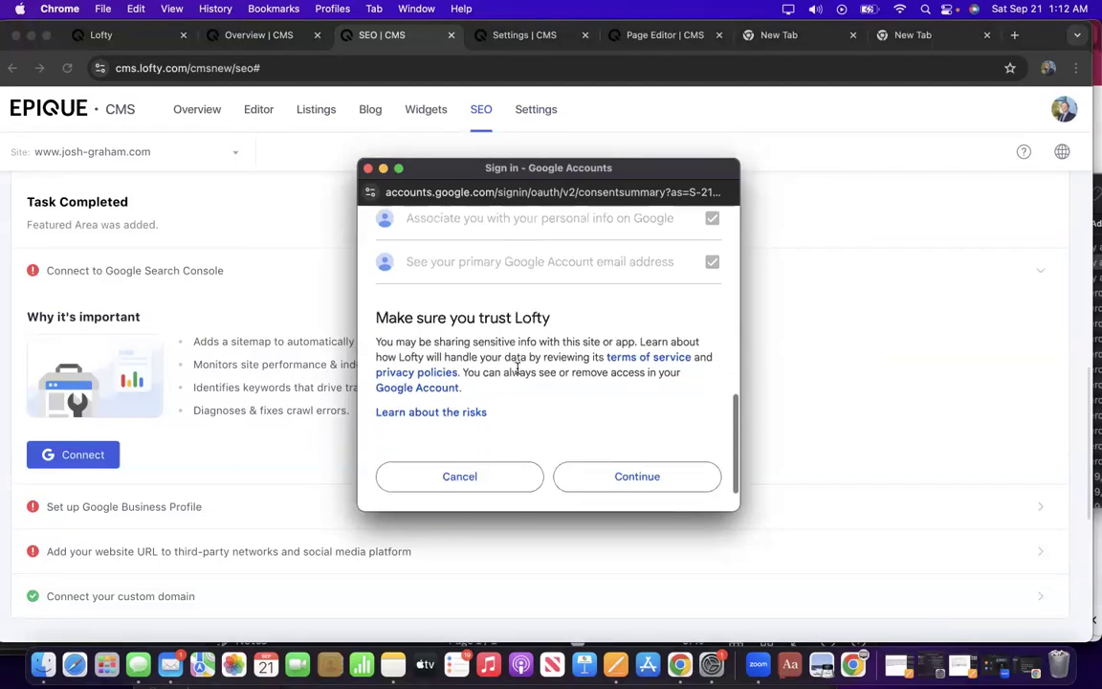
pyautogui.click(663, 444)
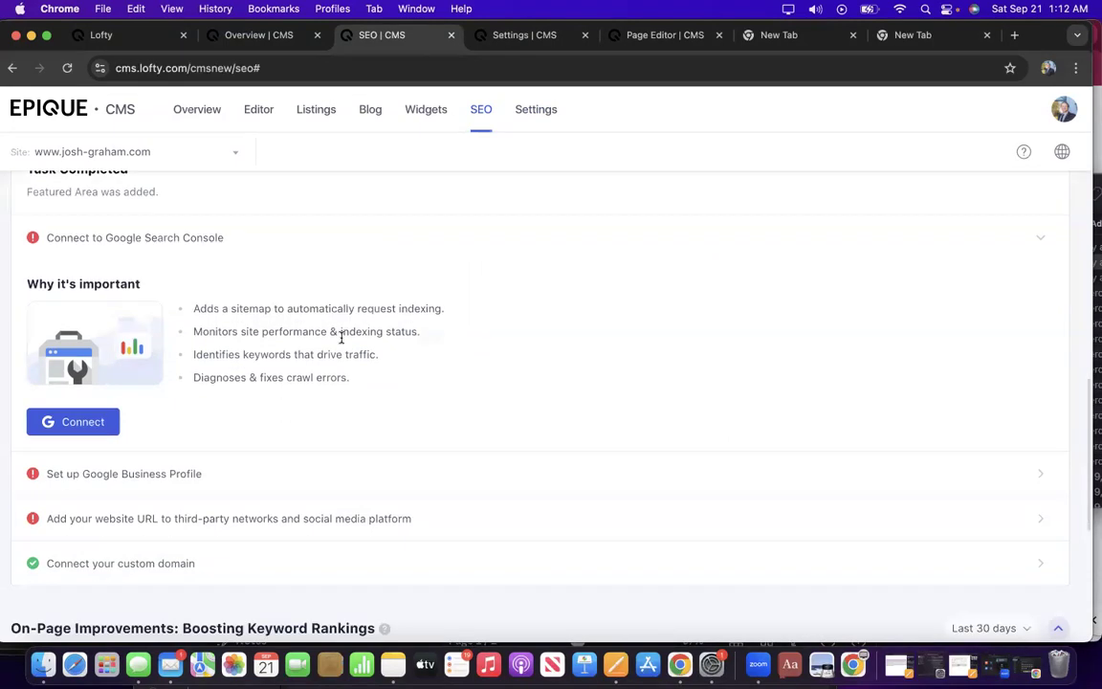
pyautogui.scroll(-1, 342, 338)
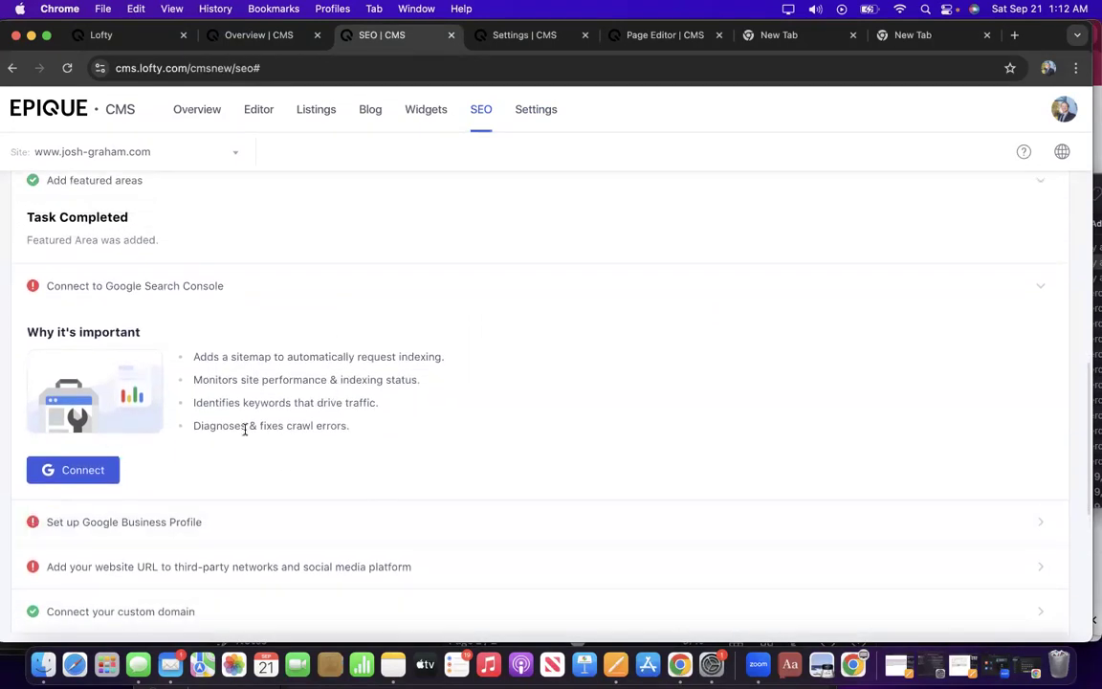
pyautogui.scroll(-1, 286, 413)
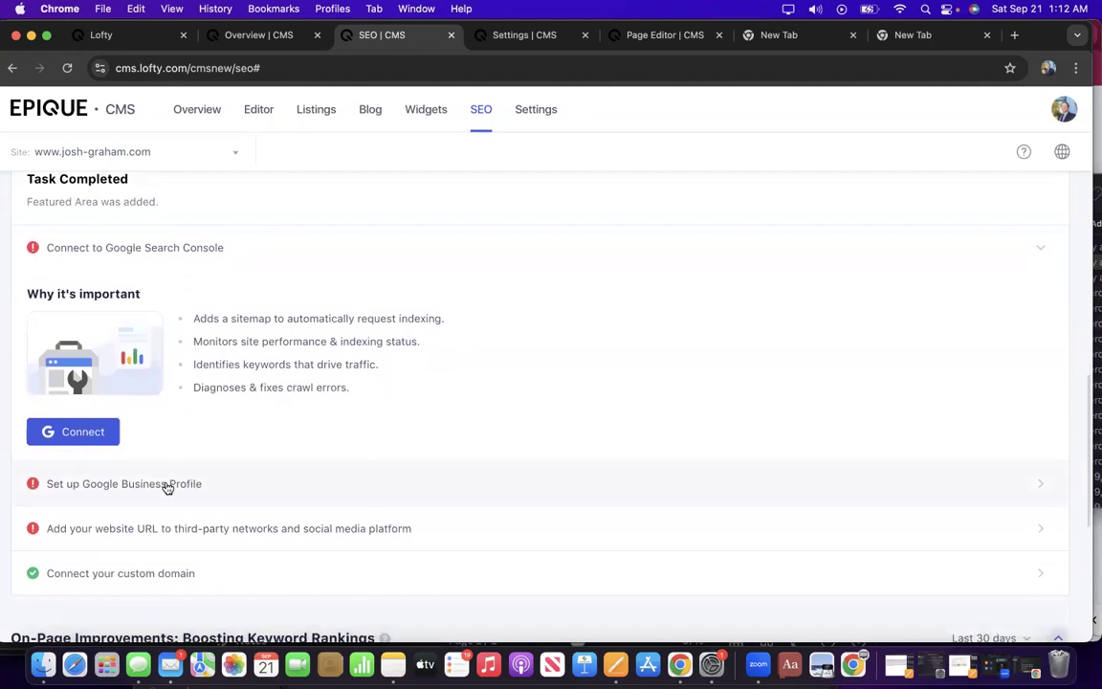
# Reconnect Google Search Console, signing in again and allowing all three Search Console permissions.
pyautogui.click(84, 434)
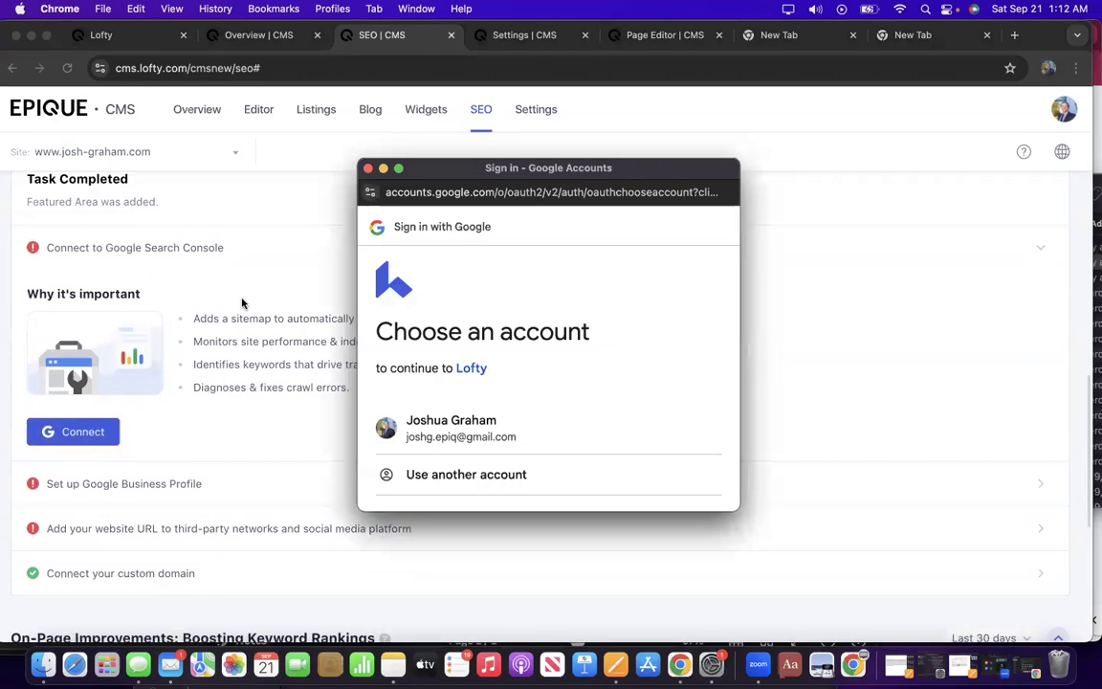
pyautogui.click(399, 168)
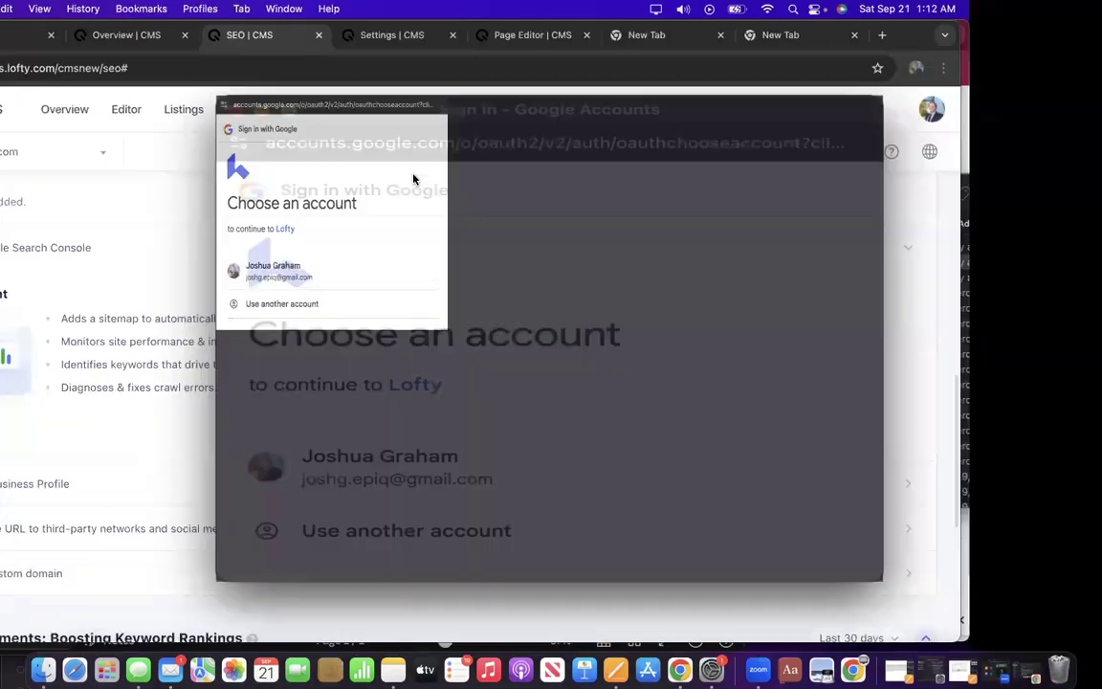
pyautogui.click(663, 286)
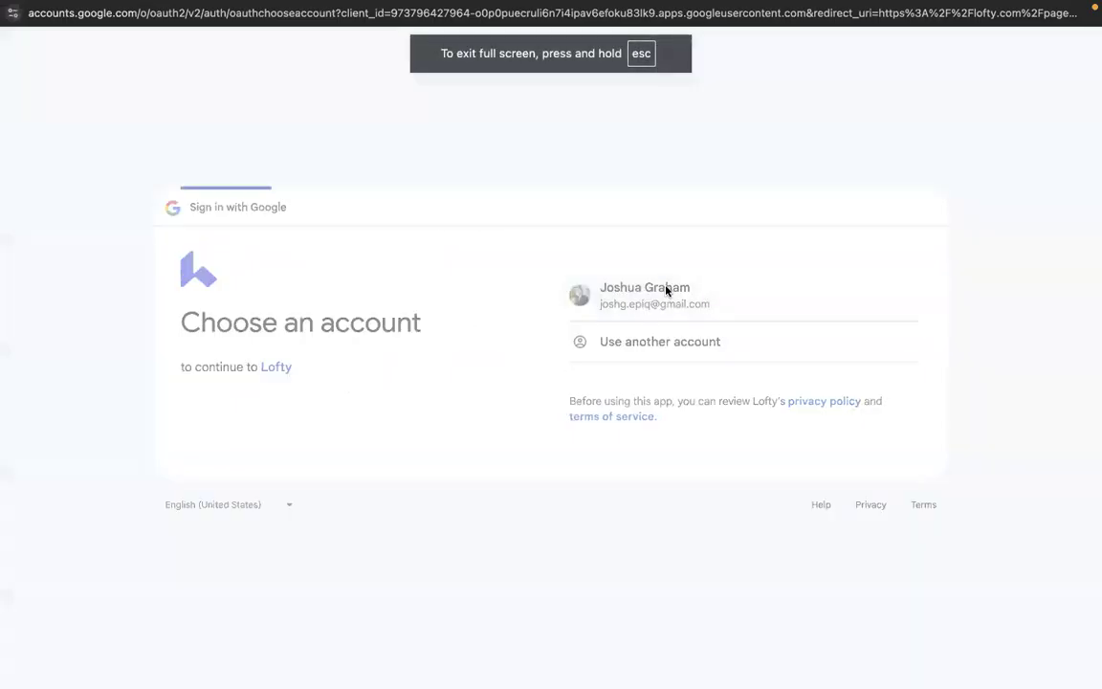
pyautogui.click(595, 435)
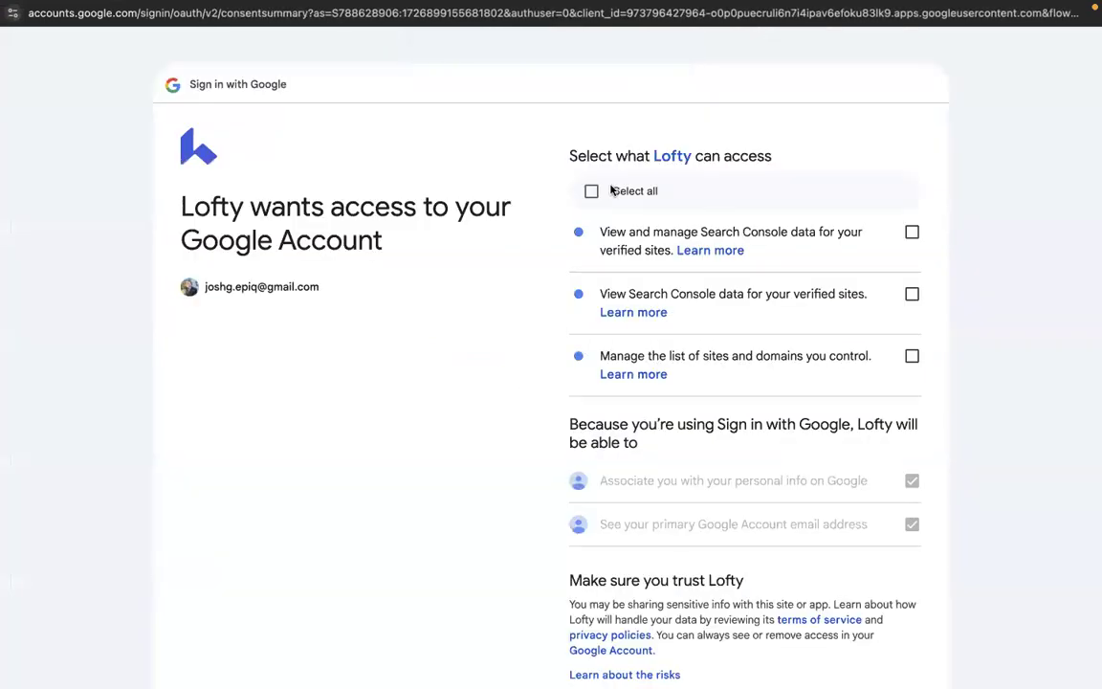
pyautogui.click(592, 191)
pyautogui.scroll(-3, 593, 322)
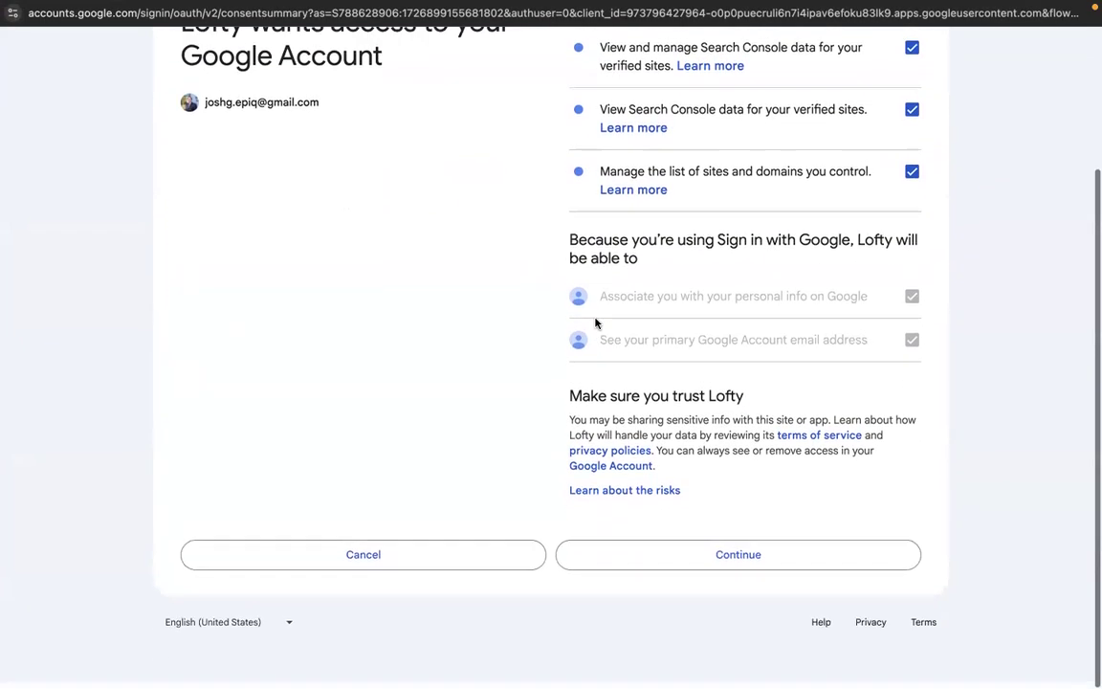
pyautogui.click(691, 566)
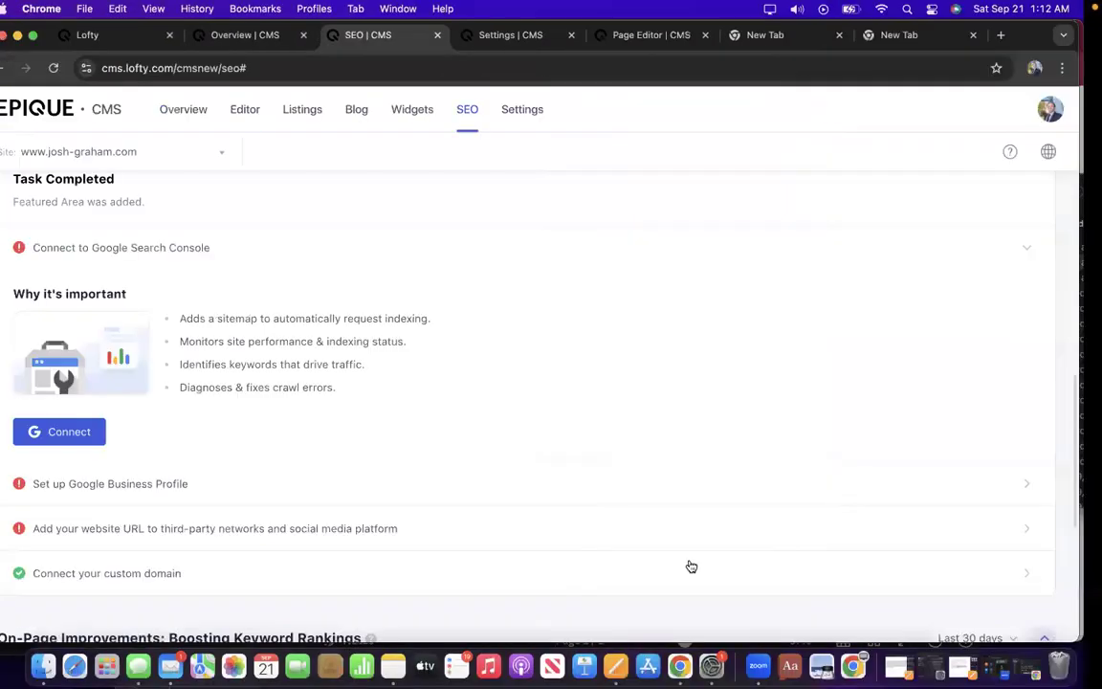
# Reload the SEO page and expand the Connect to Google Search Console item.
pyautogui.click(340, 62)
pyautogui.press('Return')
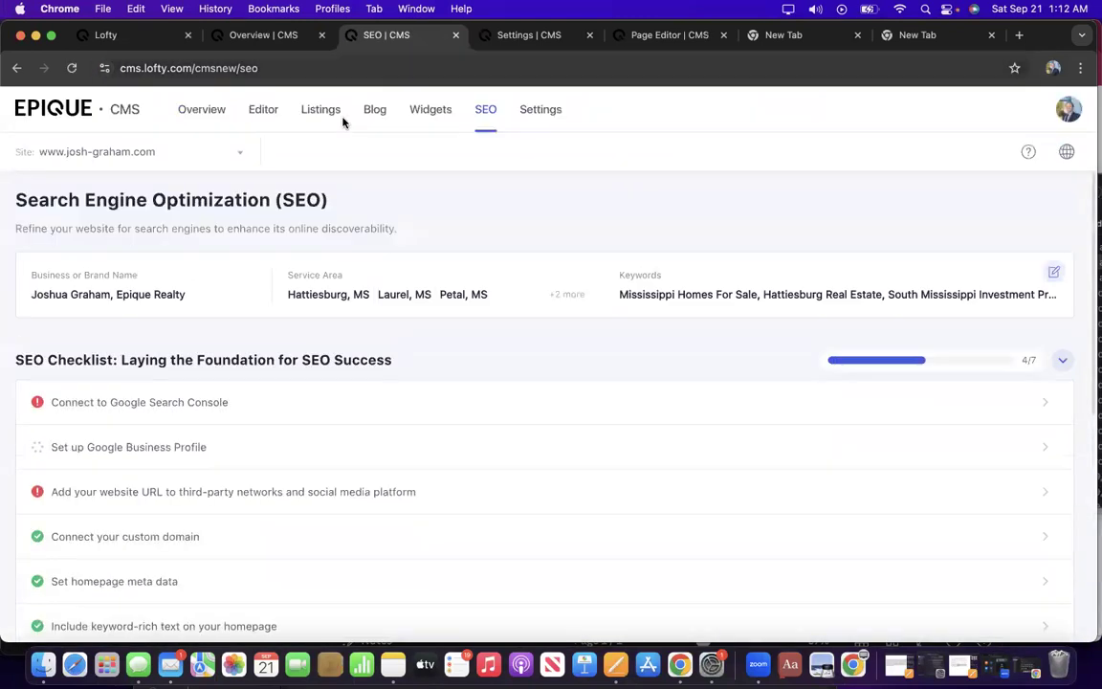
pyautogui.click(195, 403)
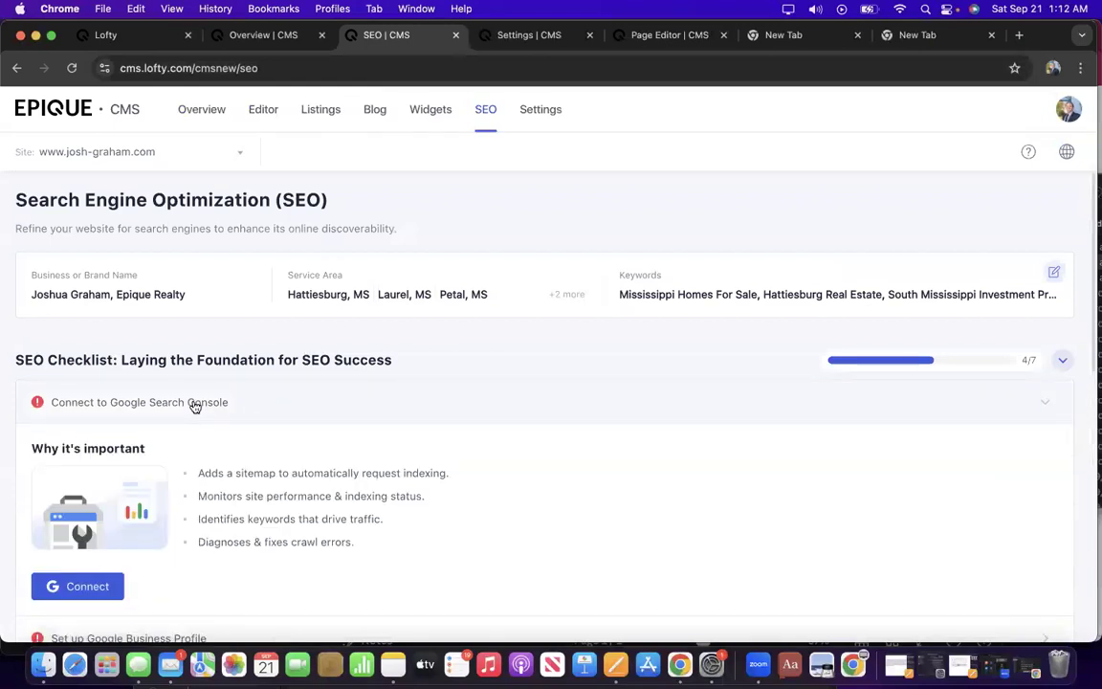
pyautogui.scroll(-3, 216, 469)
pyautogui.scroll(-2, 216, 469)
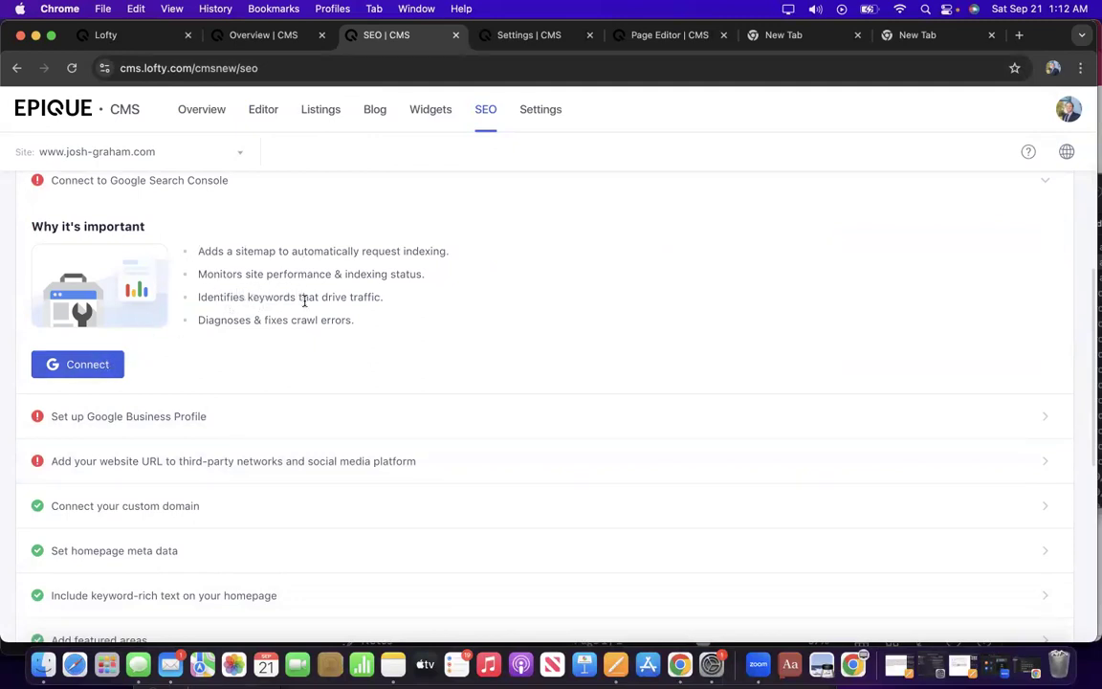
pyautogui.scroll(-1, 268, 356)
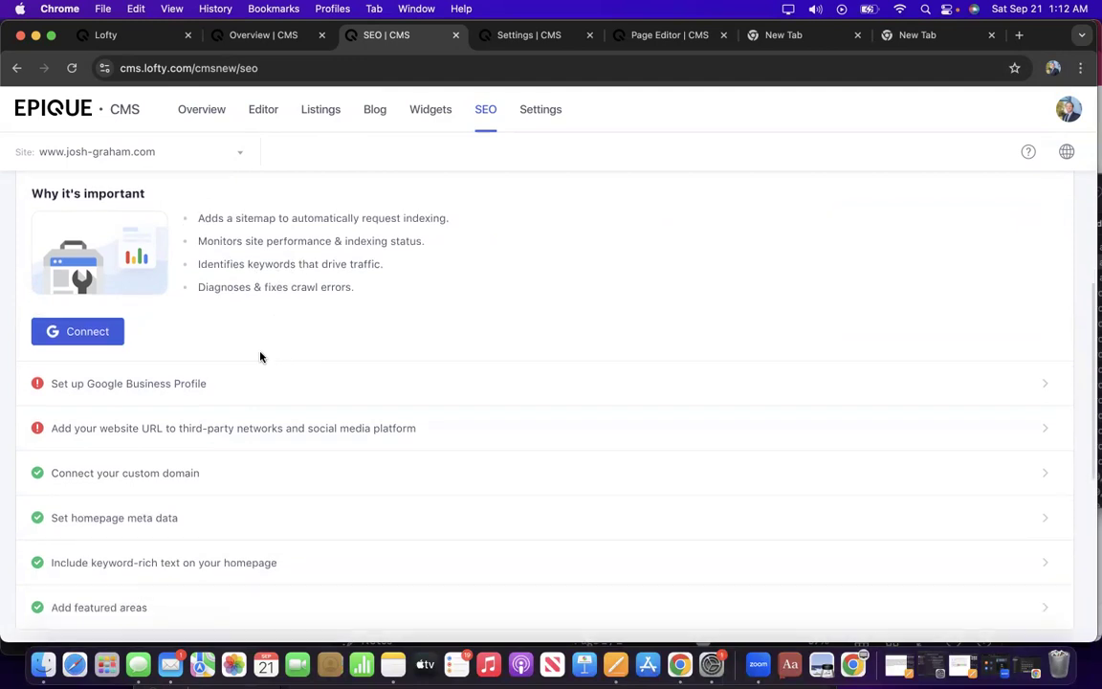
# Expand the Set up Google Business Profile details and view the business listing in Google.
pyautogui.click(170, 383)
pyautogui.scroll(-5, 272, 497)
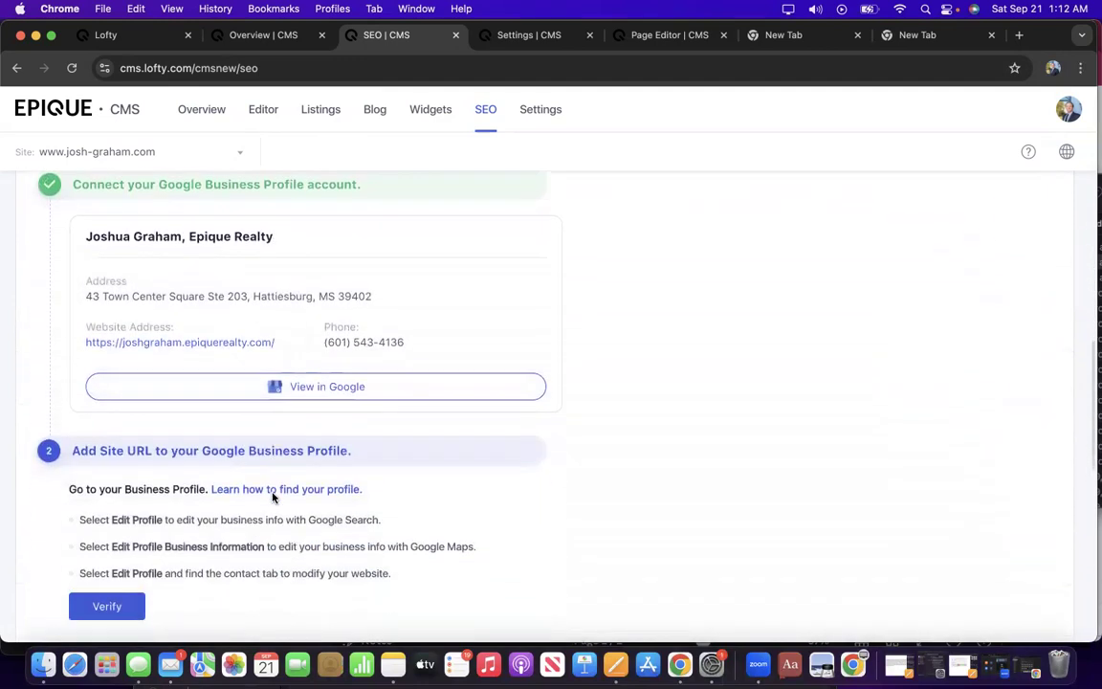
pyautogui.scroll(1, 253, 373)
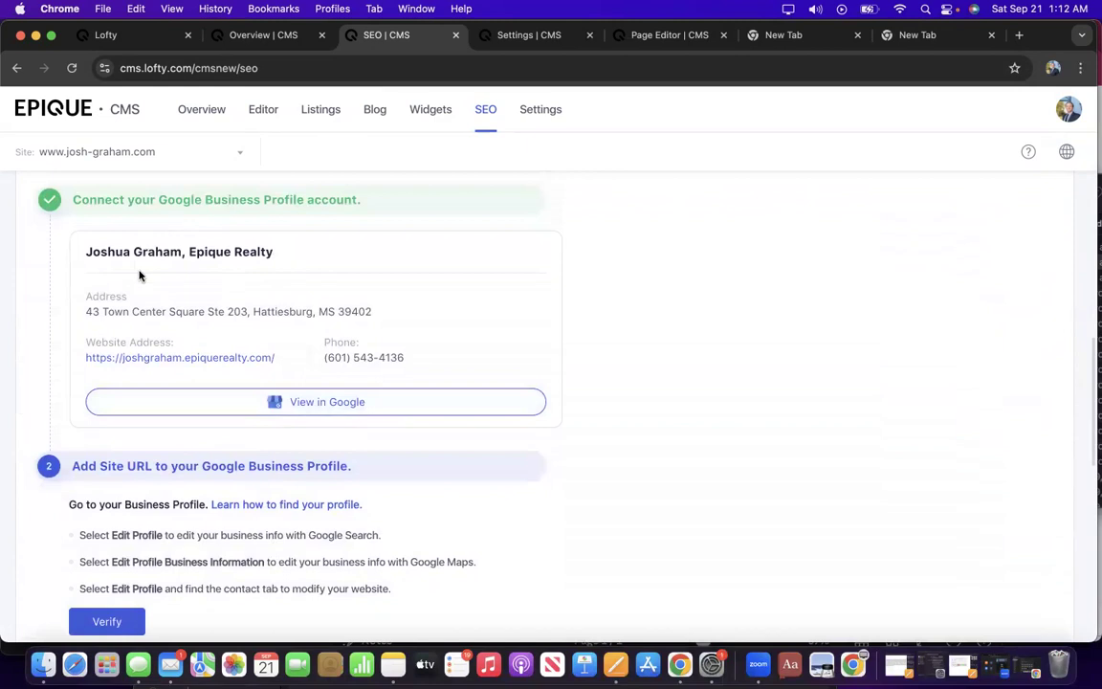
pyautogui.scroll(-2, 212, 400)
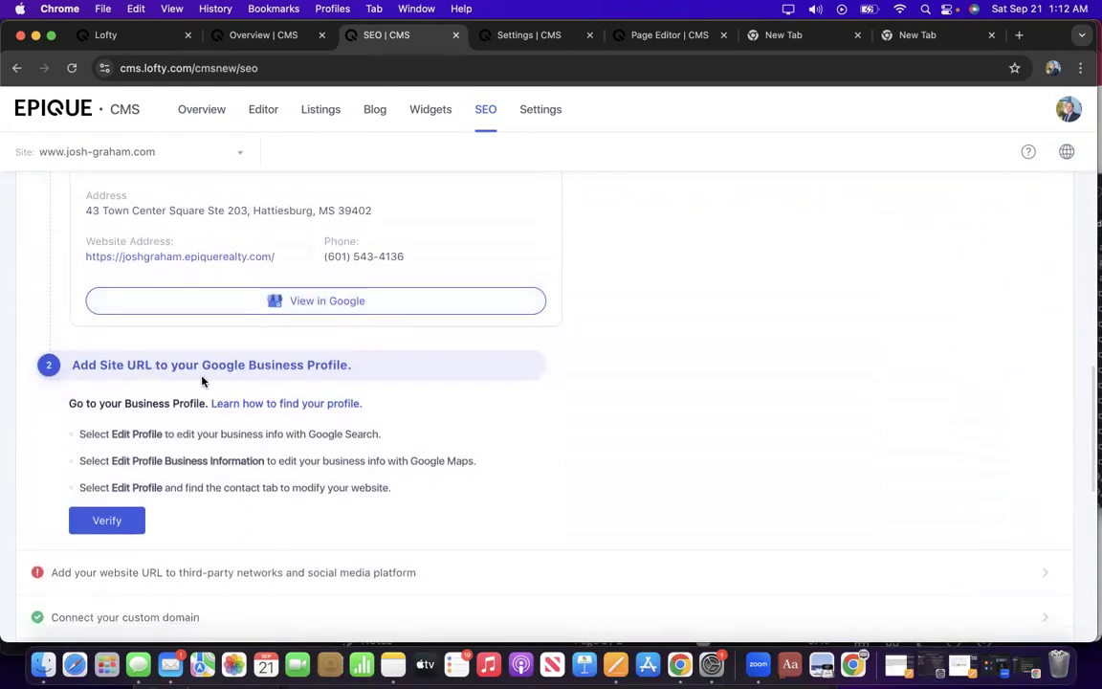
pyautogui.scroll(2, 235, 319)
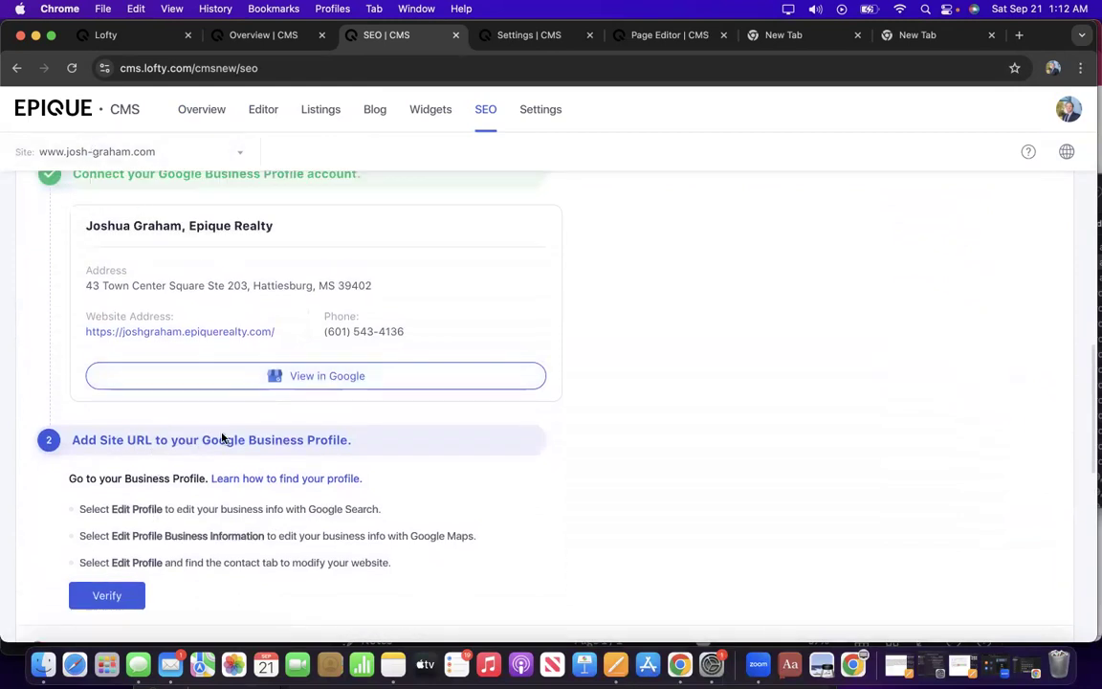
pyautogui.click(270, 376)
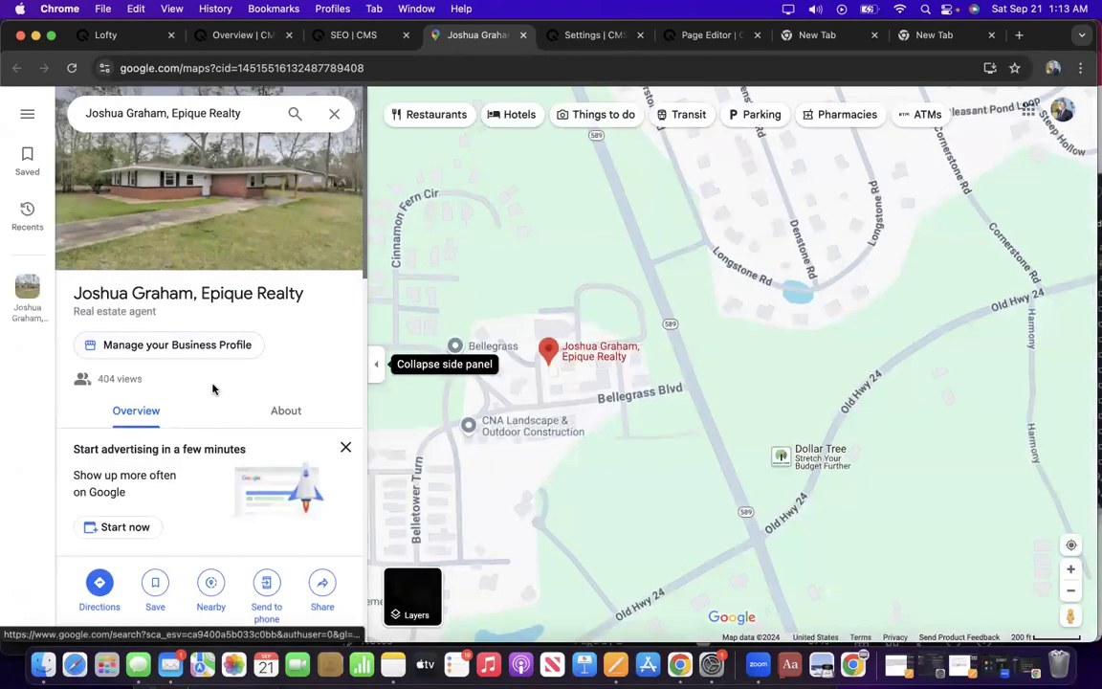
# Open the listing's website link, confirming it lands on the josh-graham.com homepage.
pyautogui.scroll(-2, 213, 389)
pyautogui.scroll(-5, 213, 389)
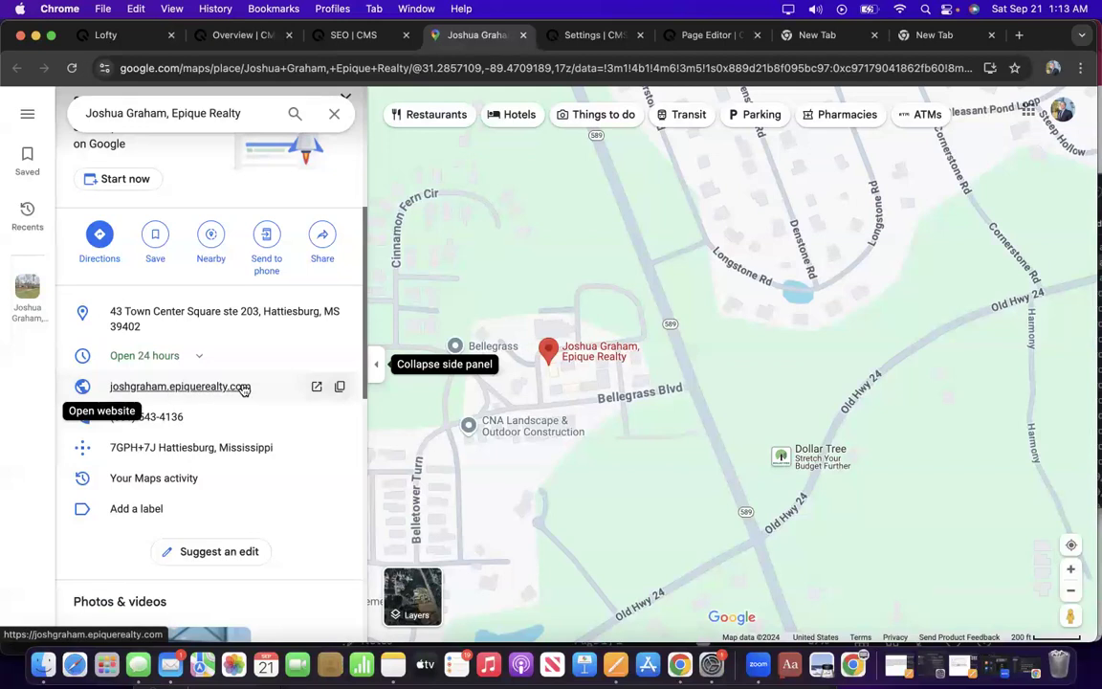
pyautogui.click(313, 388)
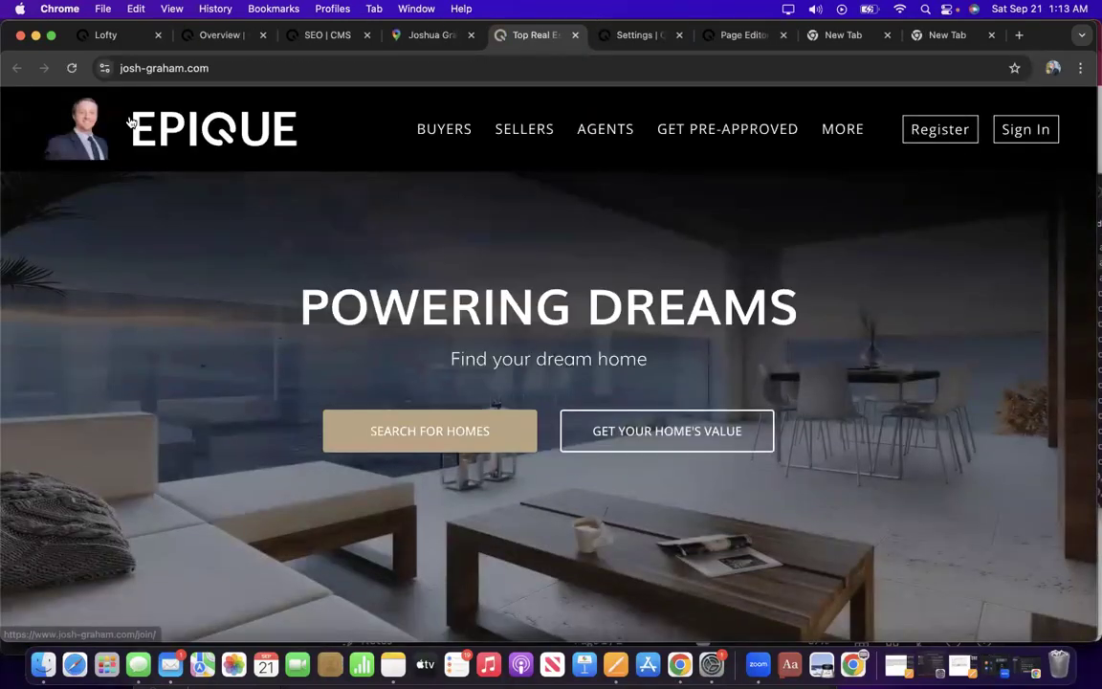
pyautogui.scroll(-6, 446, 272)
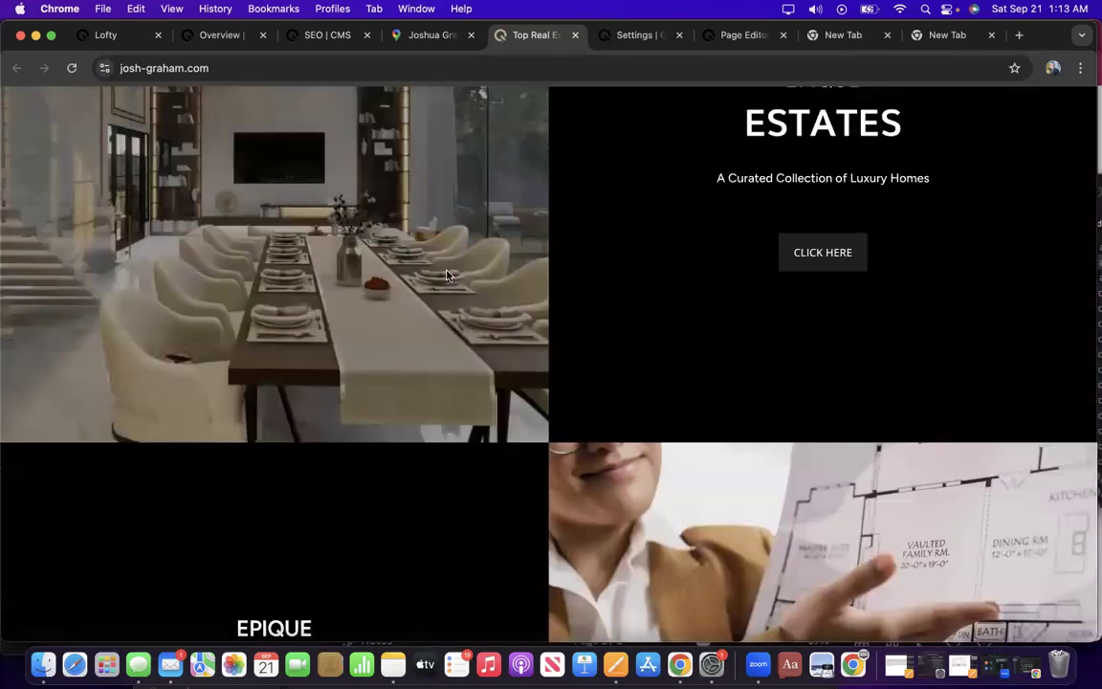
pyautogui.scroll(1, 166, 147)
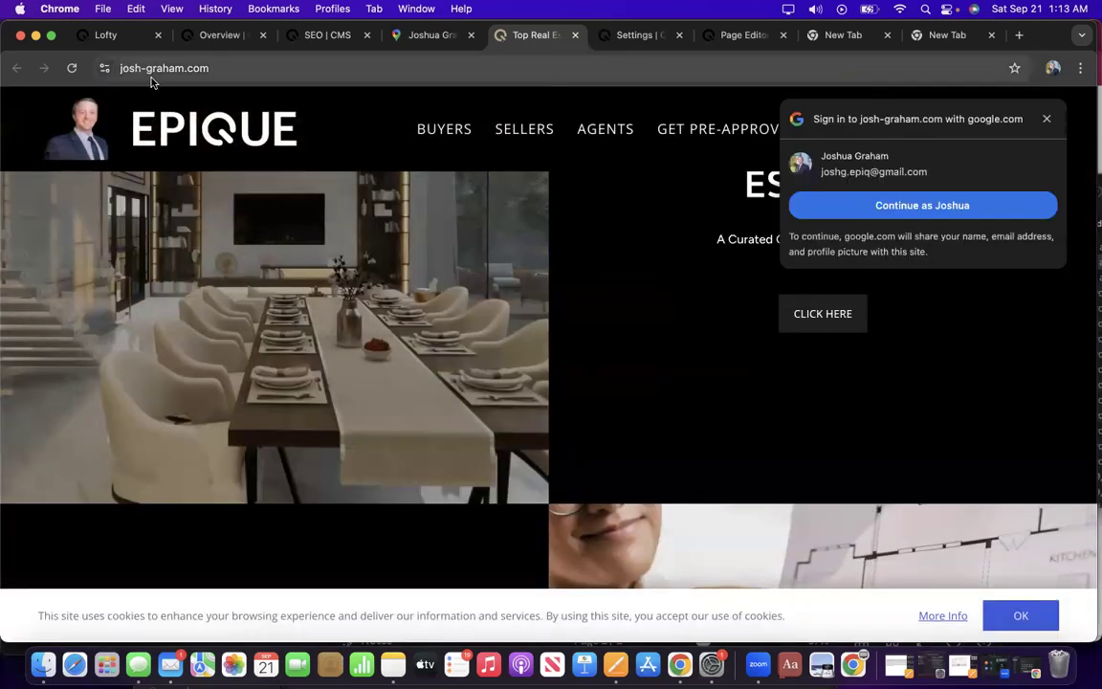
# Return to the Maps listing and open the business profile management page.
pyautogui.click(402, 35)
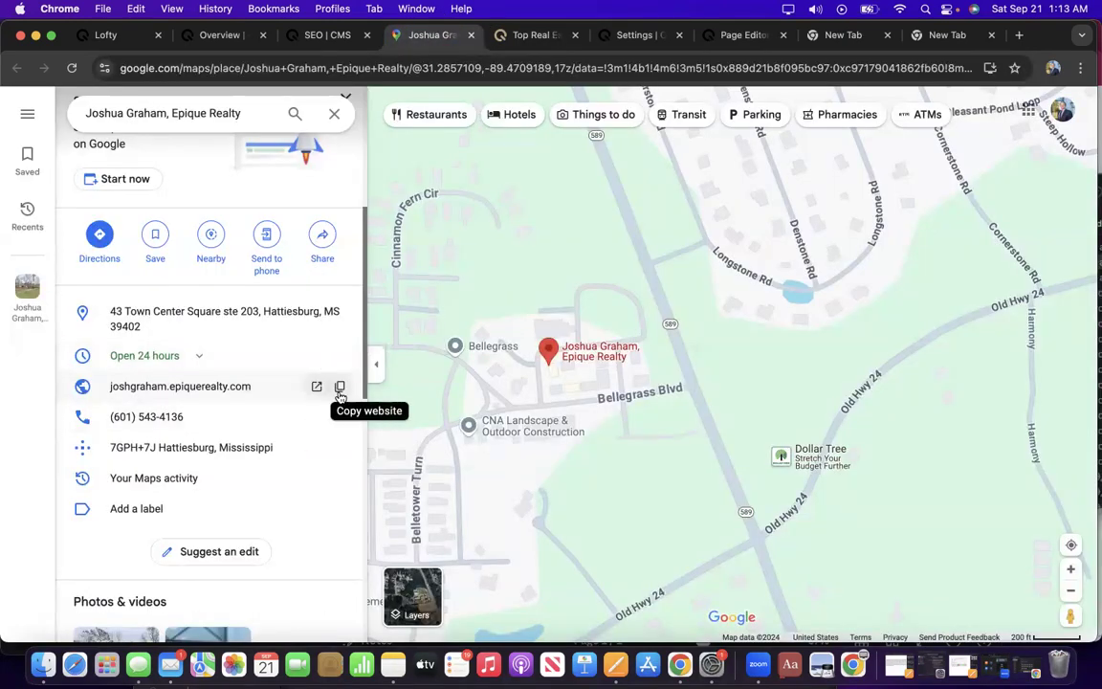
pyautogui.scroll(1, 319, 289)
pyautogui.scroll(2, 320, 289)
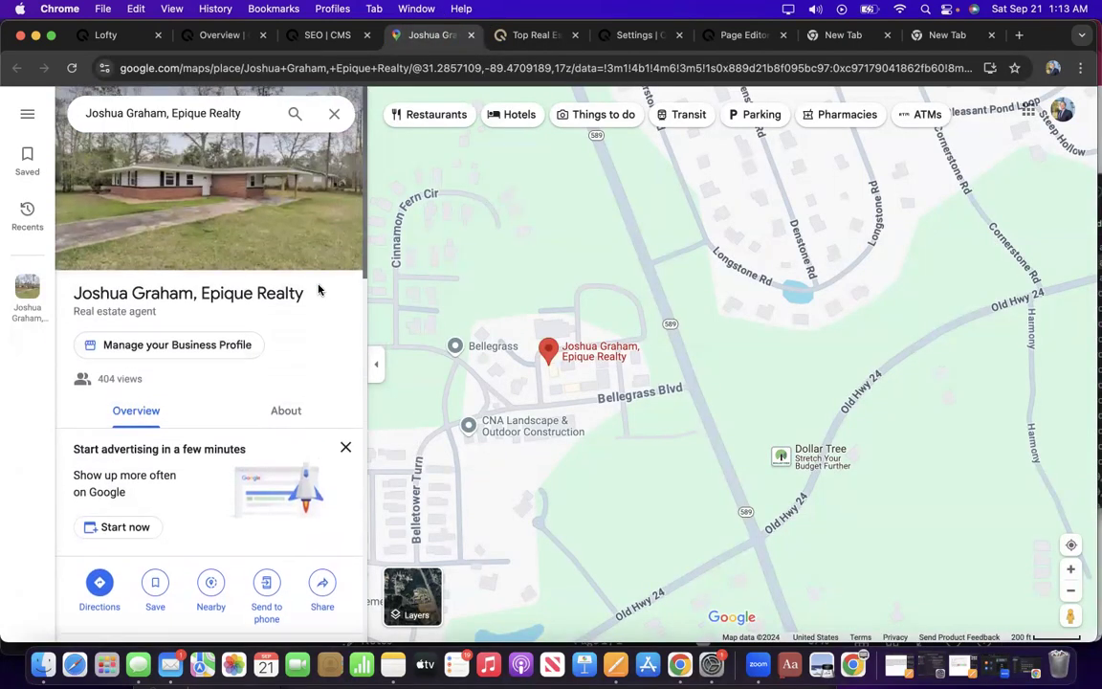
pyautogui.click(175, 346)
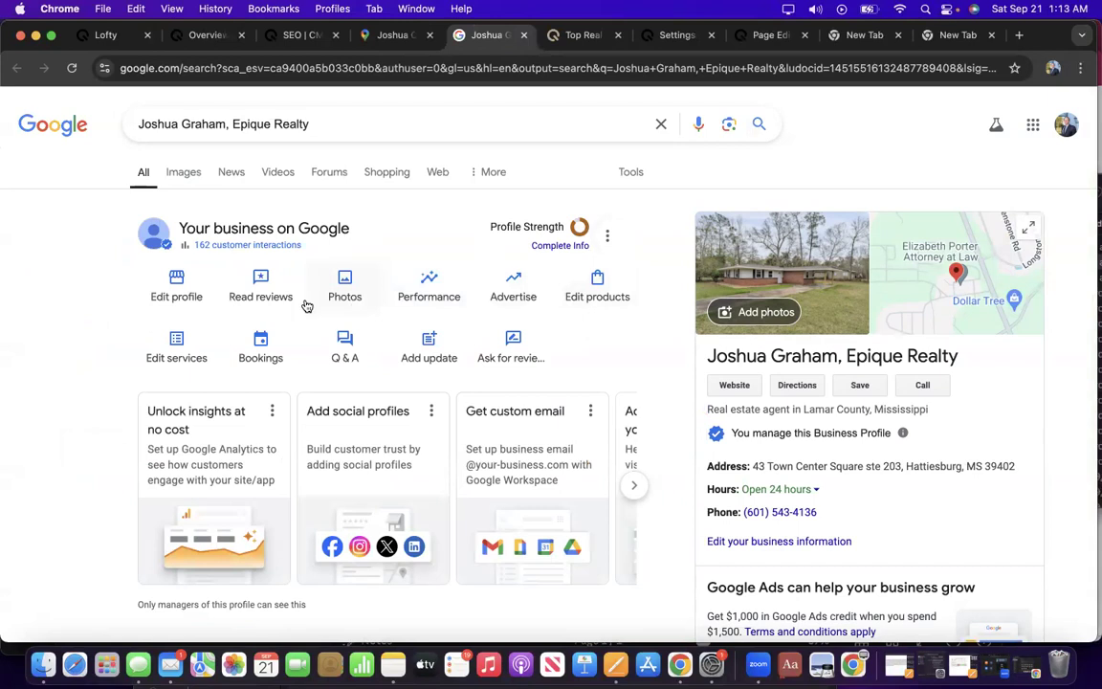
pyautogui.click(173, 278)
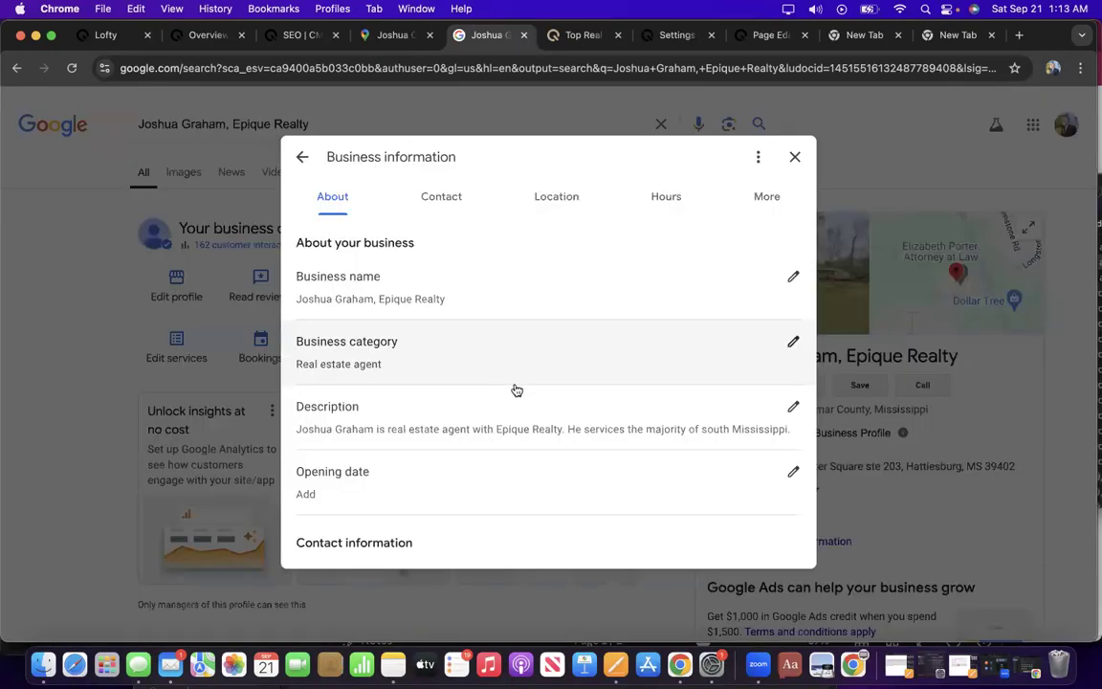
pyautogui.scroll(-3, 536, 352)
pyautogui.scroll(-5, 536, 352)
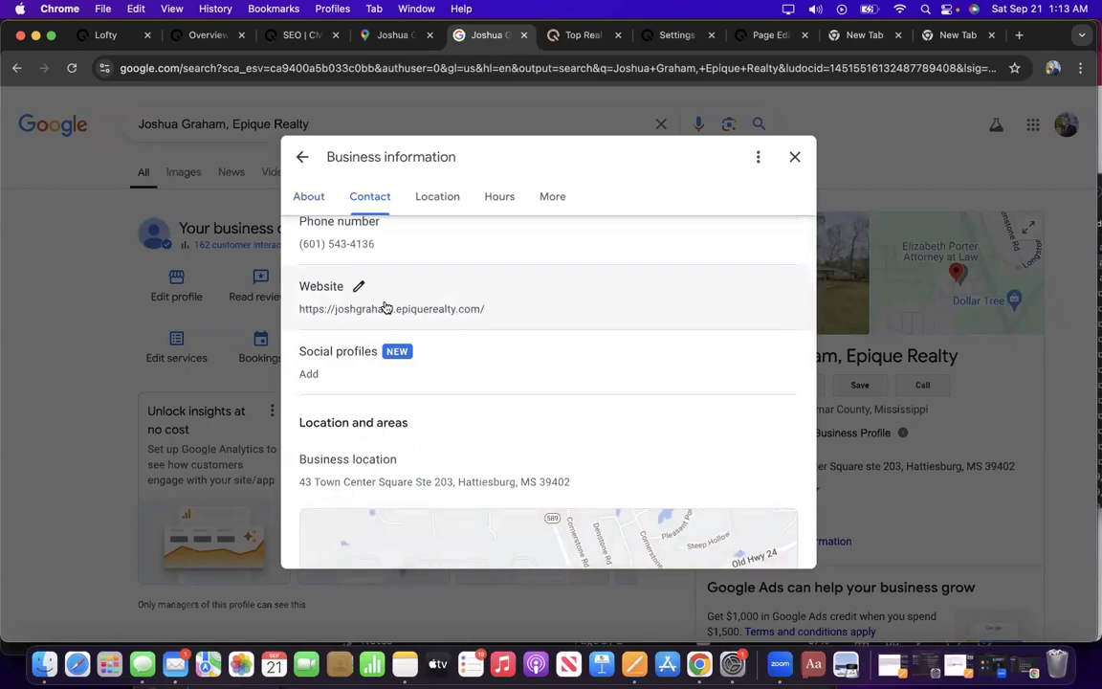
pyautogui.click(358, 287)
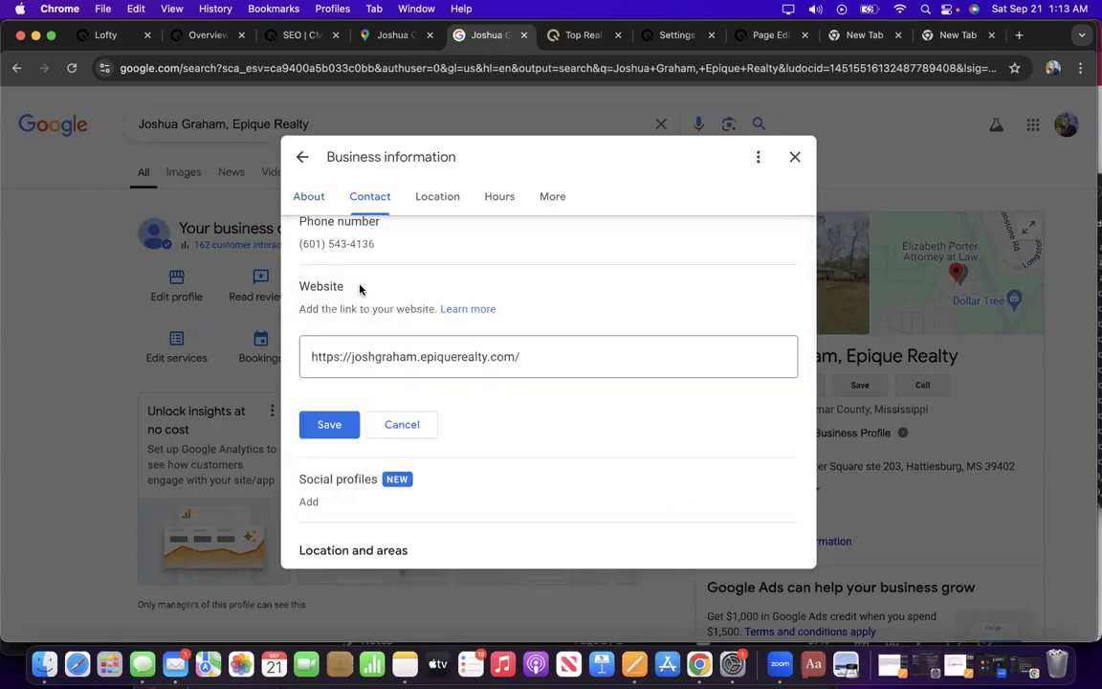
pyautogui.click(350, 355)
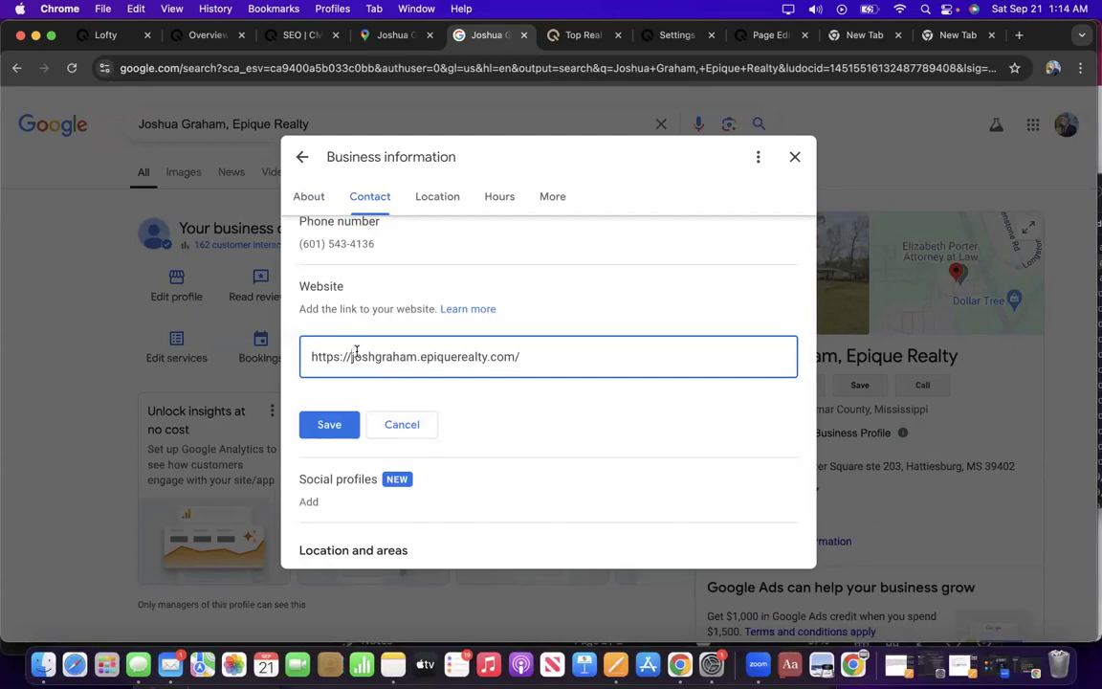
pyautogui.write('www.')
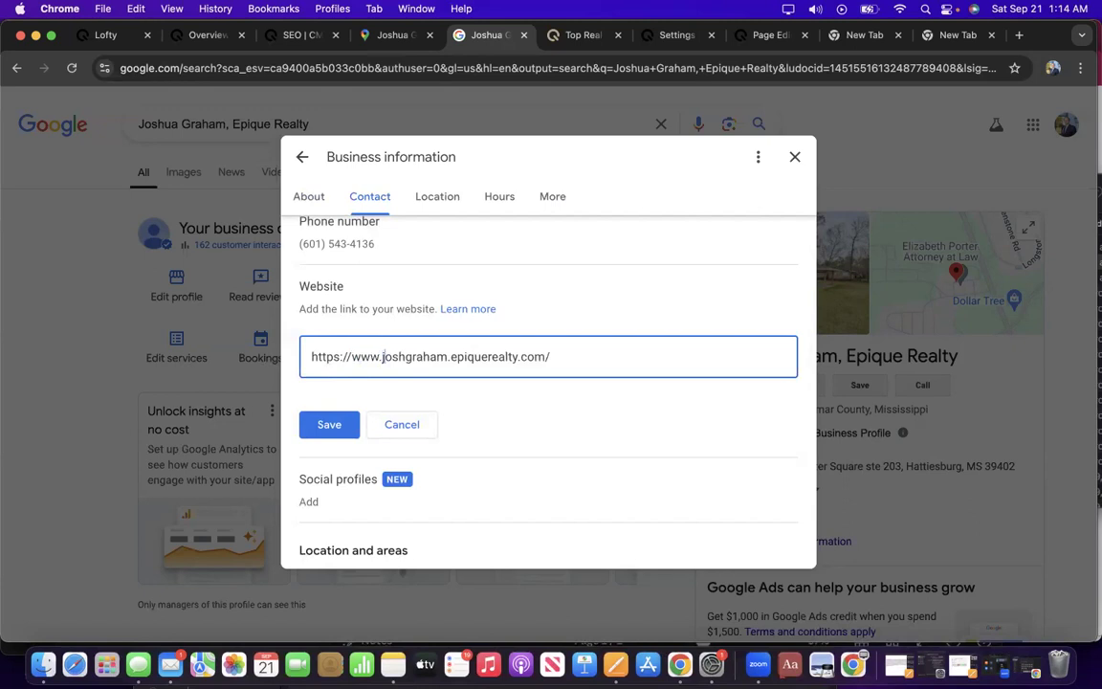
pyautogui.write('-')
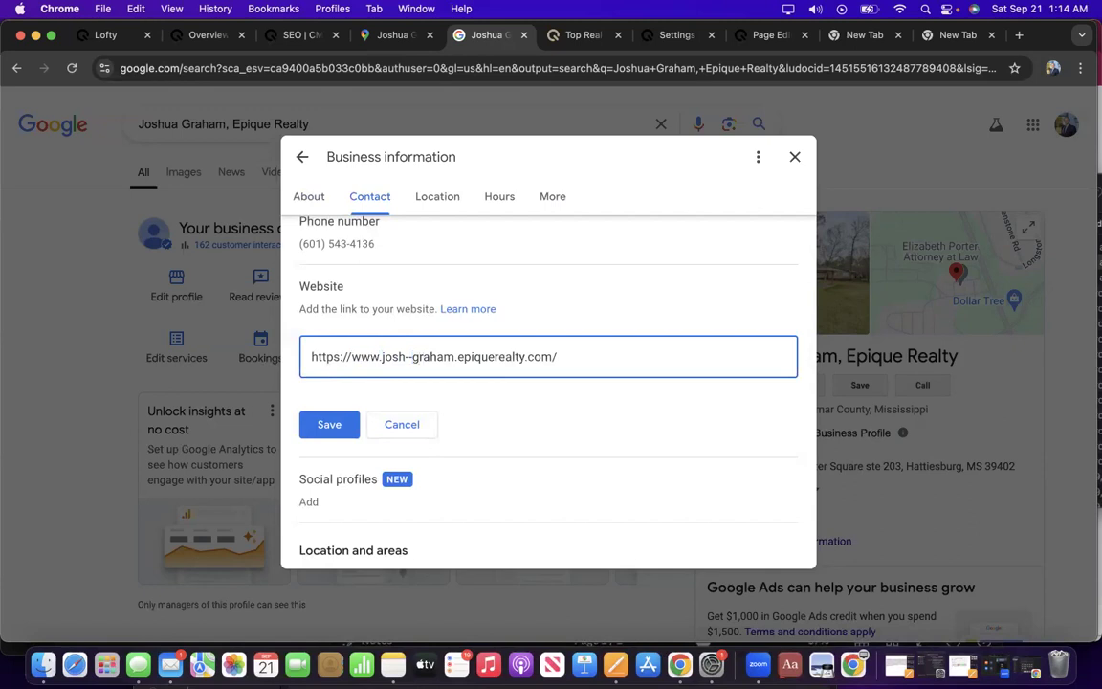
pyautogui.press('BackSpace')
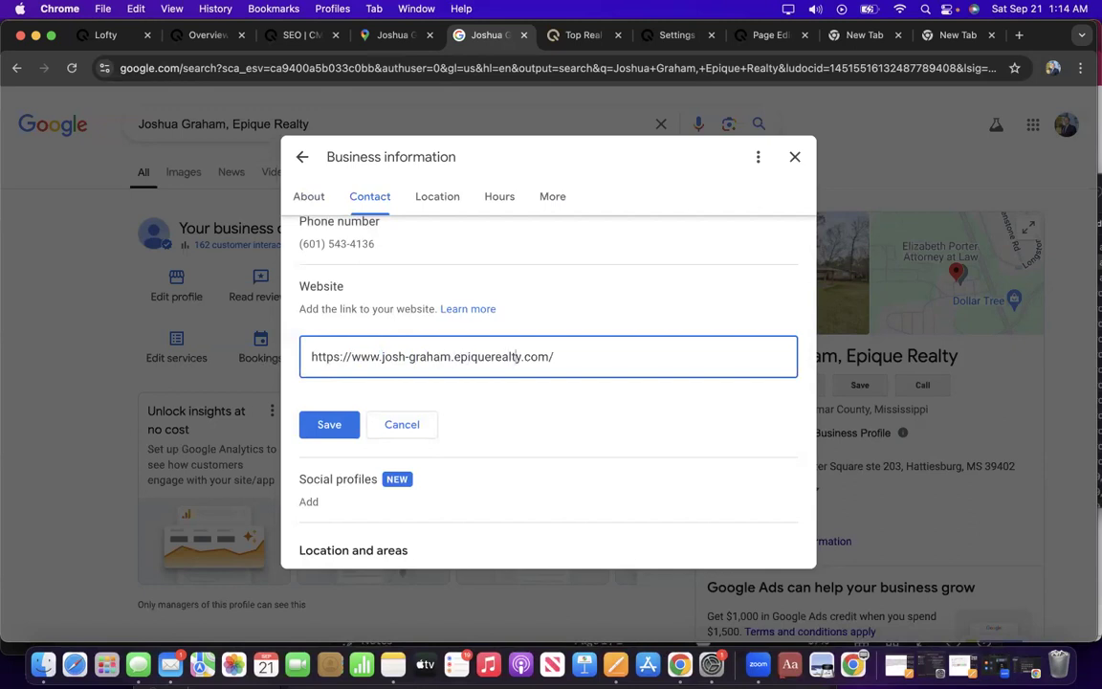
pyautogui.press('BackSpace')
pyautogui.press('BackSpace')
pyautogui.press('BackSpace')
pyautogui.press('BackSpace')
pyautogui.press('BackSpace')
pyautogui.press('BackSpace')
pyautogui.press('BackSpace')
pyautogui.press('BackSpace')
pyautogui.press('BackSpace')
pyautogui.press('BackSpace')
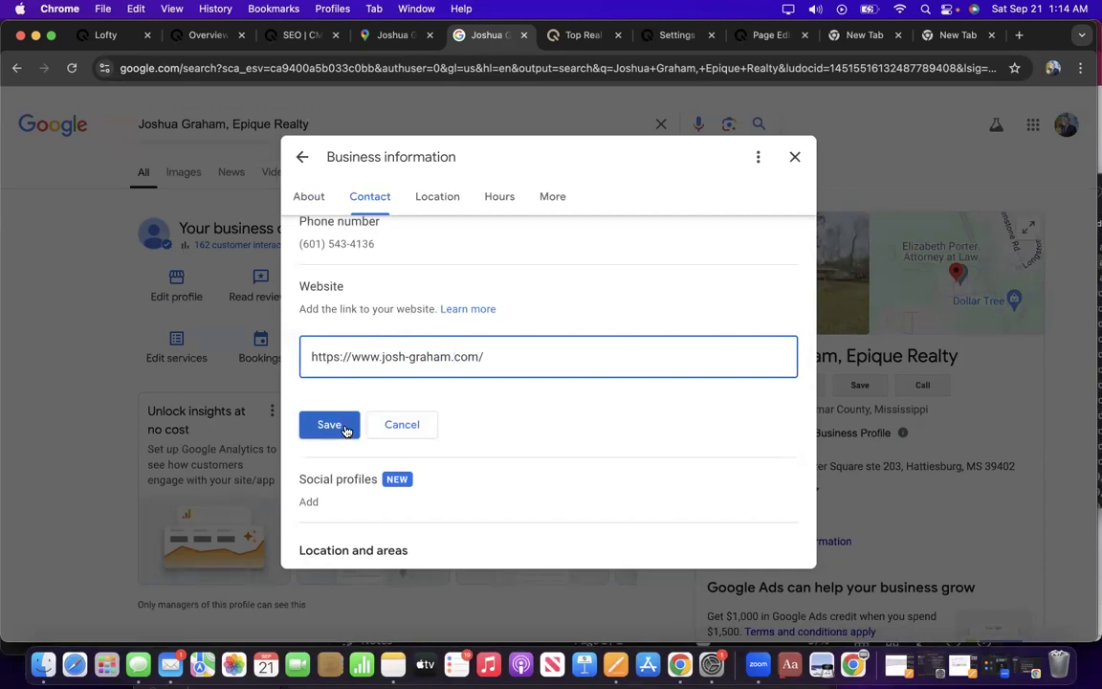
# Save the new website for review and close the Business information panel.
pyautogui.scroll(-2, 346, 429)
pyautogui.click(329, 379)
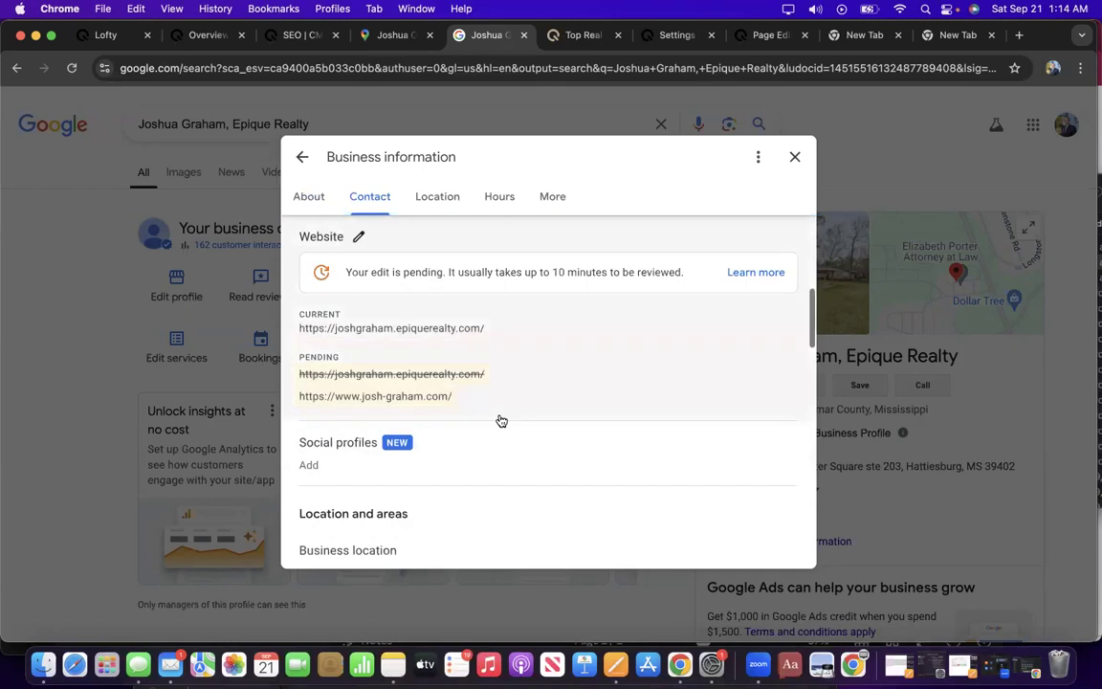
pyautogui.scroll(-1, 499, 419)
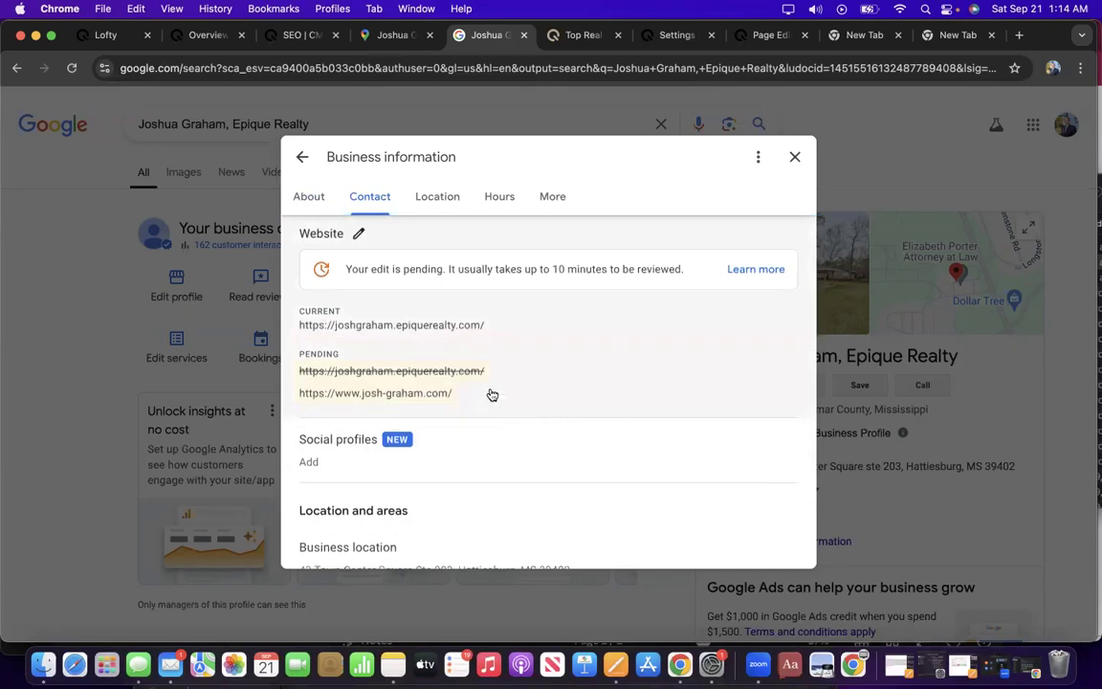
pyautogui.scroll(-1, 491, 393)
pyautogui.scroll(1, 490, 393)
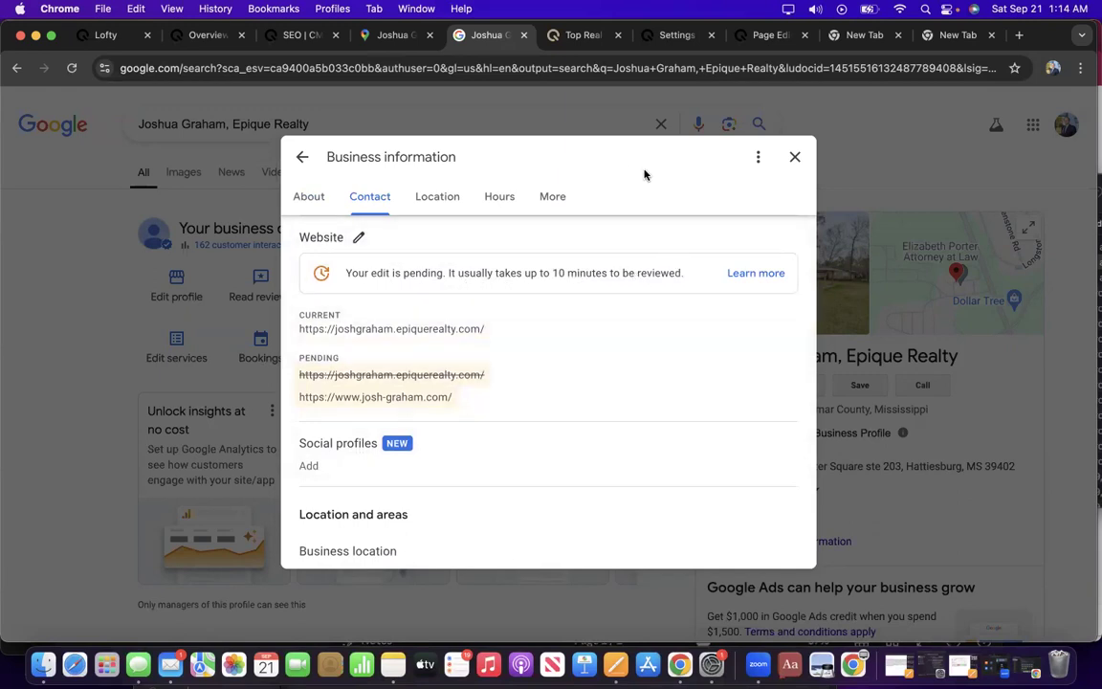
pyautogui.scroll(-3, 542, 345)
pyautogui.scroll(6, 542, 345)
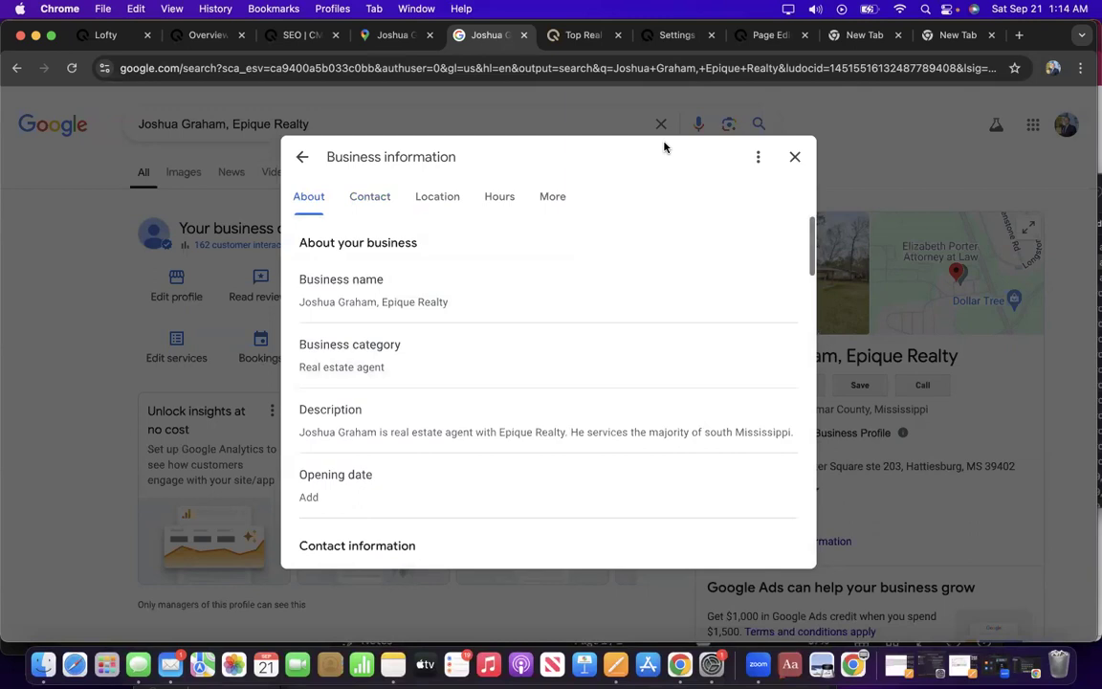
pyautogui.click(303, 156)
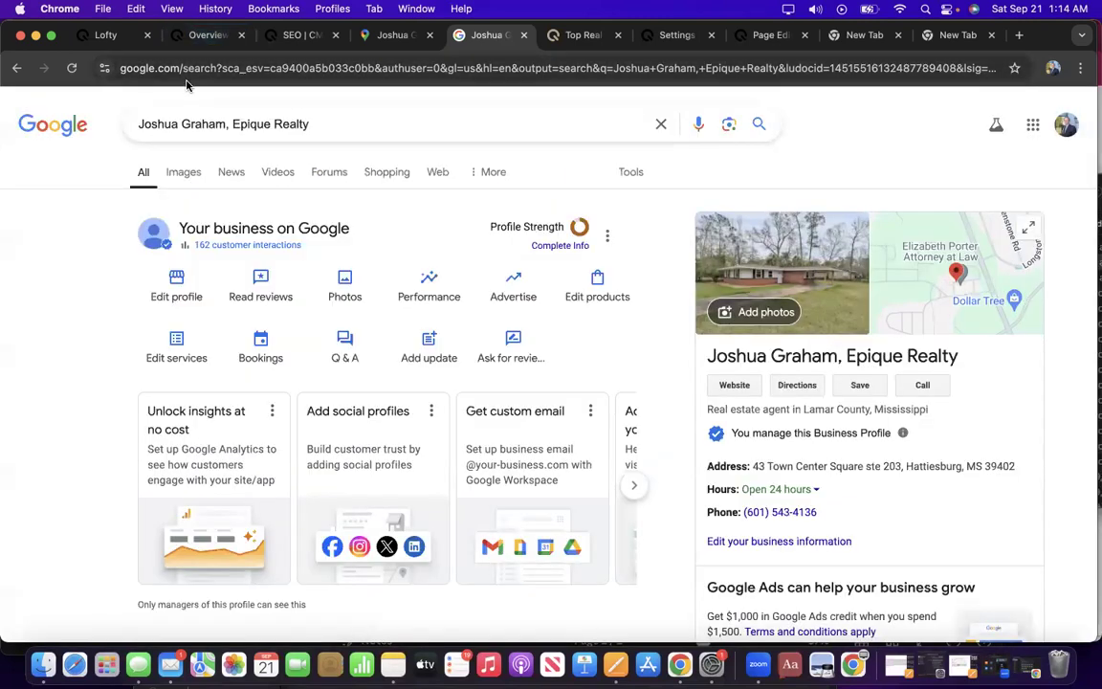
# Back on the SEO page, verify the website URL task and expand the URL sharing item.
pyautogui.click(298, 39)
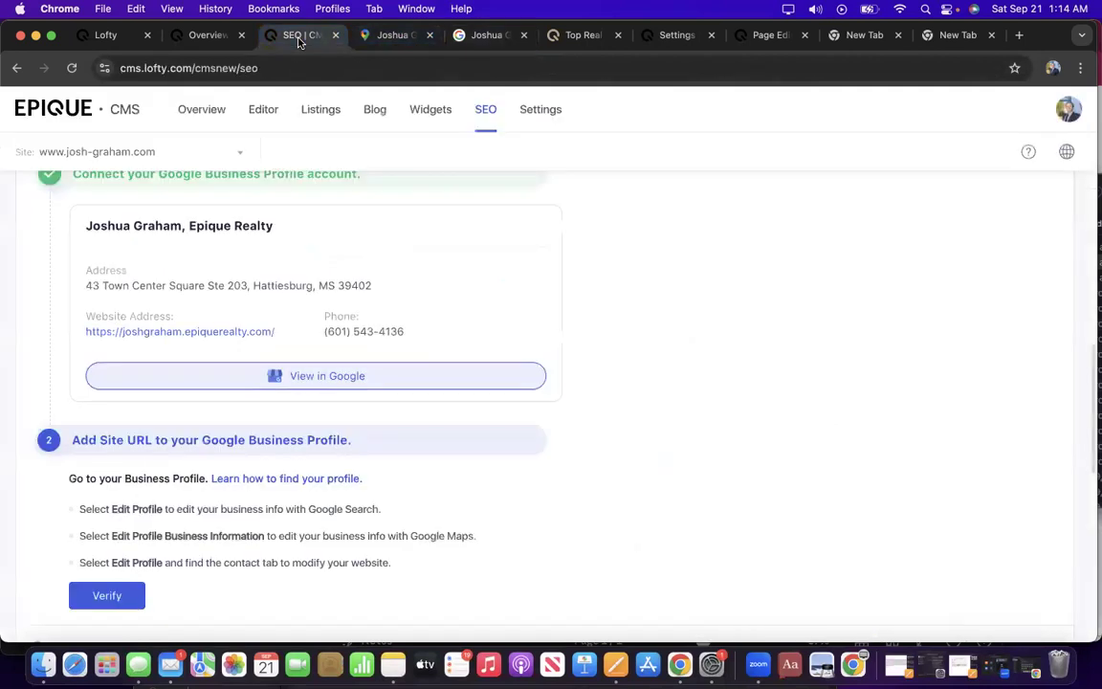
pyautogui.scroll(-1, 105, 555)
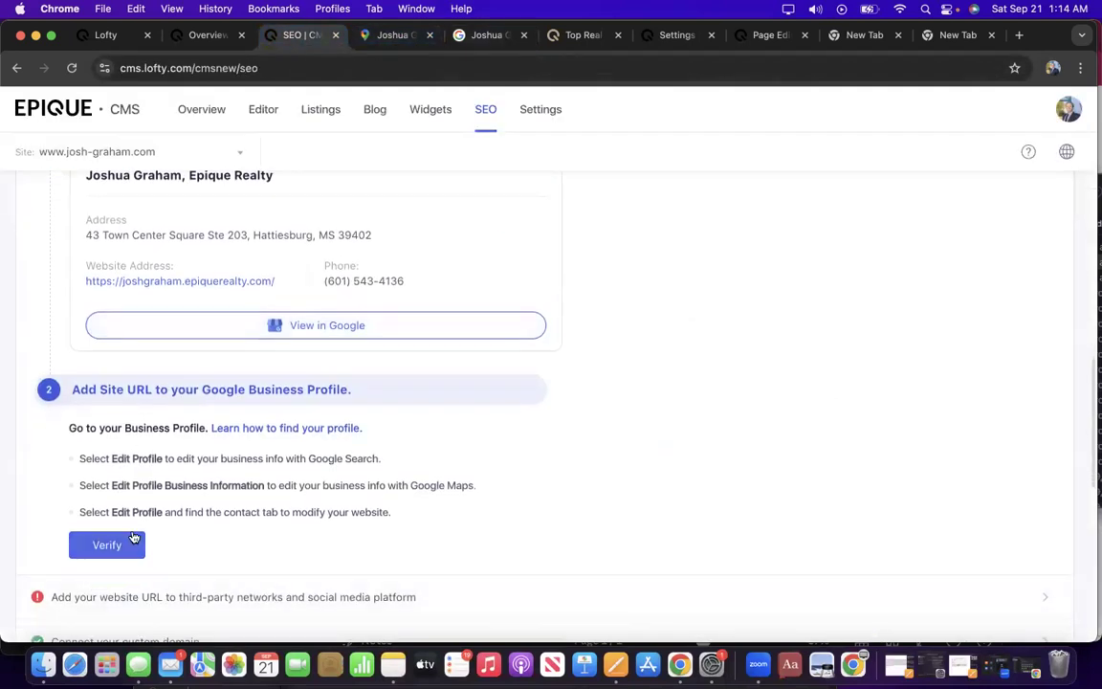
pyautogui.click(131, 550)
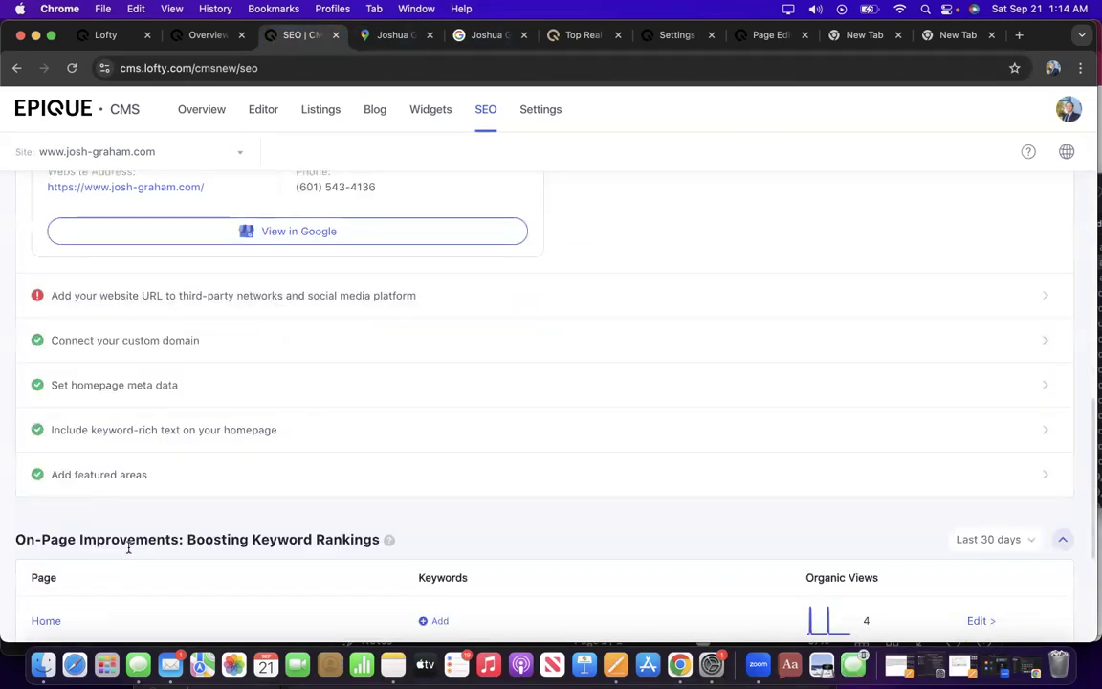
pyautogui.scroll(5, 128, 547)
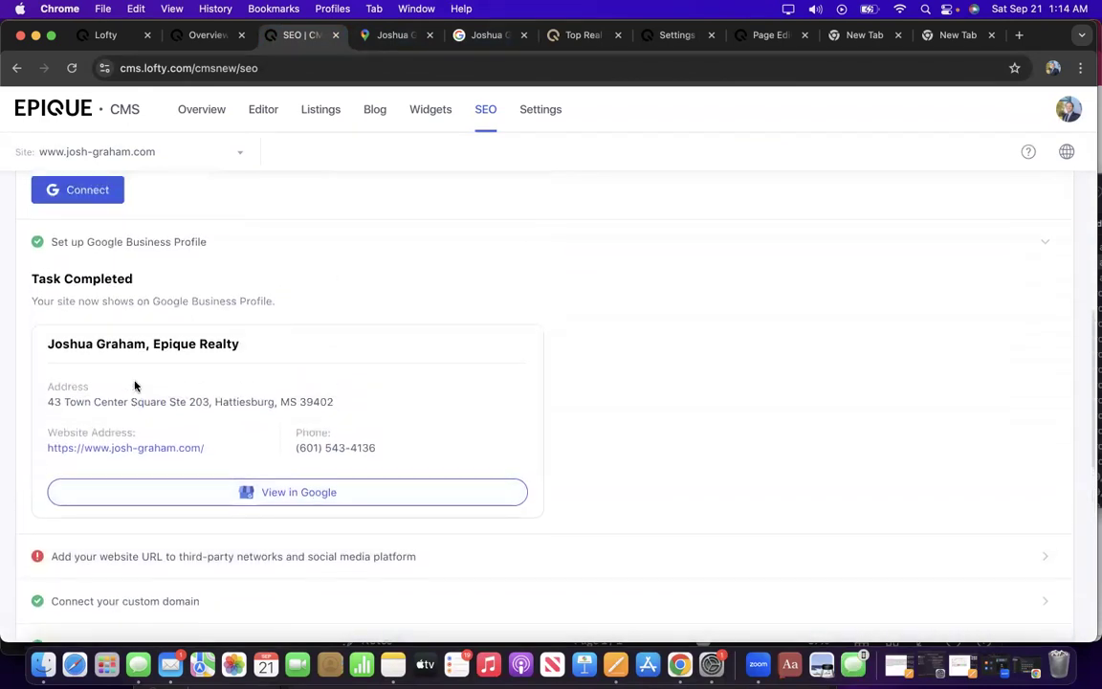
pyautogui.scroll(-3, 135, 386)
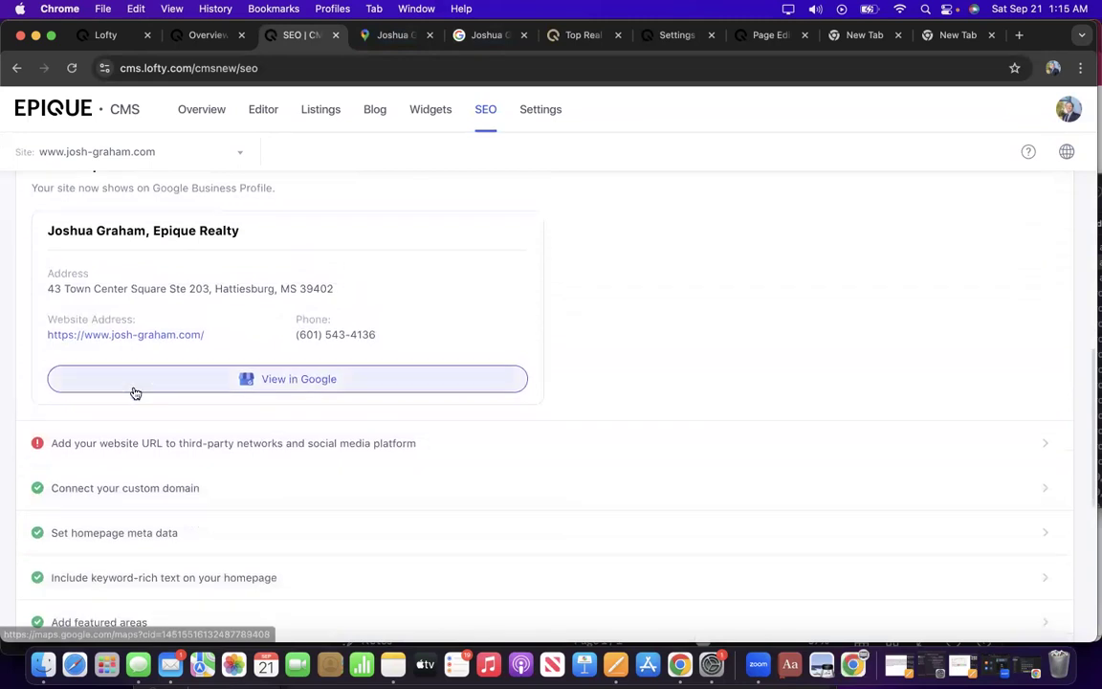
pyautogui.click(141, 451)
pyautogui.scroll(-5, 202, 468)
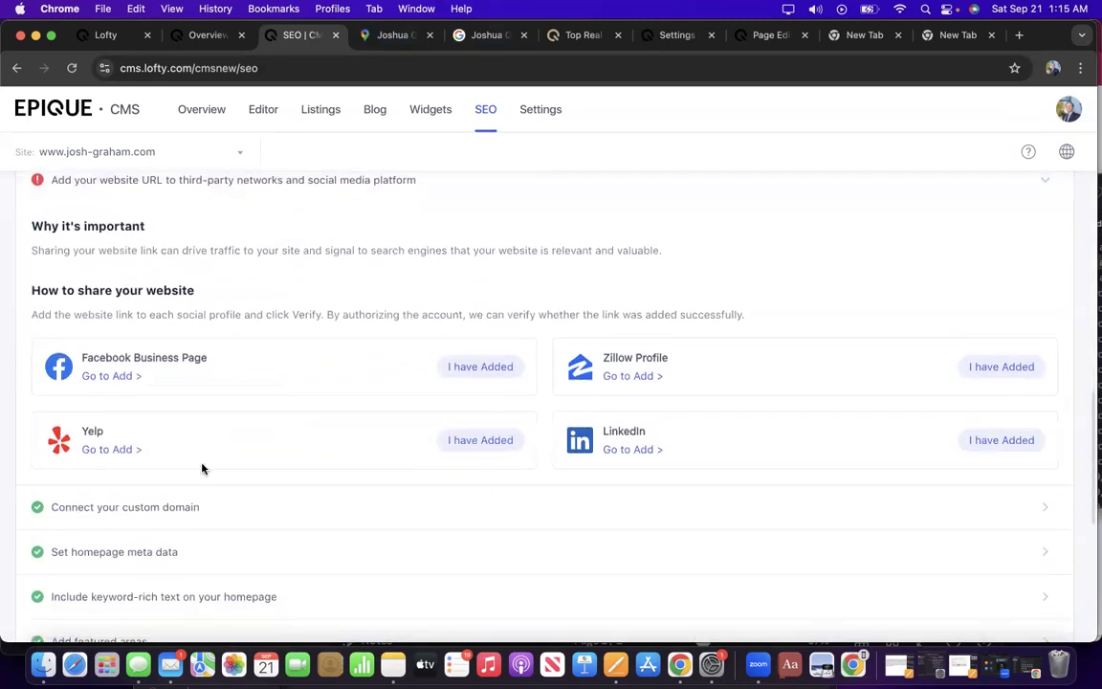
pyautogui.scroll(-2, 359, 335)
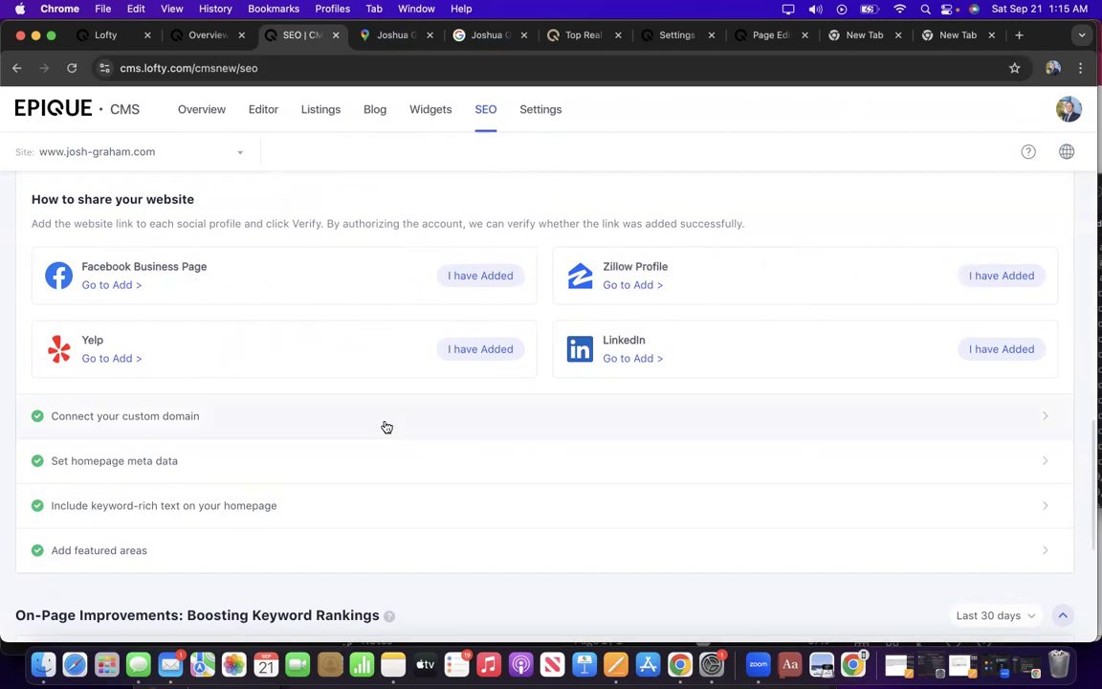
pyautogui.scroll(-2, 383, 426)
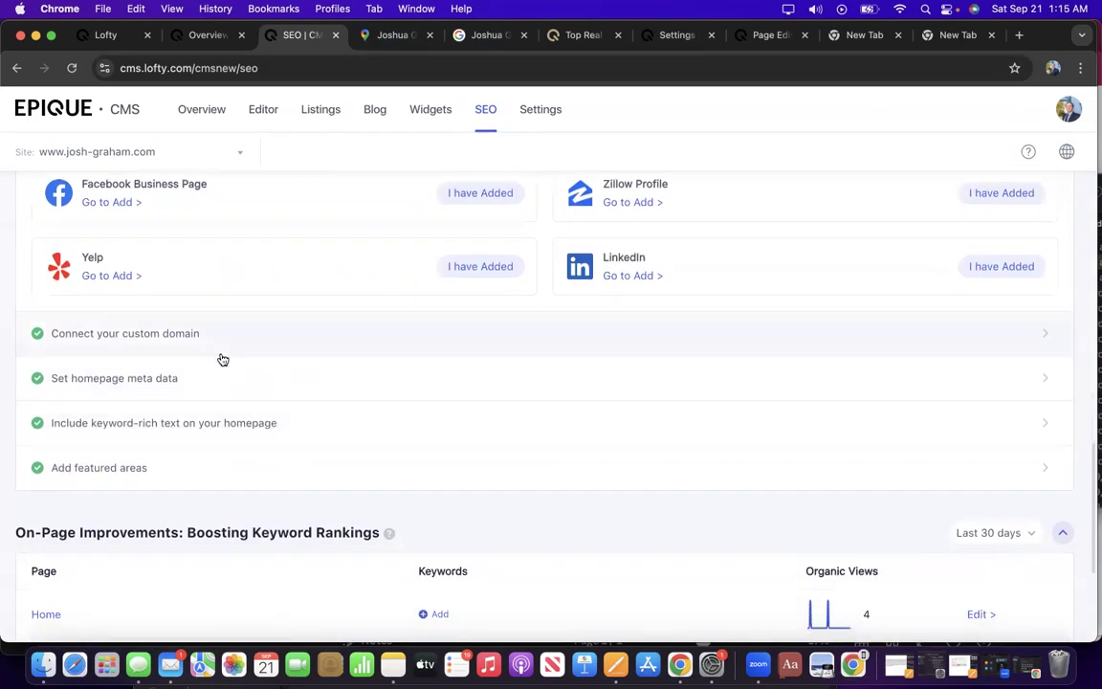
# Expand the custom domain, homepage meta data and keyword-rich text checklist items to review them.
pyautogui.click(173, 342)
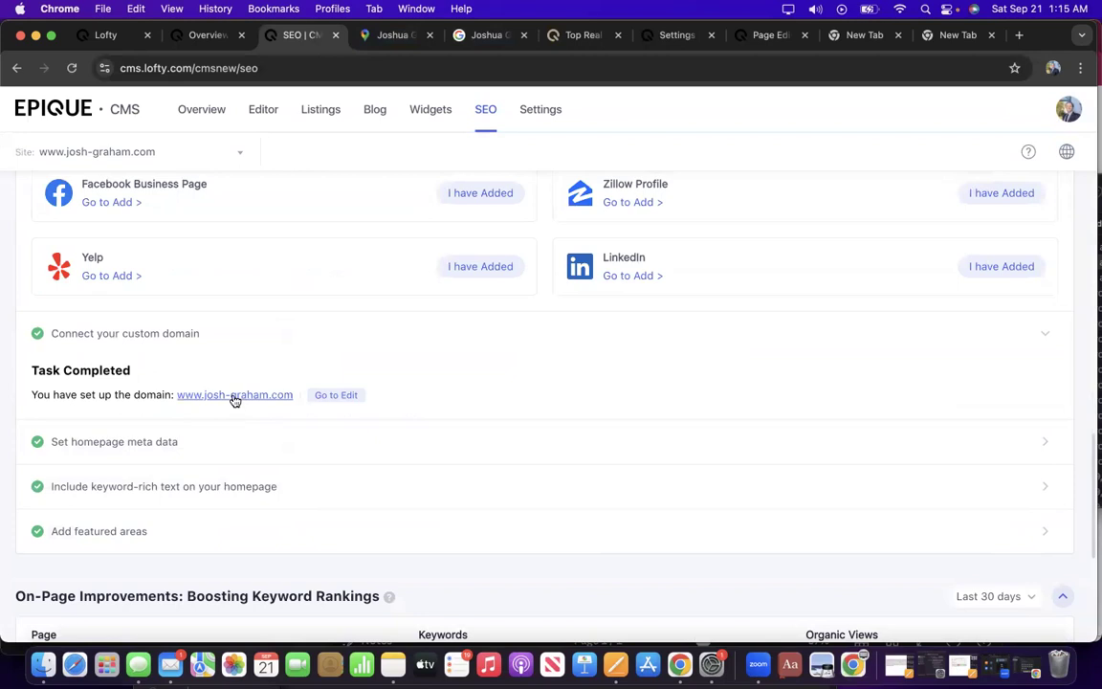
pyautogui.click(113, 443)
pyautogui.scroll(-5, 178, 479)
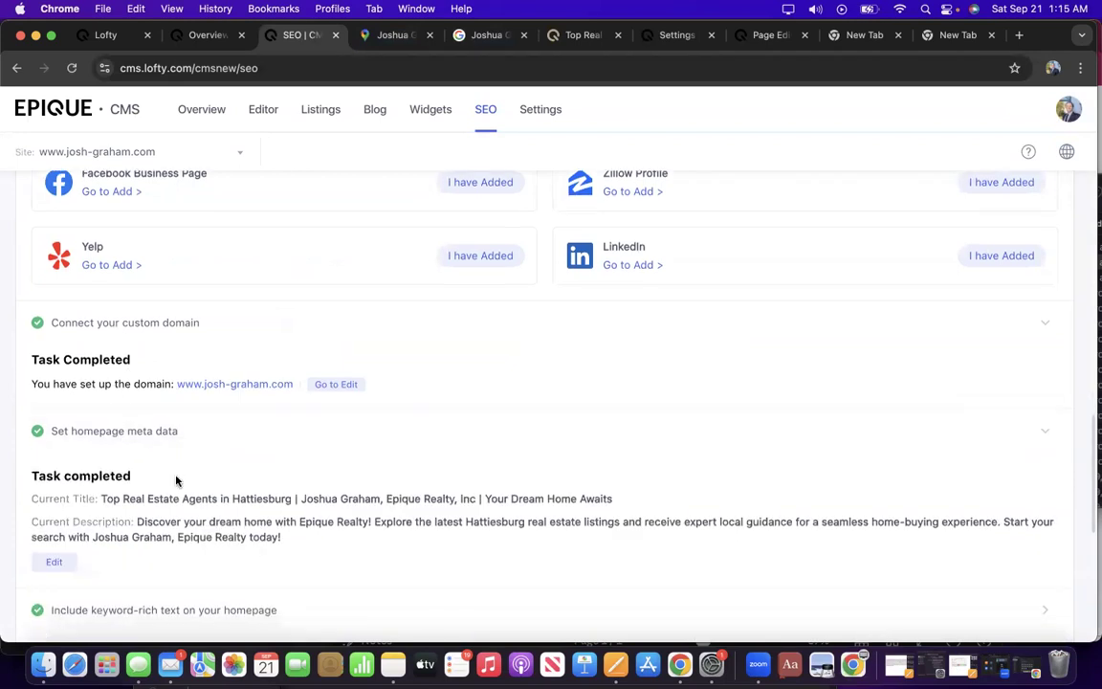
pyautogui.scroll(-2, 175, 479)
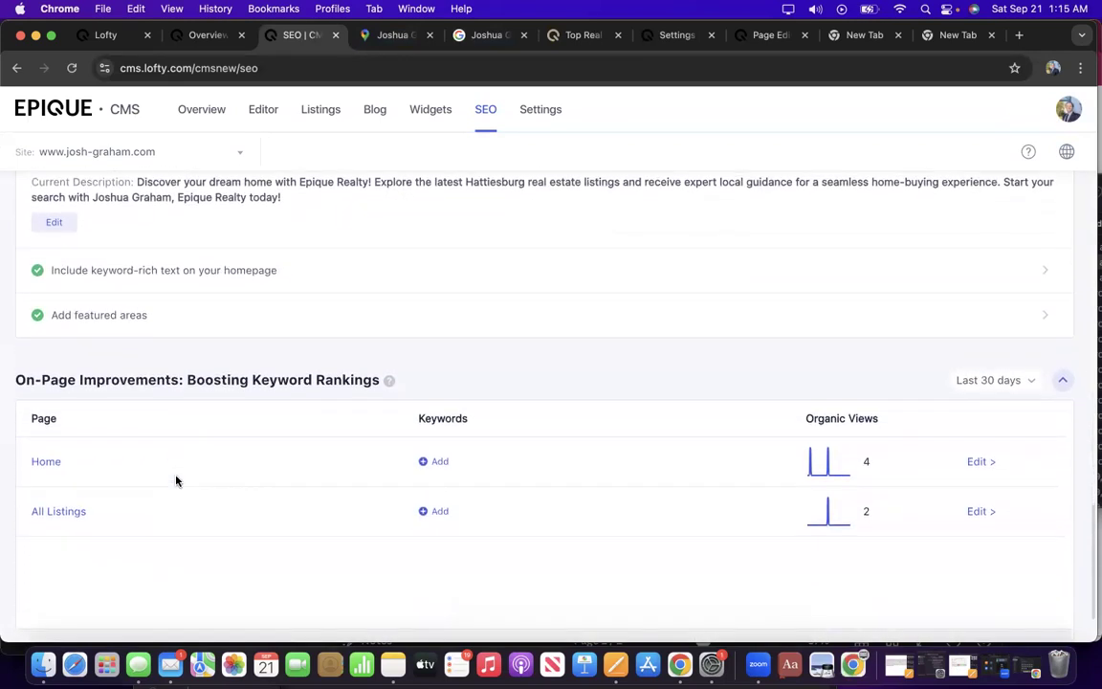
pyautogui.click(221, 274)
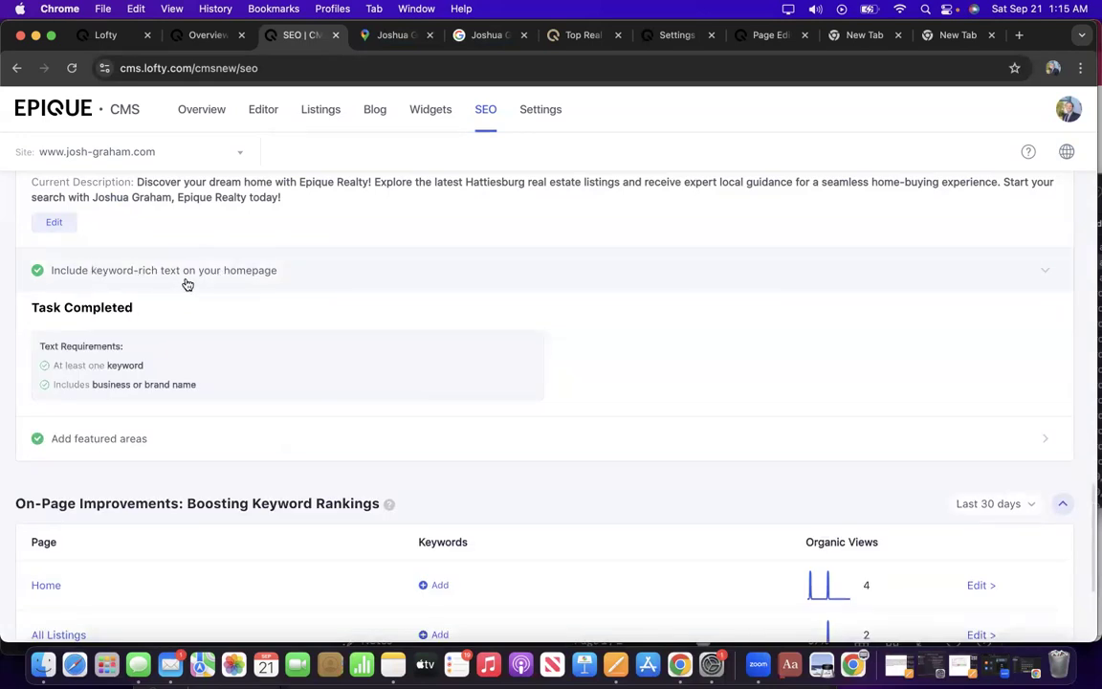
pyautogui.scroll(15, 239, 271)
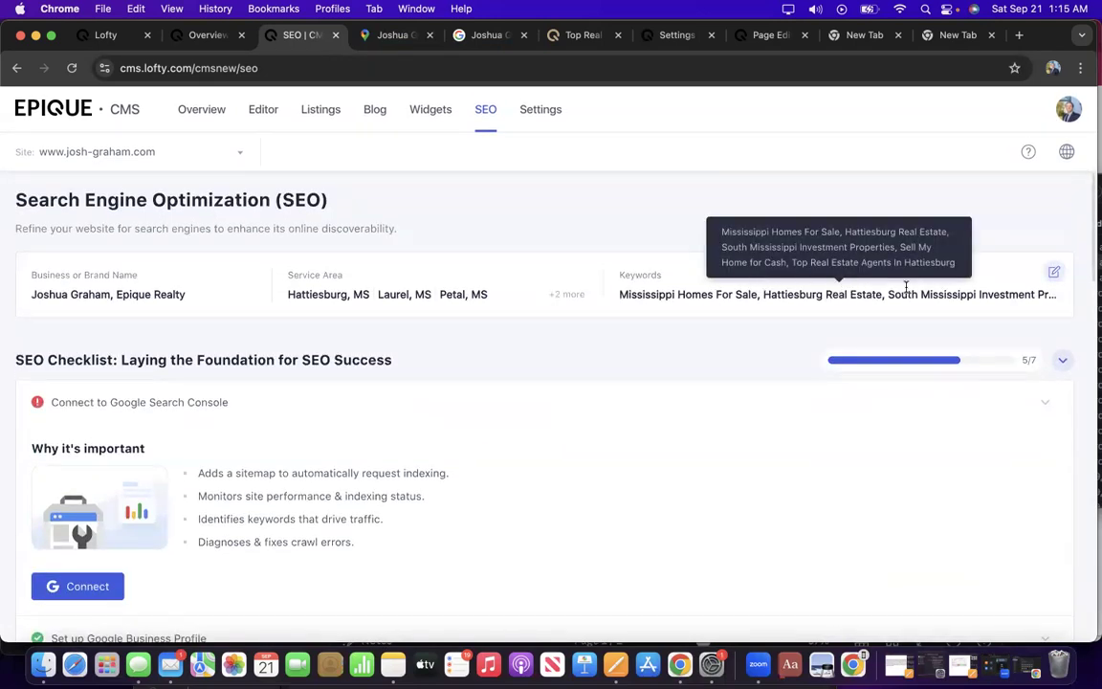
pyautogui.scroll(-10, 905, 288)
pyautogui.scroll(-5, 905, 290)
pyautogui.scroll(4, 899, 306)
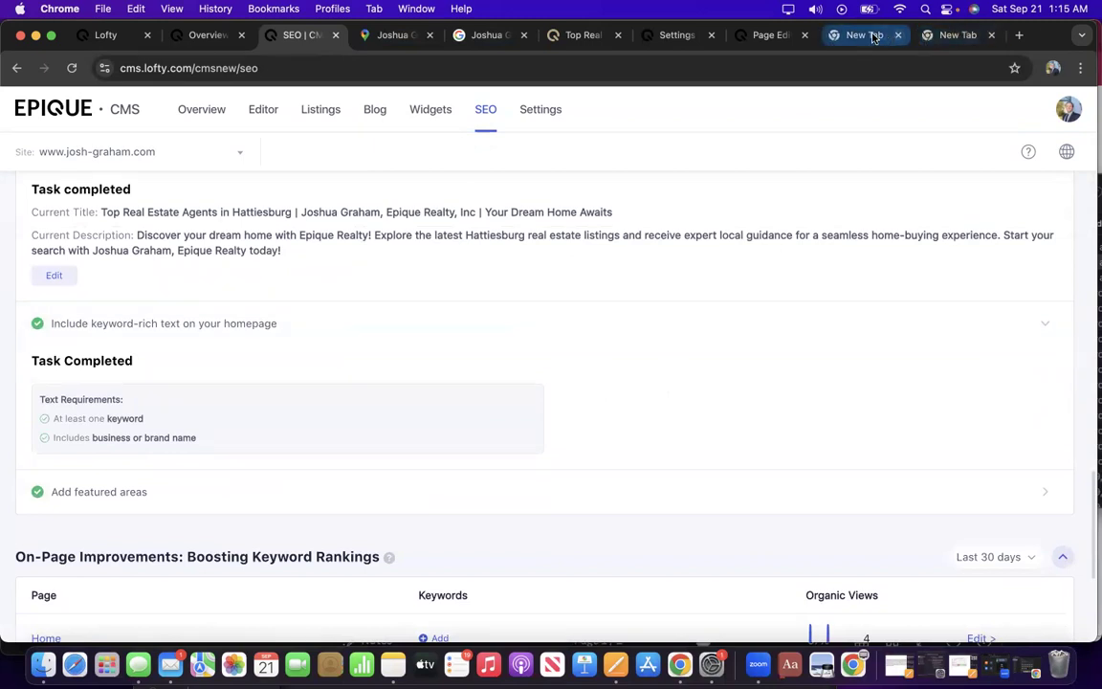
# Search Google in the new tab for 'website that ranks keywords by industry'.
pyautogui.click(859, 38)
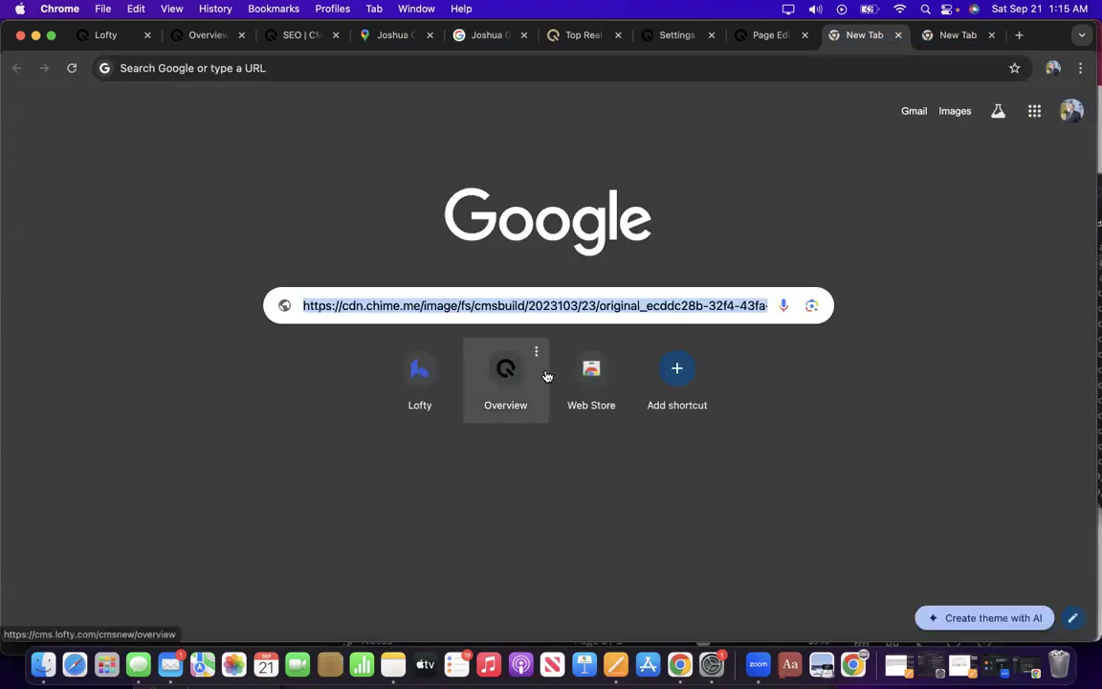
pyautogui.write('website that')
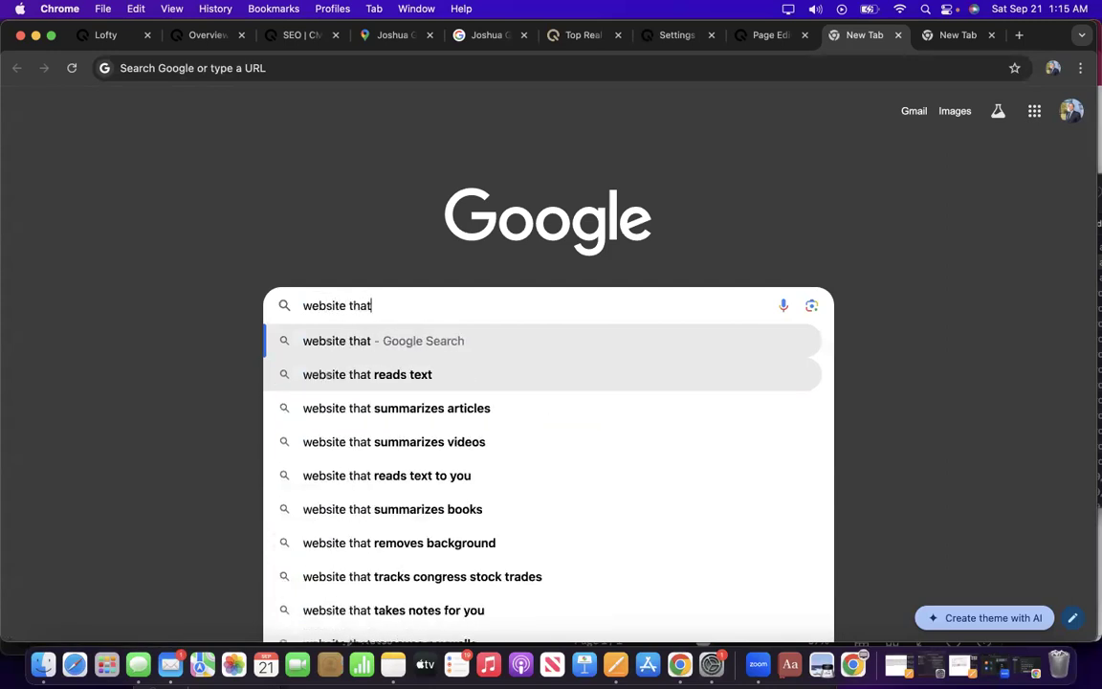
pyautogui.write(' ranks')
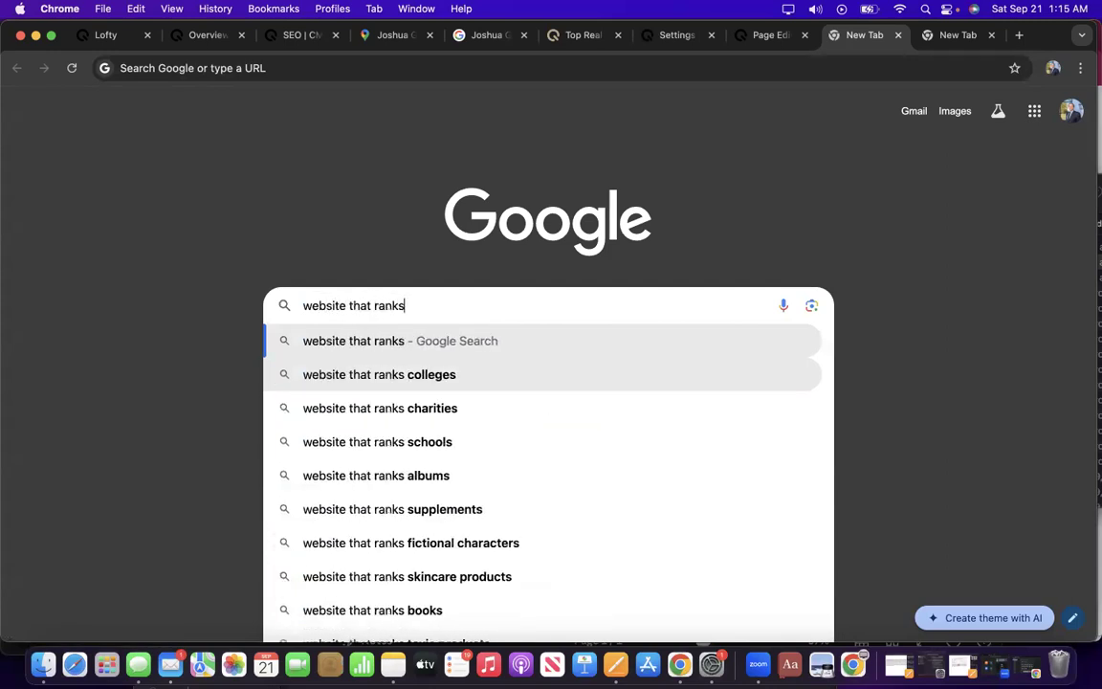
pyautogui.write(' keyw')
pyautogui.press('BackSpace')
pyautogui.write('y')
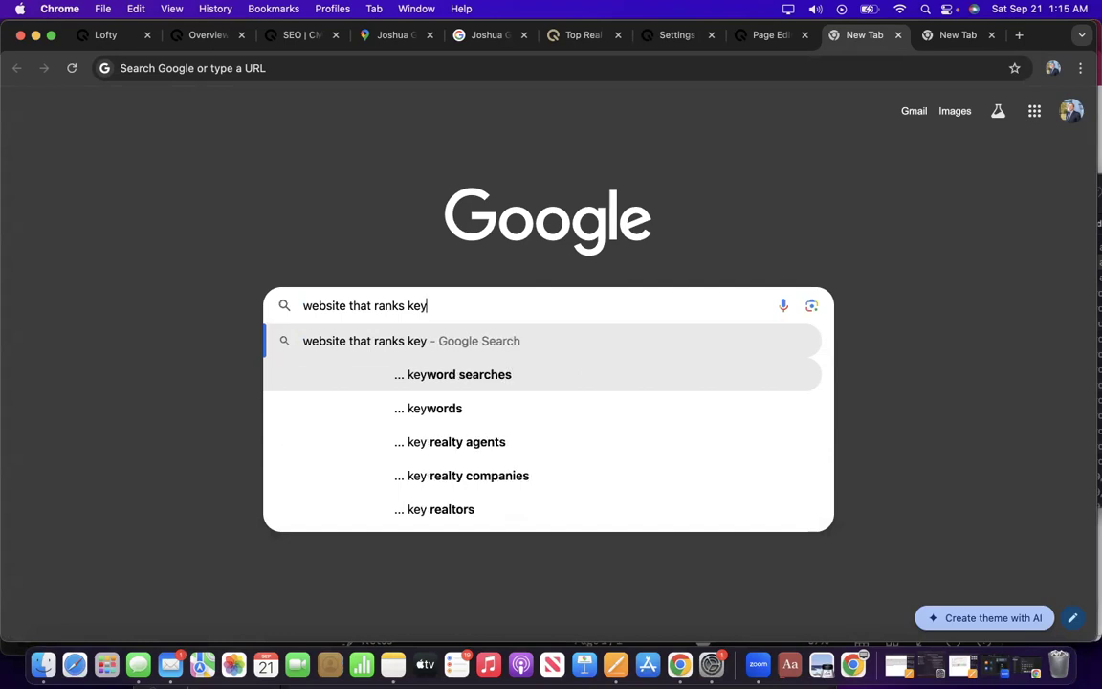
pyautogui.write('words by ')
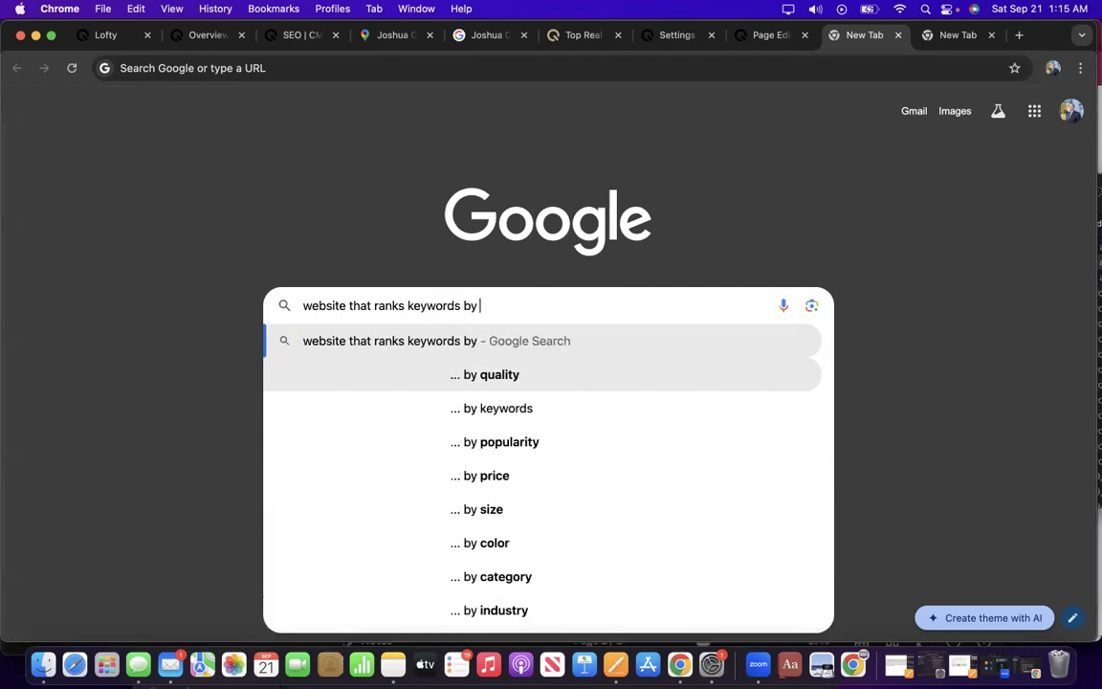
pyautogui.write('industry')
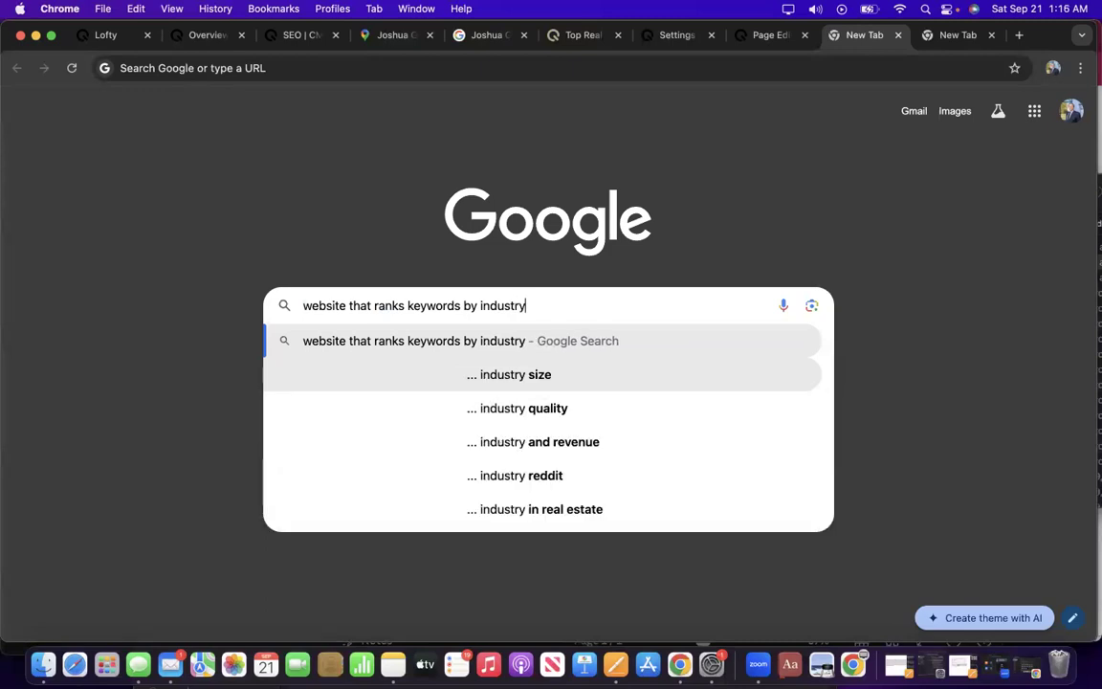
pyautogui.press('Return')
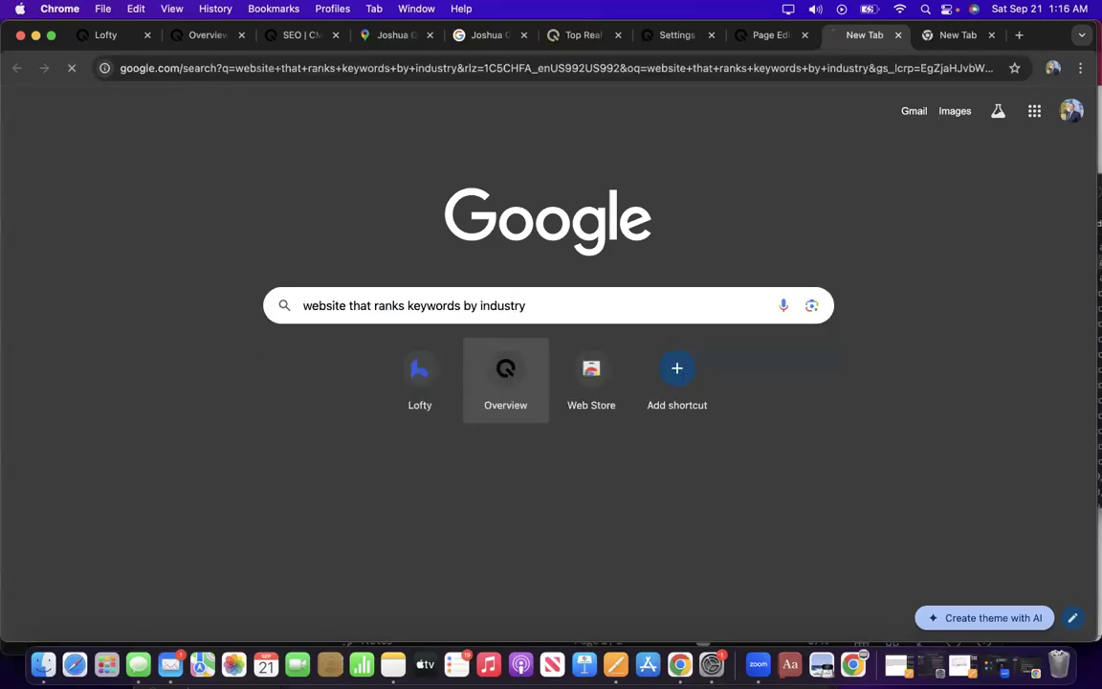
pyautogui.scroll(-2, 279, 394)
pyautogui.scroll(-5, 280, 395)
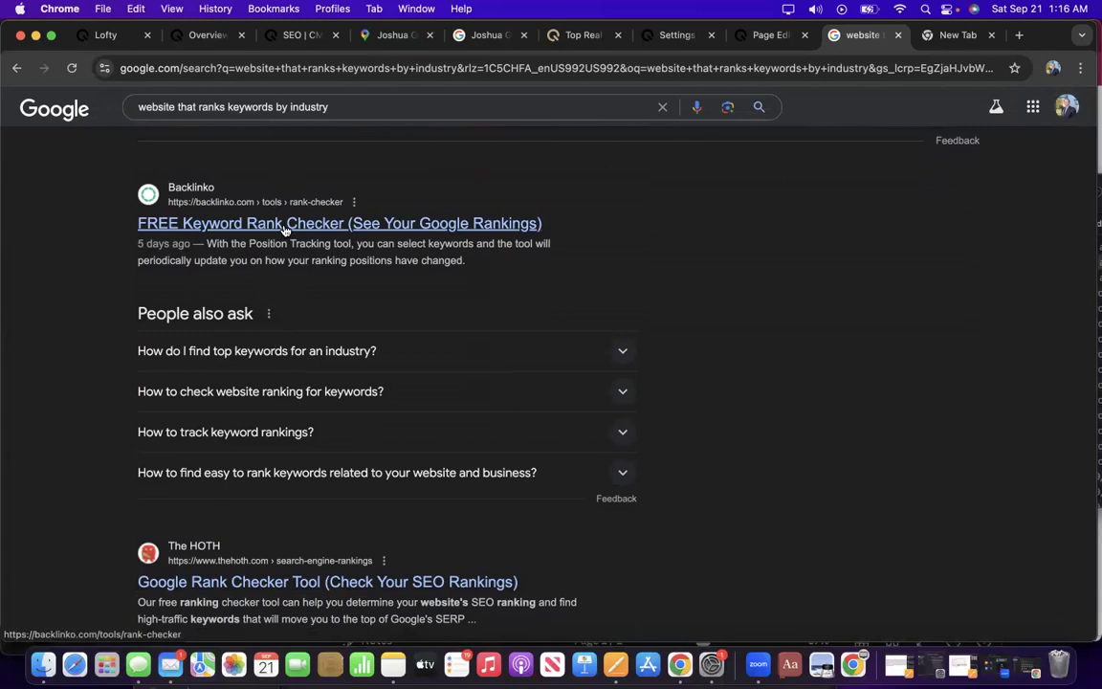
# Look through the Backlinko keyword rank checker result, then return to the search results.
pyautogui.click(284, 230)
pyautogui.scroll(-2, 487, 354)
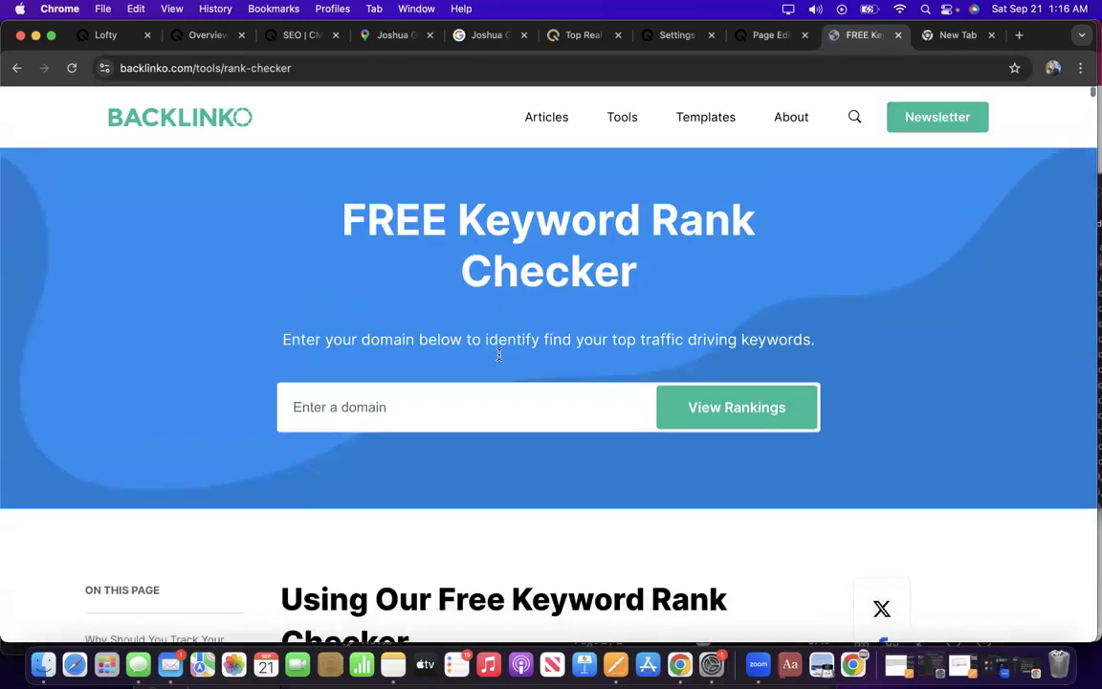
pyautogui.scroll(-5, 486, 352)
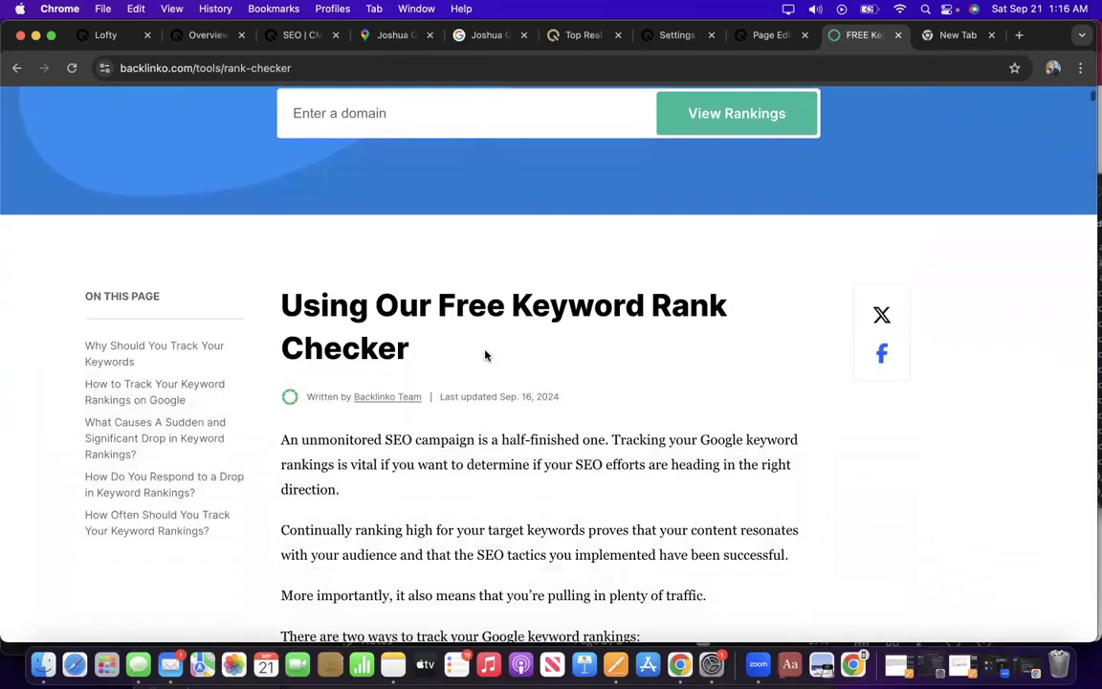
pyautogui.scroll(-5, 486, 351)
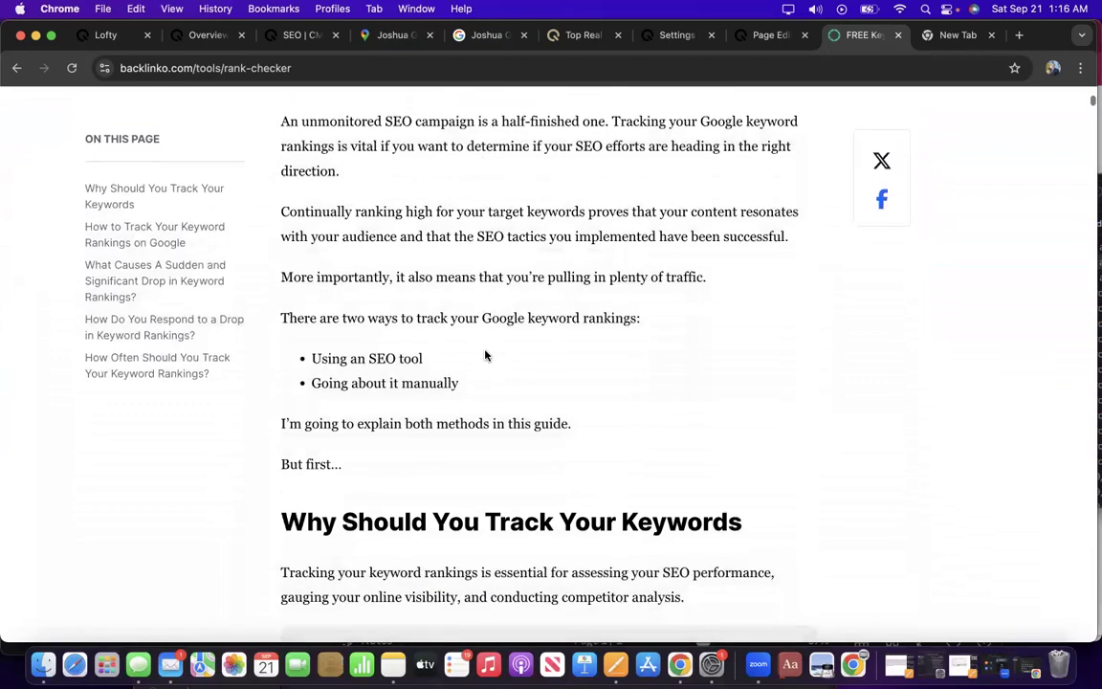
pyautogui.scroll(-5, 485, 354)
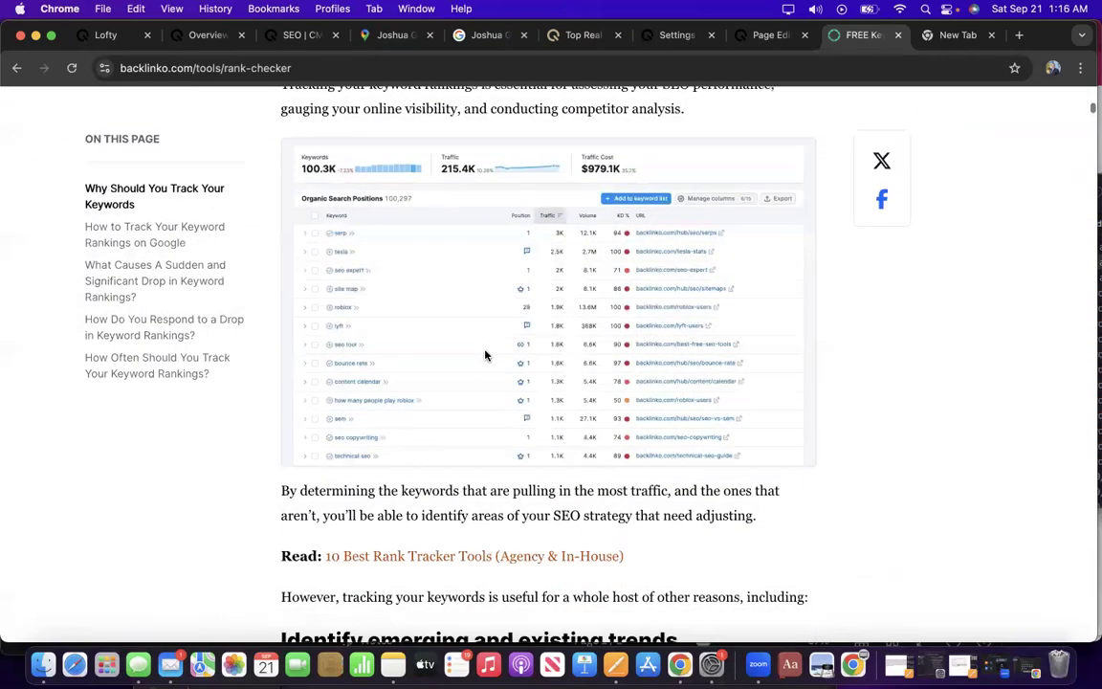
pyautogui.scroll(-1, 485, 351)
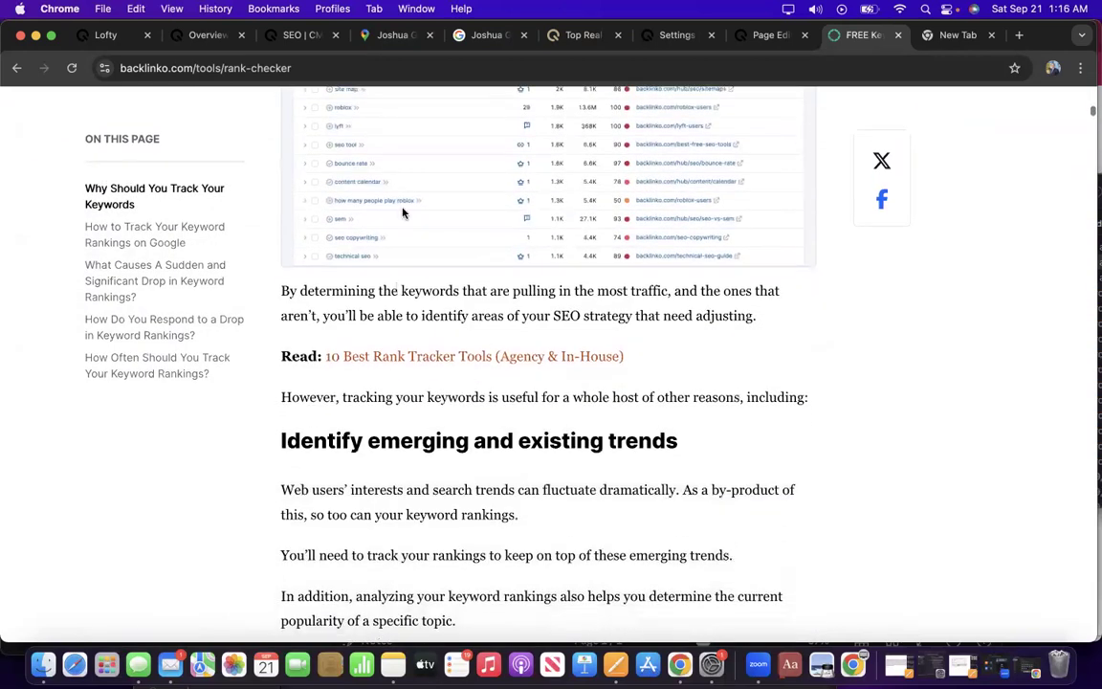
pyautogui.click(17, 63)
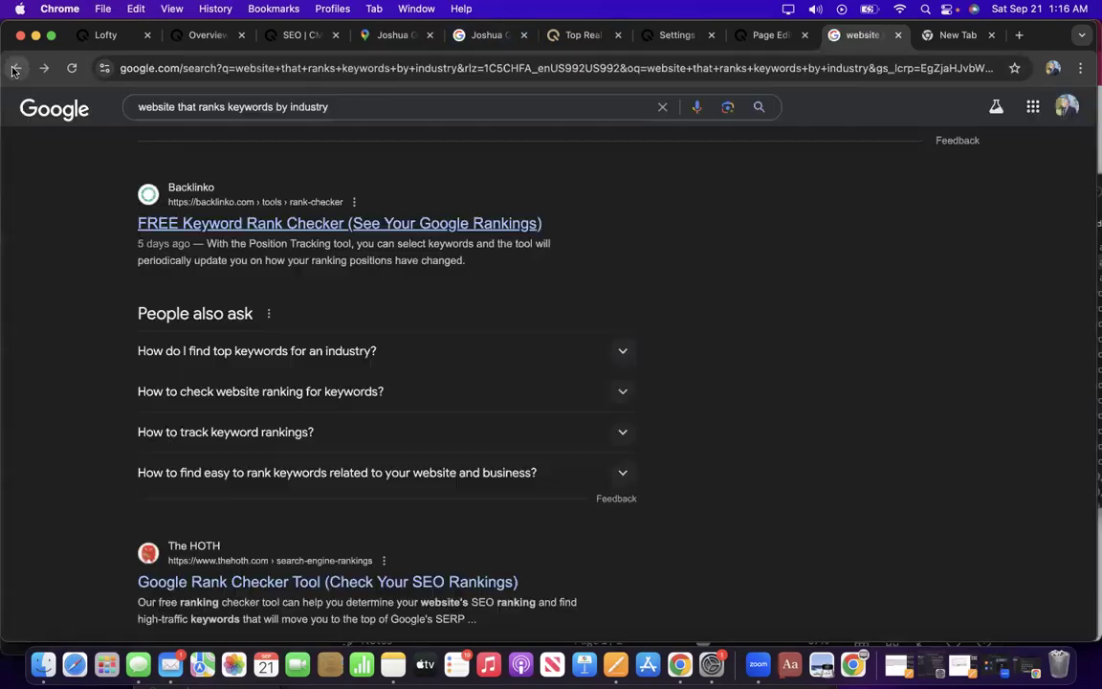
# Check the Keyword.com result, then browse the results listing Semrush and SE Ranking.
pyautogui.scroll(-3, 295, 273)
pyautogui.scroll(-5, 296, 276)
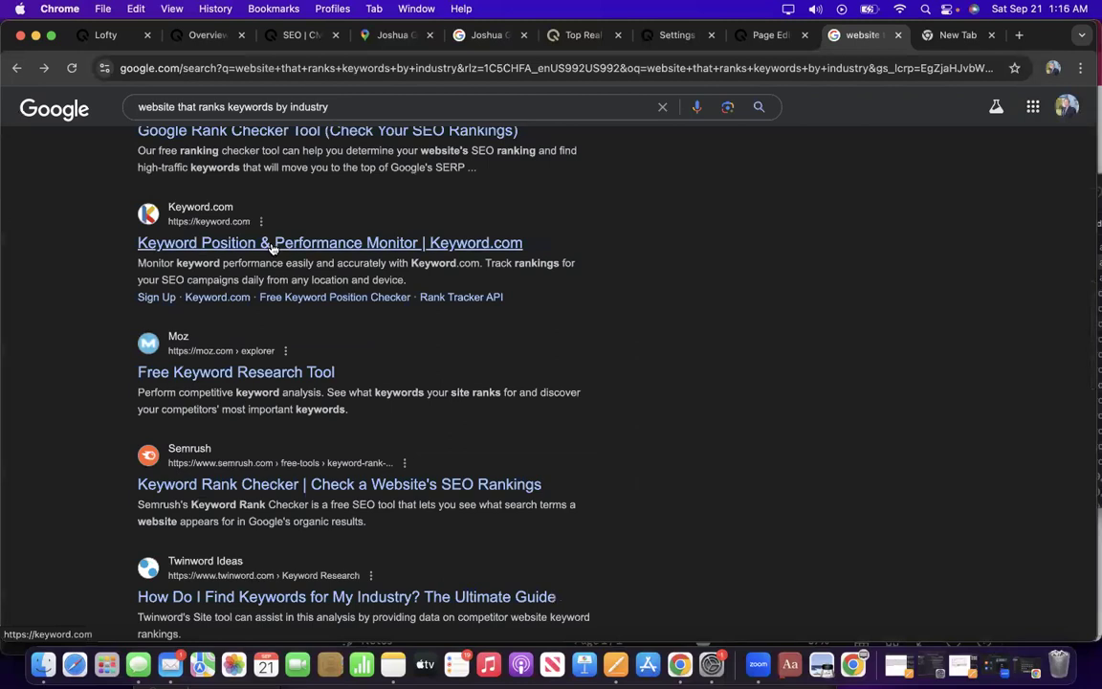
pyautogui.click(273, 245)
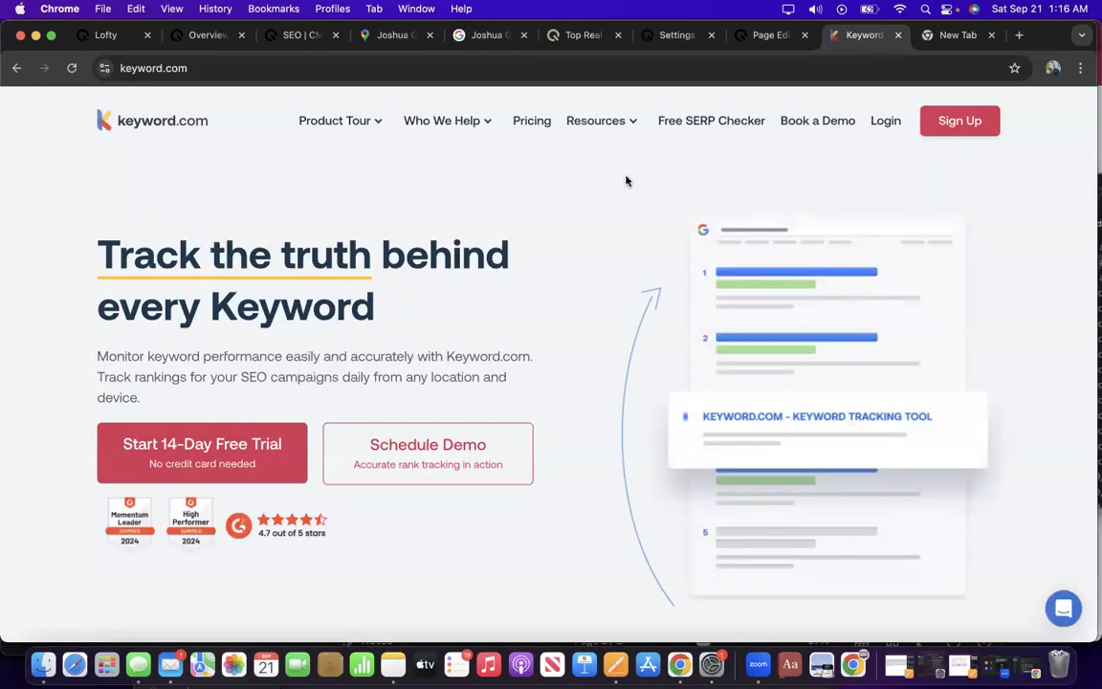
pyautogui.click(15, 69)
pyautogui.scroll(-3, 153, 306)
pyautogui.scroll(-5, 172, 337)
pyautogui.scroll(-4, 173, 337)
pyautogui.scroll(-4, 173, 338)
pyautogui.scroll(8, 173, 338)
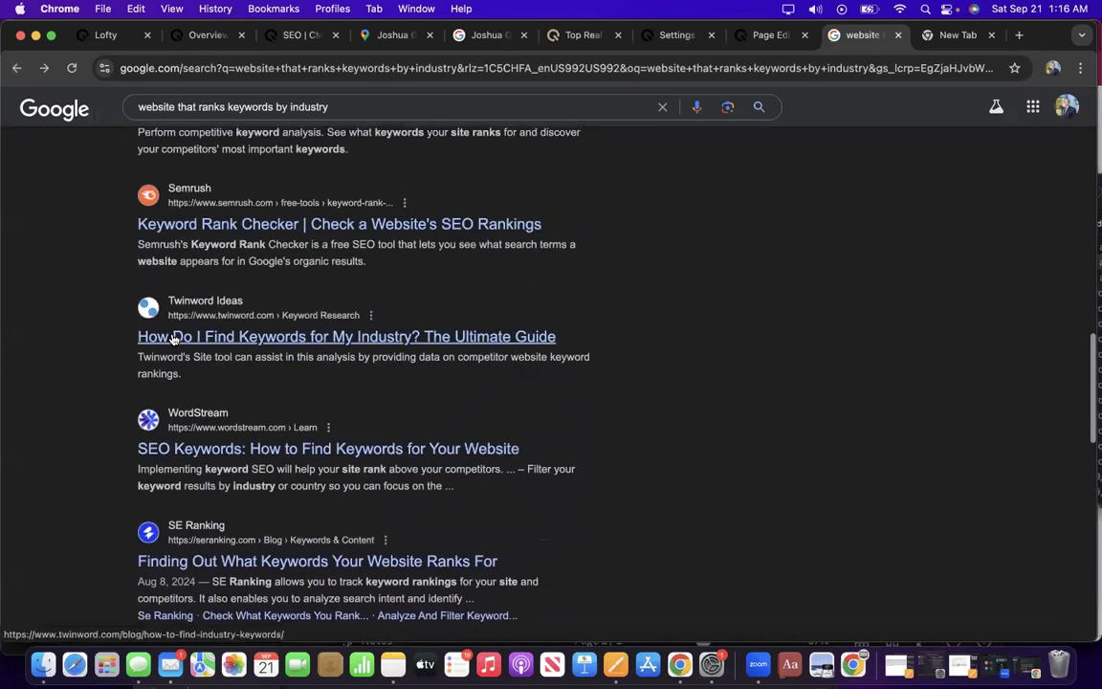
pyautogui.scroll(10, 173, 338)
pyautogui.scroll(-1, 230, 542)
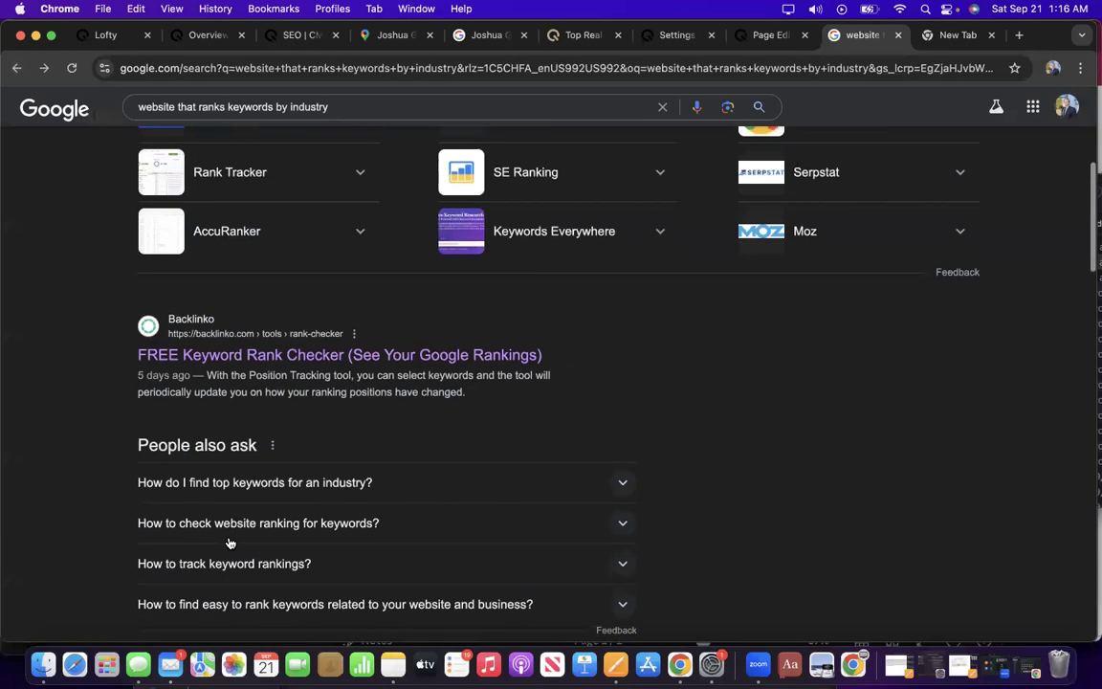
pyautogui.scroll(8, 230, 542)
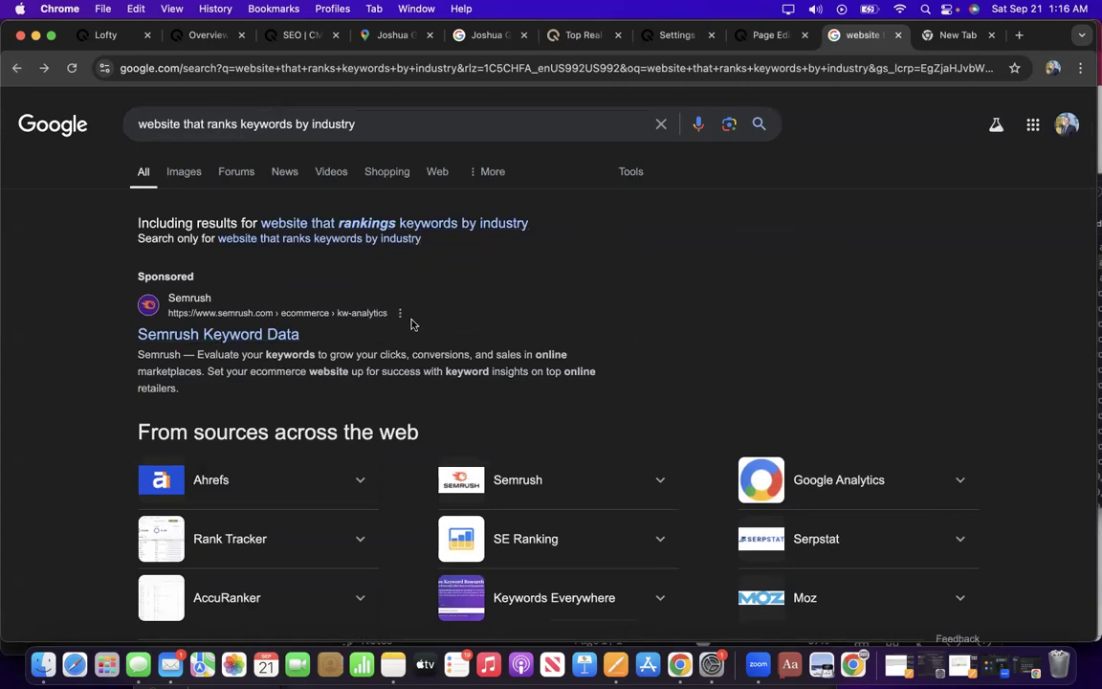
# Cycle through the page editor, Featured Areas settings, live website and Google Business Profile tabs.
pyautogui.click(773, 37)
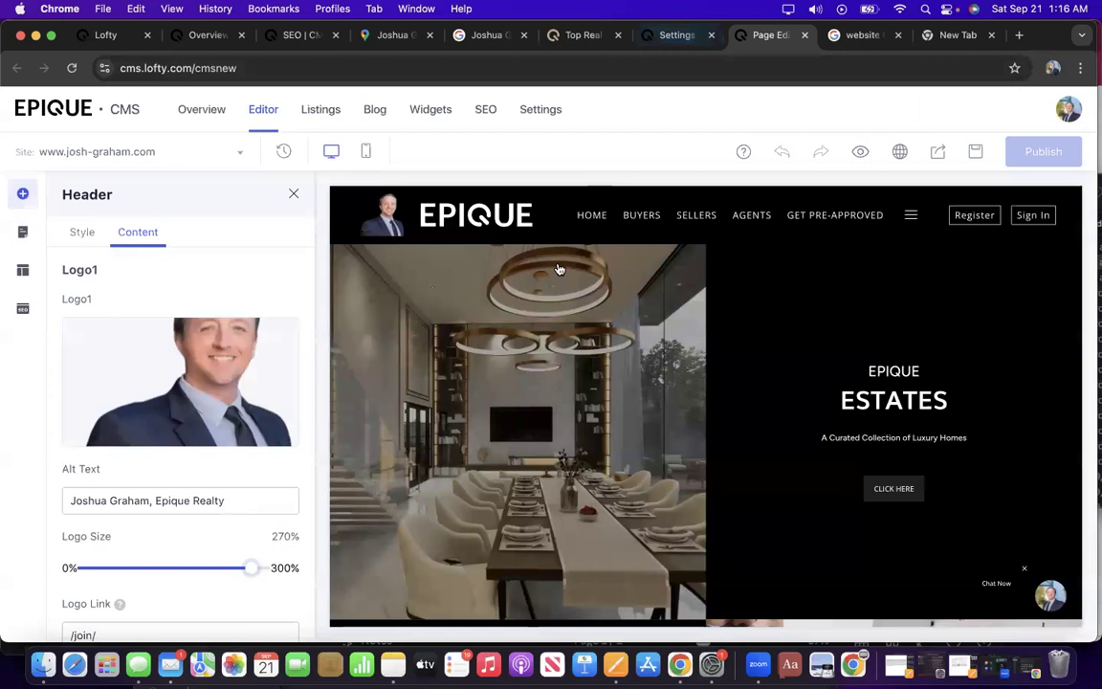
pyautogui.click(670, 35)
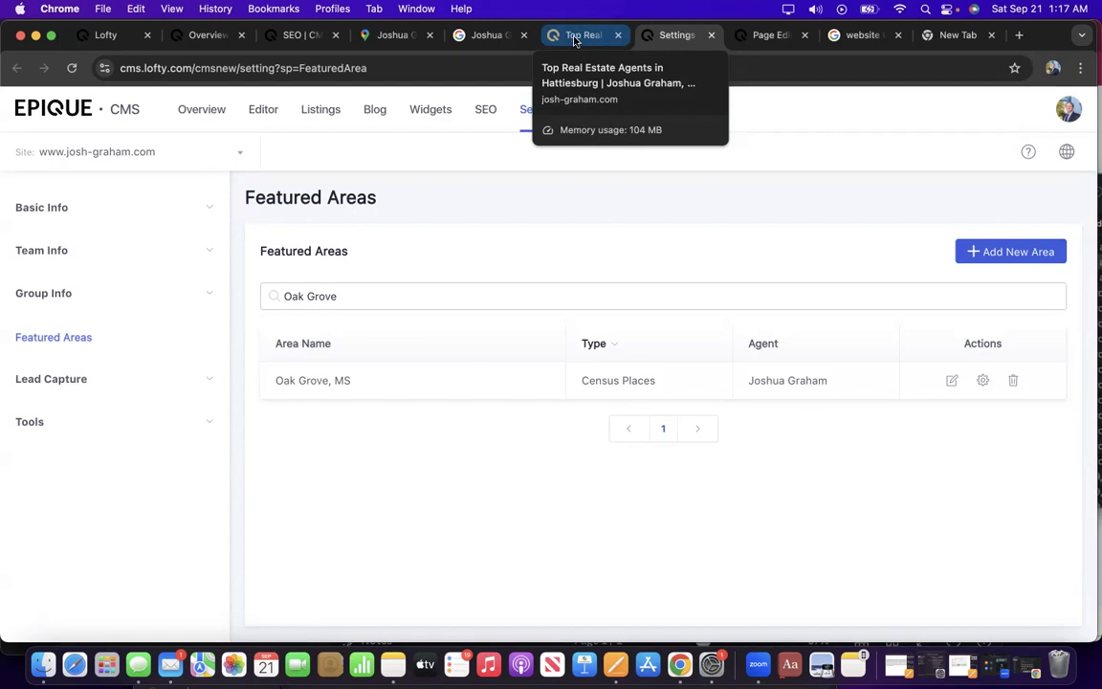
pyautogui.click(584, 39)
pyautogui.click(490, 42)
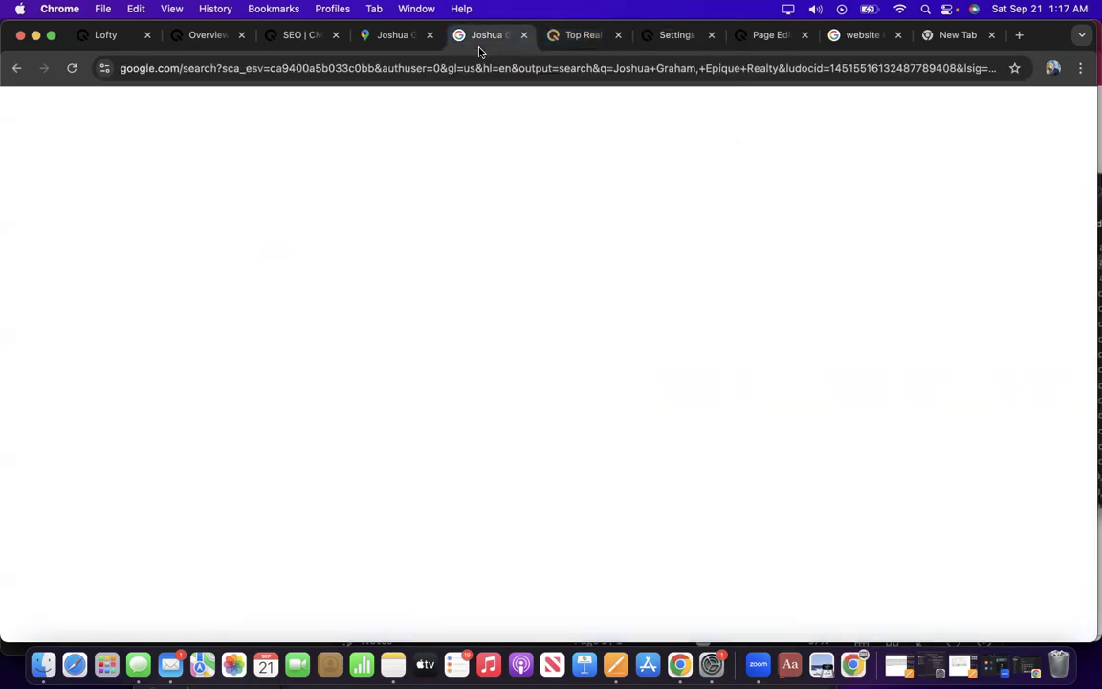
# Return to the CMS SEO page and review its homepage meta data and keyword tasks.
pyautogui.click(296, 38)
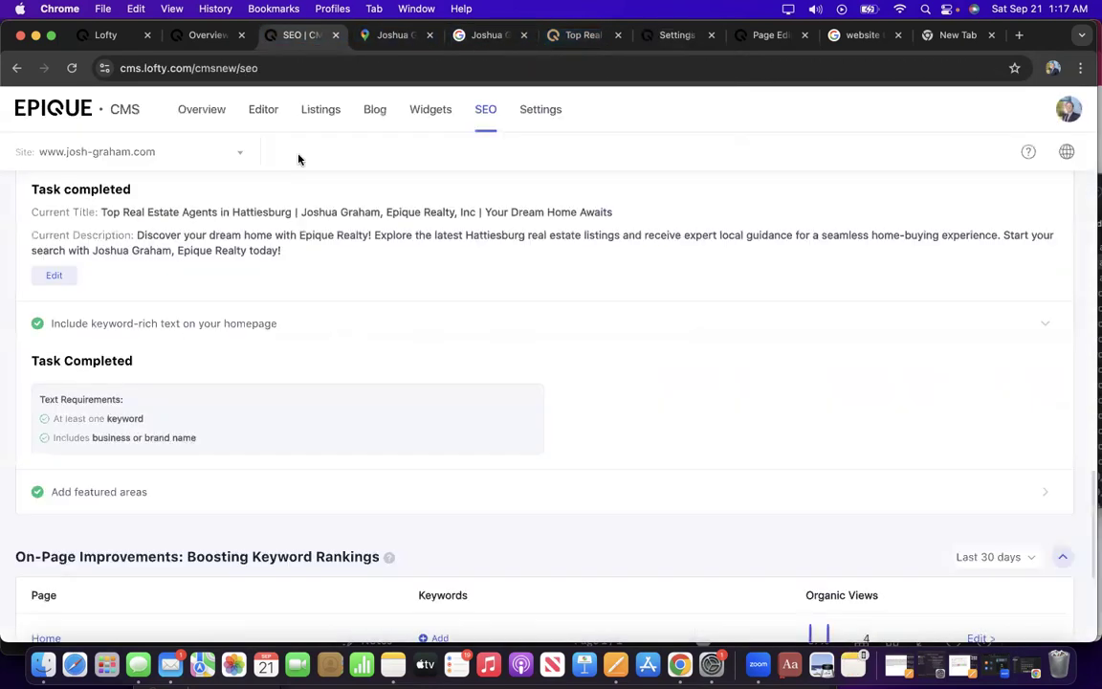
pyautogui.scroll(-3, 246, 430)
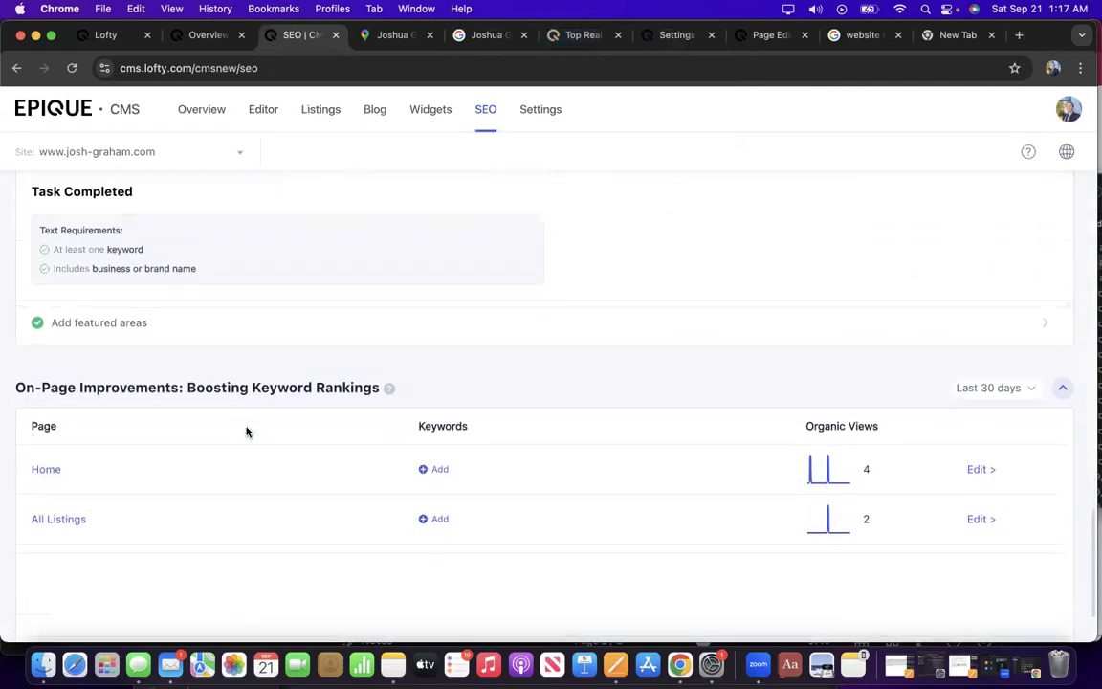
pyautogui.scroll(3, 246, 431)
pyautogui.scroll(-2, 221, 424)
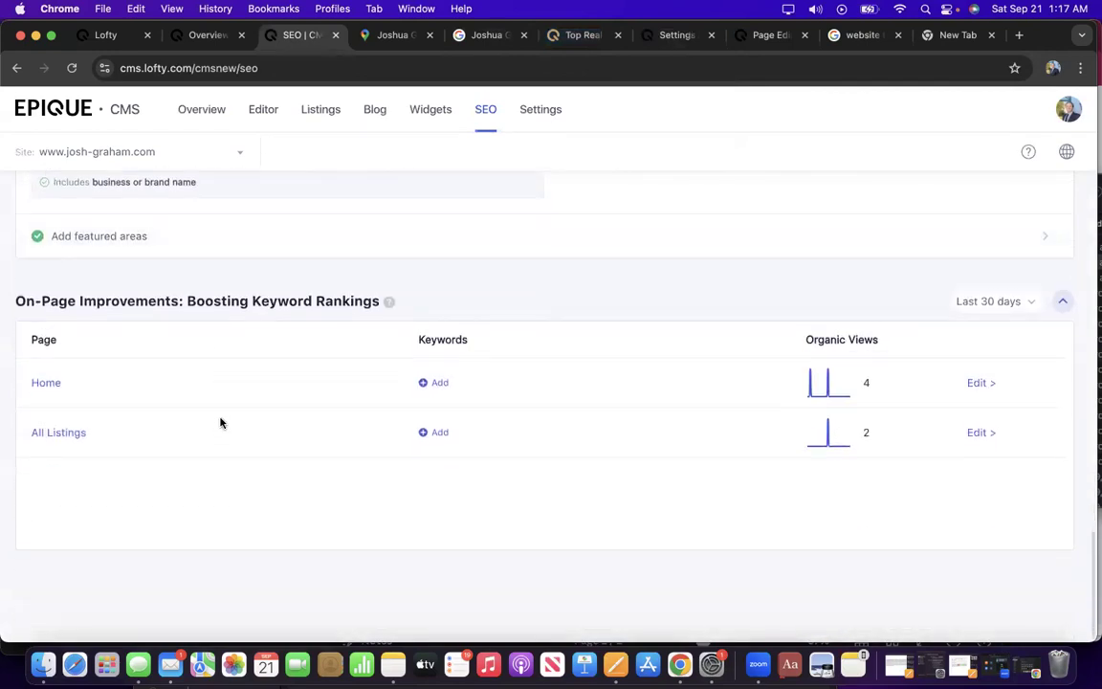
pyautogui.scroll(5, 221, 424)
pyautogui.scroll(10, 220, 423)
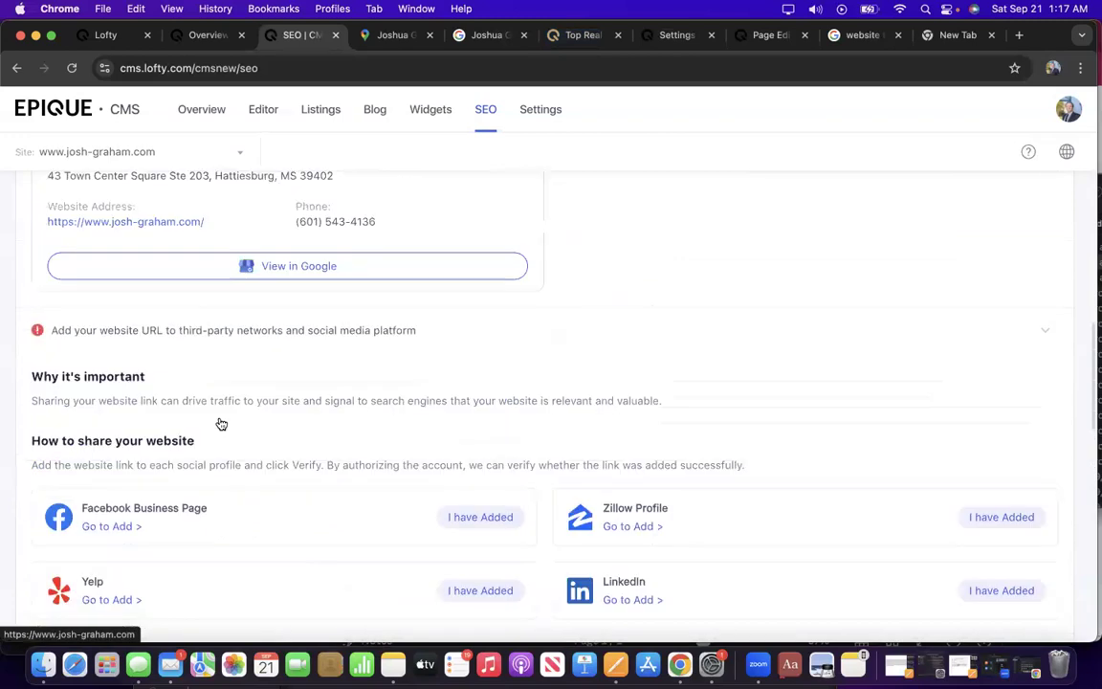
pyautogui.scroll(-3, 220, 423)
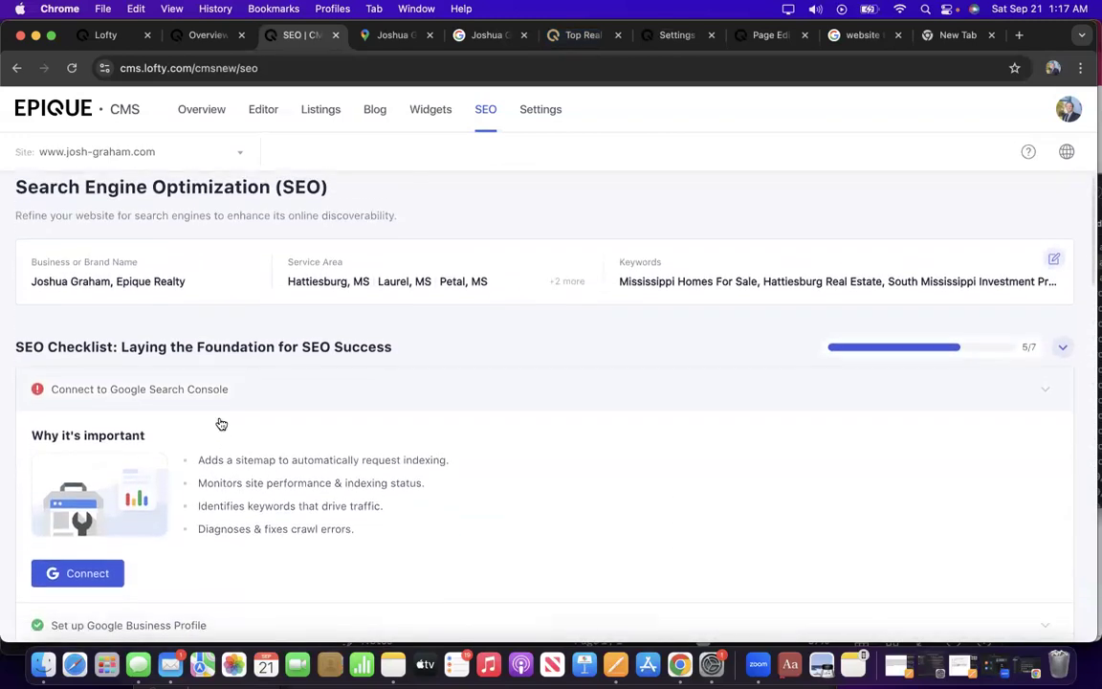
pyautogui.scroll(-1, 220, 418)
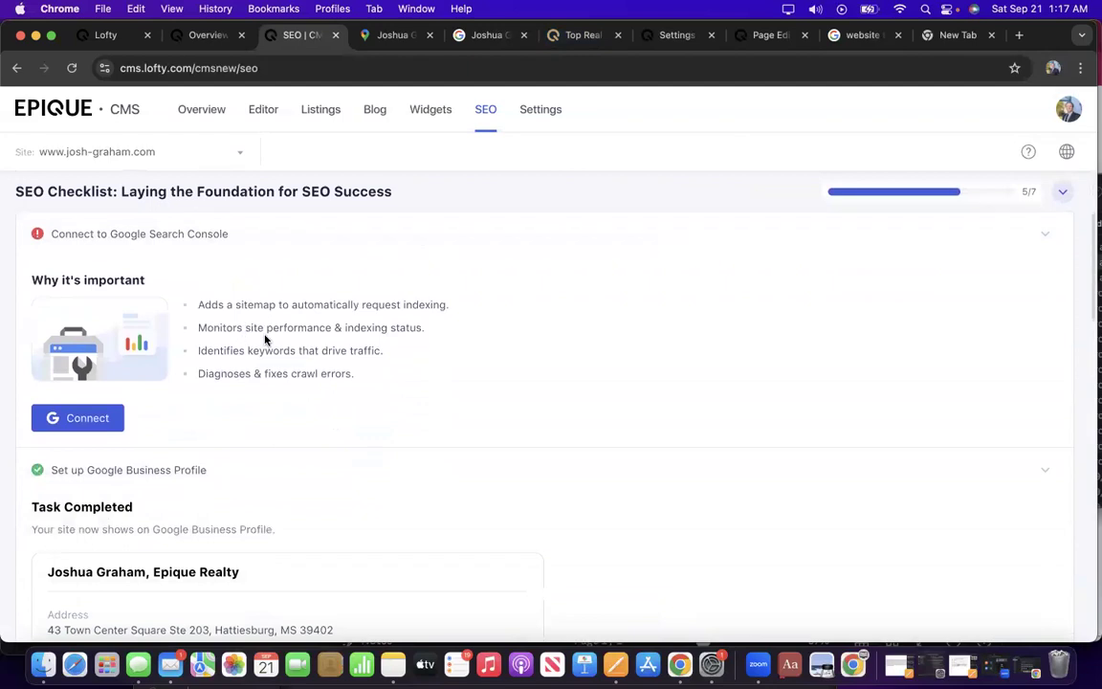
pyautogui.scroll(-1, 284, 326)
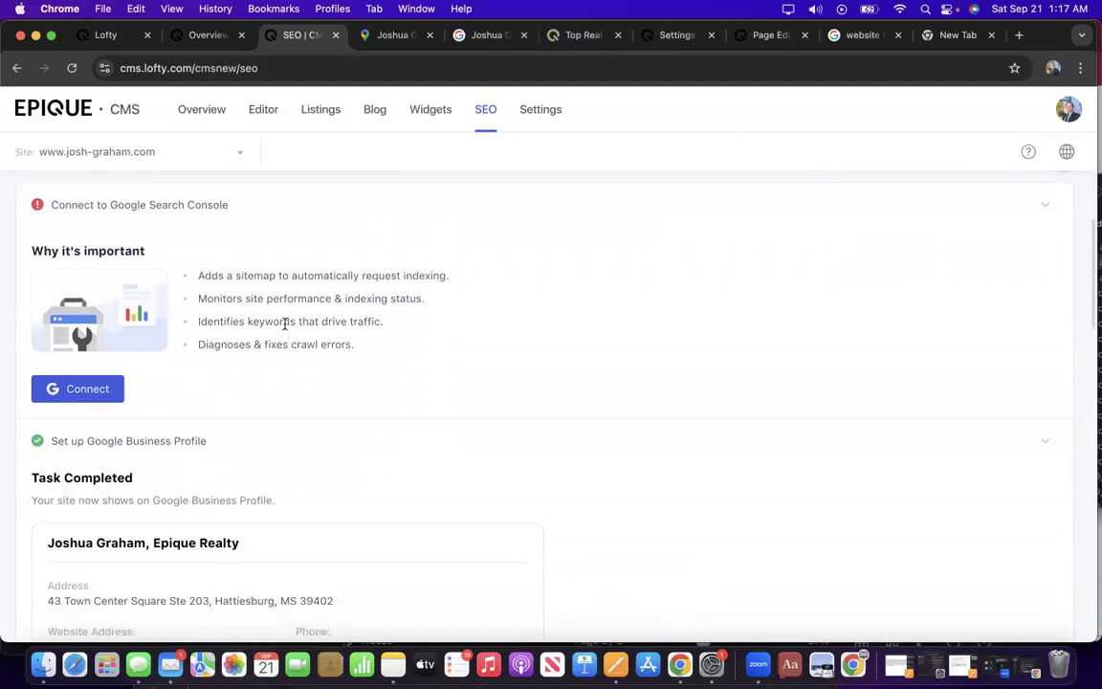
pyautogui.scroll(3, 285, 325)
pyautogui.scroll(-10, 283, 344)
pyautogui.scroll(-3, 284, 345)
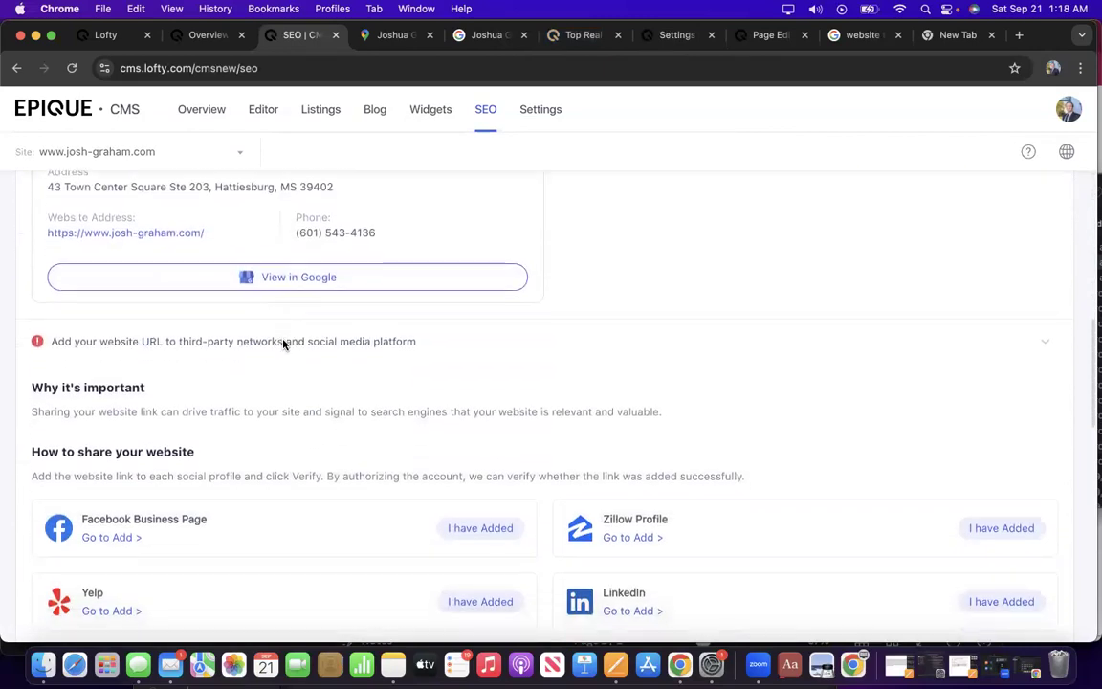
pyautogui.scroll(-12, 283, 341)
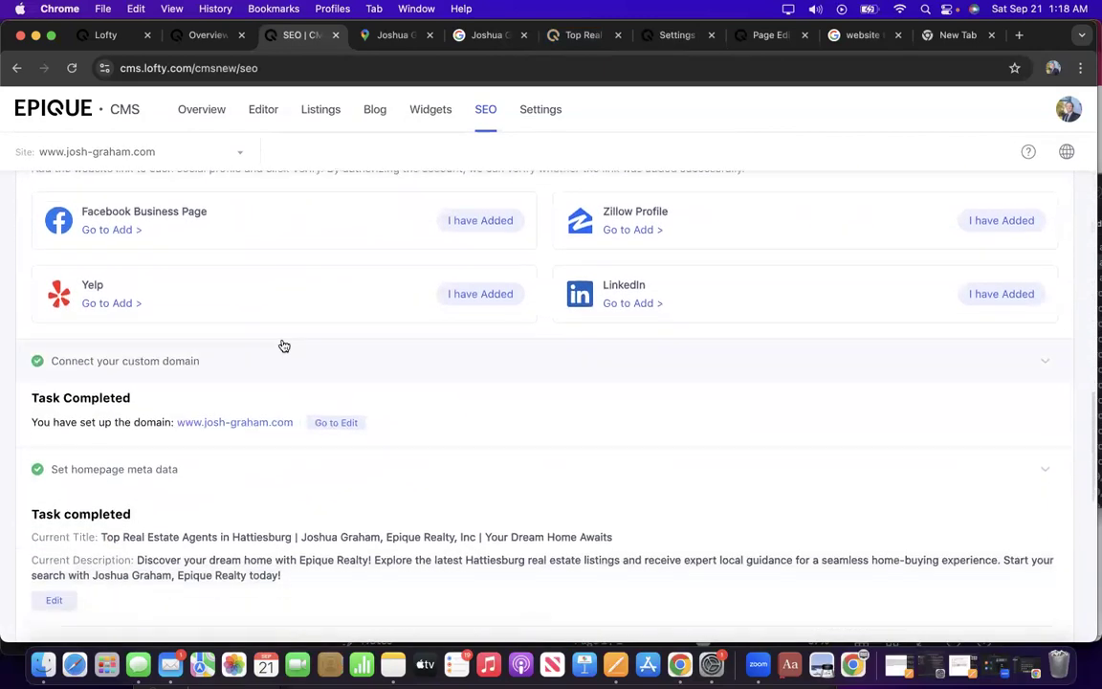
pyautogui.scroll(-2, 283, 345)
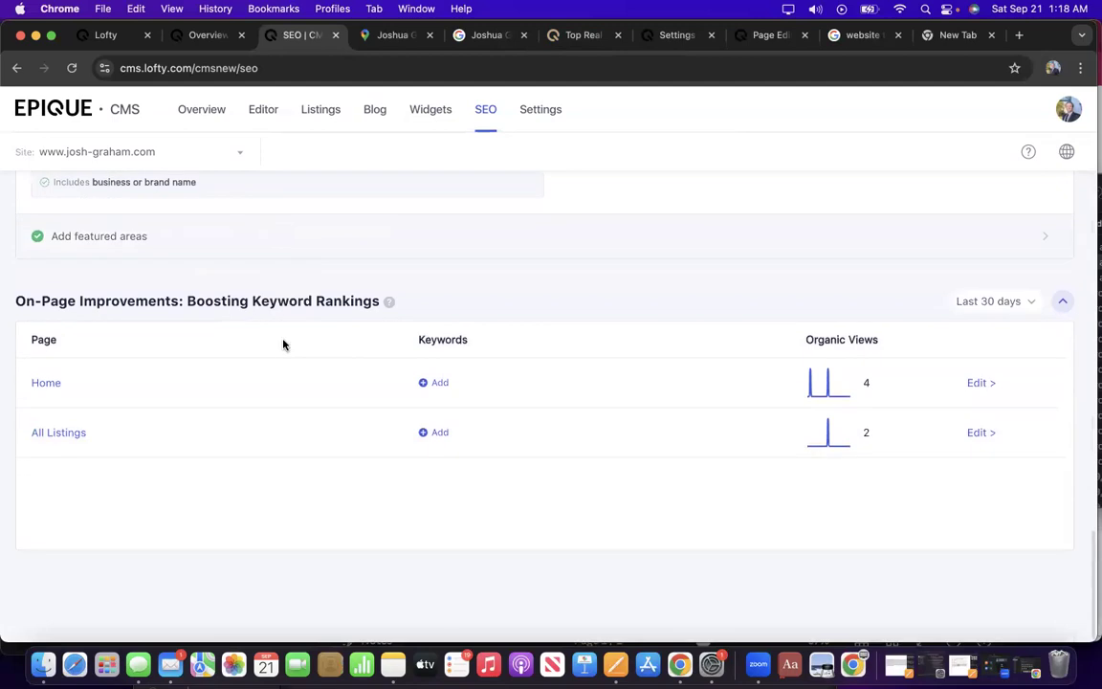
pyautogui.scroll(15, 283, 344)
pyautogui.scroll(8, 284, 345)
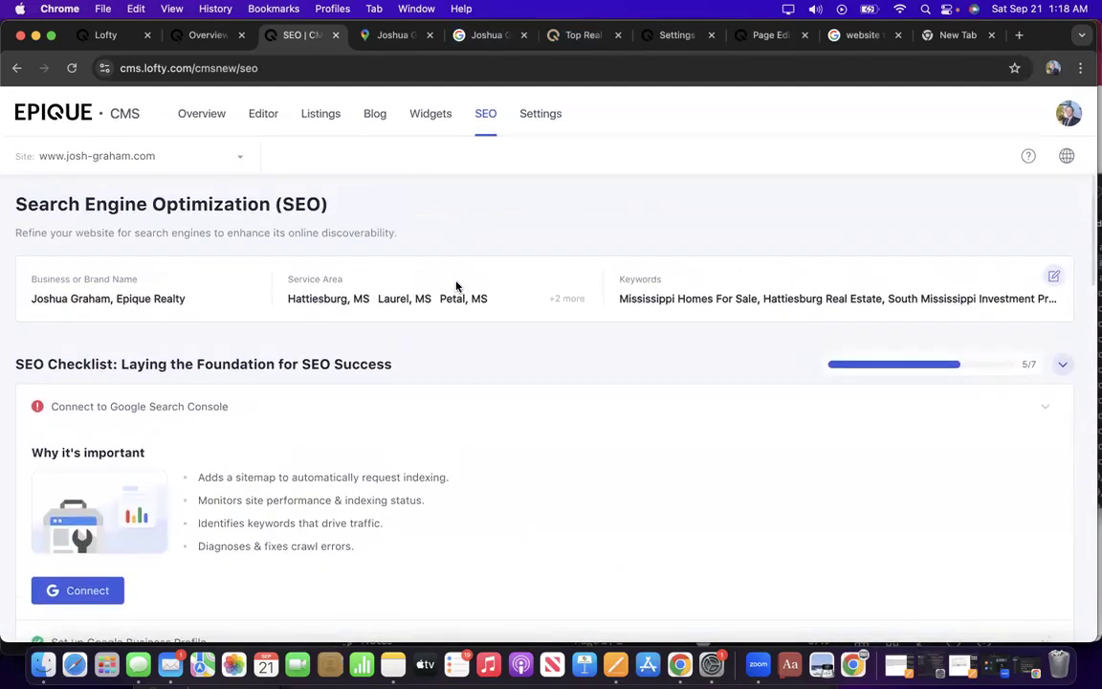
# Collapse the SEO checklist and add empty keyword boxes for the Home and All Listings pages.
pyautogui.click(1071, 365)
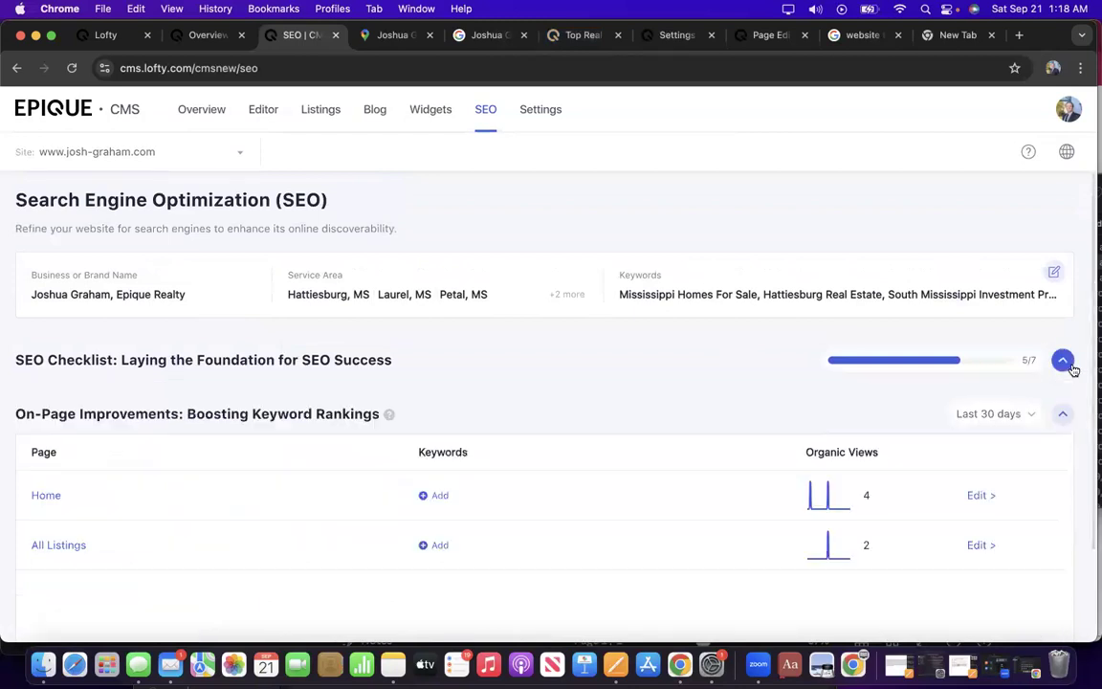
pyautogui.scroll(-3, 806, 451)
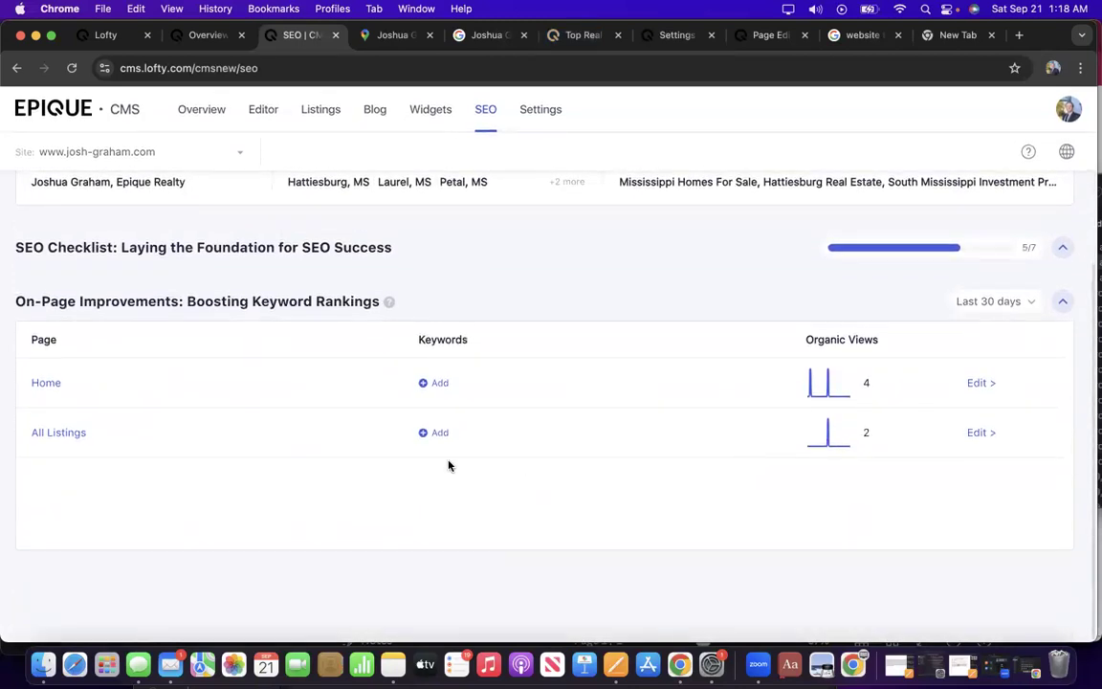
pyautogui.click(438, 384)
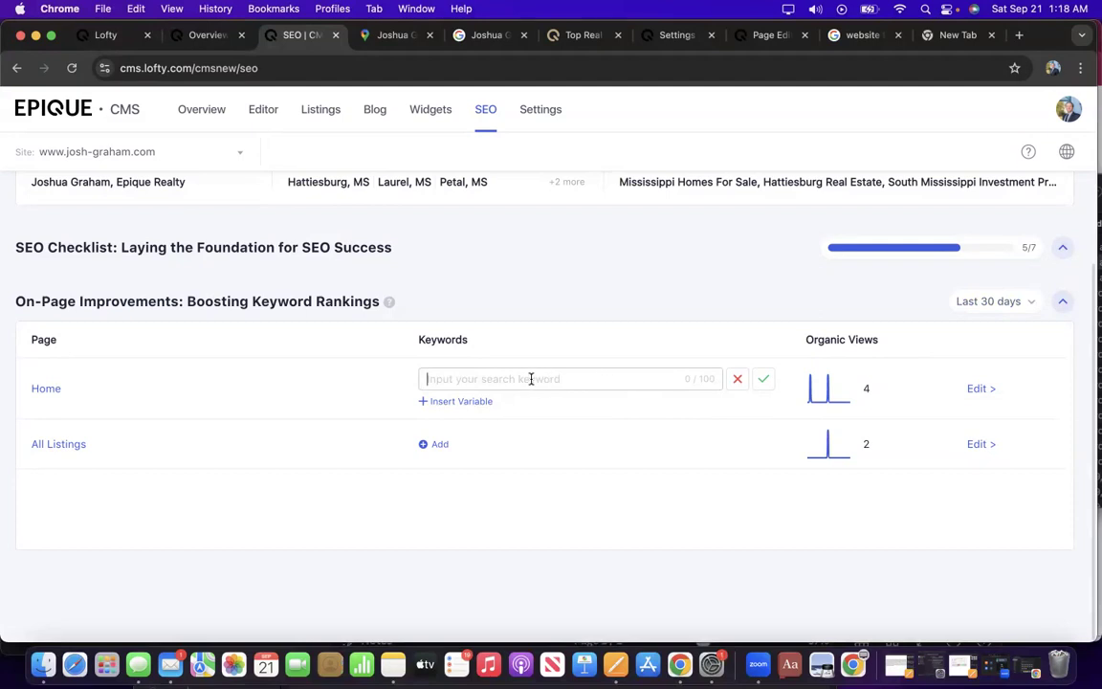
pyautogui.click(440, 447)
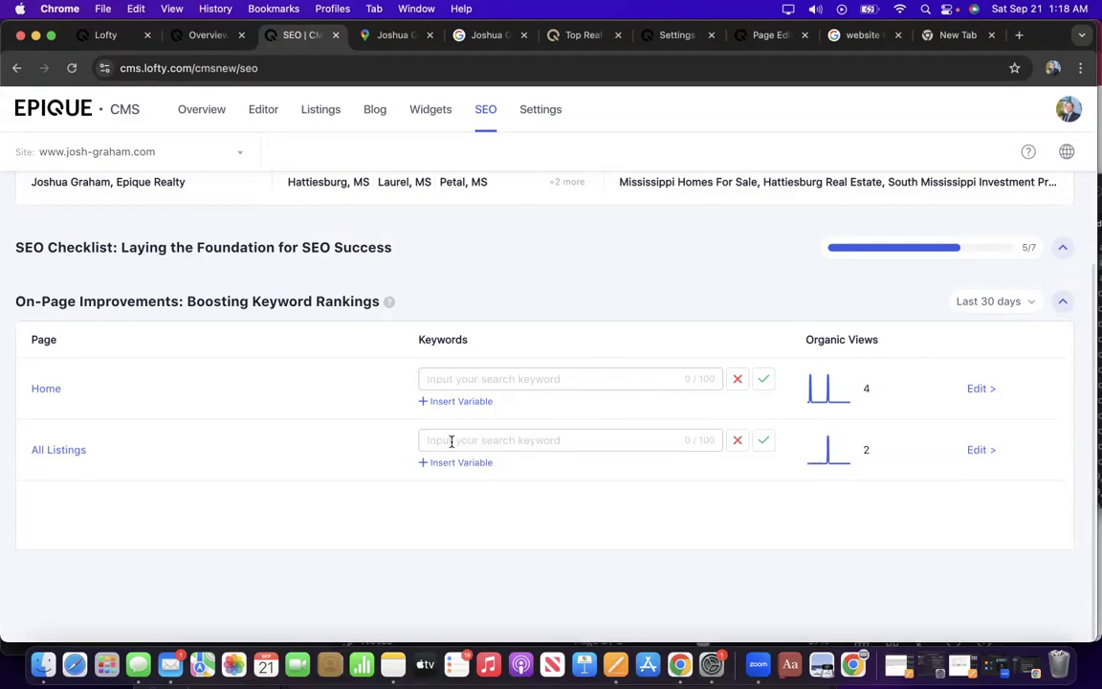
pyautogui.scroll(3, 606, 428)
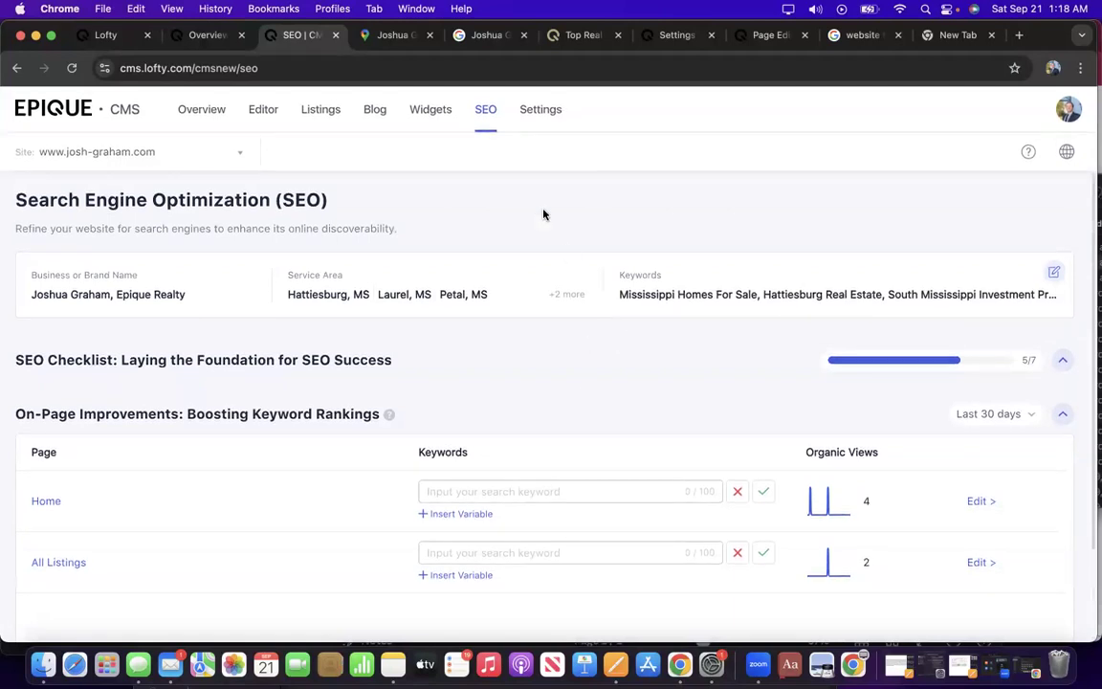
pyautogui.click(538, 112)
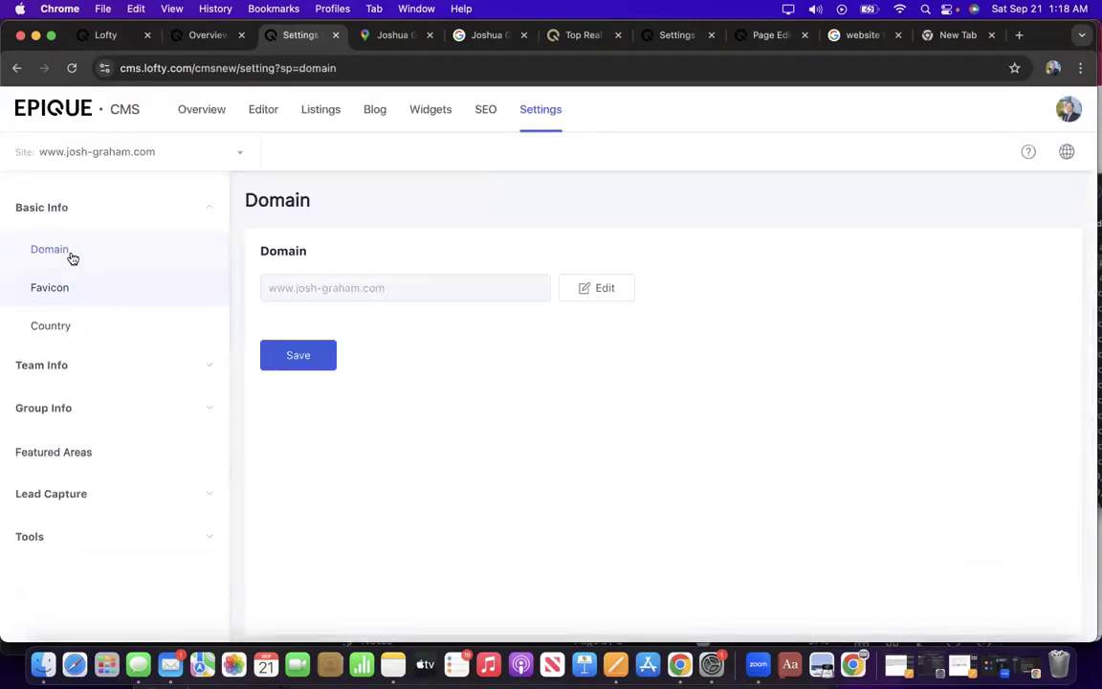
# Review the Favicon, Country, Vendors, Agents and Lenders settings, ending on Featured Areas.
pyautogui.click(66, 292)
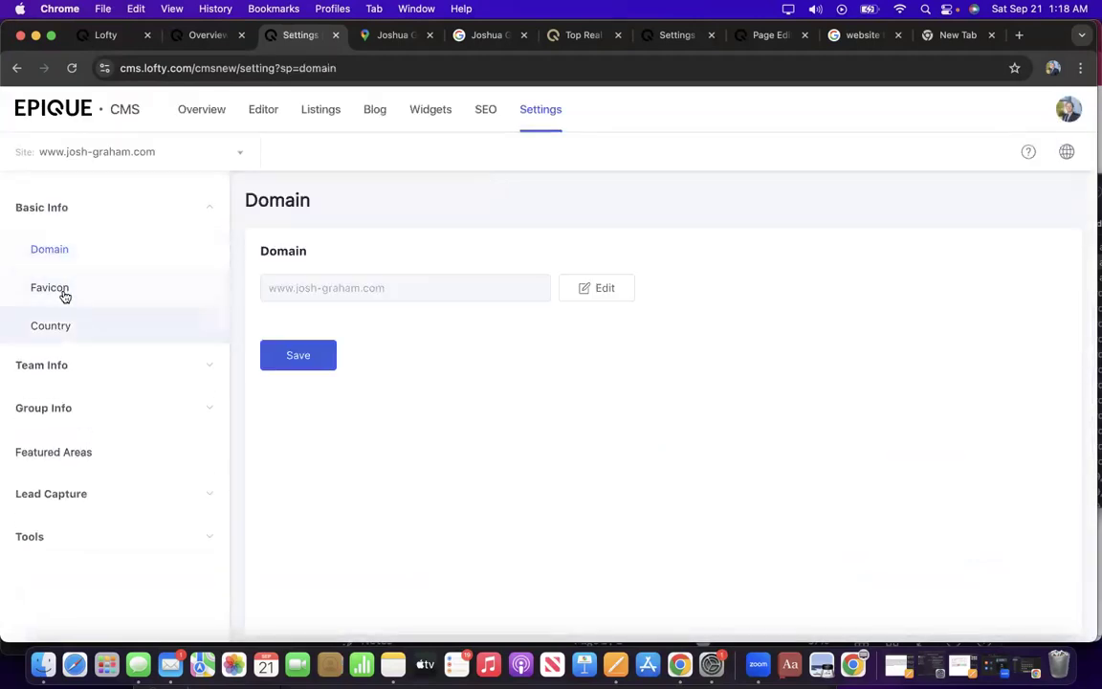
pyautogui.click(64, 328)
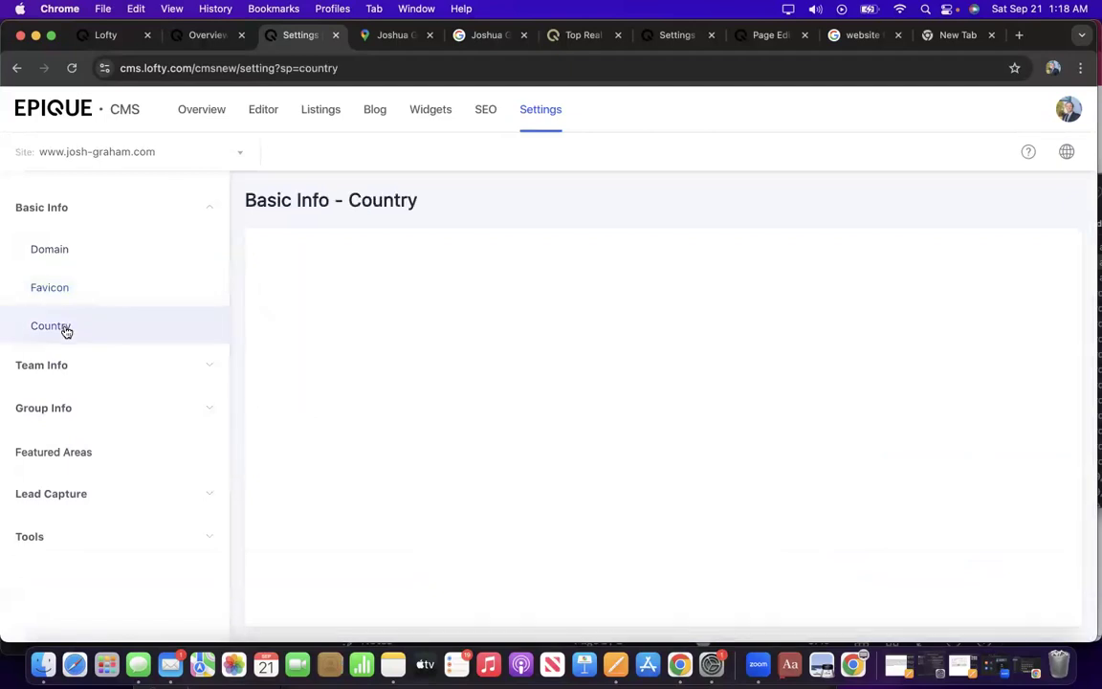
pyautogui.click(107, 369)
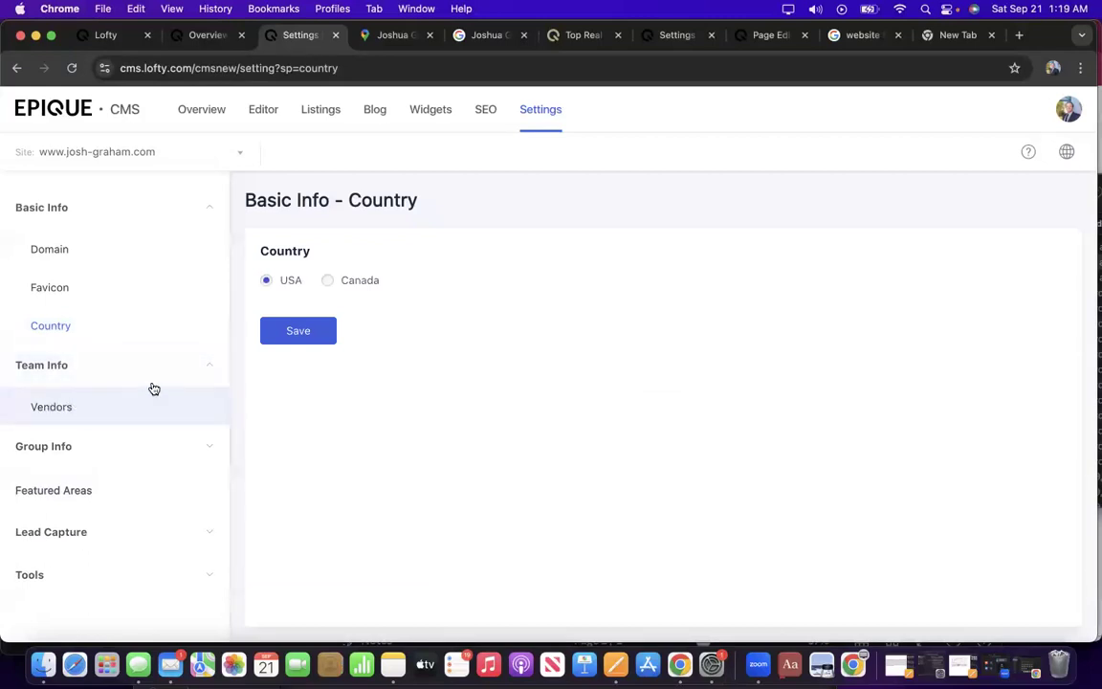
pyautogui.click(69, 407)
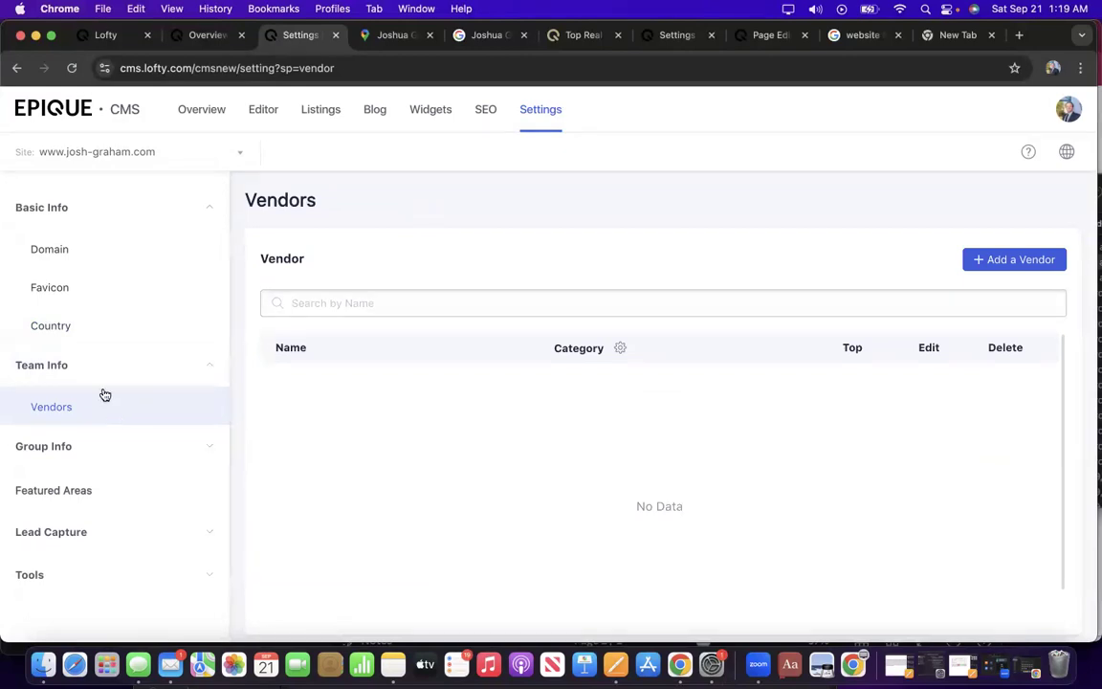
pyautogui.click(69, 449)
pyautogui.scroll(-1, 81, 457)
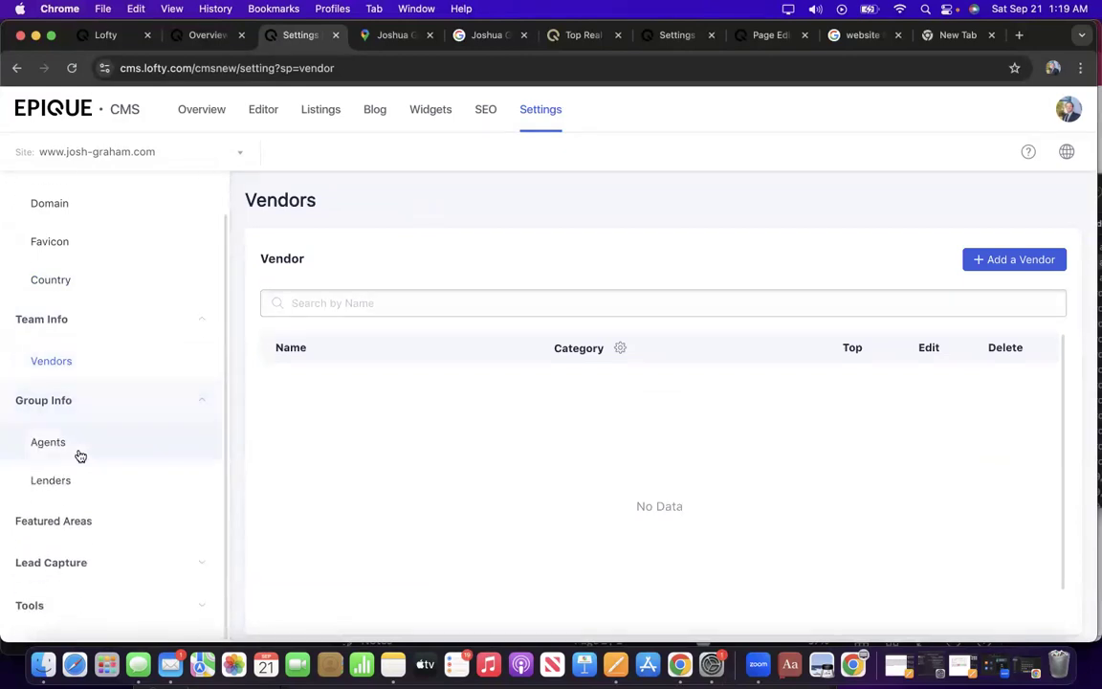
pyautogui.click(75, 447)
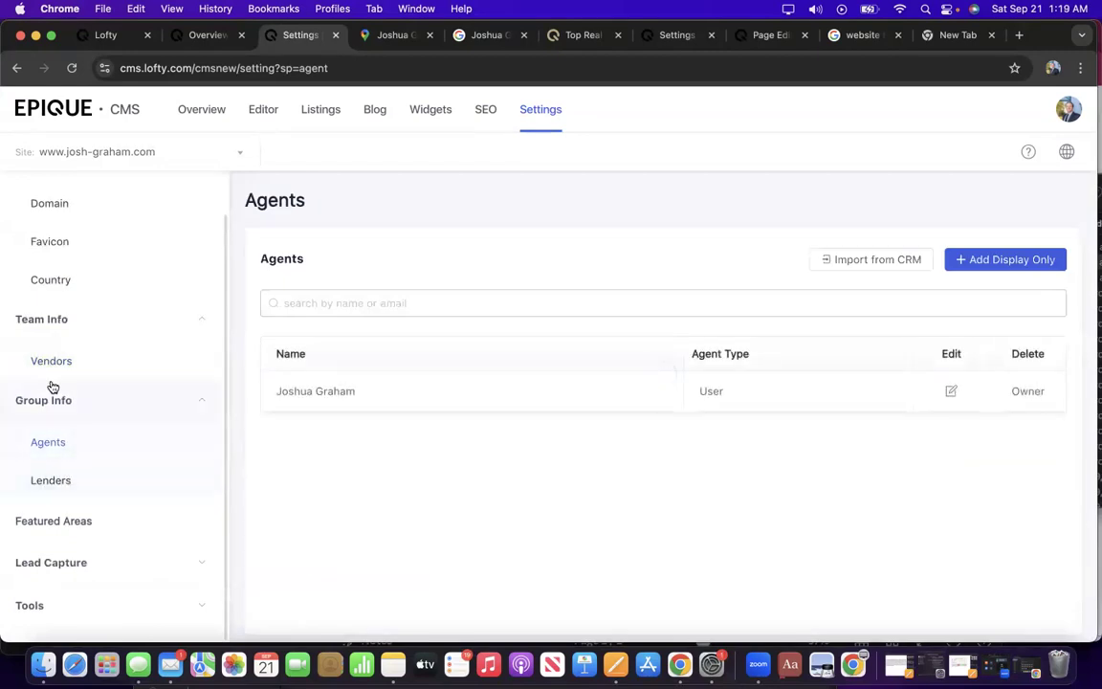
pyautogui.click(73, 492)
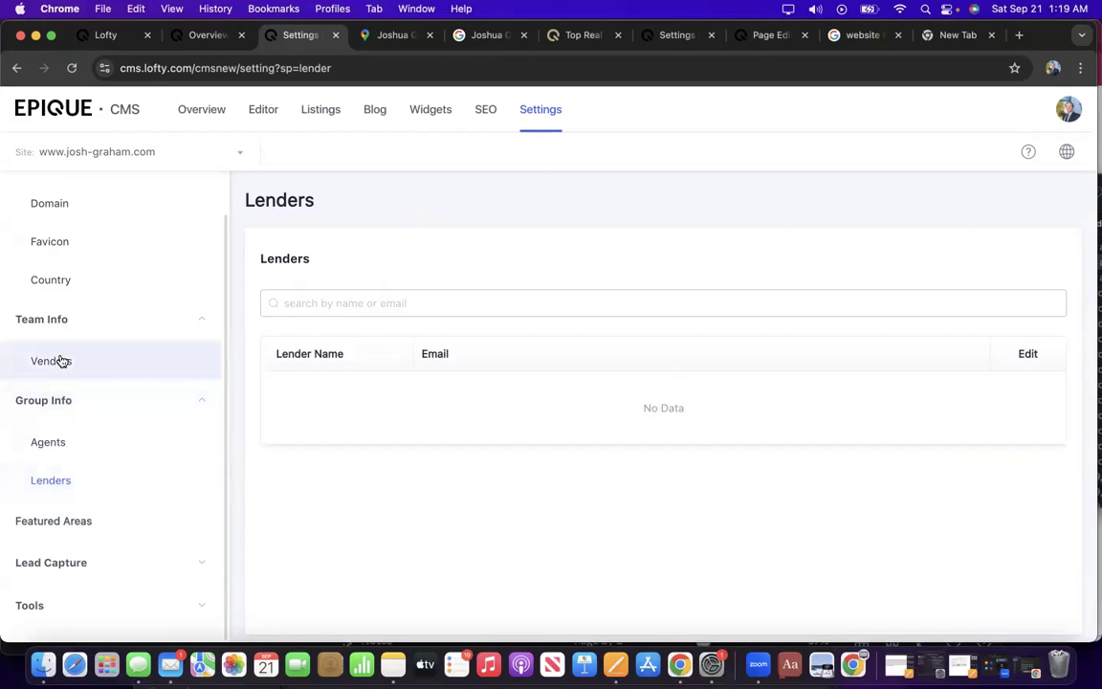
pyautogui.click(62, 360)
pyautogui.click(84, 520)
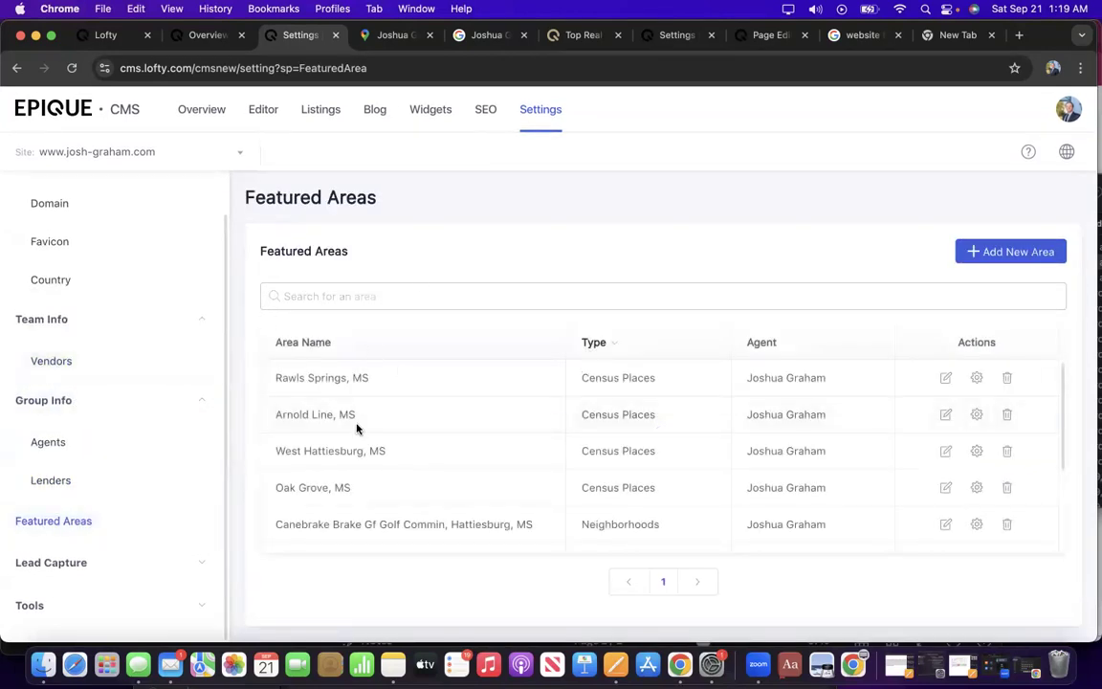
# Expand Lead Capture in the Settings sidebar to show its pop-up, chat box and lead options.
pyautogui.scroll(-1, 833, 337)
pyautogui.scroll(1, 834, 337)
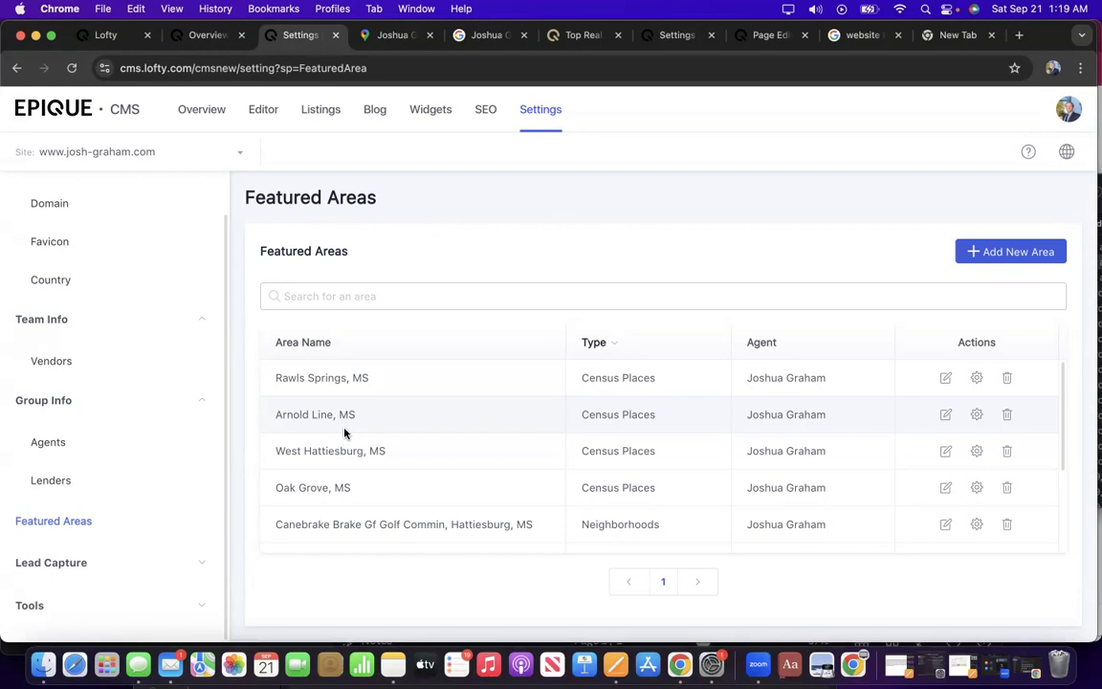
pyautogui.click(84, 565)
pyautogui.scroll(-5, 207, 460)
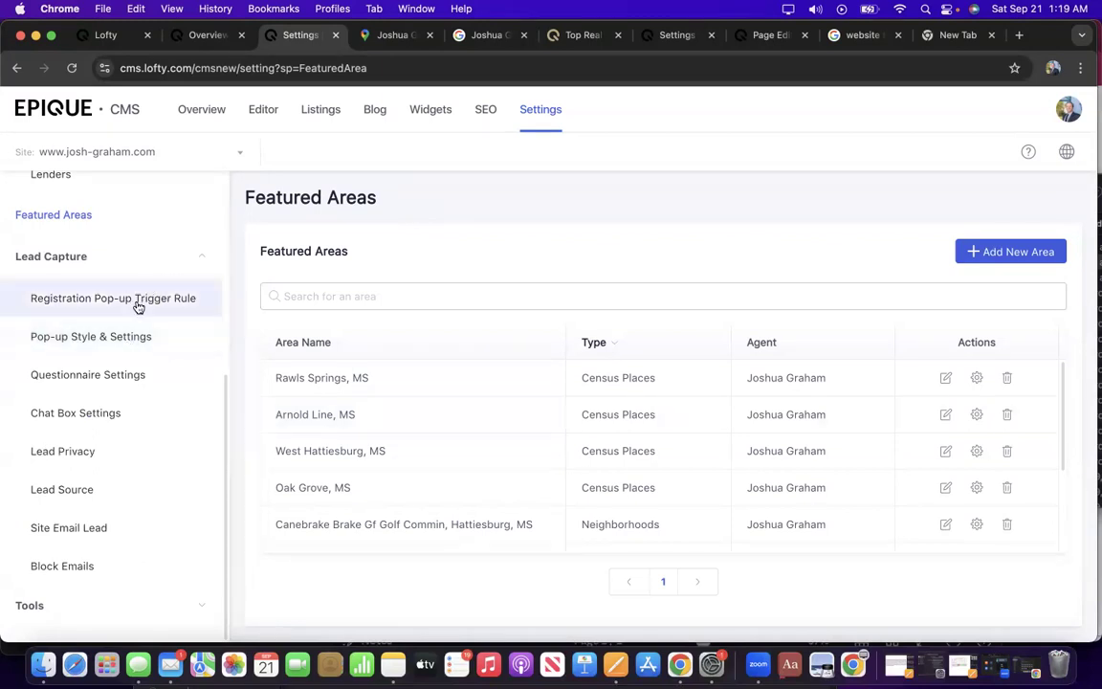
# In Pop-up Style & Settings, enter 'Start Your Home Search Now' as title, then erase it.
pyautogui.click(113, 340)
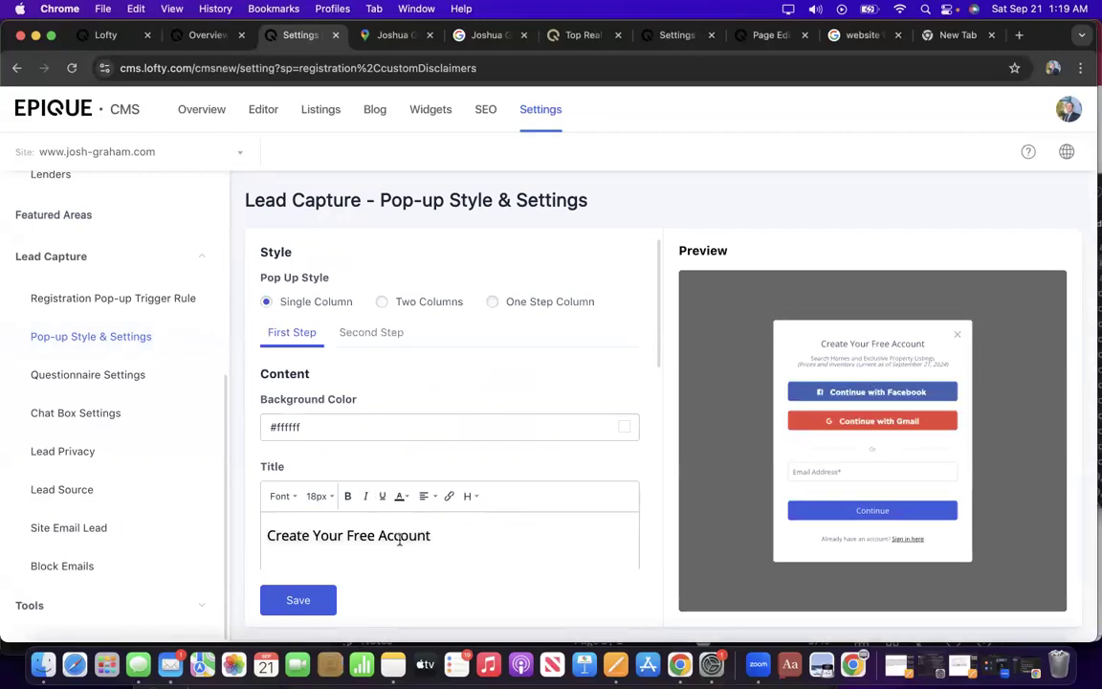
pyautogui.tripleClick(437, 535)
pyautogui.write('Start')
pyautogui.press('BackSpace')
pyautogui.press('BackSpace')
pyautogui.write('tart')
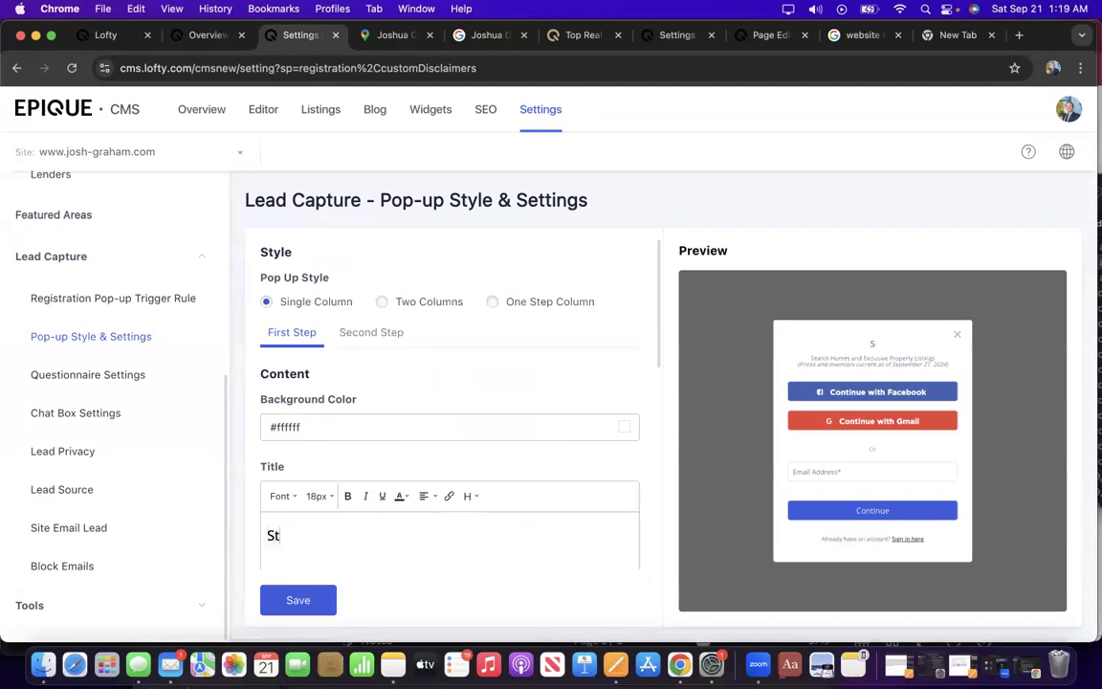
pyautogui.write(' Your')
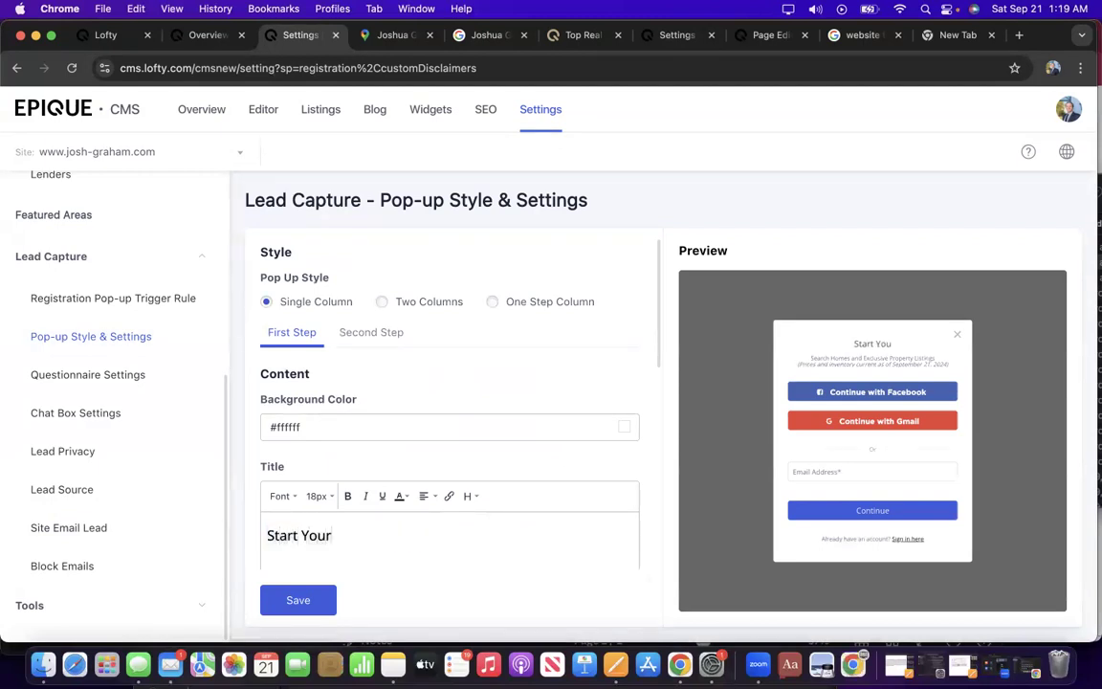
pyautogui.write(' Home')
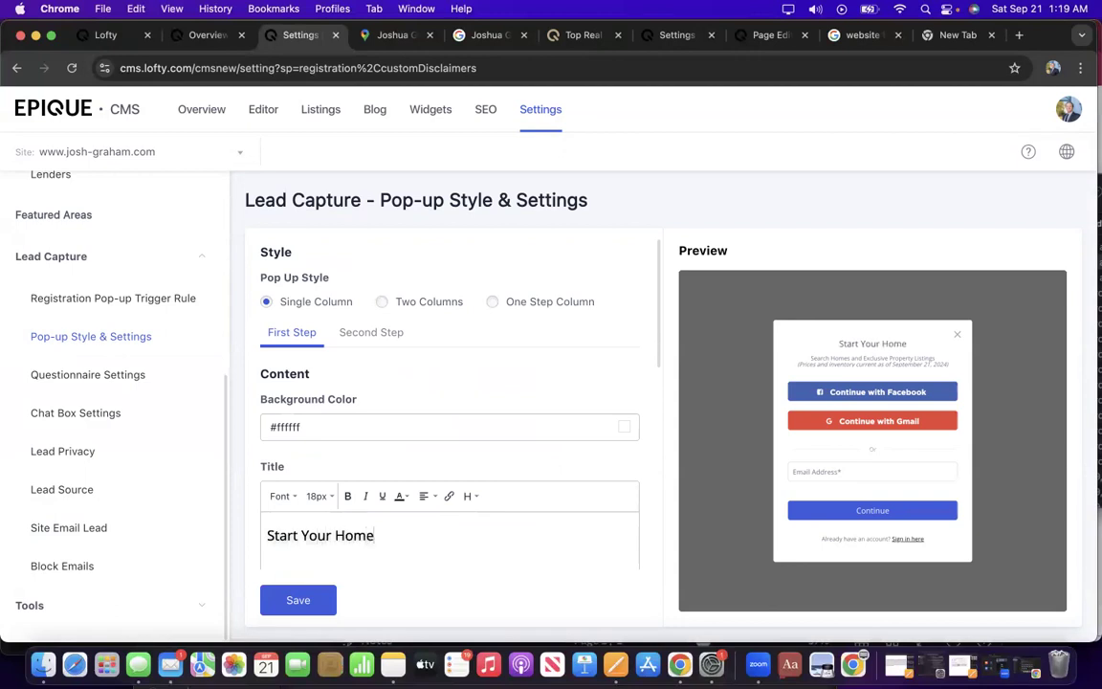
pyautogui.write(' Search Now')
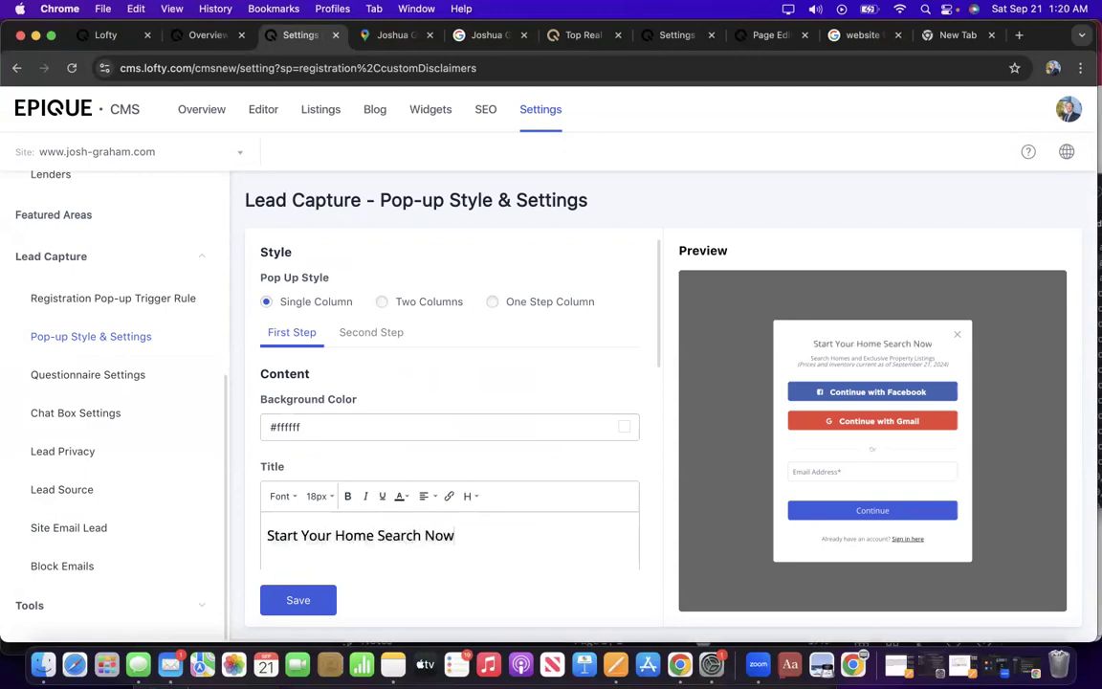
pyautogui.press('BackSpace')
pyautogui.press('BackSpace')
pyautogui.press('BackSpace')
pyautogui.press('BackSpace')
pyautogui.press('BackSpace')
pyautogui.press('BackSpace')
pyautogui.press('BackSpace')
pyautogui.press('BackSpace')
pyautogui.press('BackSpace')
pyautogui.press('BackSpace')
pyautogui.press('BackSpace')
pyautogui.press('BackSpace')
pyautogui.press('BackSpace')
pyautogui.press('BackSpace')
pyautogui.press('BackSpace')
pyautogui.press('BackSpace')
pyautogui.press('BackSpace')
pyautogui.press('BackSpace')
pyautogui.press('BackSpace')
pyautogui.press('BackSpace')
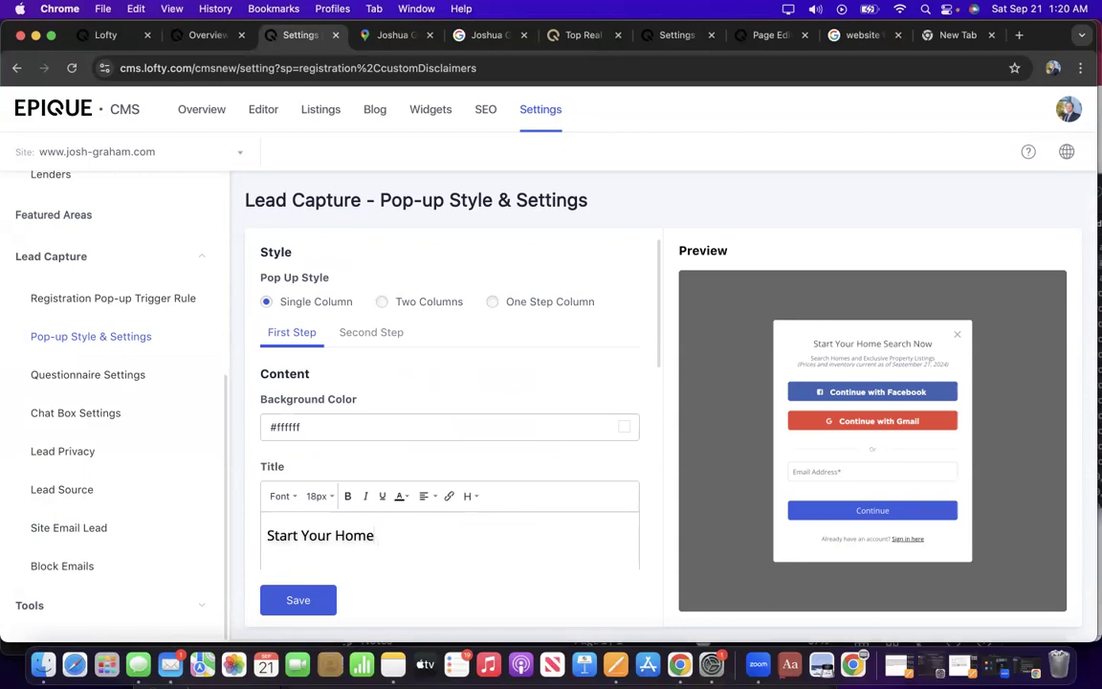
pyautogui.press('BackSpace')
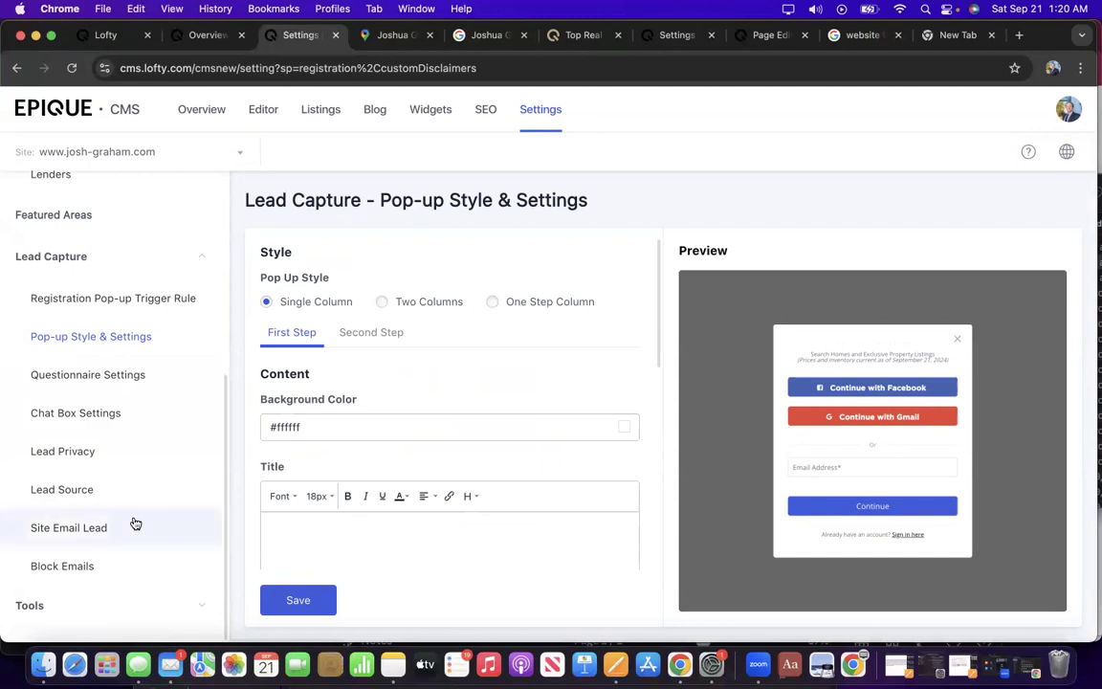
# Review the Block Emails and Site Email Lead settings, then return to the Overview page.
pyautogui.click(87, 568)
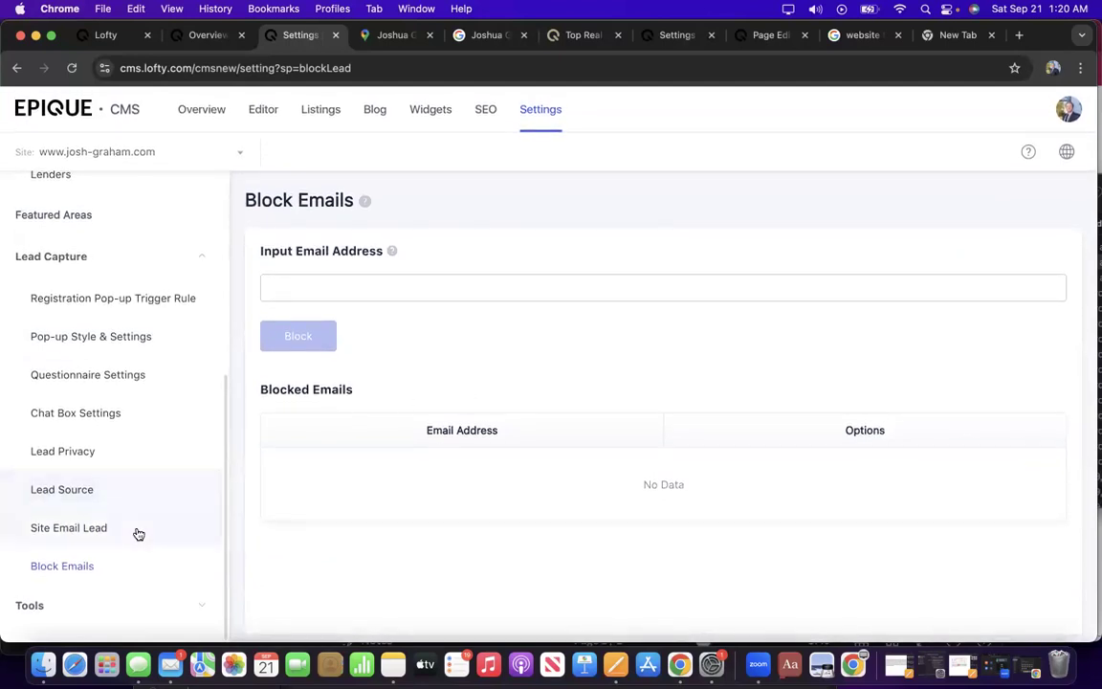
pyautogui.click(102, 529)
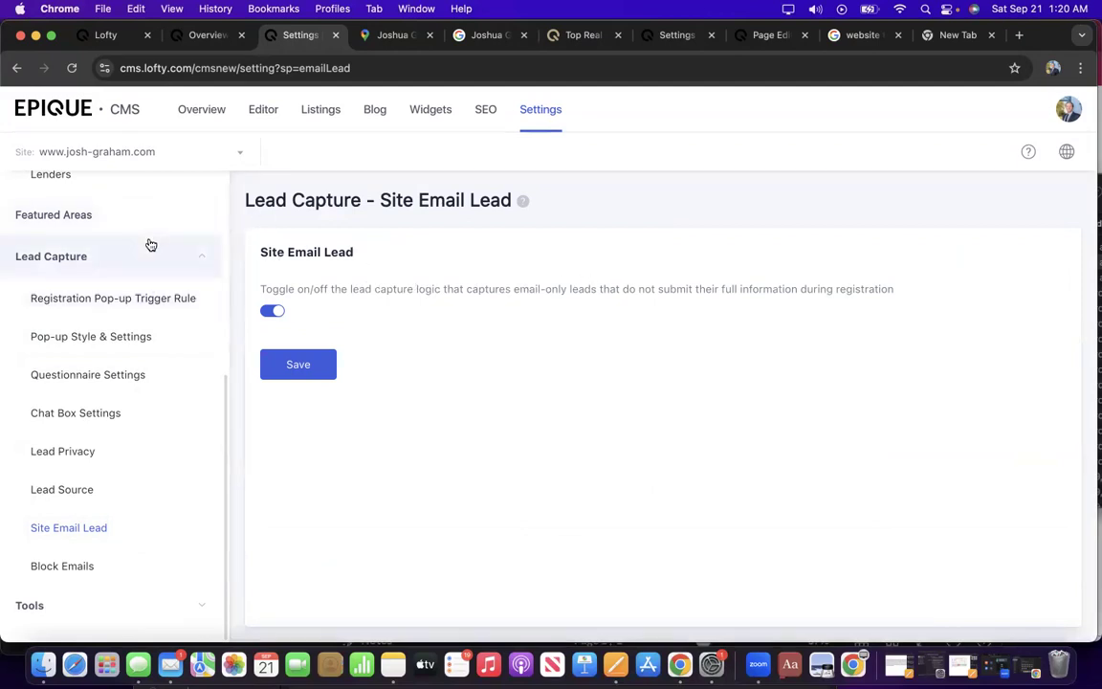
pyautogui.scroll(6, 150, 245)
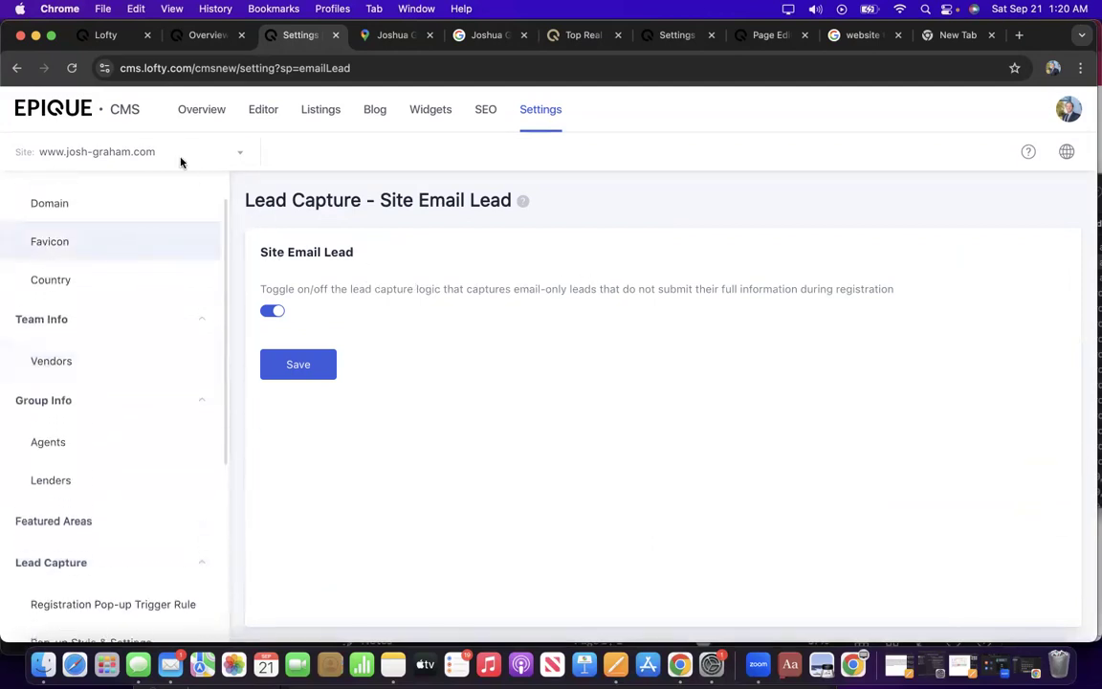
pyautogui.click(208, 111)
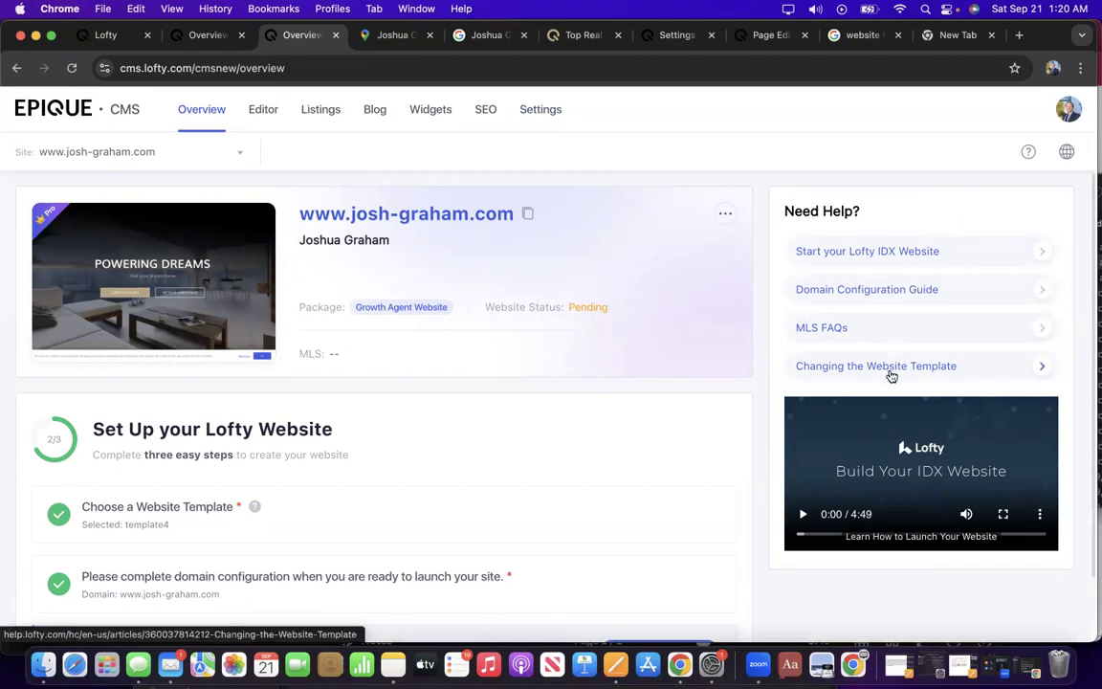
# Start an MLS application and choose the Hattiesburg Area Association of REALTORS.
pyautogui.scroll(-2, 393, 457)
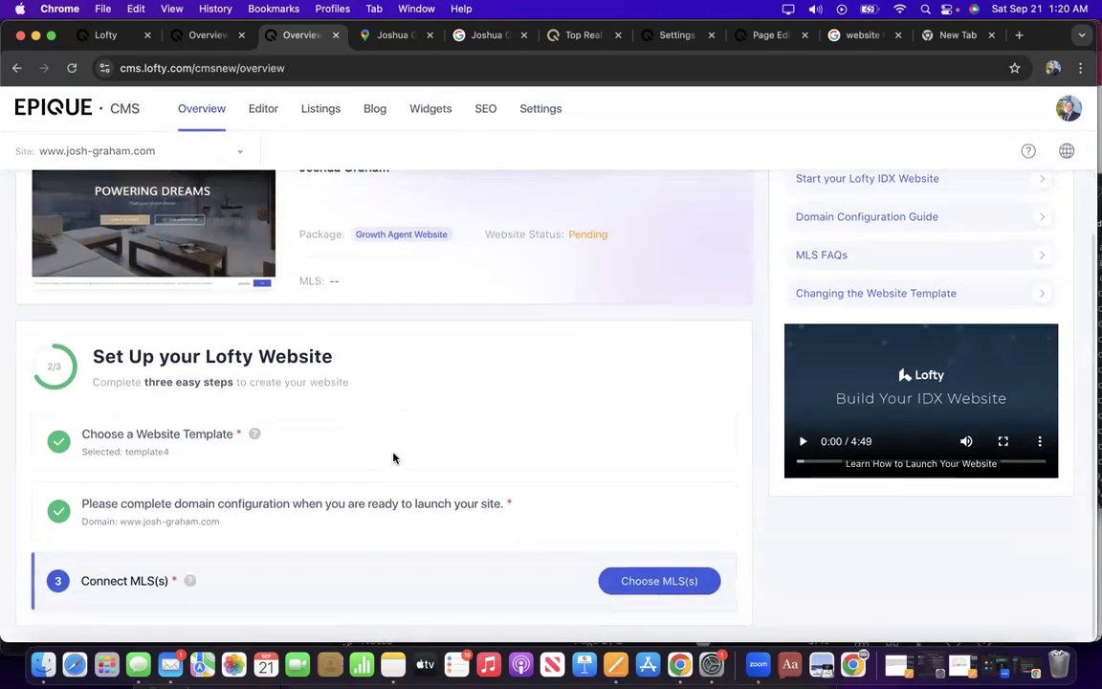
pyautogui.click(655, 581)
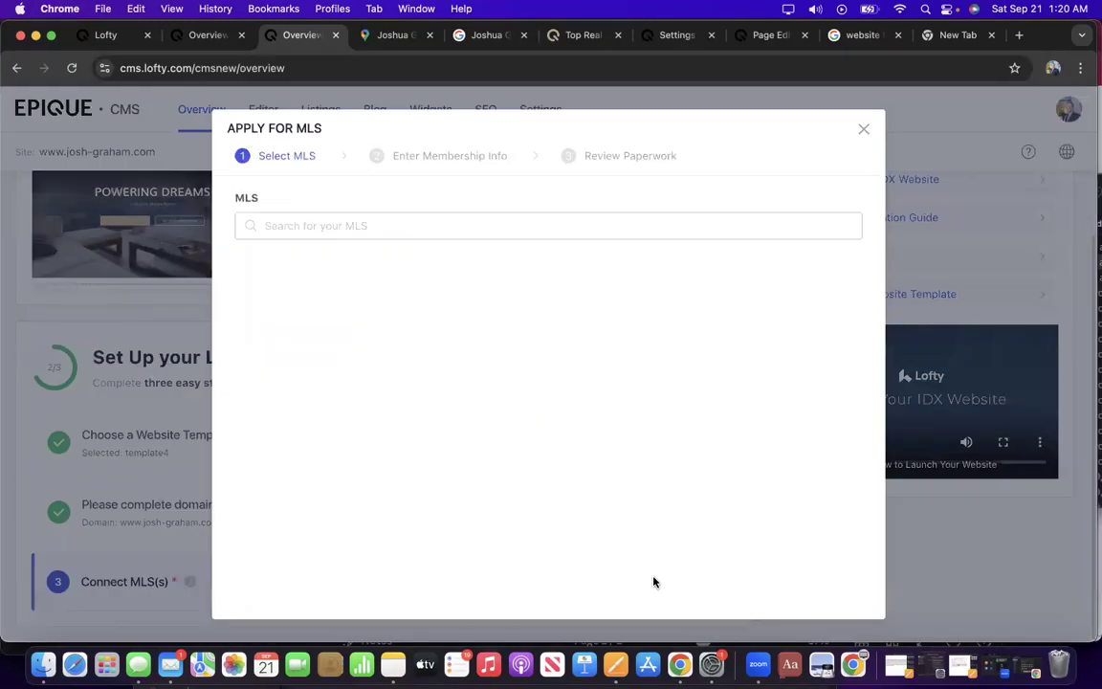
pyautogui.click(400, 225)
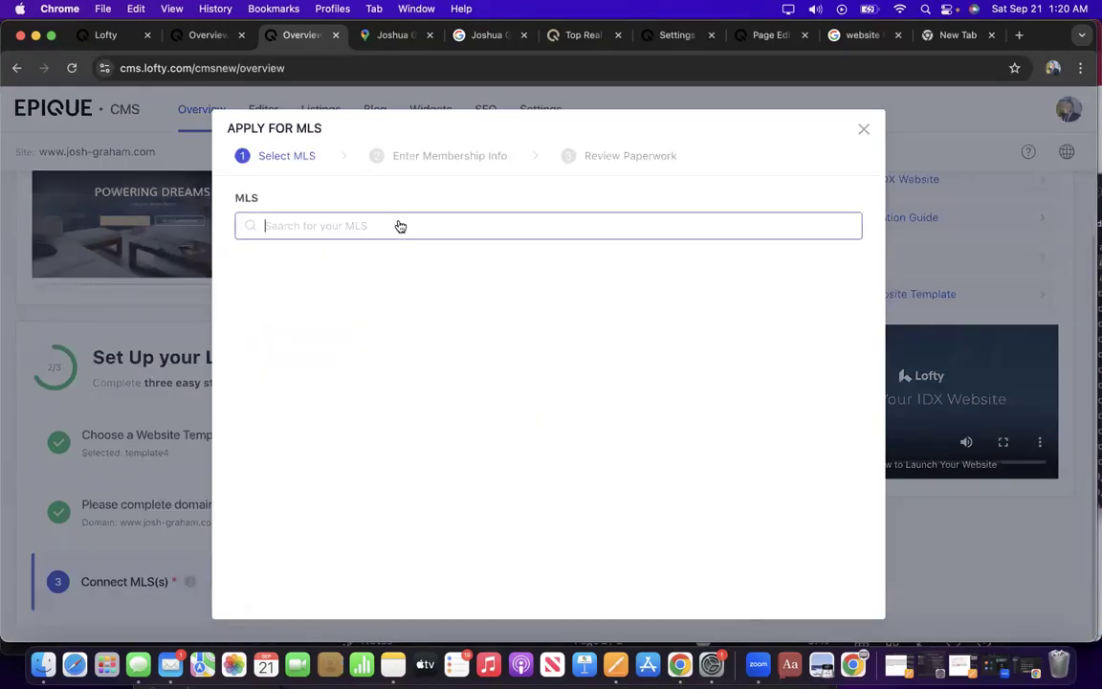
pyautogui.write('HAAR')
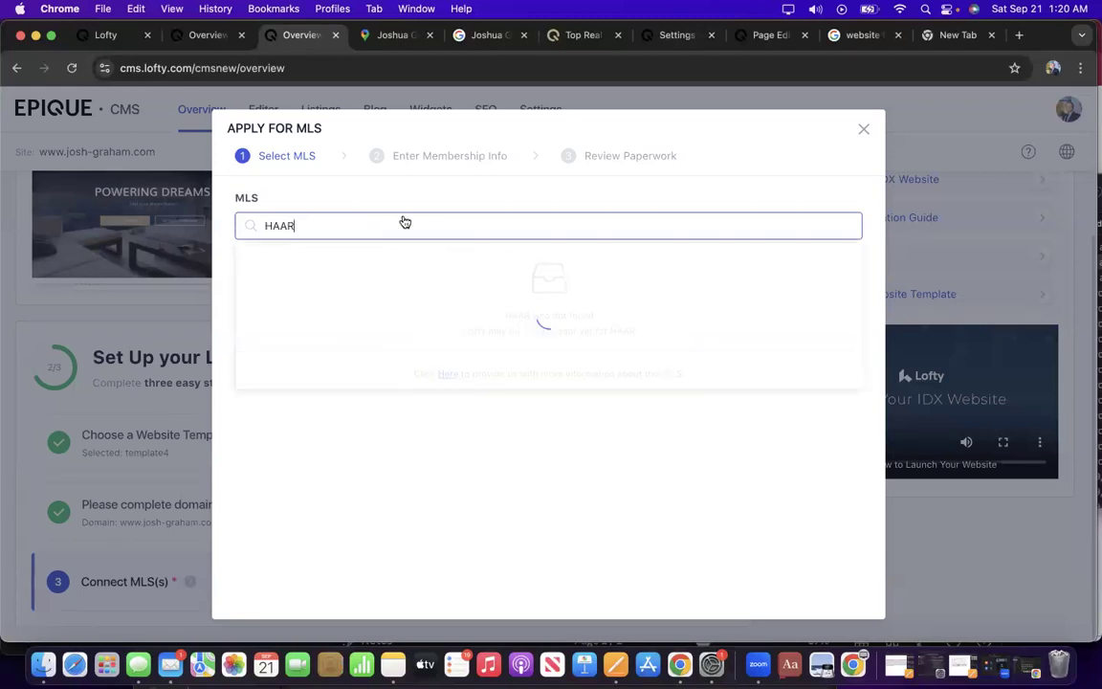
pyautogui.press('BackSpace')
pyautogui.press('BackSpace')
pyautogui.write('ttiesburg')
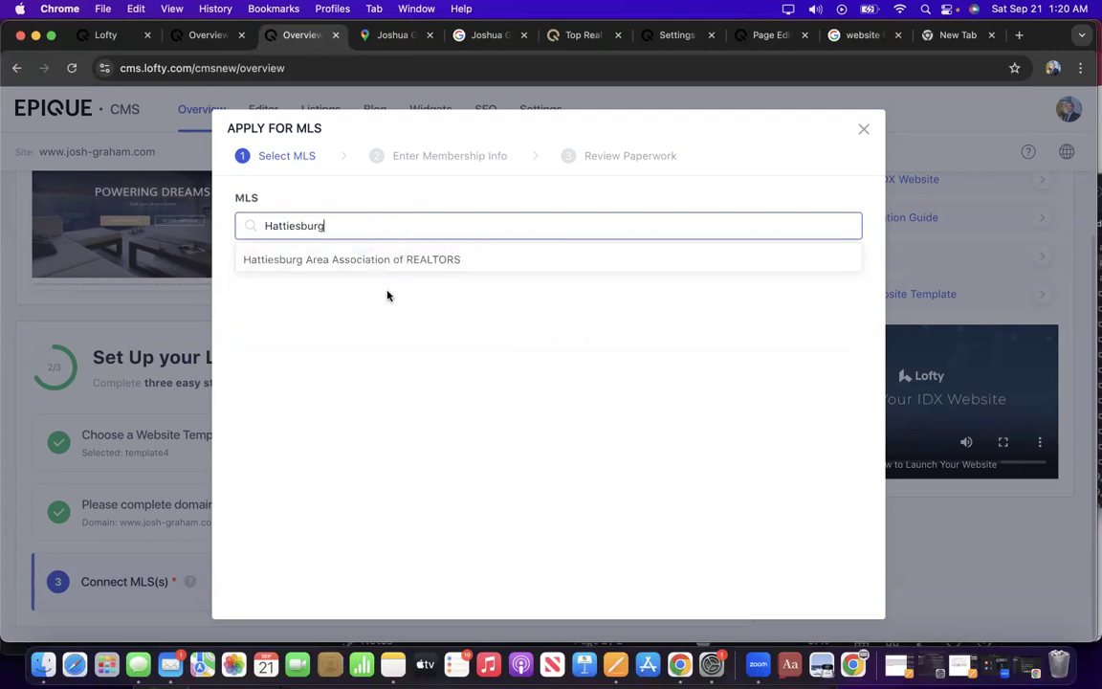
pyautogui.click(387, 261)
# Search for and select the agent's own MLS membership record.
pyautogui.click(381, 256)
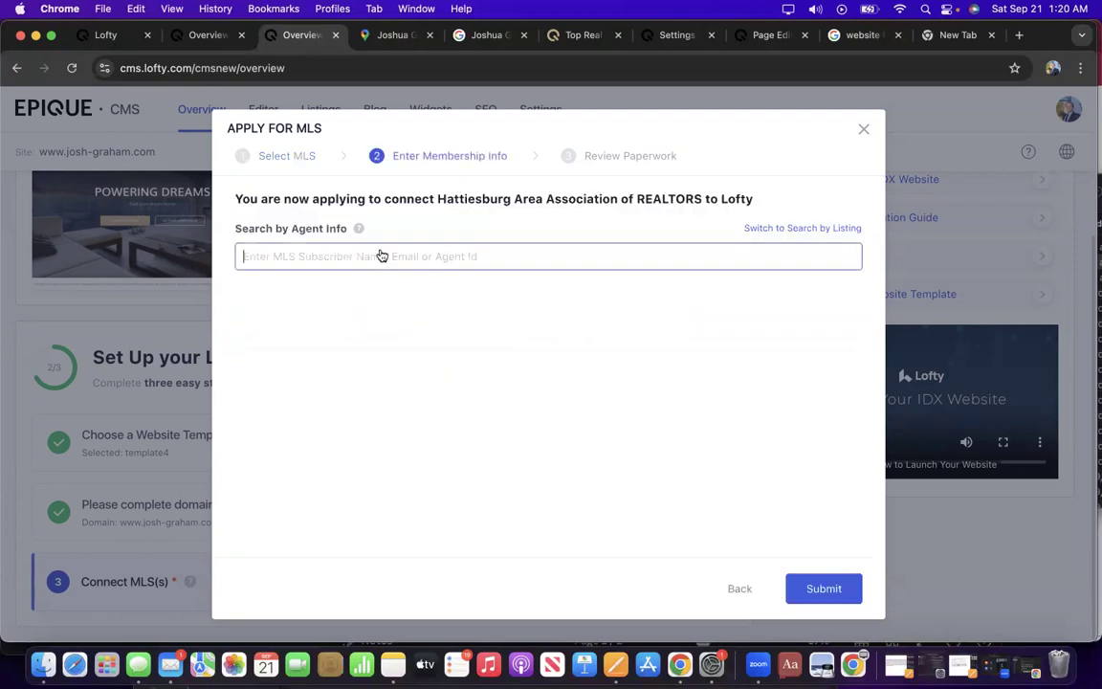
pyautogui.write('J')
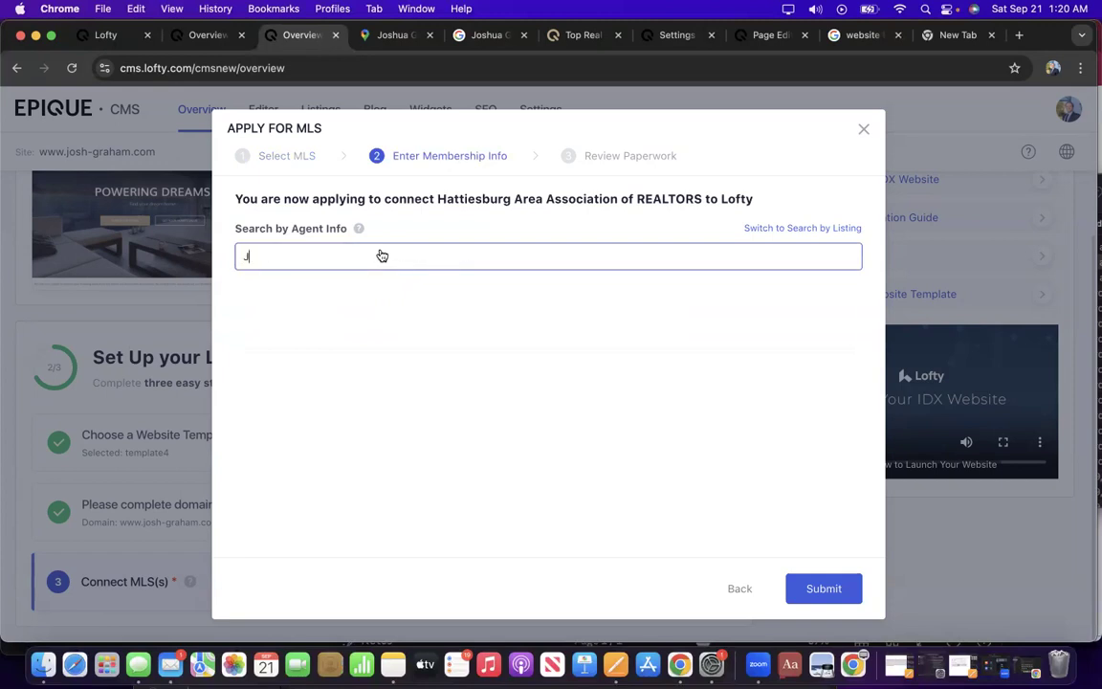
pyautogui.write('oshua Graham')
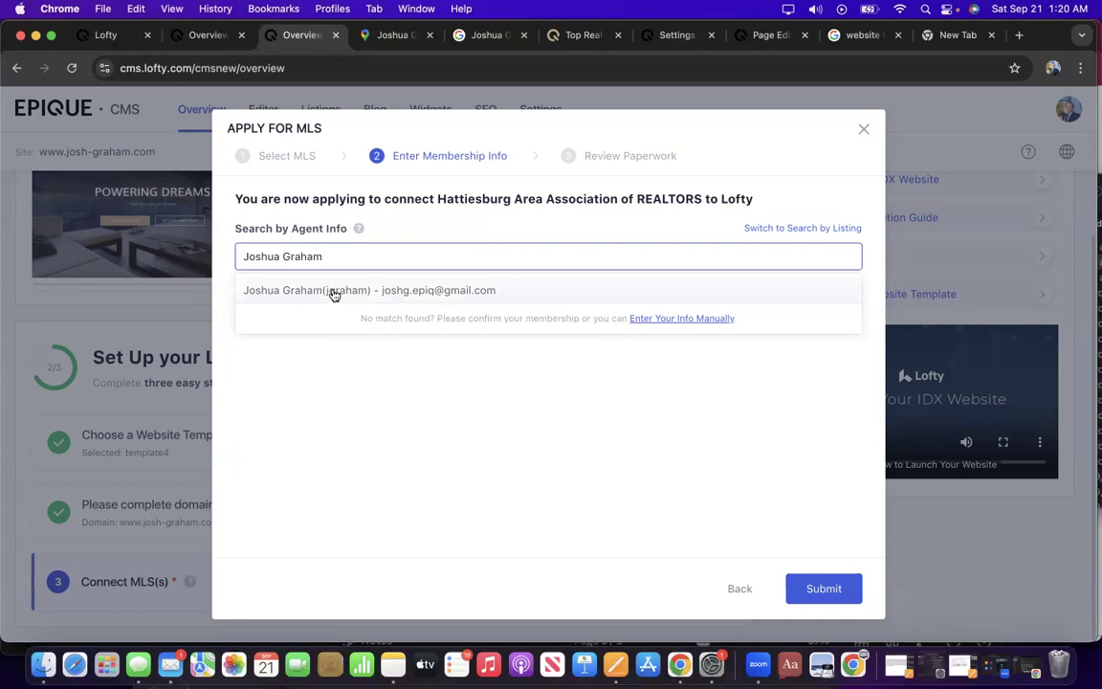
pyautogui.click(332, 293)
pyautogui.scroll(-3, 369, 382)
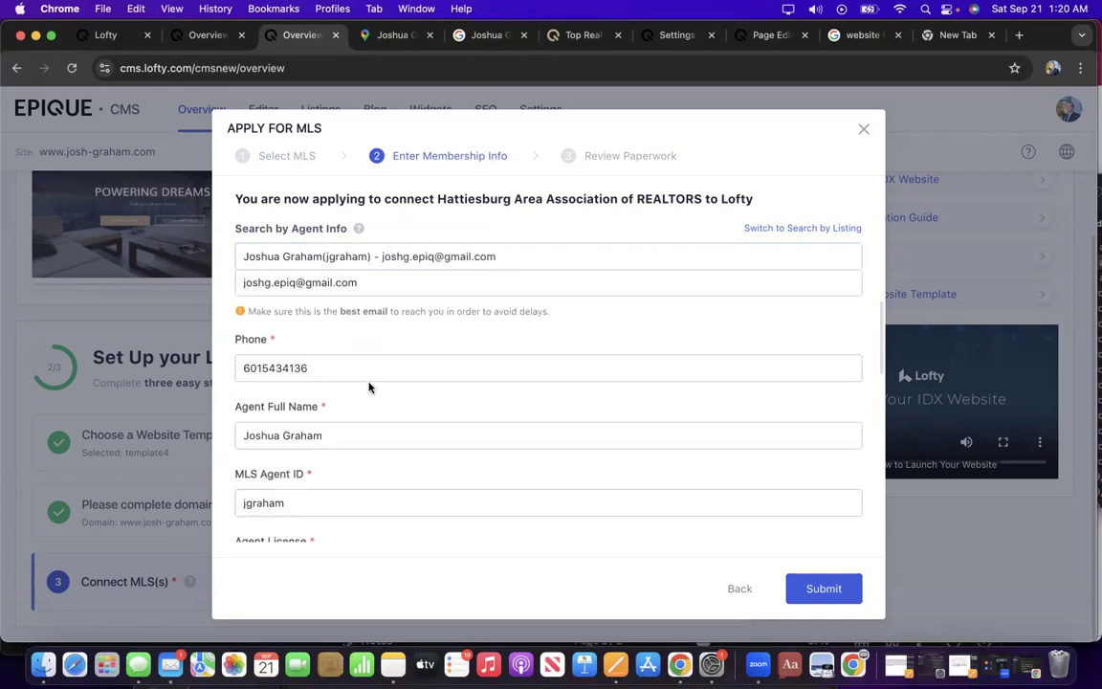
pyautogui.scroll(-3, 369, 386)
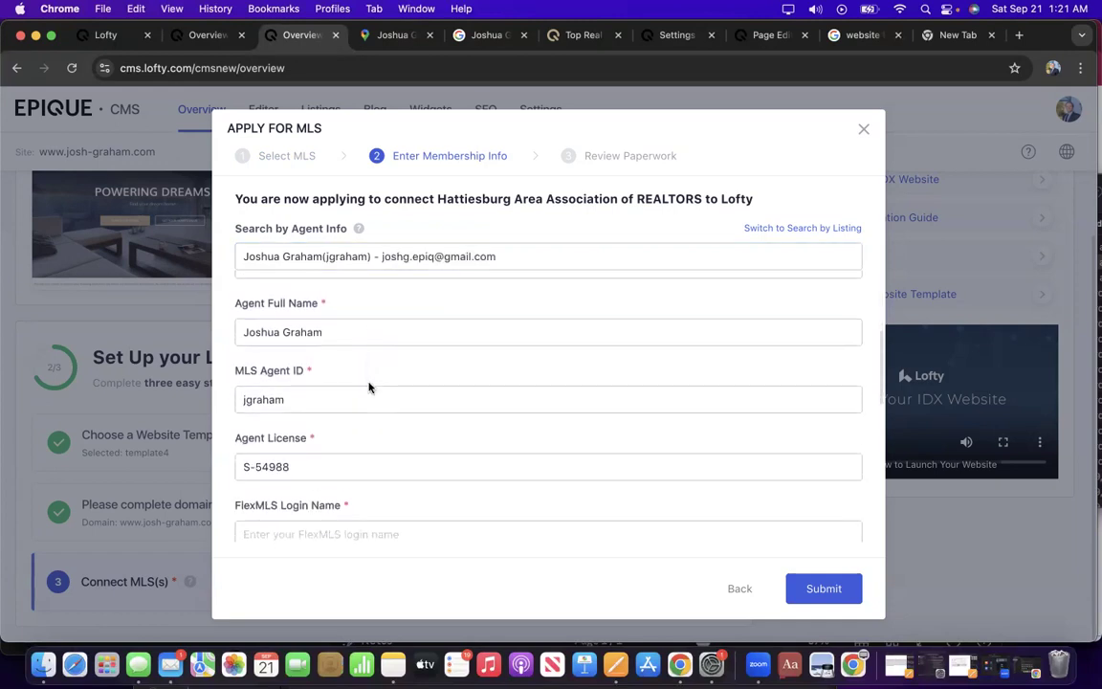
pyautogui.scroll(-3, 370, 387)
# Enter the agent's FlexMLS login name and the broker's full name, then submit the application.
pyautogui.click(370, 391)
pyautogui.write('ha')
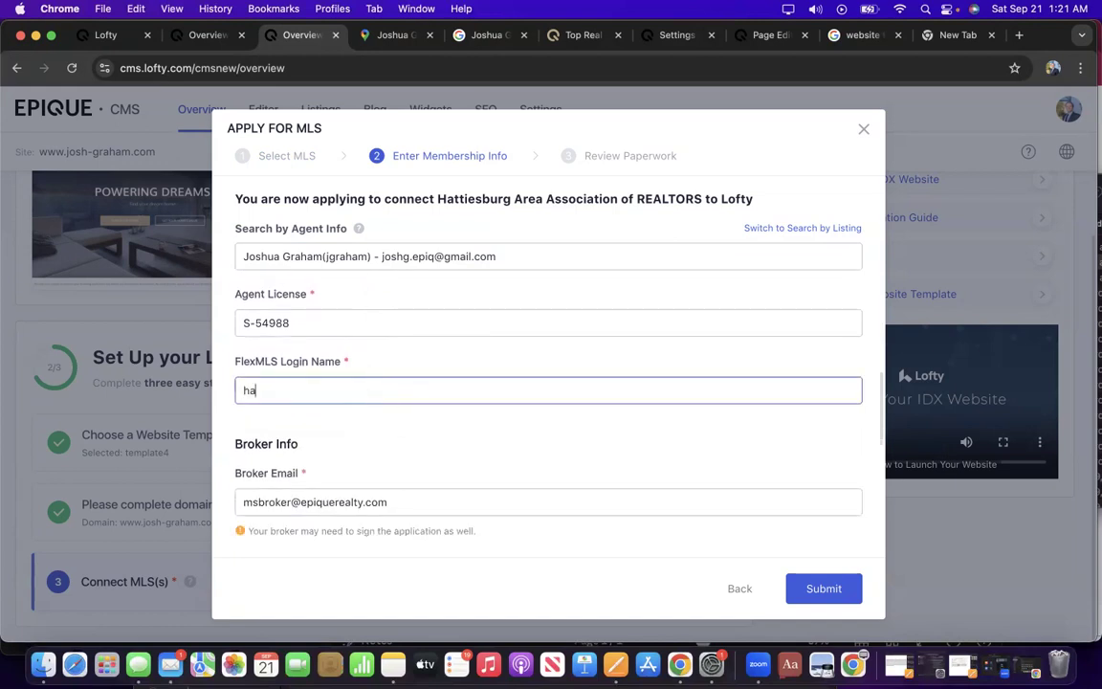
pyautogui.write('t.jgraham')
pyautogui.scroll(-5, 548, 383)
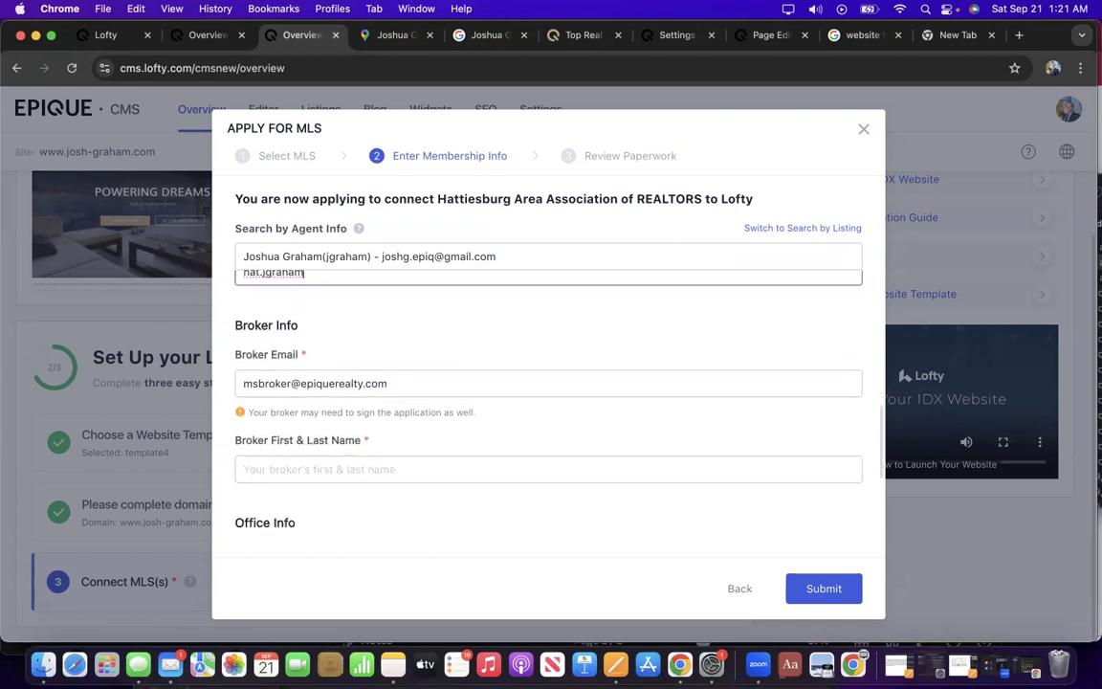
pyautogui.scroll(-1, 399, 382)
pyautogui.click(374, 332)
pyautogui.scroll(-2, 427, 388)
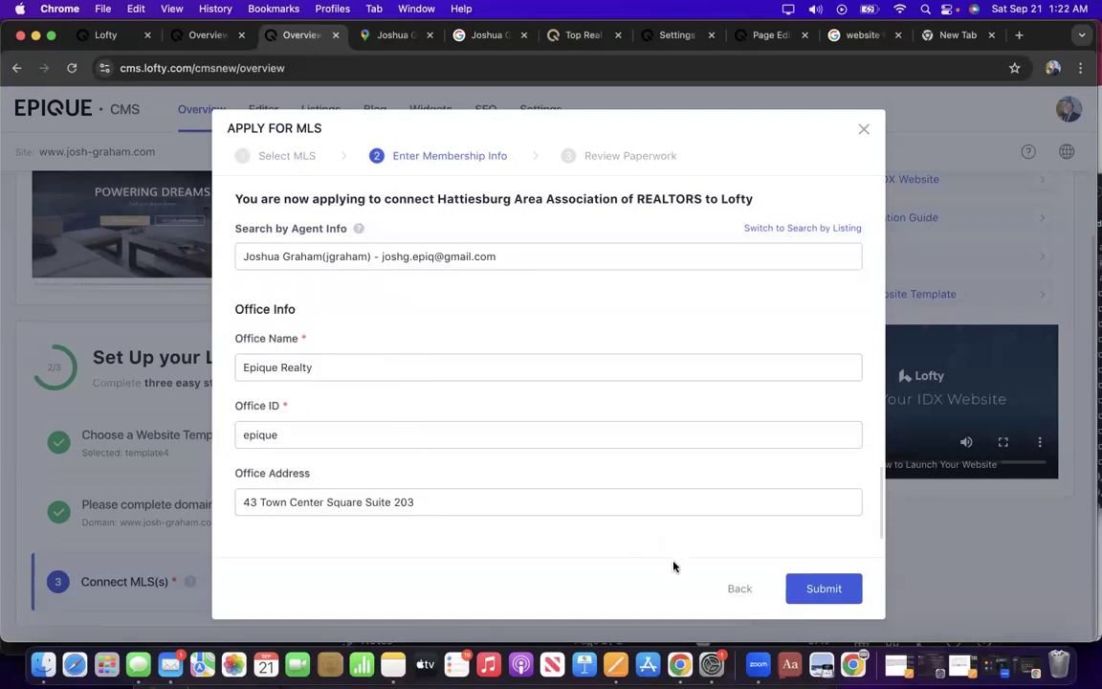
pyautogui.click(804, 589)
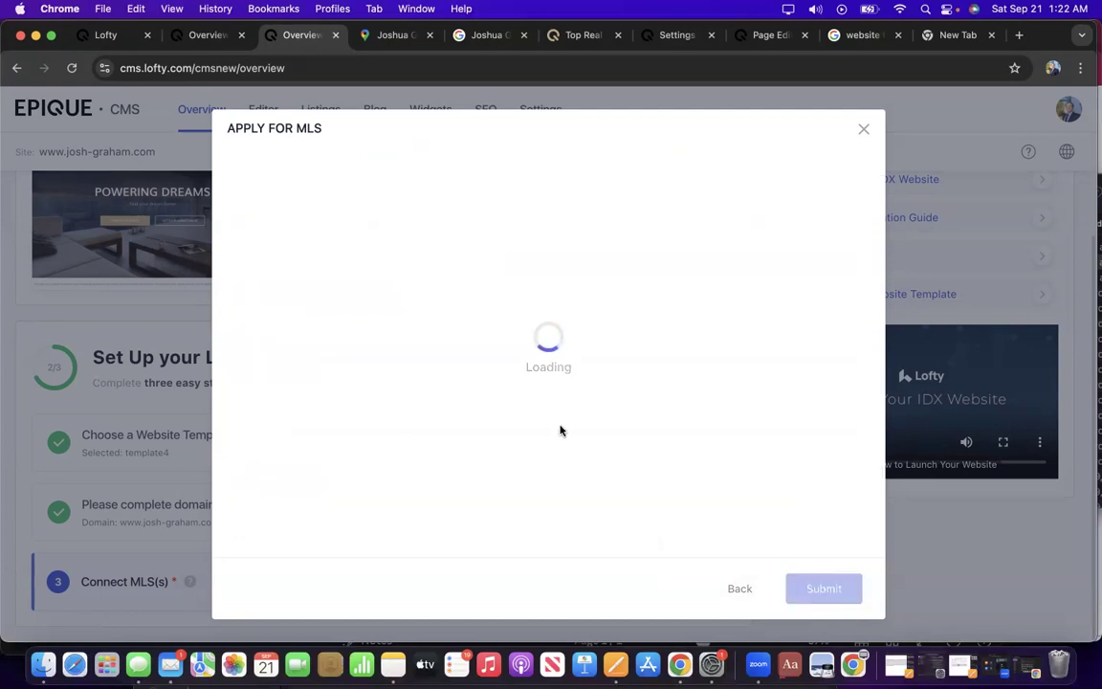
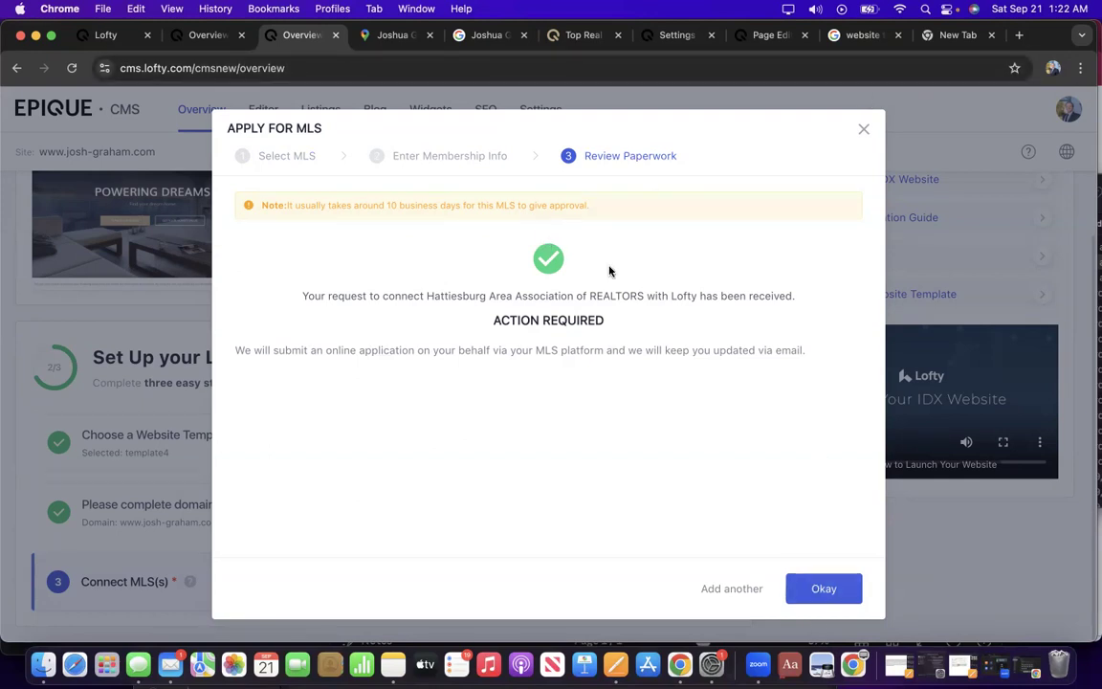
# Acknowledge the Hattiesburg MLS request confirmation with Okay to return to the Overview page.
pyautogui.click(829, 590)
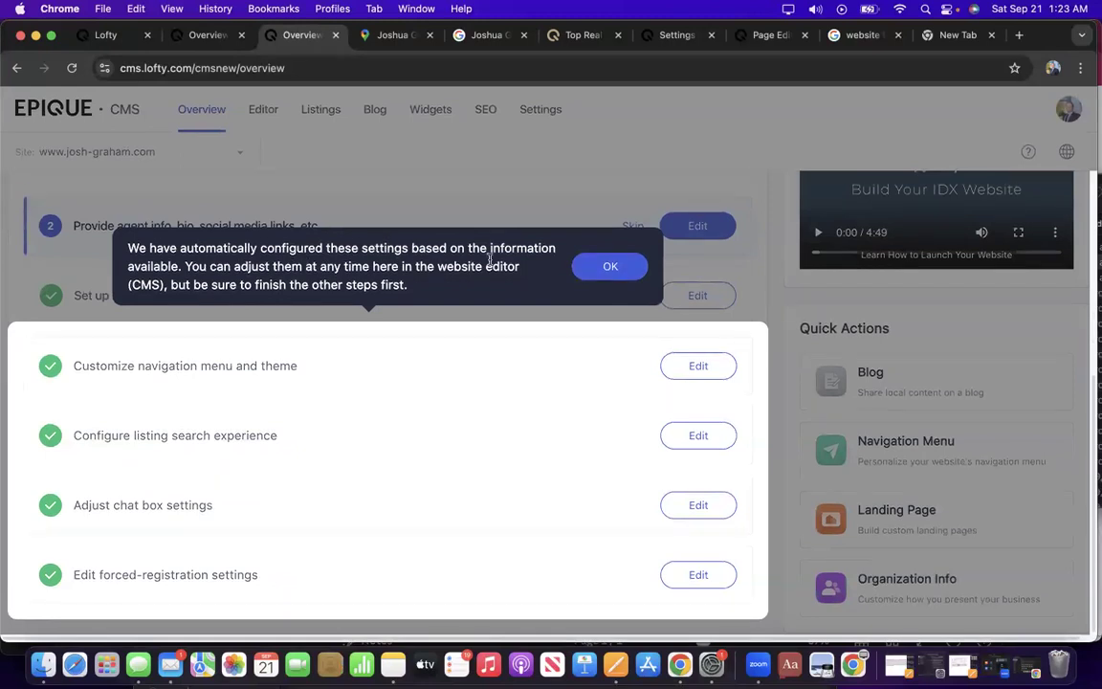
# Dismiss the auto-configured-settings notice and start the remaining agent info, bio and social links step.
pyautogui.click(610, 266)
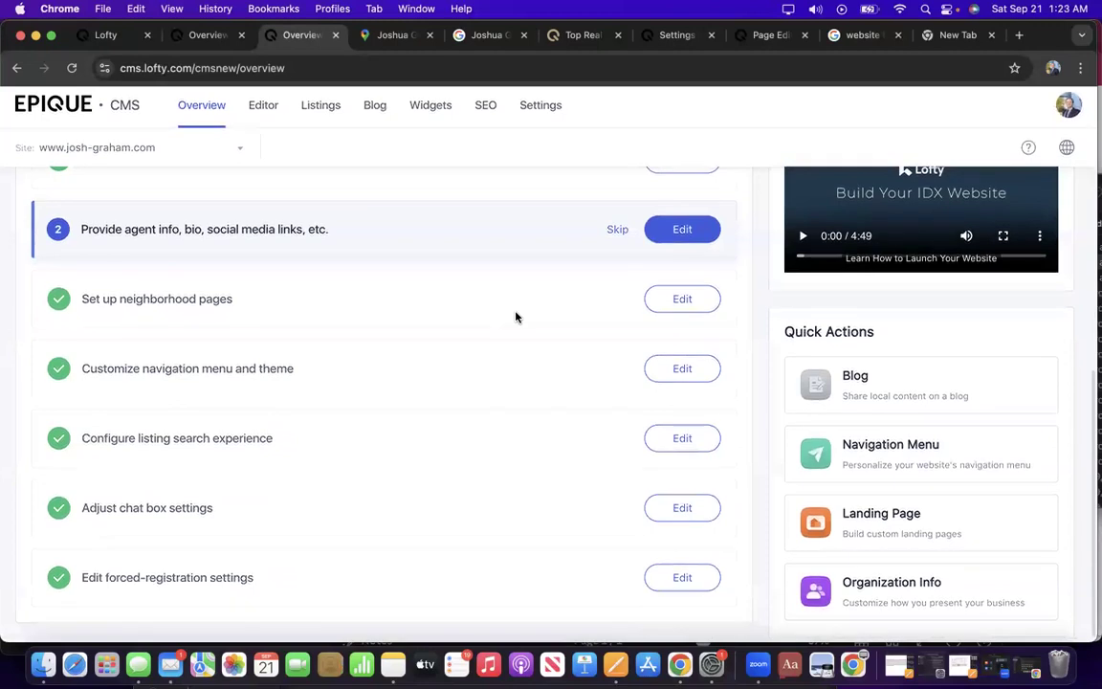
pyautogui.scroll(3, 517, 316)
pyautogui.scroll(-2, 517, 317)
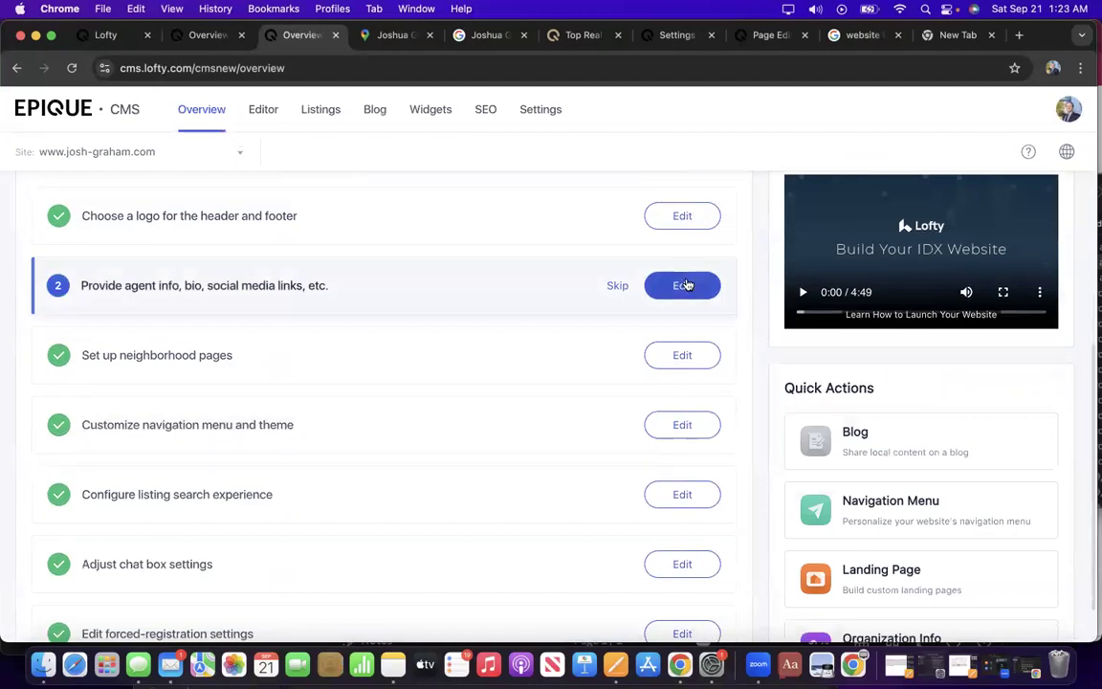
pyautogui.click(657, 287)
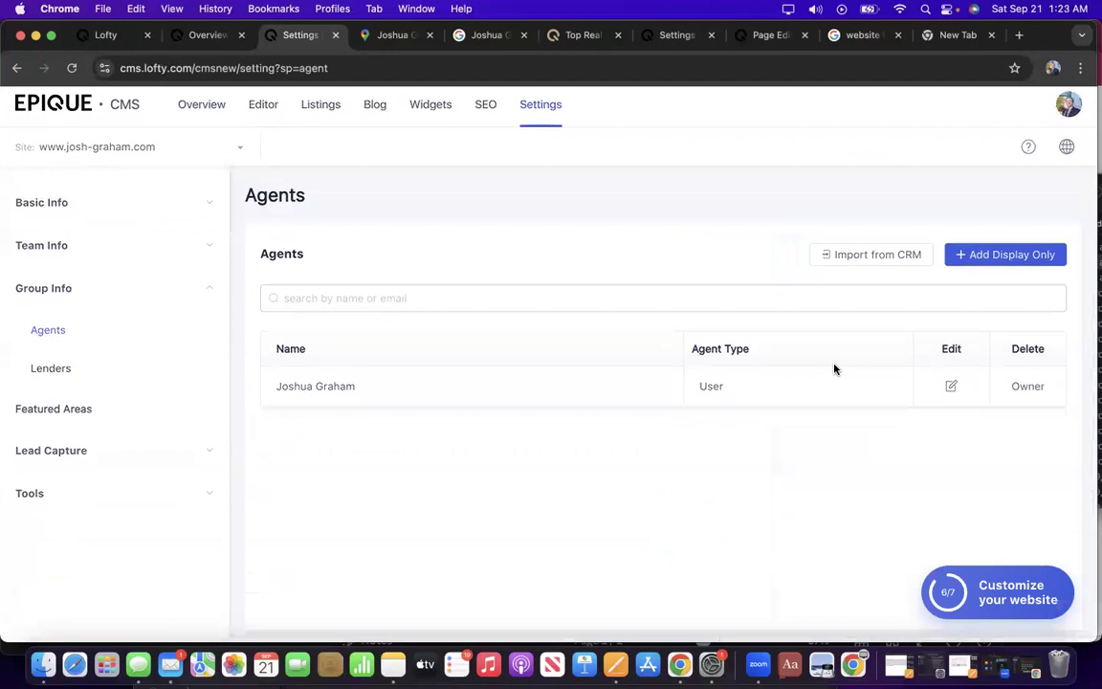
# Open the agent's profile for editing and scroll down to the work address.
pyautogui.click(950, 390)
pyautogui.scroll(-2, 617, 357)
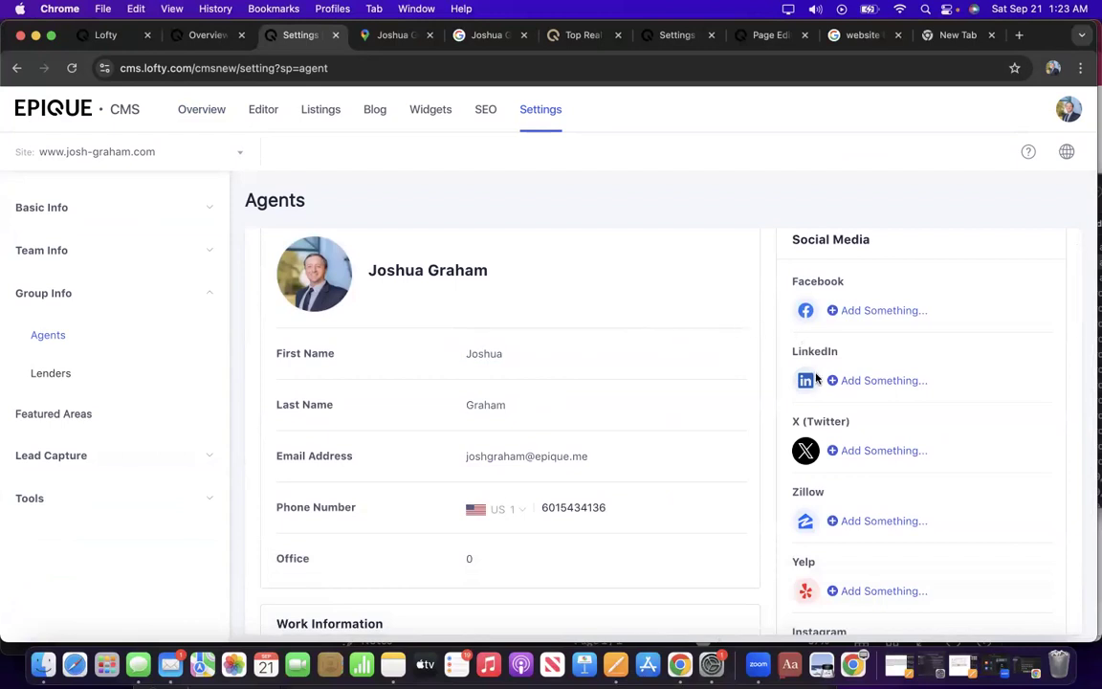
pyautogui.scroll(-3, 814, 316)
pyautogui.scroll(-2, 816, 378)
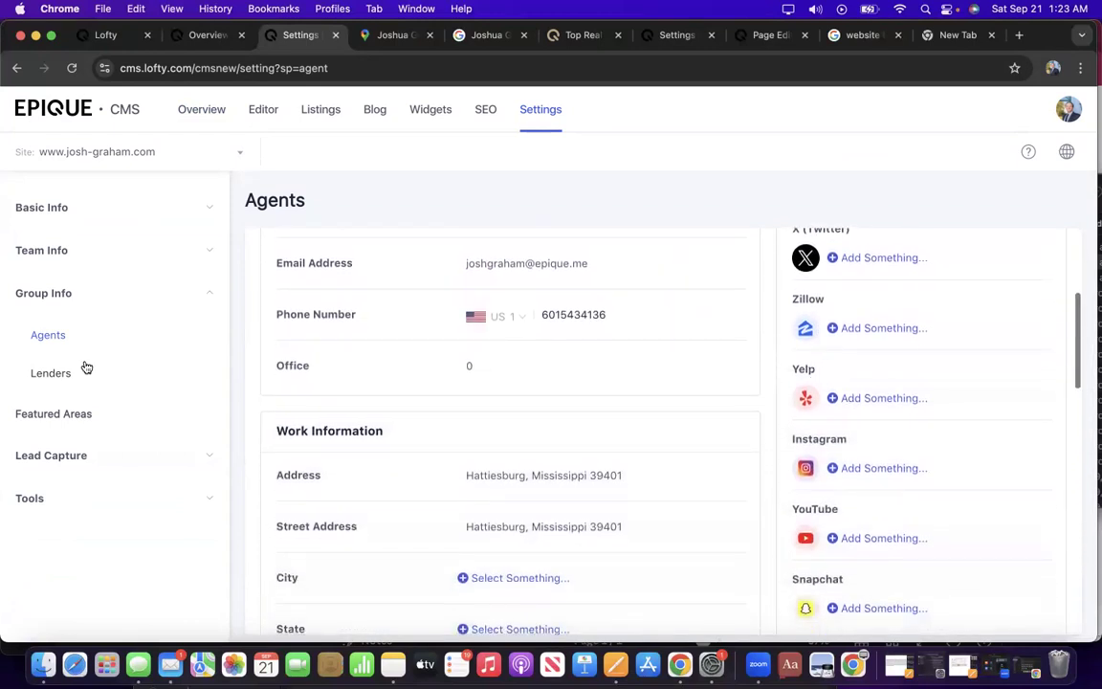
pyautogui.scroll(-5, 498, 414)
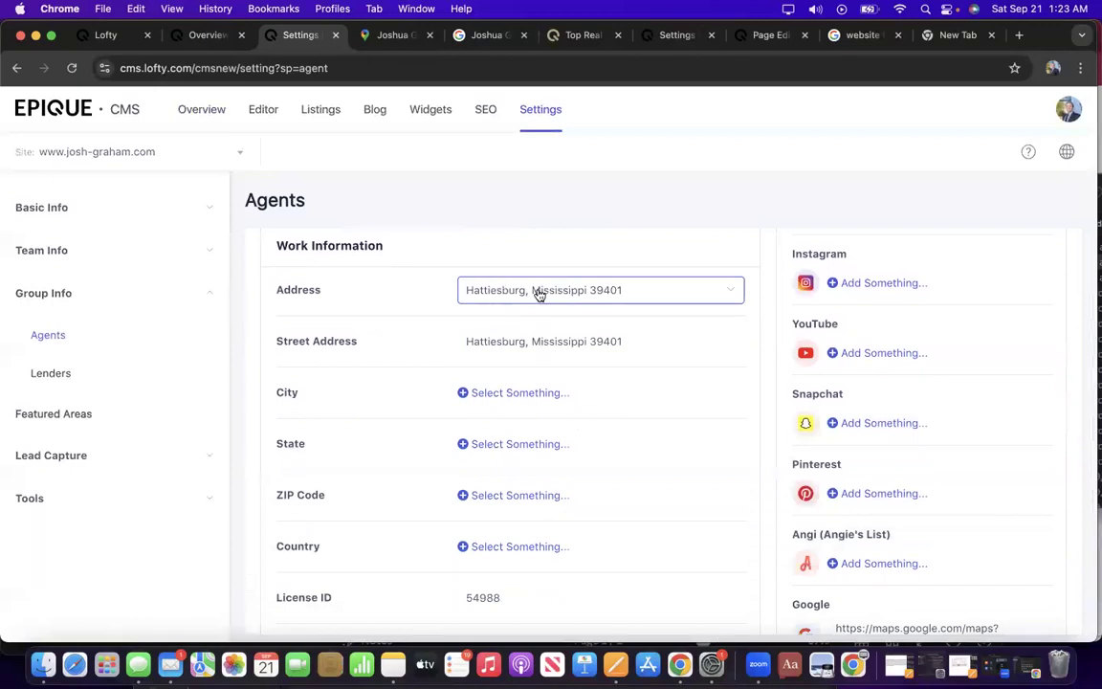
pyautogui.scroll(2, 628, 299)
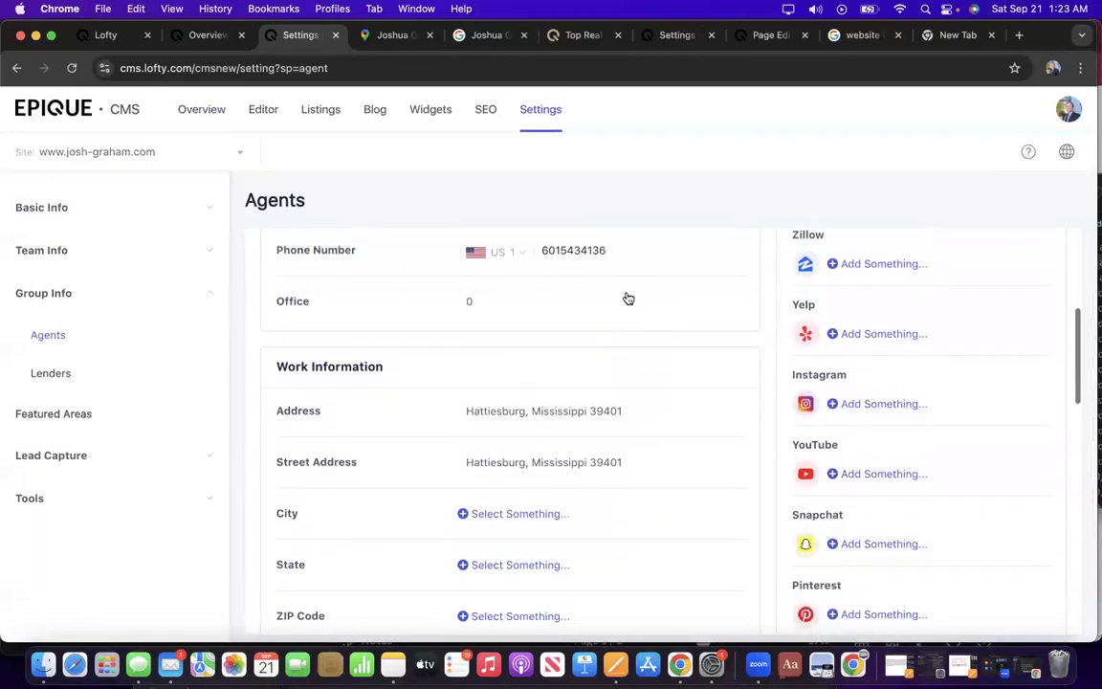
pyautogui.scroll(-1, 627, 306)
# Replace the work address with the new Town Center Sq office address in Hattiesburg.
pyautogui.click(703, 364)
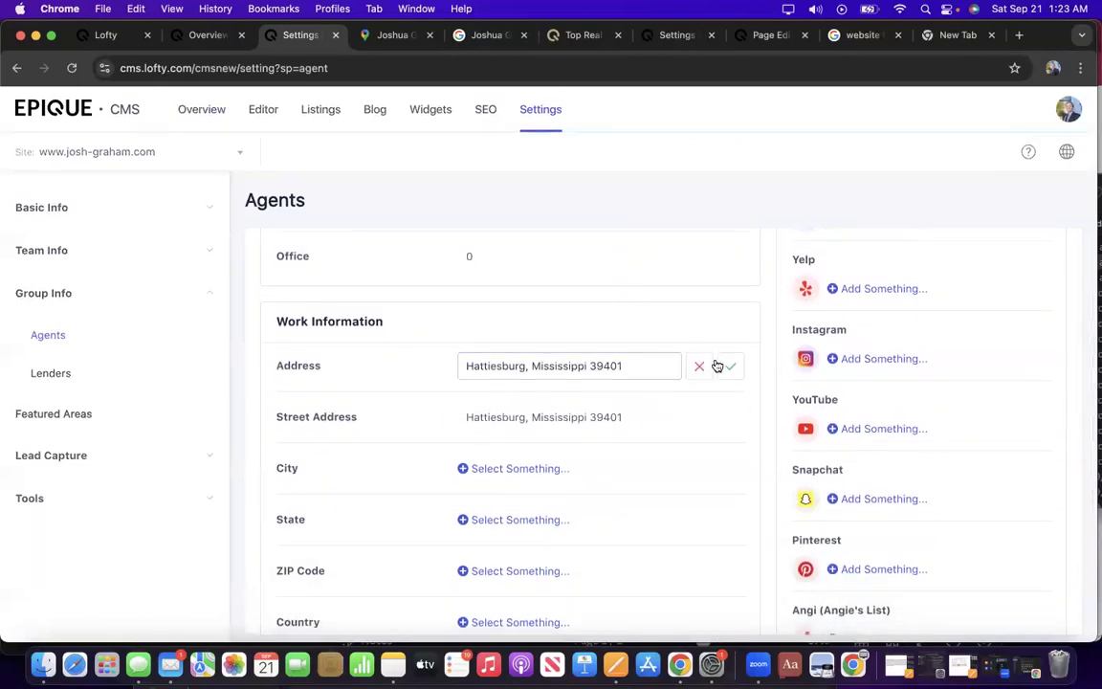
pyautogui.moveTo(676, 365); pyautogui.dragTo(363, 357)
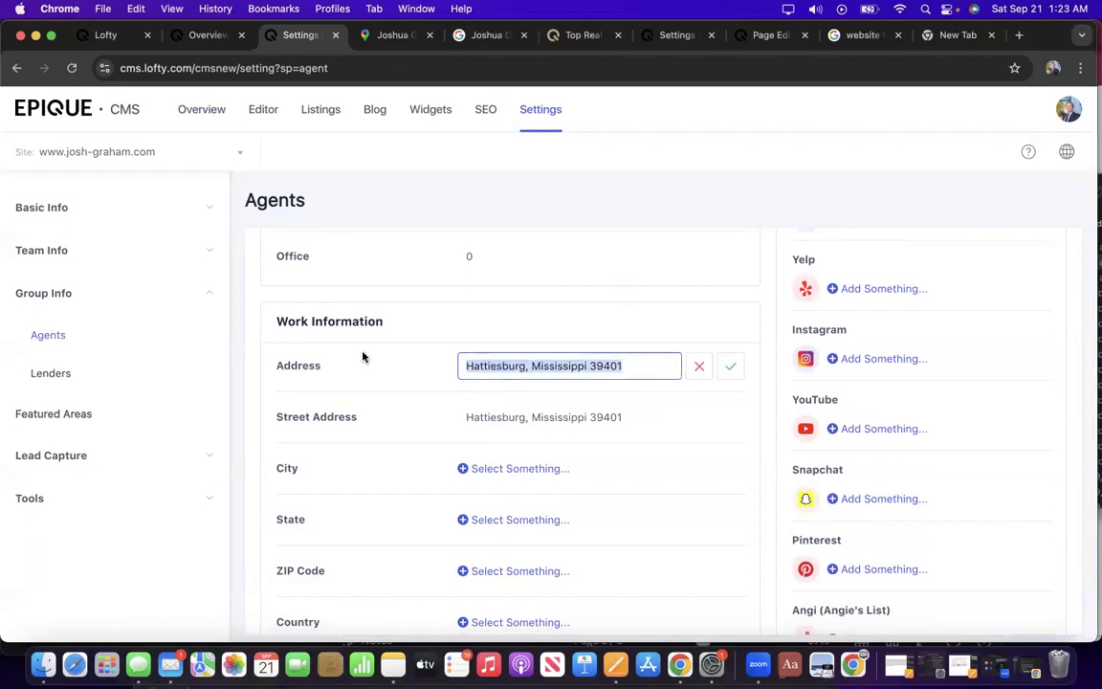
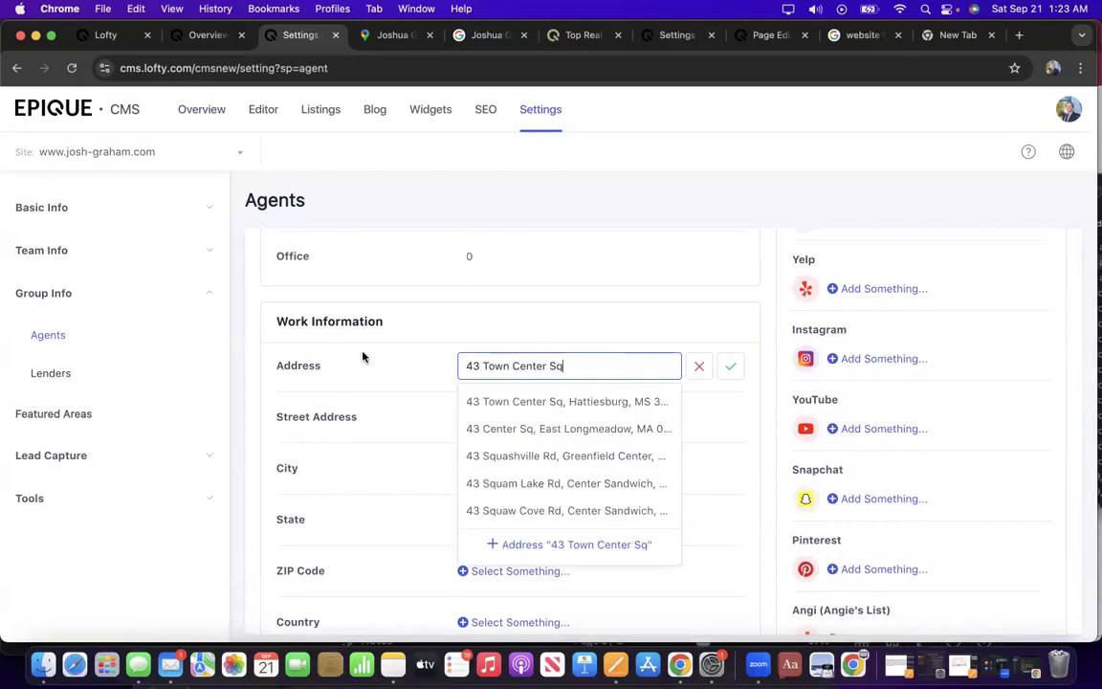
pyautogui.click(533, 400)
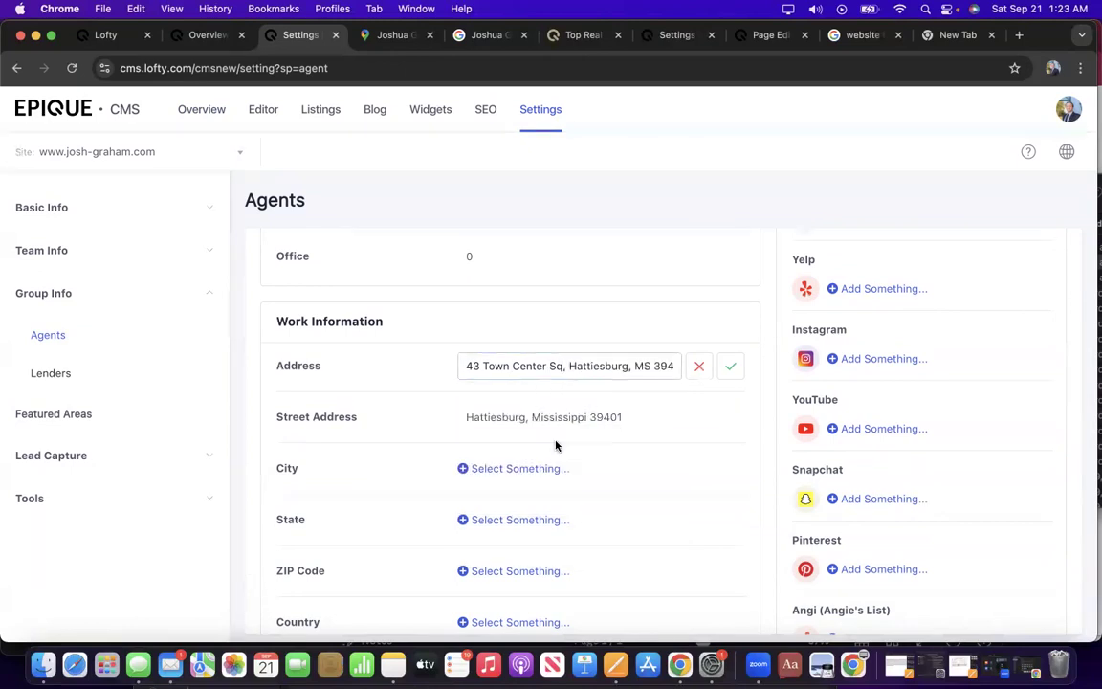
pyautogui.scroll(-3, 625, 445)
# Enter Hattiesburg as the work city, choosing its suggestion.
pyautogui.click(511, 323)
pyautogui.click(511, 323)
pyautogui.write('Hattiesburg')
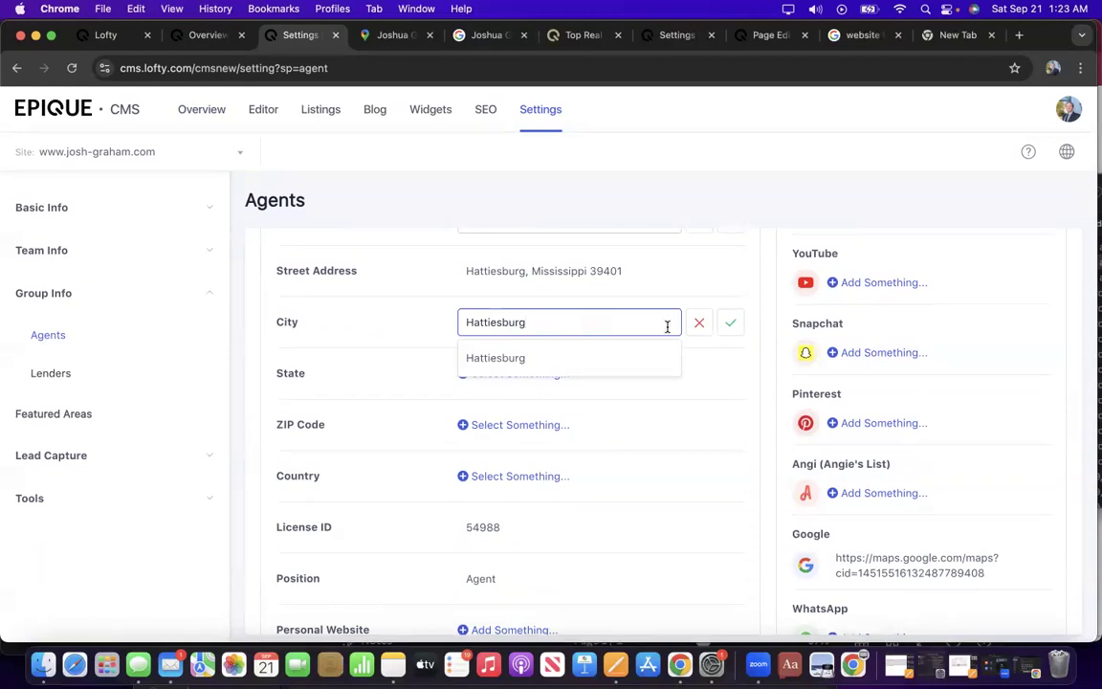
pyautogui.click(730, 322)
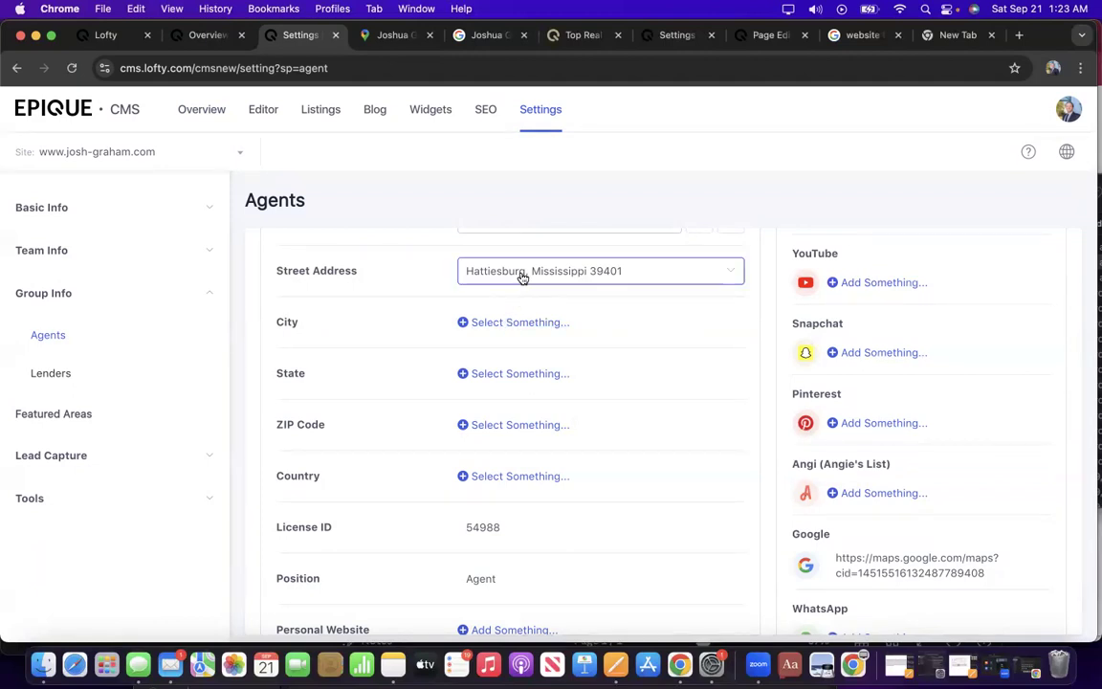
pyautogui.click(488, 325)
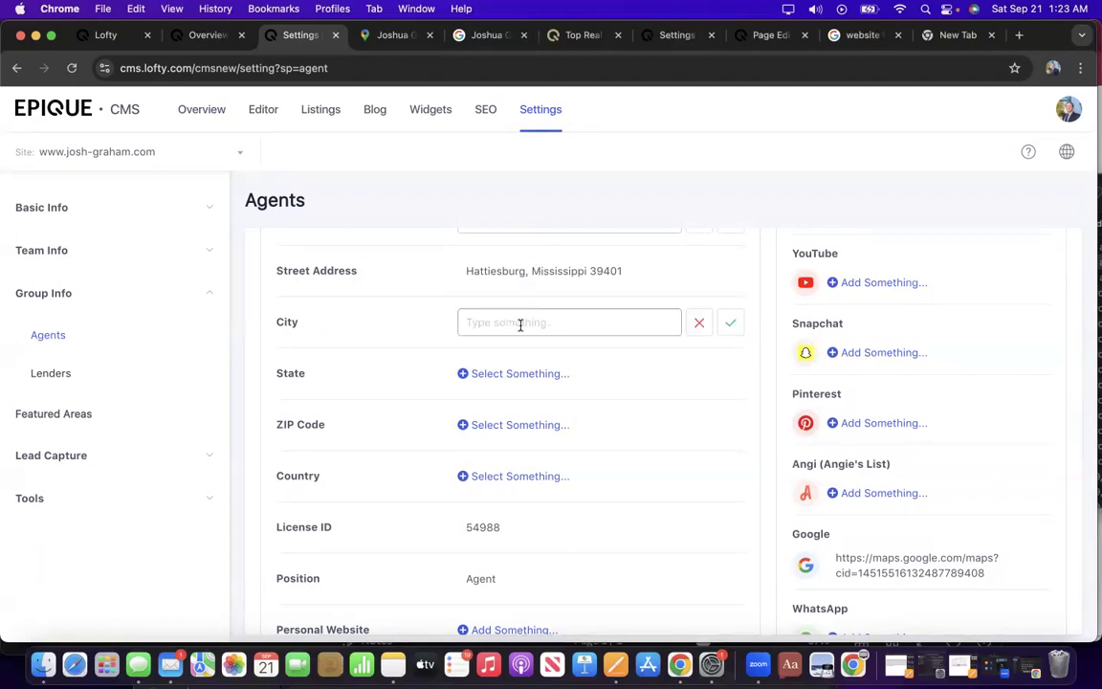
pyautogui.write('Hattiesb')
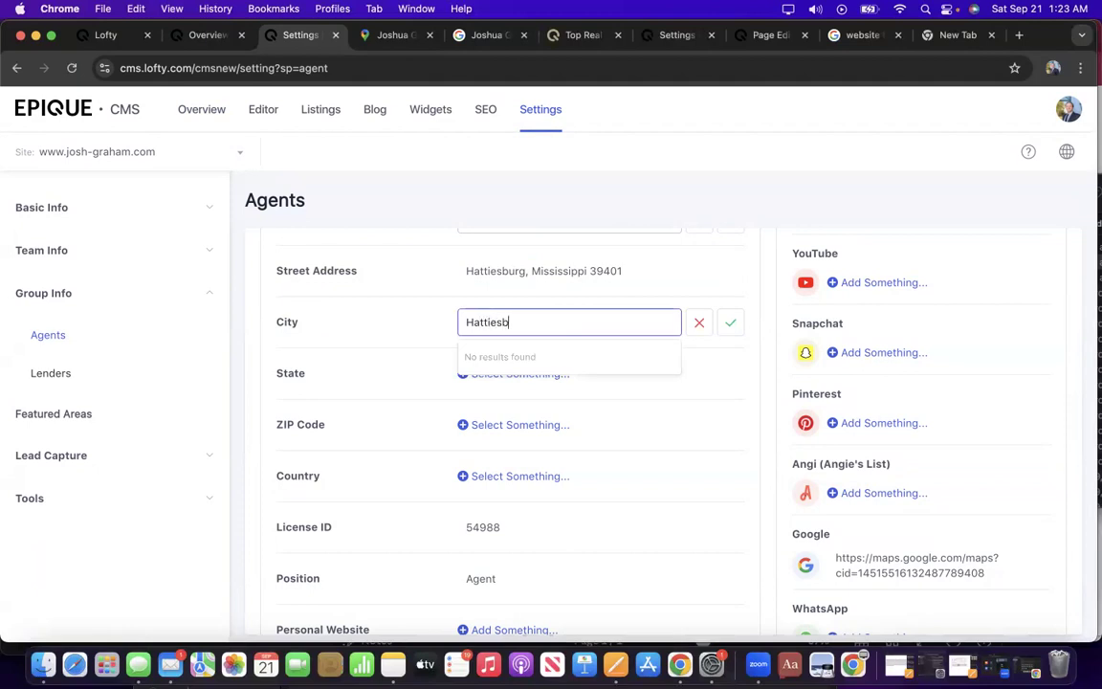
pyautogui.write('urg')
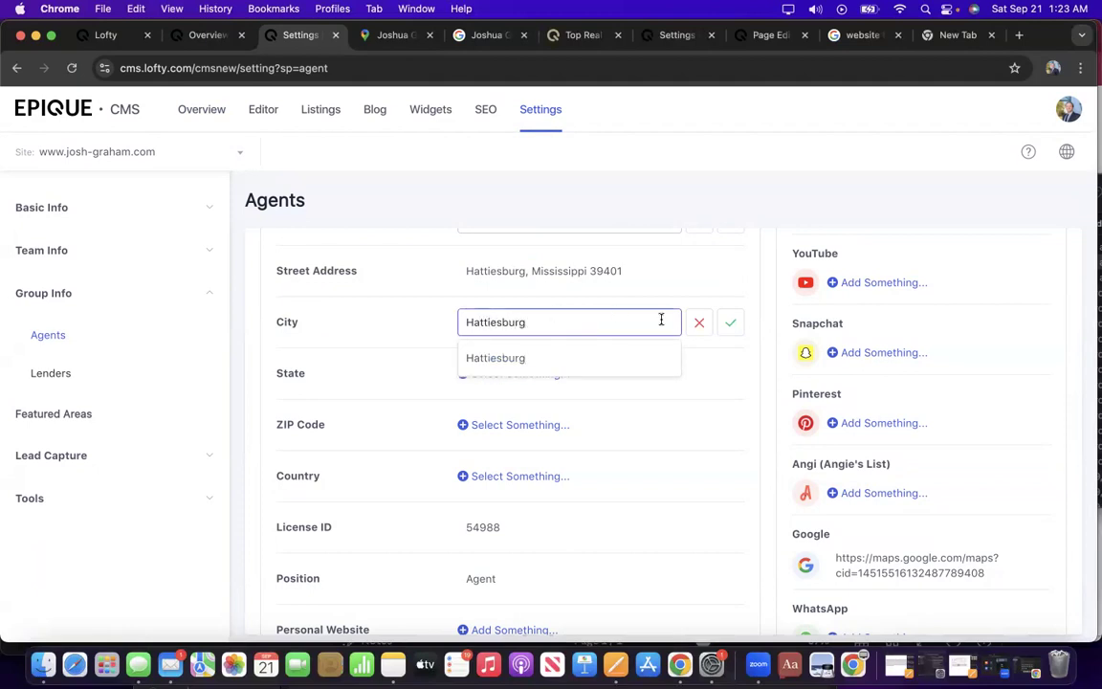
pyautogui.click(503, 360)
# Leave the street address unchanged, cancelling the attempted edits.
pyautogui.click(620, 276)
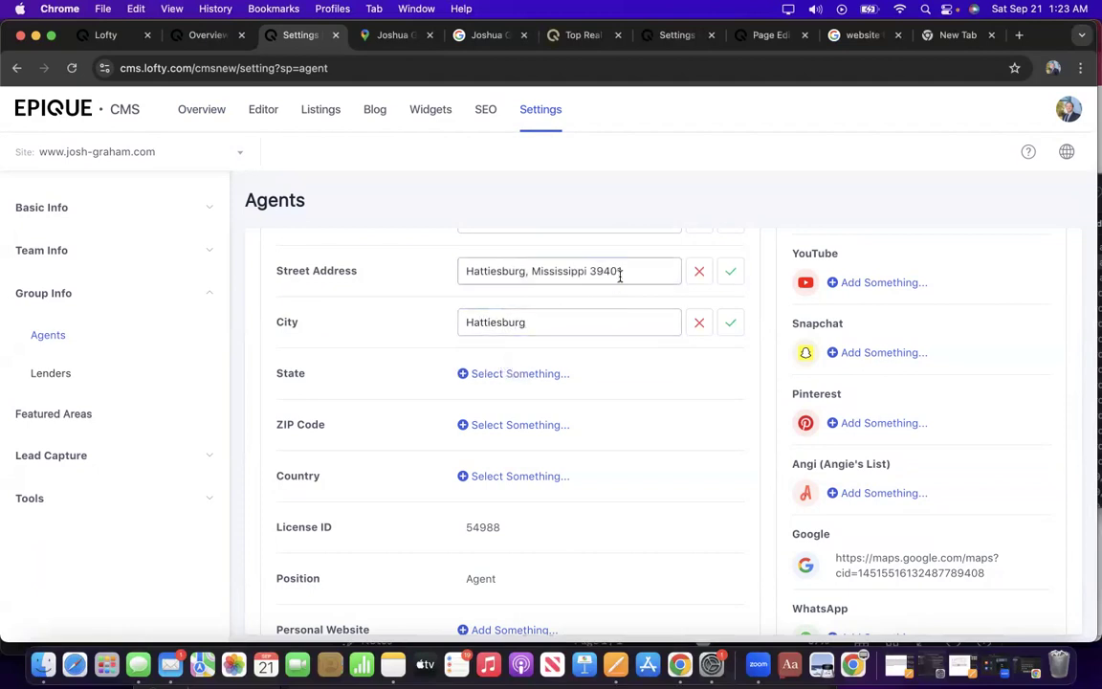
pyautogui.moveTo(676, 270); pyautogui.dragTo(398, 280)
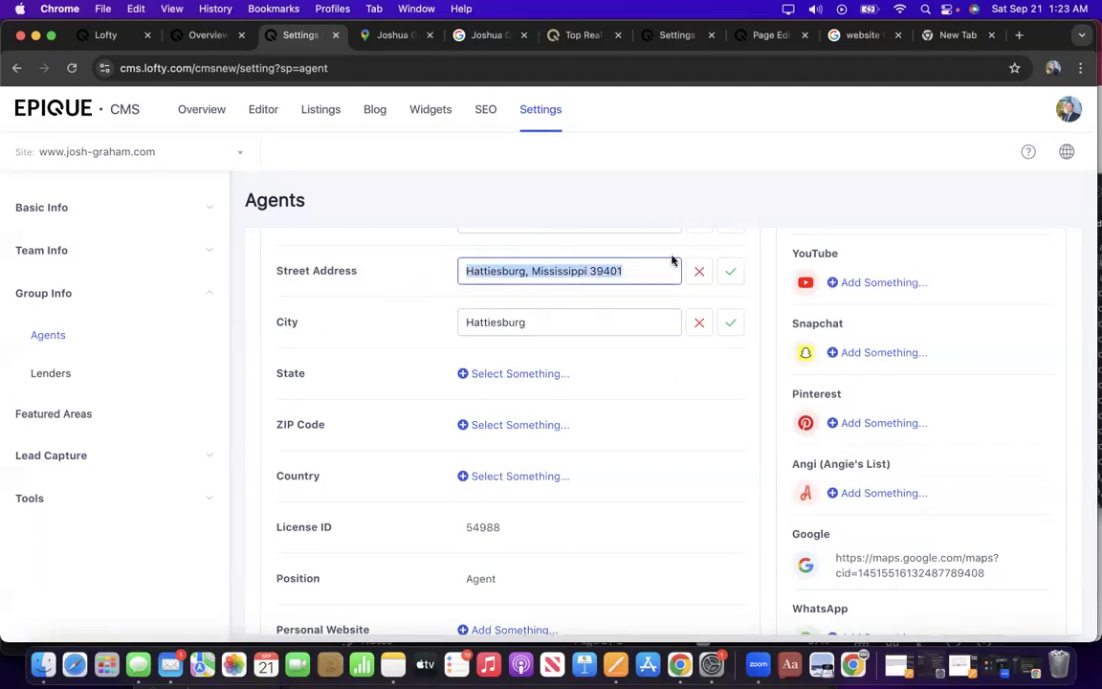
pyautogui.click(699, 273)
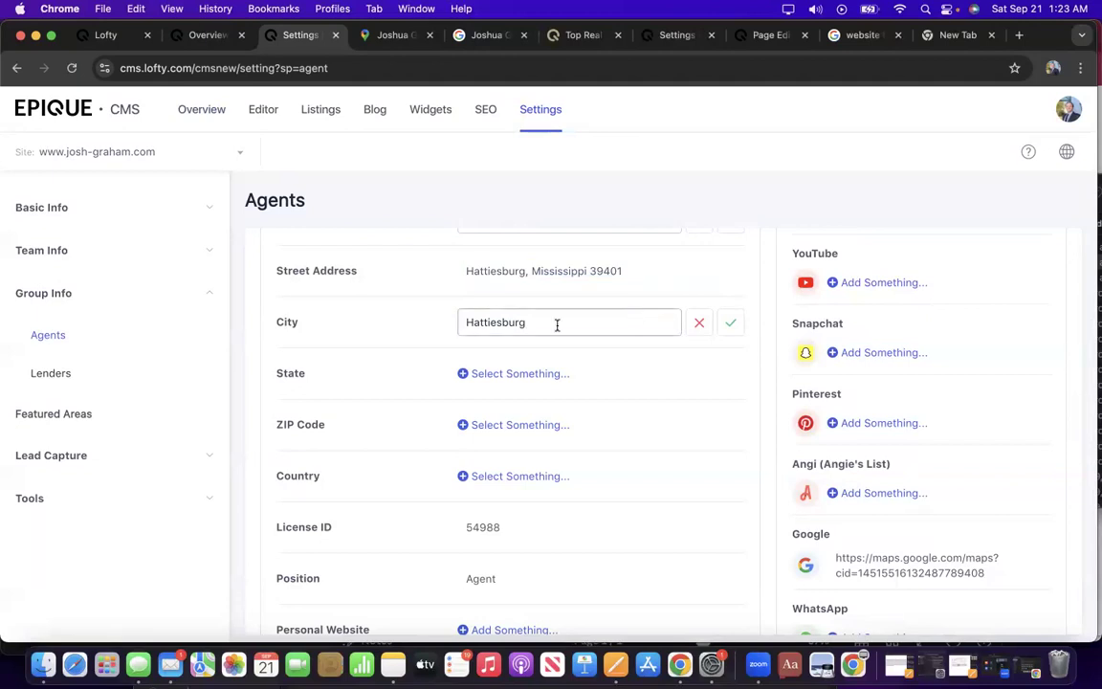
pyautogui.click(728, 273)
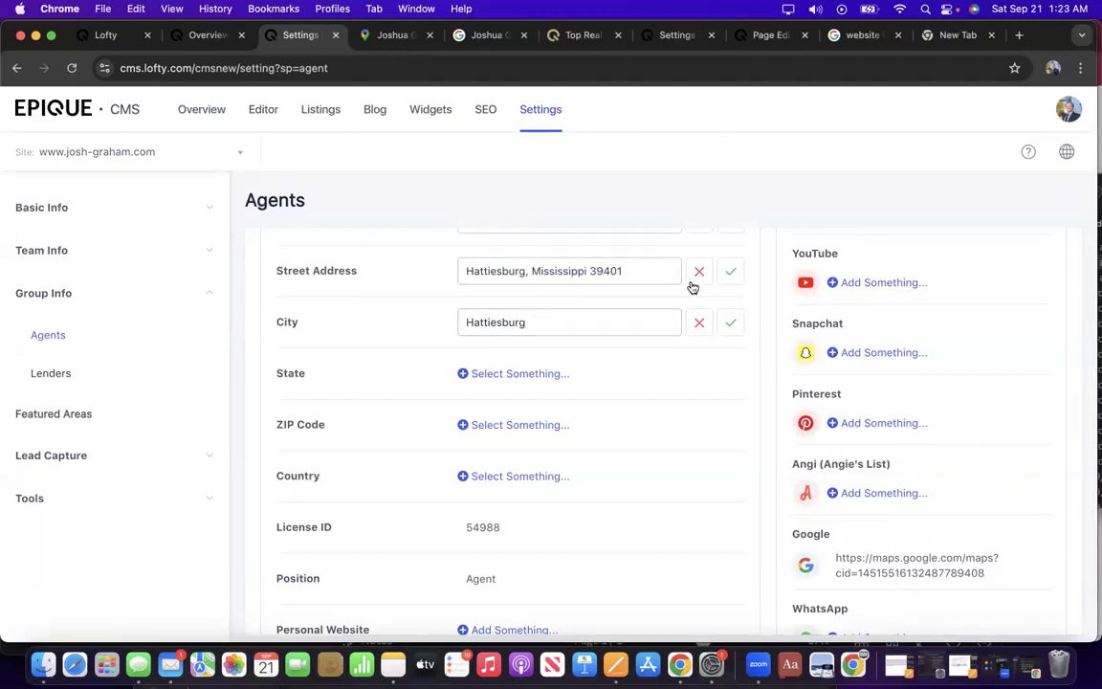
pyautogui.click(697, 272)
# Choose state MS, ZIP code 39402 and country US from the suggestions.
pyautogui.click(512, 374)
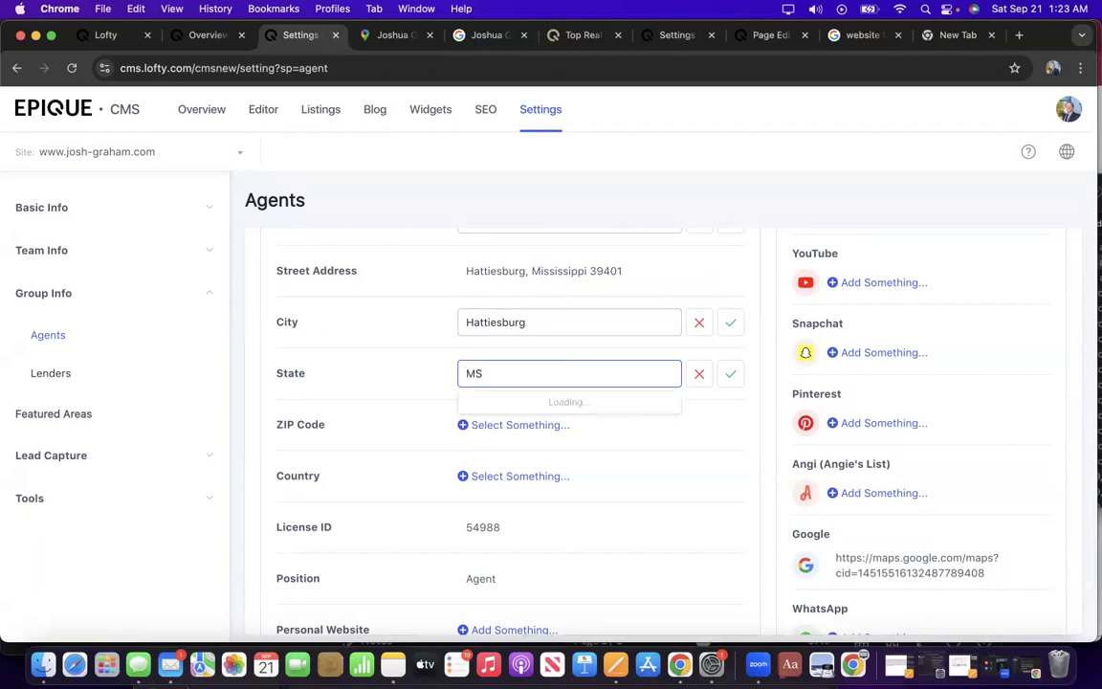
pyautogui.click(534, 410)
pyautogui.click(514, 427)
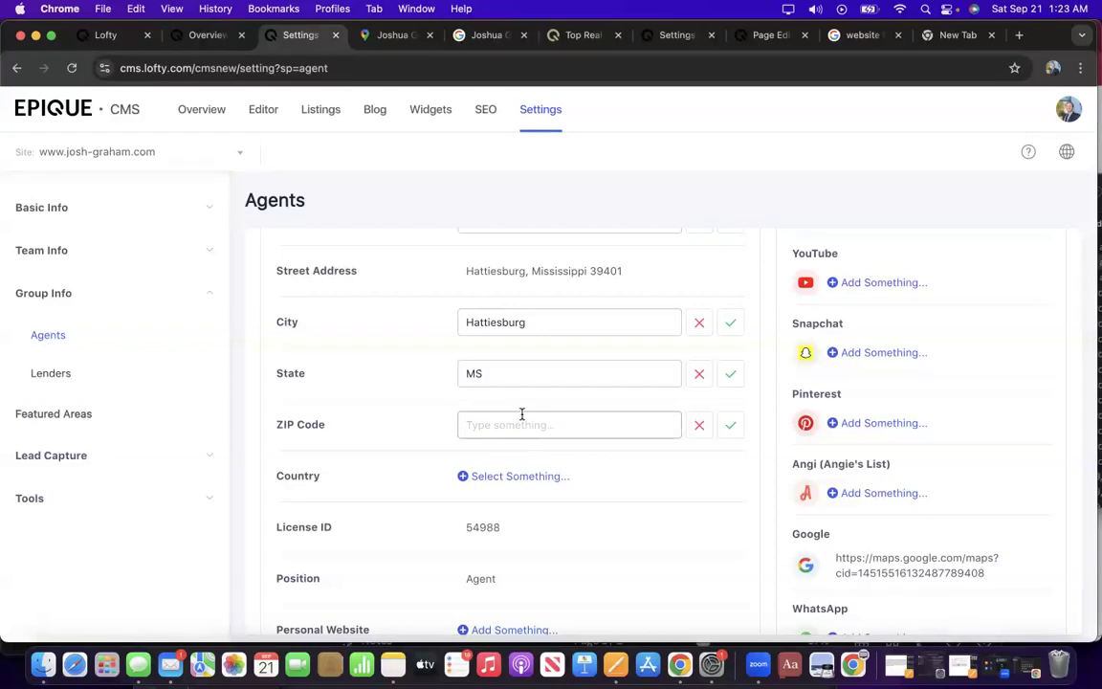
pyautogui.click(521, 415)
pyautogui.write('39402')
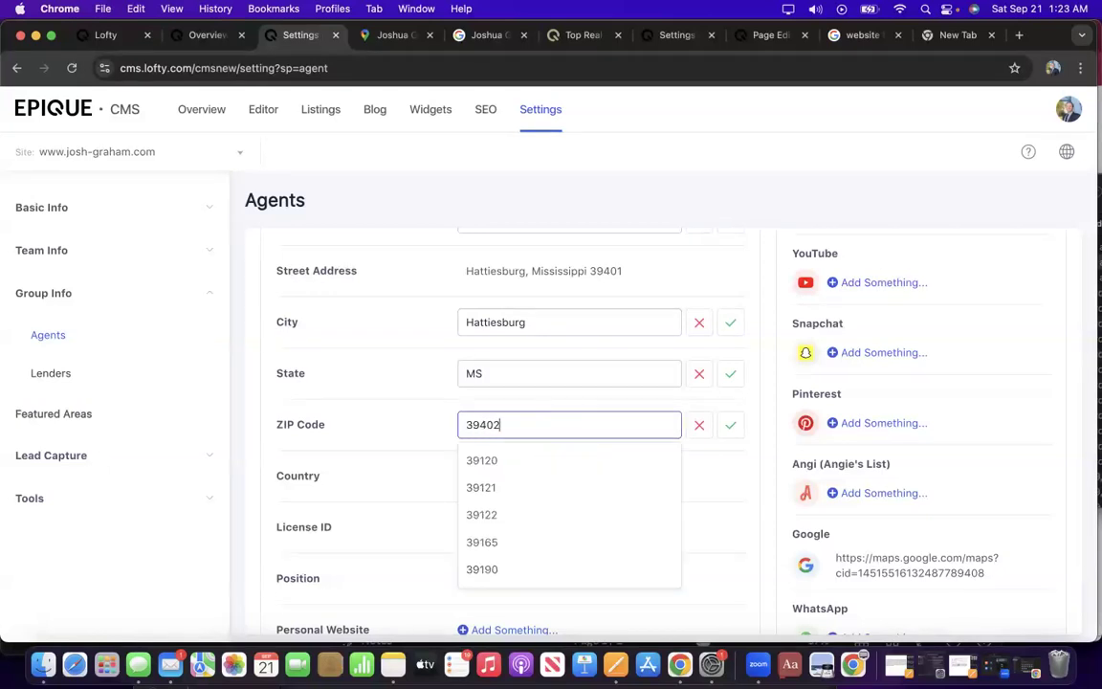
pyautogui.click(507, 460)
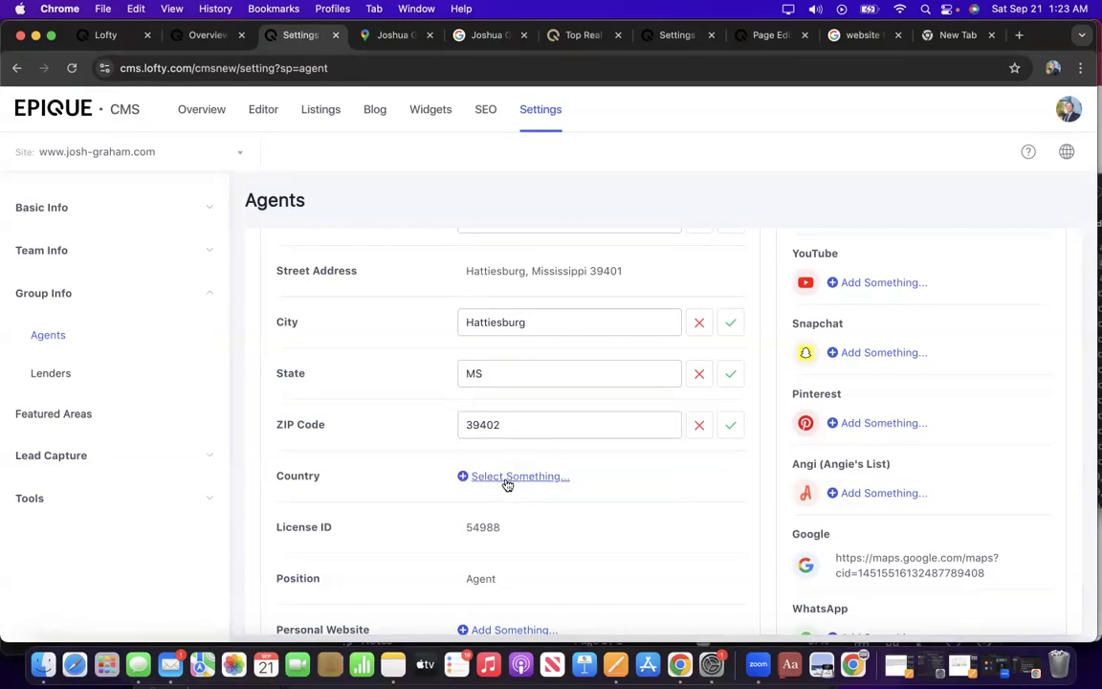
pyautogui.click(508, 476)
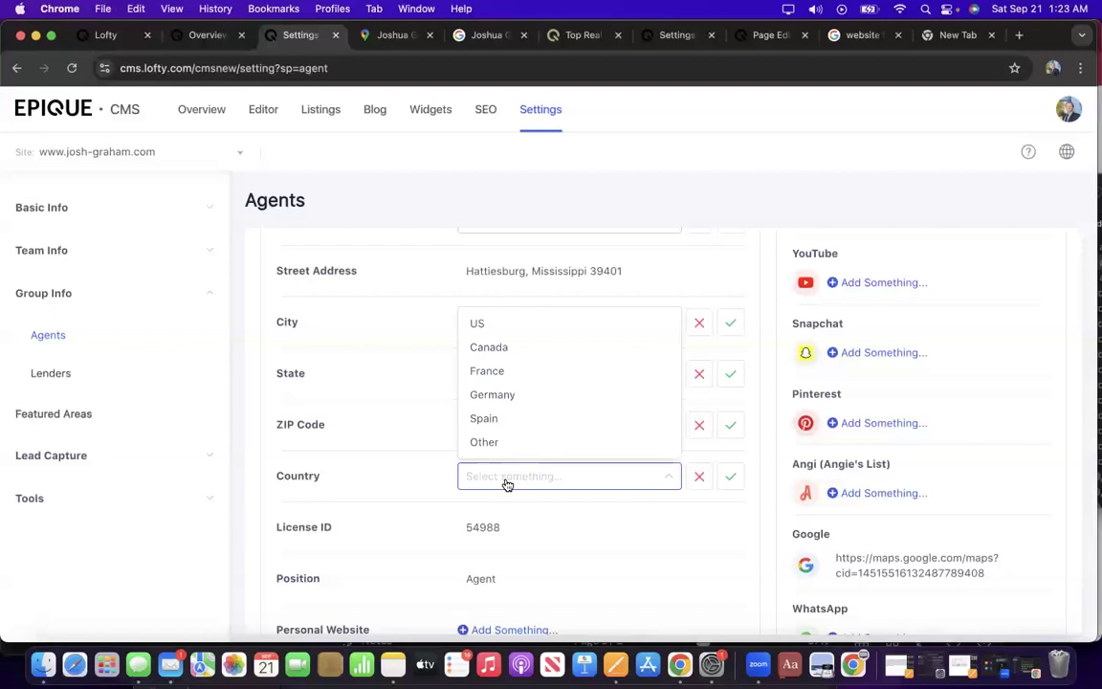
pyautogui.click(496, 323)
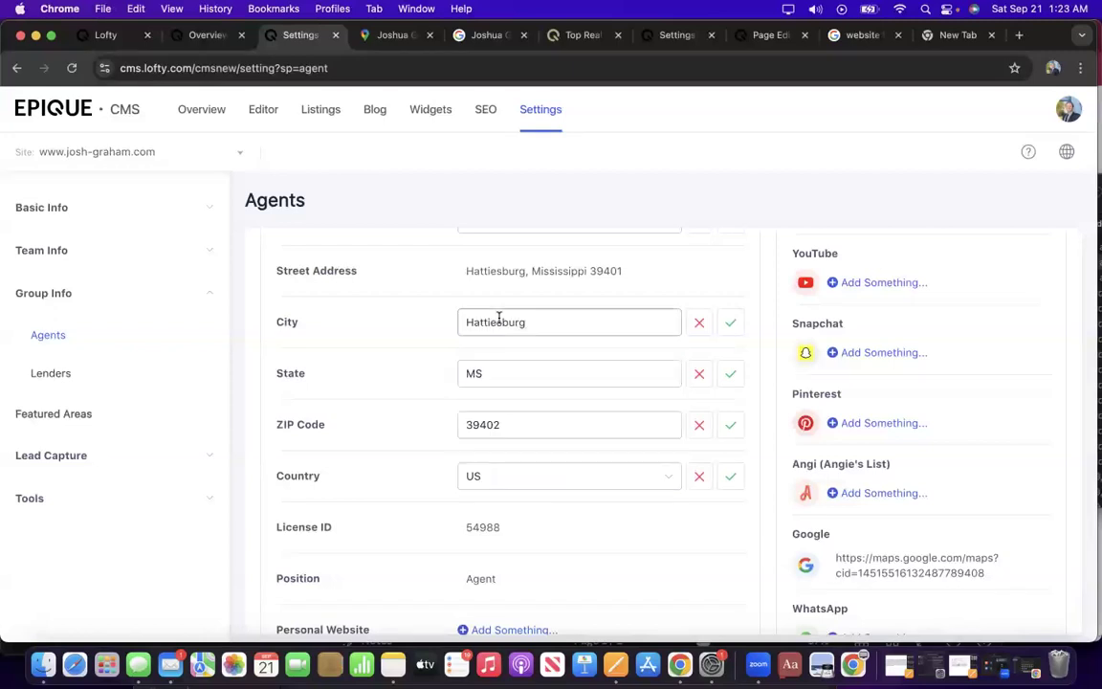
# Save the Hattiesburg city, MS state and US country values.
pyautogui.click(733, 323)
pyautogui.click(733, 375)
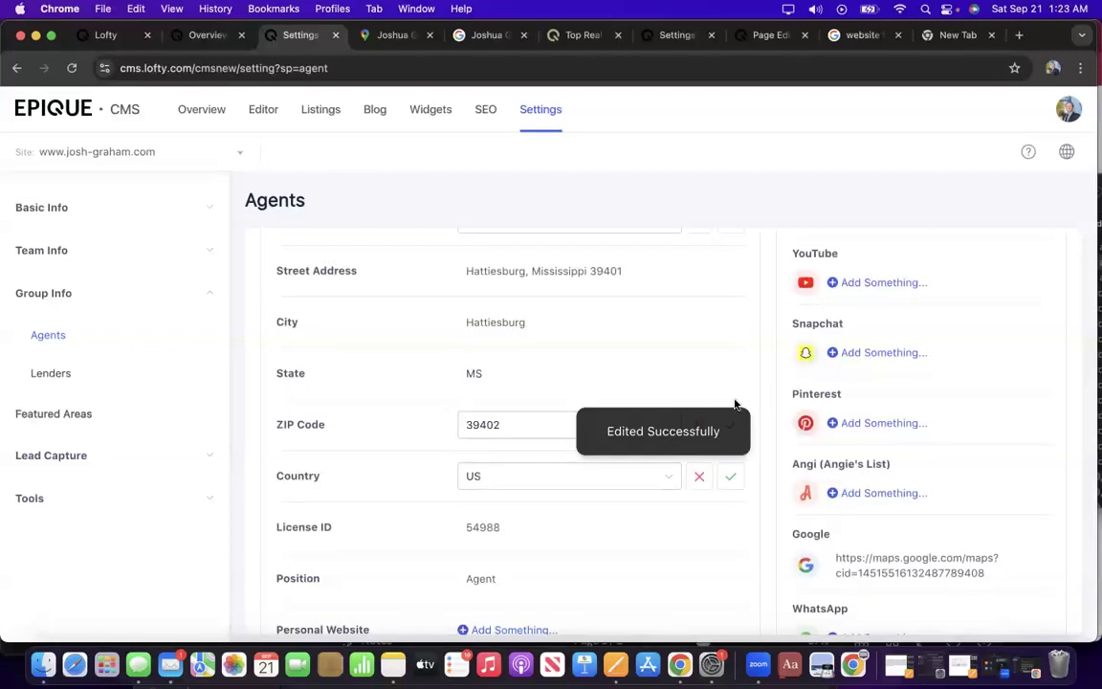
pyautogui.click(732, 477)
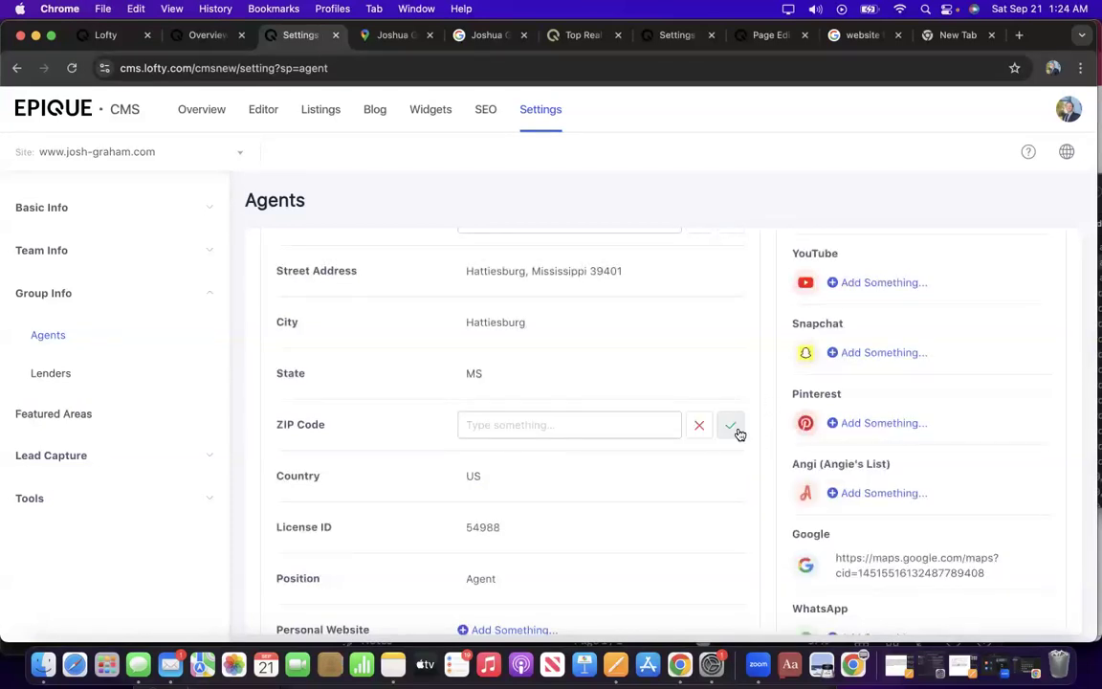
# Save ZIP 39402, then overwrite the work address with just '43' and save it.
pyautogui.click(732, 425)
pyautogui.scroll(5, 703, 345)
pyautogui.scroll(-5, 683, 295)
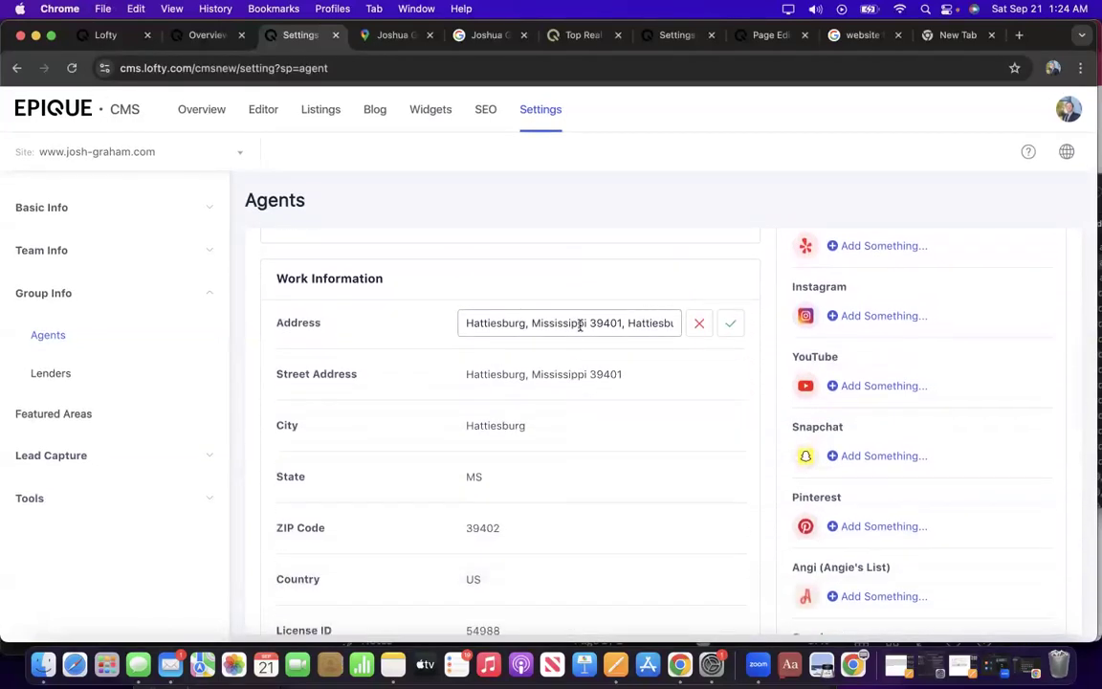
pyautogui.tripleClick(485, 323)
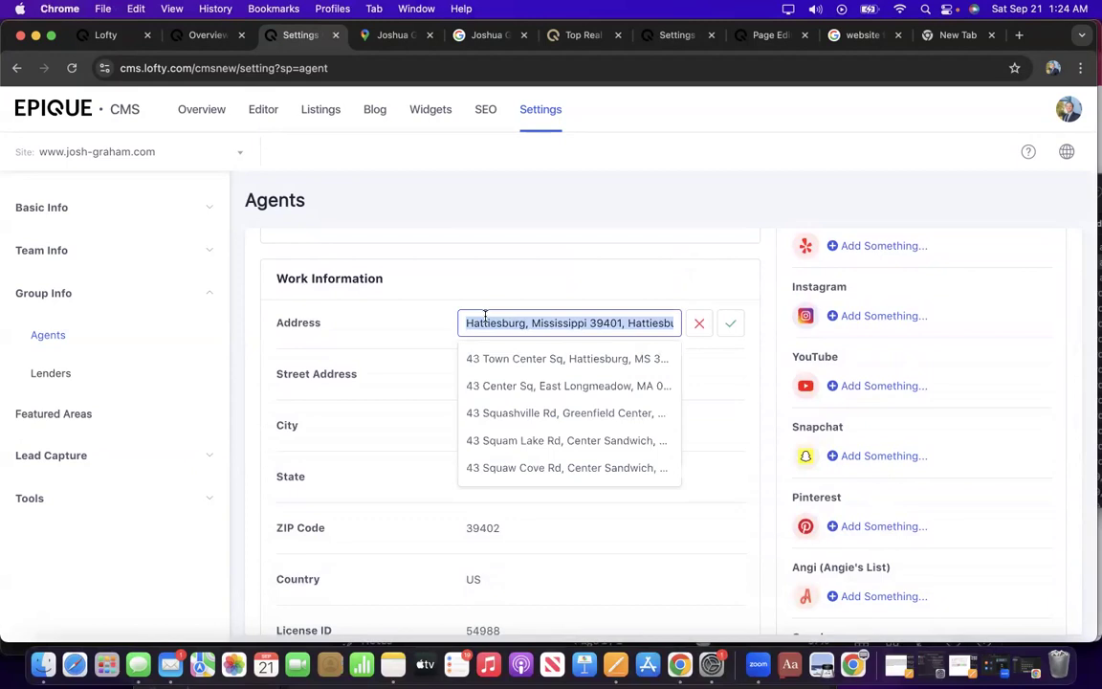
pyautogui.write('43')
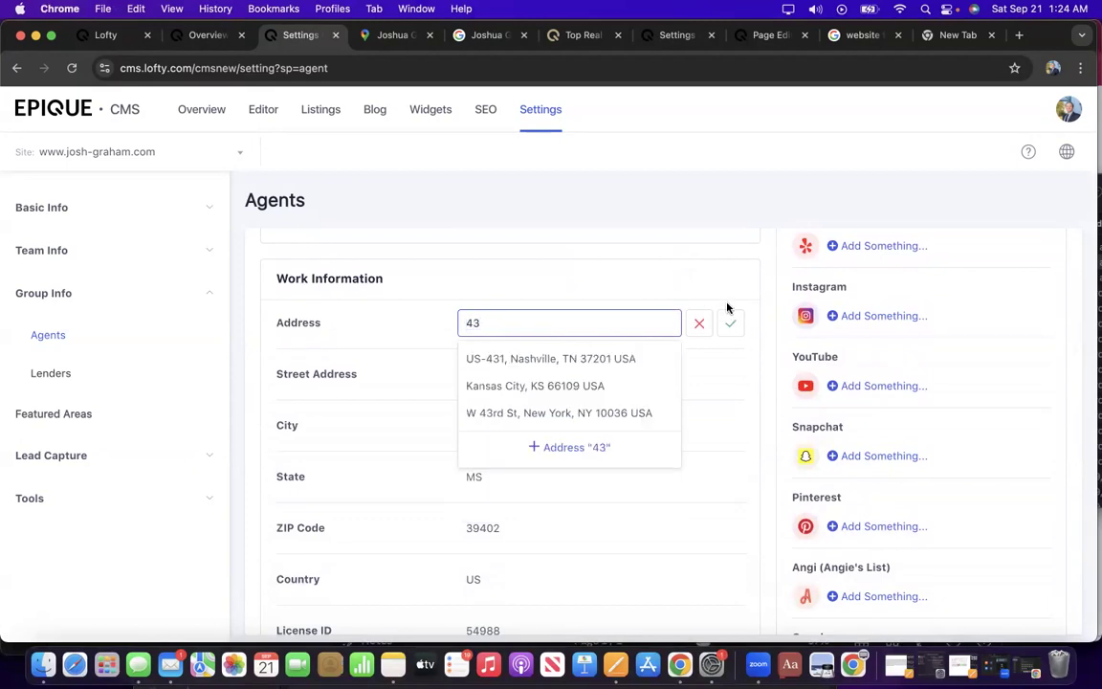
pyautogui.click(730, 322)
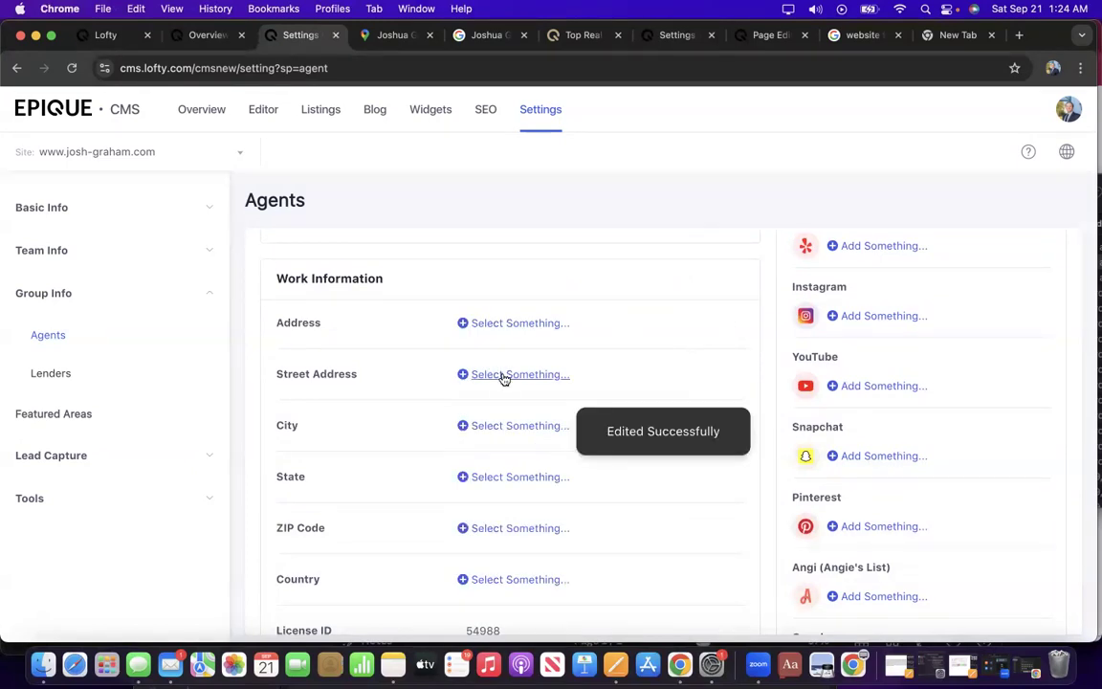
pyautogui.scroll(-10, 495, 430)
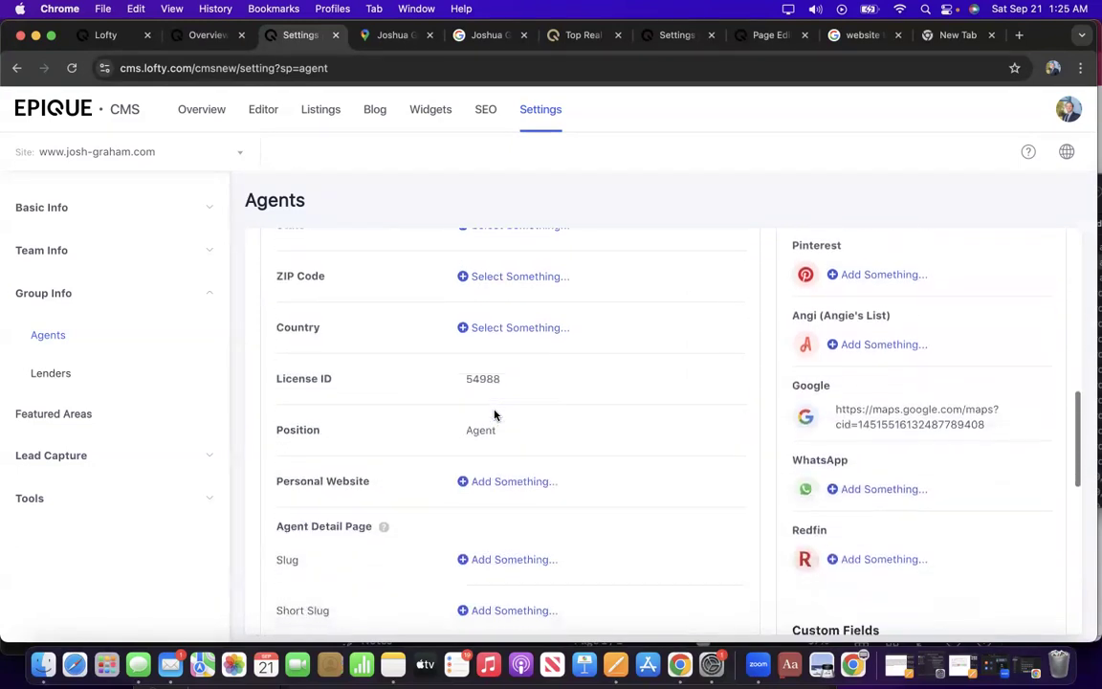
pyautogui.scroll(-3, 495, 414)
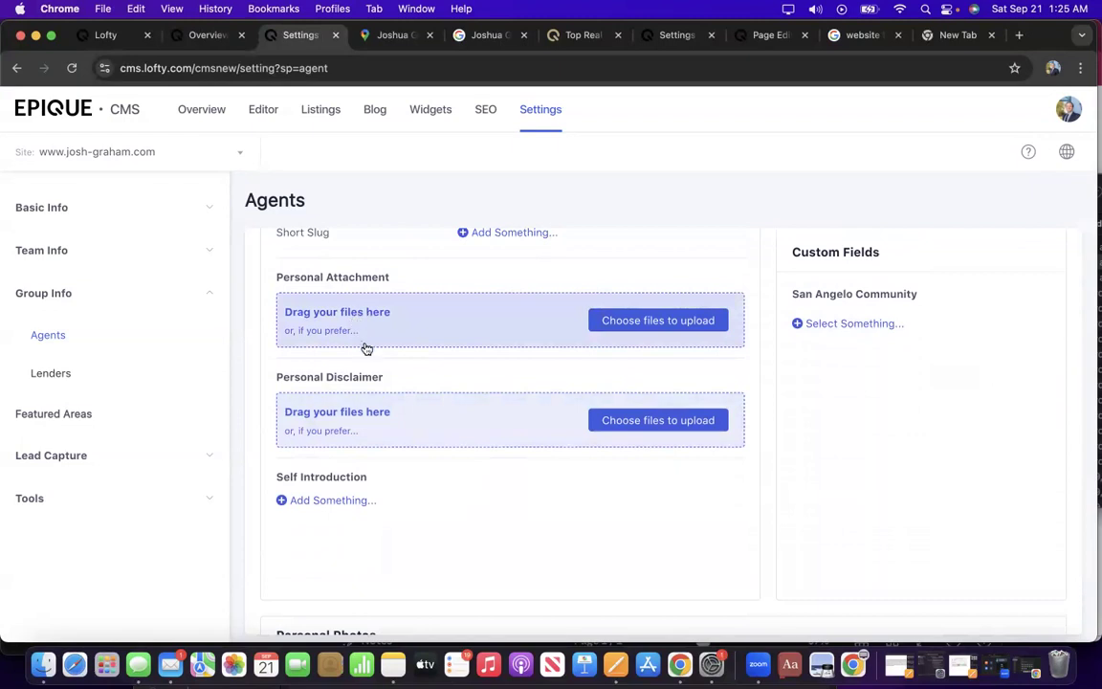
pyautogui.scroll(-5, 355, 442)
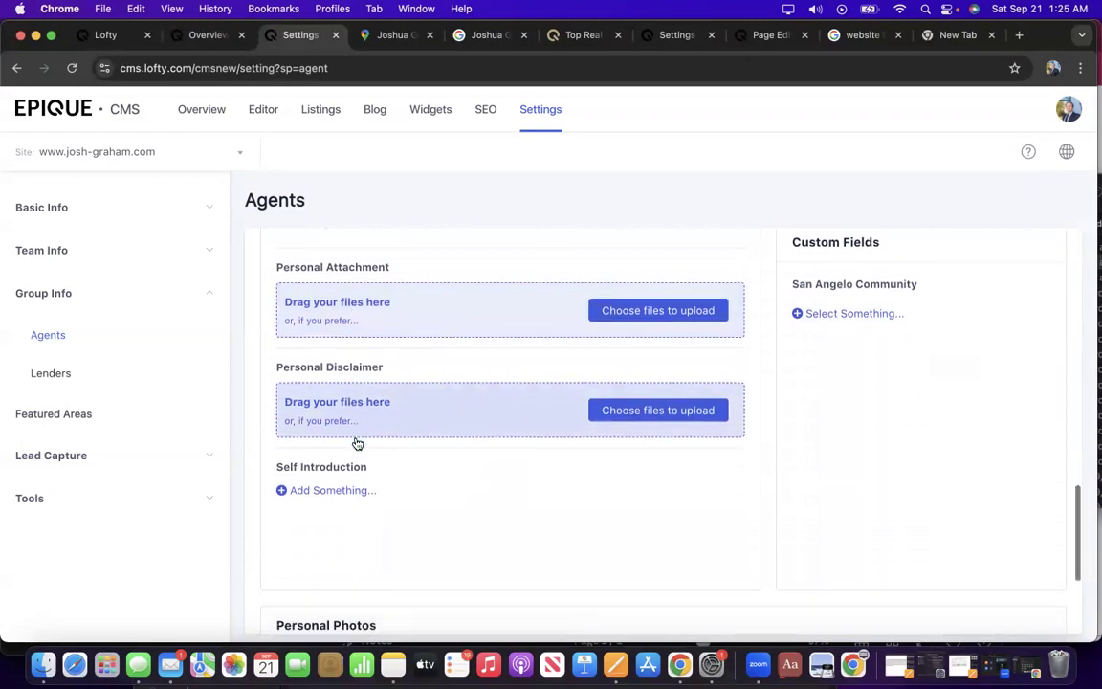
pyautogui.click(357, 514)
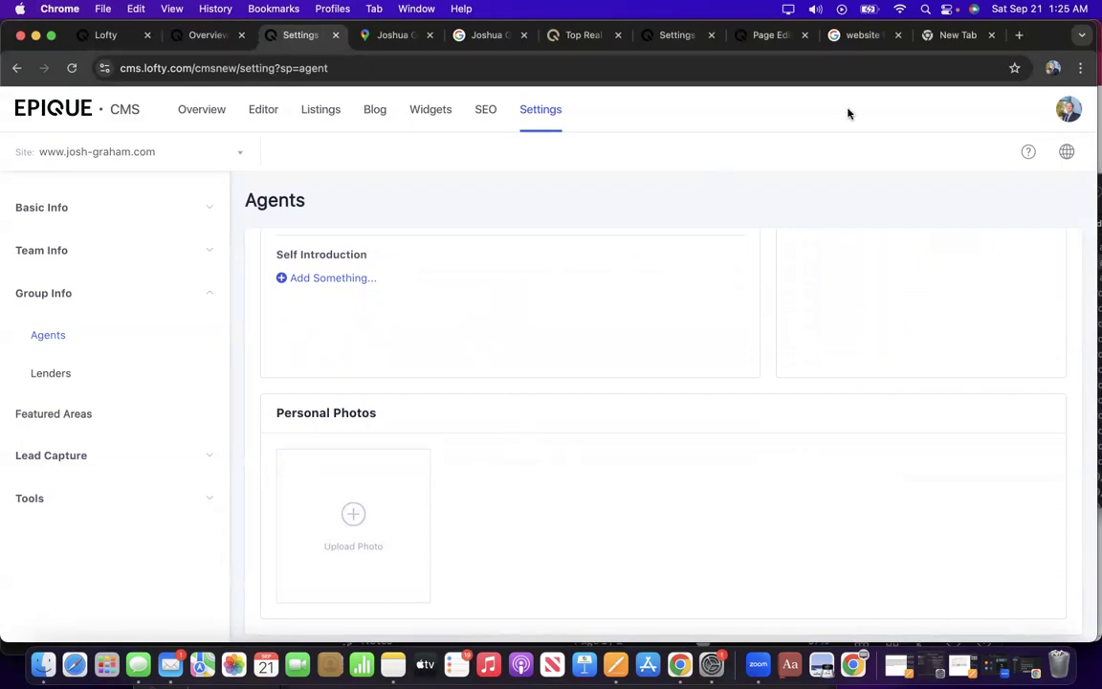
# Search Google for the agent's name plus 'epique realty', declining the location prompt.
pyautogui.click(957, 34)
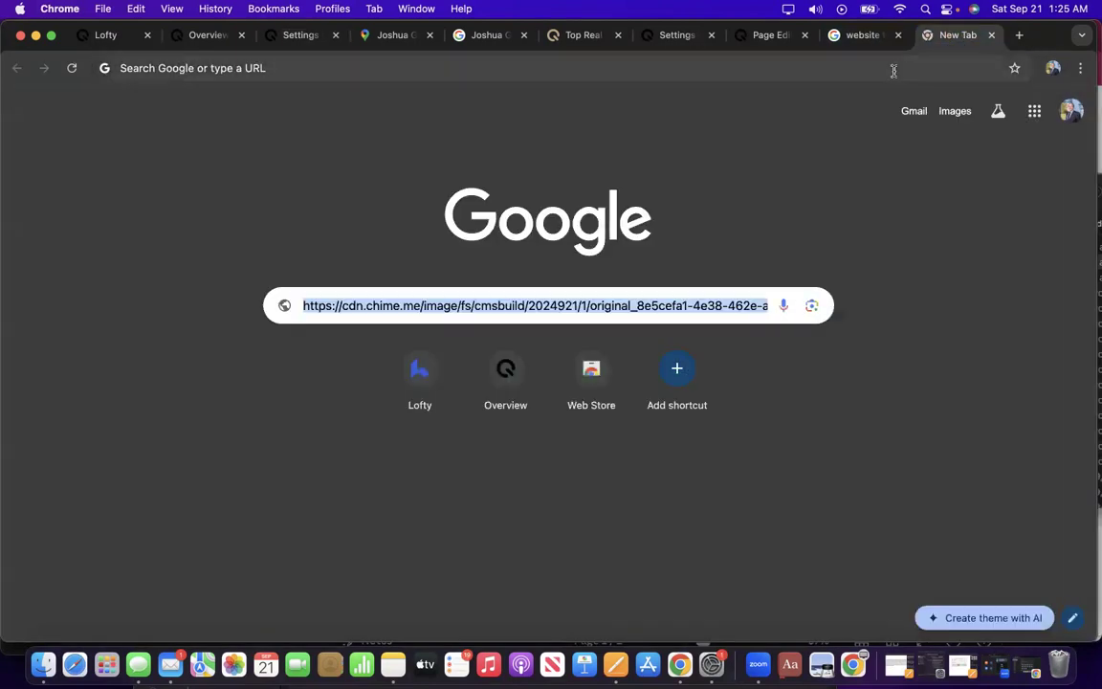
pyautogui.click(893, 68)
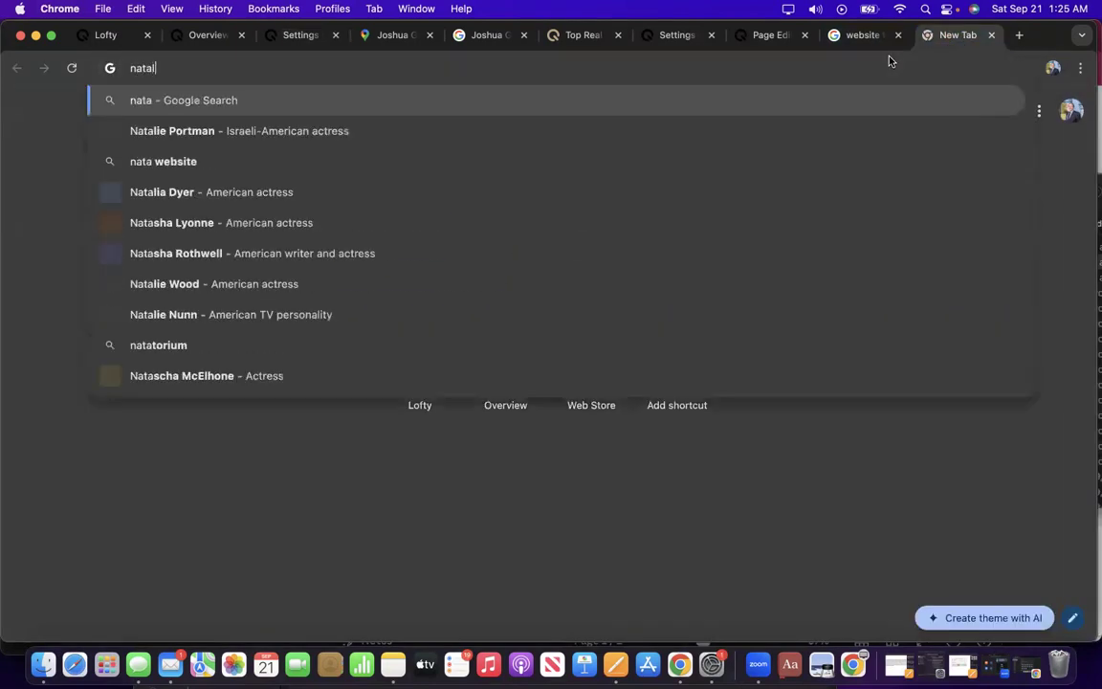
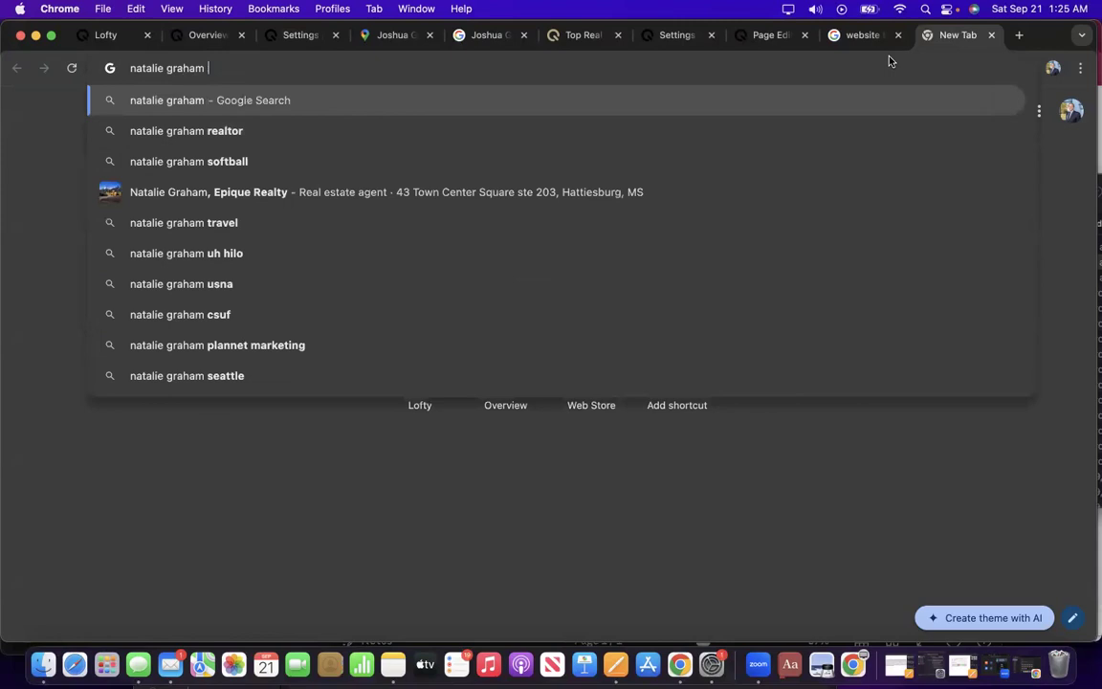
pyautogui.write('epique realty')
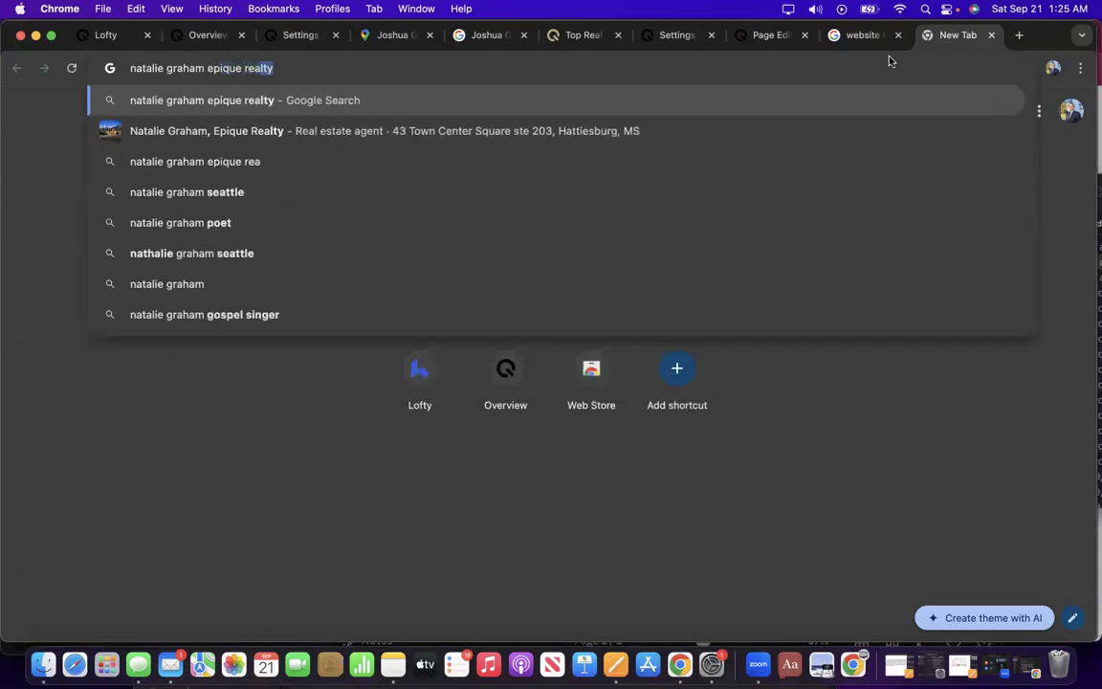
pyautogui.press('Return')
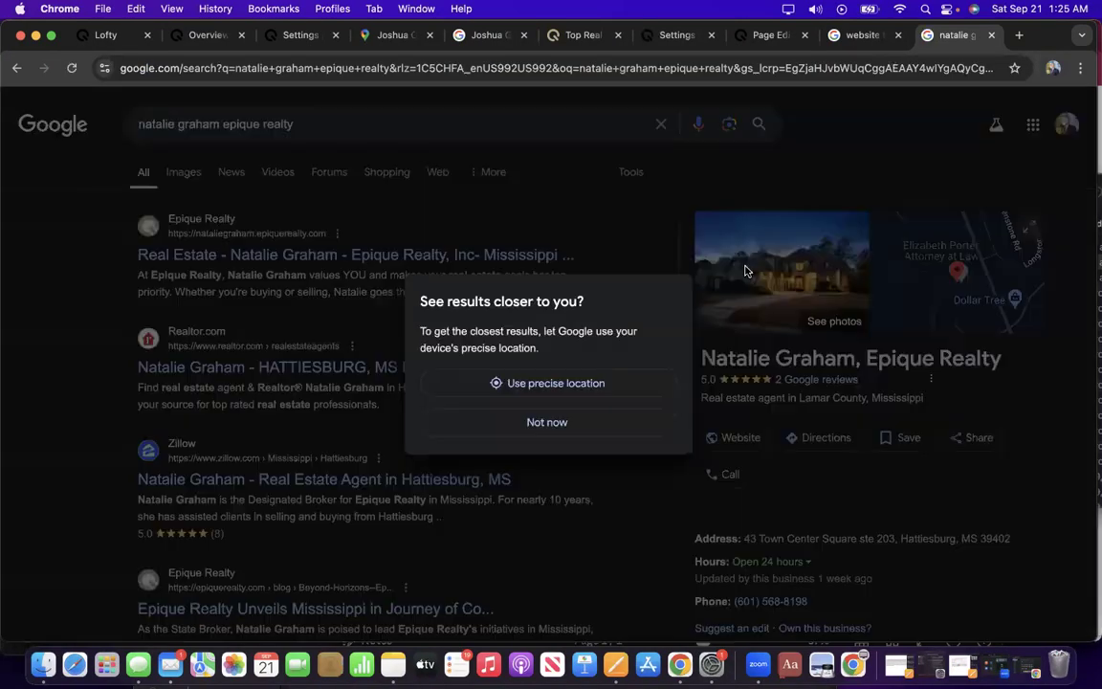
pyautogui.click(545, 423)
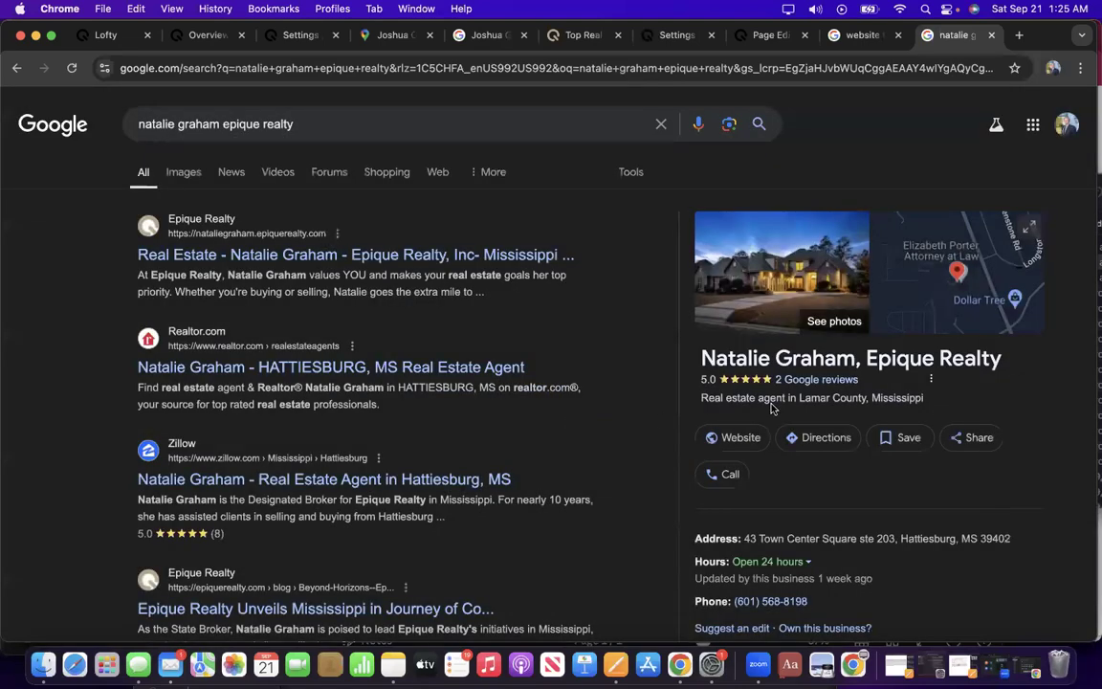
pyautogui.scroll(-5, 853, 338)
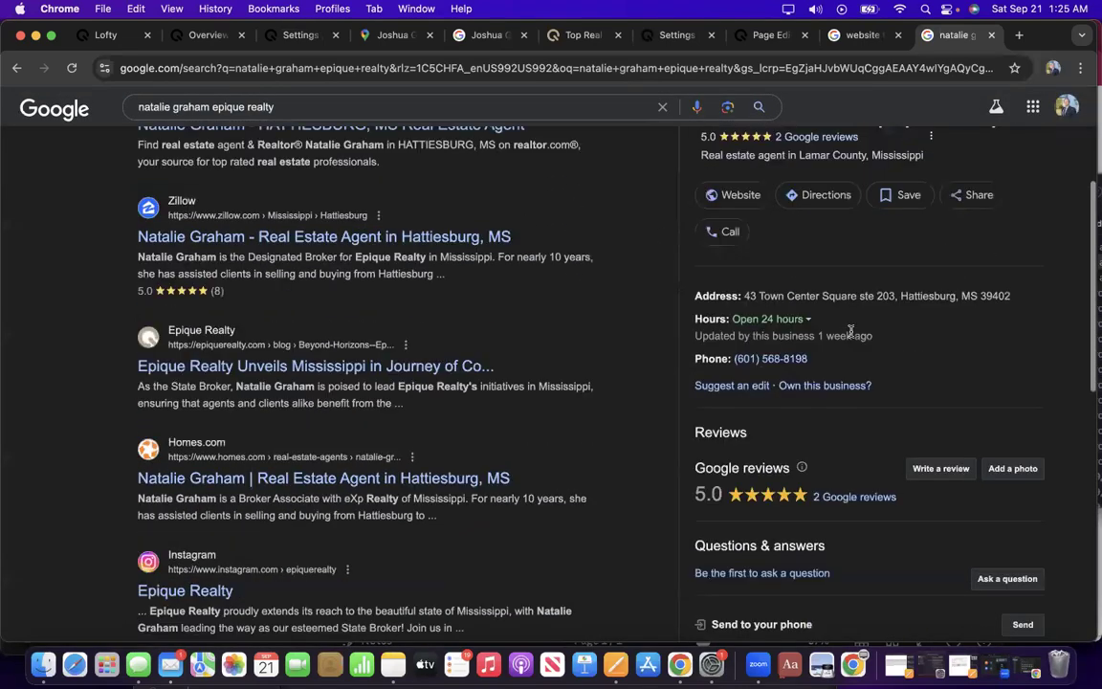
pyautogui.scroll(3, 853, 336)
pyautogui.scroll(2, 853, 336)
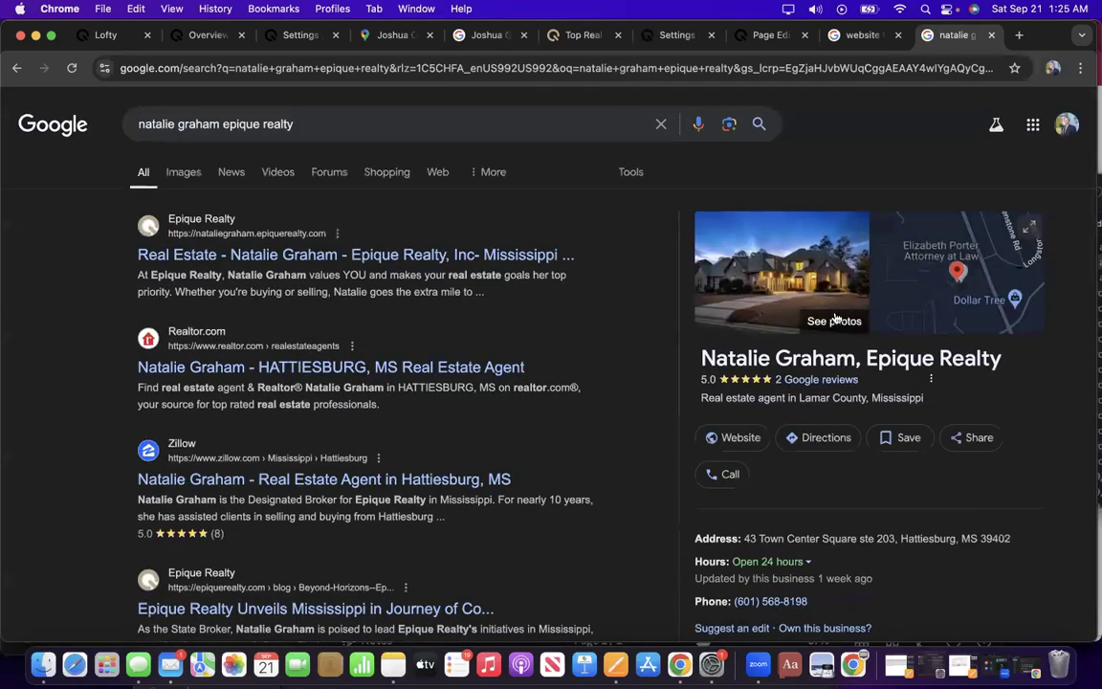
pyautogui.click(835, 319)
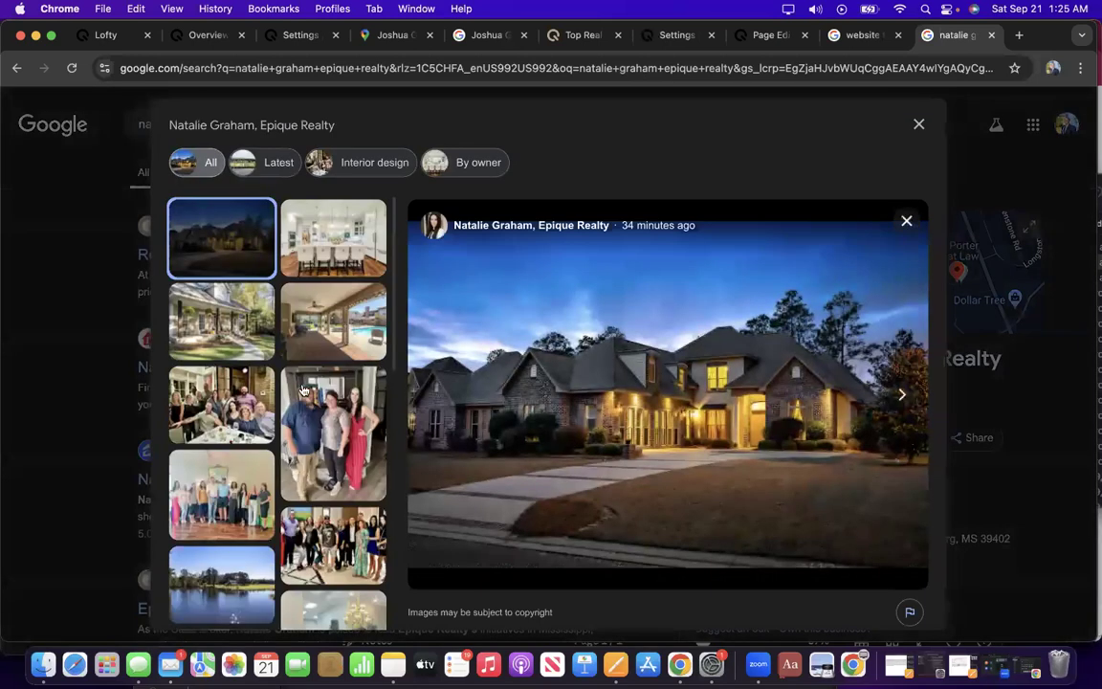
pyautogui.scroll(-2, 300, 397)
pyautogui.scroll(2, 292, 421)
pyautogui.scroll(-3, 279, 399)
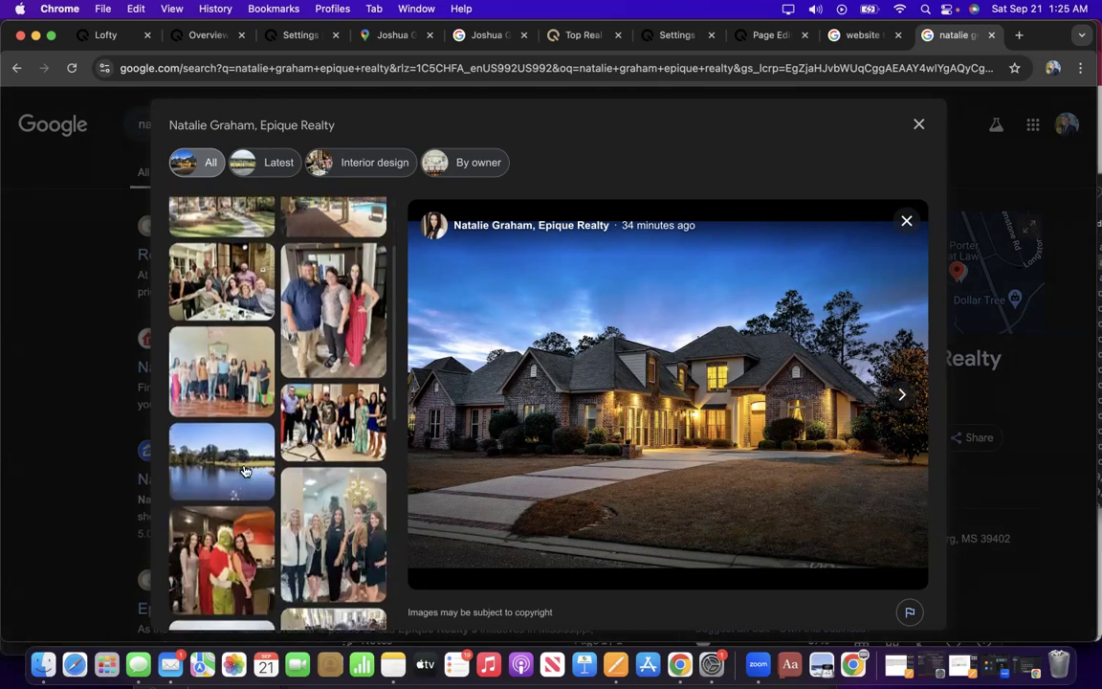
pyautogui.scroll(-10, 253, 500)
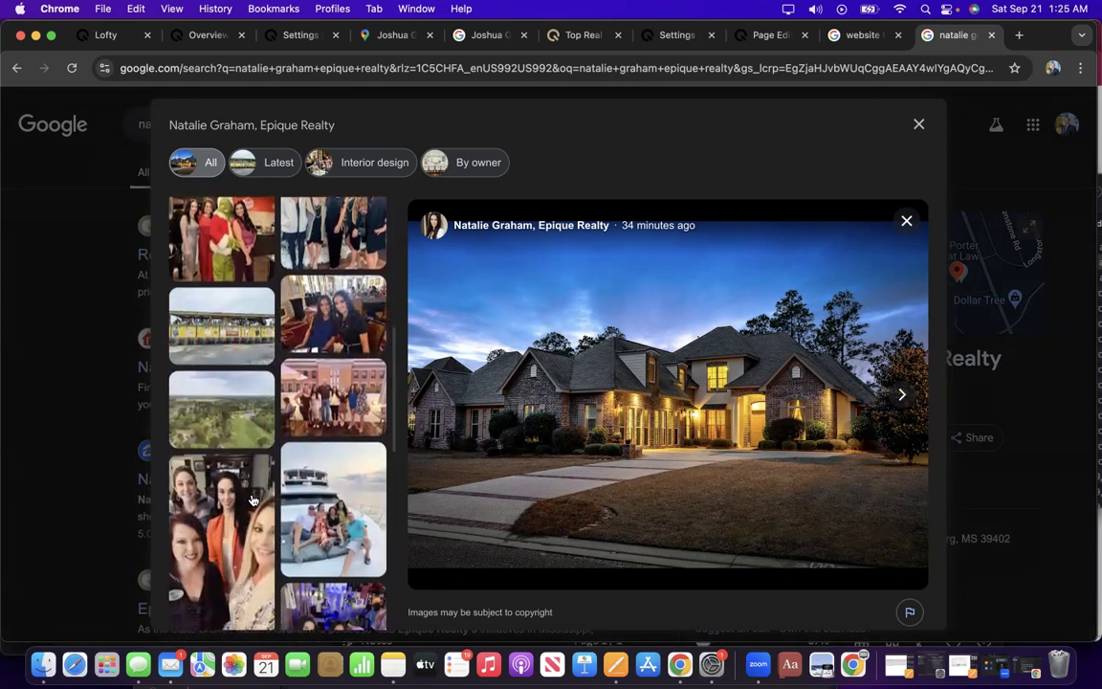
pyautogui.scroll(15, 253, 500)
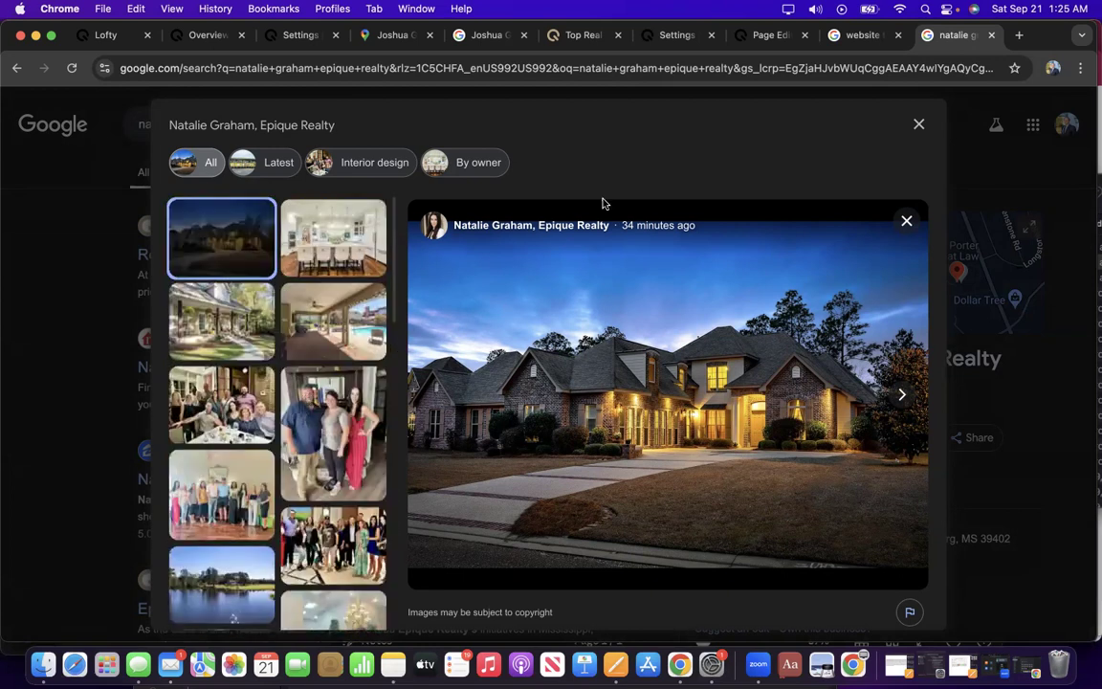
pyautogui.click(919, 124)
pyautogui.scroll(-2, 797, 352)
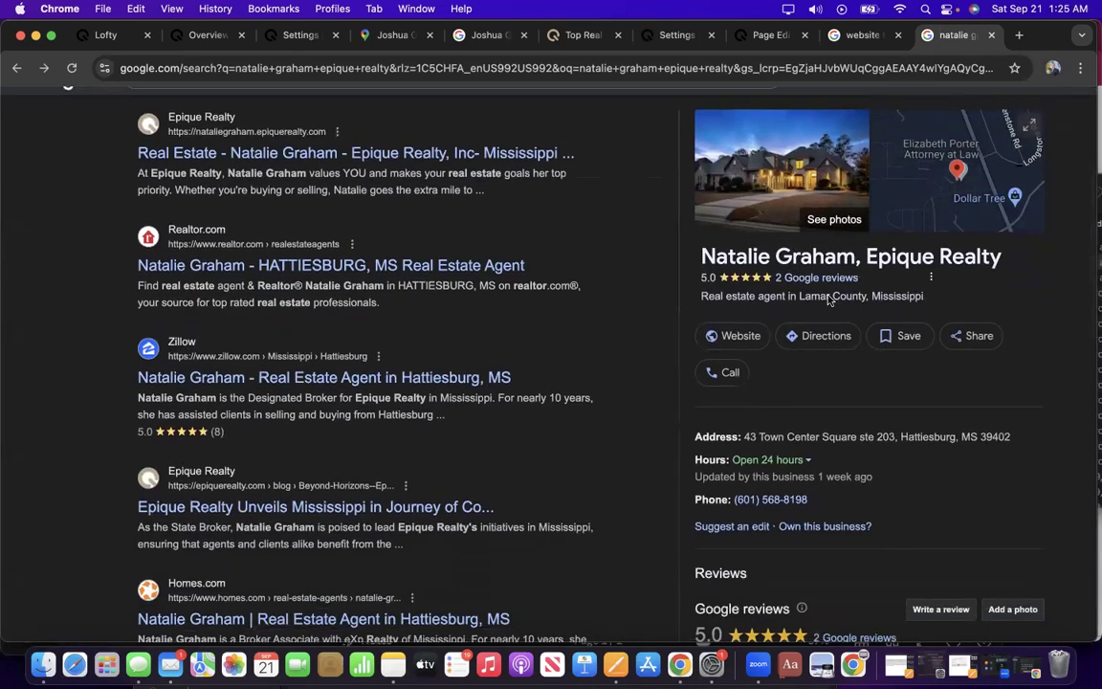
pyautogui.scroll(-7, 766, 356)
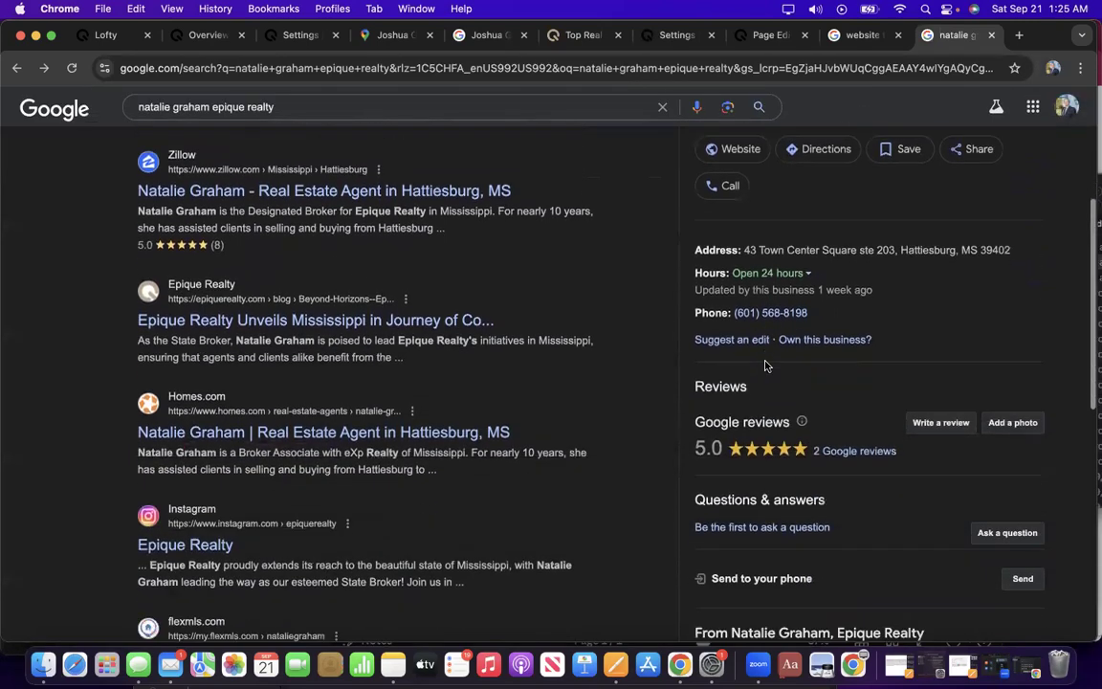
pyautogui.scroll(5, 770, 362)
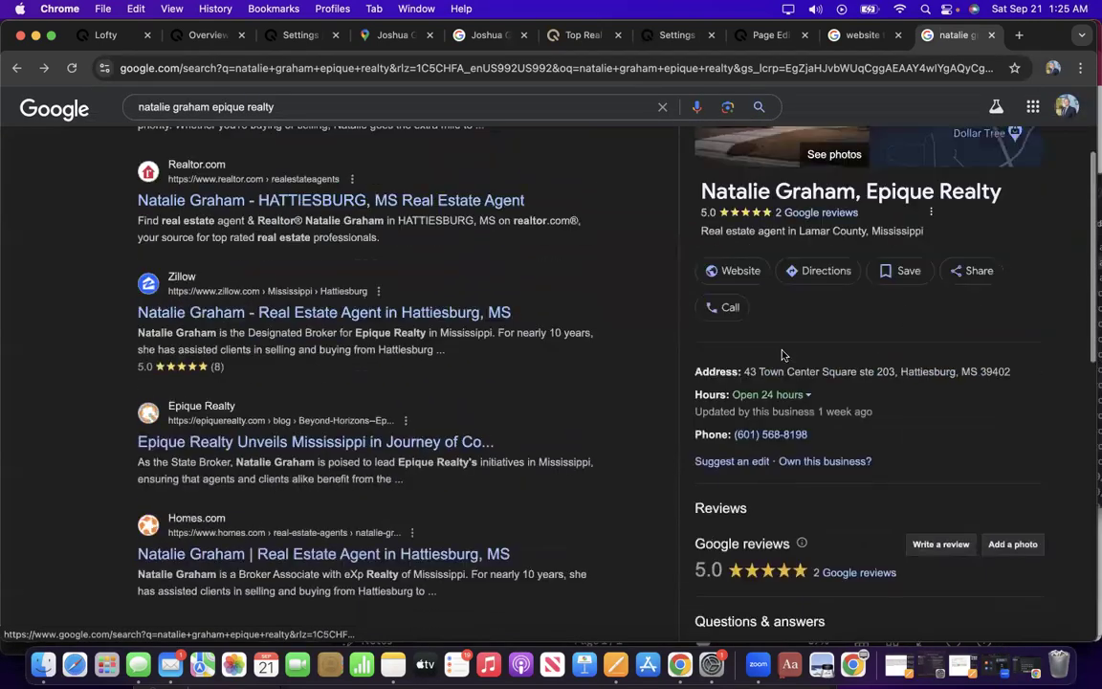
pyautogui.scroll(3, 865, 312)
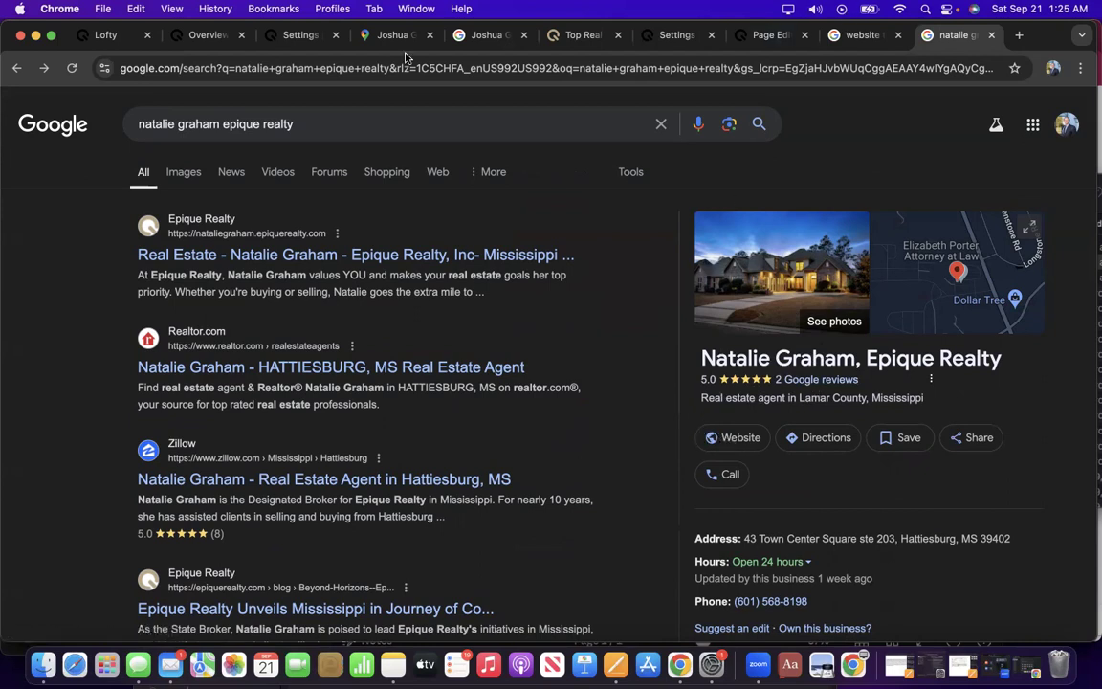
# Move through the open tabs to the Featured Areas settings listing Oak Grove, MS.
pyautogui.click(282, 35)
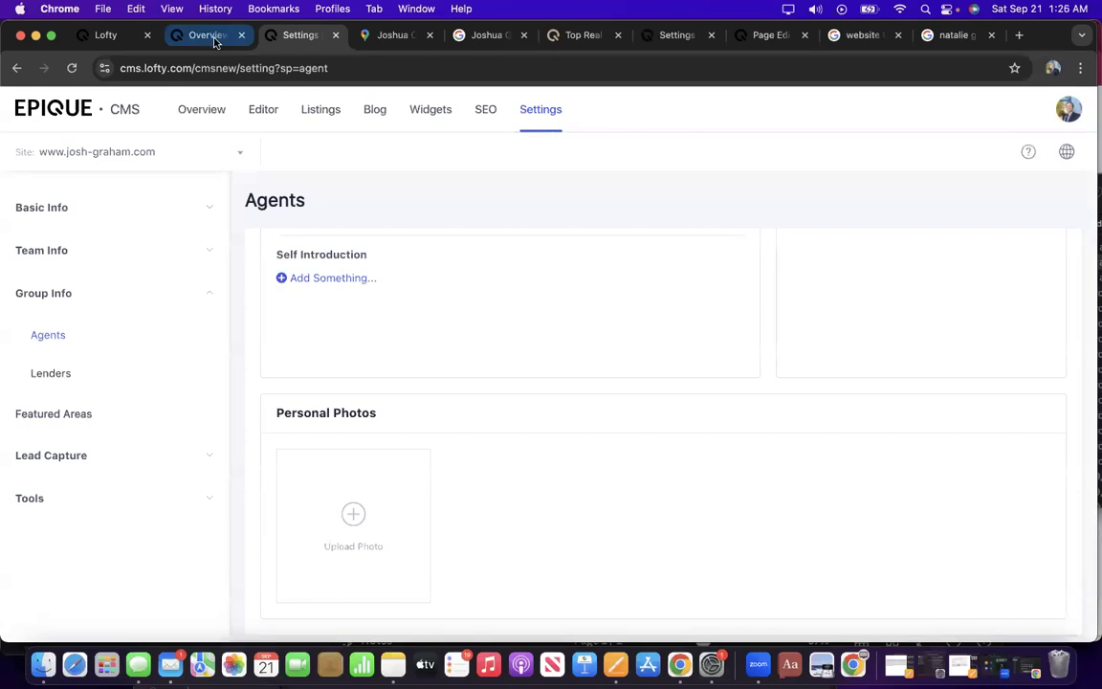
pyautogui.click(213, 35)
pyautogui.click(116, 35)
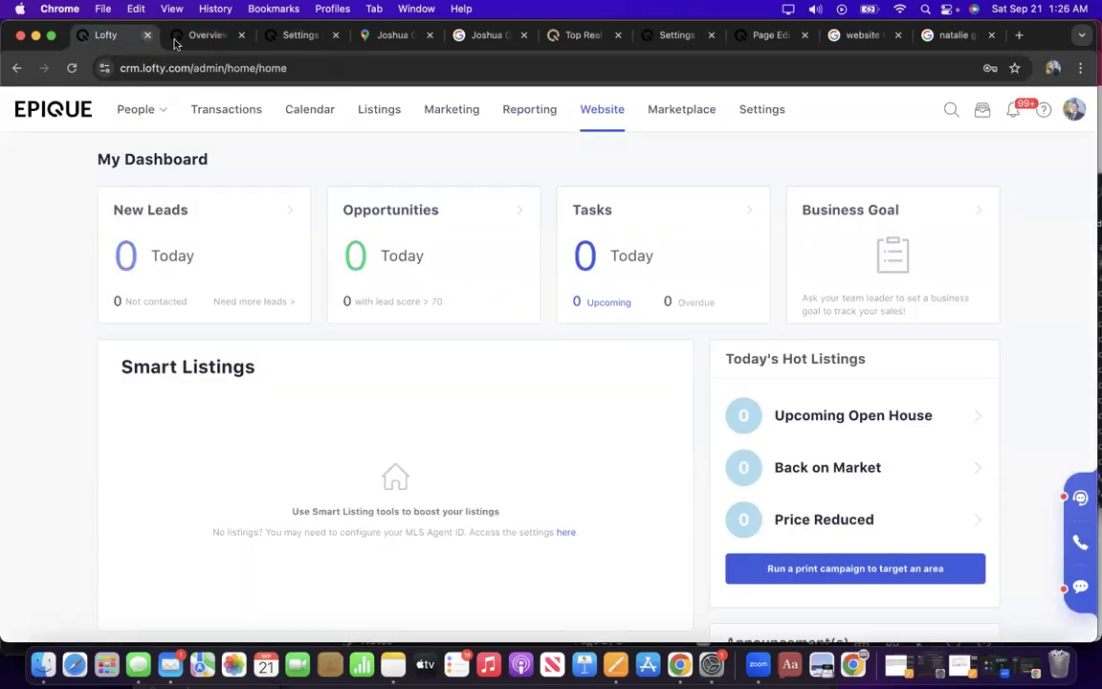
pyautogui.click(210, 36)
pyautogui.click(294, 38)
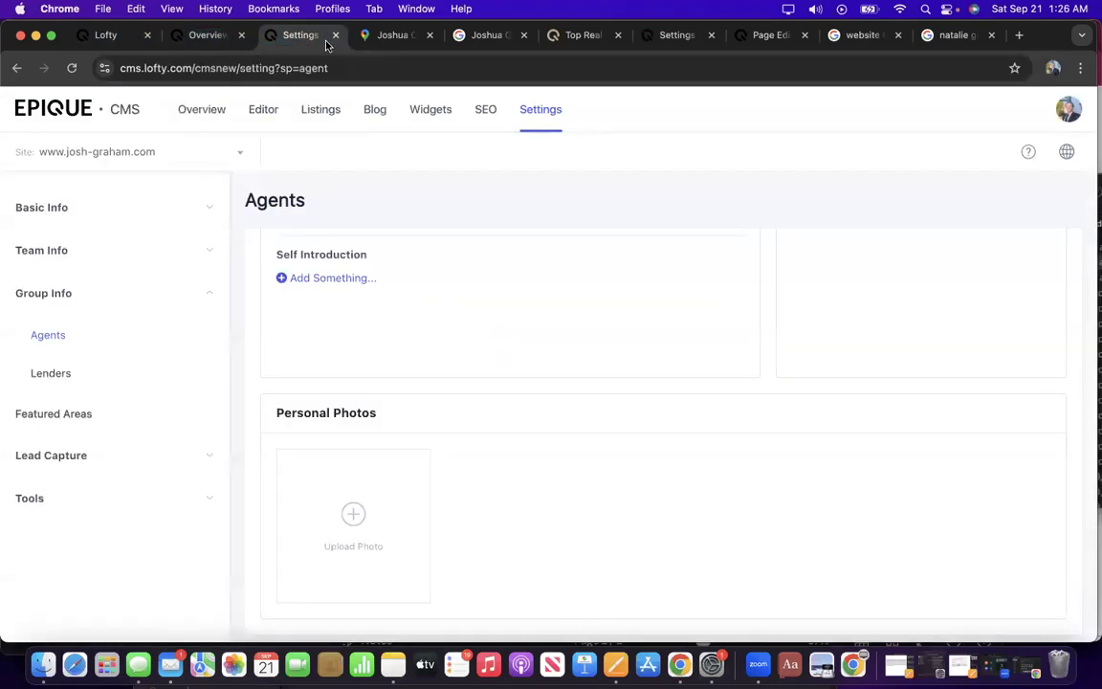
pyautogui.click(383, 38)
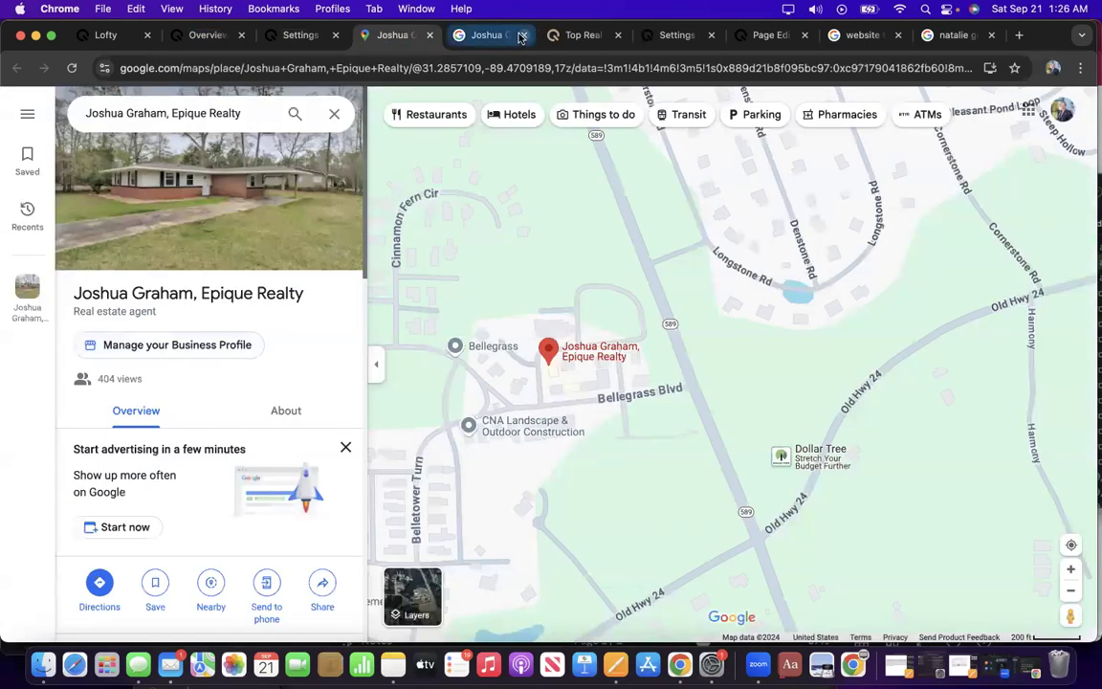
pyautogui.click(670, 38)
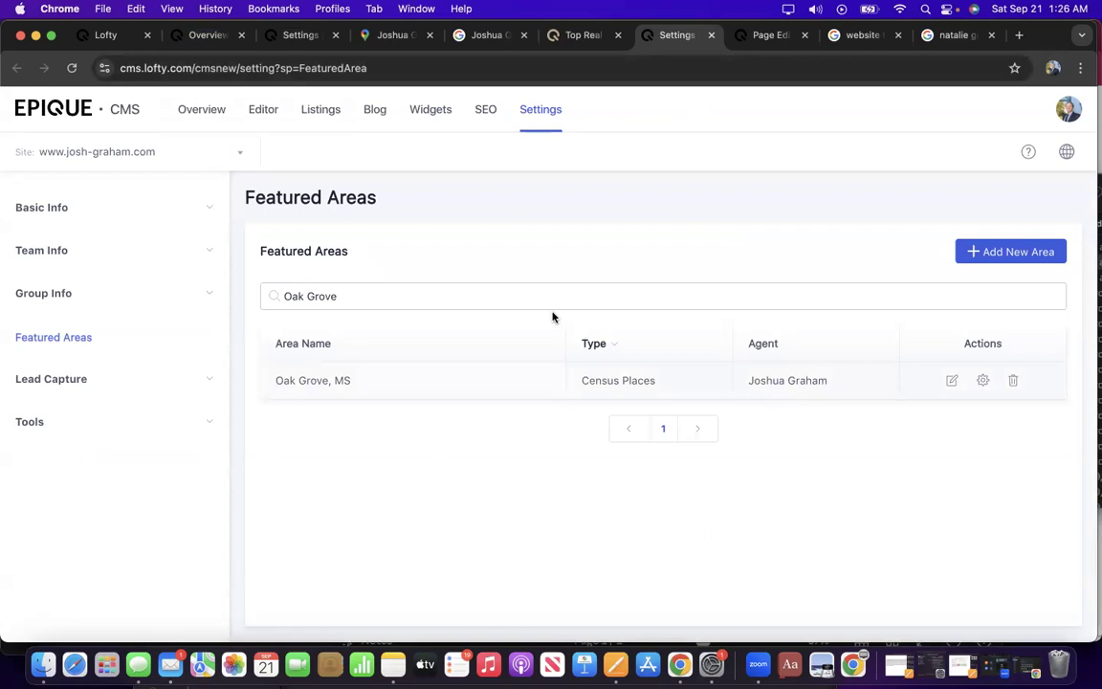
pyautogui.scroll(-1, 722, 252)
pyautogui.scroll(1, 722, 253)
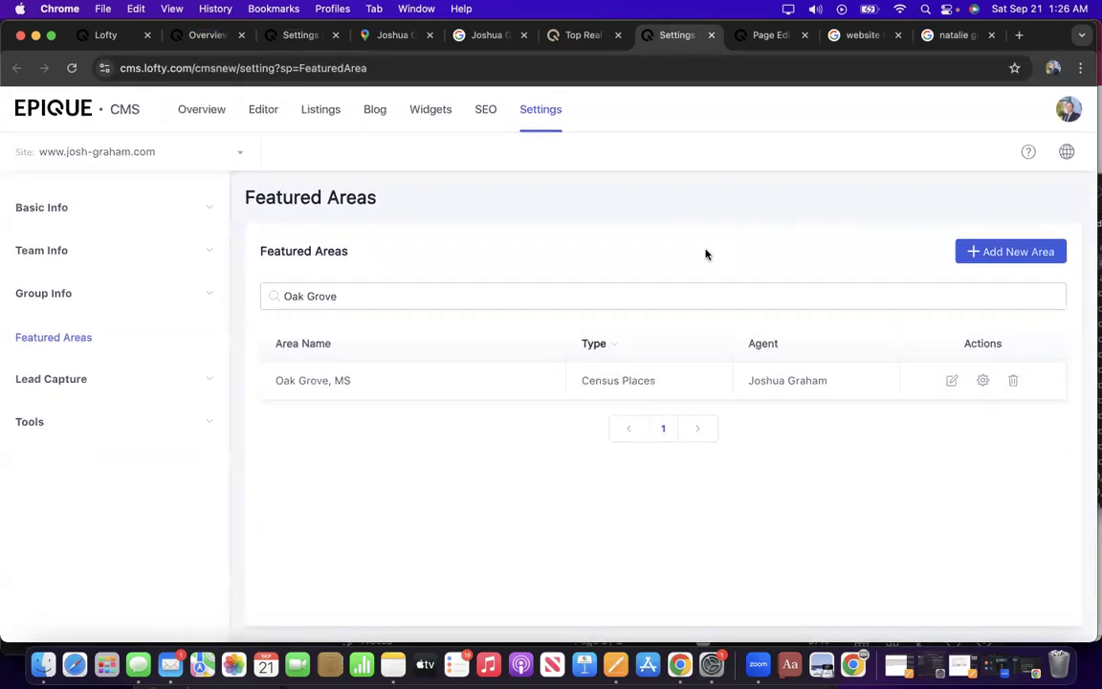